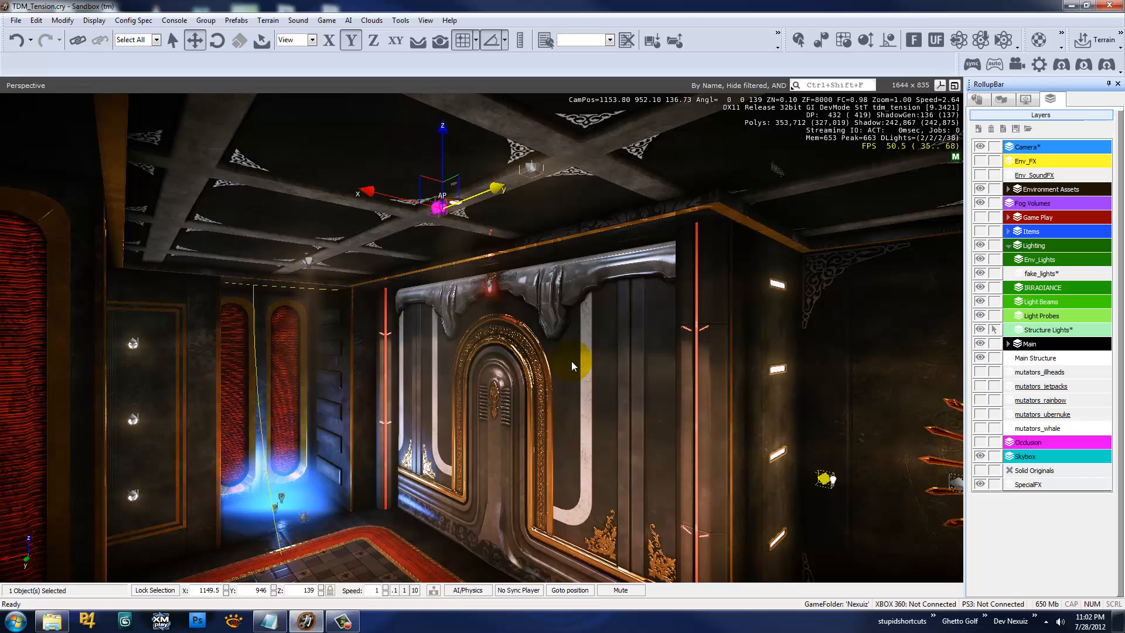
Move the selected ceiling light along the X axis to X 1149
right_click_drag(621, 380, 624, 378)
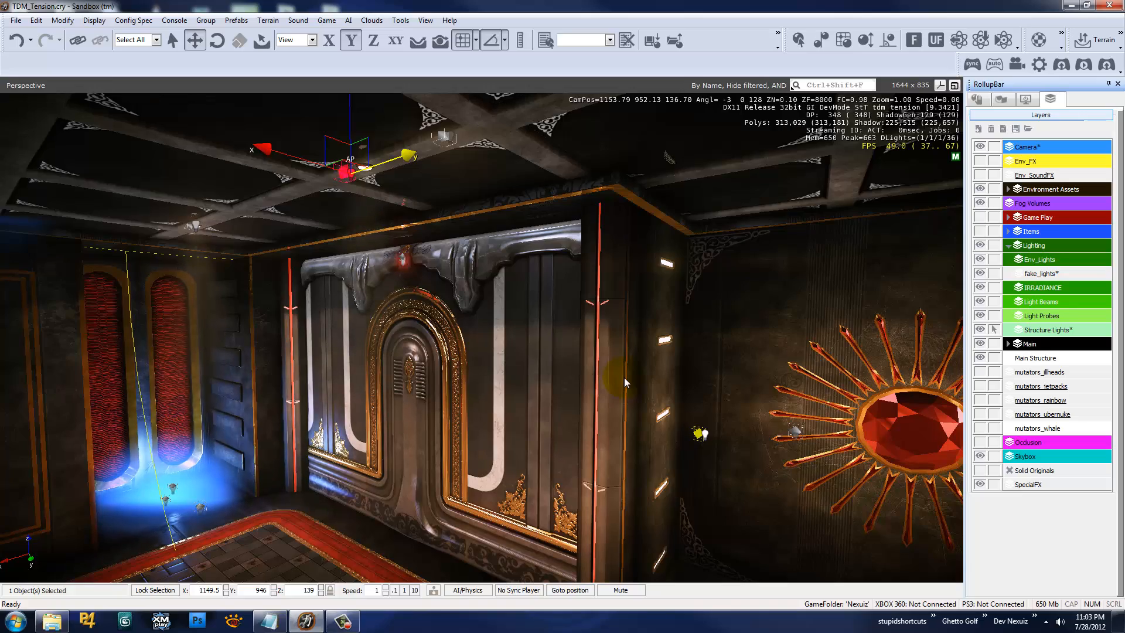
right_click_drag(624, 377, 416, 194)
left_click_drag(402, 217, 433, 227)
right_click_drag(438, 380, 438, 382)
key("s")
key("a")
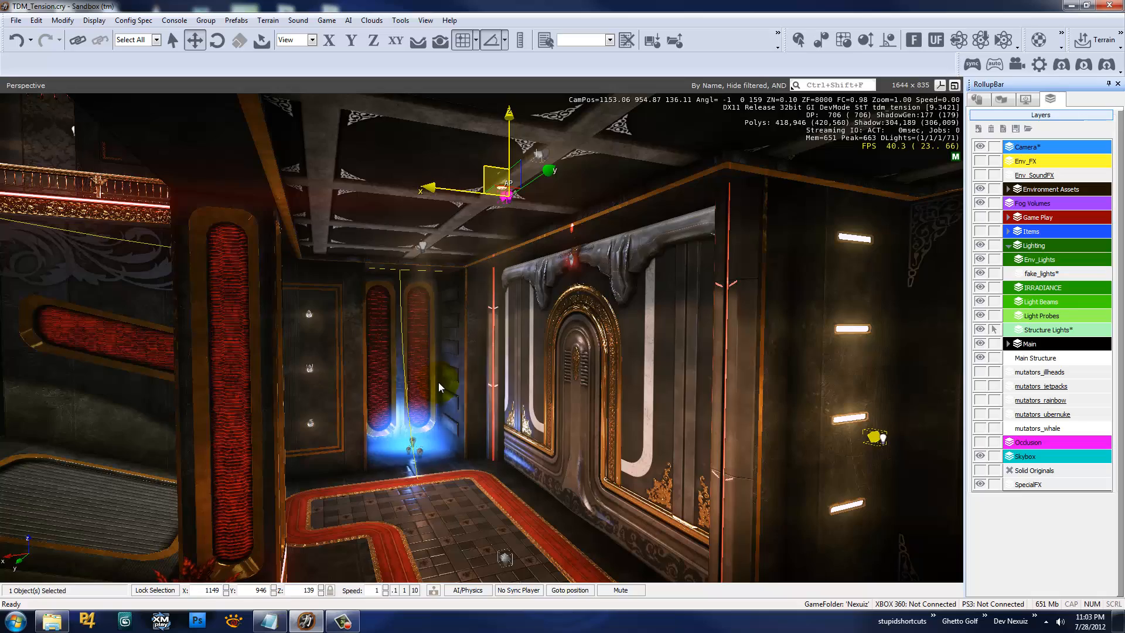
Examine the corridor's ceiling, wall and recess lighting around the selected light from several camera positions
right_click_drag(451, 245, 452, 244)
key("d")
key("w")
right_click_drag(494, 323, 495, 327)
key("w")
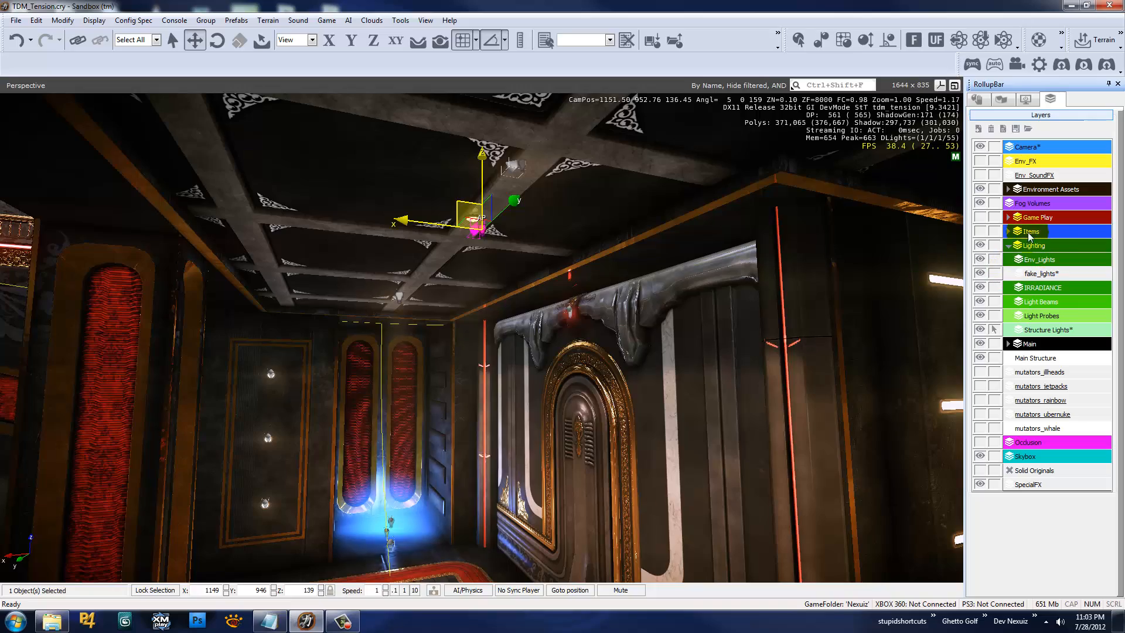
right_click_drag(710, 297, 712, 298)
key("w")
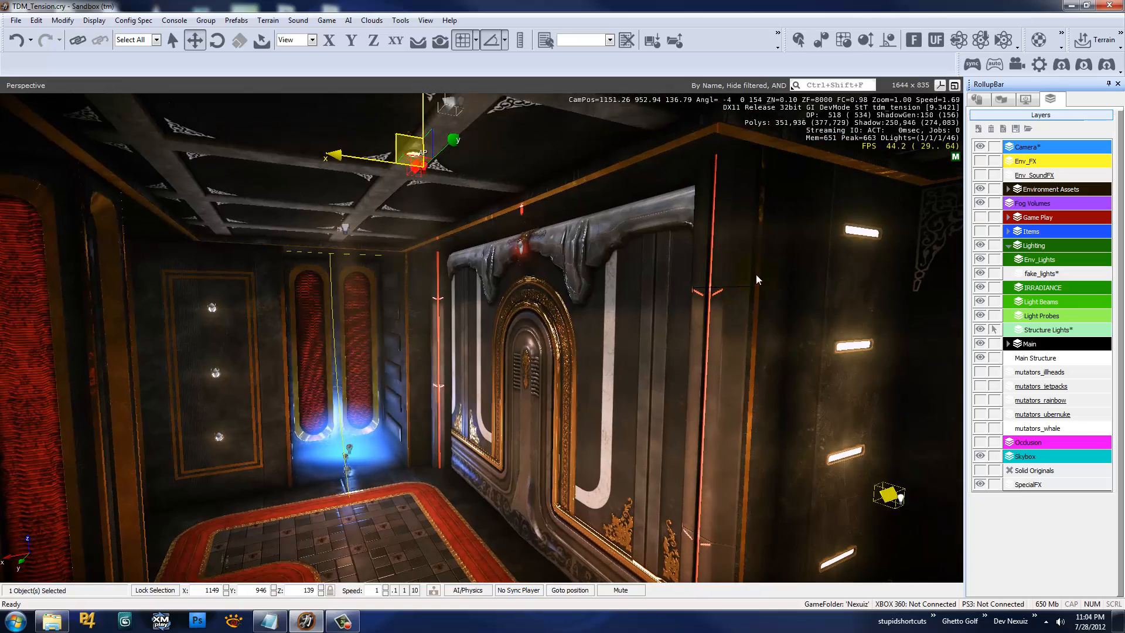
right_click_drag(782, 297, 780, 298)
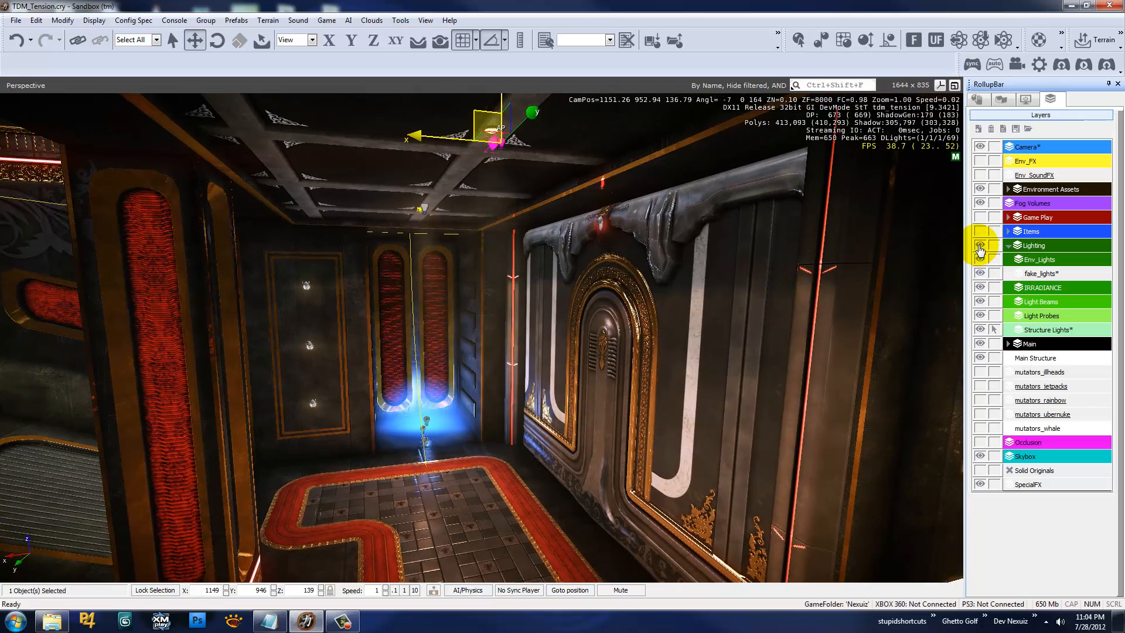
Hide the Lighting layer with all its sublayers and view the atrium without placed lights
left_click(979, 245)
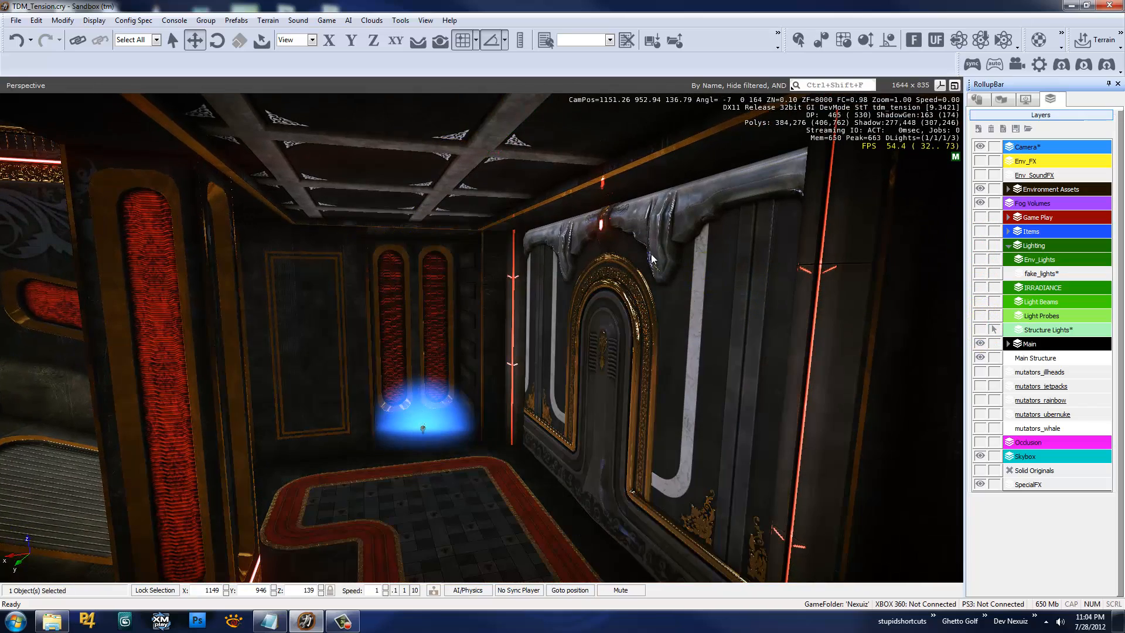
key("s")
mouse_move(650, 255)
right_mouse_down()
mouse_move(664, 251)
mouse_move(628, 256)
mouse_move(659, 249)
right_mouse_up()
Turn off Global Illumination in the render settings
left_click(1026, 99)
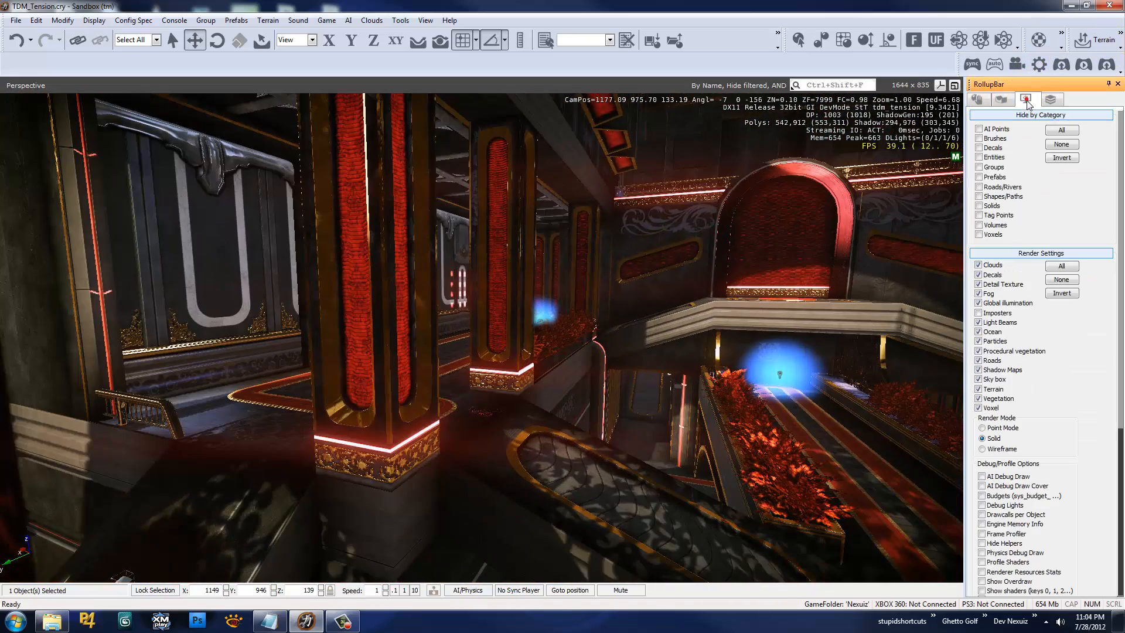
left_click(978, 303)
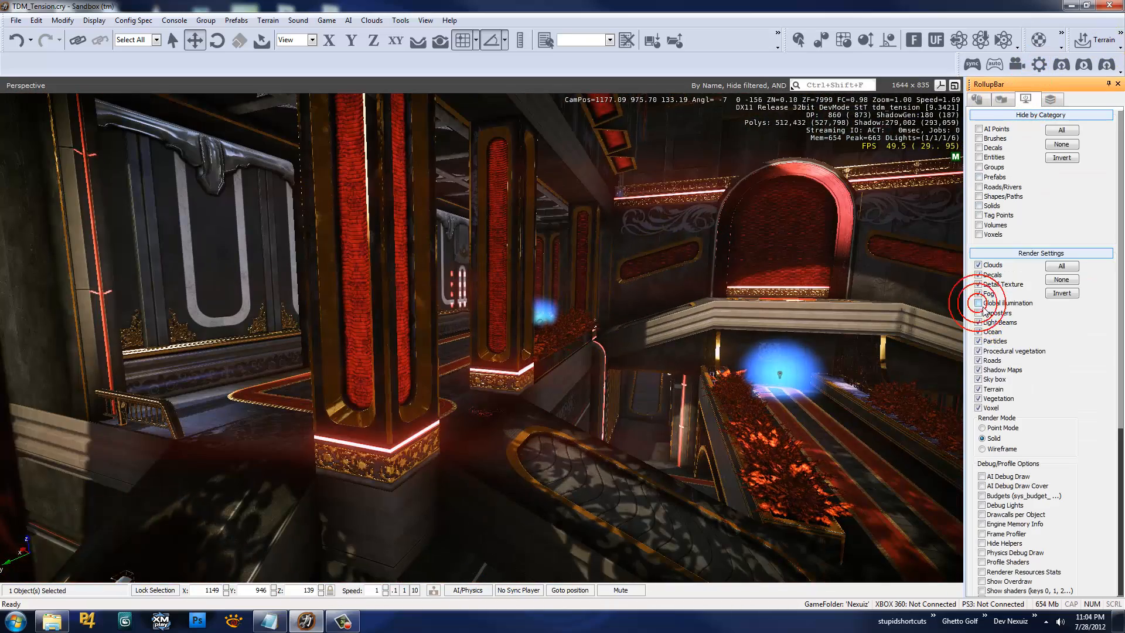
left_click(978, 303)
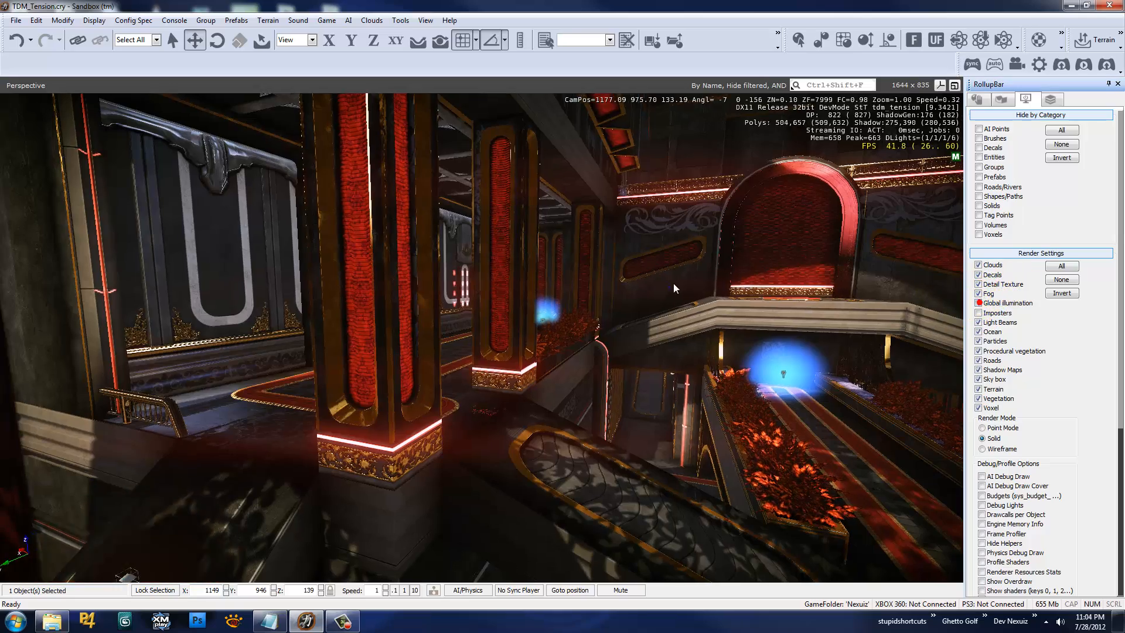
Examine the atrium, tree courtyard and corridor with the light layers hidden and global illumination off
mouse_move(673, 283)
right_mouse_down()
mouse_move(694, 293)
mouse_move(684, 283)
mouse_move(604, 311)
mouse_move(682, 285)
right_mouse_up()
key("w")
key("s")
key("w")
key("w")
key("s")
key("w")
key("w")
key("s")
key("w")
key("w")
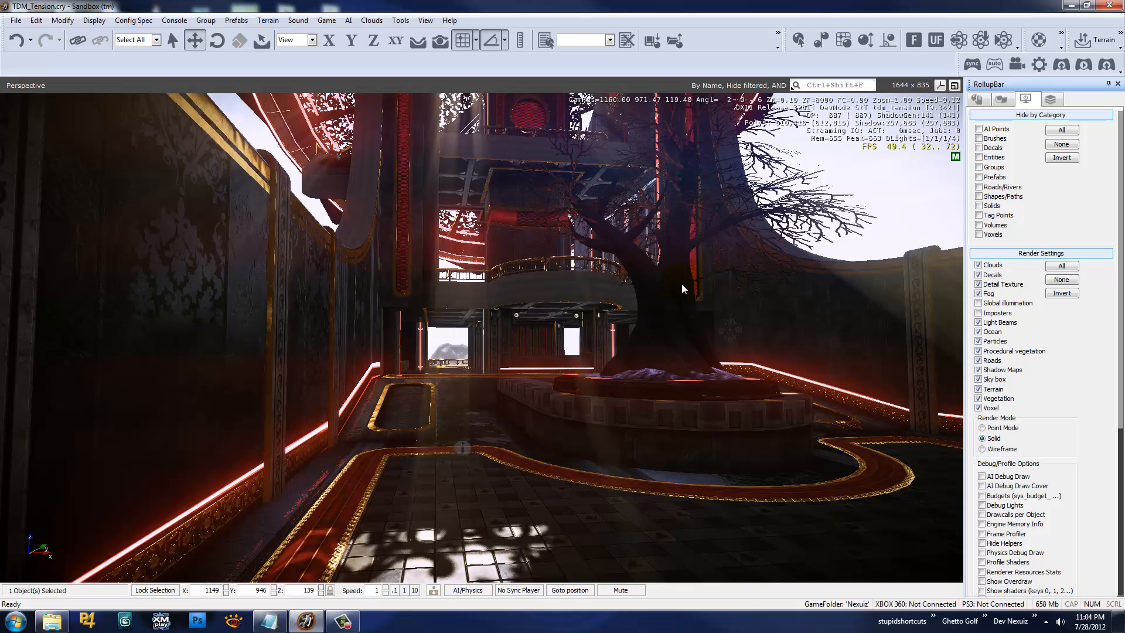
right_click_drag(673, 262, 687, 267)
key("w")
key("w")
key("w")
key("w")
key("w")
key("w")
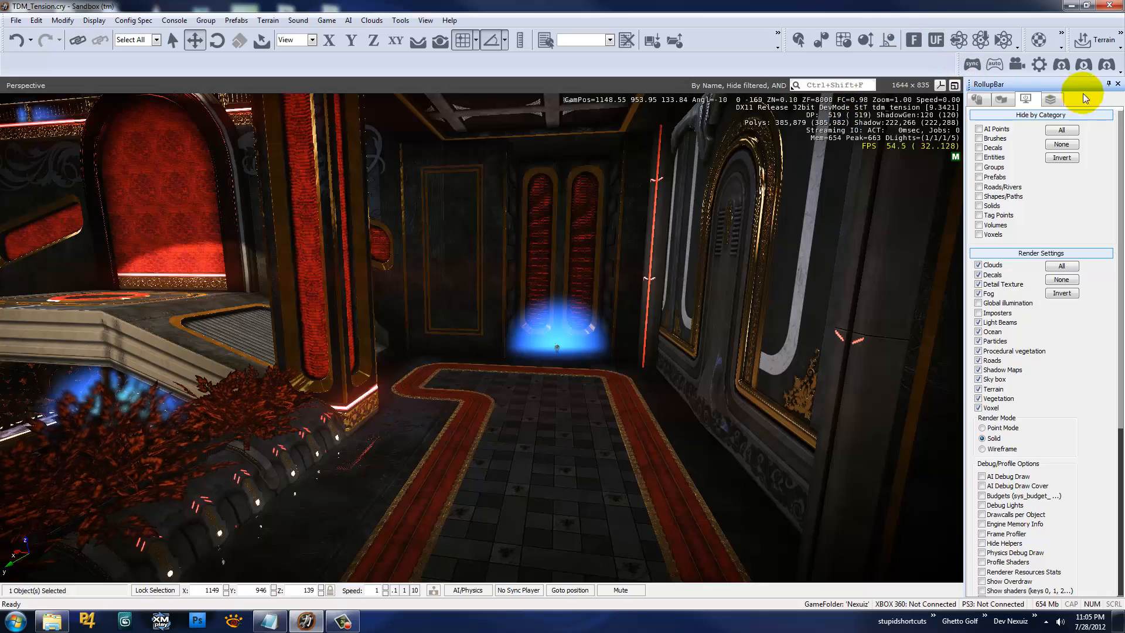
Show the Lighting layer again, including the Light Beams, Light Probes and Structure Lights sublayers
left_click(1058, 98)
left_click(980, 244)
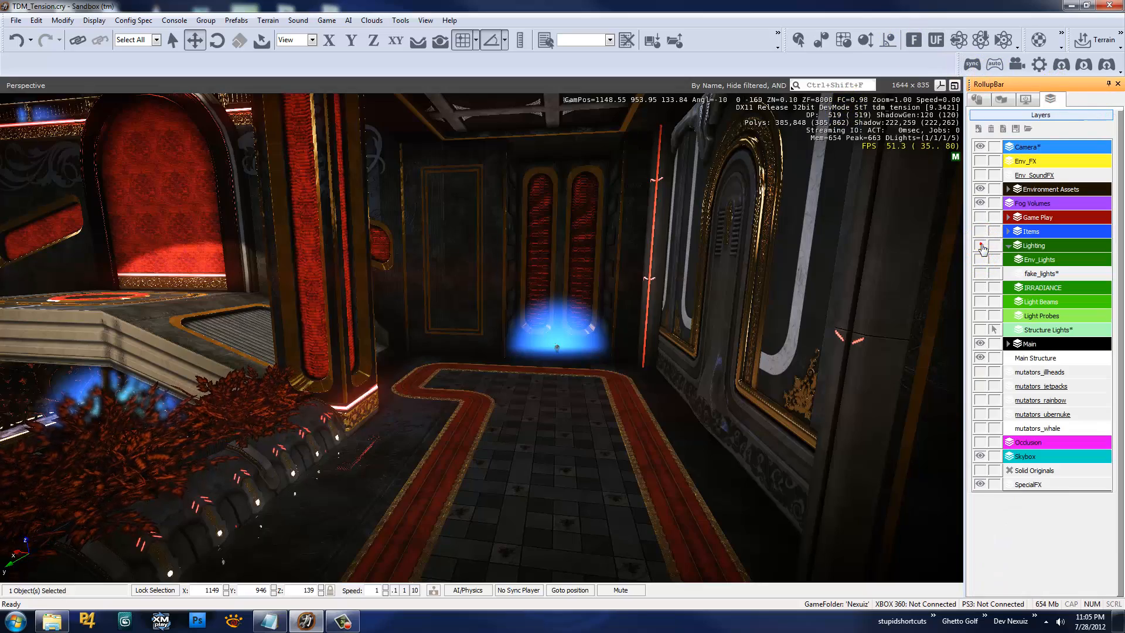
left_click(980, 301)
left_click(980, 315)
left_click(981, 329)
Select the corridor's ceiling light and move it along the X axis to X 1148.5
key("s")
mouse_move(705, 351)
right_mouse_down()
mouse_move(826, 323)
mouse_move(944, 332)
mouse_move(702, 347)
right_mouse_up()
key("w")
key("s")
left_click(554, 414)
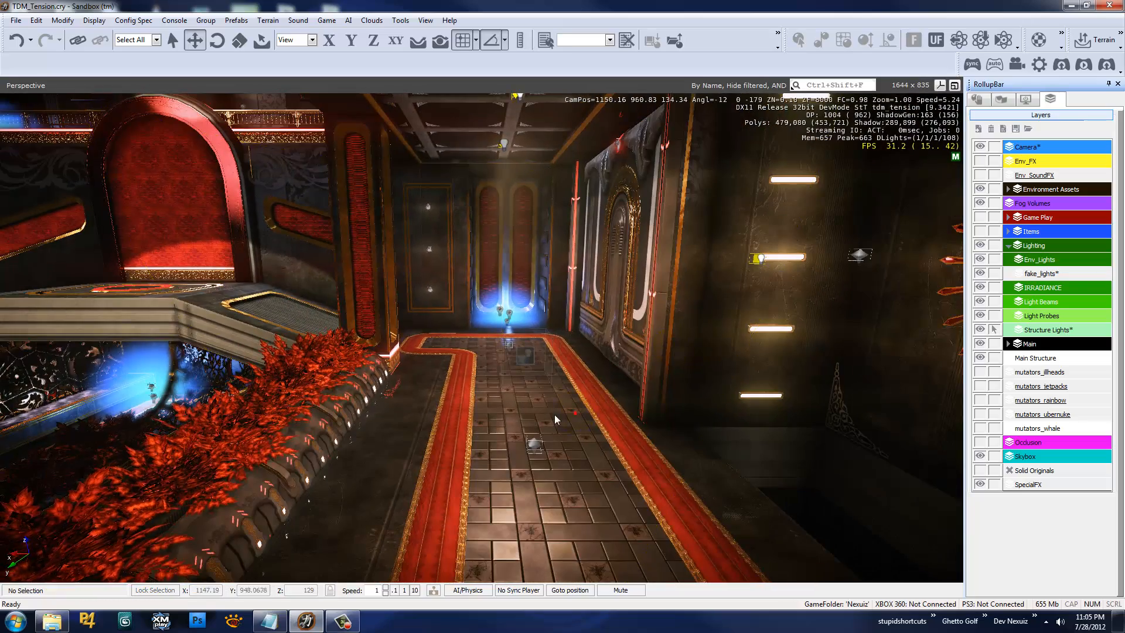
right_click_drag(575, 413, 543, 350)
left_click(499, 281)
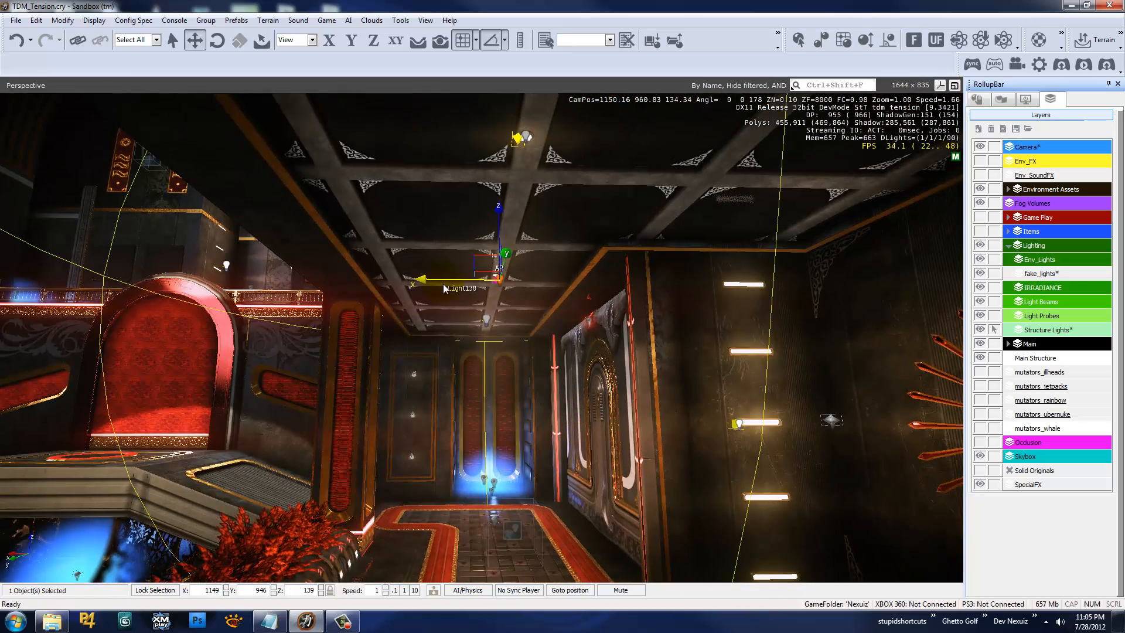
left_click_drag(437, 279, 512, 279)
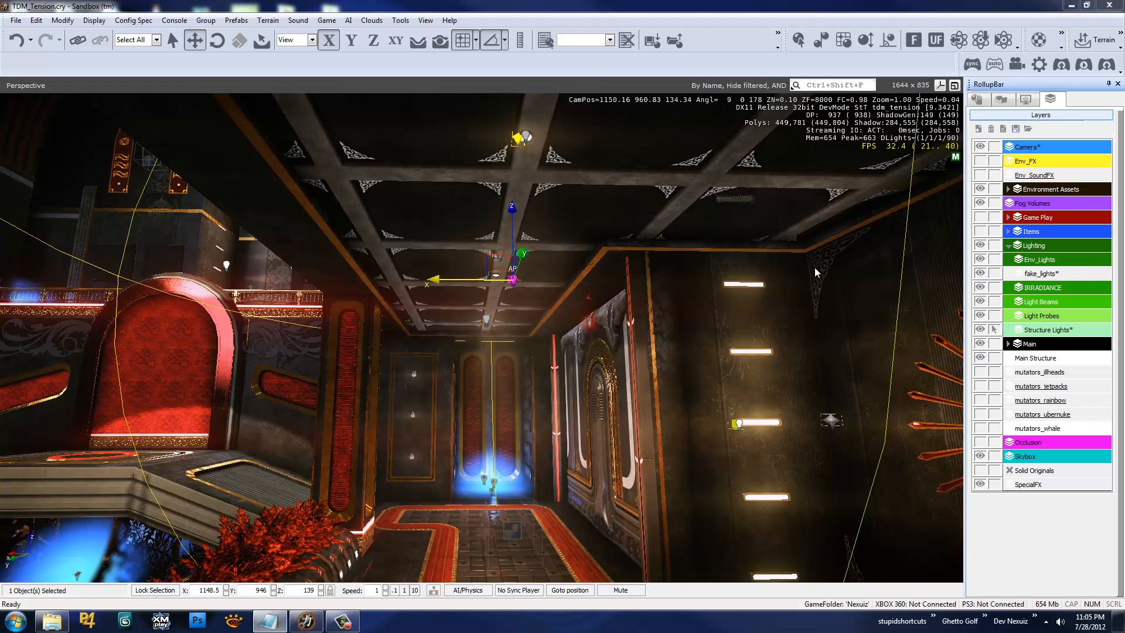
Survey the lit corridor and the red outdoor tower, and clear the light selection
mouse_move(588, 343)
right_mouse_down()
mouse_move(574, 359)
mouse_move(588, 342)
mouse_move(571, 340)
mouse_move(587, 337)
right_mouse_up()
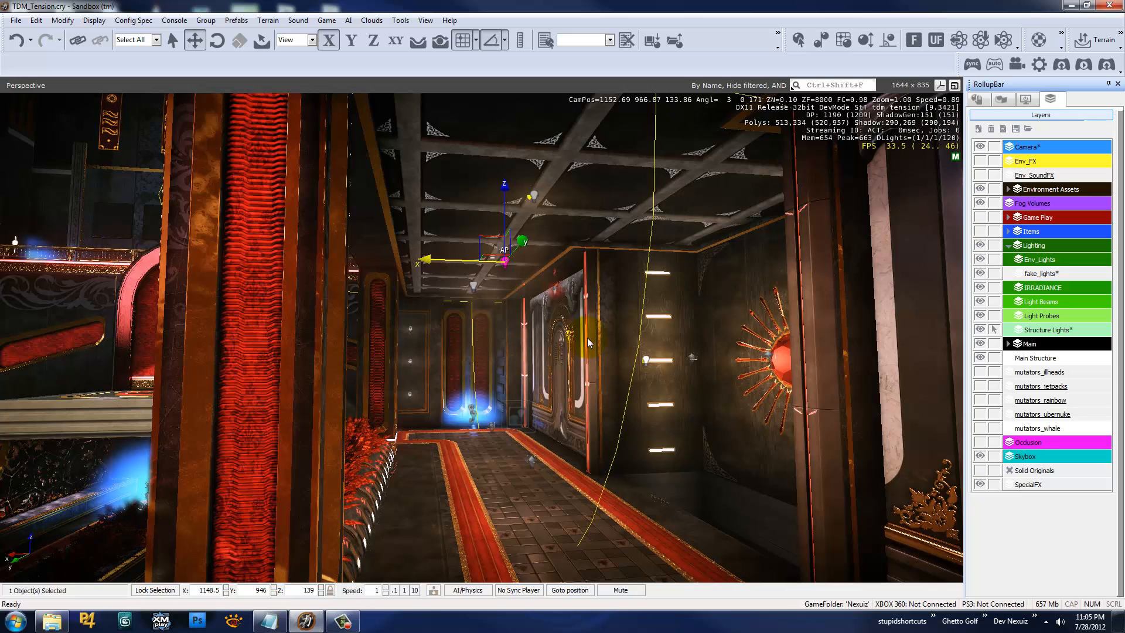
mouse_move(598, 324)
right_mouse_down()
mouse_move(617, 319)
mouse_move(598, 325)
right_mouse_up()
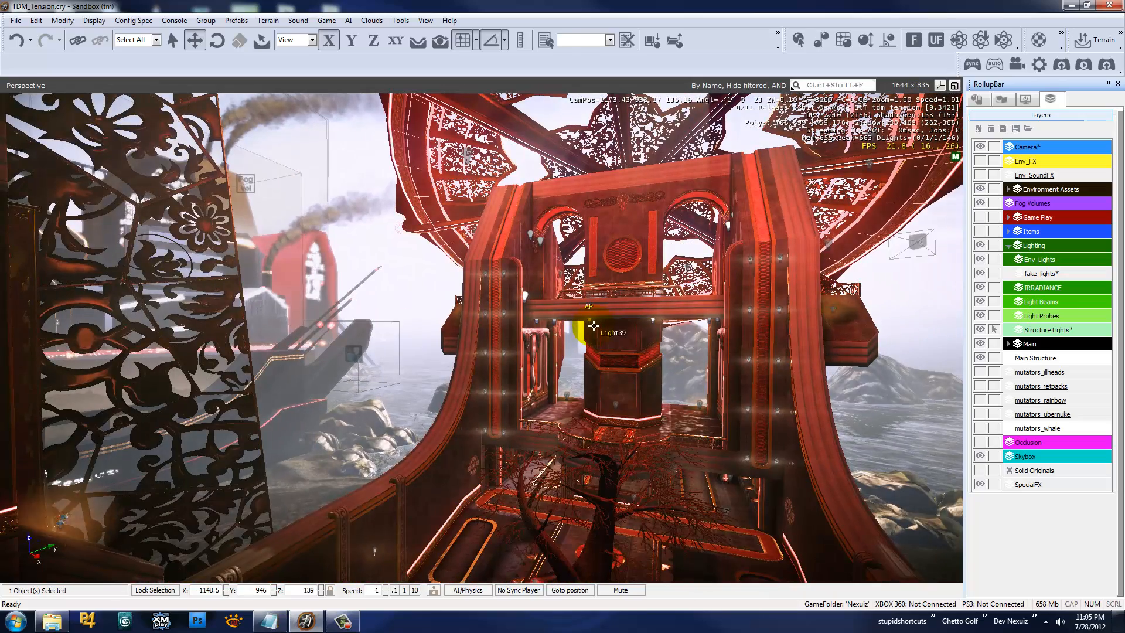
right_click_drag(520, 326, 520, 326)
key("w")
left_click(424, 261)
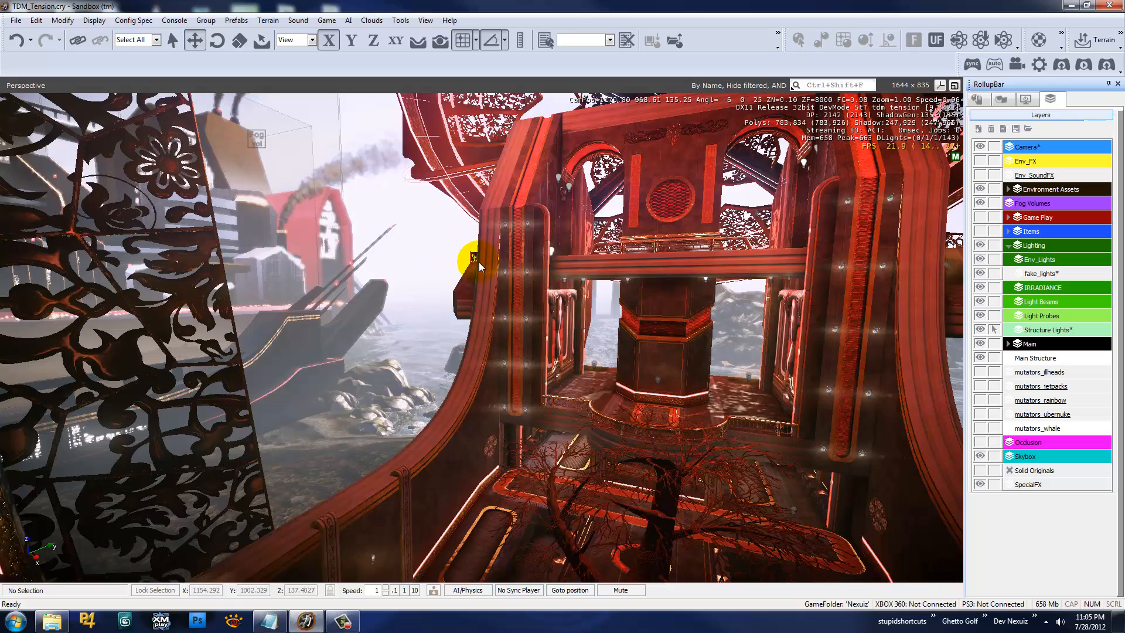
right_click_drag(456, 270, 455, 269)
key("w")
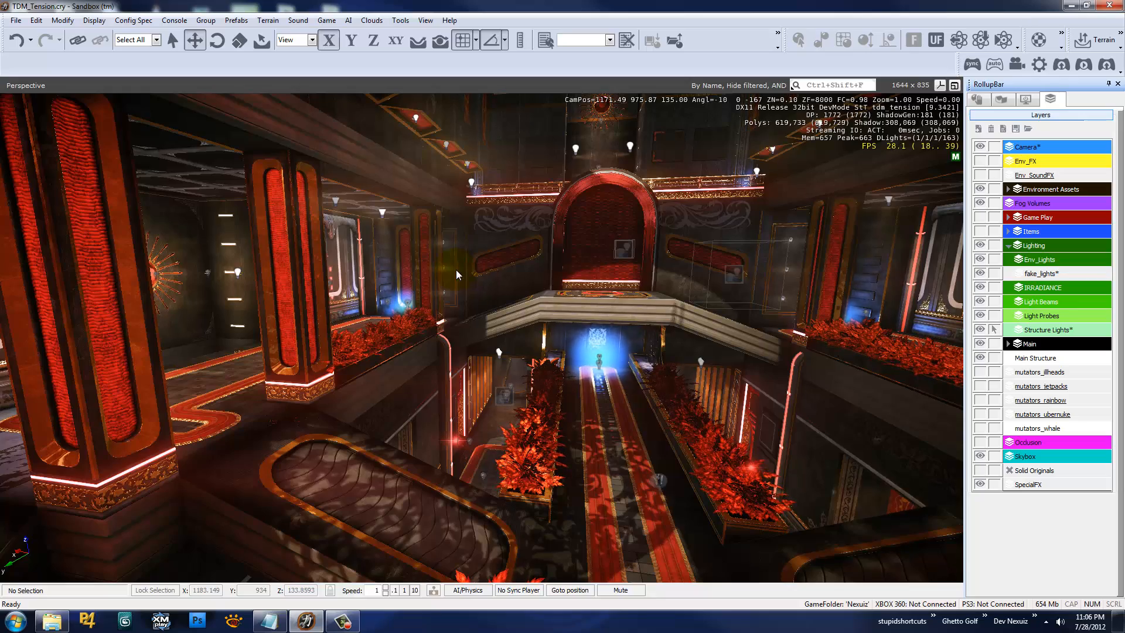
Examine the main atrium's pillars, balconies, bridge and upper walls with all light layers visible
right_click_drag(643, 315, 904, 344)
key("w")
key("w")
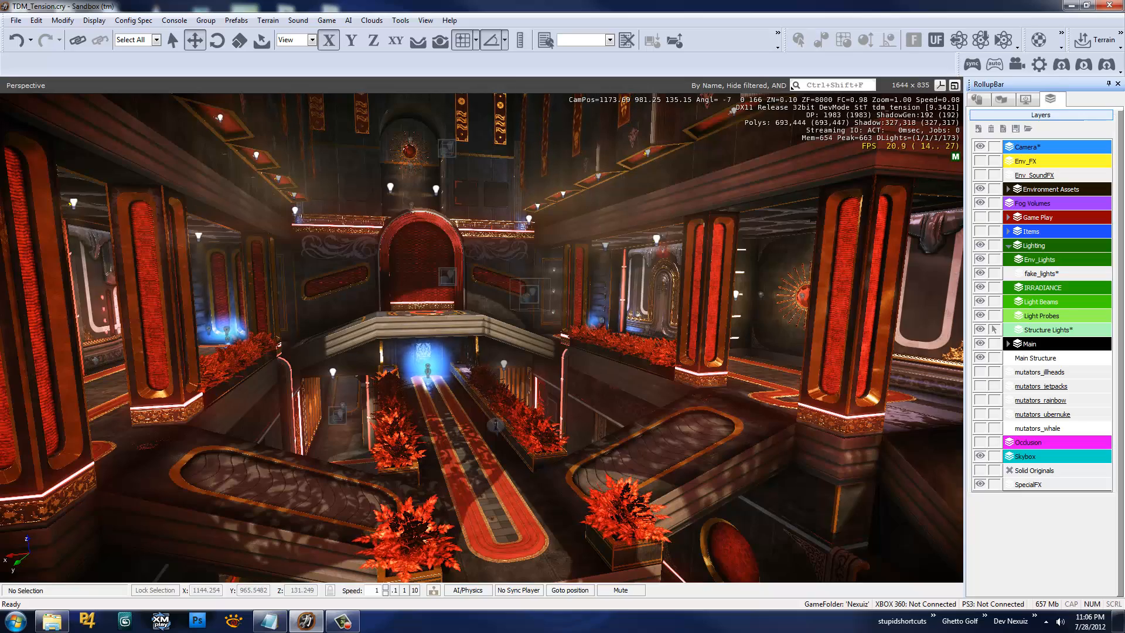
key("s")
mouse_move(695, 247)
right_mouse_down()
mouse_move(703, 240)
mouse_move(699, 249)
right_mouse_up()
key("w")
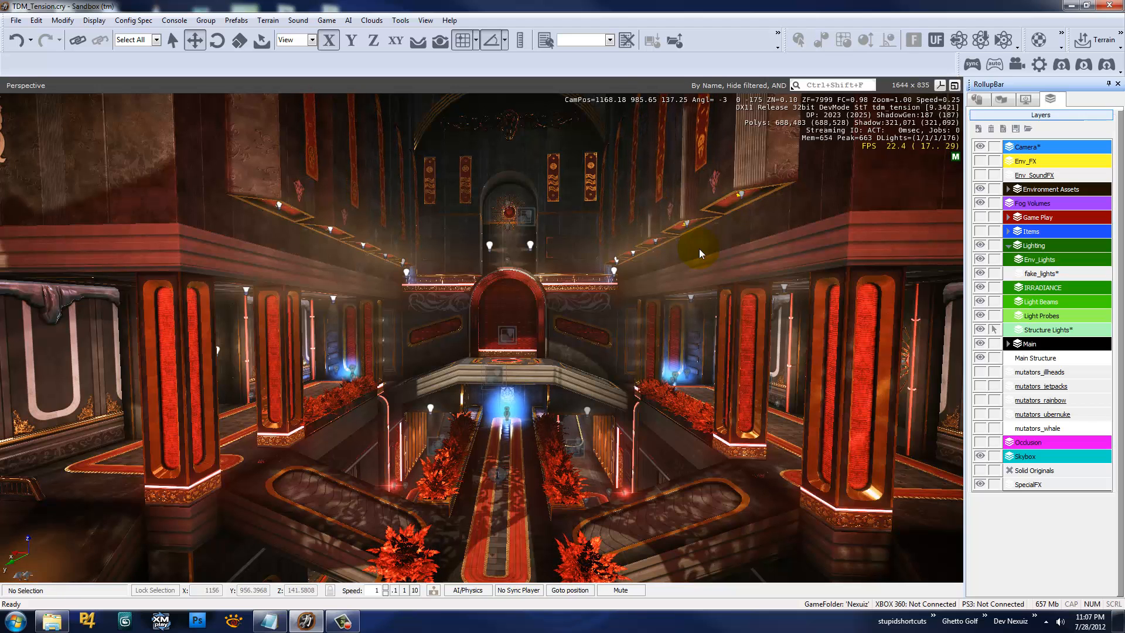
right_click_drag(619, 308, 639, 319)
key("w")
key("w")
key("w")
key("s")
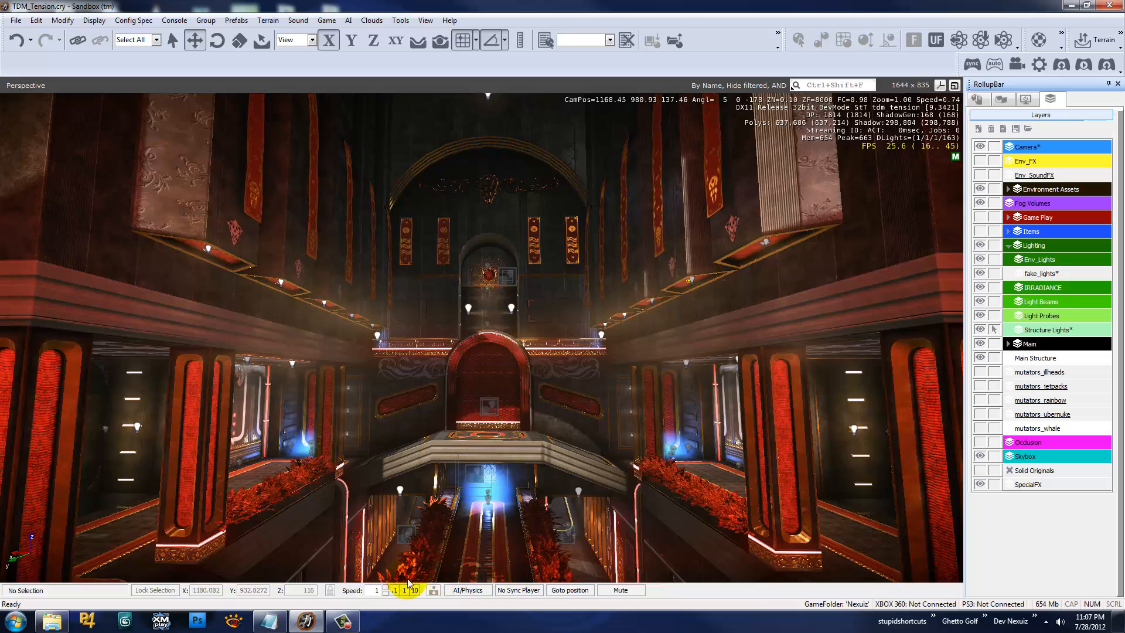
Turn on the AI/Physics simulation and examine the atrium with its effects running
left_click(465, 591)
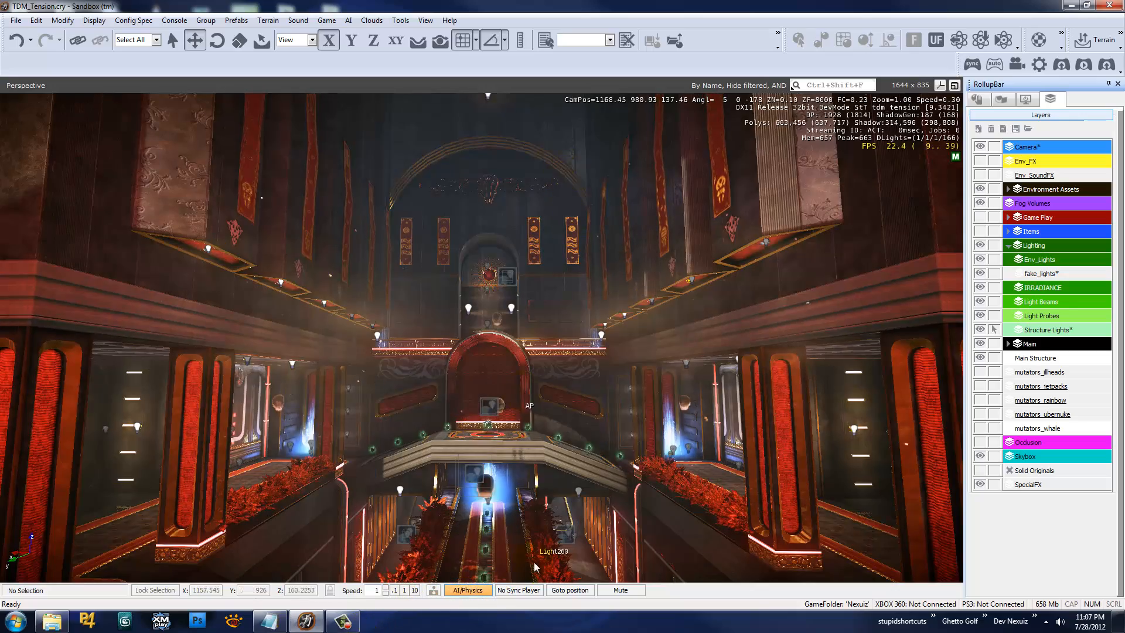
mouse_move(532, 392)
right_mouse_down()
mouse_move(533, 405)
mouse_move(532, 392)
right_mouse_up()
key("w")
key("s")
key("w")
key("s")
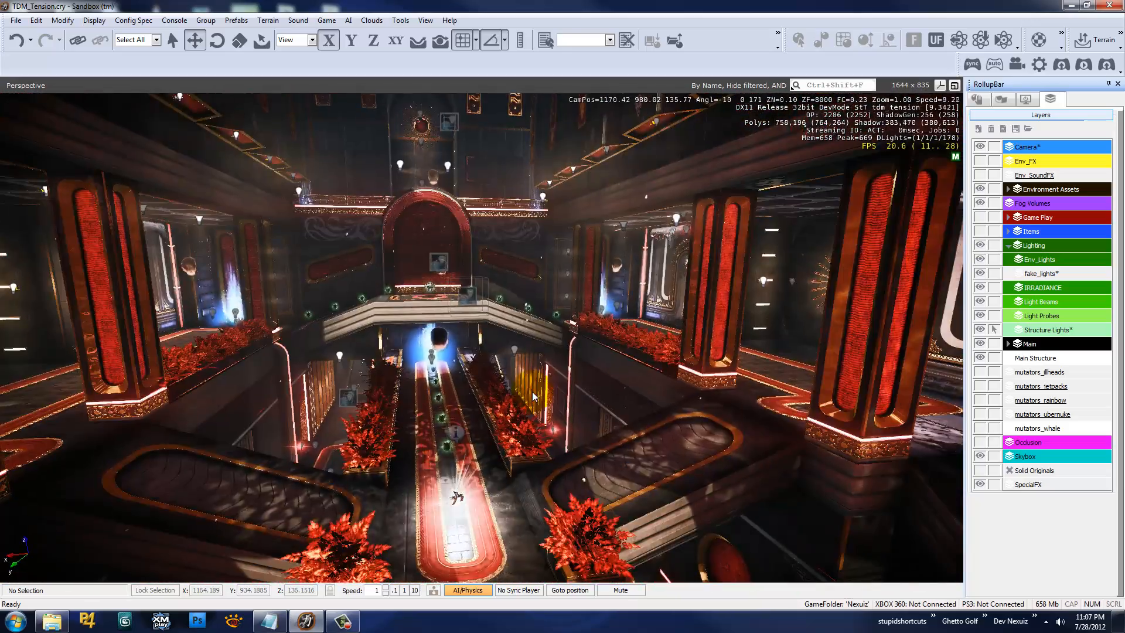
key("a")
right_click_drag(599, 367, 608, 346)
key("w")
key("s")
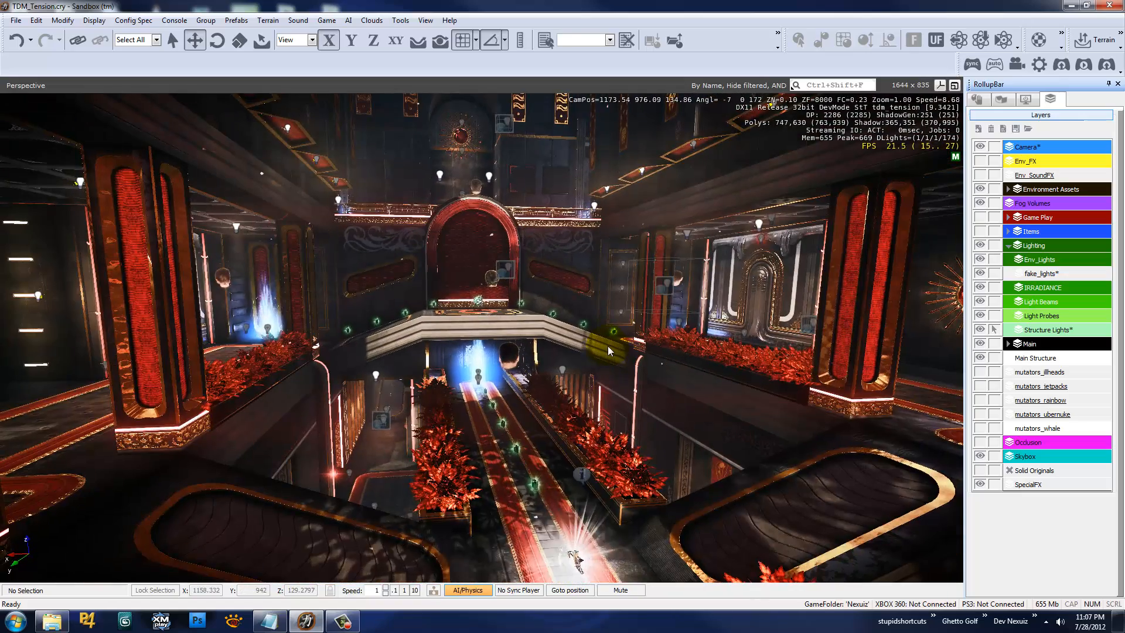
right_click_drag(597, 266, 600, 266)
key("s")
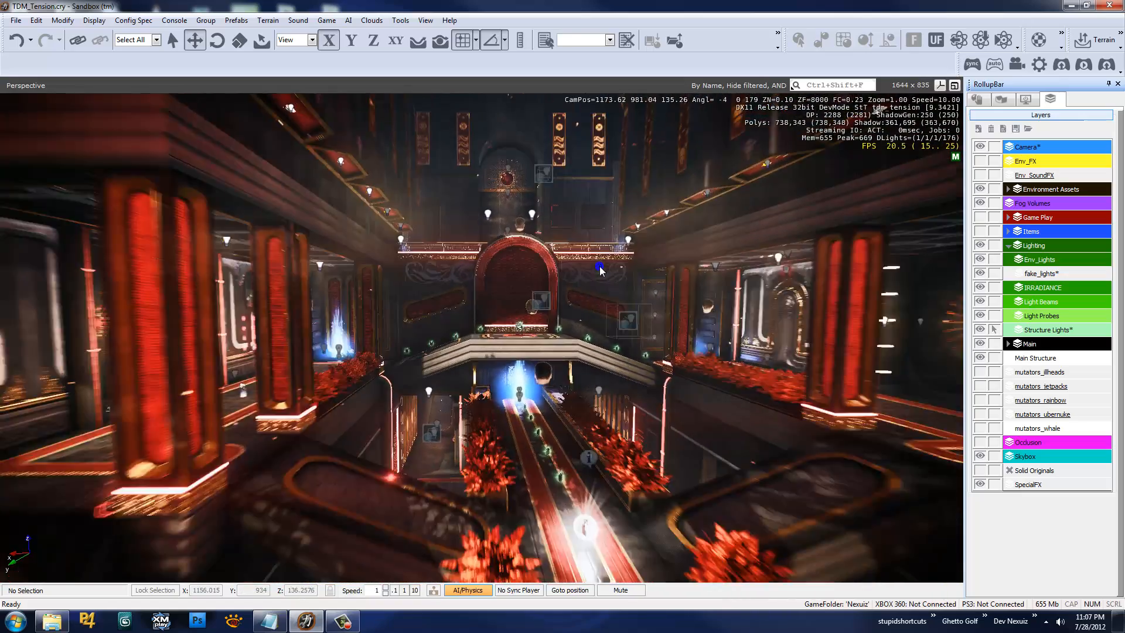
key("w")
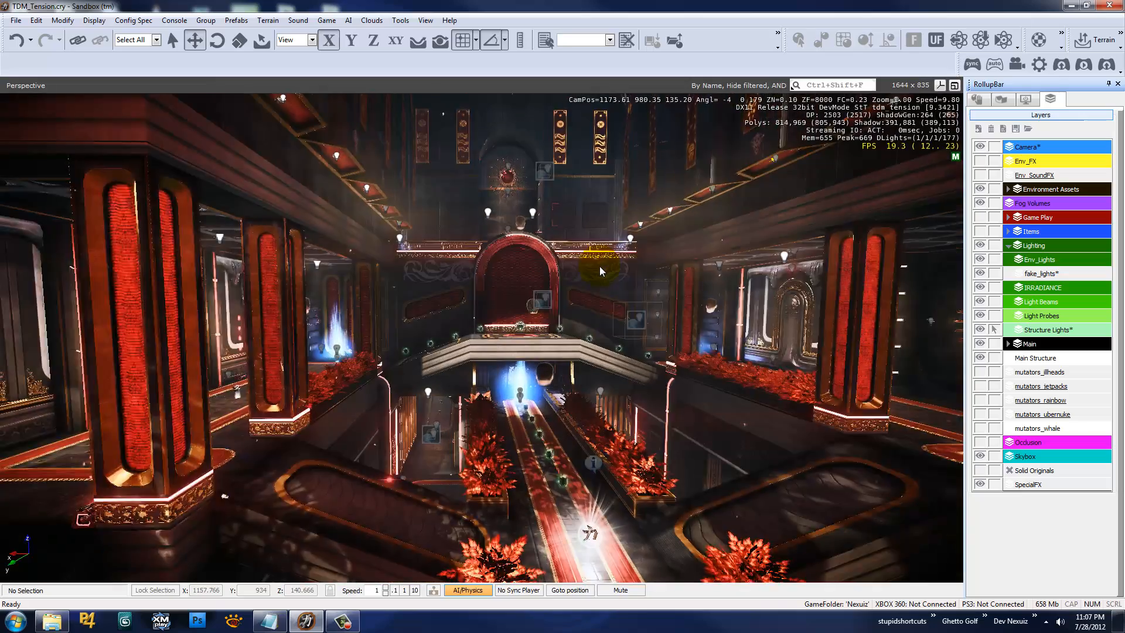
key("s")
key("d")
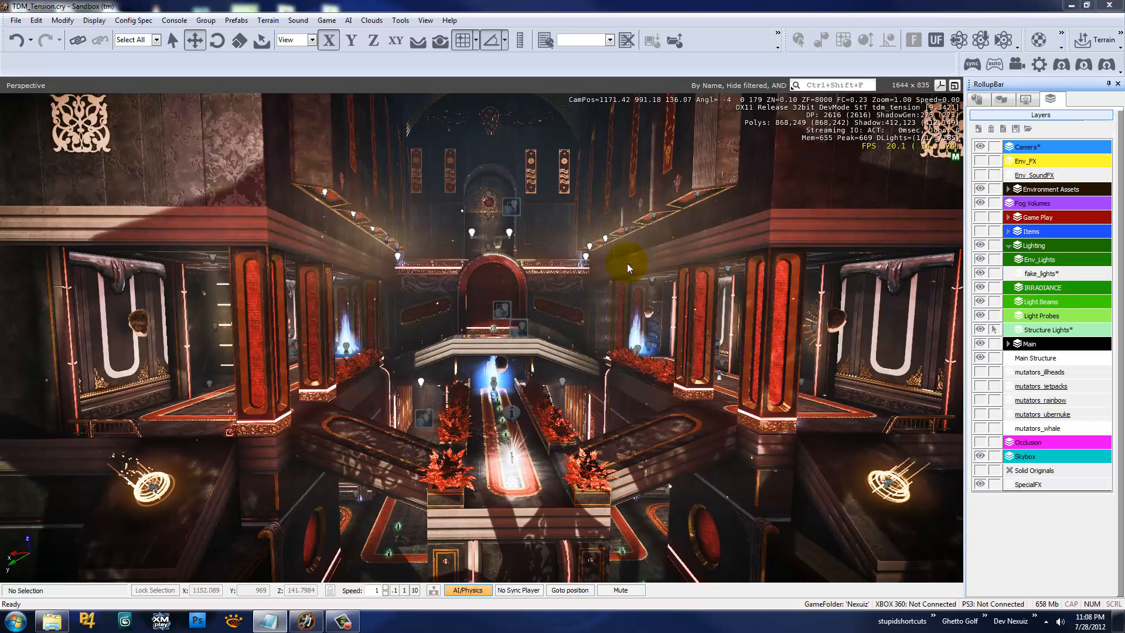
Toggle the visibility of the Structure Lights layer while viewing the coffered ceiling
right_click_drag(627, 263, 634, 360)
left_click(982, 331)
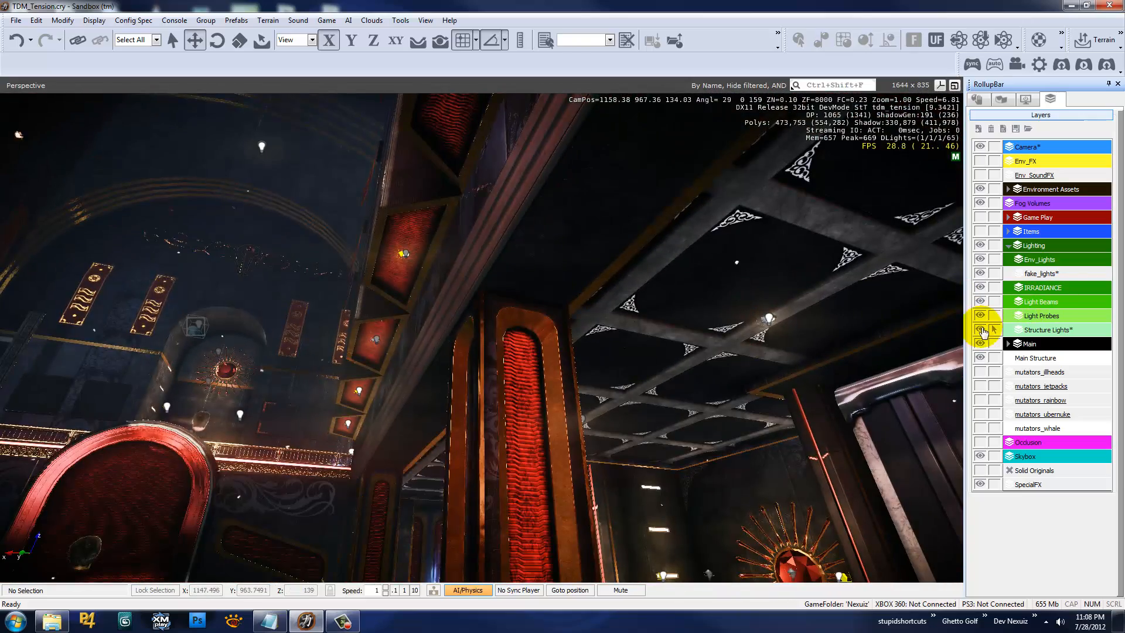
Set the camera speed to 0.1 and select the light beside the red sunburst ornament
right_click_drag(687, 332, 687, 333)
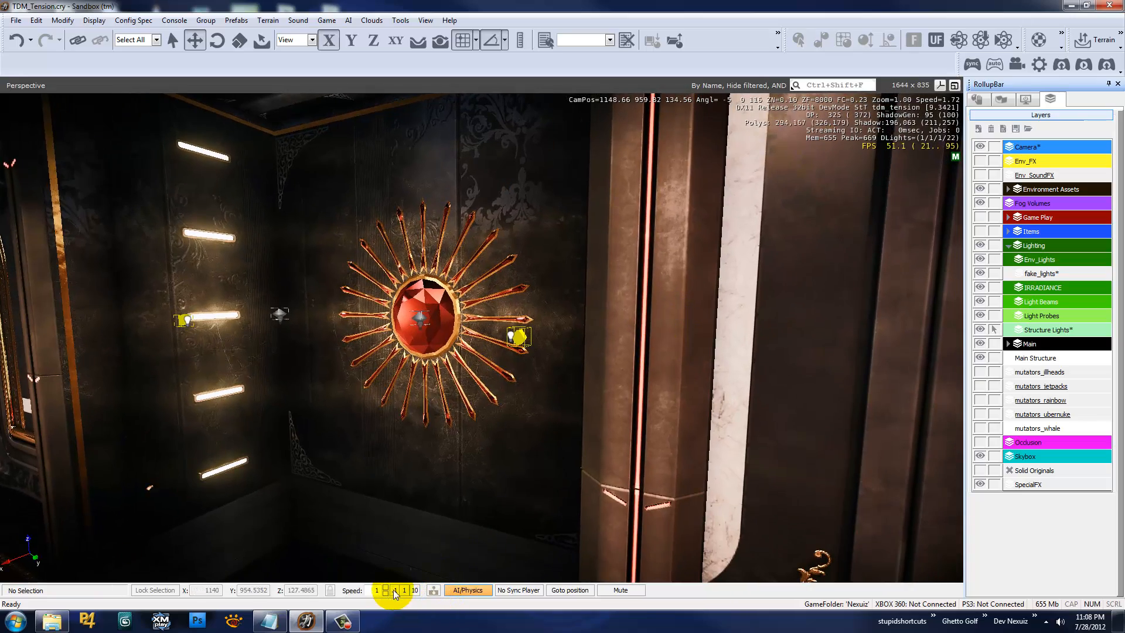
right_click_drag(515, 393, 515, 394)
key("w")
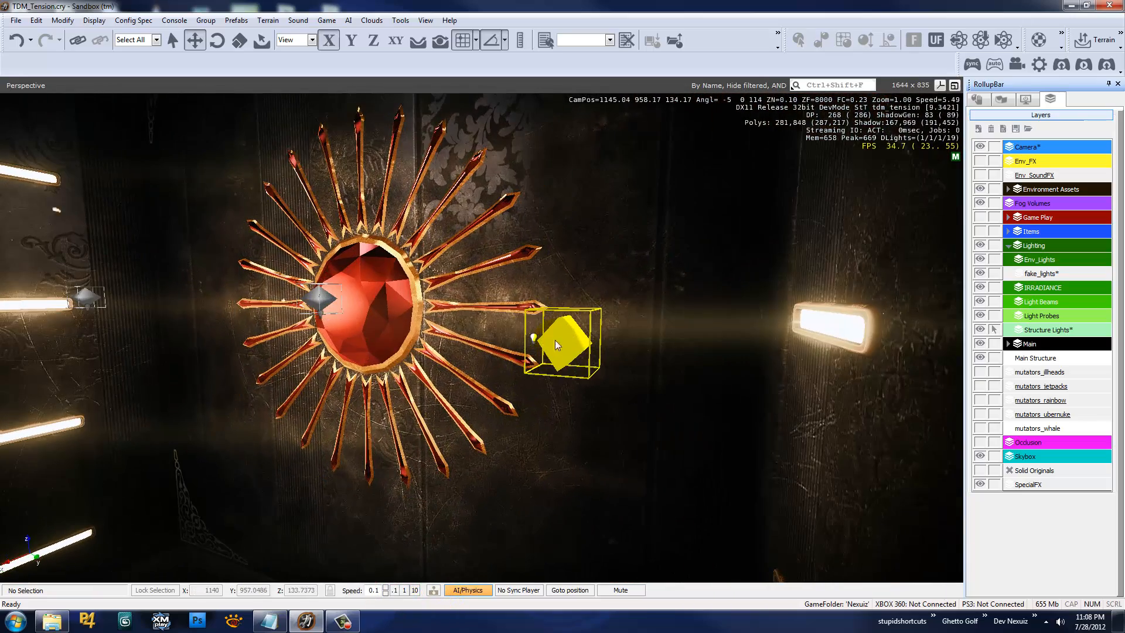
left_click(534, 341)
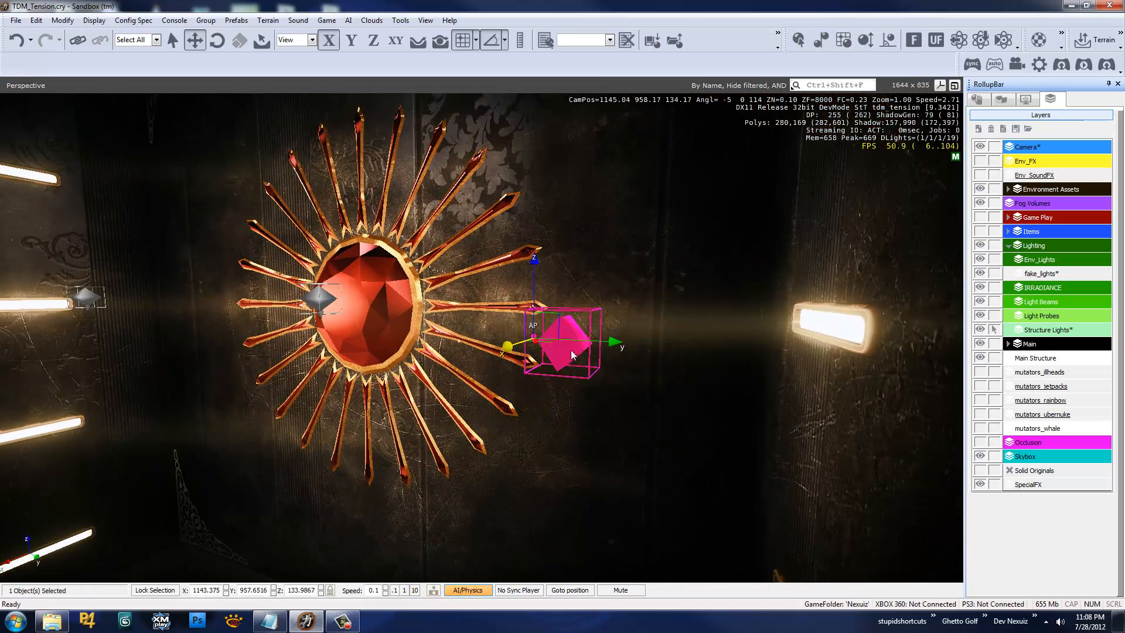
Review the general viewport and gizmo preferences, including the helpers scale, and leave them without applying changes
left_click(399, 21)
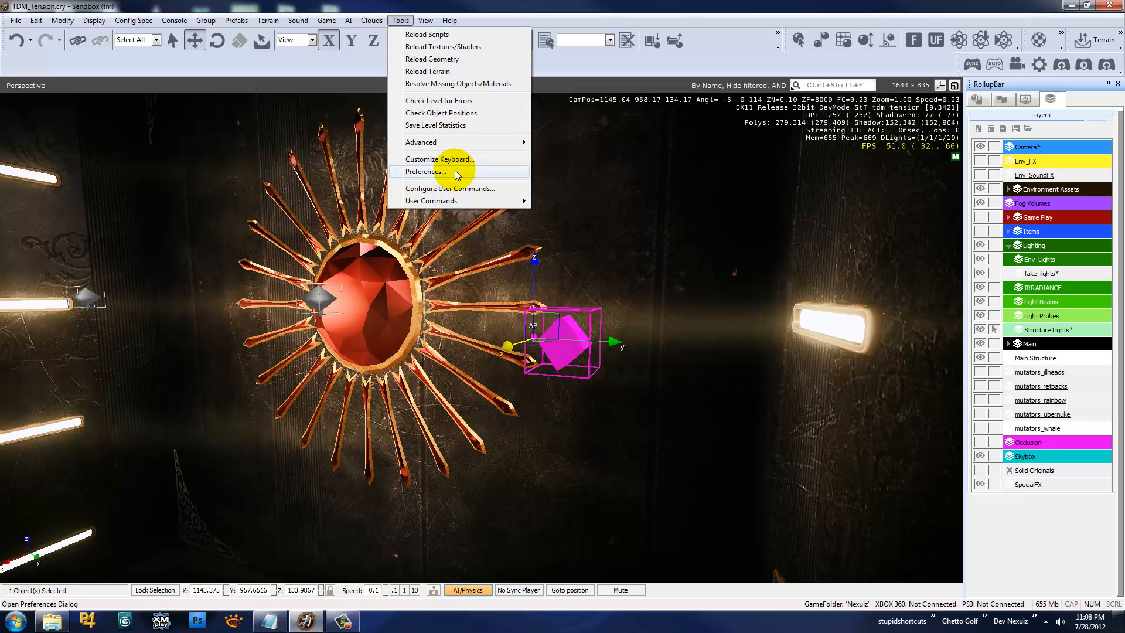
left_click(428, 171)
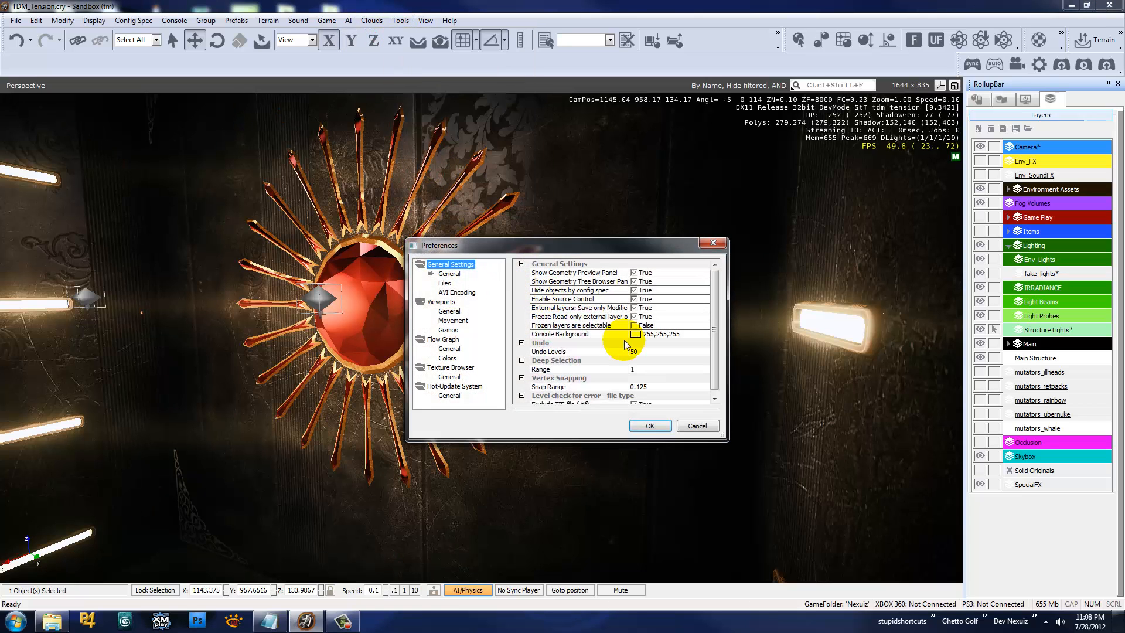
left_click(448, 311)
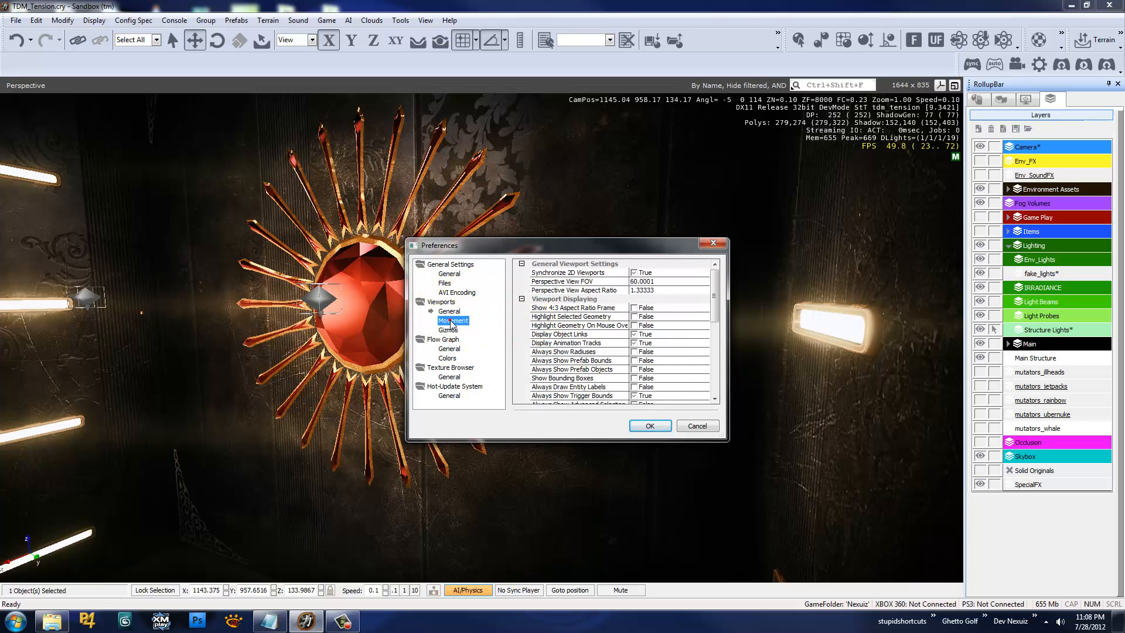
left_click(448, 329)
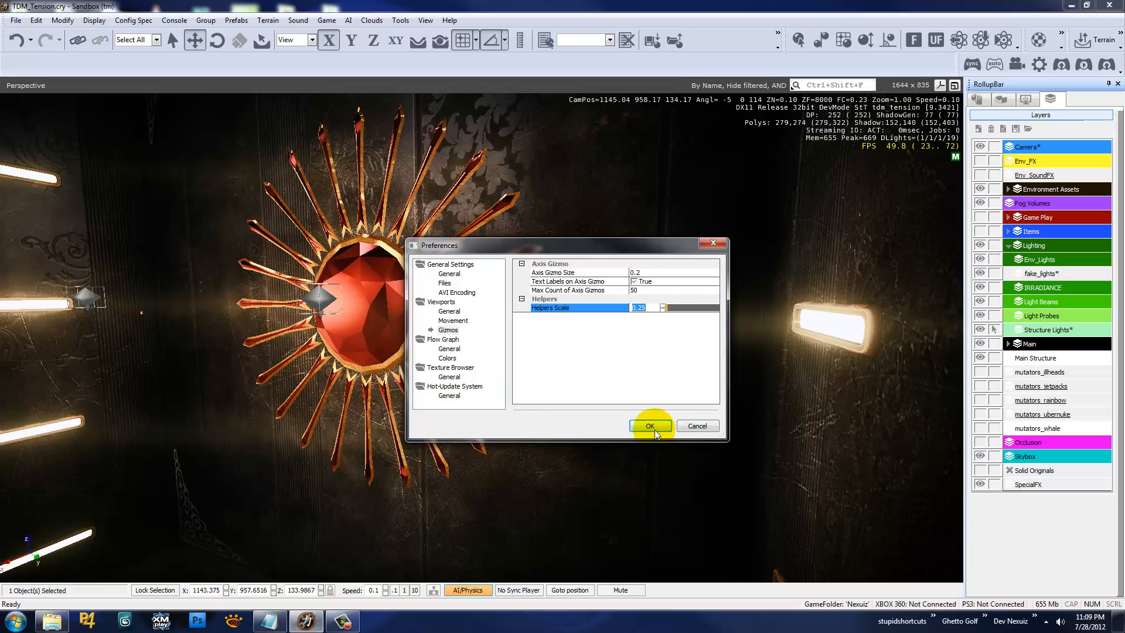
left_click(698, 426)
Move the round ceiling fixture along the beam on the Y axis, away from its light, to Y 952.5
right_click_drag(726, 394, 994, 387)
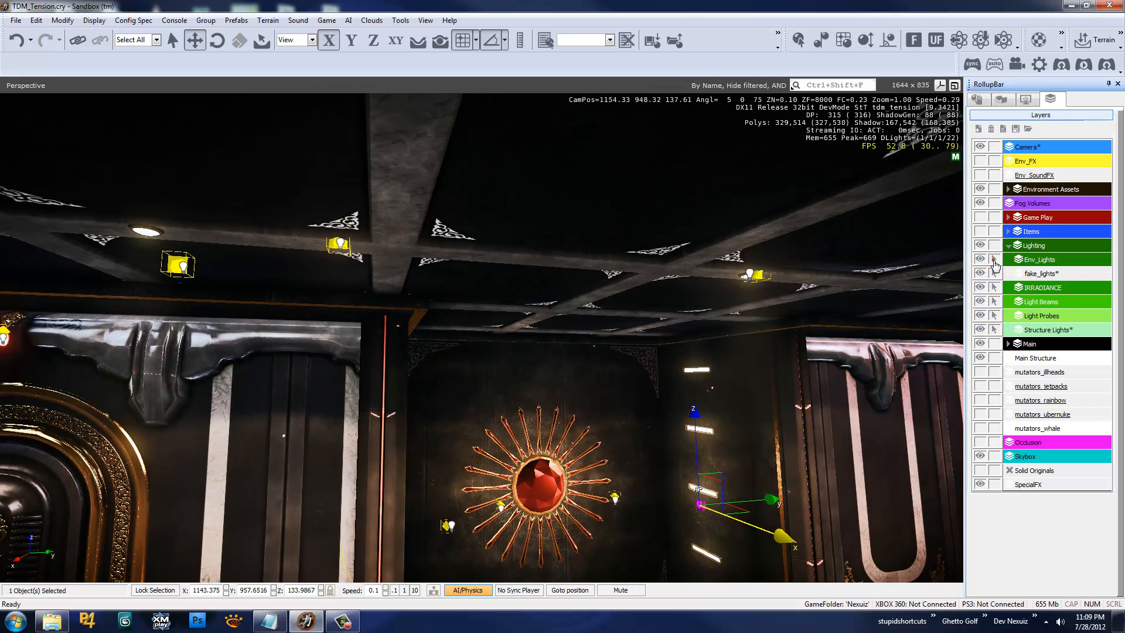
right_click_drag(728, 332, 627, 352)
key("s")
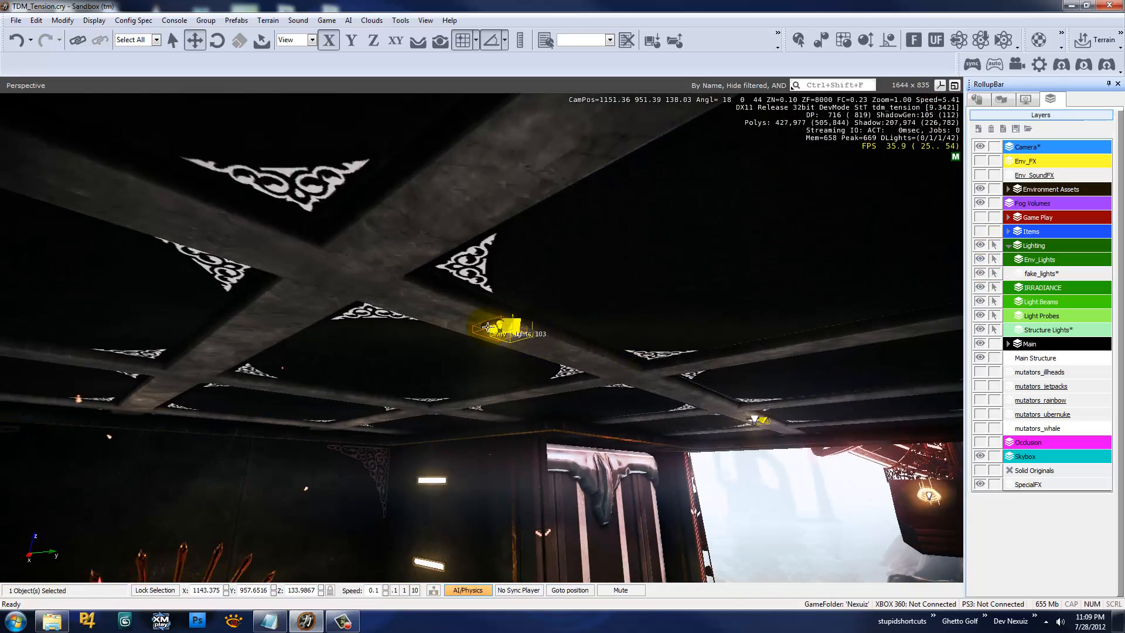
key("w")
right_click_drag(542, 365, 551, 357)
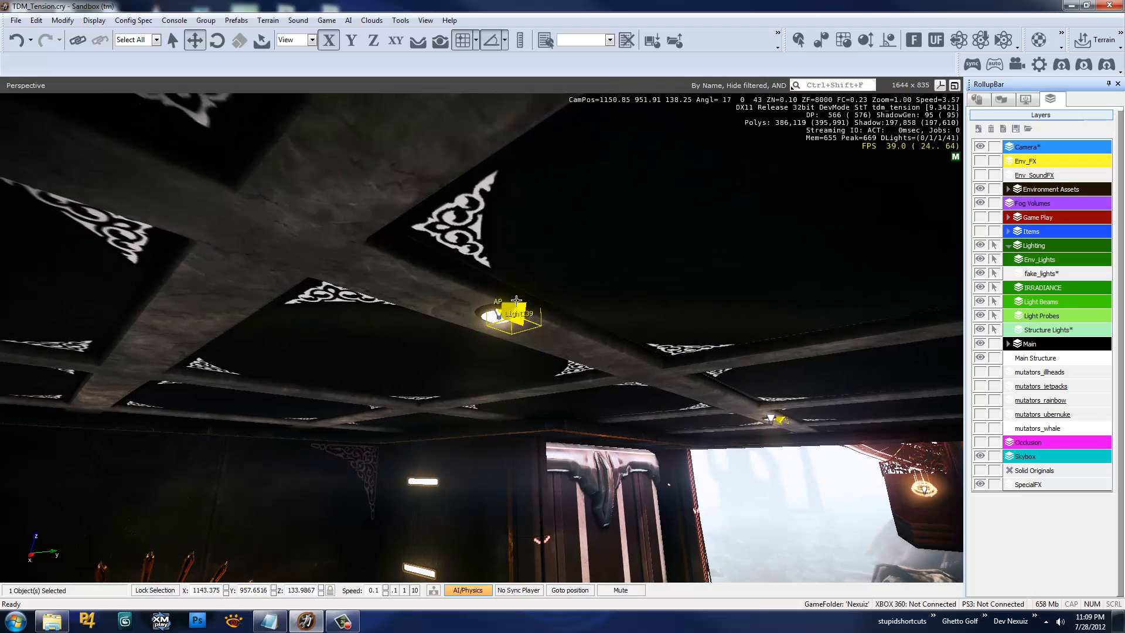
left_click(501, 314)
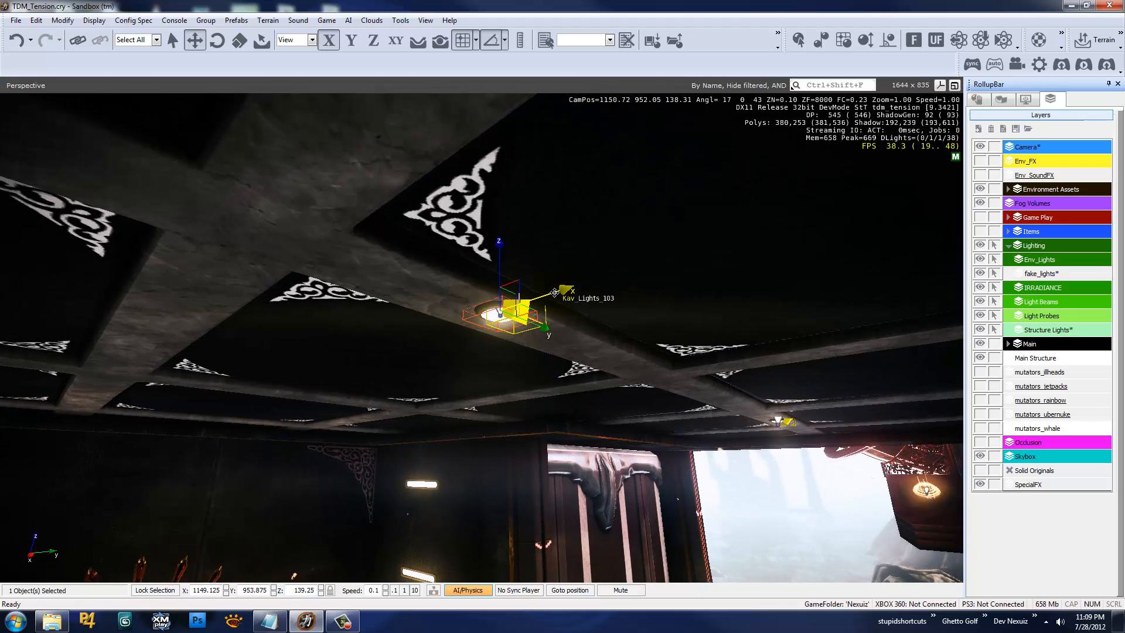
mouse_move(555, 291)
left_mouse_down()
mouse_move(405, 298)
mouse_move(562, 289)
left_mouse_up()
right_click_drag(398, 299, 510, 327)
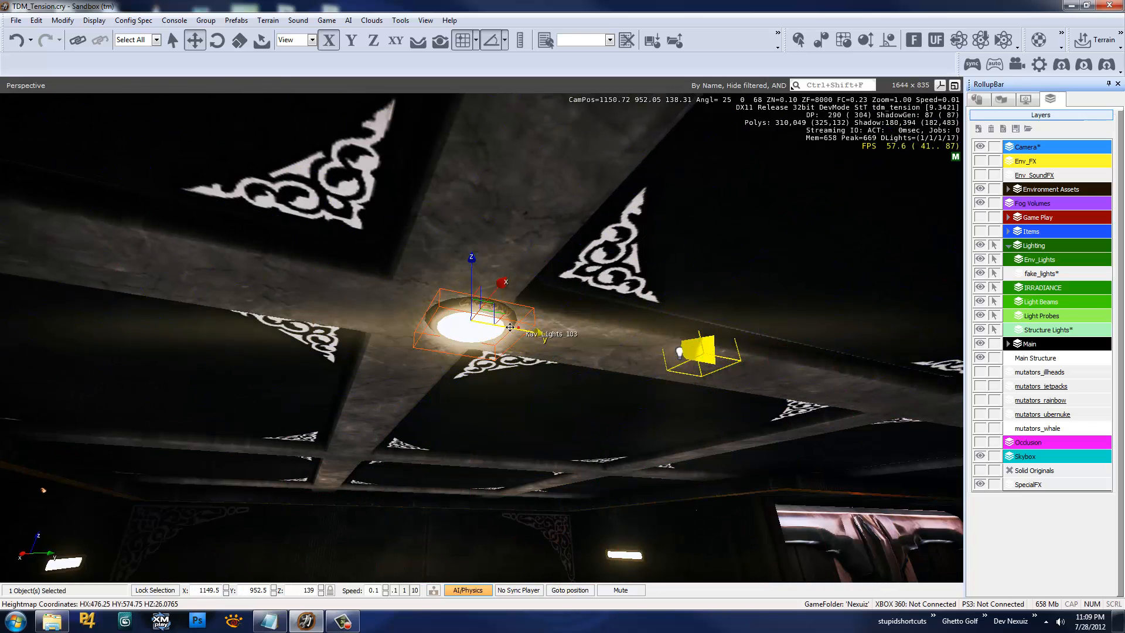
left_click_drag(509, 327, 425, 328)
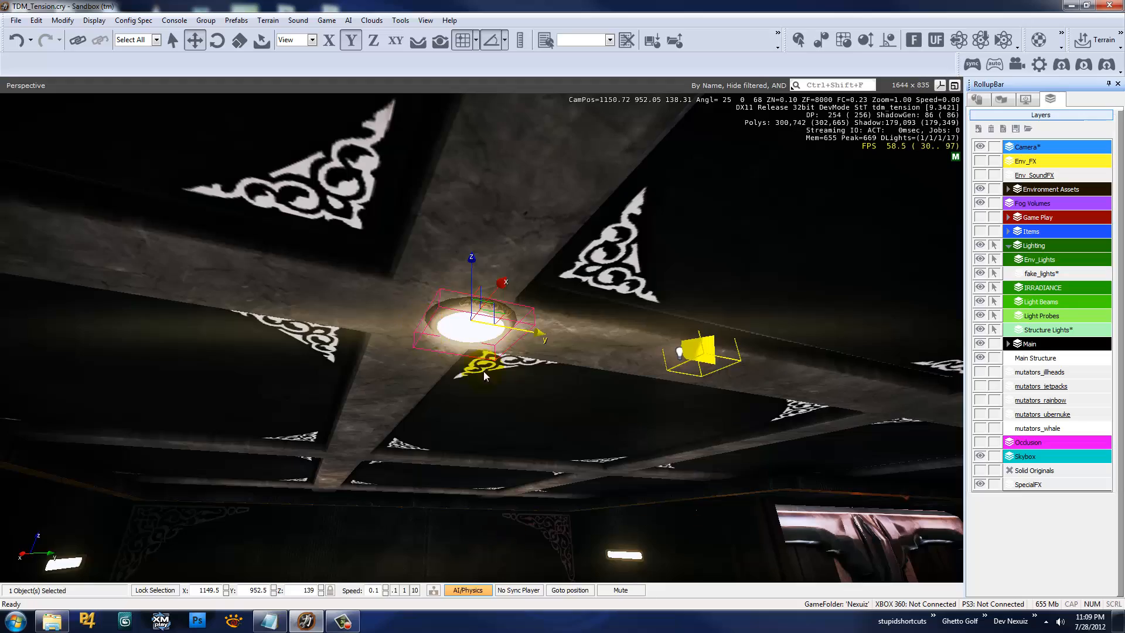
right_click_drag(483, 371, 494, 375)
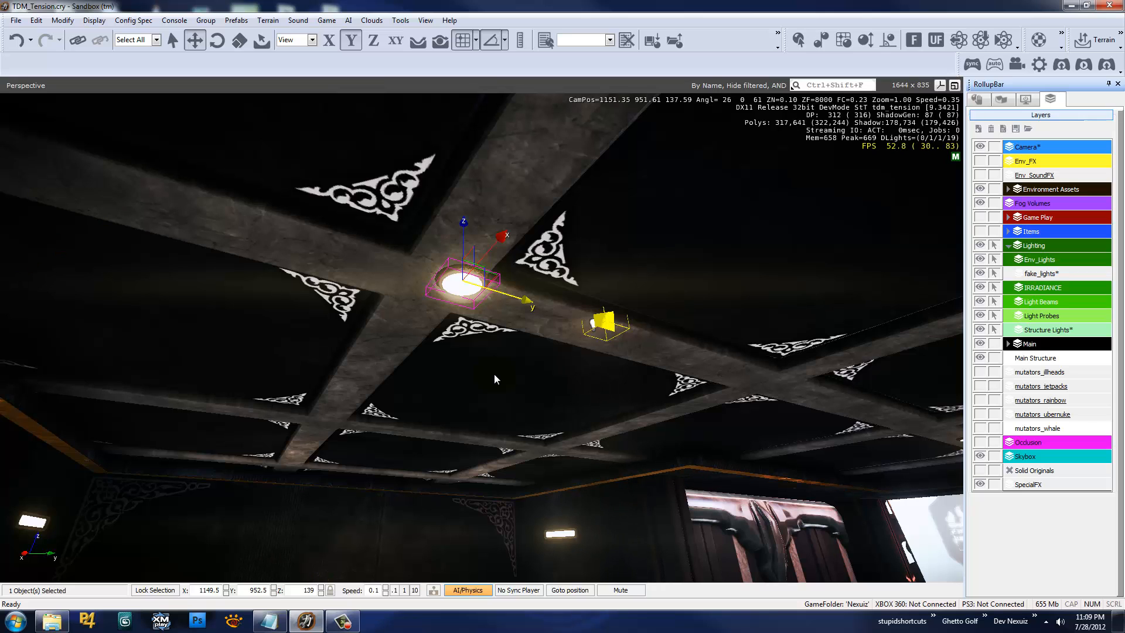
Duplicate the ceiling light to the opposite side of the round fixture and move the original along the Y axis to 954.375
left_click(494, 375)
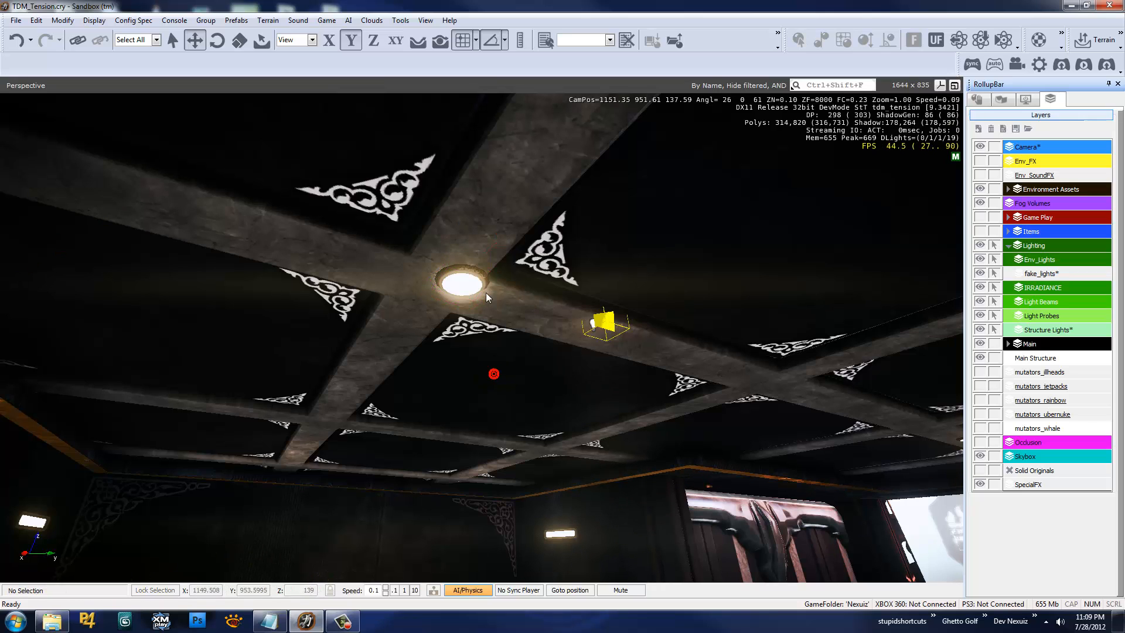
left_click(594, 324)
left_click_drag(632, 338, 518, 340, "shift")
left_click(593, 326)
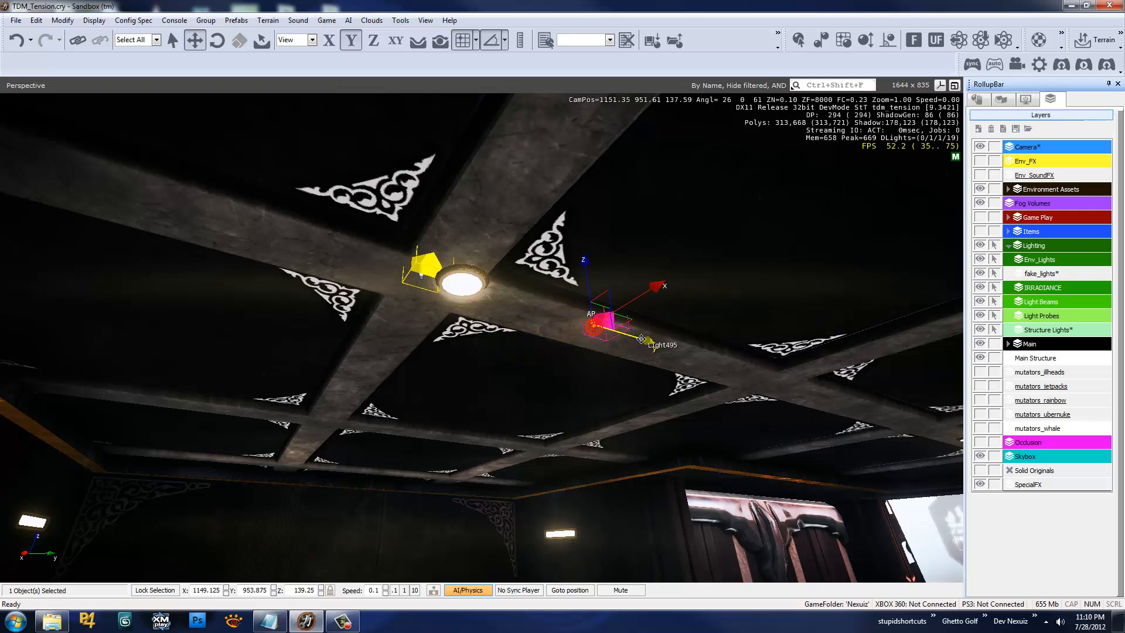
left_click_drag(641, 339, 662, 359)
right_click_drag(561, 377, 560, 376)
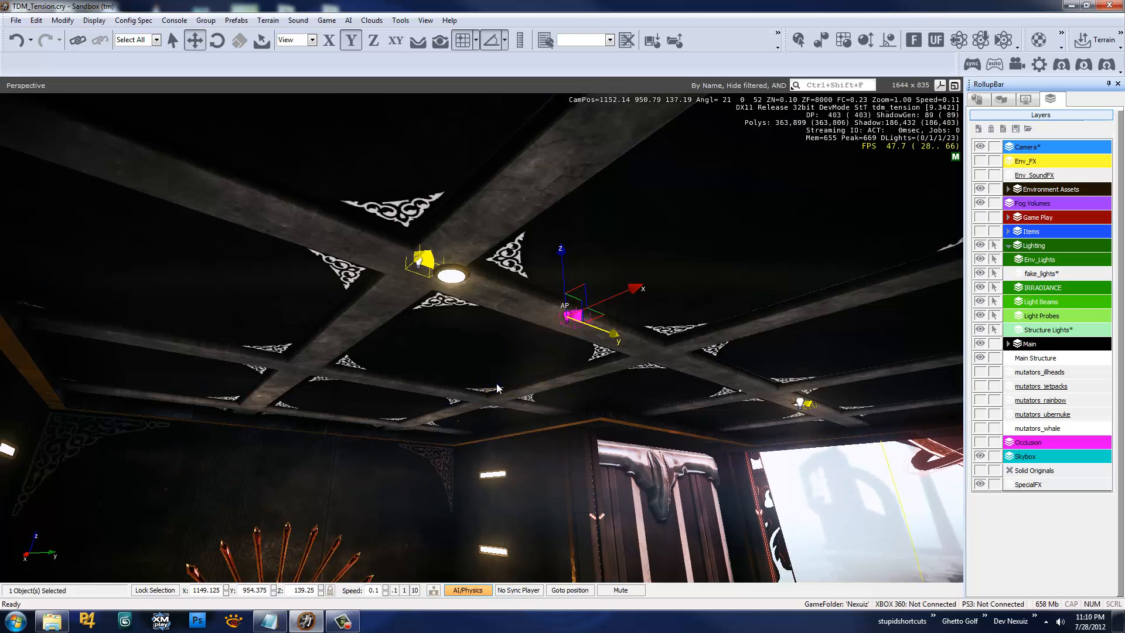
right_click_drag(497, 384, 163, 345)
key("w")
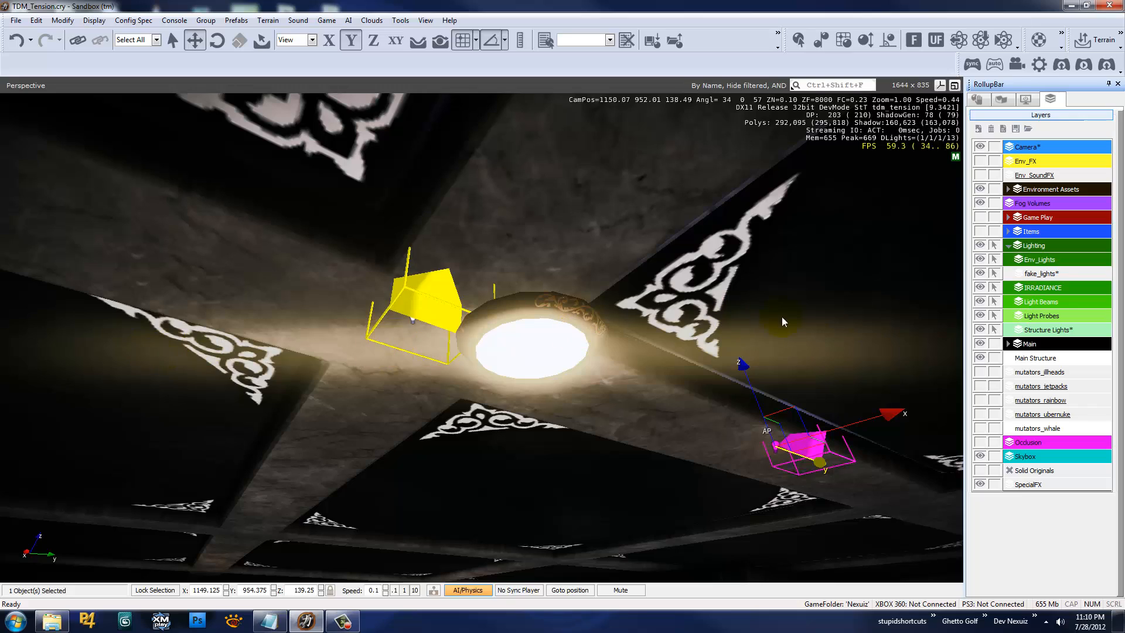
right_click_drag(419, 434, 431, 438)
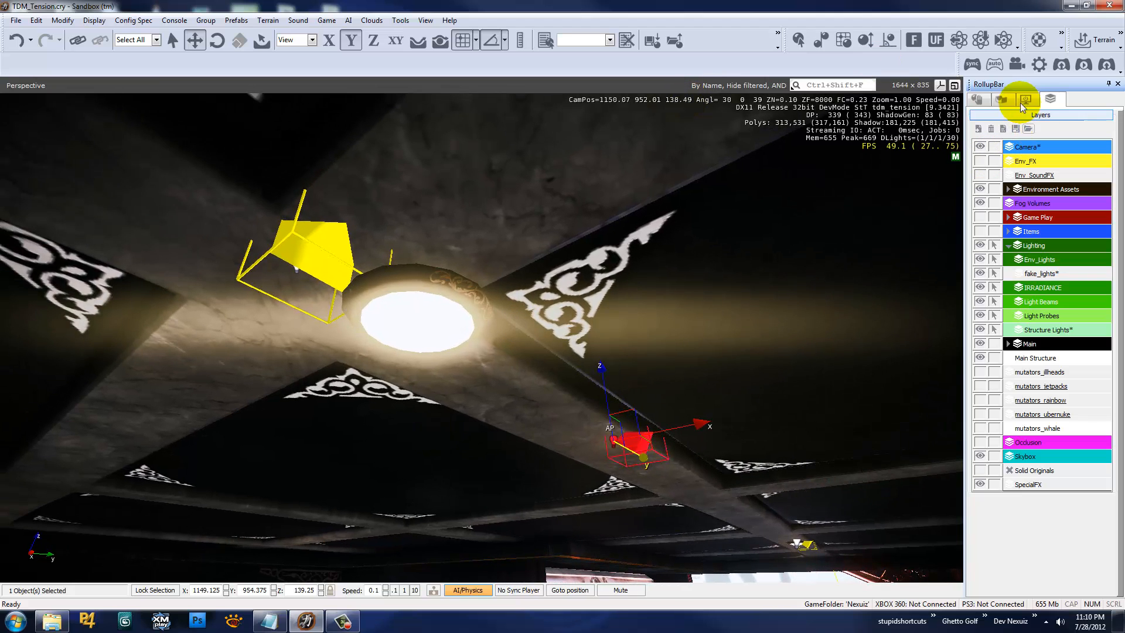
Examine the terrain Environment settings from Fog down to HDRSetup
left_click(1001, 99)
left_click(1084, 142)
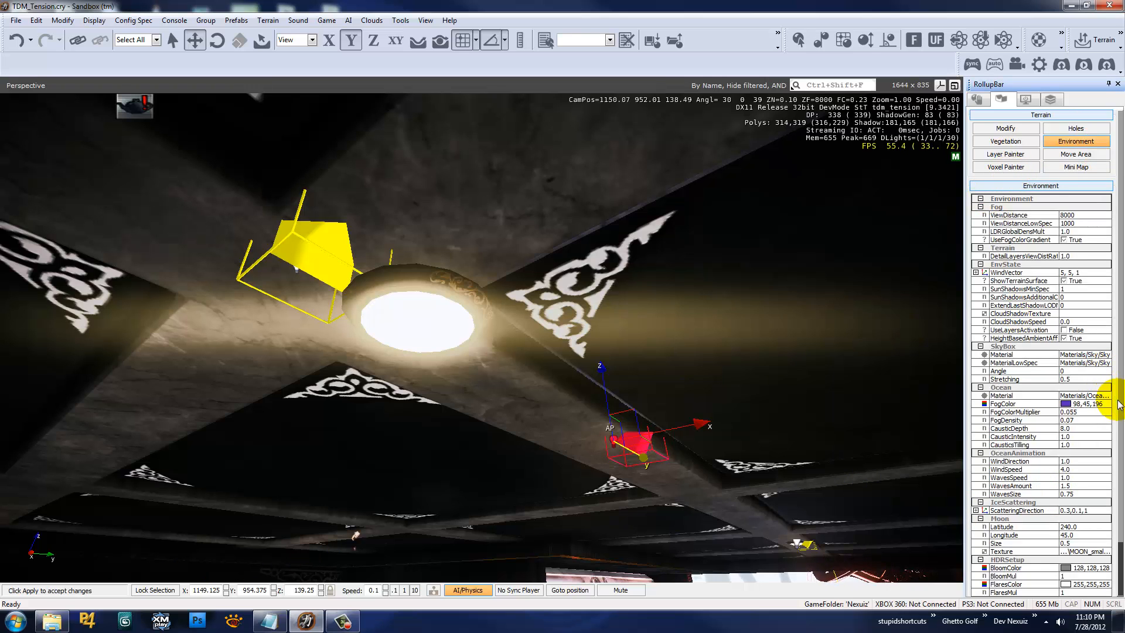
left_click(1118, 531)
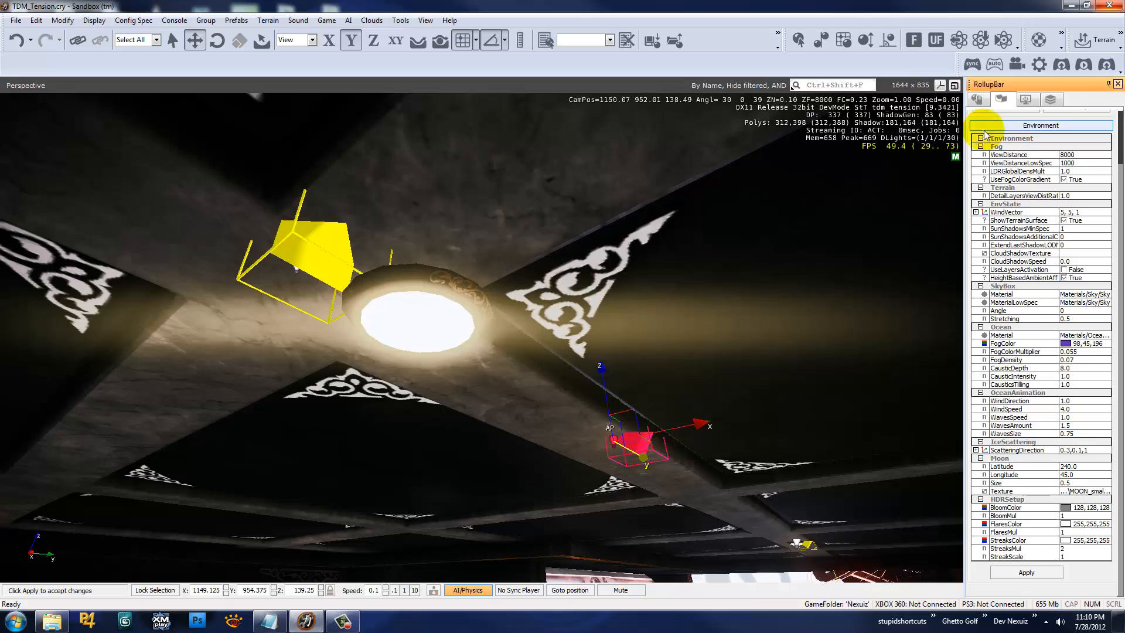
Examine the lights along the coffered corridor, from its ceiling out to the entrance facing the atrium
right_click_drag(659, 304, 596, 328)
key("s")
key("w")
key("shift+space")
key("d")
key("w")
key("s")
key("s")
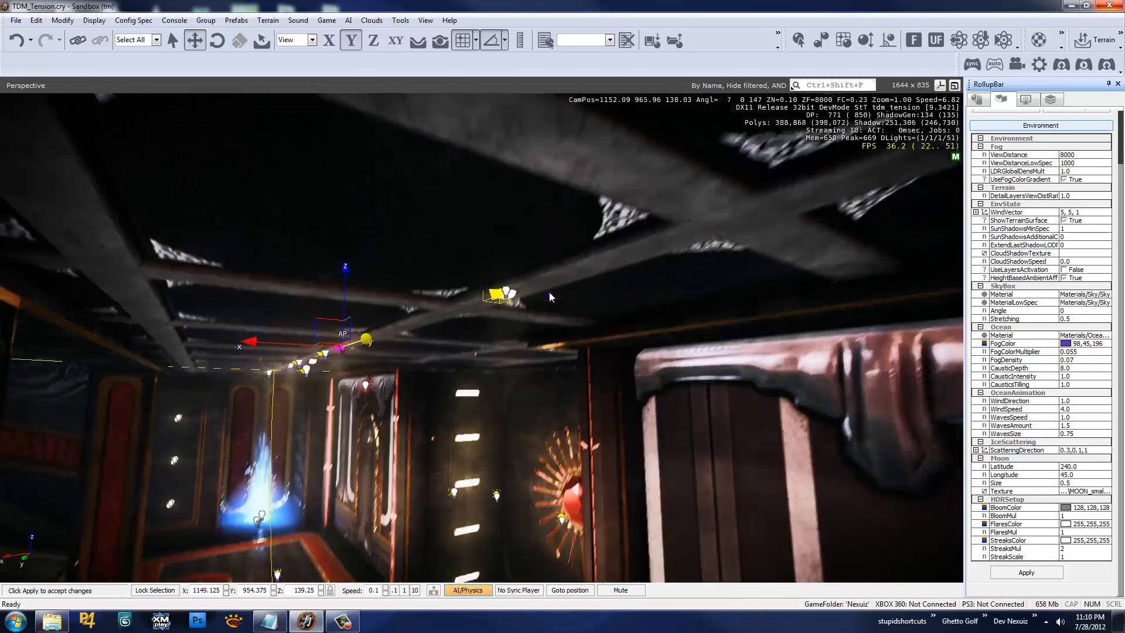
right_click_drag(549, 292, 488, 292)
key("d")
key("s")
key("w")
key("w")
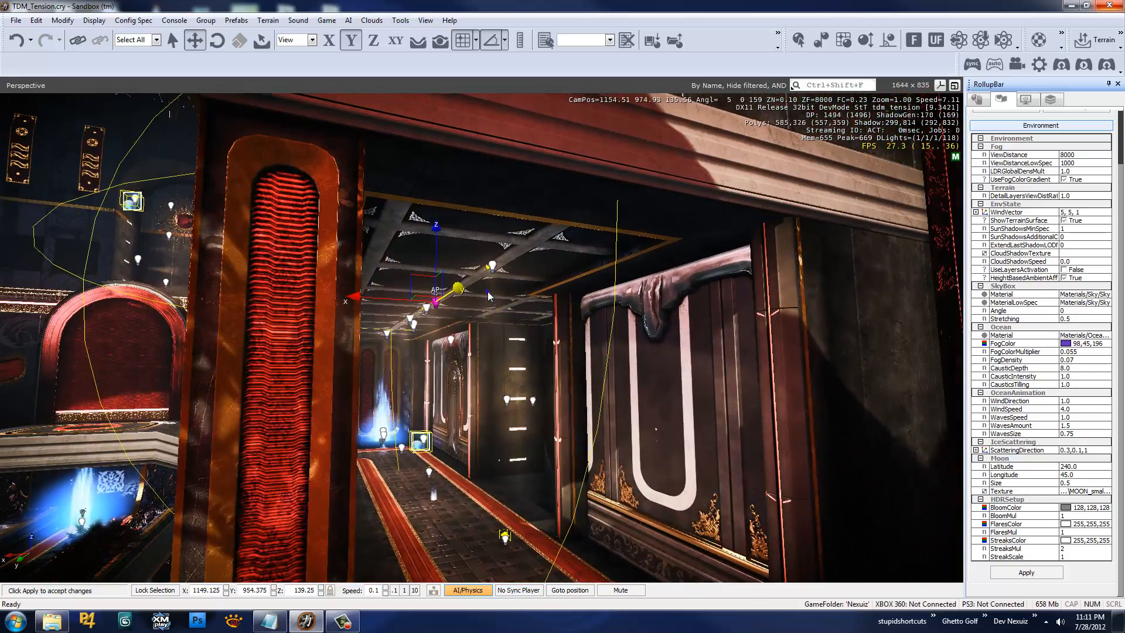
key("s")
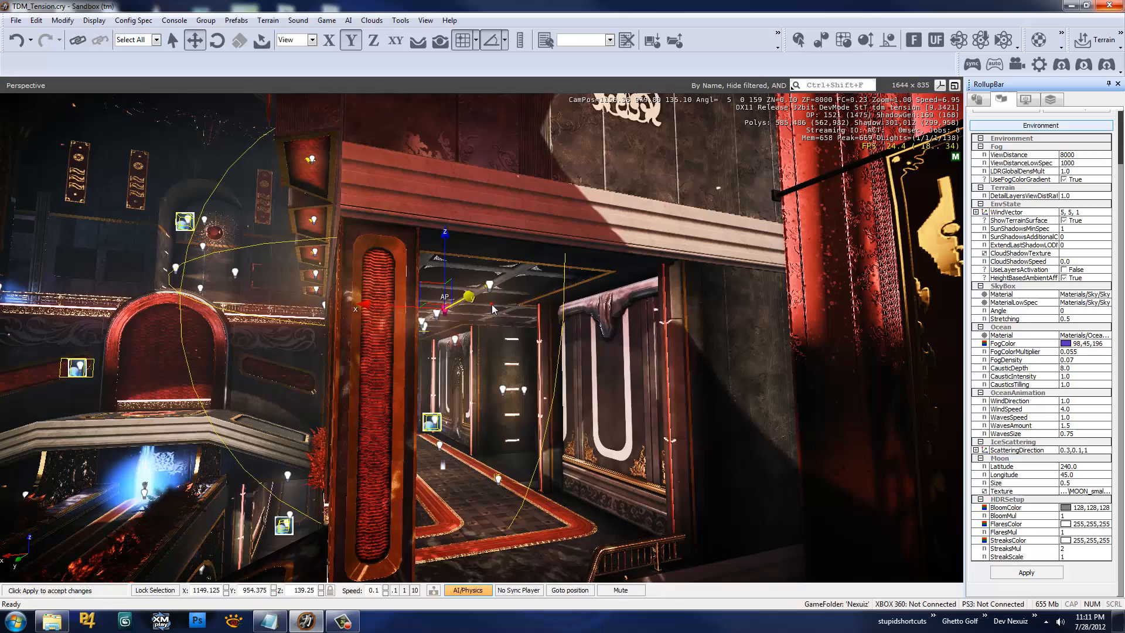
Examine the lights near the sunburst ornament, the corridor ceiling and the tiled hall with the round platform
key("space")
right_click_drag(503, 331, 501, 325)
key("w")
key("w")
right_click_drag(557, 276, 556, 276)
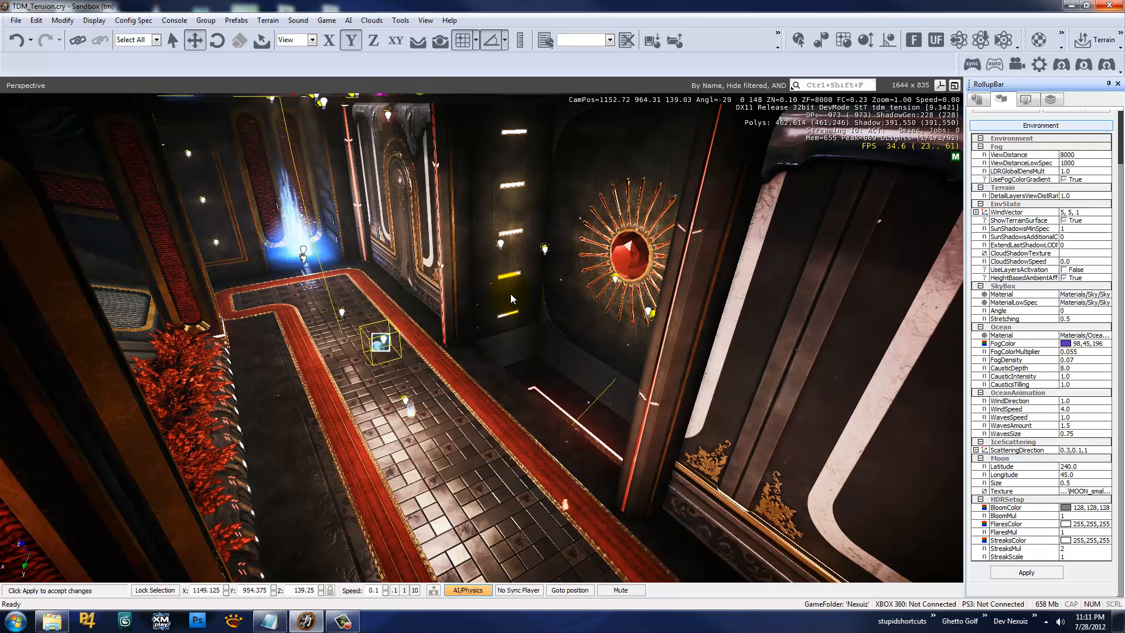
right_click_drag(511, 293, 406, 230)
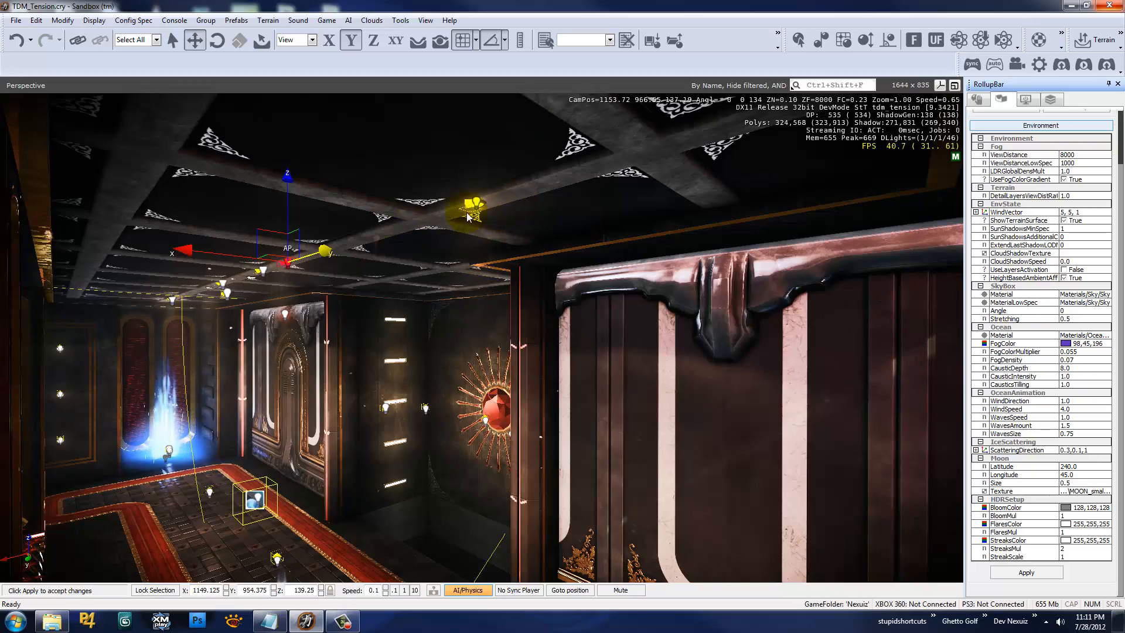
right_click_drag(467, 217, 557, 259)
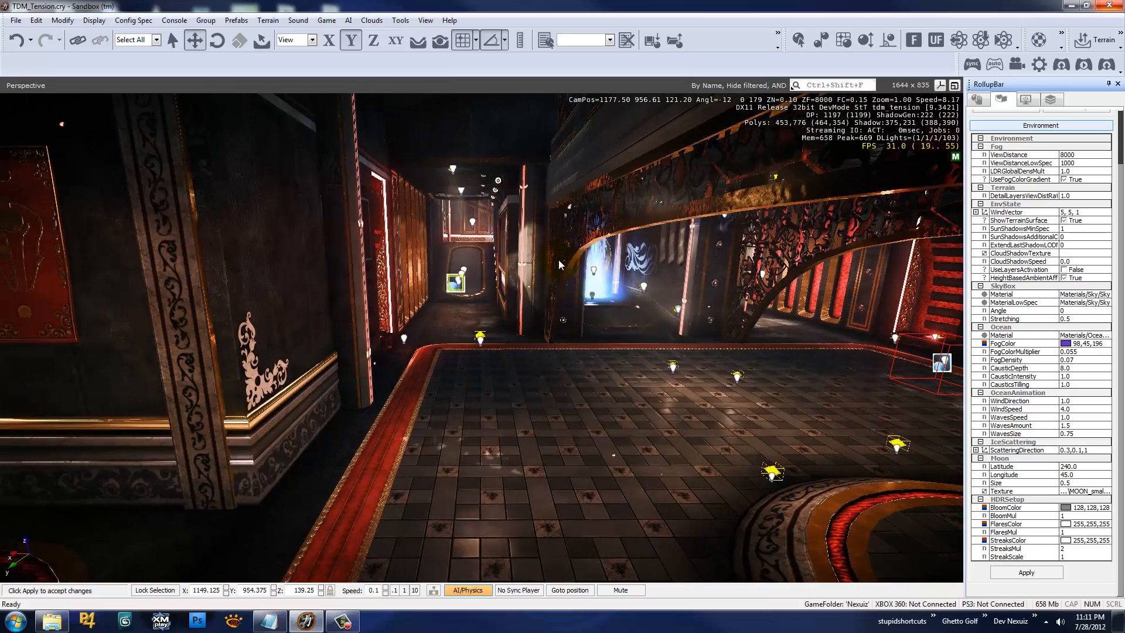
right_click_drag(623, 317, 546, 307)
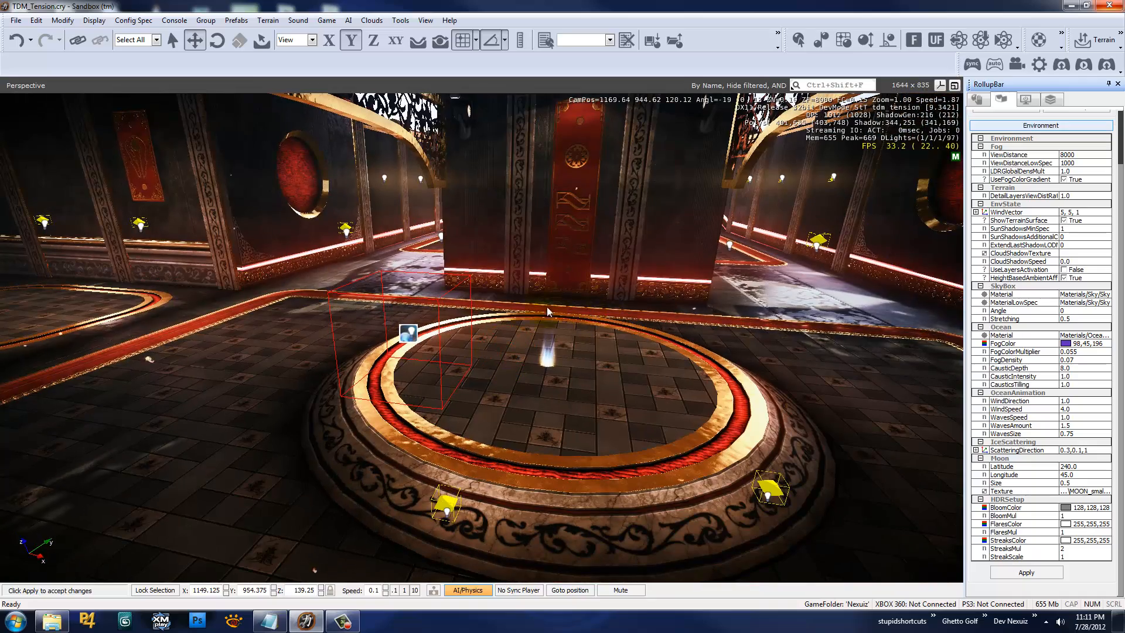
Select the environment probe by the round platform and turn on its preview_cubemap parameter
key("Escape")
left_click(409, 333)
mouse_move(408, 333)
right_mouse_down()
mouse_move(456, 328)
mouse_move(386, 332)
mouse_move(428, 329)
right_mouse_up()
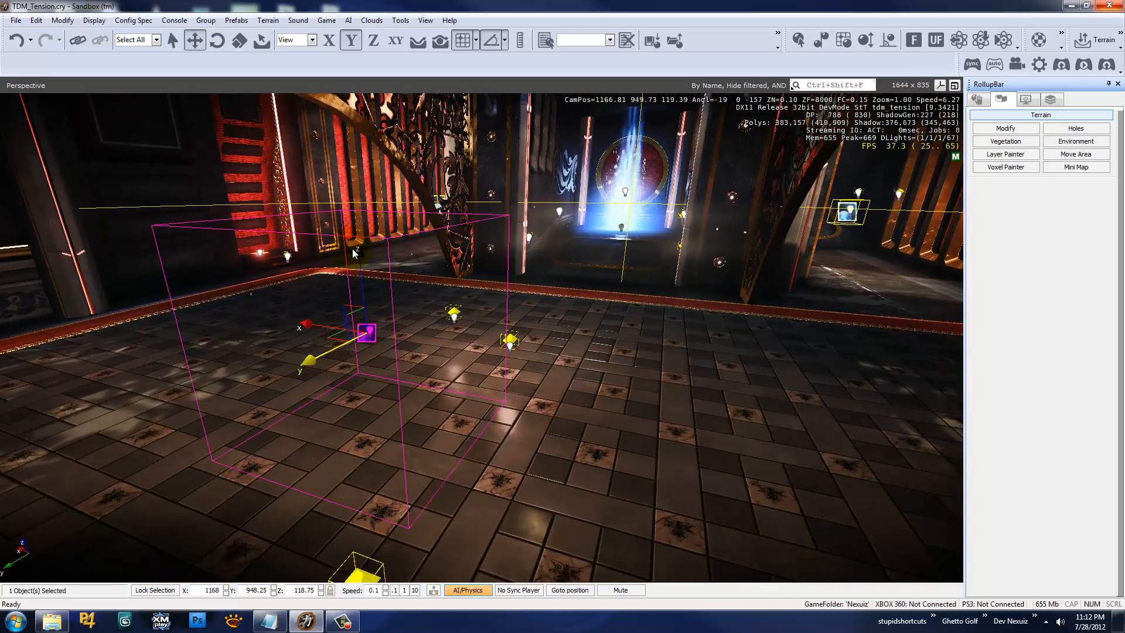
scroll(352, 248, "down", 3)
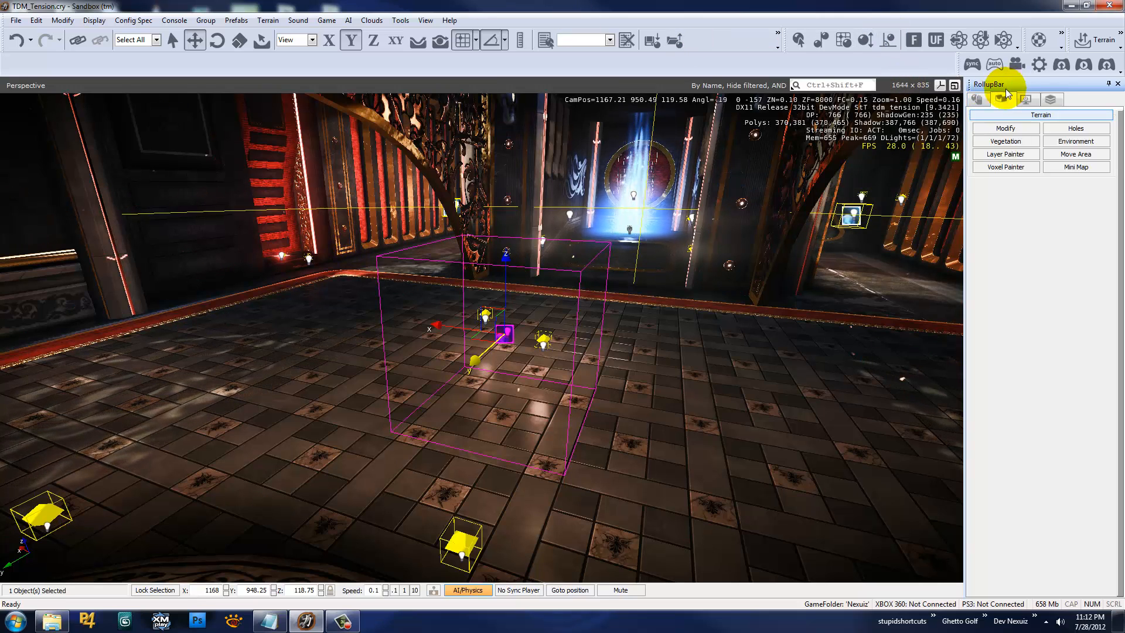
left_click(976, 99)
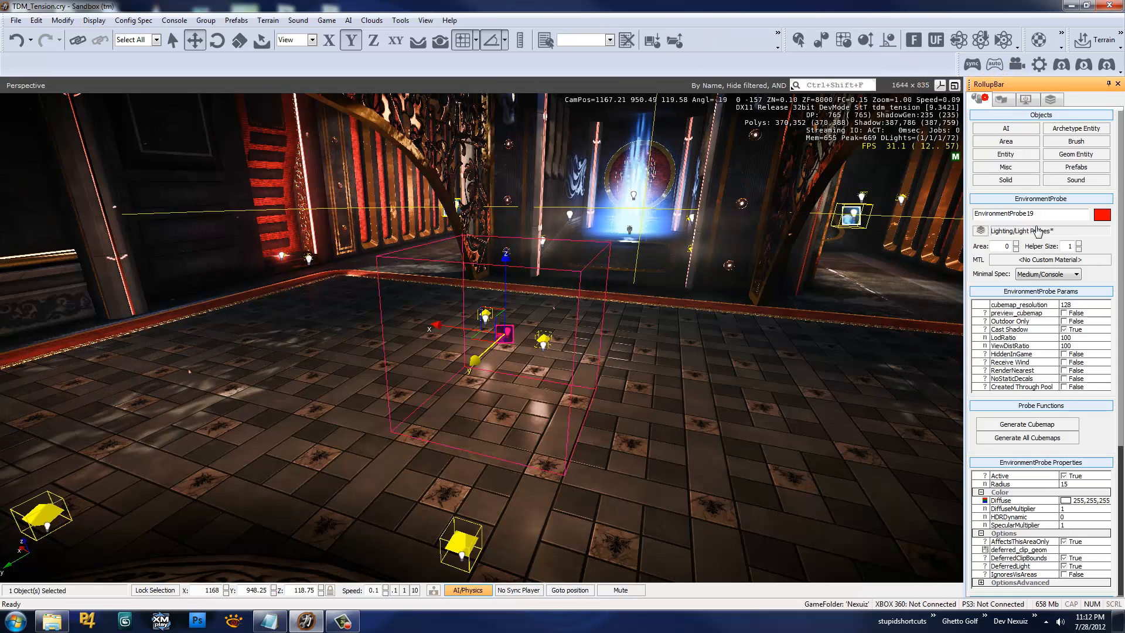
left_click(1064, 313)
mouse_move(624, 270)
right_mouse_down()
mouse_move(611, 268)
mouse_move(624, 270)
right_mouse_up()
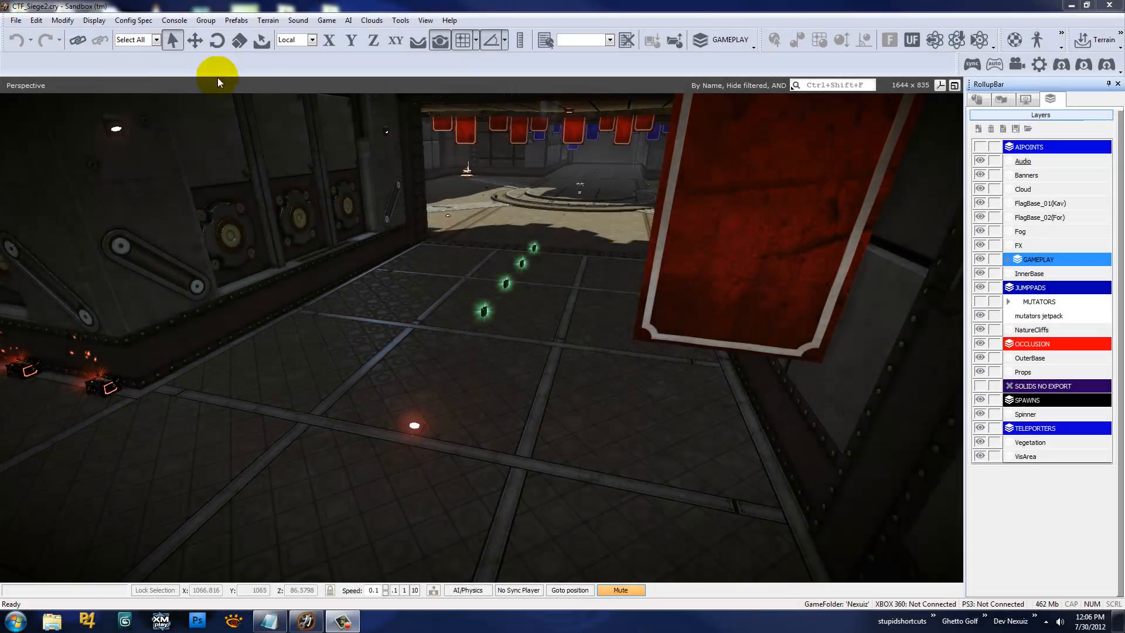
In the CTF_Siege2 level, create a layer named Lighting and make it the active layer
key("w")
right_click_drag(683, 363, 683, 363)
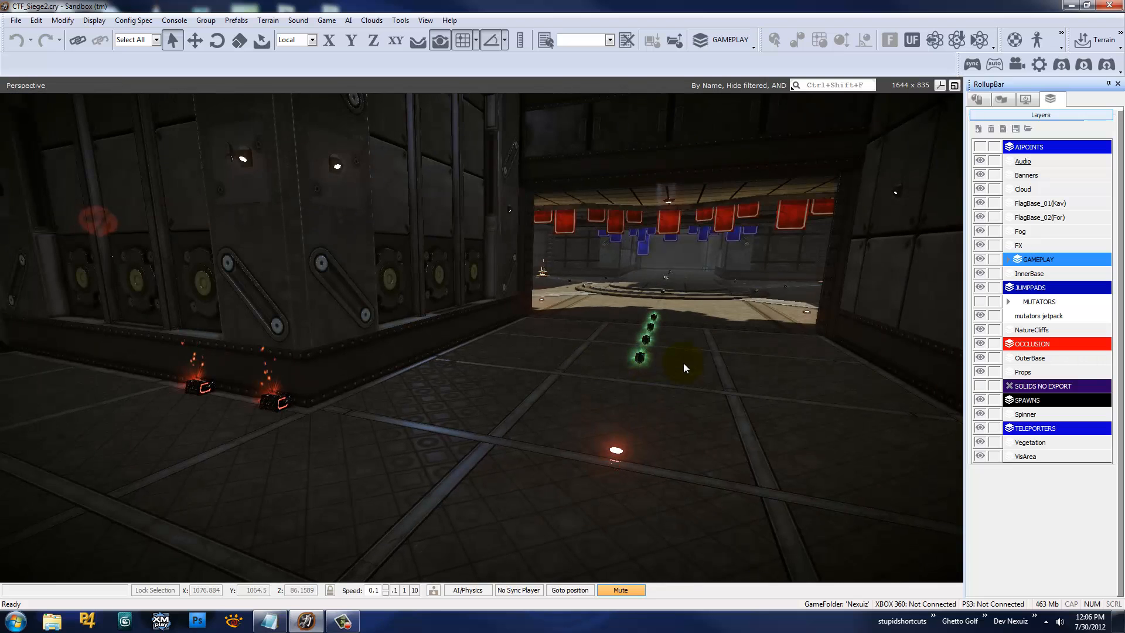
left_click(978, 129)
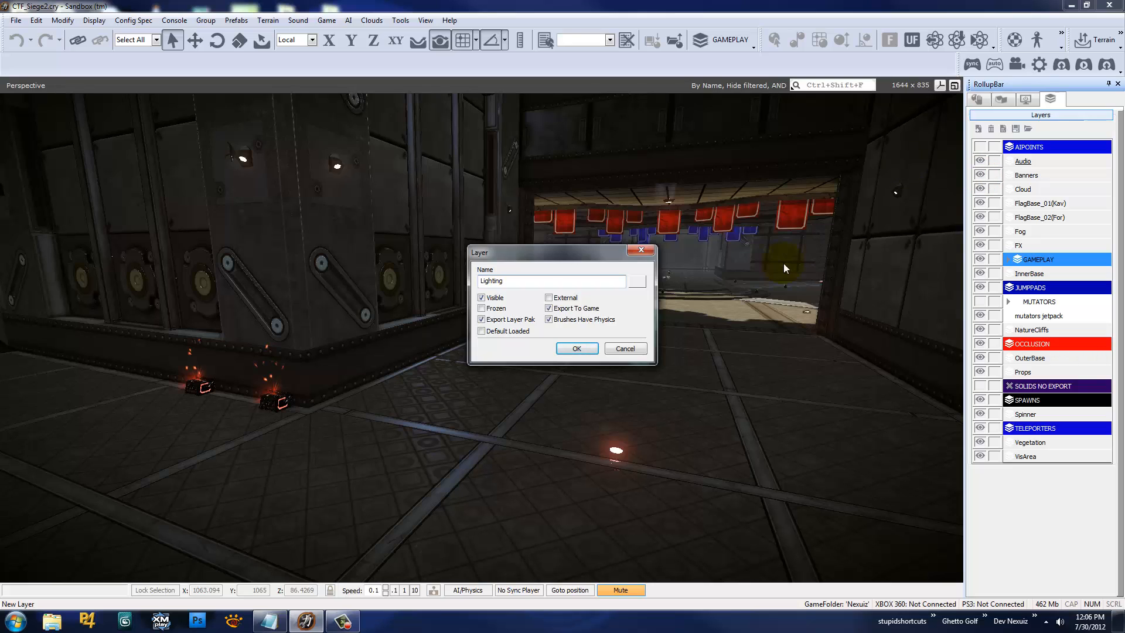
left_click(586, 350)
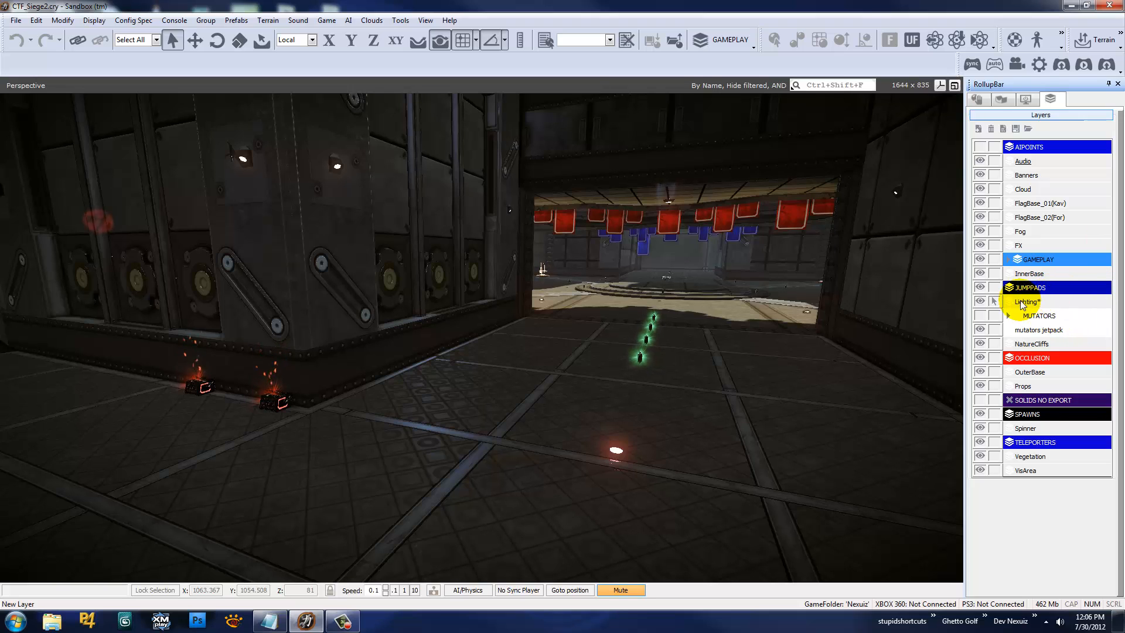
left_click(1063, 303)
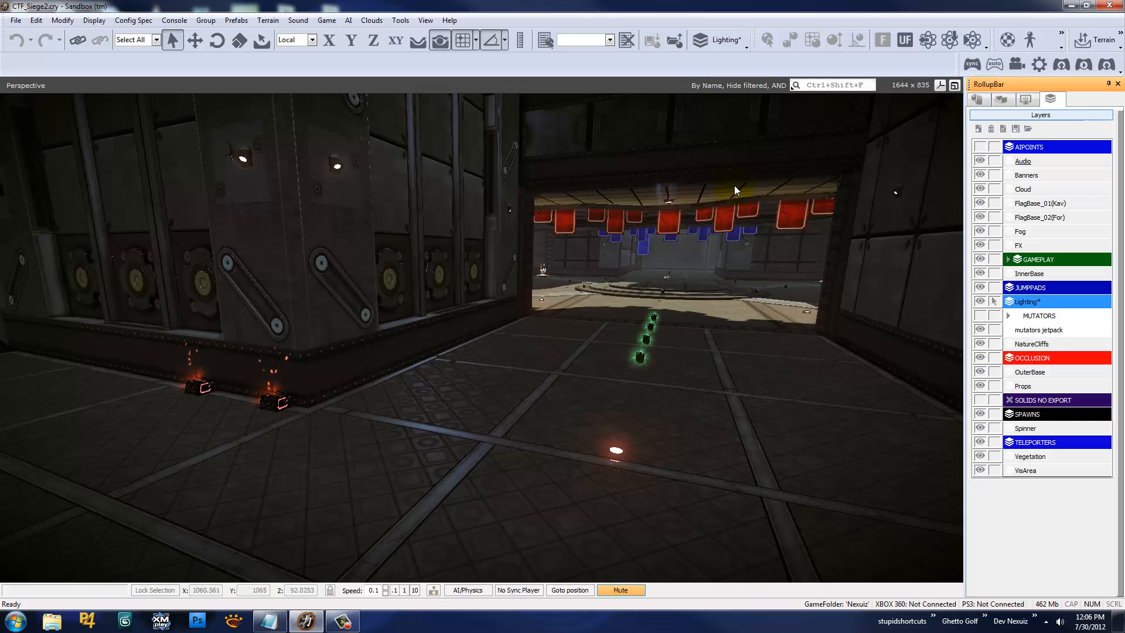
Place a Light entity from the Lights category on the tiled floor between the pillar corner and the red floor lamp
right_click_drag(696, 239, 697, 240)
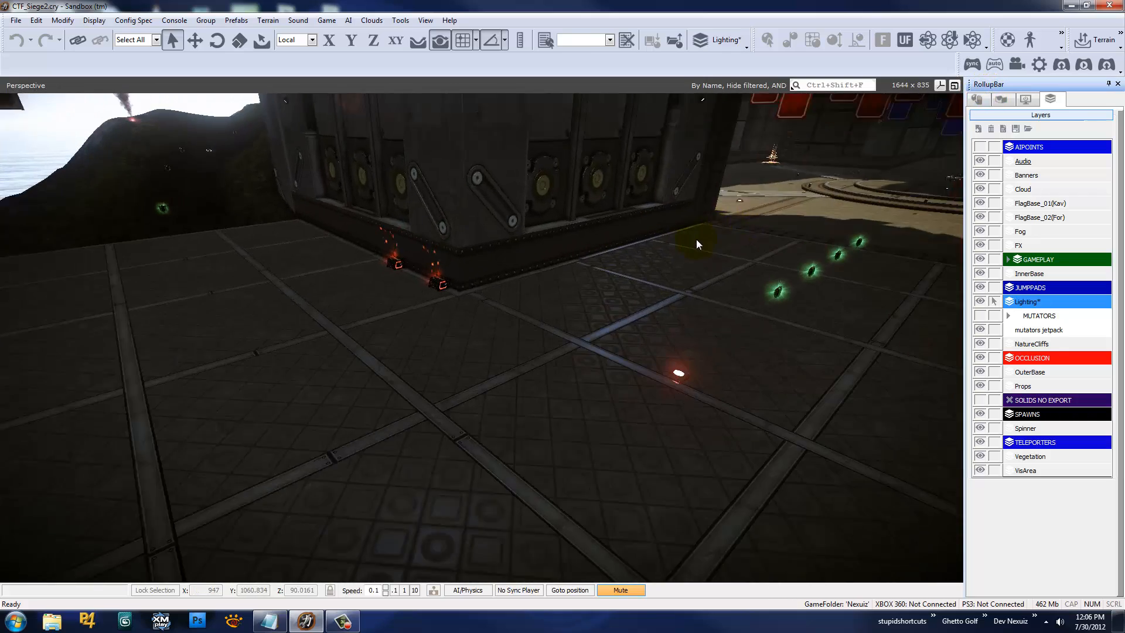
left_click(978, 99)
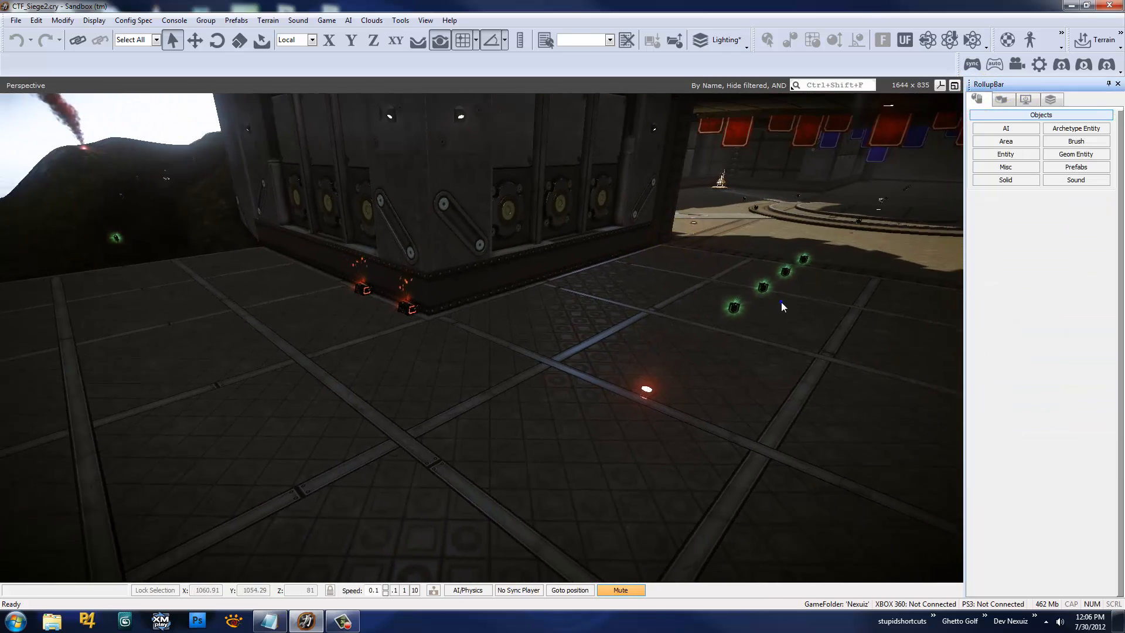
right_click_drag(781, 301, 781, 301)
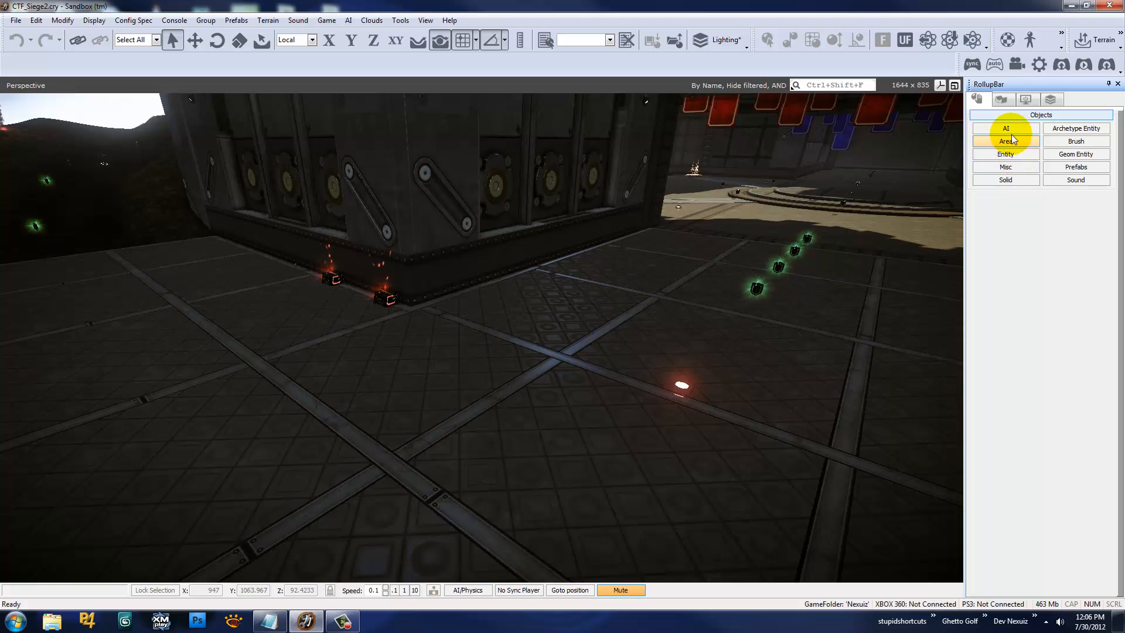
left_click(1008, 154)
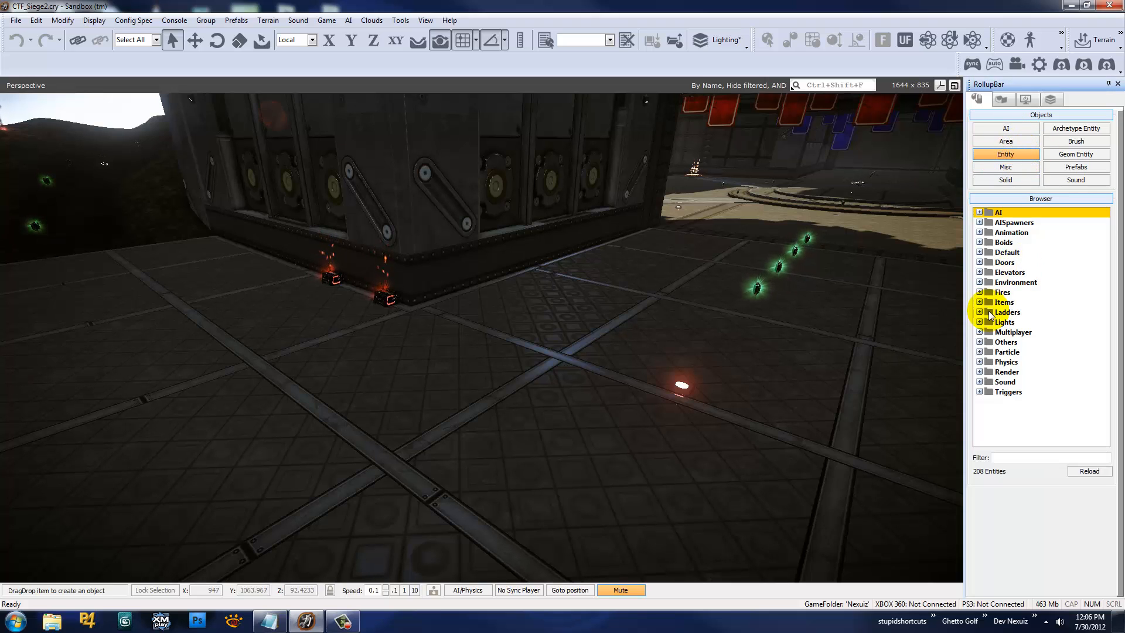
left_click(980, 322)
left_click(1001, 352)
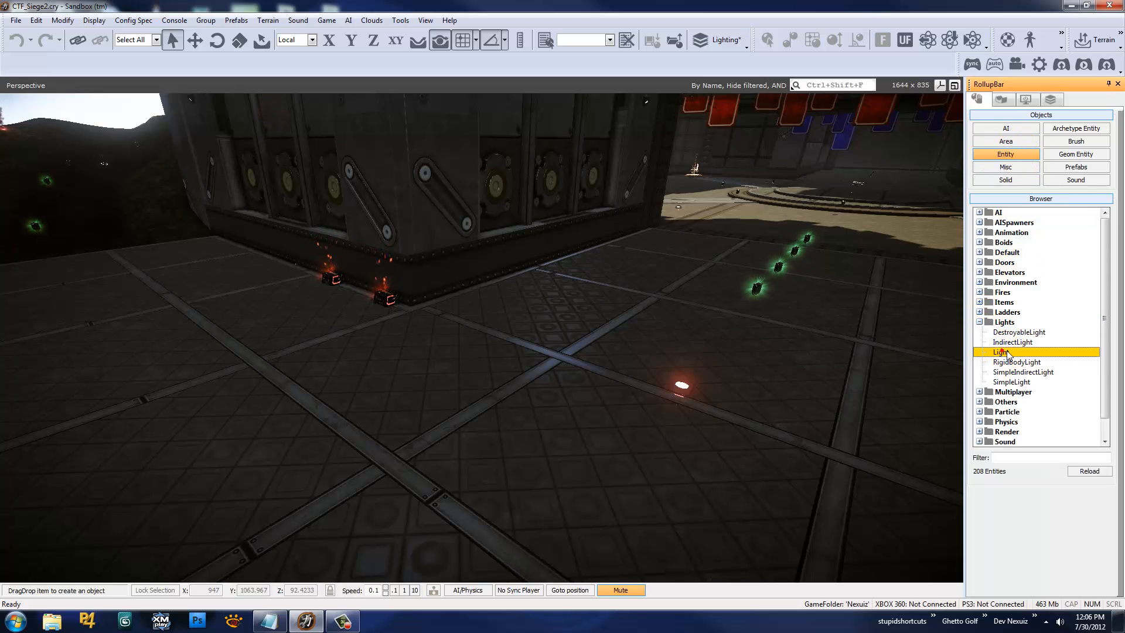
left_click_drag(1002, 358, 565, 364)
left_click(565, 364)
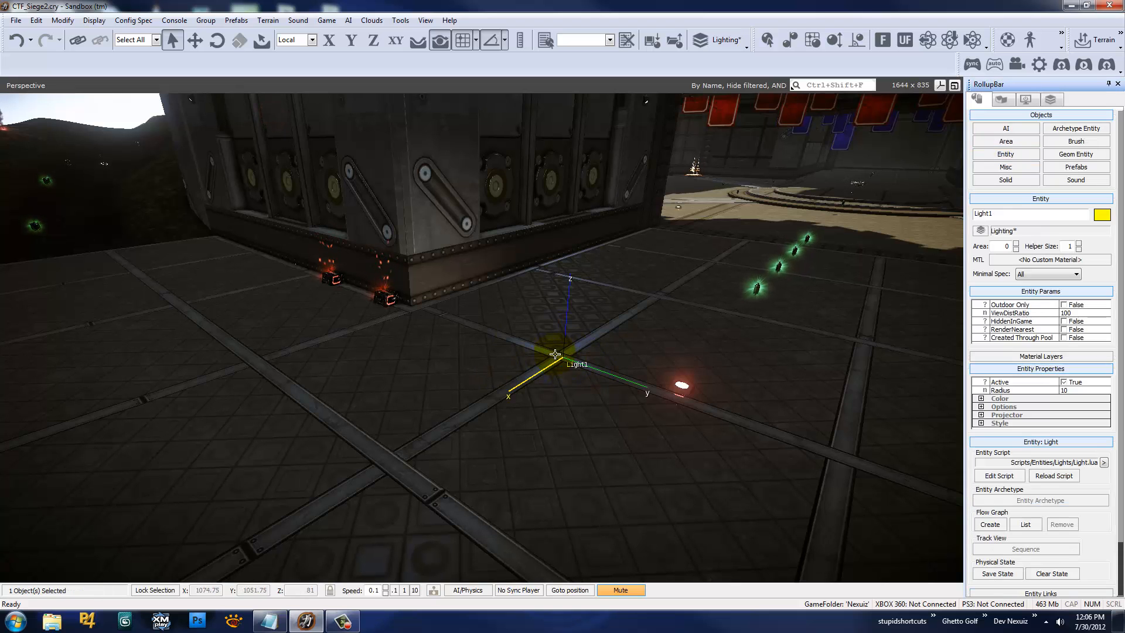
Raise the new light straight up to a Z height of 86
mouse_move(542, 295)
right_mouse_down()
mouse_move(525, 292)
mouse_move(542, 293)
right_mouse_up()
right_click_drag(676, 315, 677, 315)
key("2")
right_click_drag(560, 332, 556, 342)
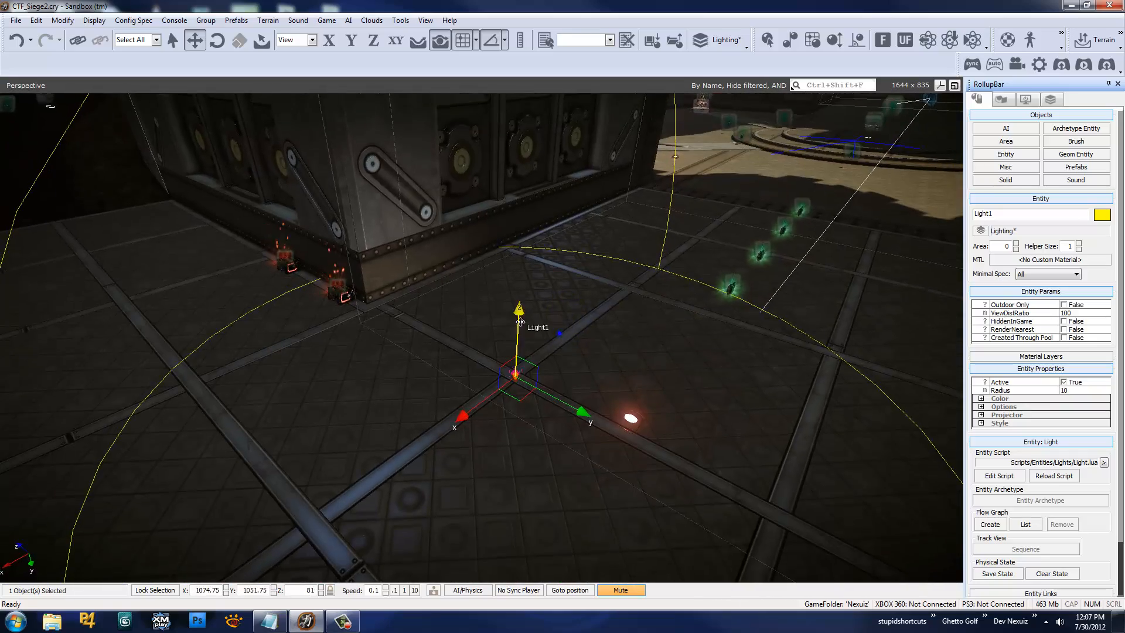
left_click_drag(519, 322, 656, 114)
right_click_drag(513, 382, 513, 382)
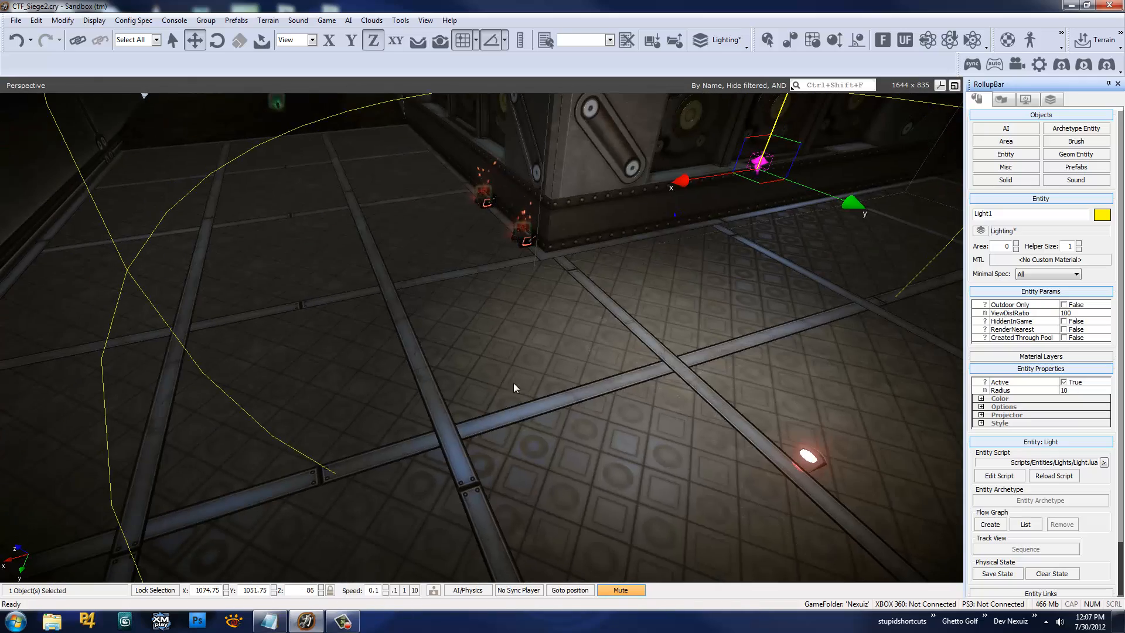
Snap the light to the floor at about X 1080.5, Y 1049.75, then lift it up vertically
left_click(447, 370, "ctrl+shift")
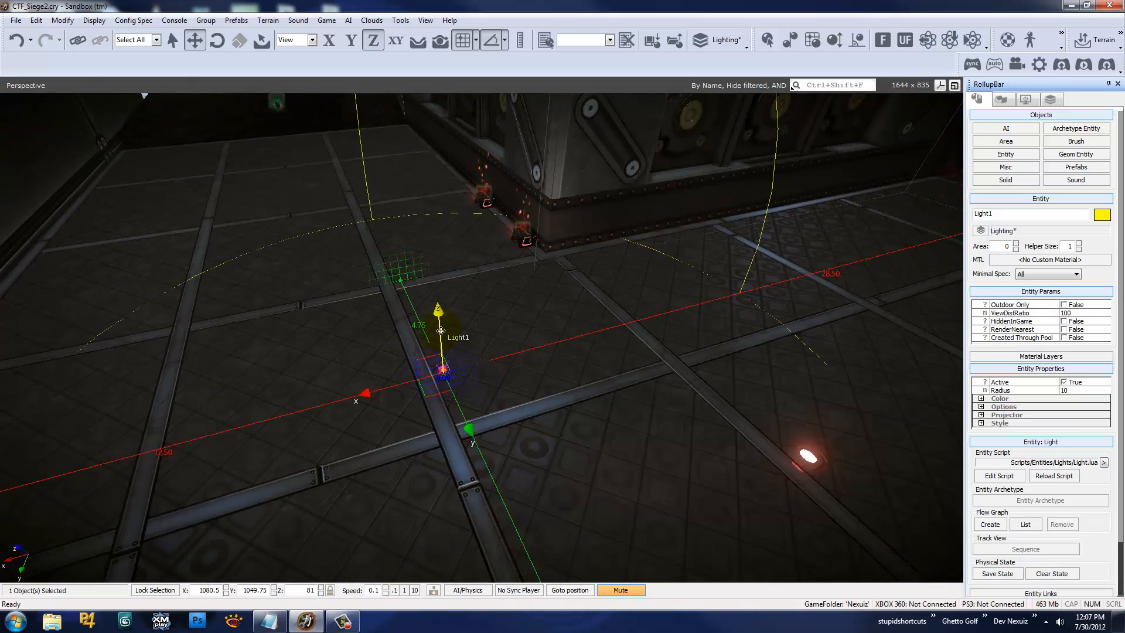
left_click_drag(440, 328, 525, 79)
right_click_drag(525, 193, 525, 193)
Snap the light to another floor spot, then raise and shift it to about X 1078.75, Y 1055, Z 84.25
left_click(523, 278, "ctrl+shift")
right_click_drag(535, 279, 535, 279)
key("w")
left_click_drag(516, 284, 523, 155)
key("a")
mouse_move(603, 214)
right_mouse_down()
mouse_move(617, 213)
mouse_move(601, 214)
right_mouse_up()
key("d")
left_click_drag(380, 353, 536, 253)
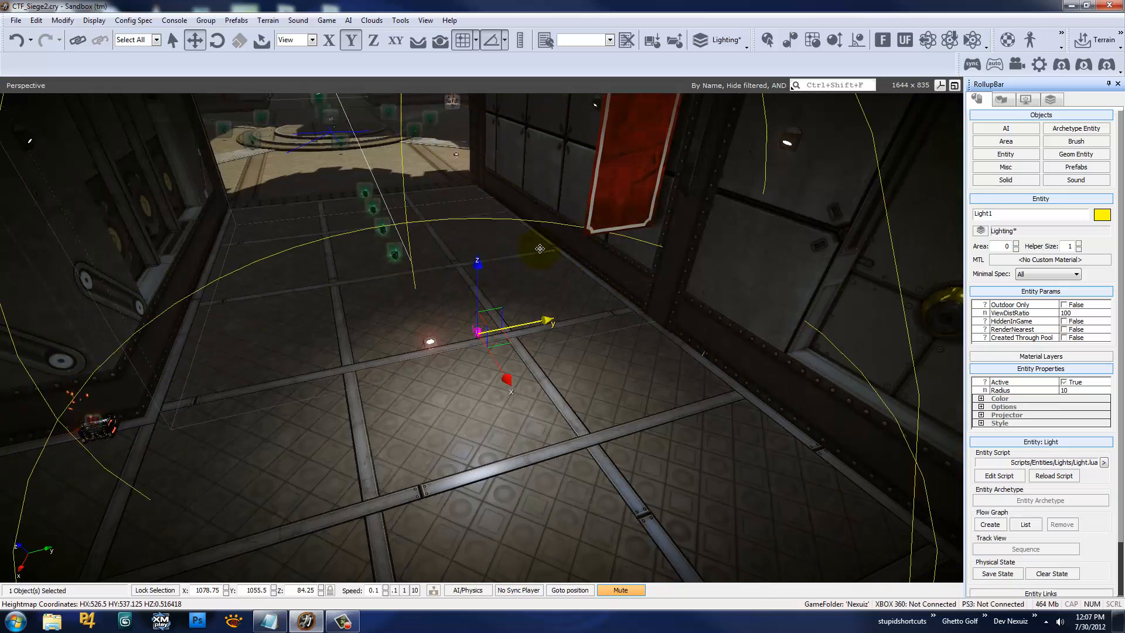
Expand the Color group in the light's entity properties
key("a")
right_click_drag(540, 274, 541, 272)
key("w")
key("s")
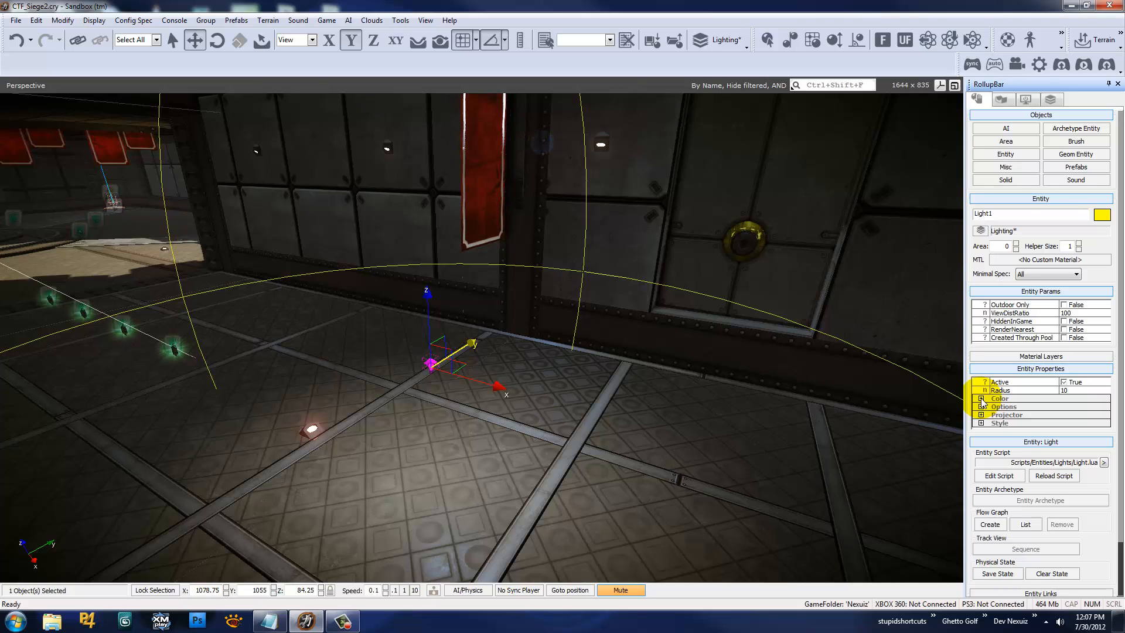
right_click_drag(765, 410, 897, 386)
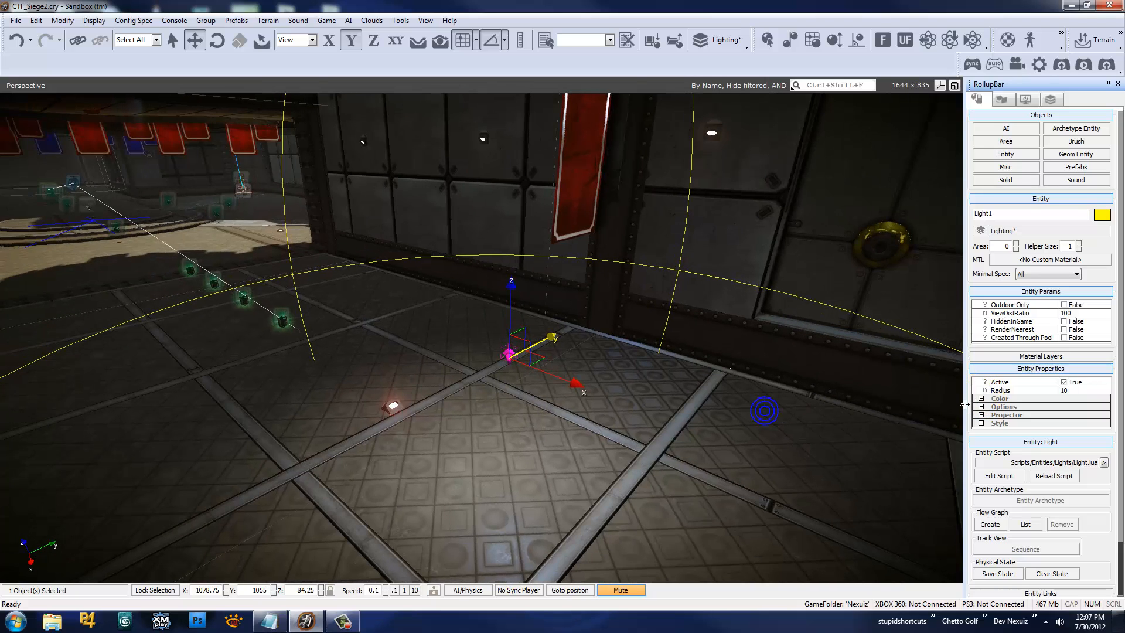
left_click(988, 400)
left_click(981, 399)
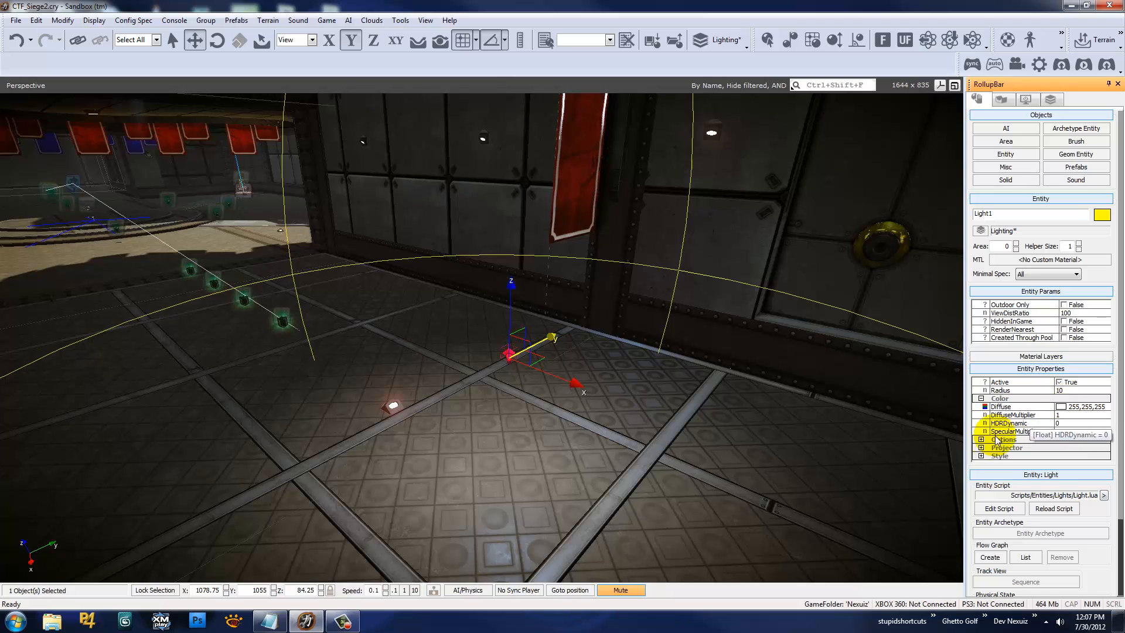
right_click_drag(754, 392, 755, 397)
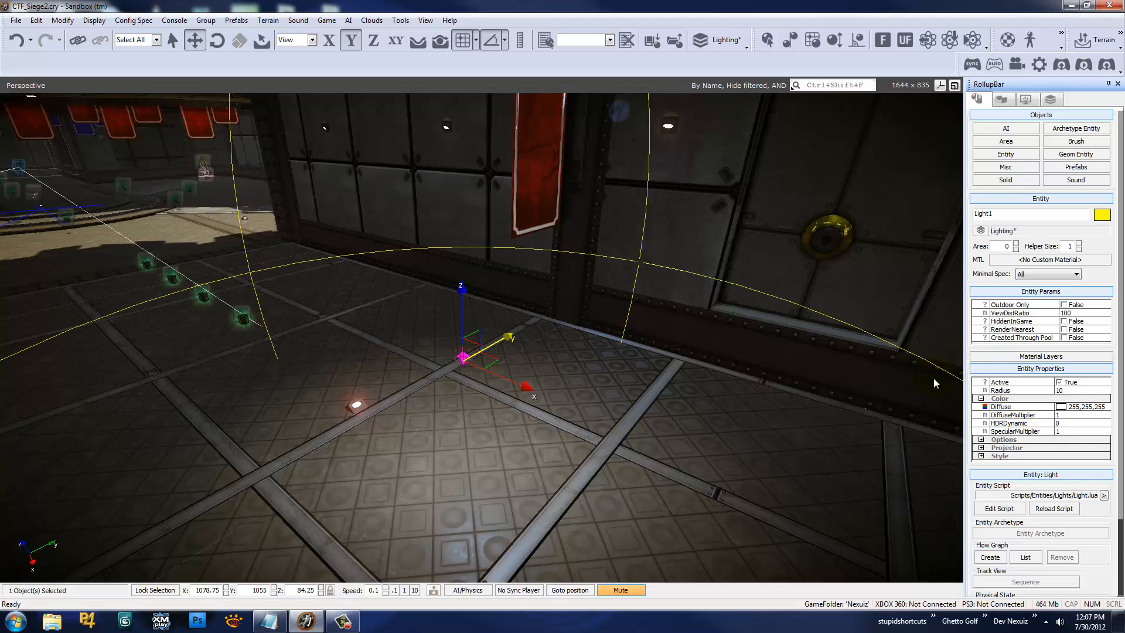
Set the light's Diffuse color to green, 108,233,61
left_click(1089, 409)
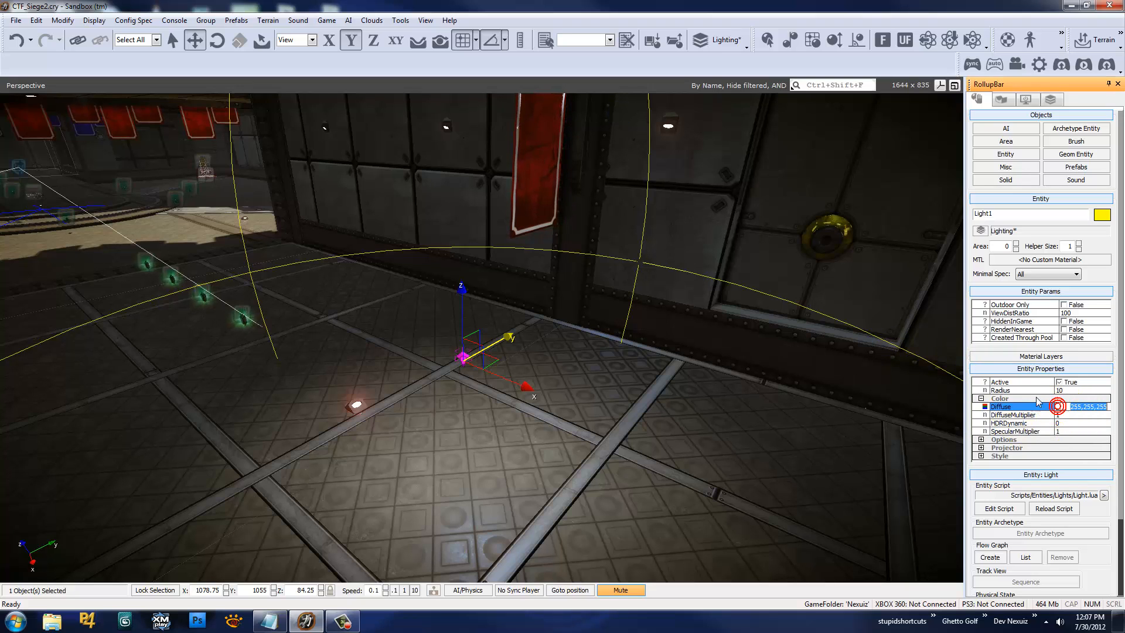
left_click(1065, 406)
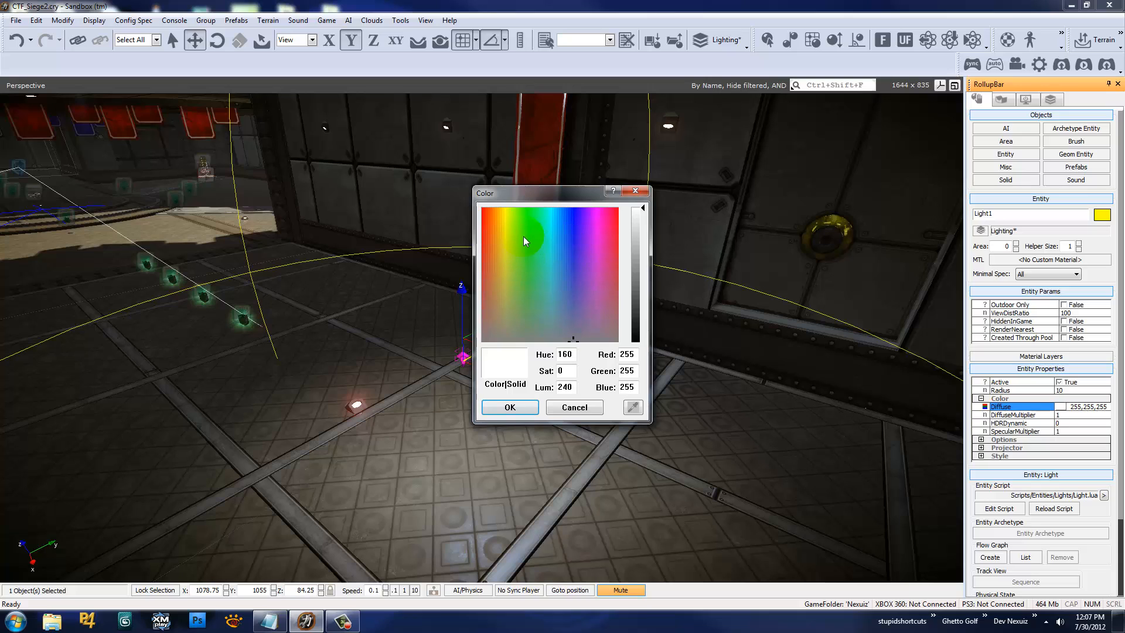
left_click(523, 237)
left_click_drag(628, 246, 640, 265)
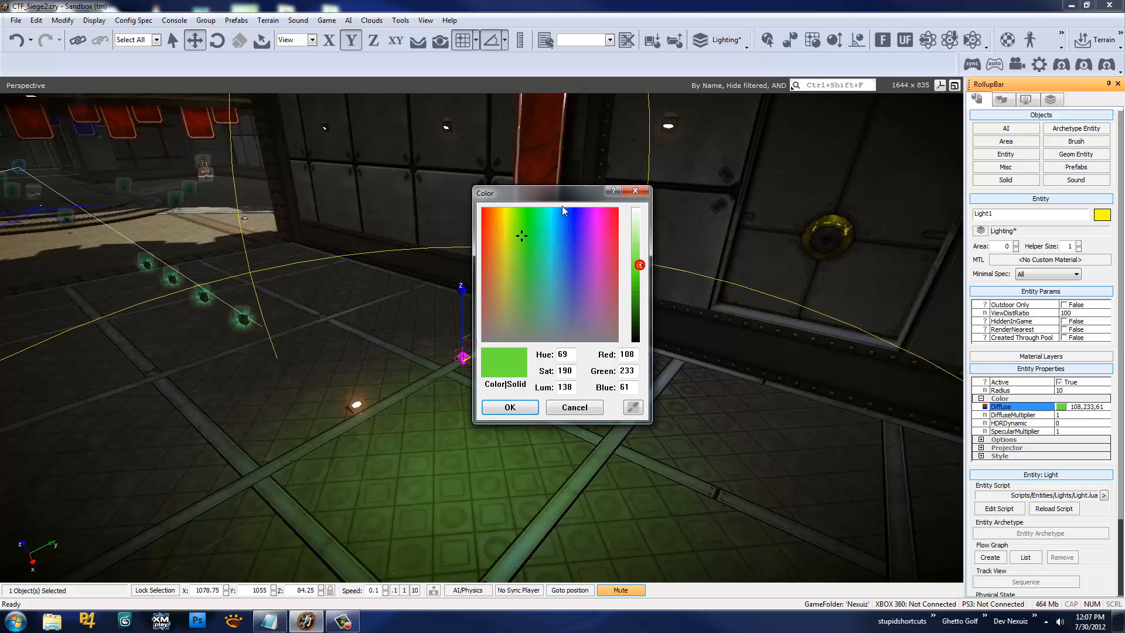
Try yellow 217,200,77, cream 242,237,198, pale blue 186,243,254 and saturated blue 83,79,253 as the light's Diffuse color
left_click_drag(558, 197, 874, 154)
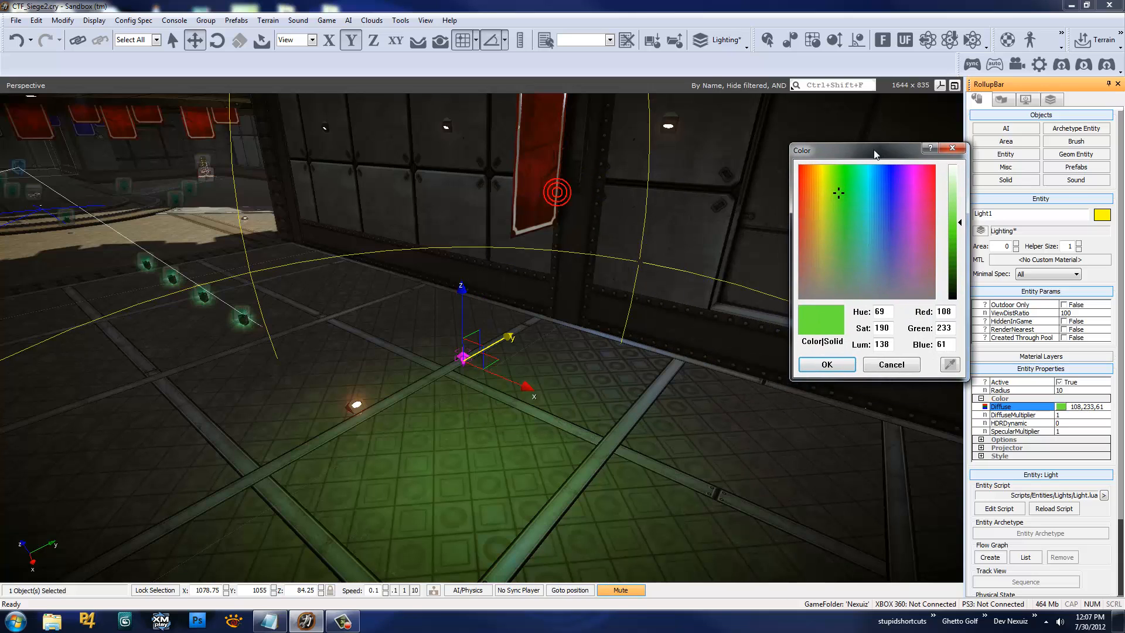
left_click_drag(876, 205, 819, 212)
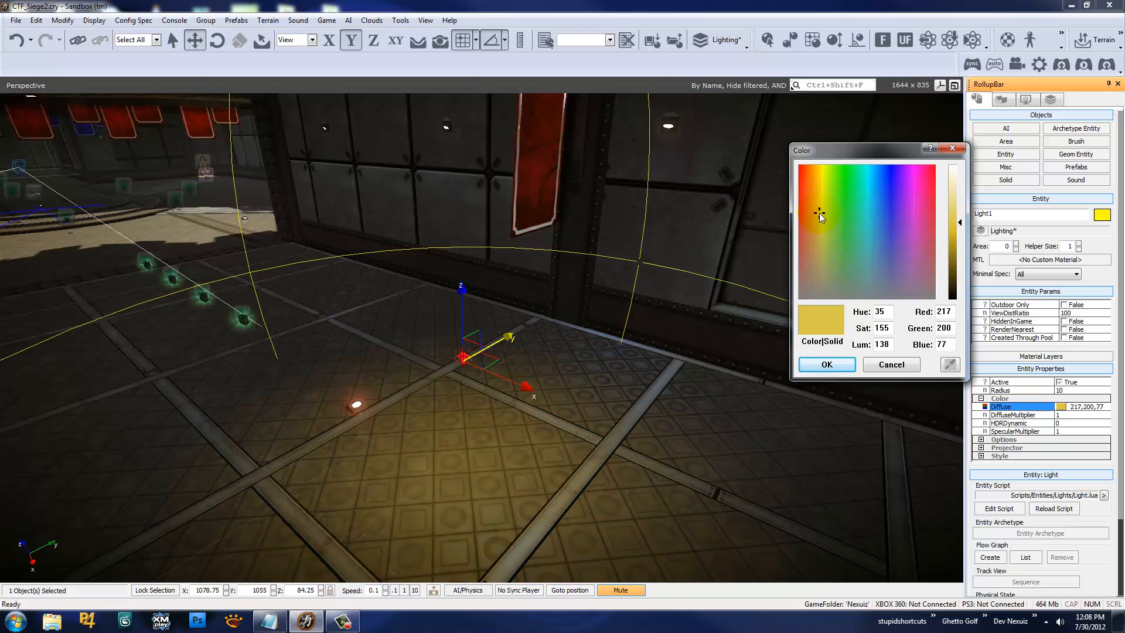
left_click_drag(952, 196, 959, 182)
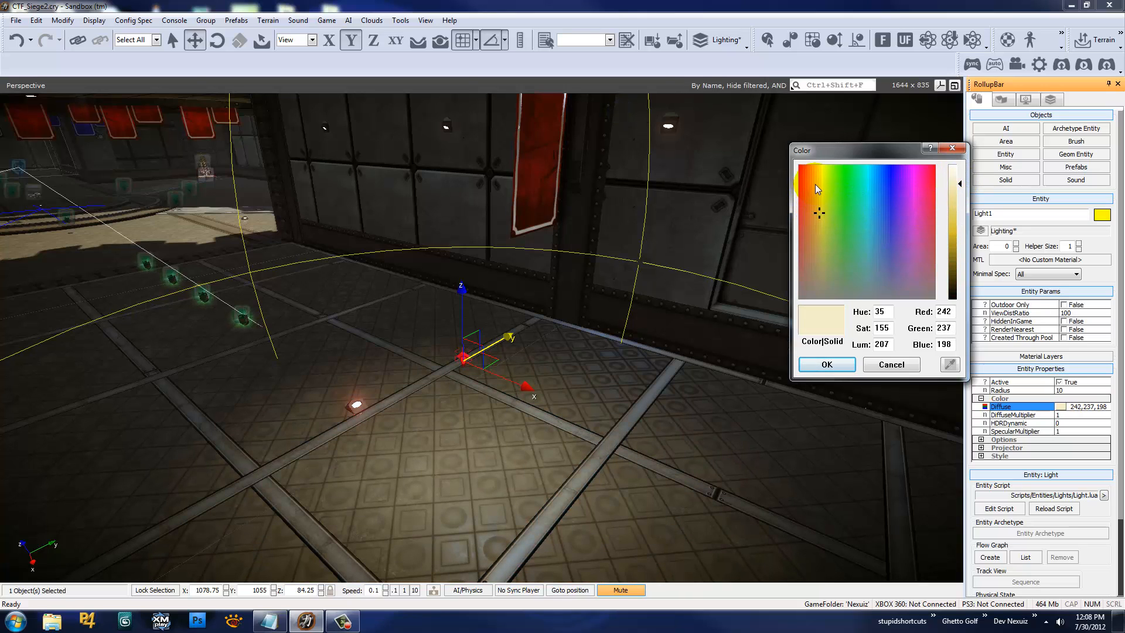
left_click_drag(817, 191, 880, 213)
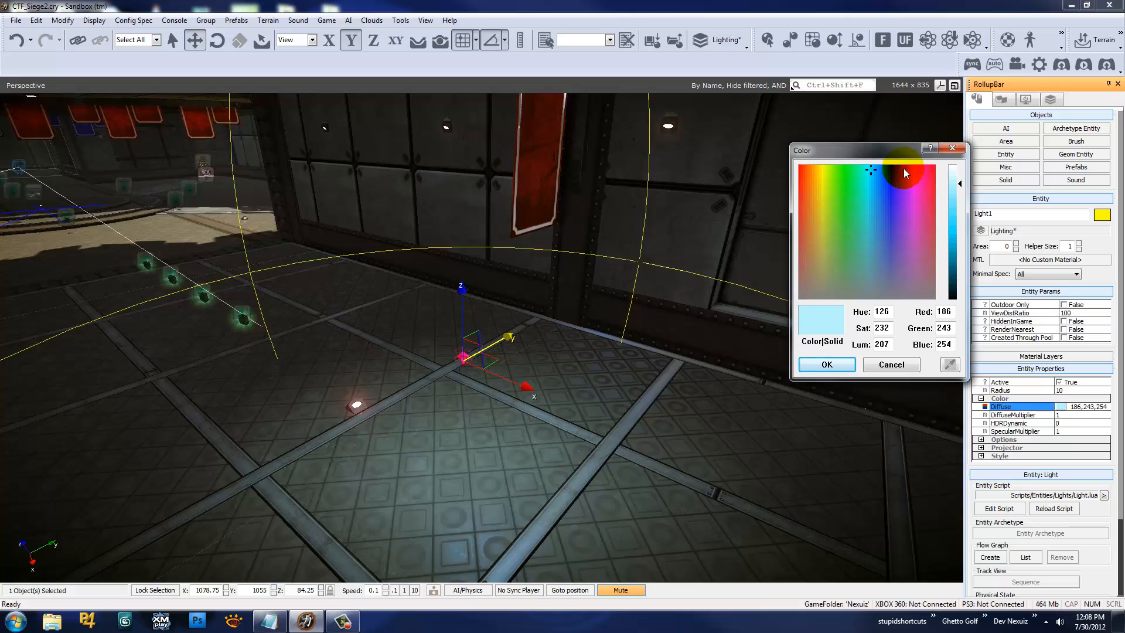
left_click_drag(843, 165, 891, 168)
left_click(958, 206)
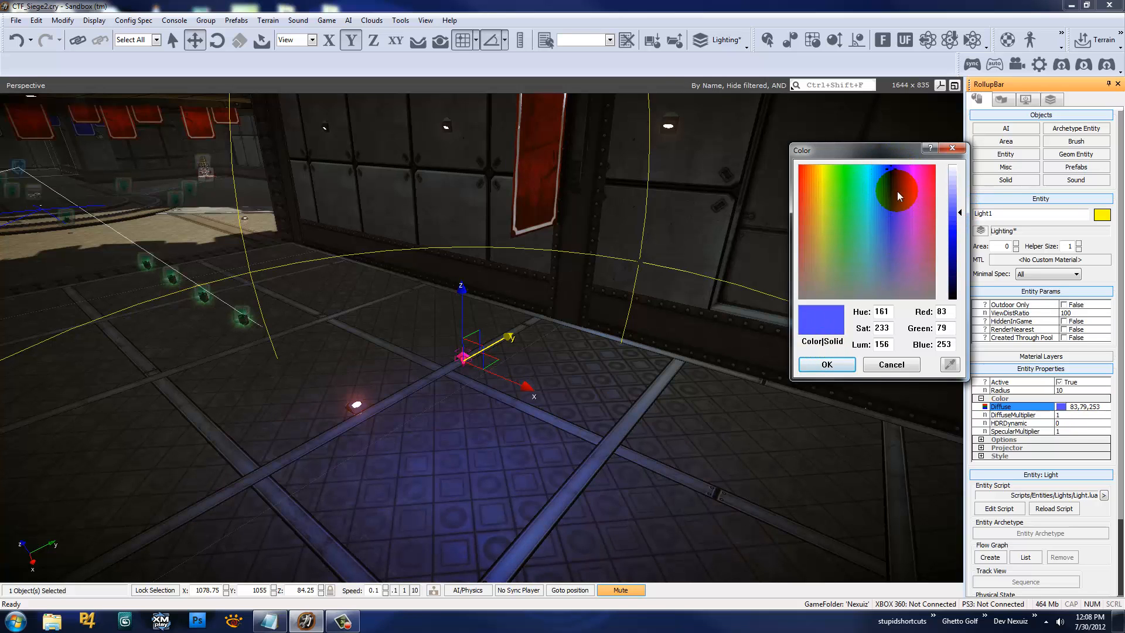
Set the light's Diffuse color to a muted blue, 109,153,205, and accept it
left_click(881, 233)
left_click(959, 220)
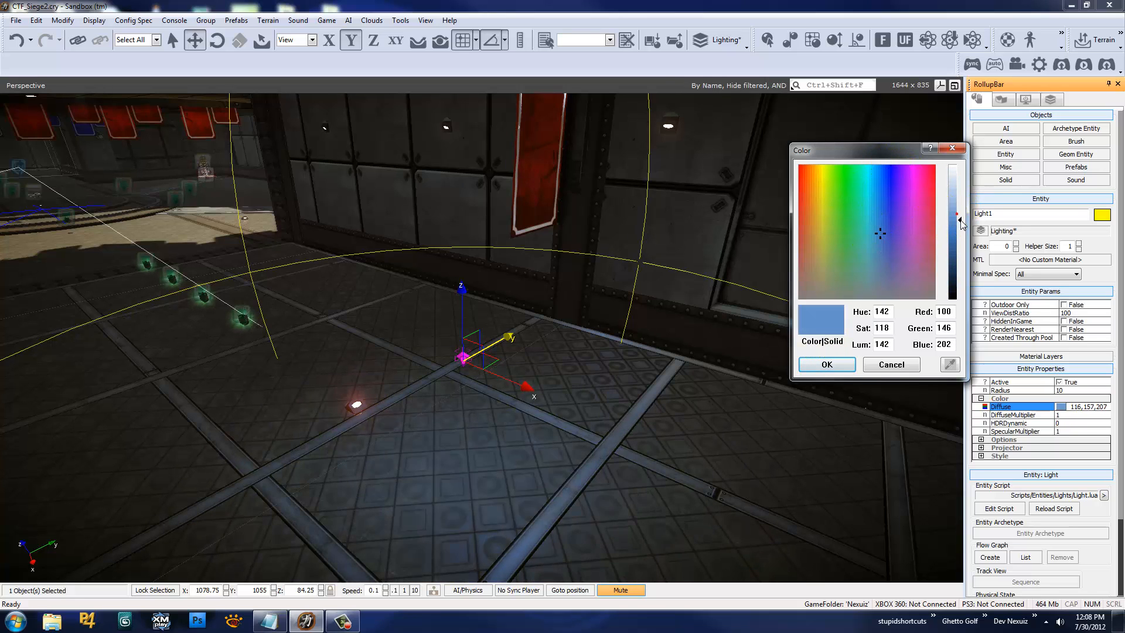
left_click(824, 362)
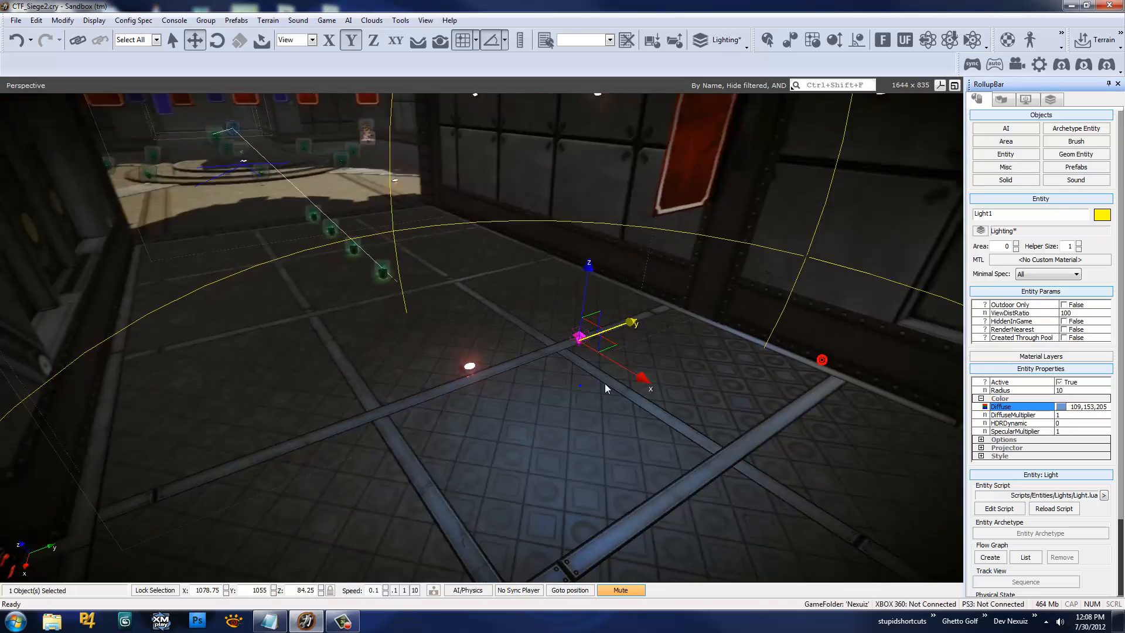
Raise the light to Z 85 and darken its Diffuse color to 87,137,198
right_click_drag(604, 385, 602, 384)
left_click_drag(520, 246, 511, 202)
left_click(1060, 406)
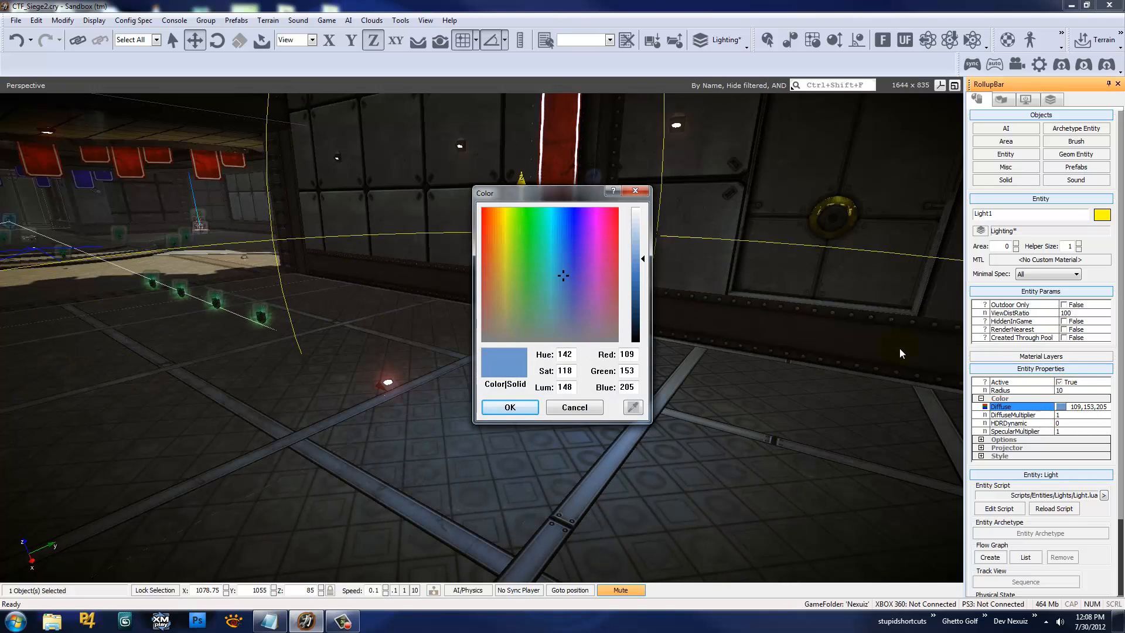
left_click_drag(564, 191, 860, 189)
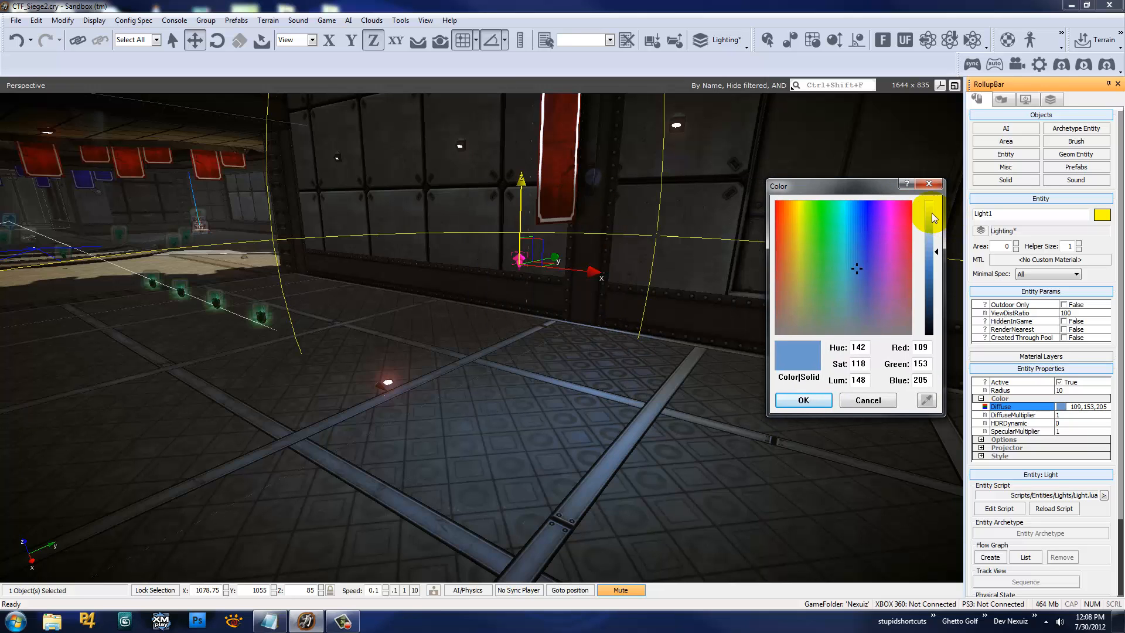
left_click(935, 258)
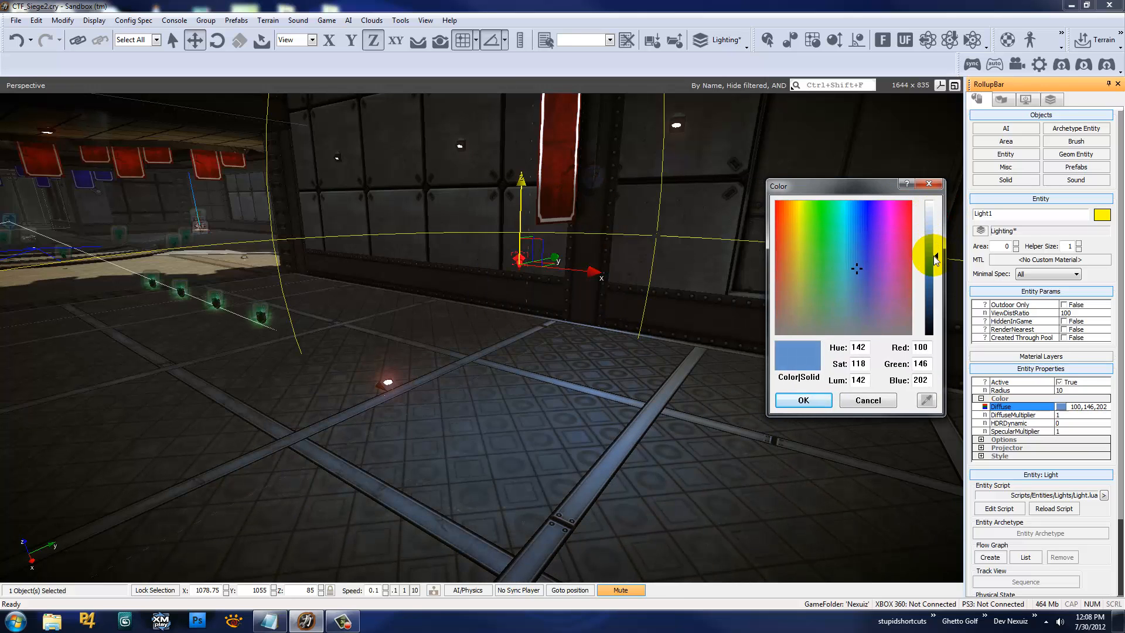
left_click_drag(936, 258, 936, 261)
left_click(795, 400)
Set the light's DiffuseMultiplier to 2
right_click_drag(736, 400, 737, 400)
middle_click_drag(737, 400, 737, 402)
right_click_drag(737, 400, 736, 400)
right_click_drag(785, 472, 785, 473)
right_click_drag(863, 407, 863, 406)
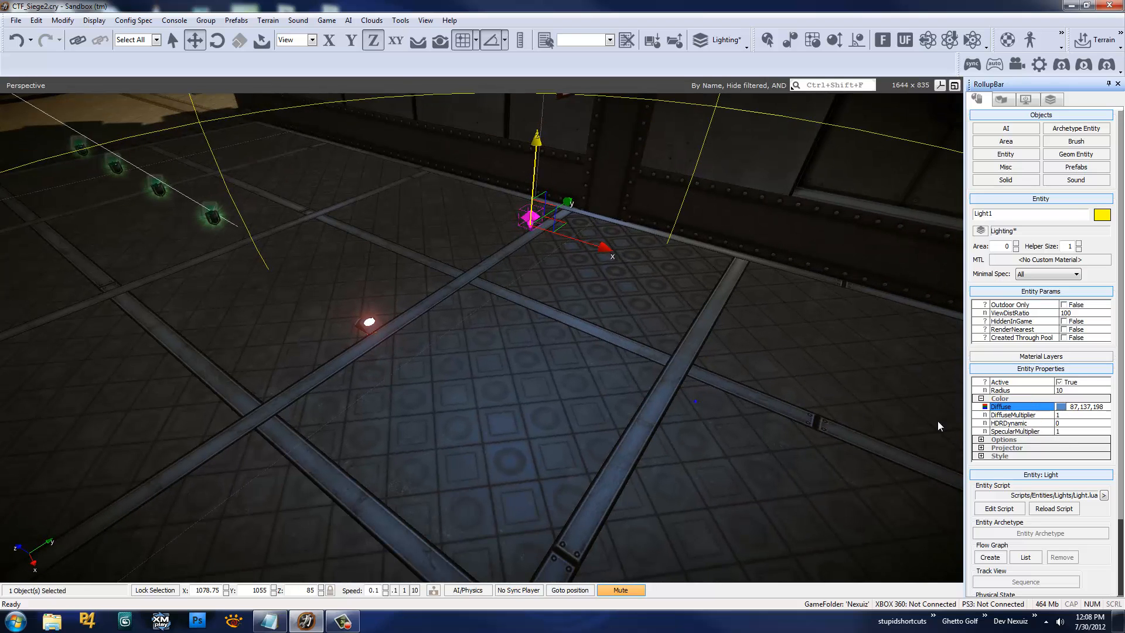
left_click(1077, 415)
left_click(1077, 415)
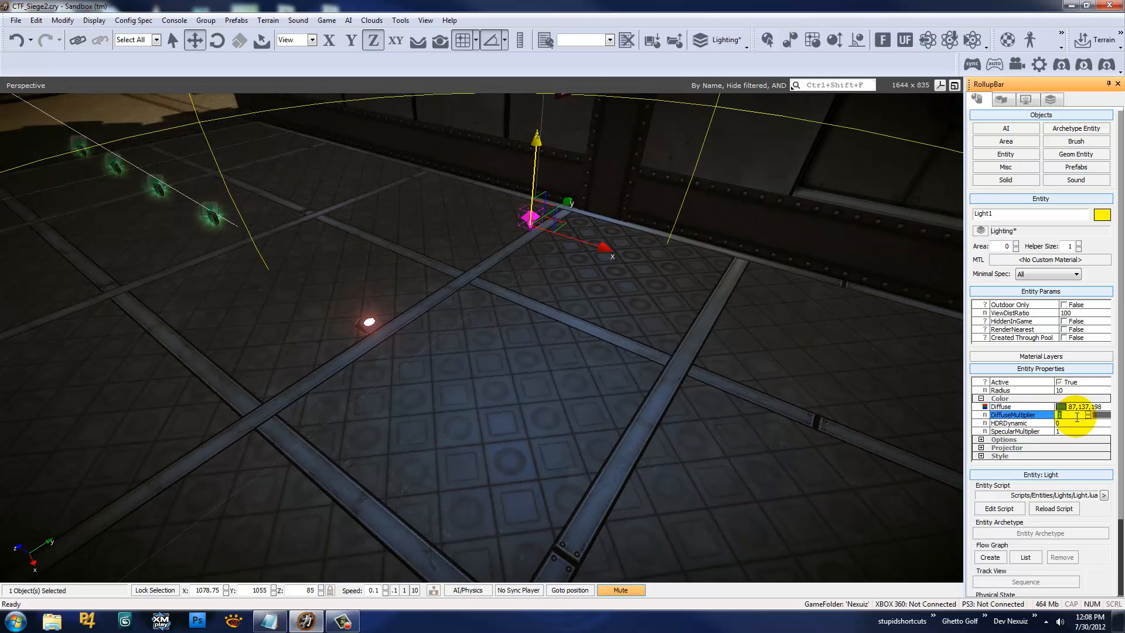
type("2")
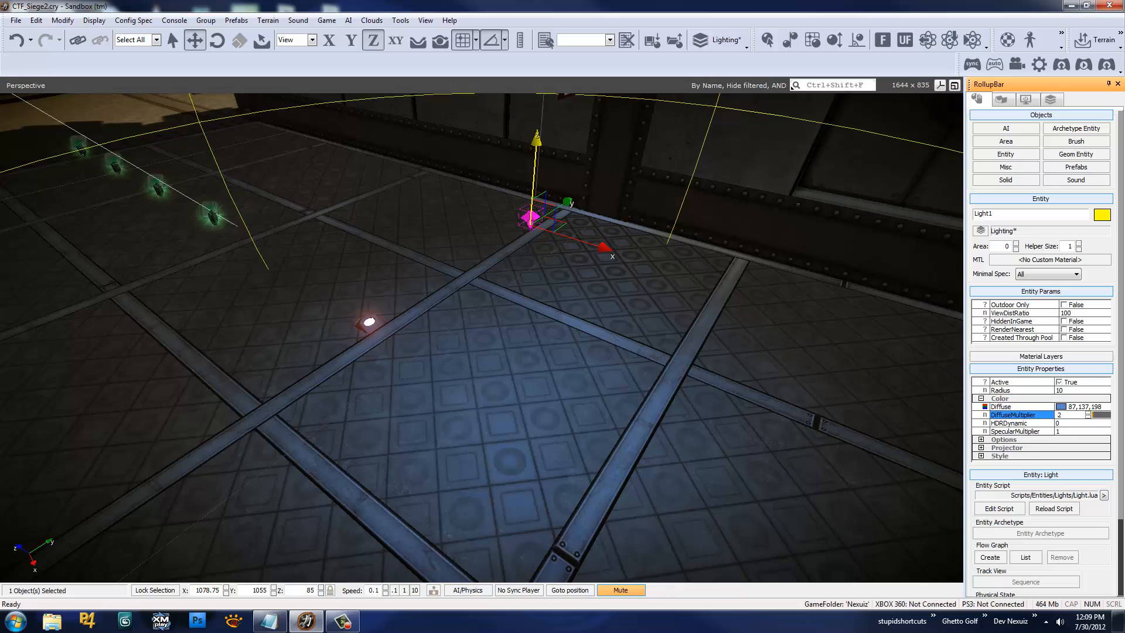
Set the light's DiffuseMultiplier to 15 for a far stronger glow on the floor
double_click(1074, 415)
type("15")
key("Return")
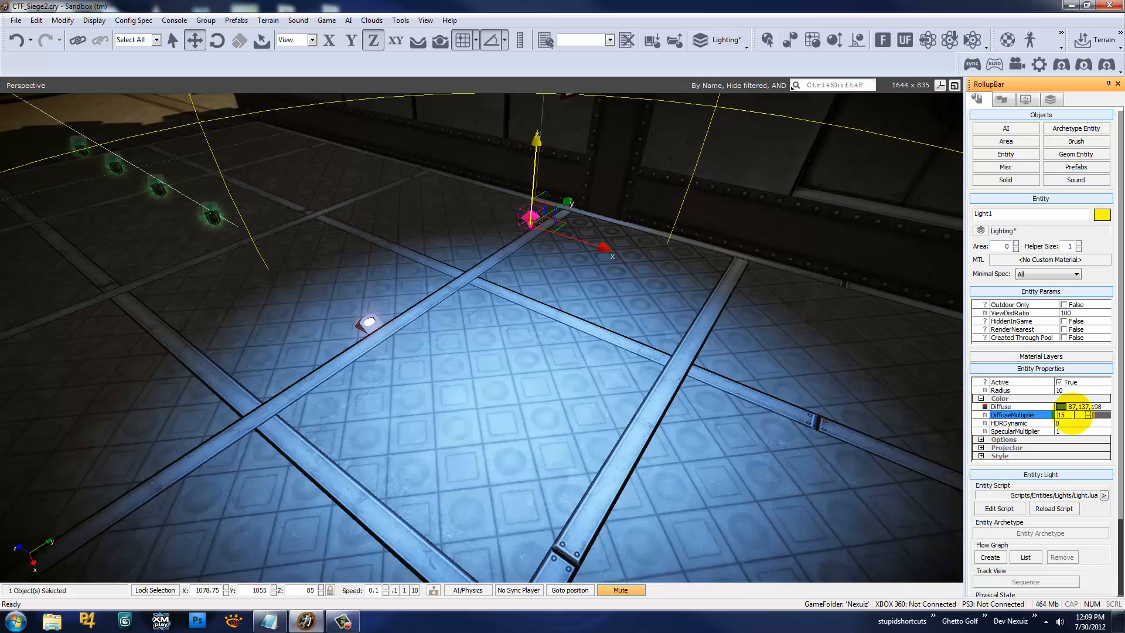
Move the light vertically to Z 84.75 and set its DiffuseMultiplier to 1
right_click_drag(684, 366, 684, 365)
left_click_drag(561, 275, 555, 363)
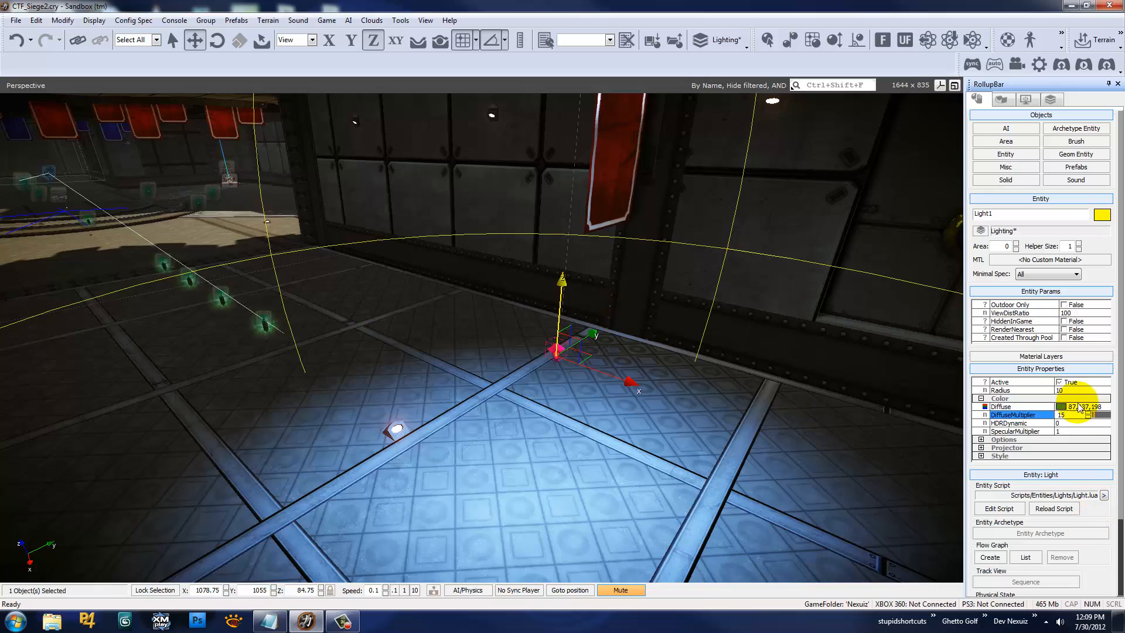
key("Return")
right_click_drag(730, 431, 730, 431)
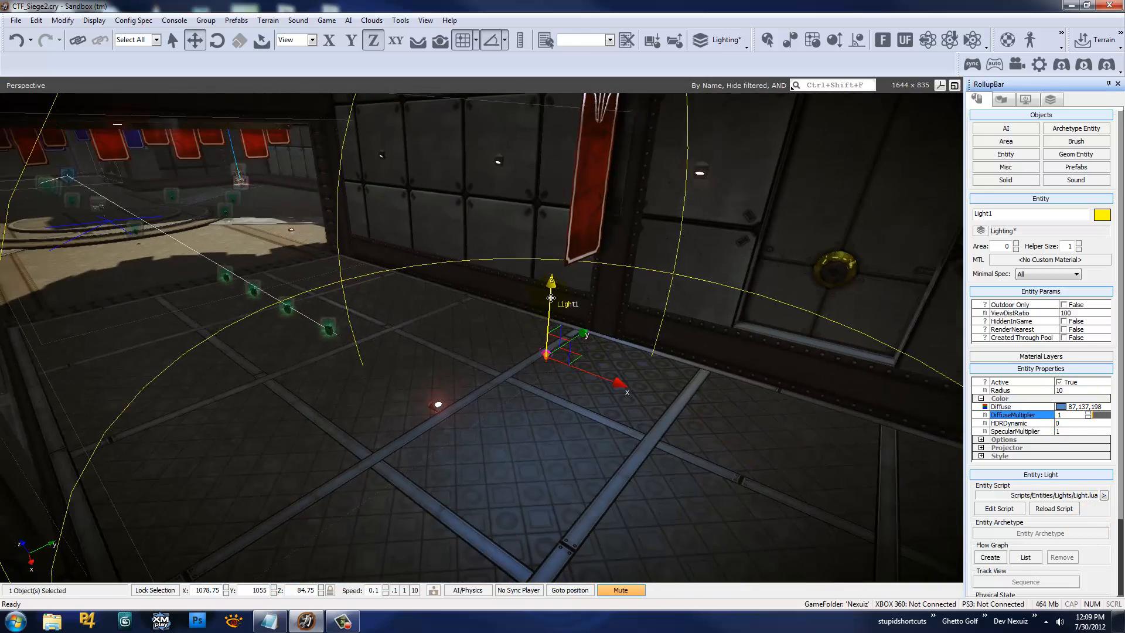
mouse_move(545, 301)
left_mouse_down()
mouse_move(544, 275)
mouse_move(545, 299)
left_mouse_up()
Increase the blue light's DiffuseMultiplier to 2
double_click(1060, 414)
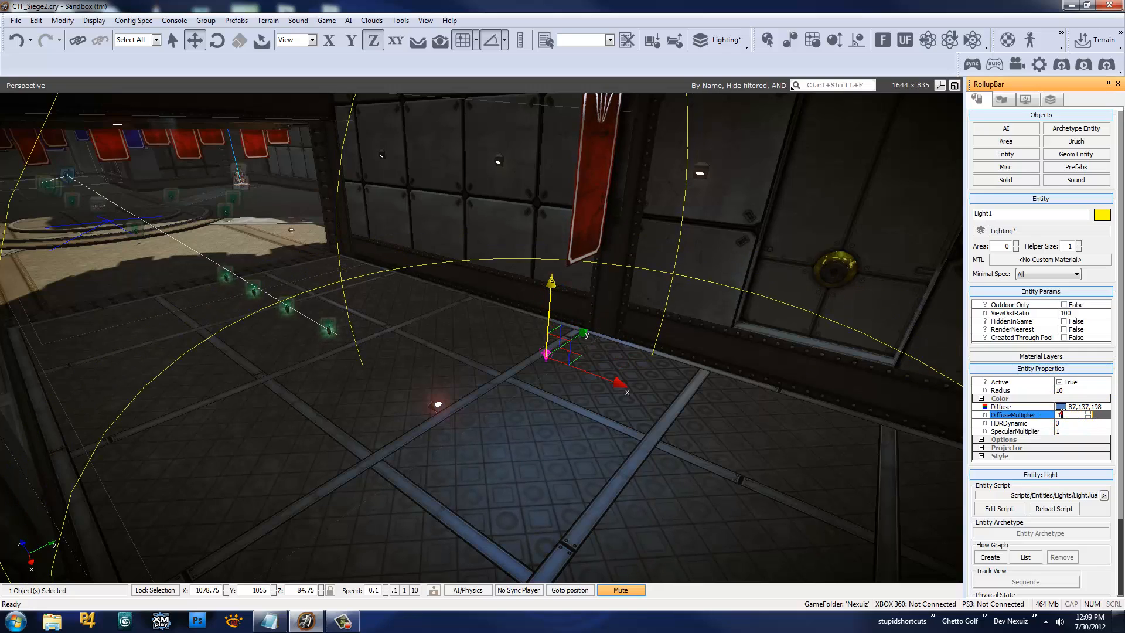
type("2")
right_click_drag(621, 363, 897, 452)
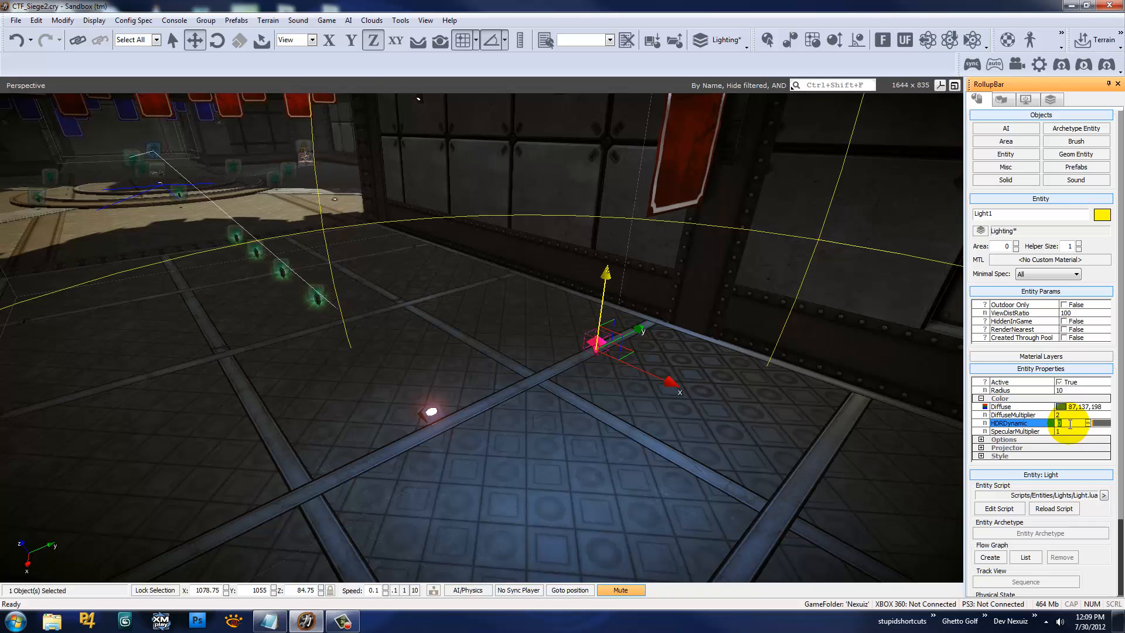
Set the light's HDRDynamic to 2 and move the light toward the wall to Y 1059, Z 86.5
type("1")
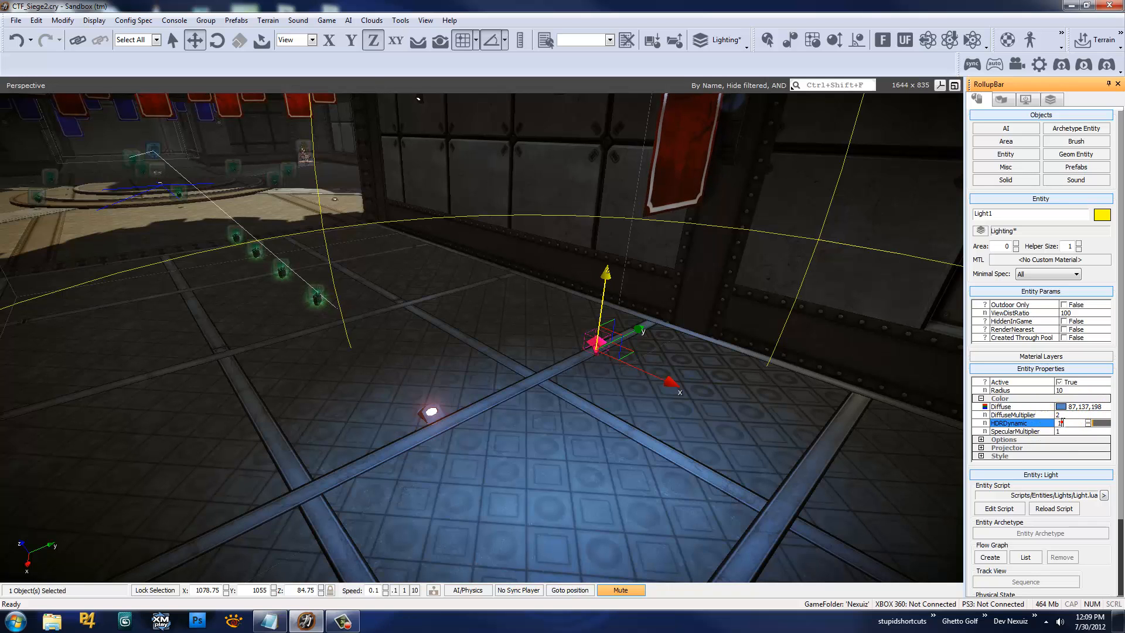
type("2")
right_click_drag(665, 367, 653, 366)
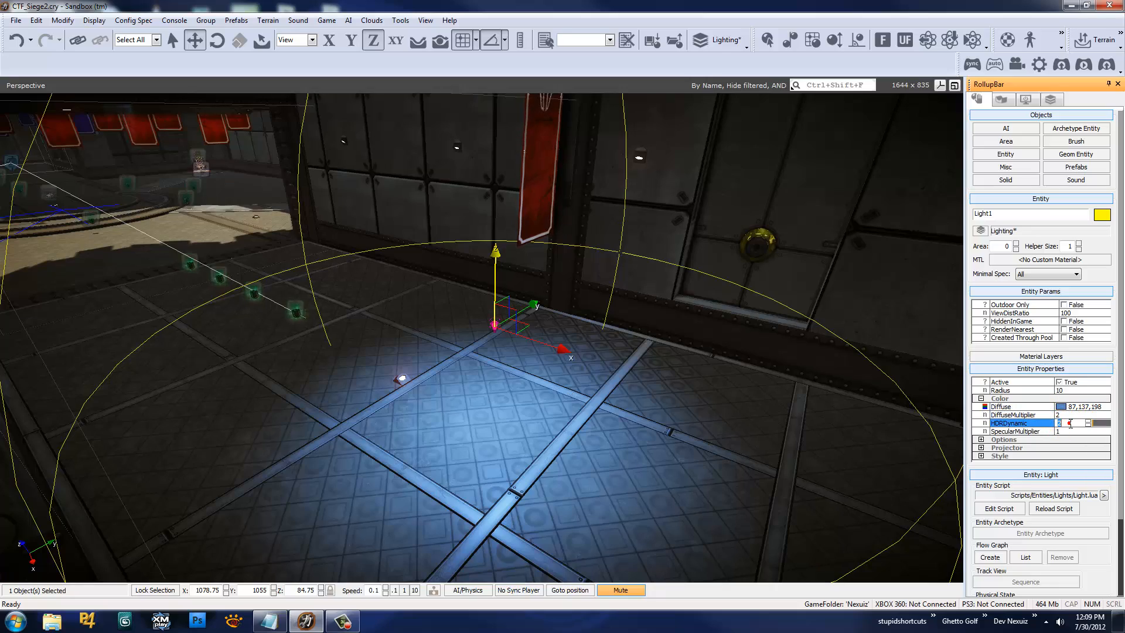
right_click_drag(736, 407, 728, 397)
left_click_drag(545, 312, 676, 206)
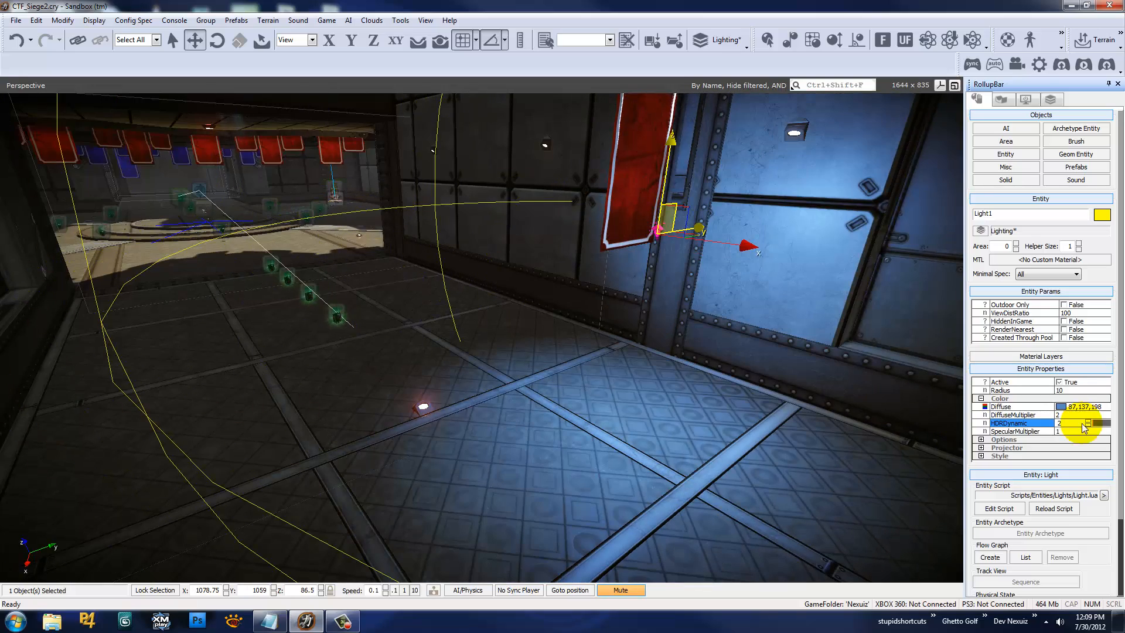
Set the light's SpecularMultiplier to 25 and inspect the highlights on the wall and floor
left_click(1064, 430)
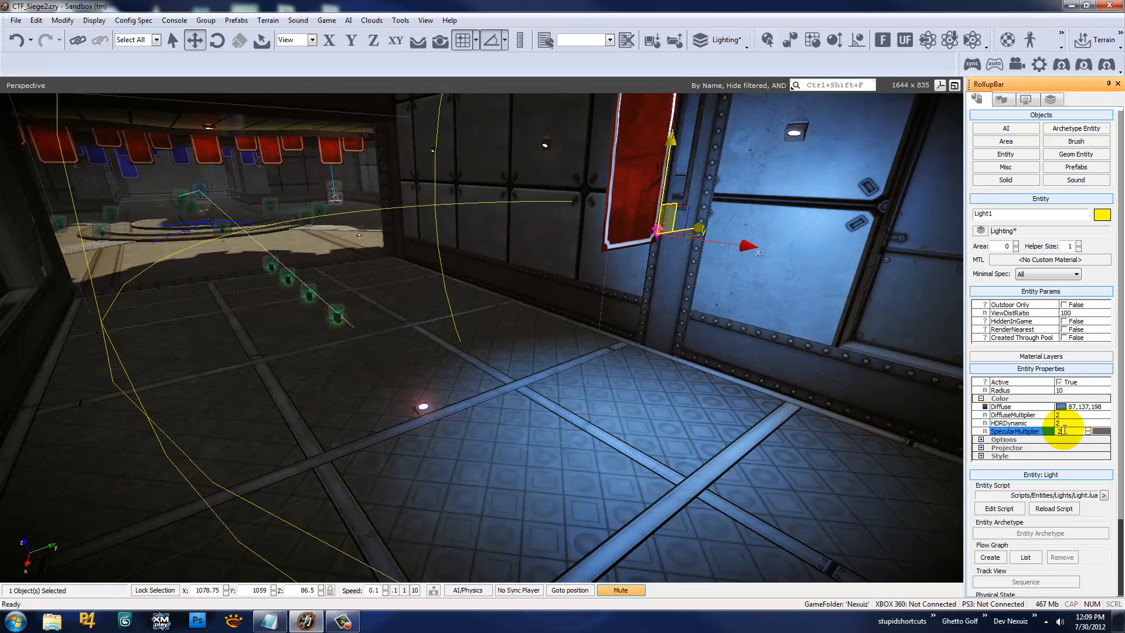
type("5")
key("Return")
right_click_drag(761, 336, 762, 333)
key("w")
key("s")
key("a")
key("d")
key("s")
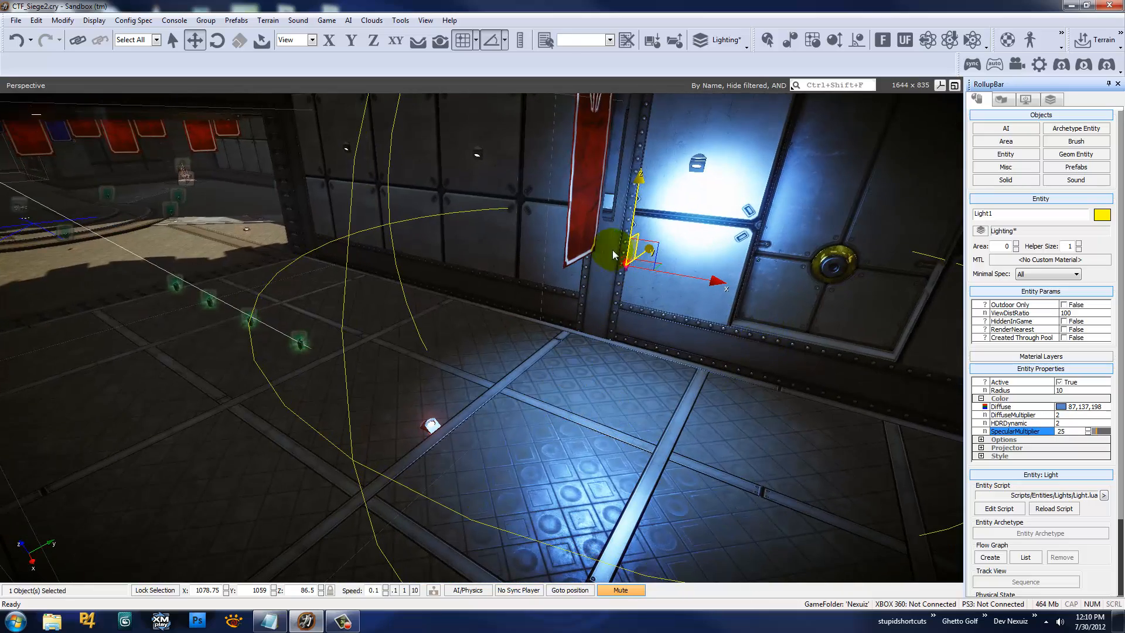
Move the light away from the wall to X 1077.25, Y 1055.75 and raise it to Z 85.75
left_click_drag(658, 243, 488, 235)
left_click_drag(522, 453, 521, 449)
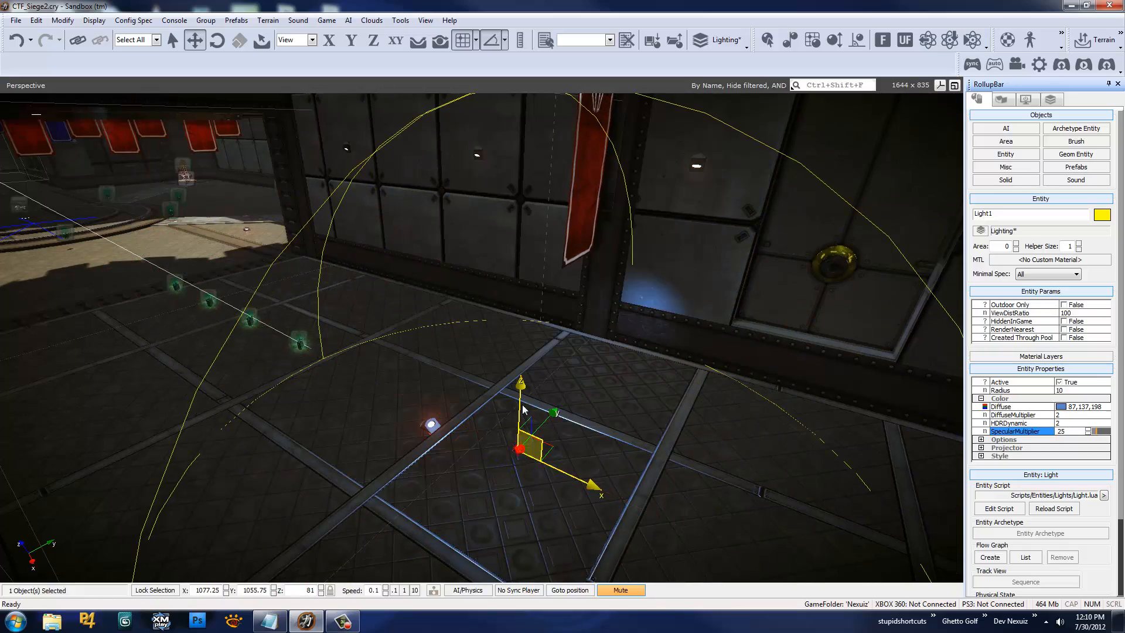
left_click_drag(520, 396, 539, 258)
right_click_drag(617, 262, 616, 261)
Set the light's SpecularMultiplier to 0 and lower the light to Z 84.25
left_click(1058, 432)
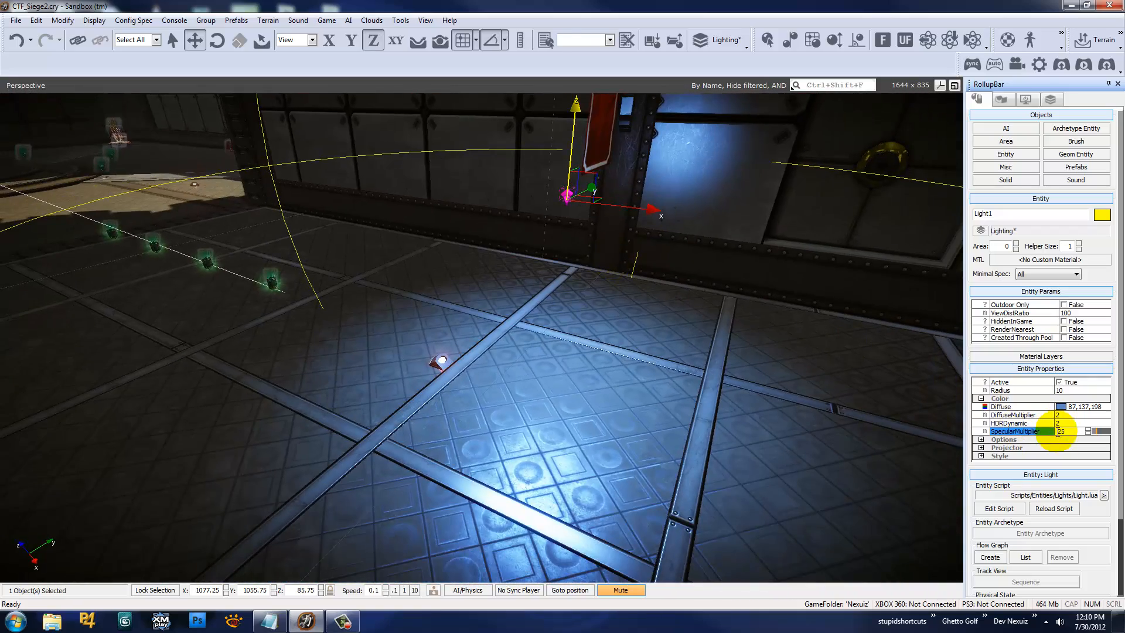
right_click_drag(684, 346, 544, 218)
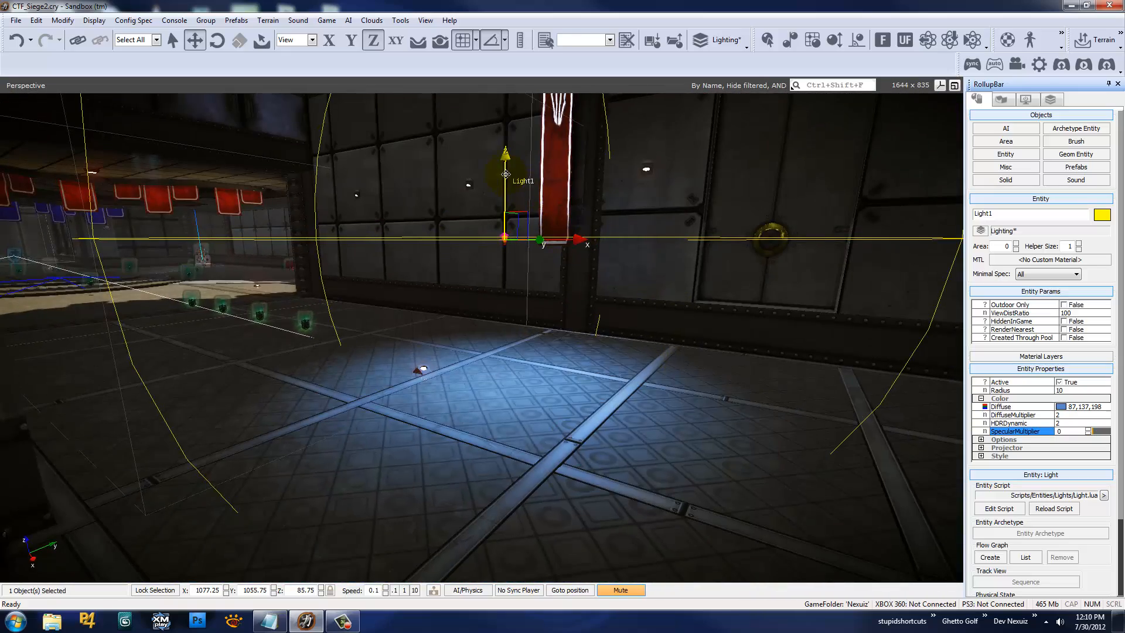
left_click_drag(505, 174, 541, 233)
Set the light's Radius to 25 and raise the light to Z 87.5
left_click(1026, 383)
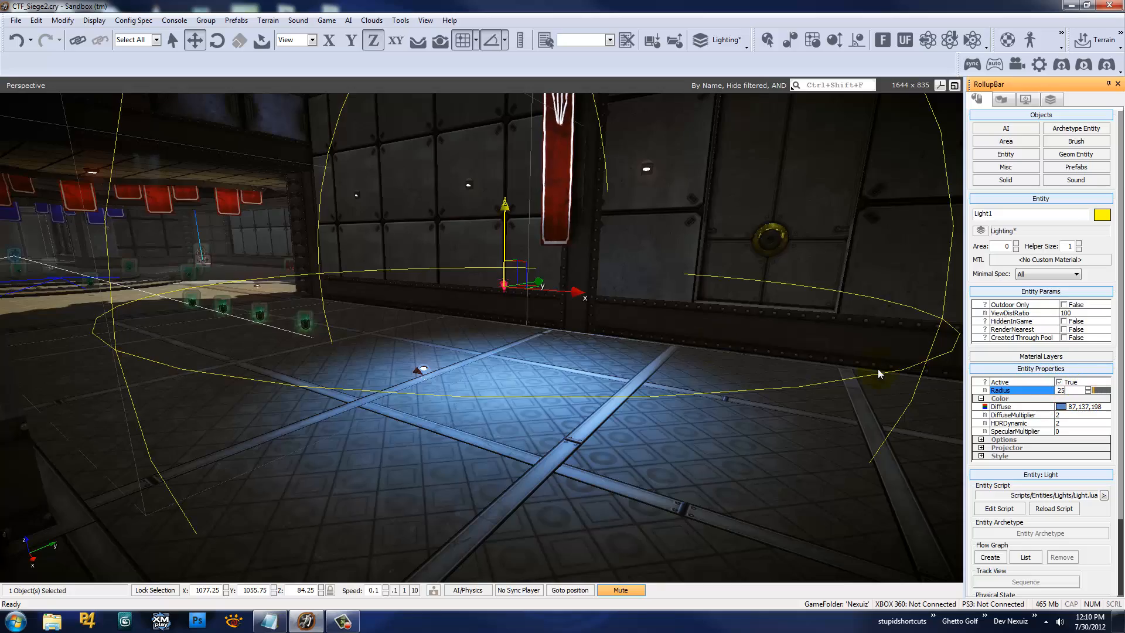
right_click_drag(717, 342, 716, 342)
key("w")
key("s")
key("w")
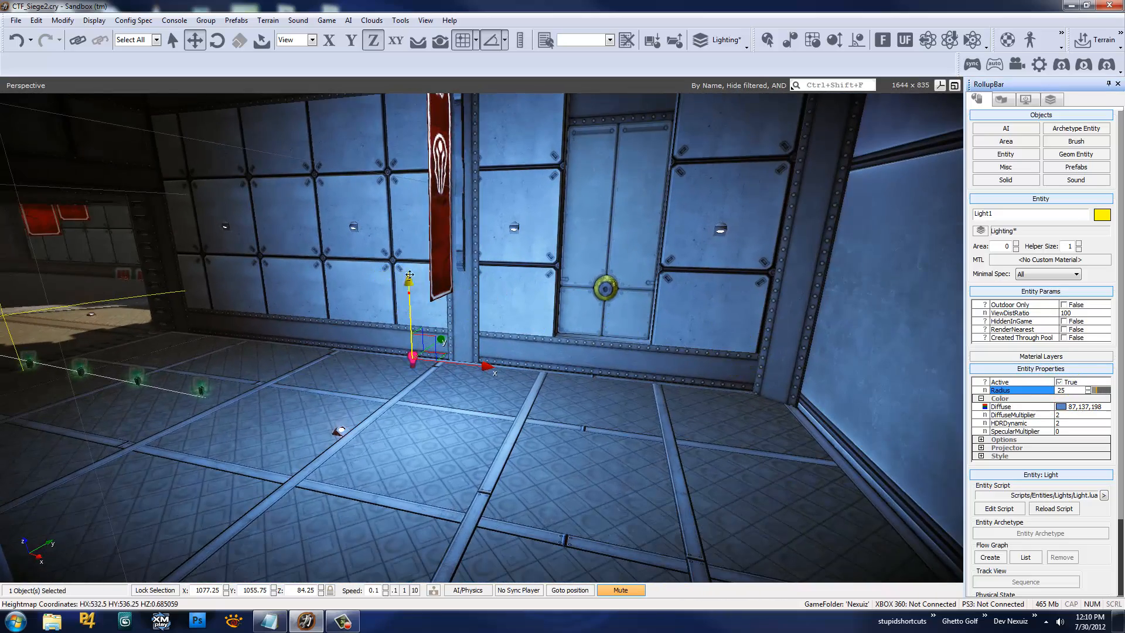
left_click_drag(409, 275, 434, 189)
right_click_drag(499, 270, 522, 301)
Expand the light's Options properties and enable AmbientLight
left_click(981, 439)
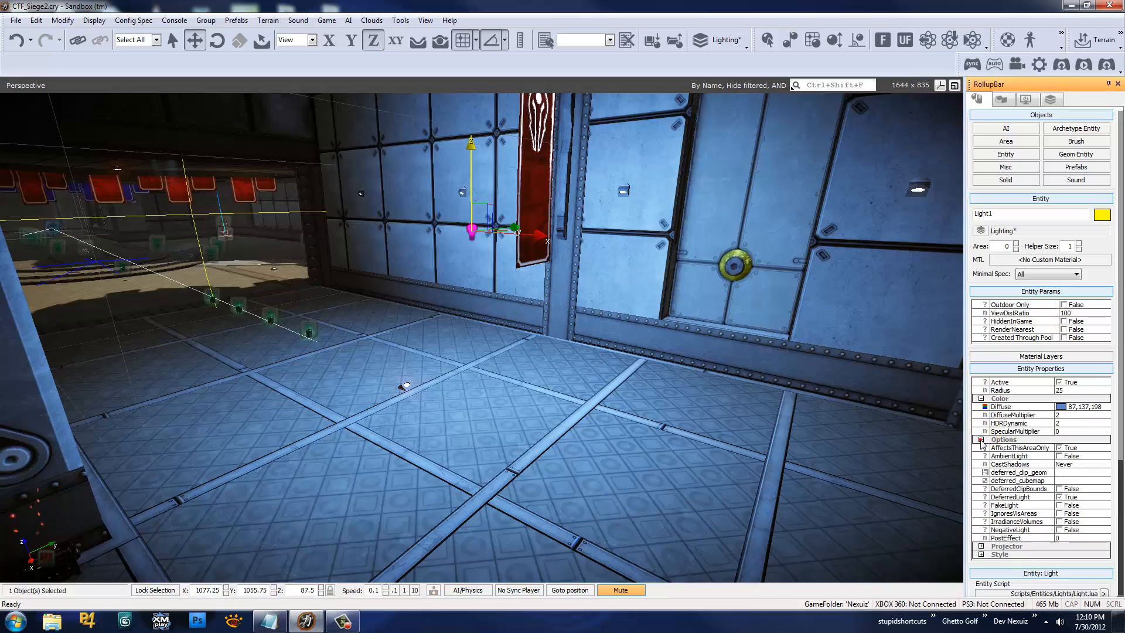
right_click_drag(630, 426, 630, 426)
right_click_drag(526, 349, 506, 192)
left_click(1059, 456)
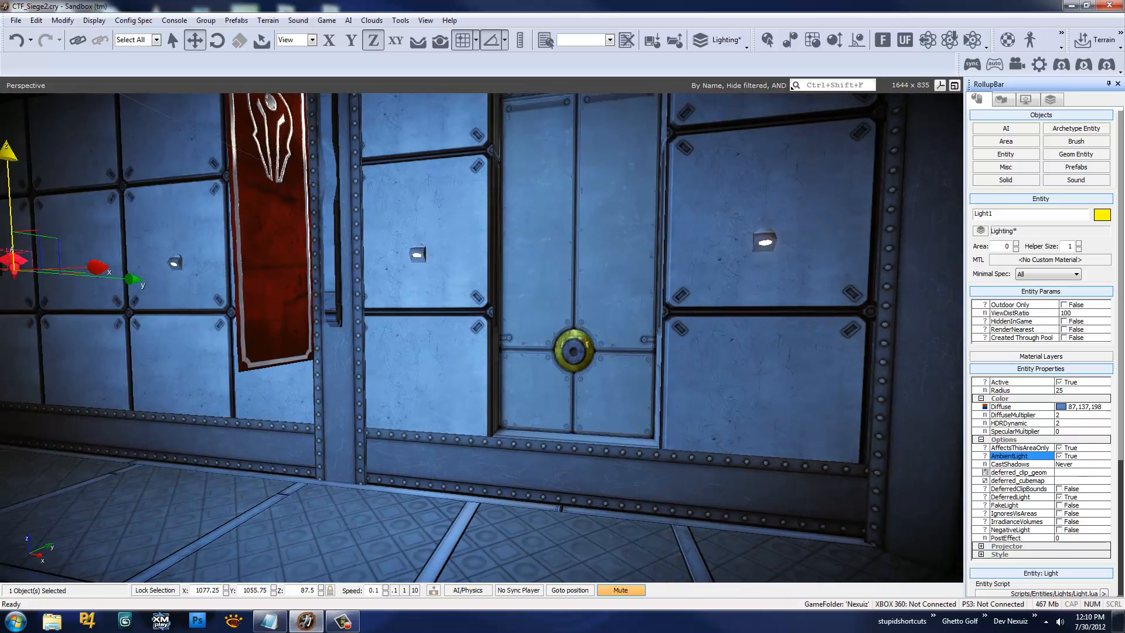
Switch AmbientLight off and on several times to compare the wall shading, leaving it enabled
left_click(1060, 457)
left_click(1059, 456)
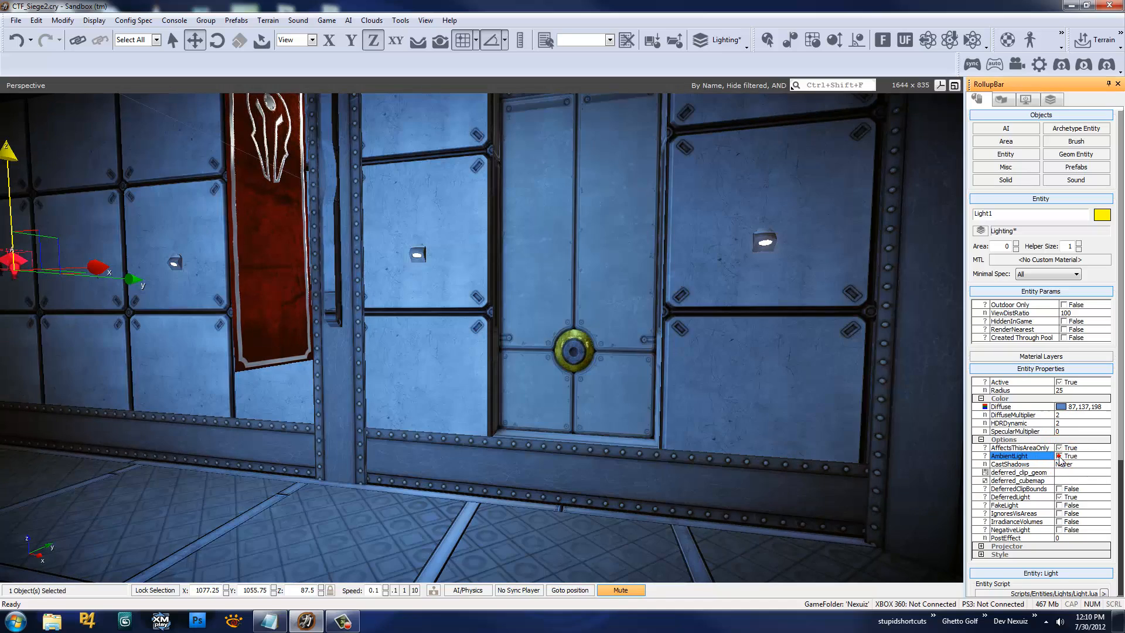
left_click(1060, 457)
left_click(1059, 457)
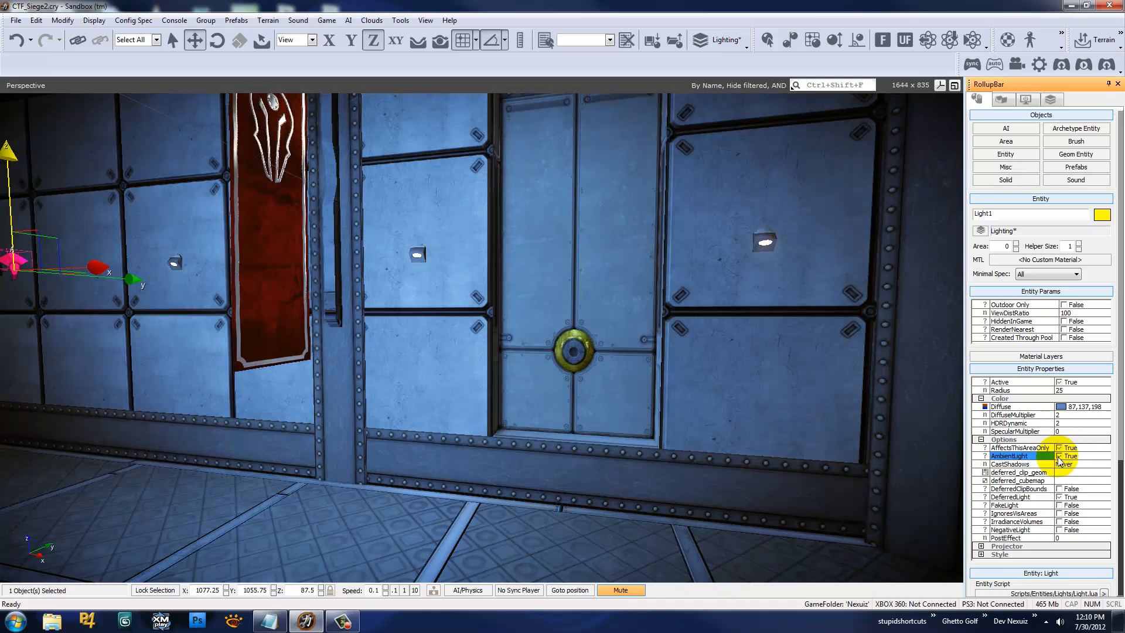
left_click(1059, 457)
left_click(1059, 457)
left_click(1059, 457)
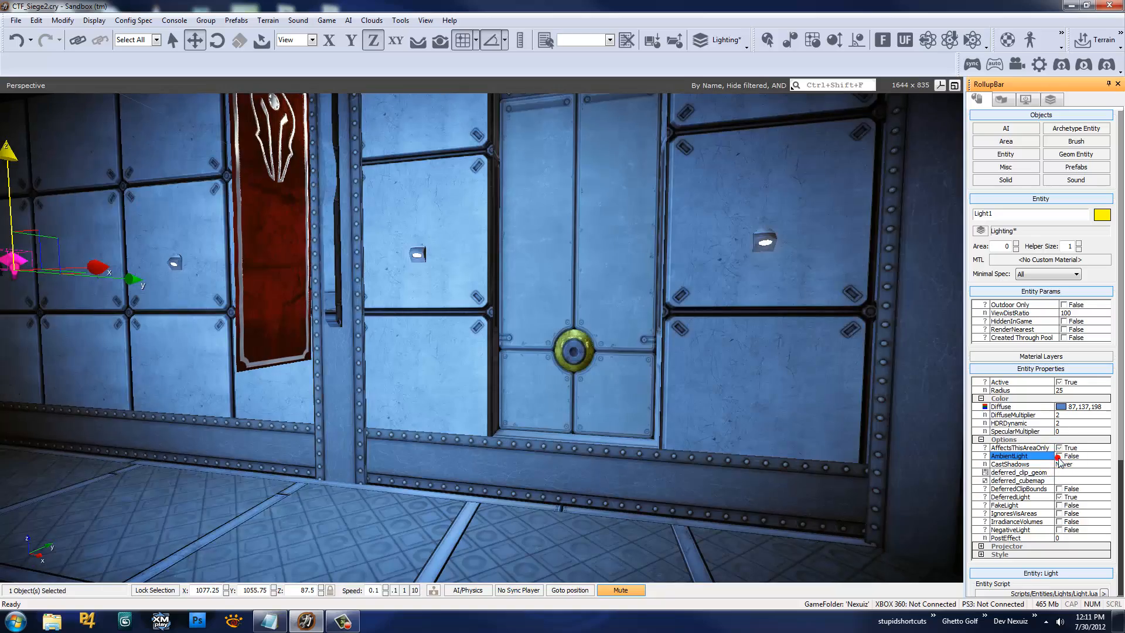
left_click(1059, 457)
right_click_drag(623, 313, 911, 399)
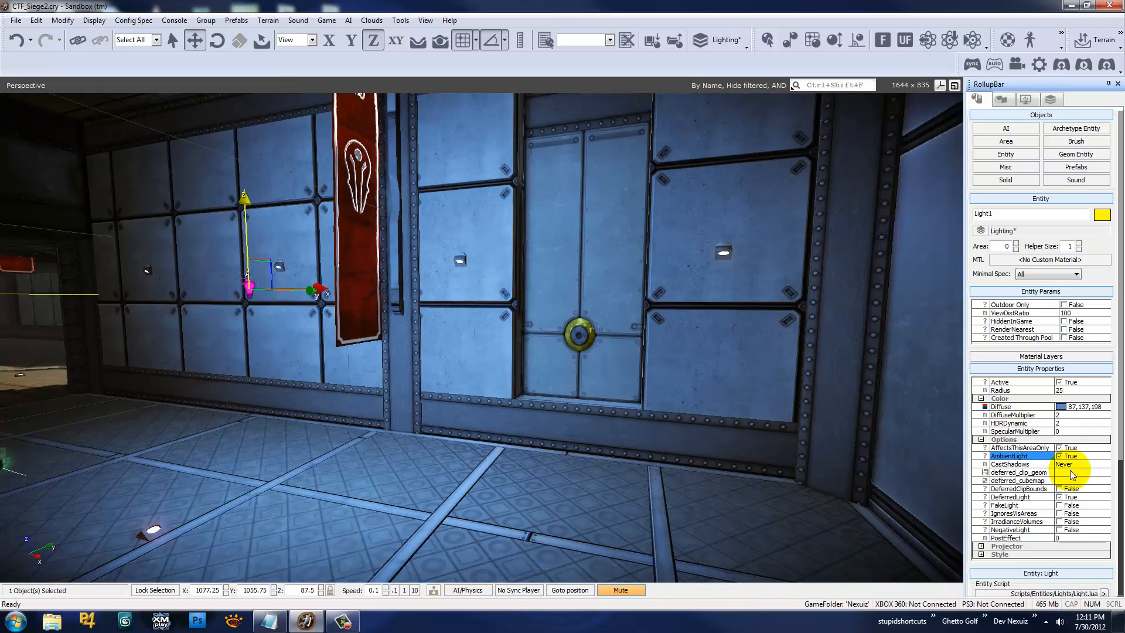
Compare the room with AmbientLight off and on from wider views, including the ceiling, ending with it enabled
left_click(1059, 455)
left_click(1059, 455)
right_click_drag(579, 345, 579, 345)
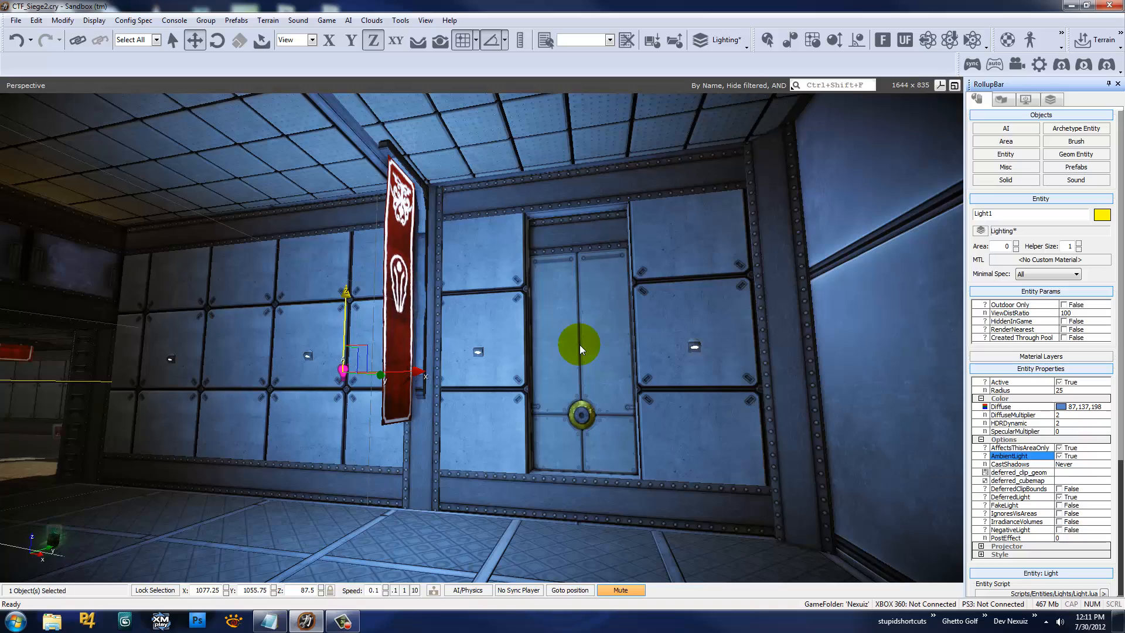
left_click(1059, 456)
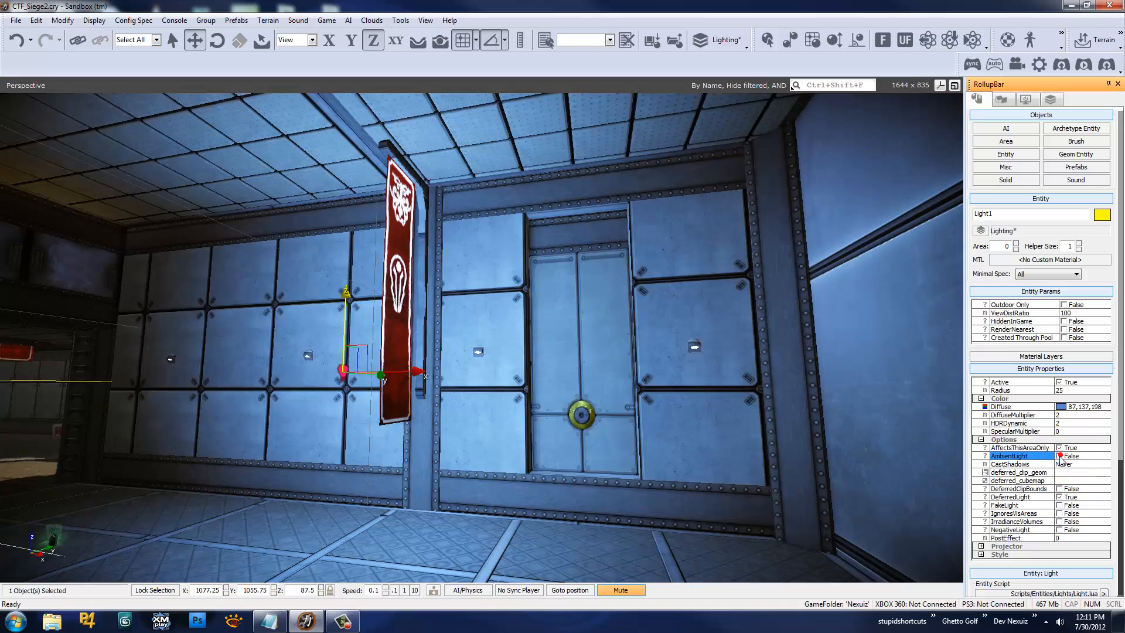
left_click(1059, 456)
right_click_drag(711, 332, 733, 311, "shift")
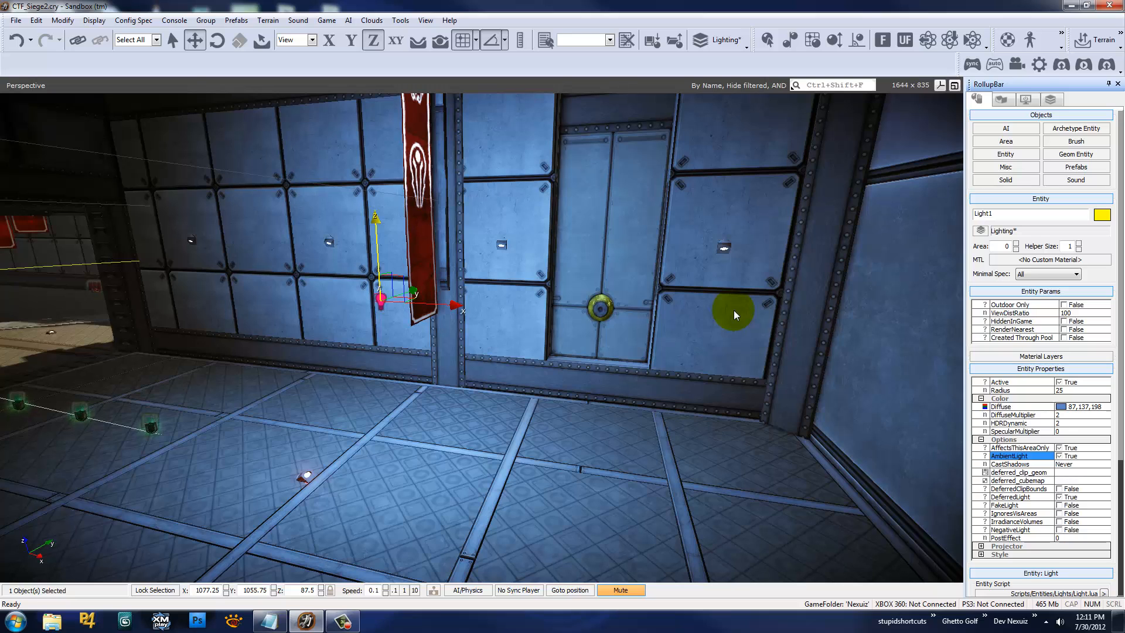
left_click(1061, 456)
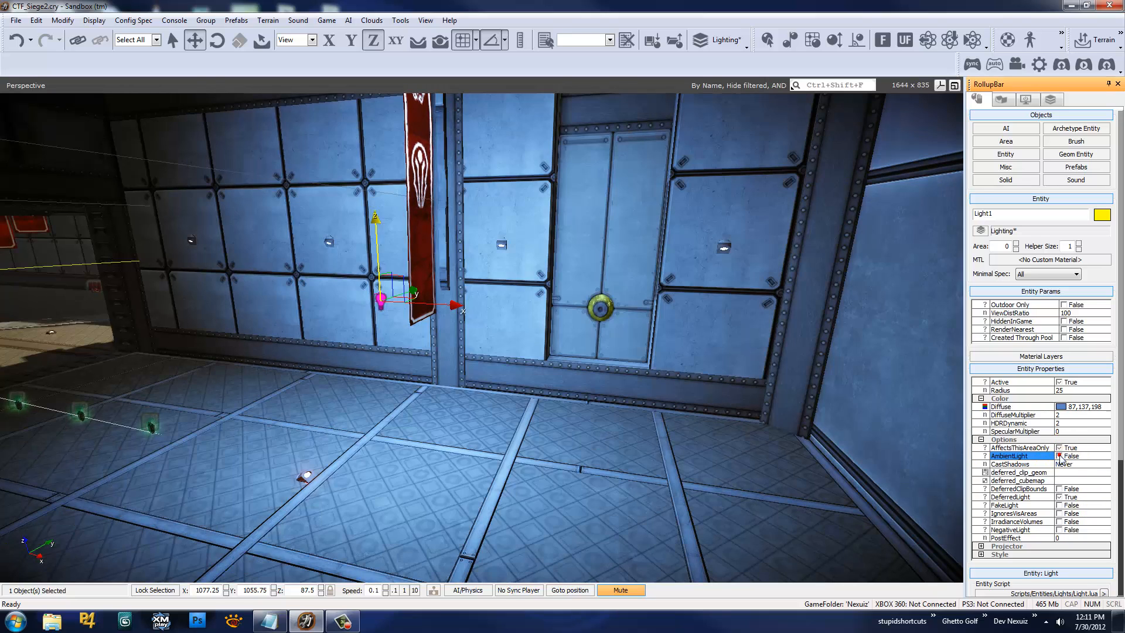
left_click(1059, 455)
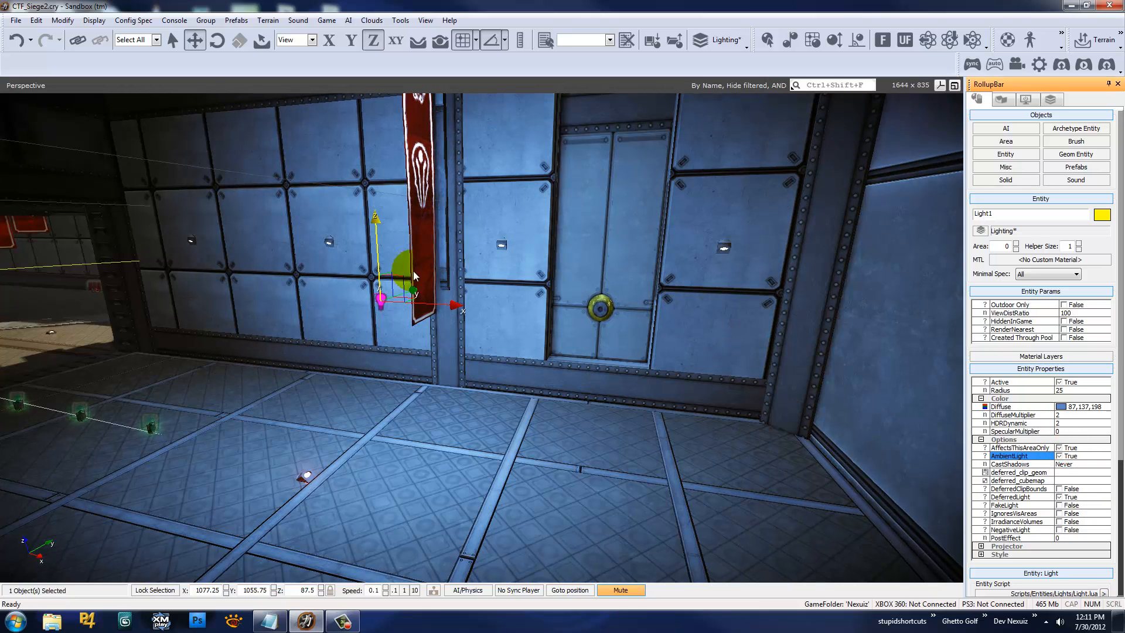
Move the light to X 1076.5, Z 87 and set its CastShadows option to Console/Med
mouse_move(404, 276)
left_mouse_down()
mouse_move(642, 379)
mouse_move(314, 244)
mouse_move(327, 201)
mouse_move(530, 191)
mouse_move(321, 238)
mouse_move(383, 296)
mouse_move(393, 292)
left_mouse_up()
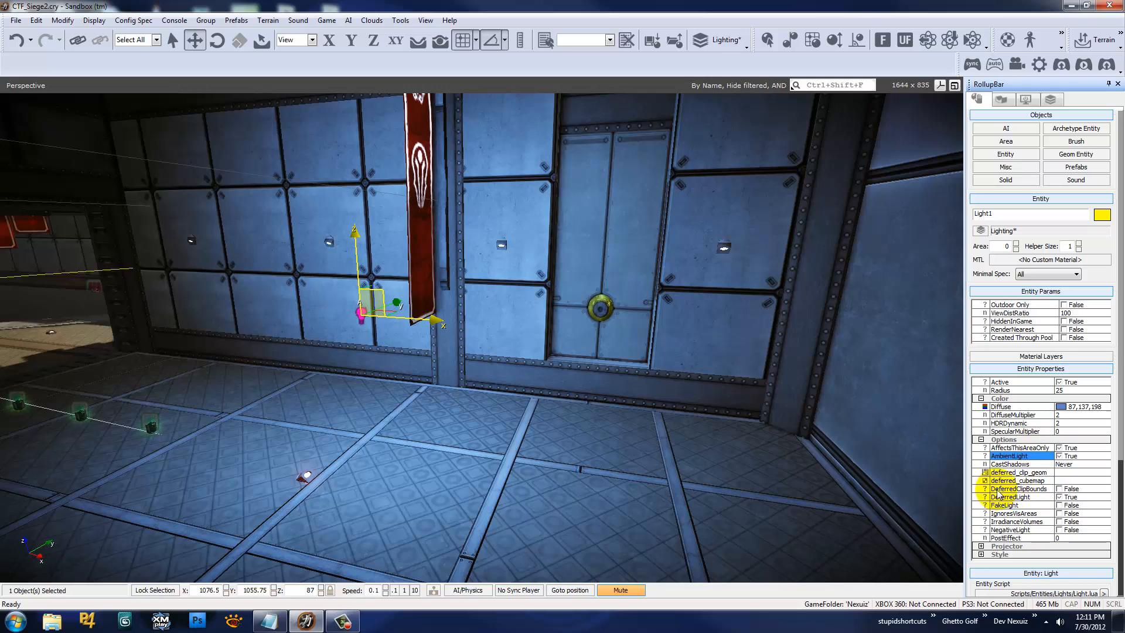
left_click(1034, 464)
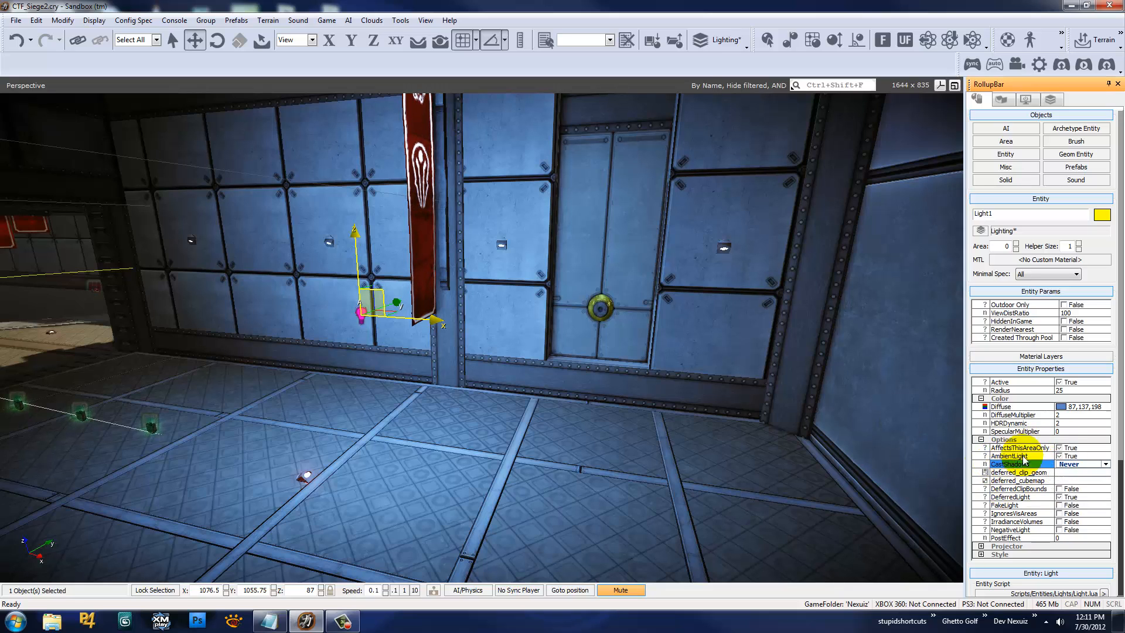
left_click(1094, 464)
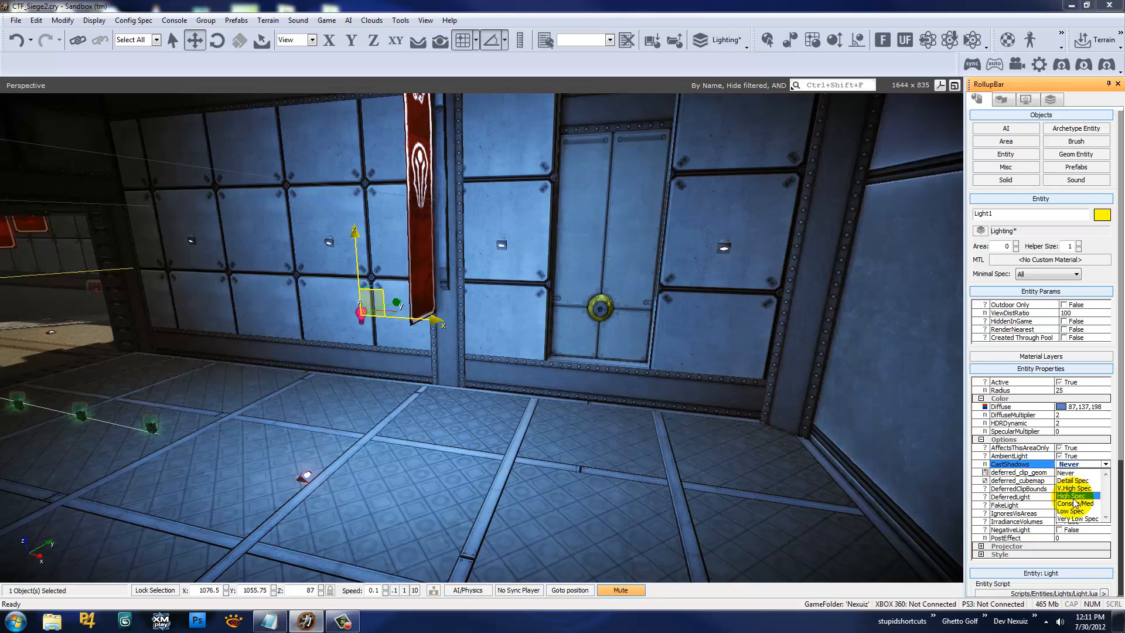
left_click(1075, 504)
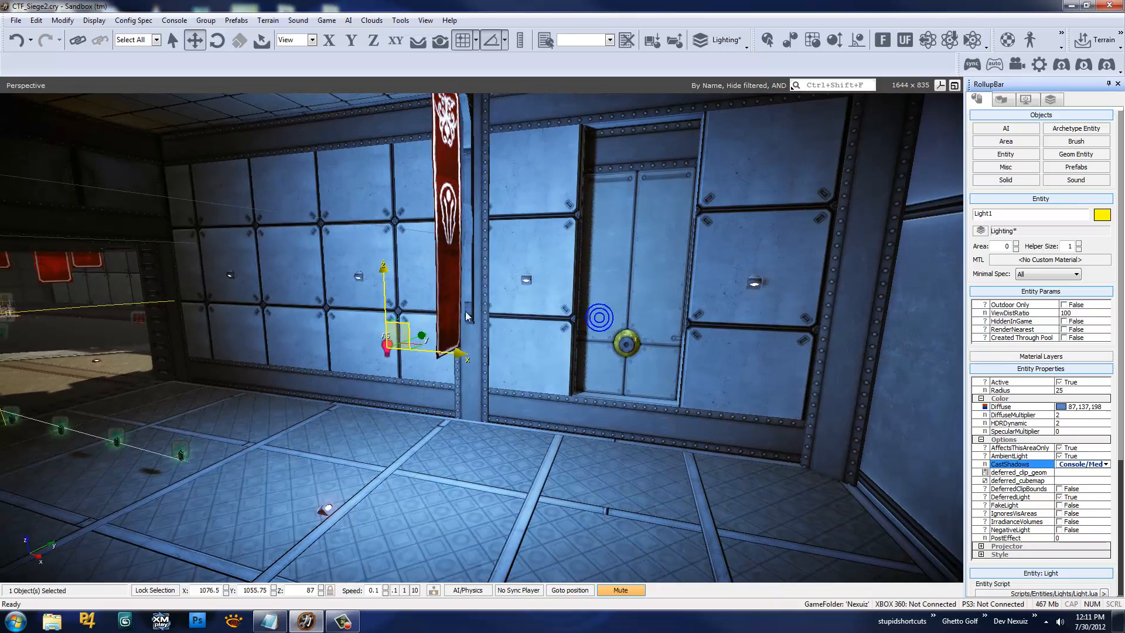
Move the shadow-casting light along the corridor to X 1070.5 and lower it to Z 86.75
left_click_drag(455, 354, 346, 396)
right_click_drag(346, 395, 353, 389)
key("w")
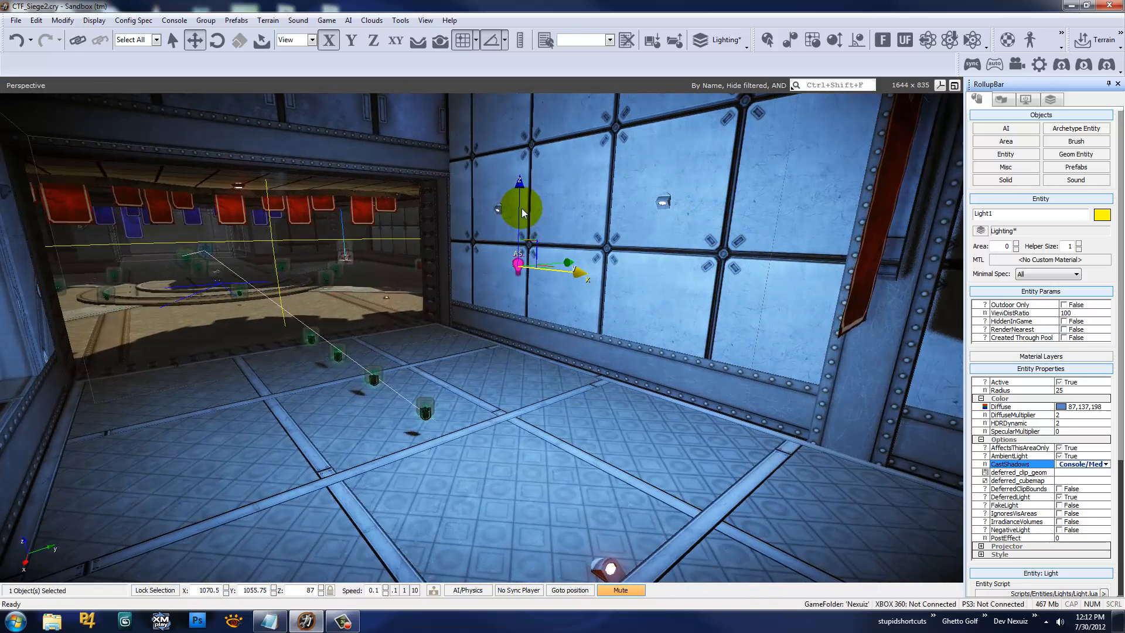
key("3")
left_click_drag(522, 213, 546, 212)
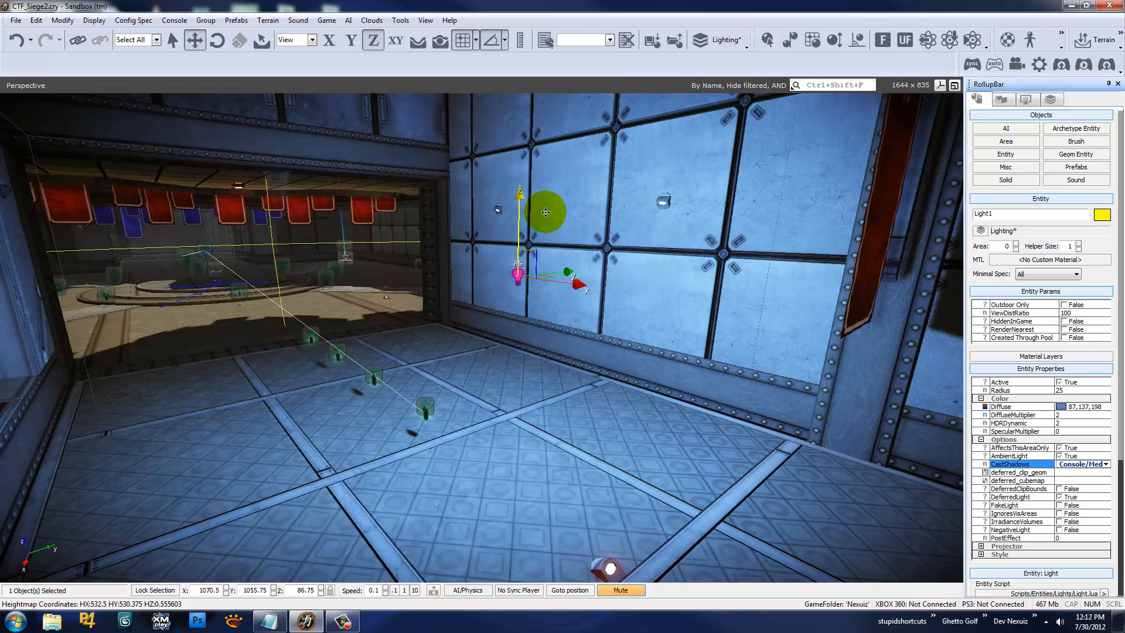
right_click_drag(546, 212, 580, 212)
key("a")
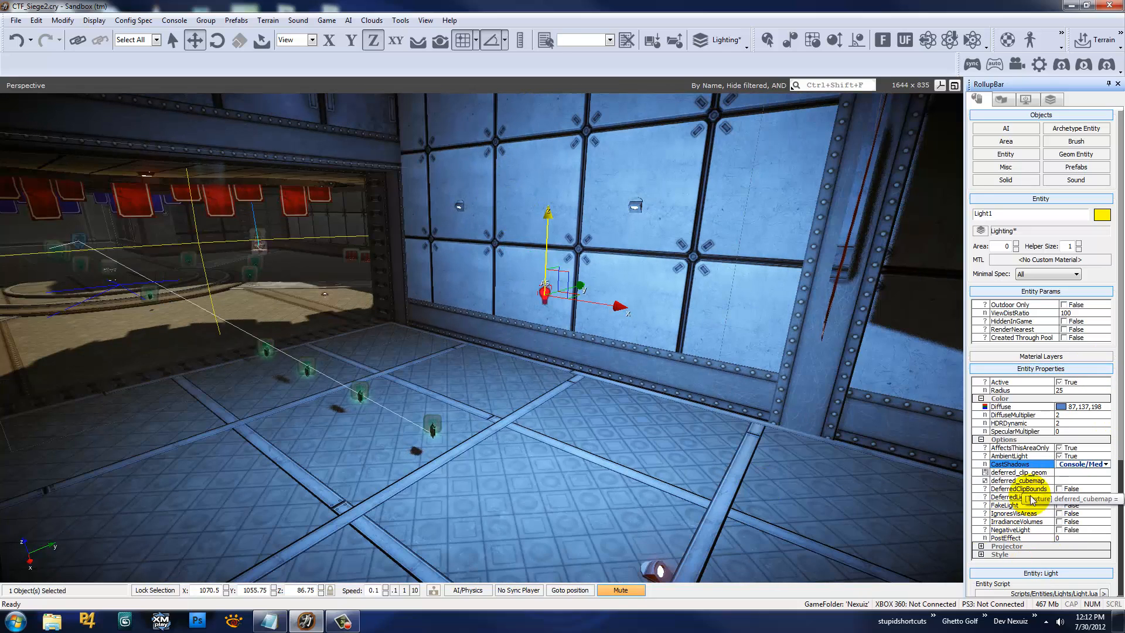
Expand the light's Projector and Style properties and move the light to X 1071, Y 1056.75, Z 85
left_click(981, 545)
scroll(1121, 436, "down", 5)
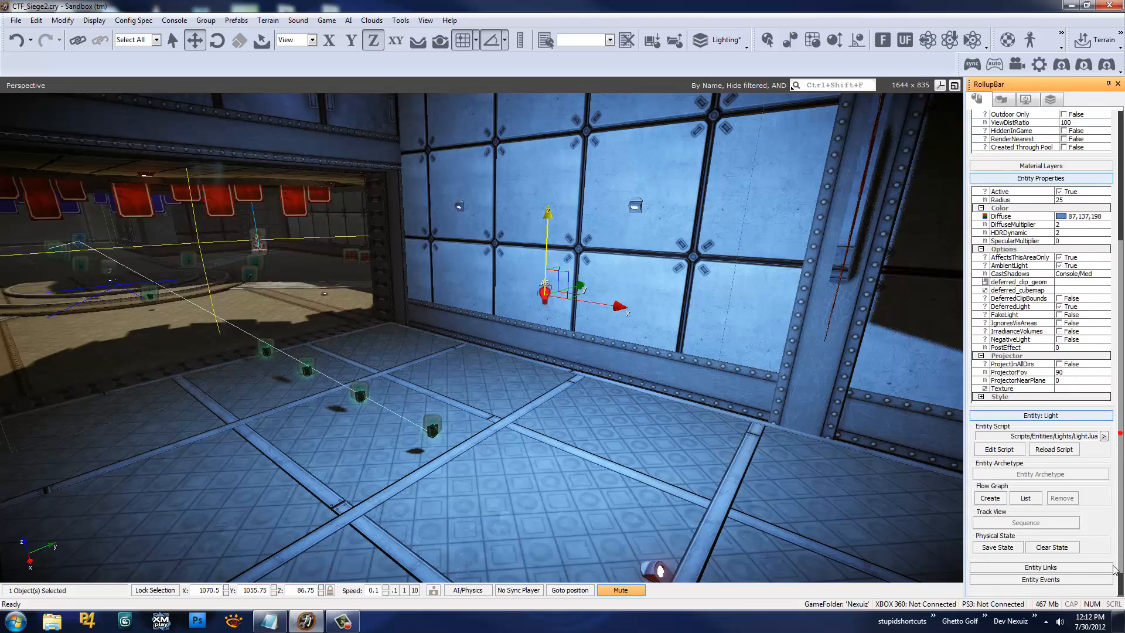
left_click(980, 457)
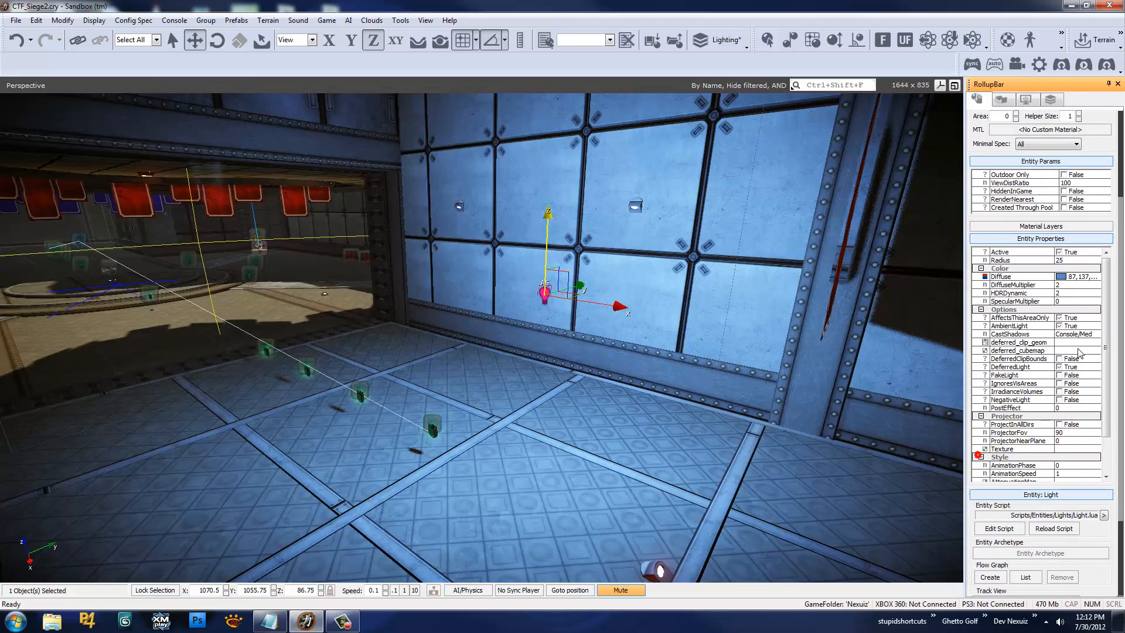
left_click_drag(1104, 337, 1106, 401)
right_click_drag(569, 419, 530, 395)
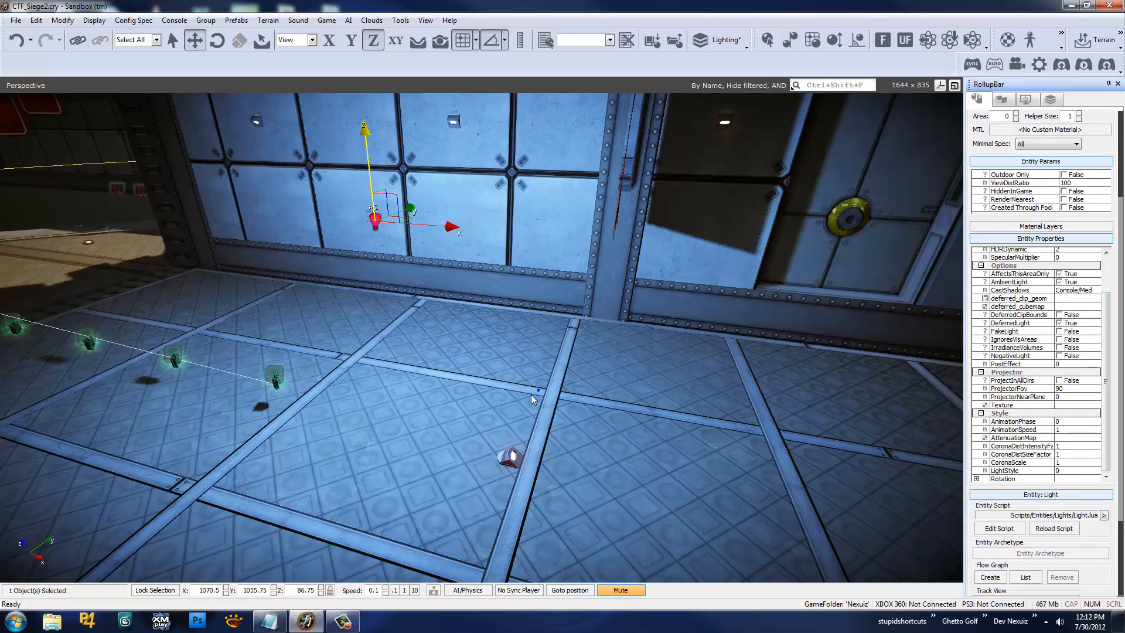
left_click(424, 398, "ctrl+shift")
left_click_drag(427, 323, 410, 200)
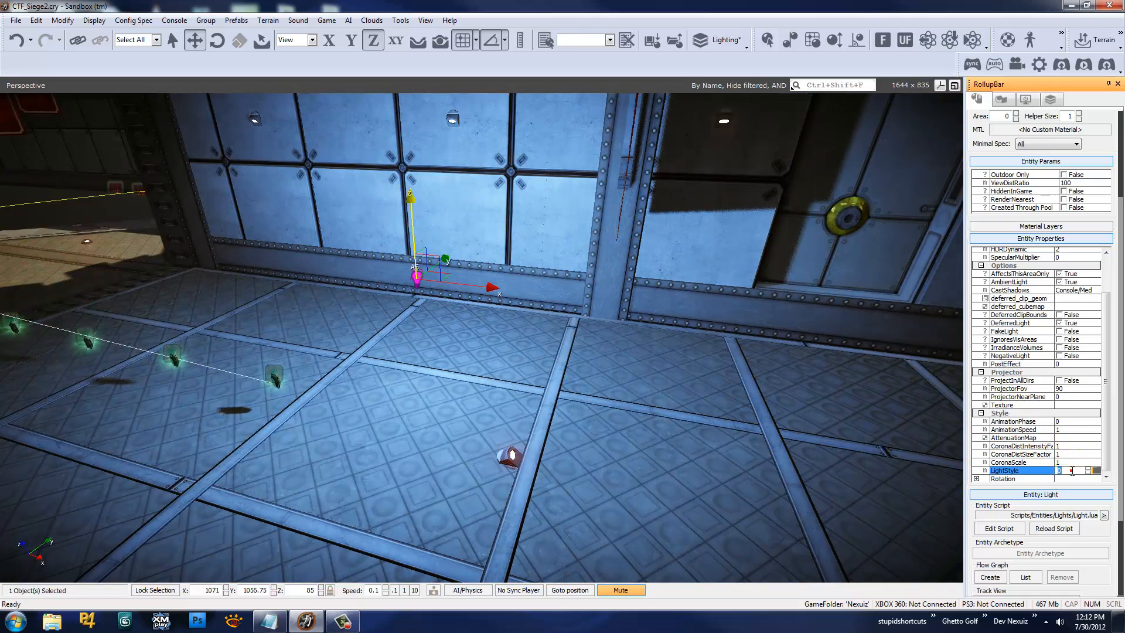
Try LightStyle values 1 and 28 on the light and set LightStyle to 36
type("1")
left_click(1071, 470)
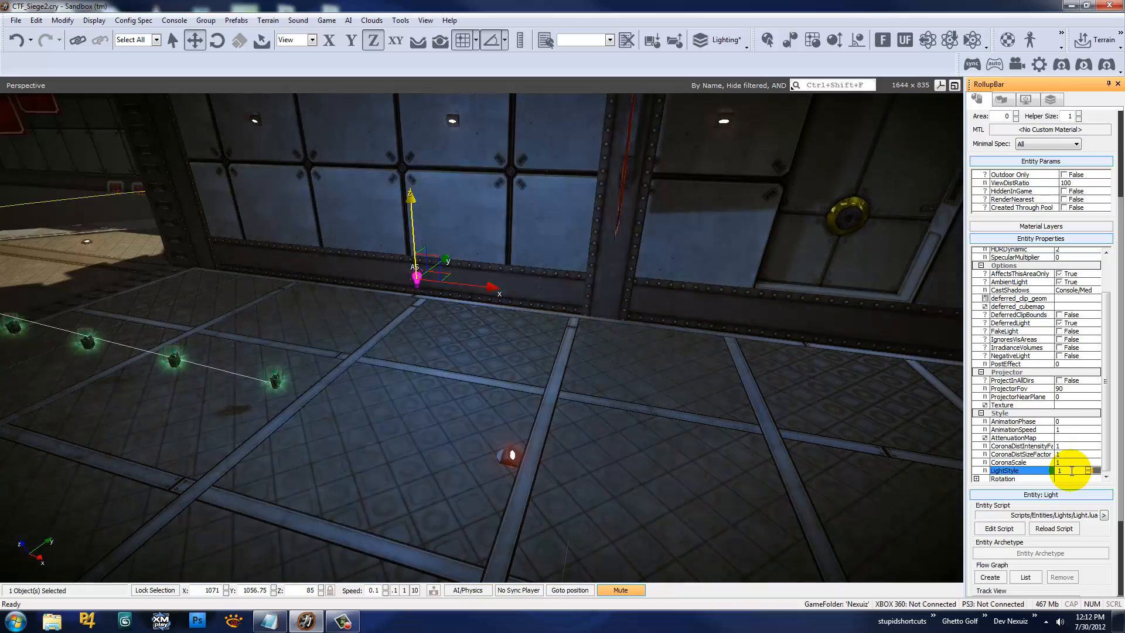
double_click(1069, 470)
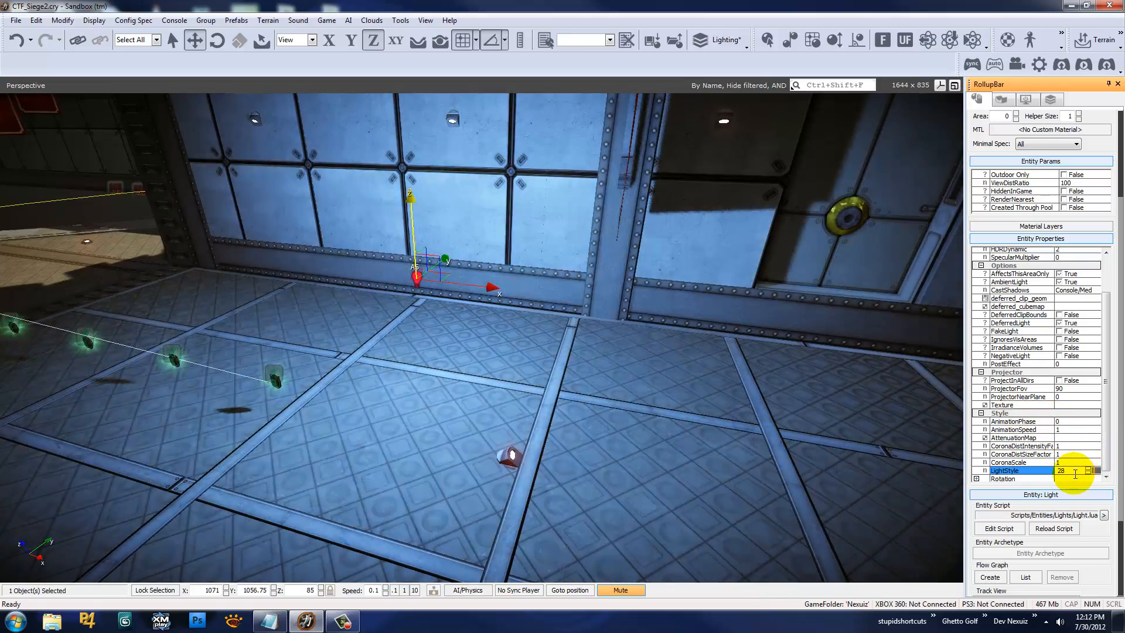
type("36")
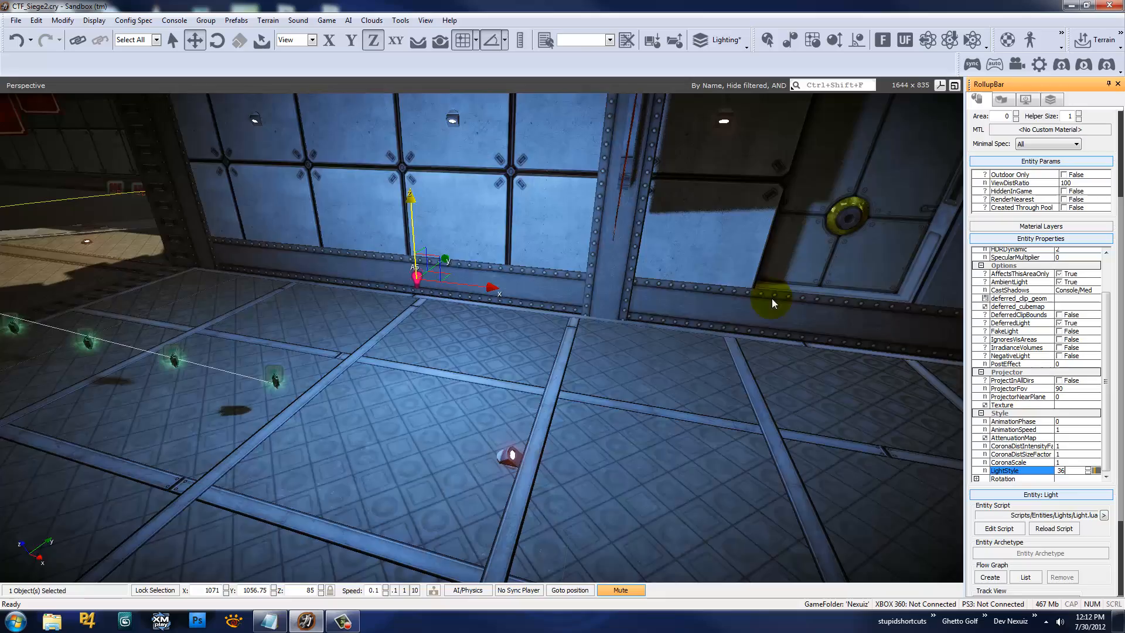
Try the FakeLight option on the light and turn it off again
right_click_drag(654, 315, 532, 360)
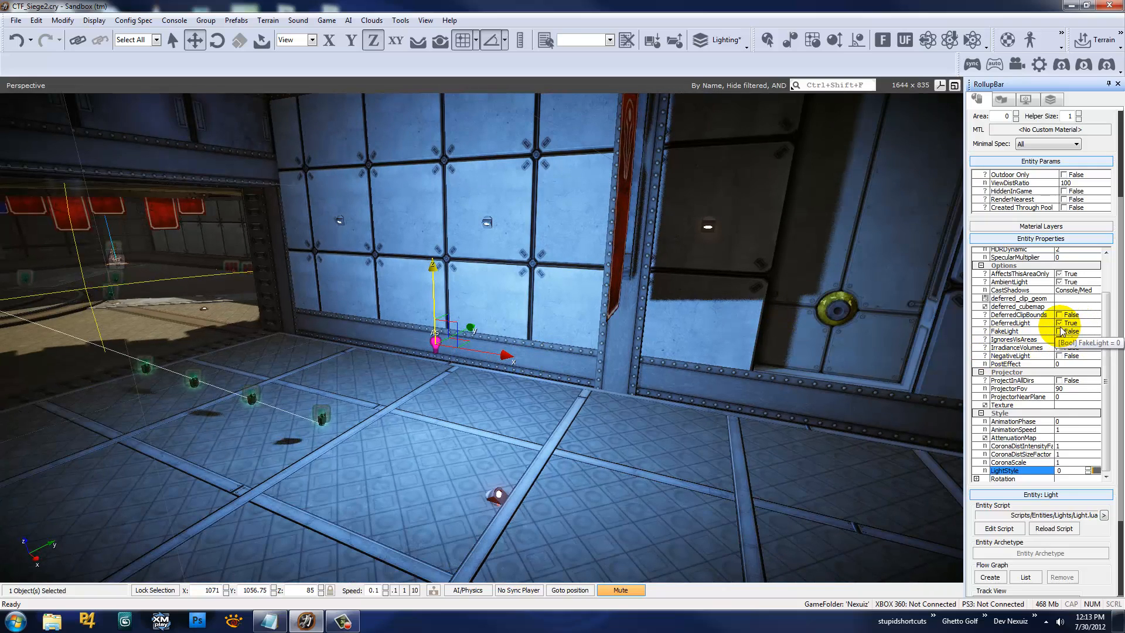
left_click(1060, 331)
right_click_drag(763, 357, 574, 463)
left_click(1060, 331)
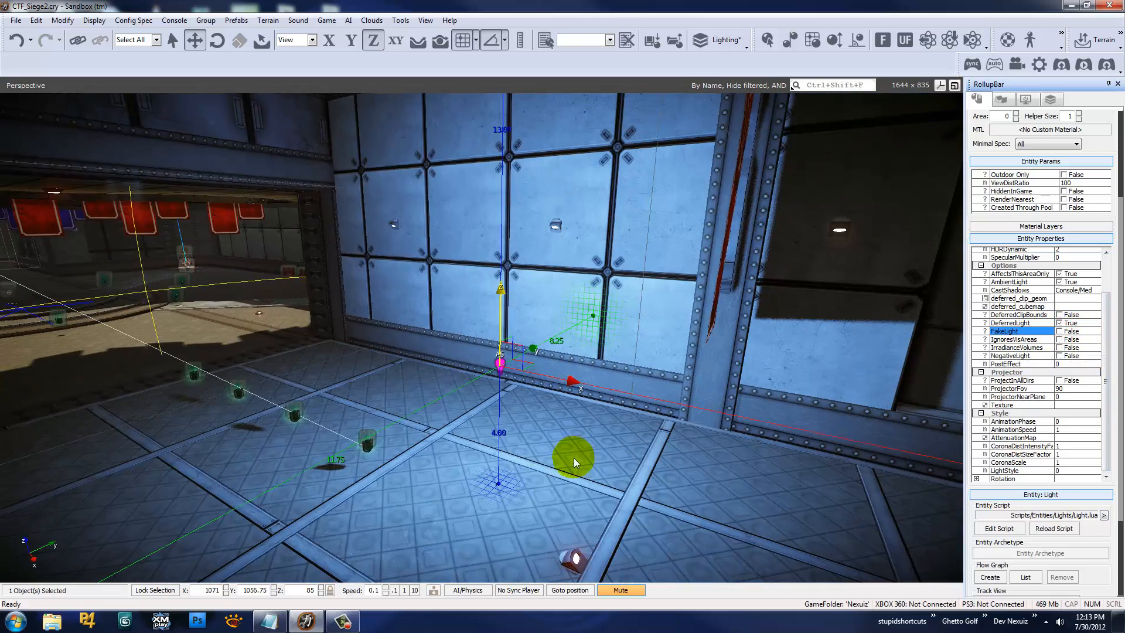
Move the light along the corridor wall to X 1073.75, Y 1058, Z 86
left_click(574, 463, "ctrl+shift")
left_click_drag(545, 418, 789, 417)
right_click_drag(596, 410, 723, 378)
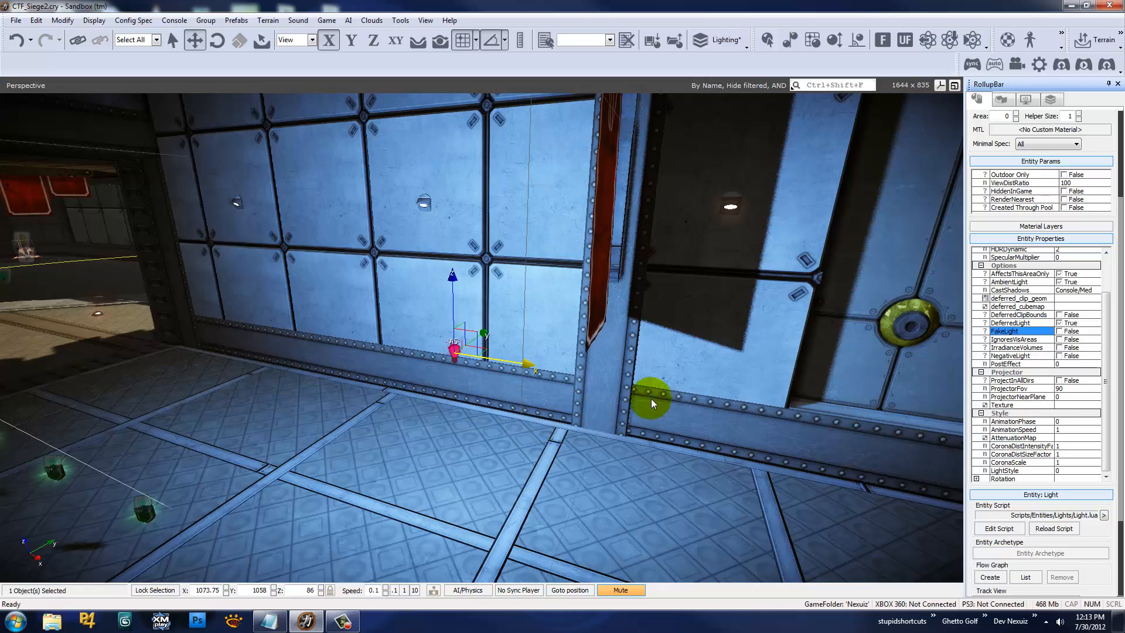
right_click_drag(582, 388, 540, 363)
Enable the NegativeLight option so the light subtracts illumination from the corridor
key("w")
key("s")
left_click(1060, 356)
key("w")
key("s")
key("w")
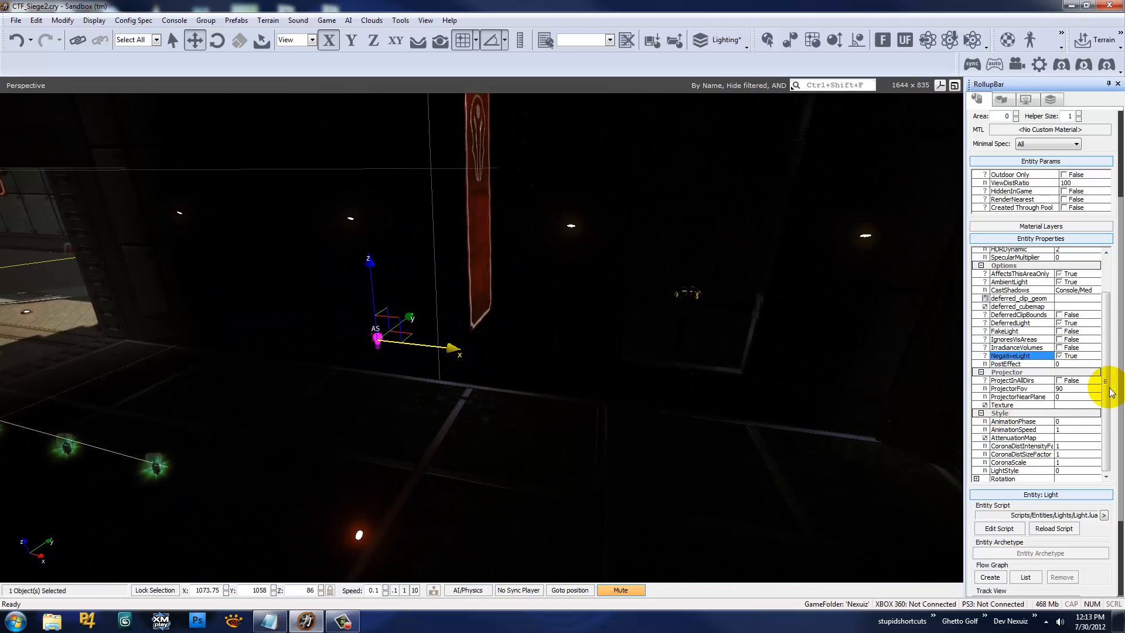
Try an HDRDynamic value of 1 on the negative light and set HDRDynamic to 0
scroll(1112, 392, "up", 2)
double_click(1068, 293)
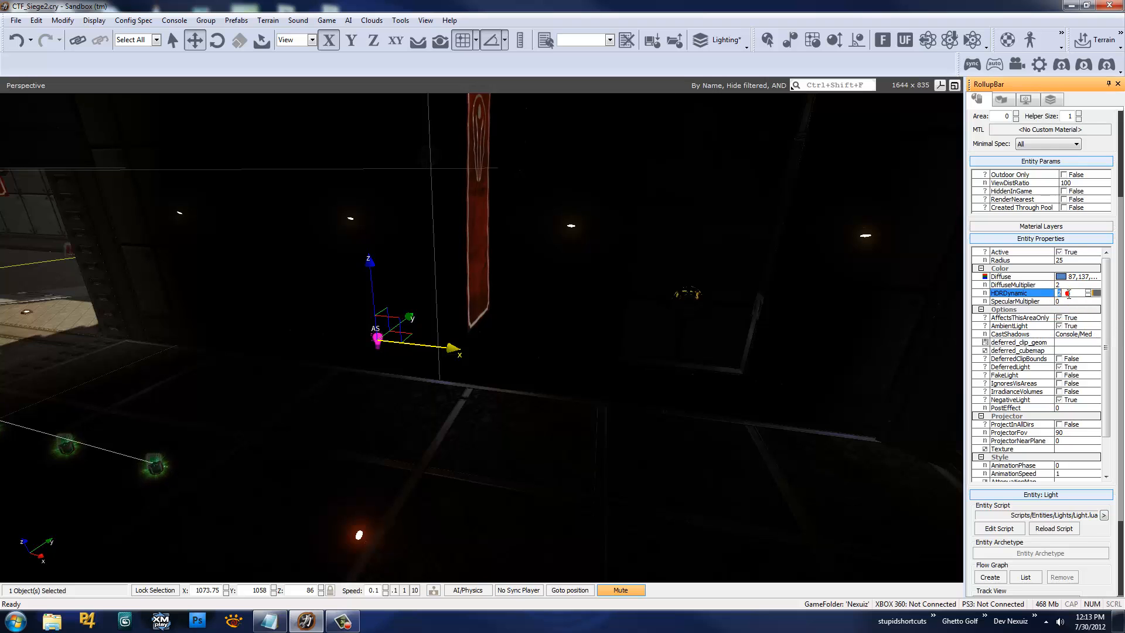
type("1")
key("Return")
double_click(1069, 292)
type("0")
key("Return")
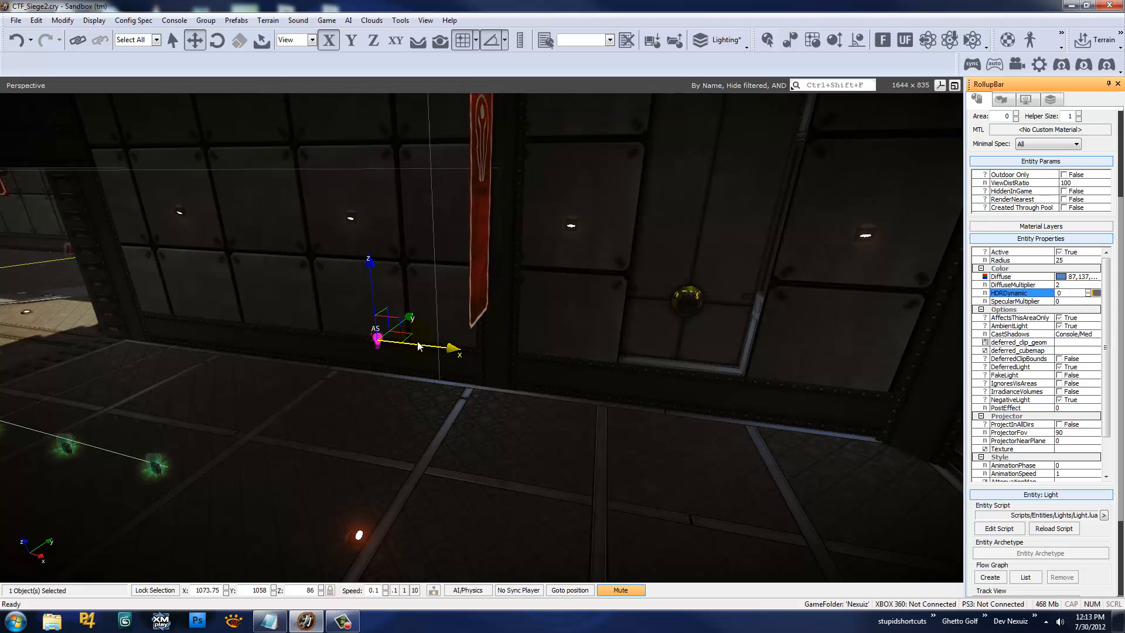
Move the negative light along the X axis to X 1086.25, past the door
left_click_drag(434, 346, 921, 407)
right_click_drag(668, 430, 668, 430)
key("w")
key("s")
key("w")
key("s")
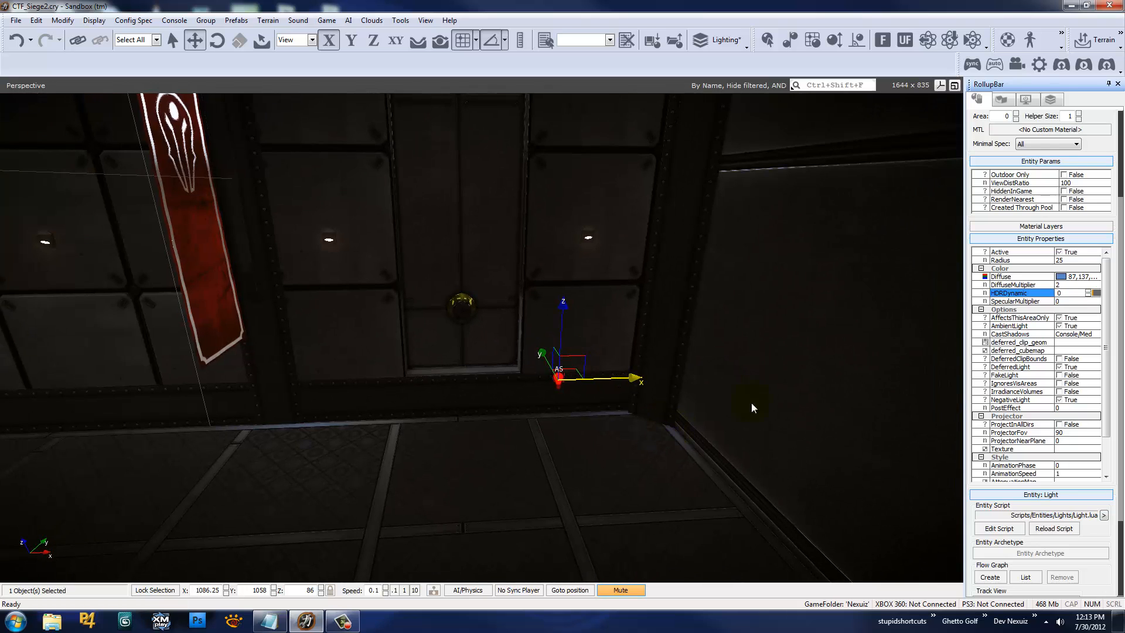
Set the negative light's DiffuseMultiplier to 1 and its Diffuse color to white (255, 255, 255)
left_click(1068, 284)
type("1")
key("Return")
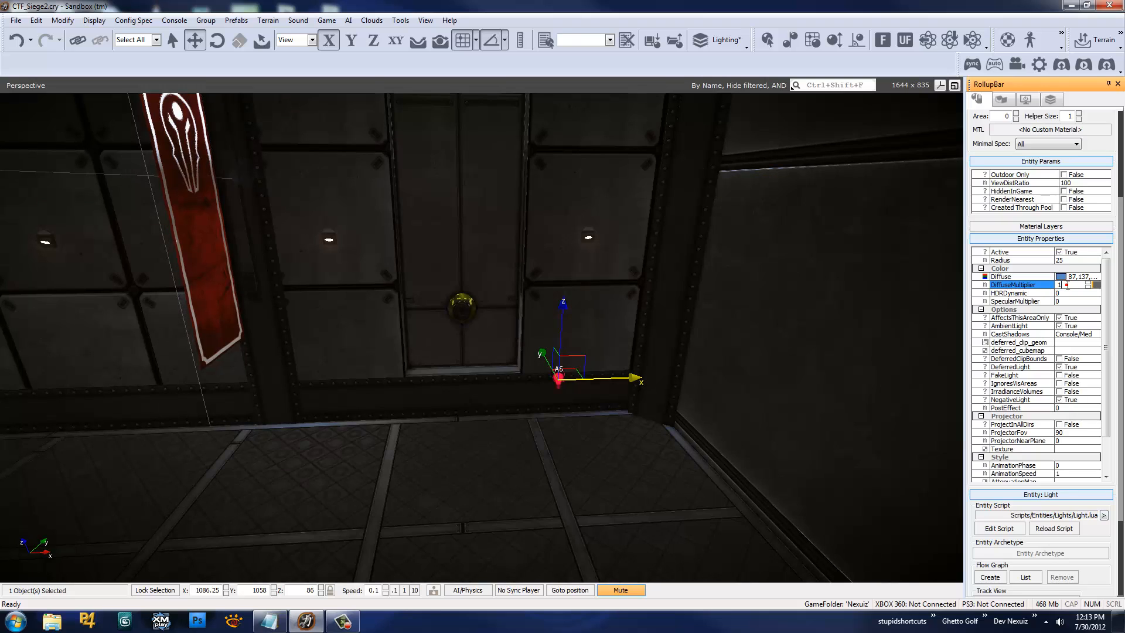
left_click(1060, 277)
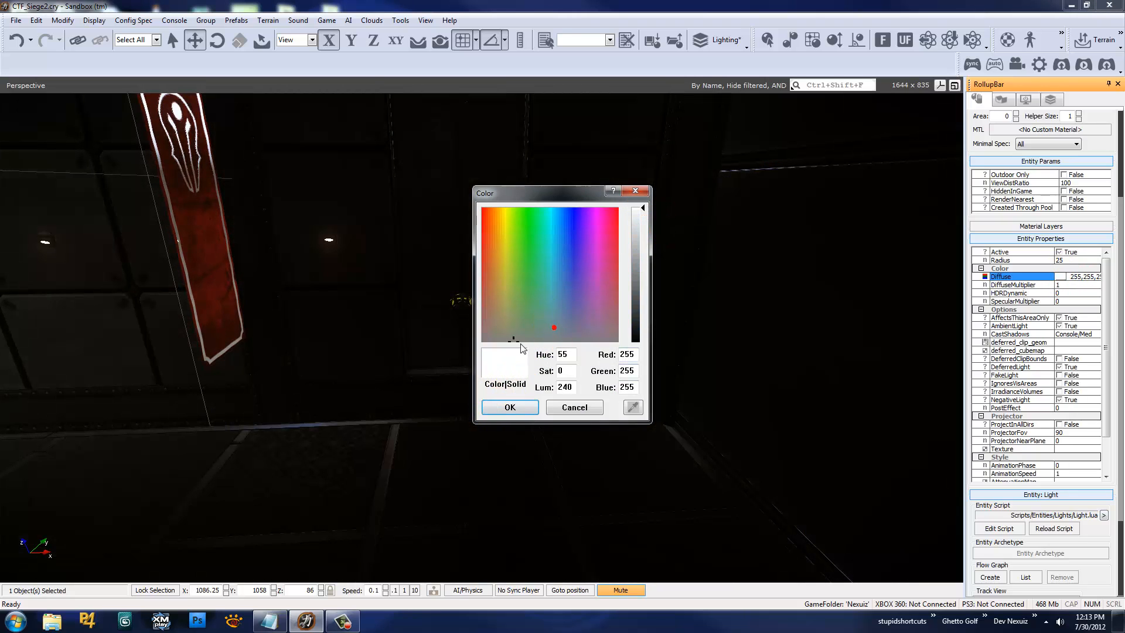
left_click(509, 410)
key("s")
right_click_drag(540, 398, 549, 399)
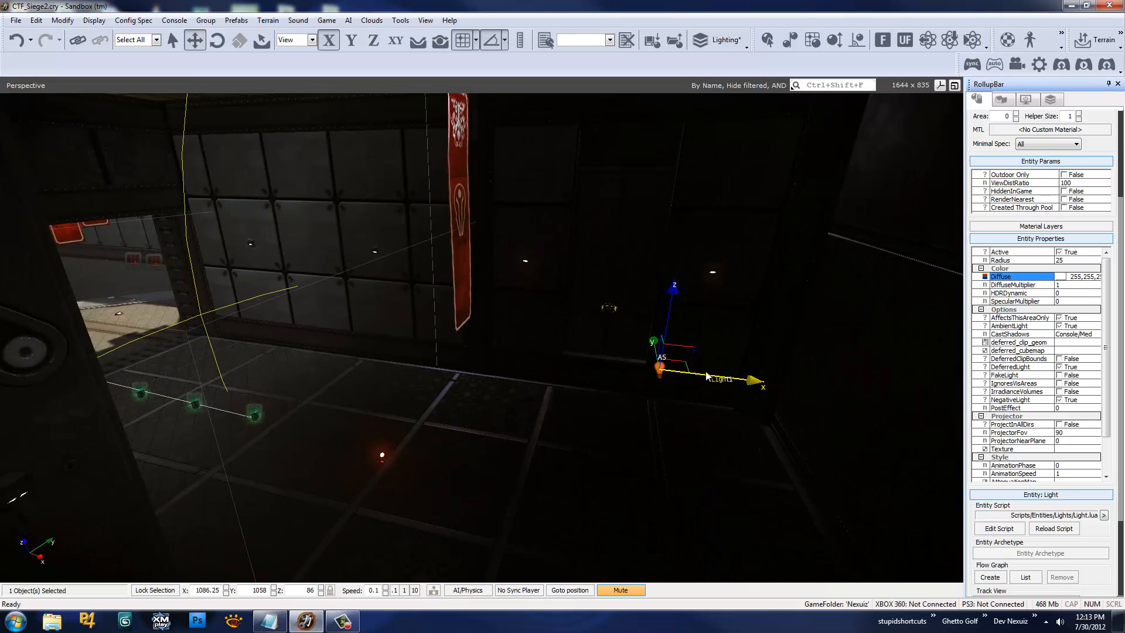
Try the white negative light at several spots in the corridor and place it at X 1081, Y 1054.25, Z 87
left_click_drag(723, 377, 502, 358)
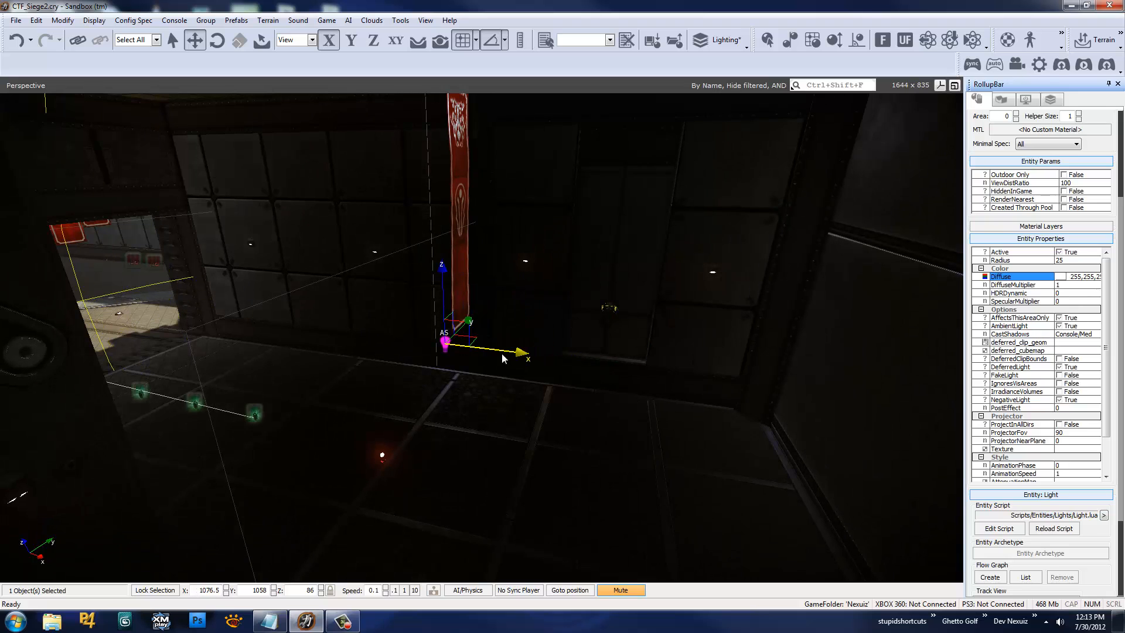
left_click_drag(448, 278, 499, 435)
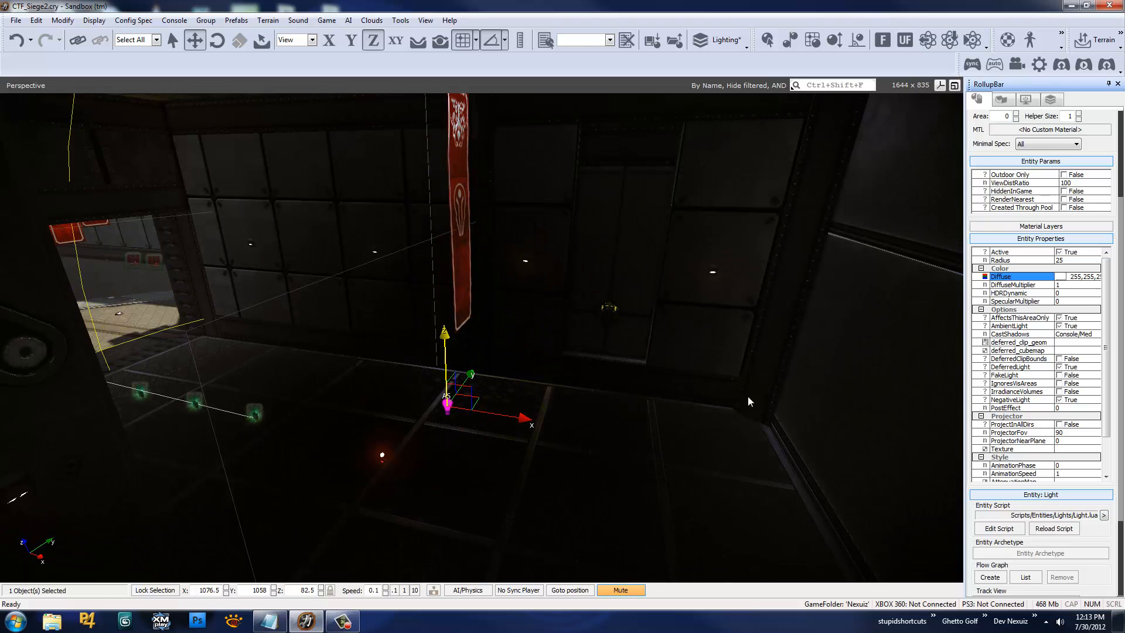
left_click(715, 418, "ctrl+shift")
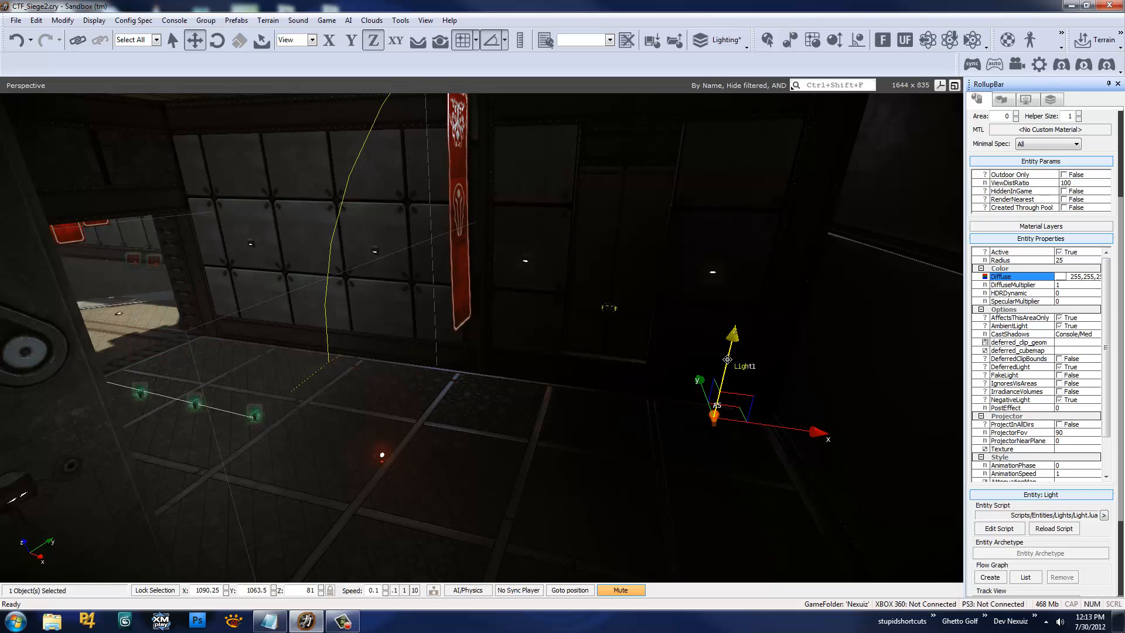
left_click_drag(727, 359, 558, 308)
right_click_drag(558, 308, 565, 314)
key("w")
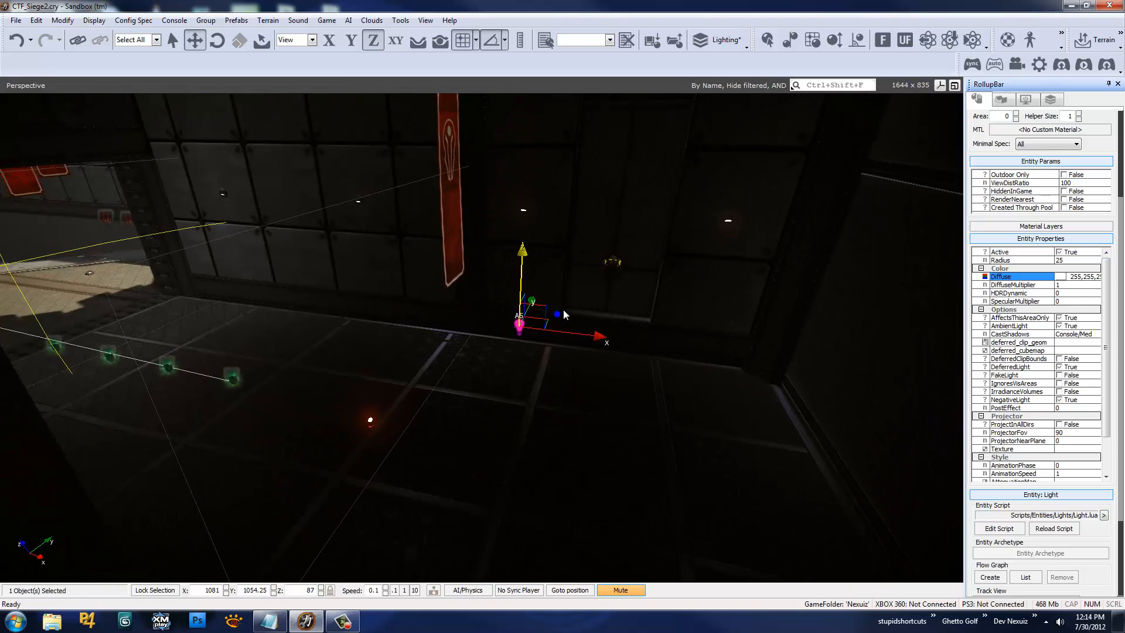
Set the negative light's HDRDynamic to 1 and its Radius to 30
left_click(1041, 292)
key("Return")
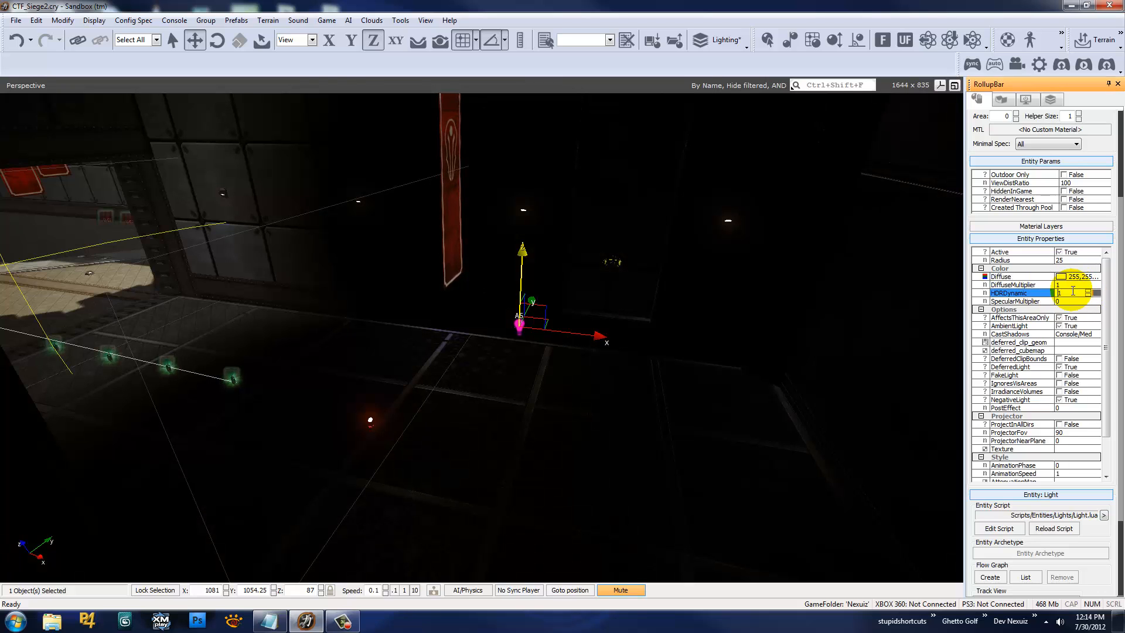
left_click(1070, 260)
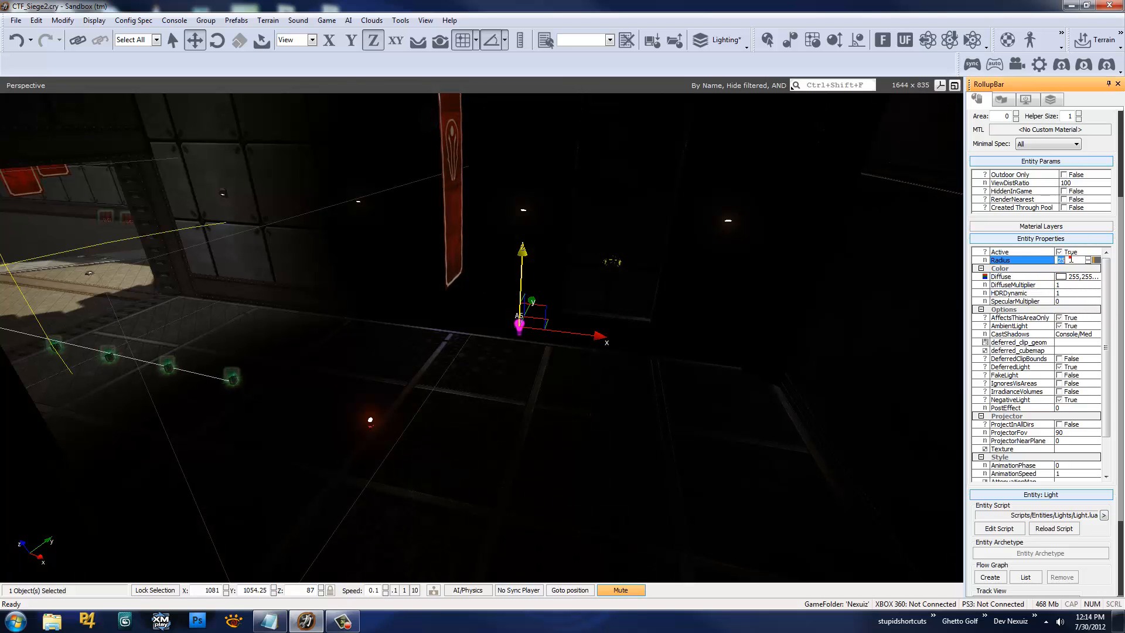
type("30")
key("Return")
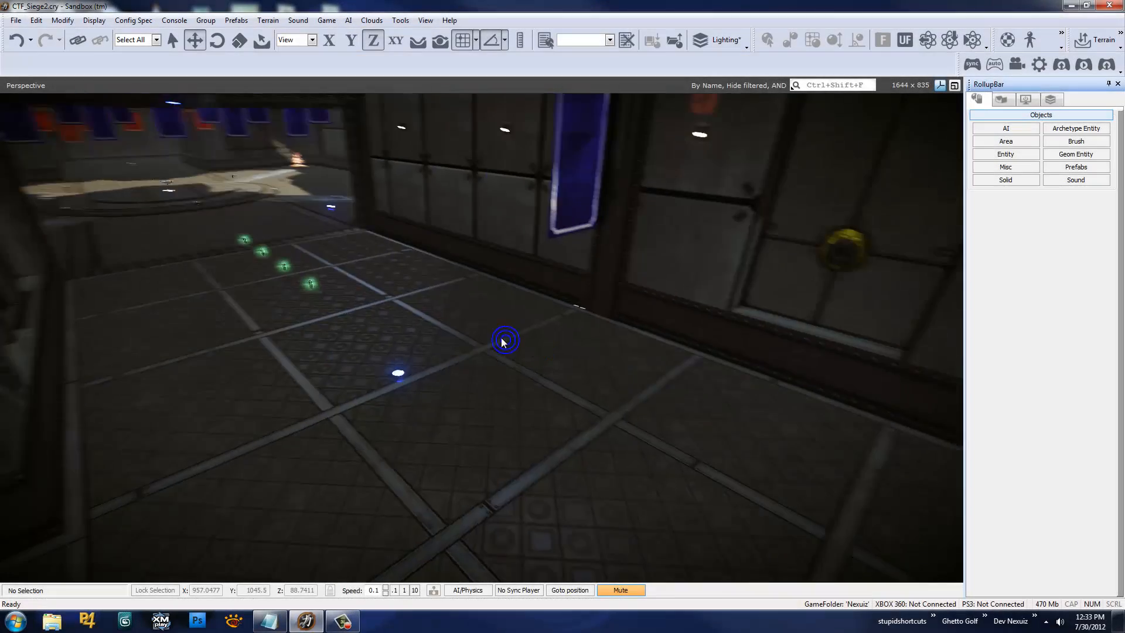
Place a new Light entity in the blue-banner corridor at about X 960.25, Y 1055.75, Z 85 and show its Style properties
right_click_drag(501, 342, 502, 342)
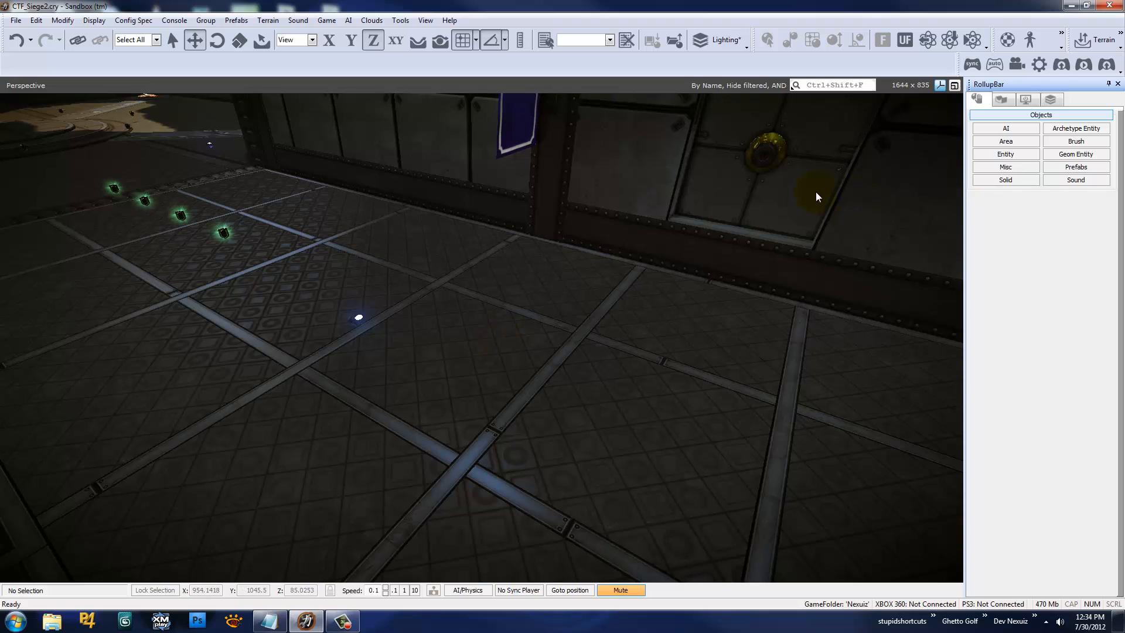
left_click(1020, 156)
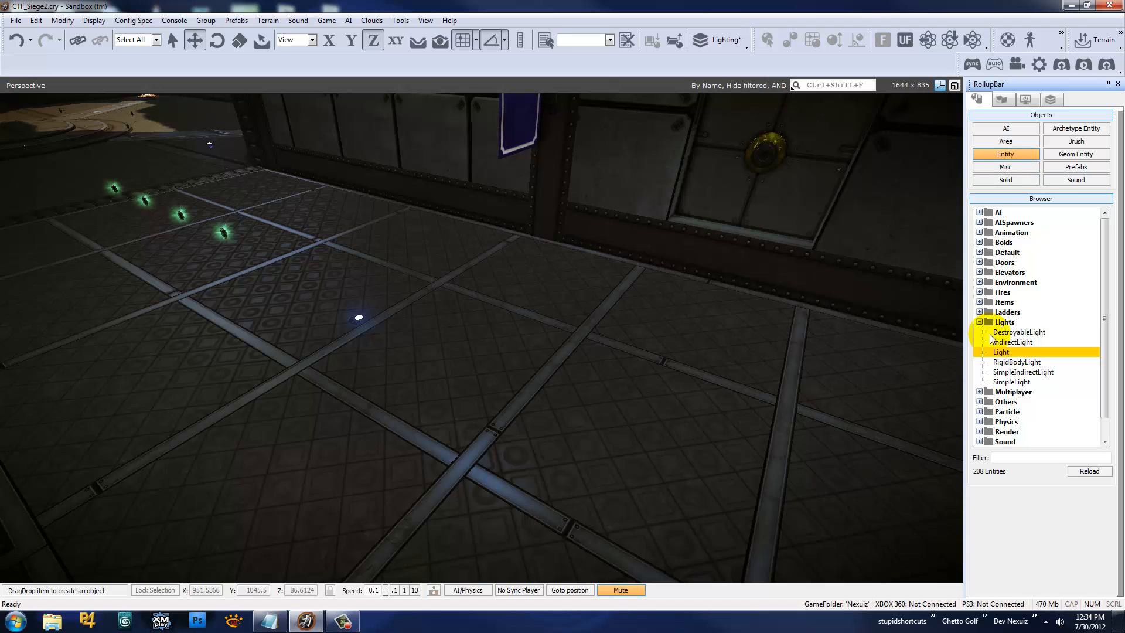
left_click_drag(1003, 358, 465, 199)
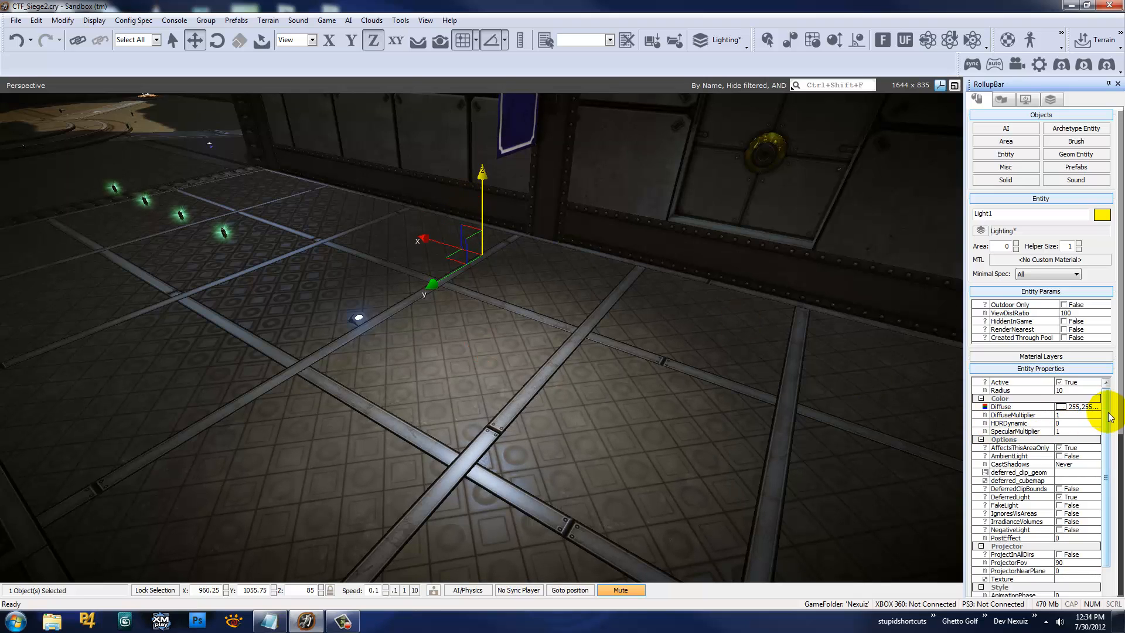
scroll(1104, 515, "down", 2)
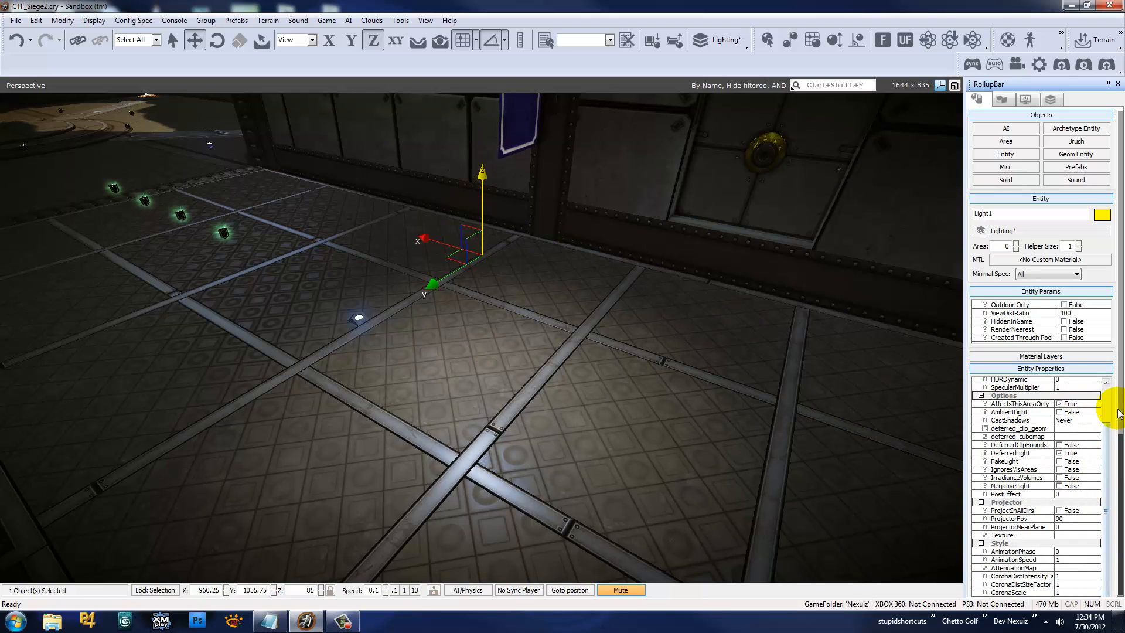
left_click_drag(1119, 410, 1117, 477)
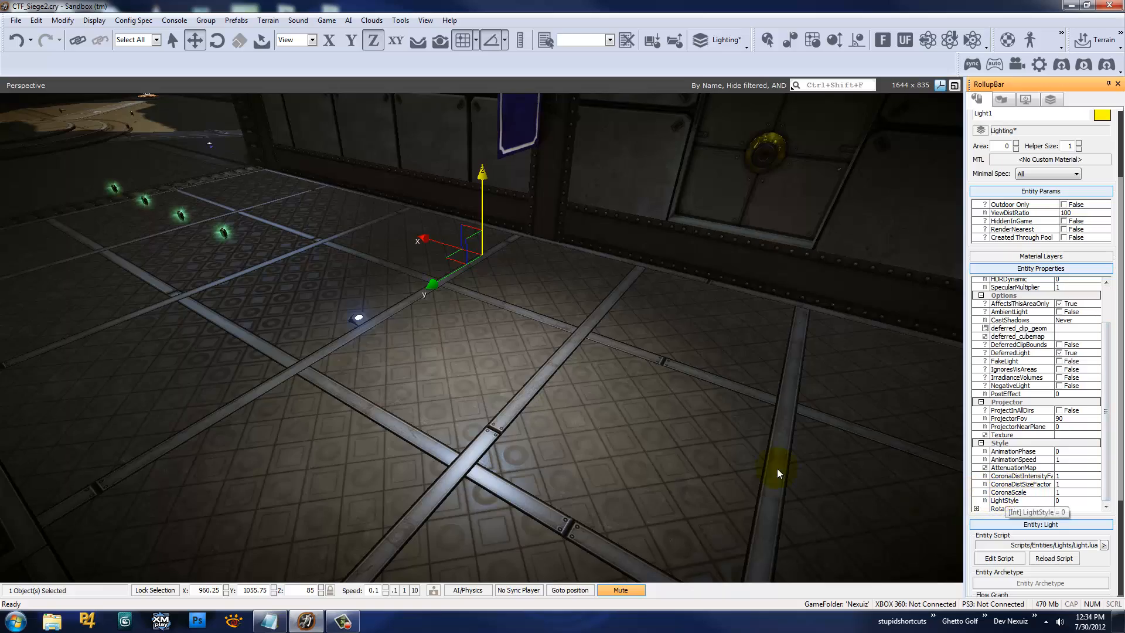
Move the new light to X 957.75, Y 1053.75 on the floor and raise it to Z 86.75
right_click_drag(618, 434, 617, 434)
key("s")
key("w")
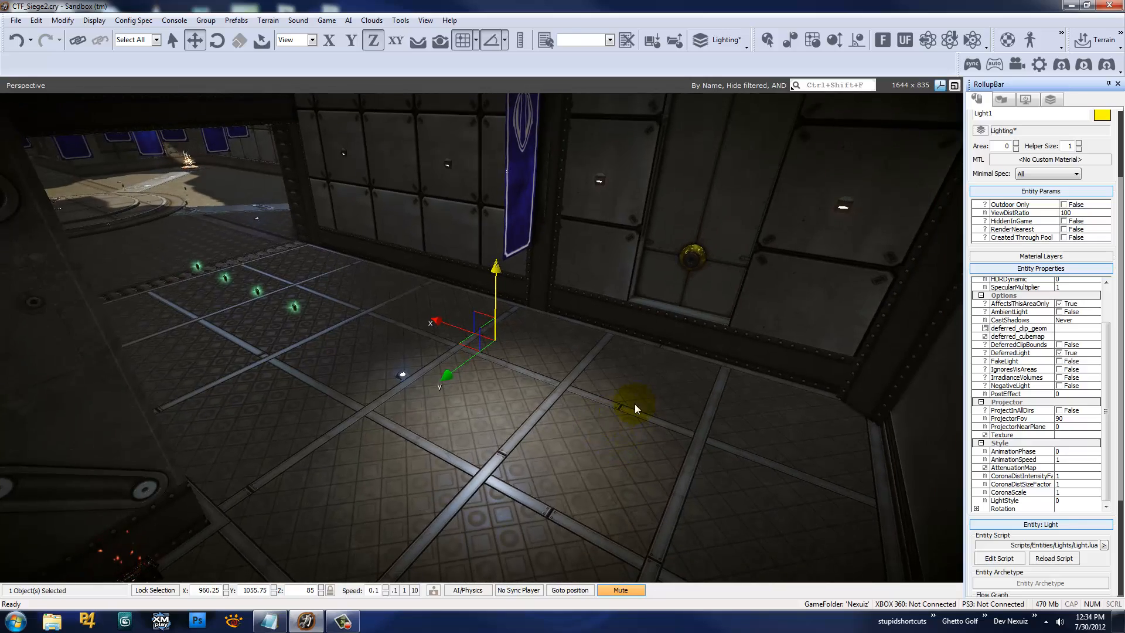
right_click_drag(449, 448, 449, 448)
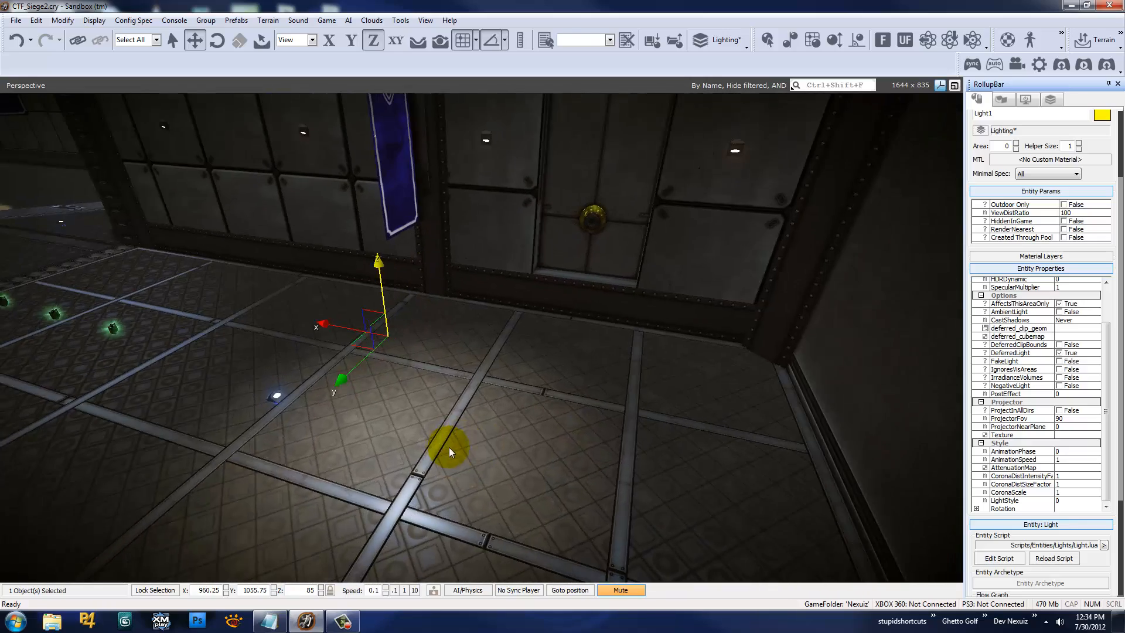
left_click_drag(449, 448, 548, 445)
left_click_drag(558, 387, 564, 250)
left_click(487, 418, "ctrl+shift")
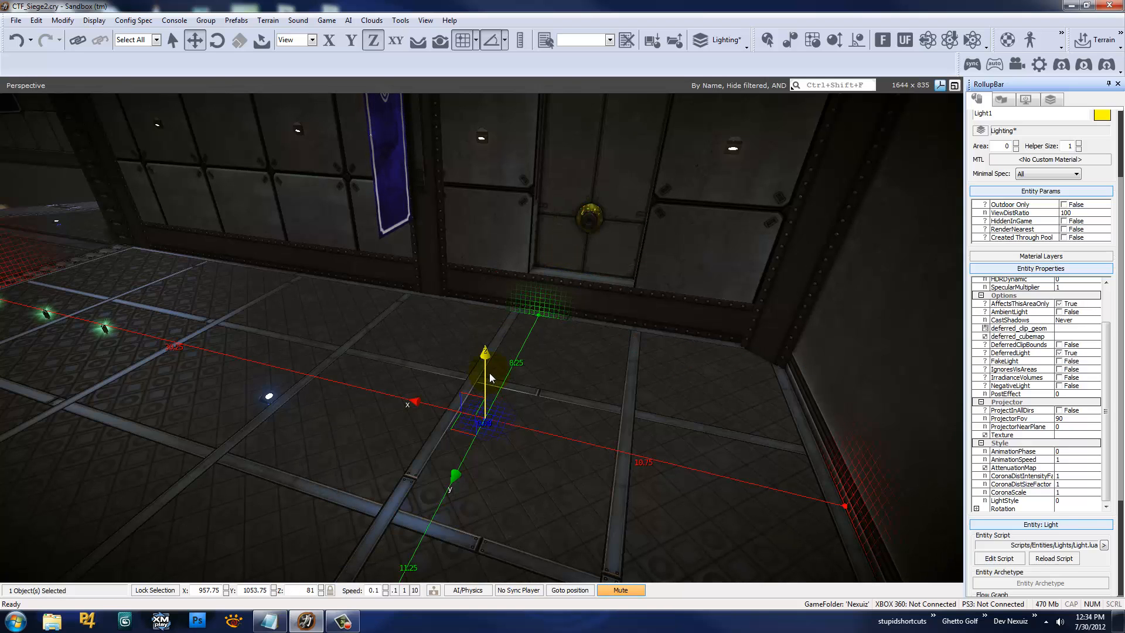
left_click_drag(484, 370, 525, 205)
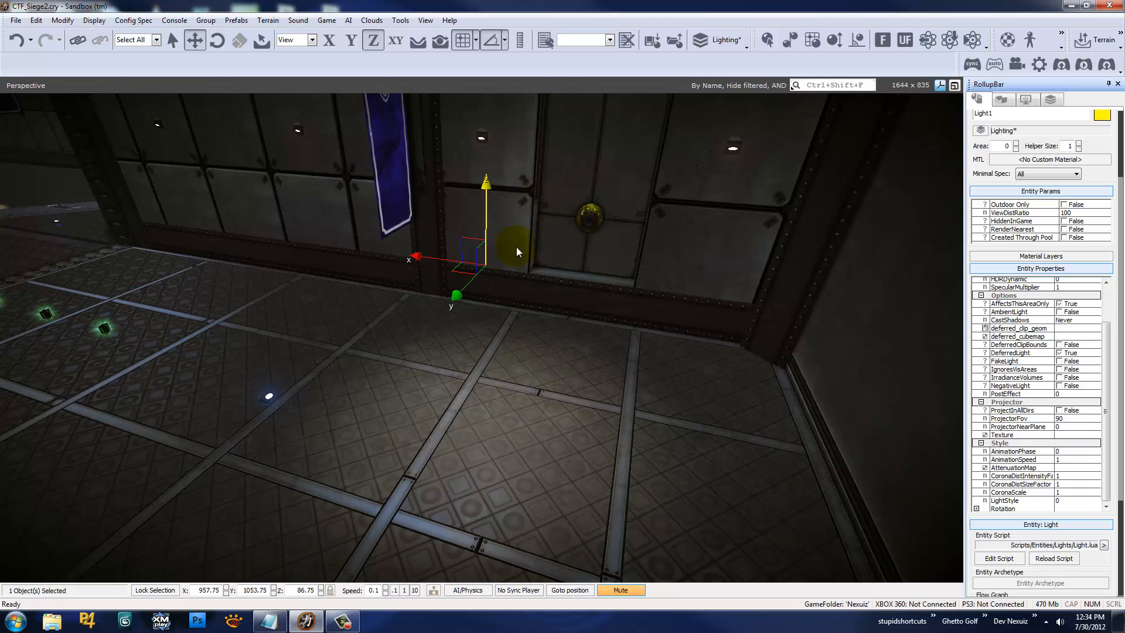
Deselect the new light and show the object helpers in the viewport
left_click(426, 407)
right_click_drag(439, 294, 437, 264)
key("shift+space")
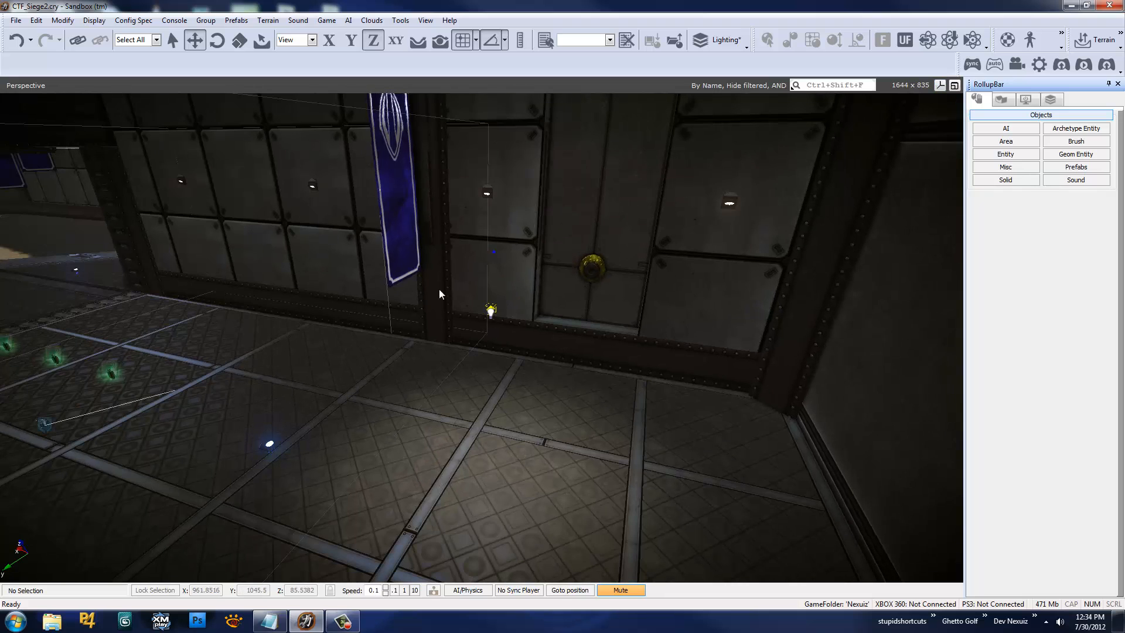
Reselect the new light and move it to X 961.5, Y 1054, Z 86
left_click(491, 311)
left_click(389, 449, "ctrl+shift")
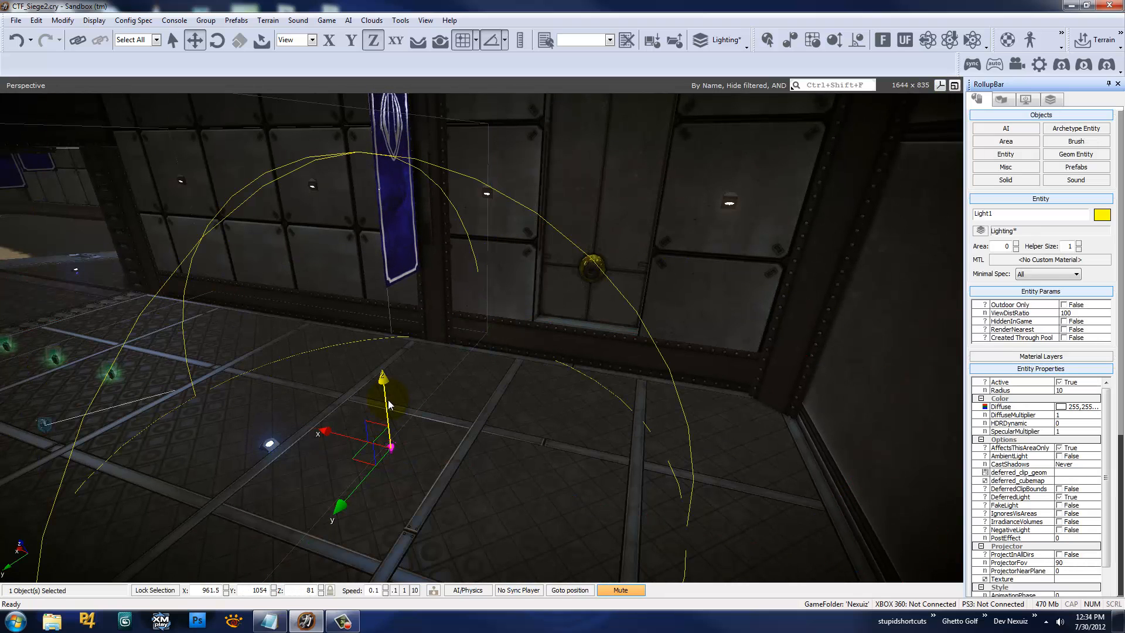
left_click_drag(387, 380, 375, 255)
Examine the light's Projector and Style properties and how it illuminates the corridor floor
right_click_drag(546, 343, 546, 375)
scroll(1119, 415, "down", 3)
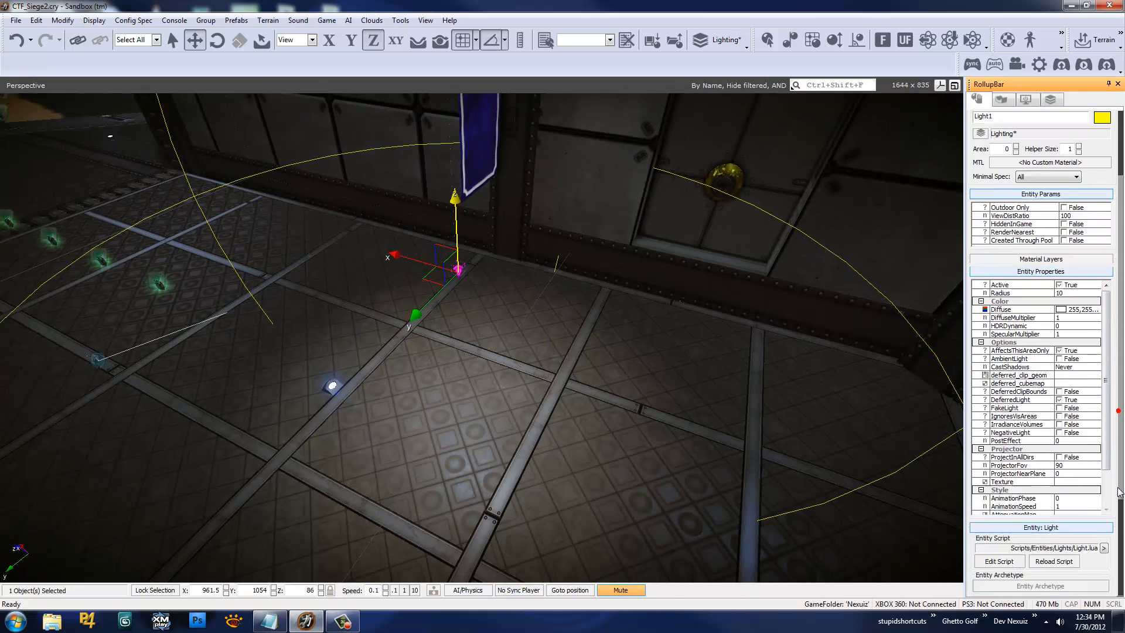
left_click_drag(1109, 421, 1109, 455)
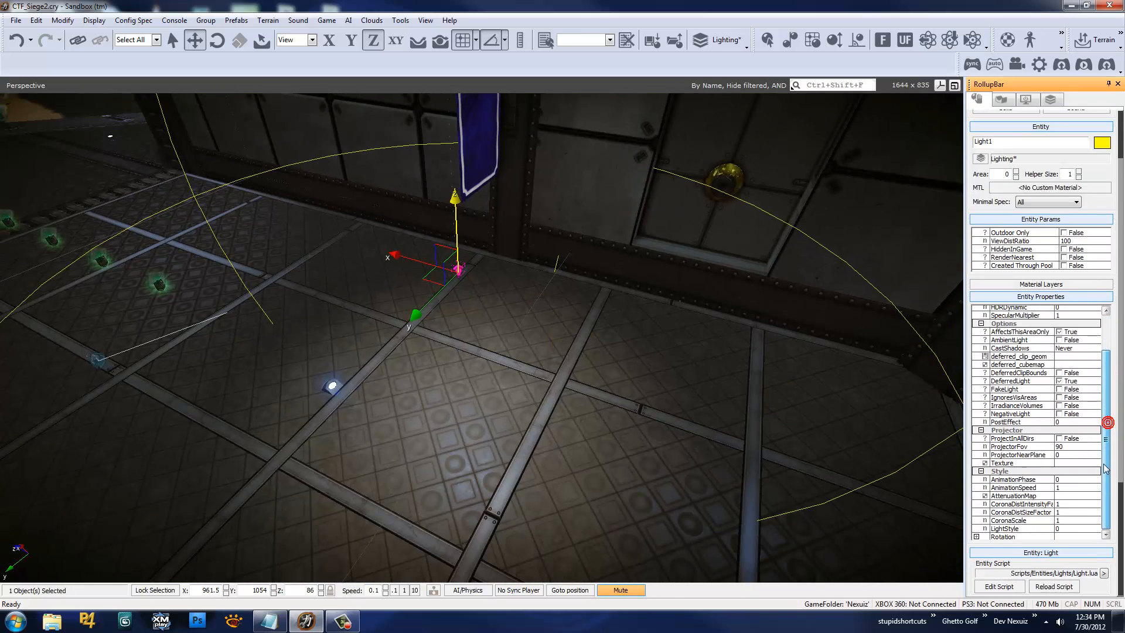
right_click_drag(427, 349, 428, 350)
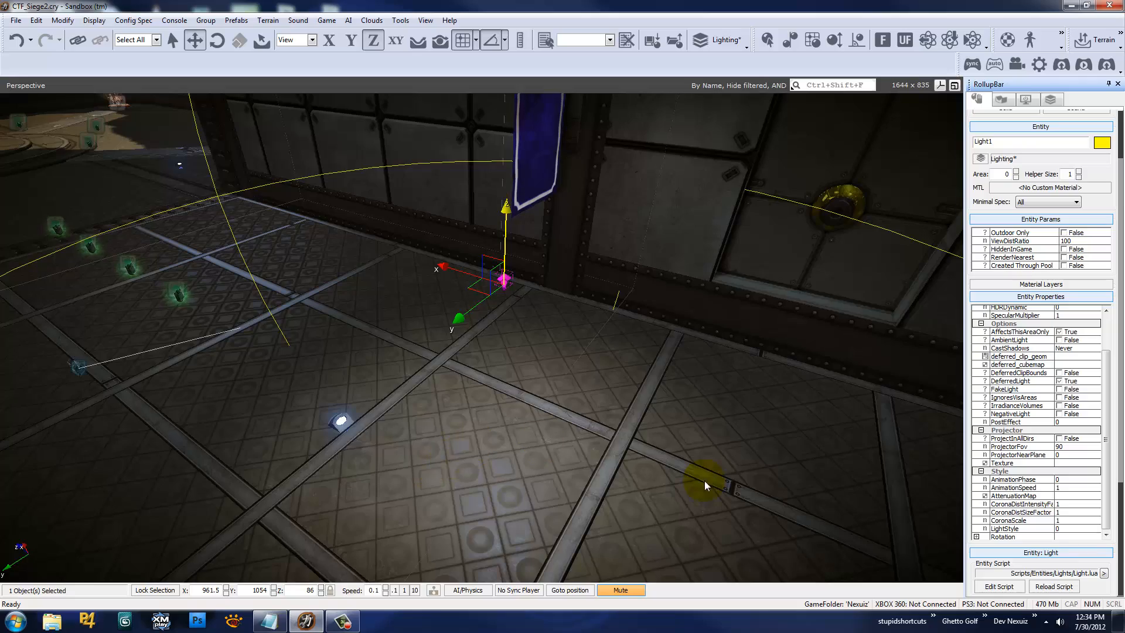
right_click_drag(589, 388, 589, 388)
key("w")
key("s")
key("w")
key("s")
key("w")
key("w")
key("s")
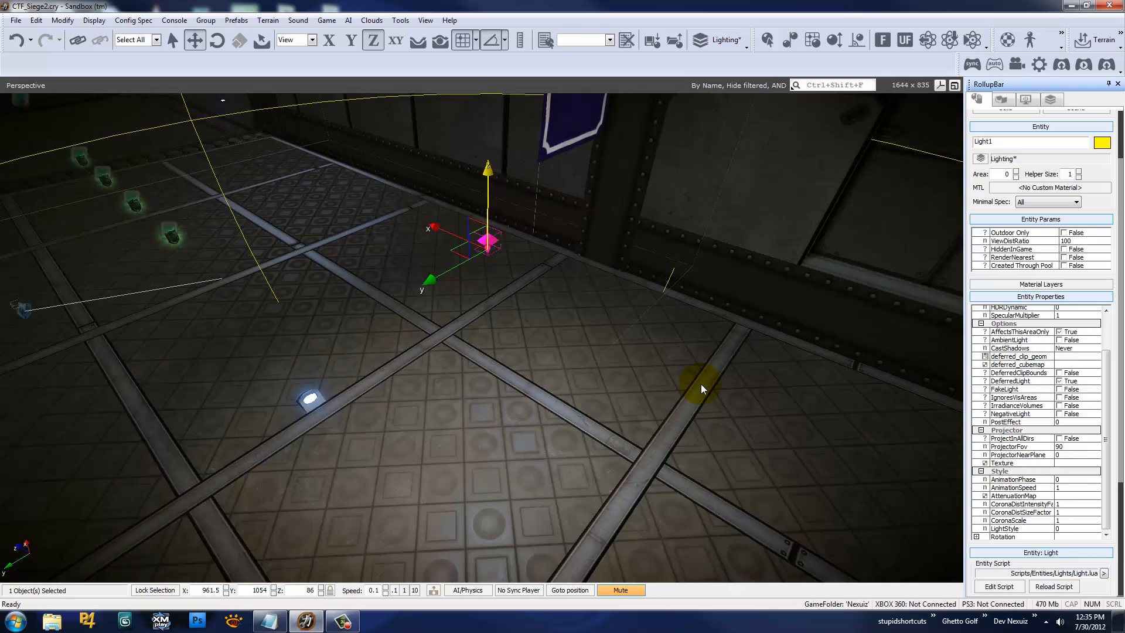
right_click_drag(701, 384, 701, 384)
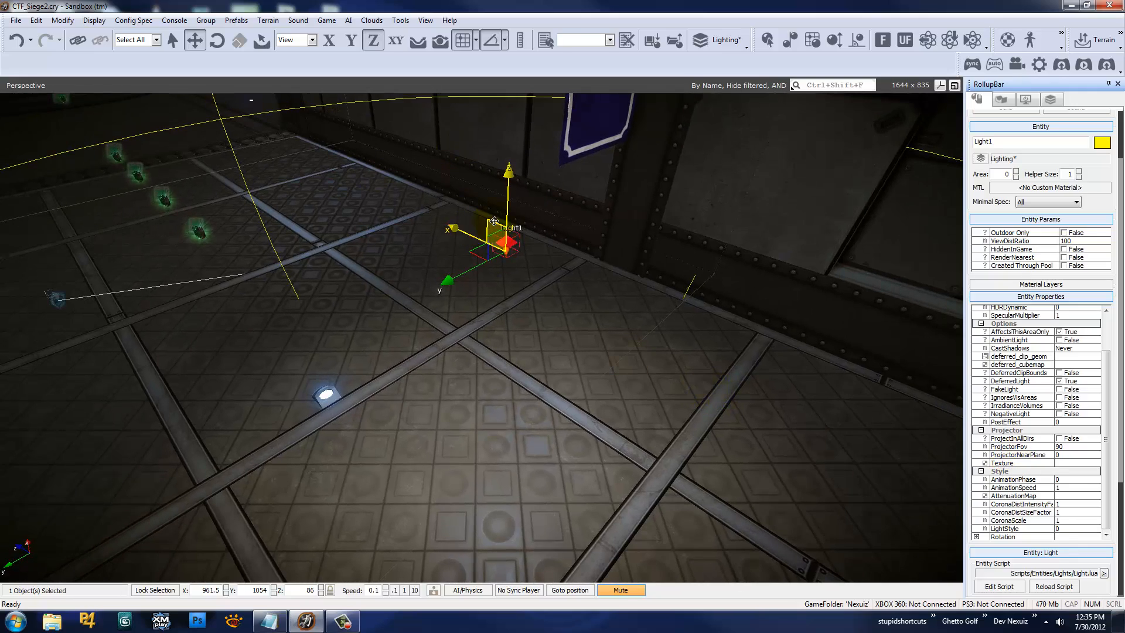
Shift the light in the XZ plane to X 962.75, Z 85.75
left_click_drag(494, 221, 432, 207)
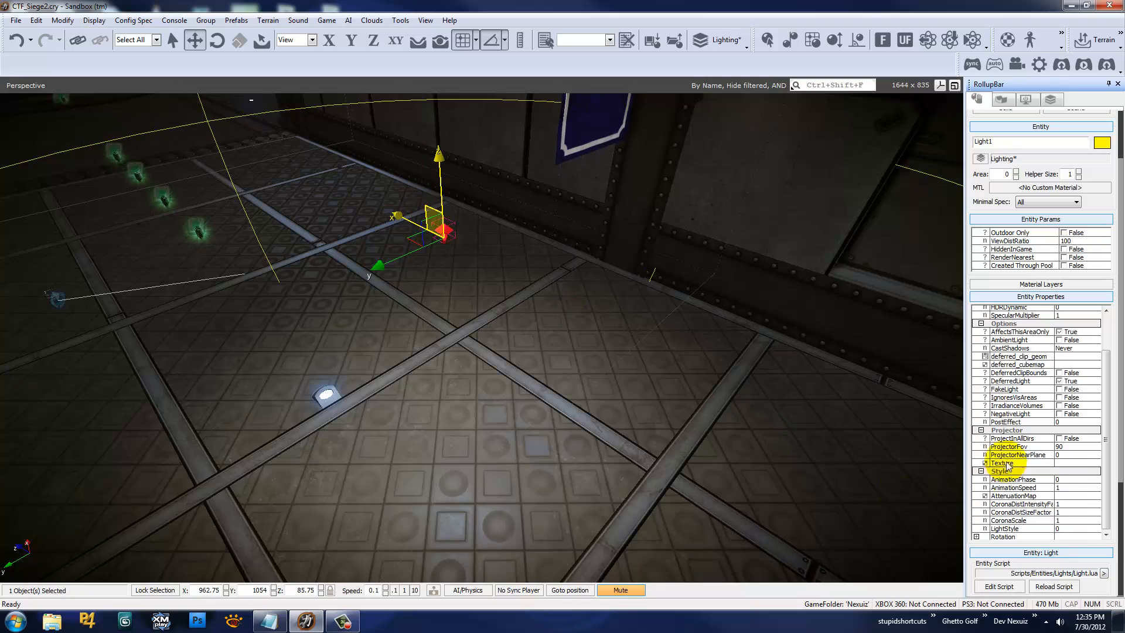
right_click_drag(664, 353, 664, 354)
key("w")
key("s")
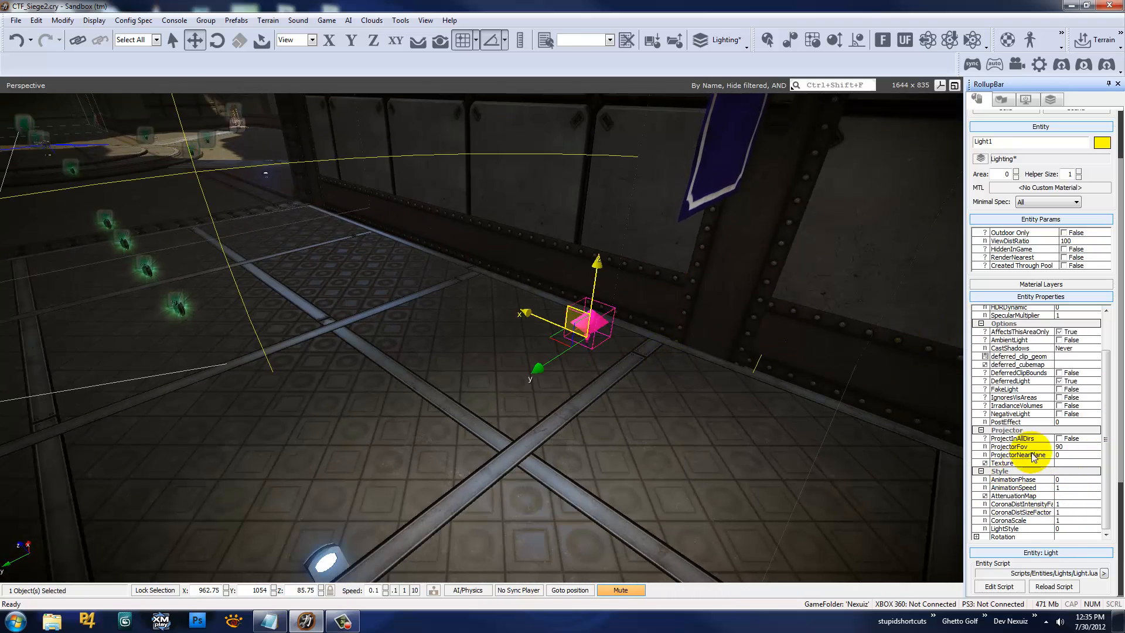
Browse for the light's projector texture in the CryTIFs folder inside objects/RED_ENVIRONMENT
left_click(1077, 447)
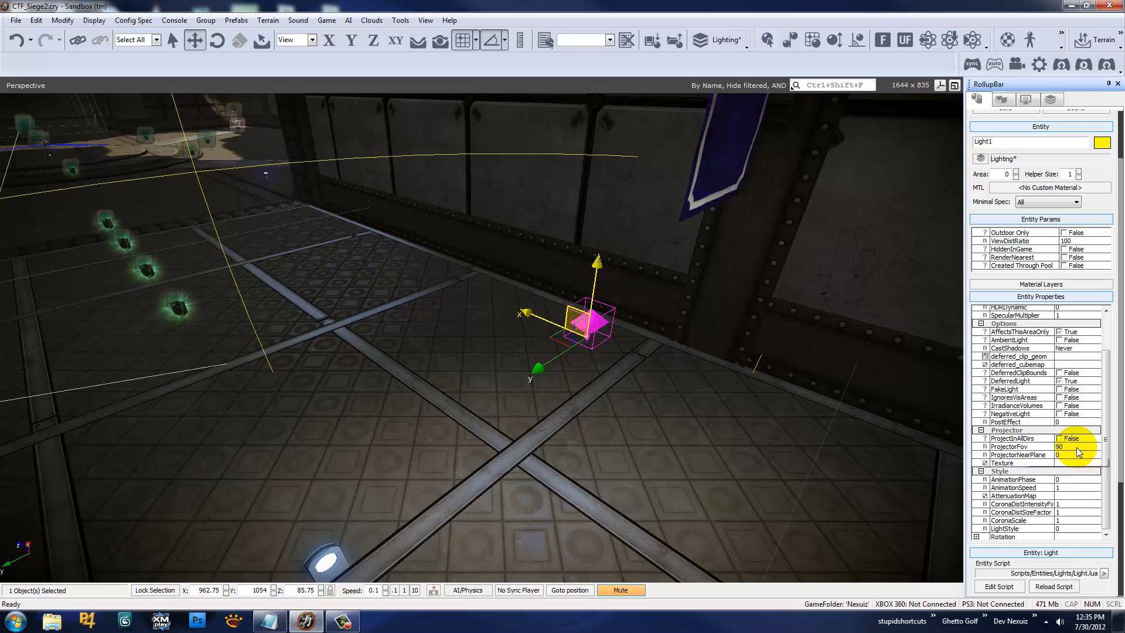
left_click(1005, 430)
left_click(1020, 464)
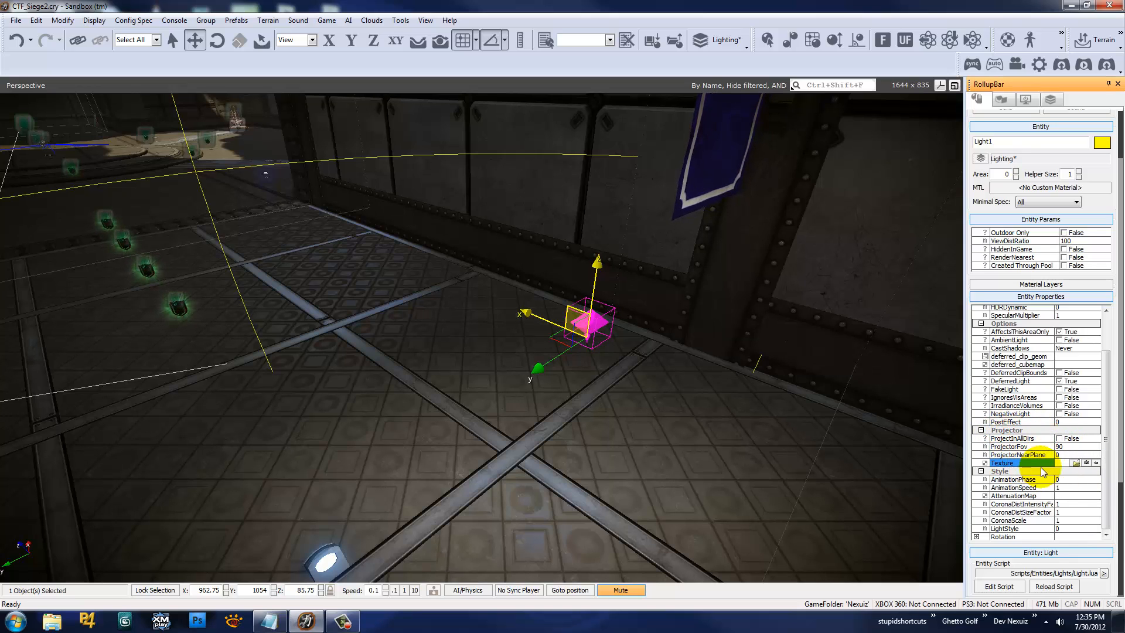
left_click(1075, 462)
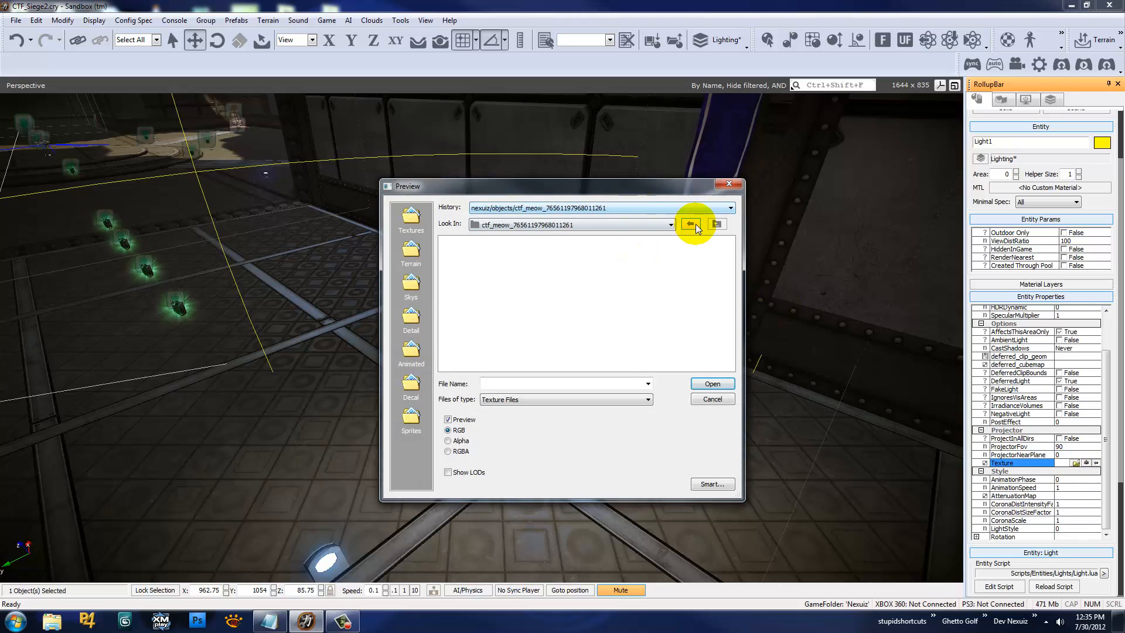
left_click(717, 224)
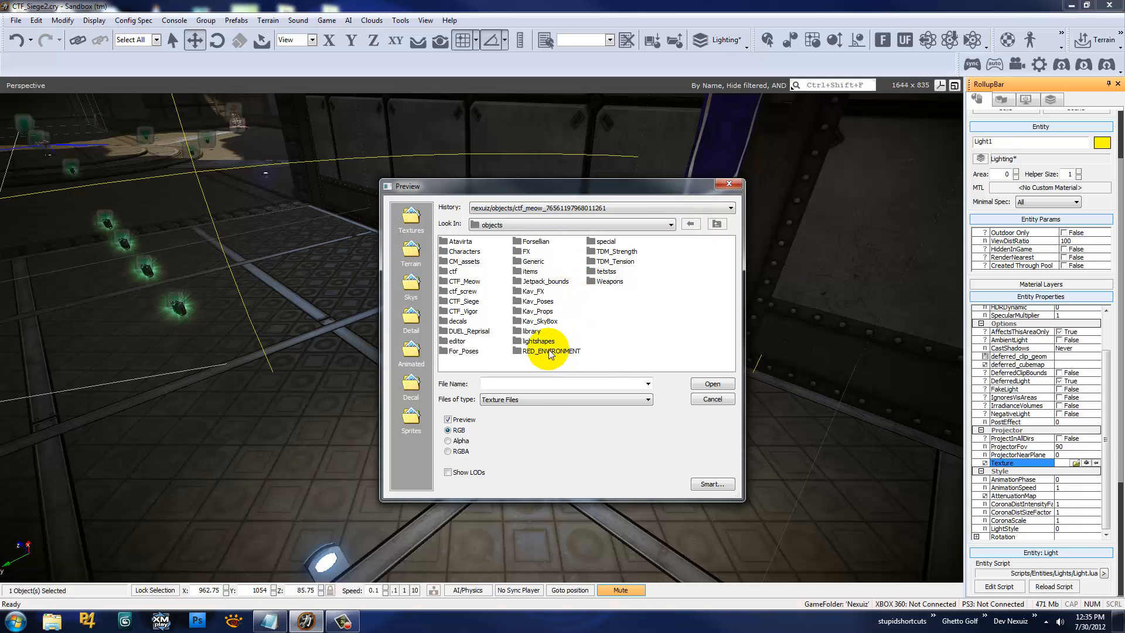
left_click(616, 347)
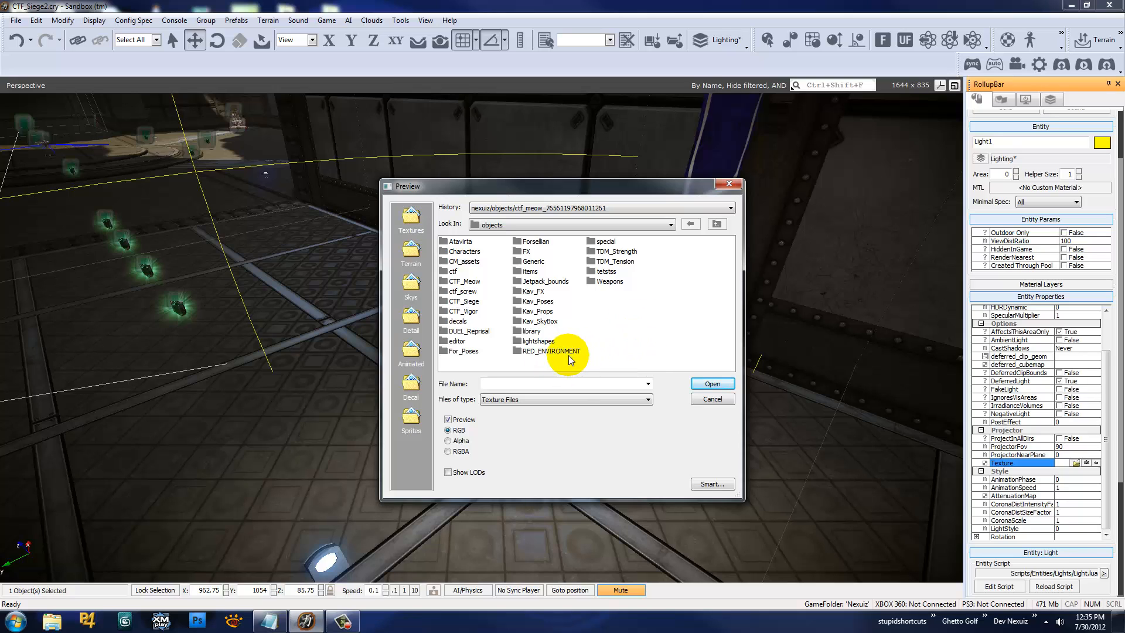
double_click(532, 351)
double_click(462, 242)
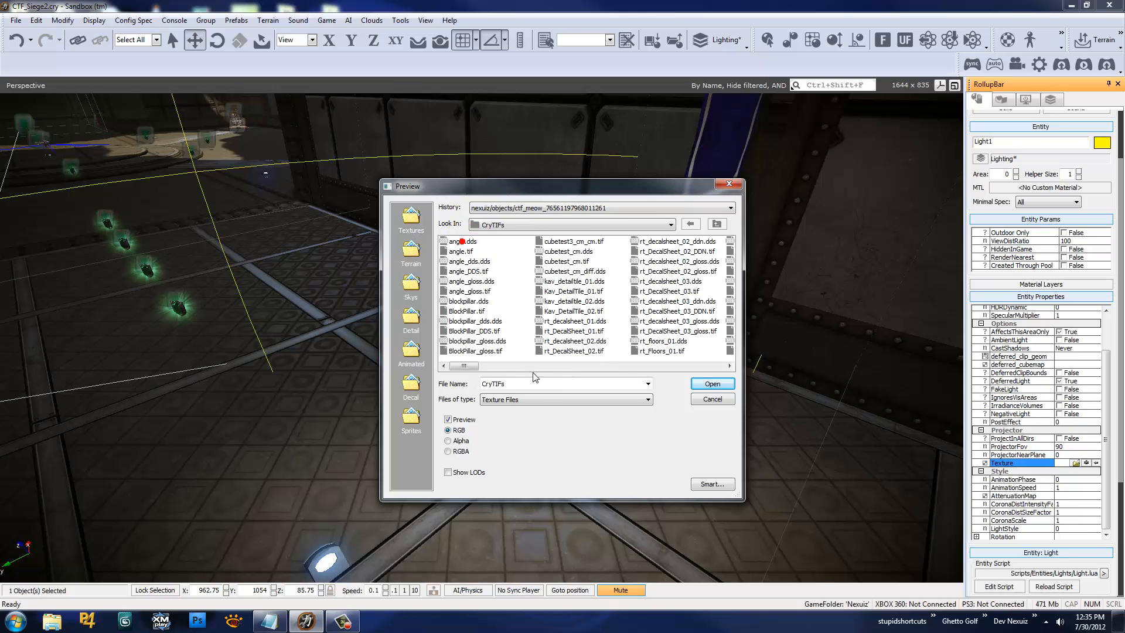
left_click_drag(470, 370, 732, 366)
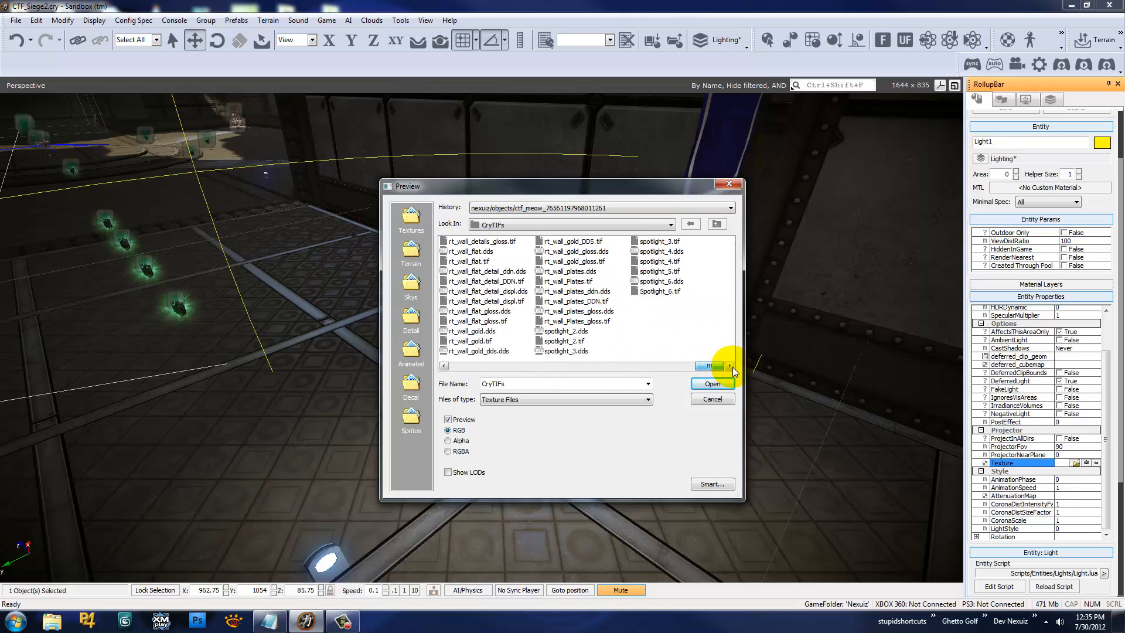
Preview the spotlight textures and assign spotlight_2.dds as the light's projector texture
left_click(564, 342)
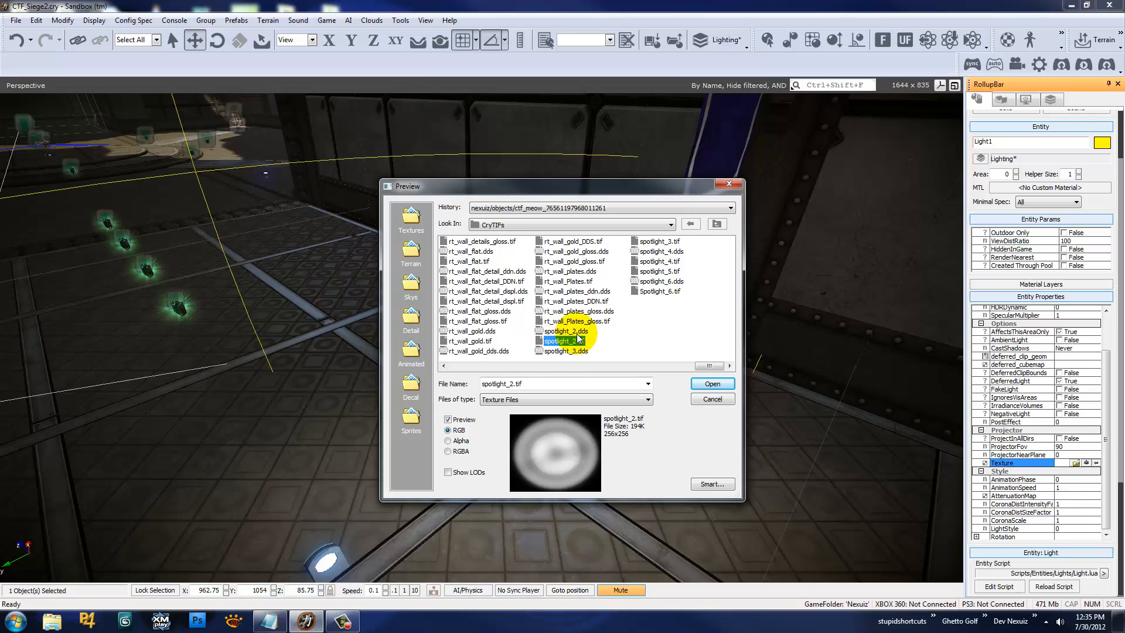
left_click(566, 332)
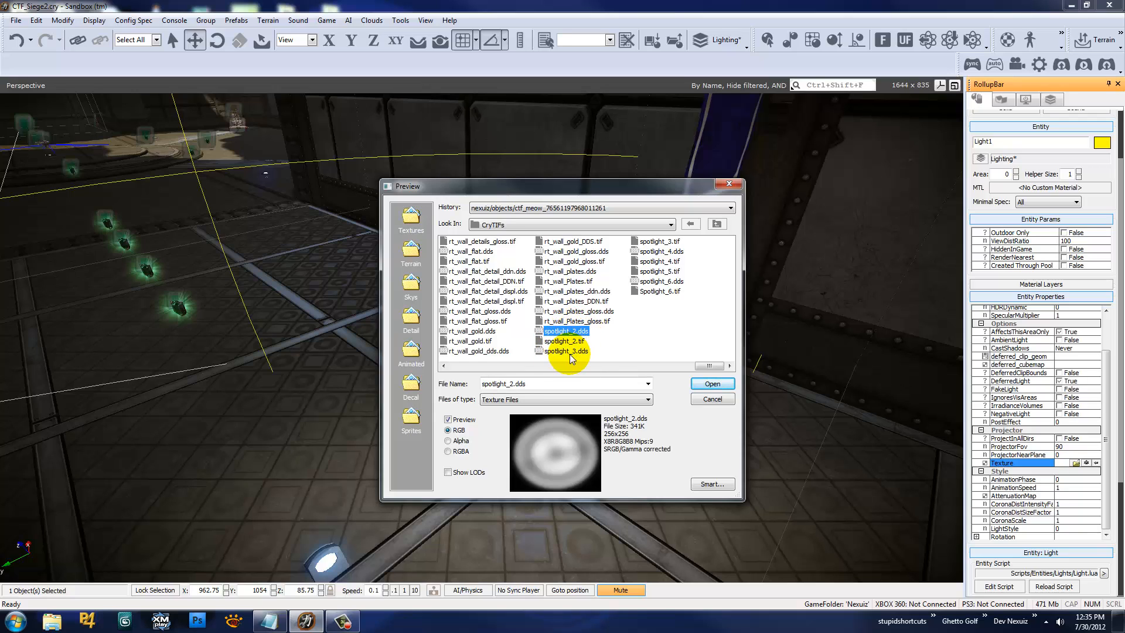
left_click(570, 351)
left_click(577, 332)
left_click(573, 350)
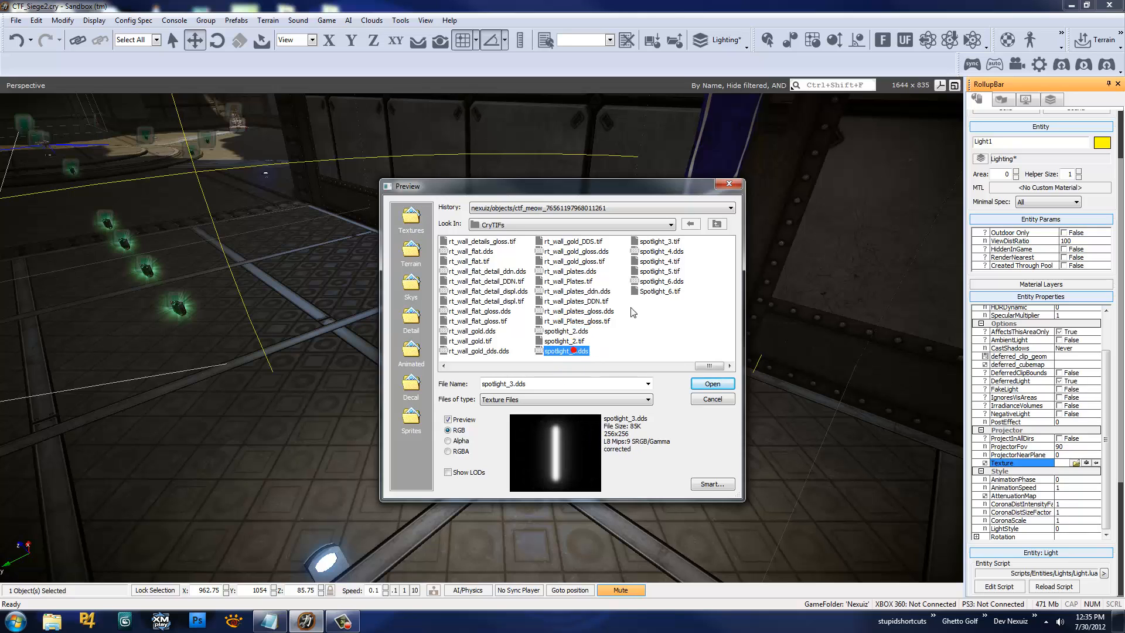
left_click(664, 252)
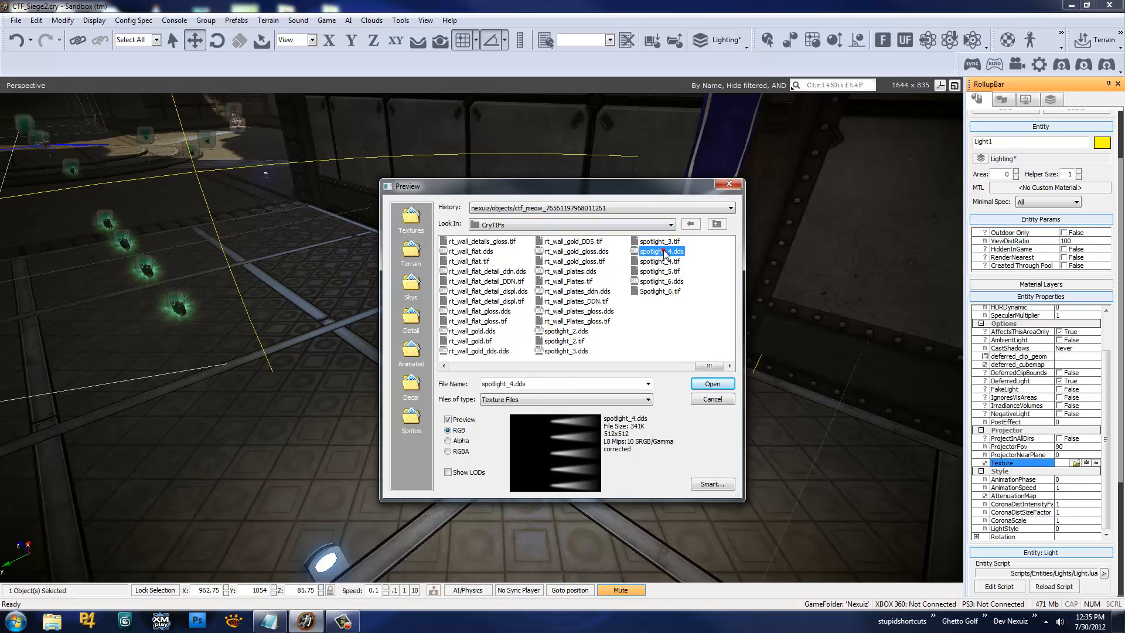
left_click(651, 282)
left_click(566, 351)
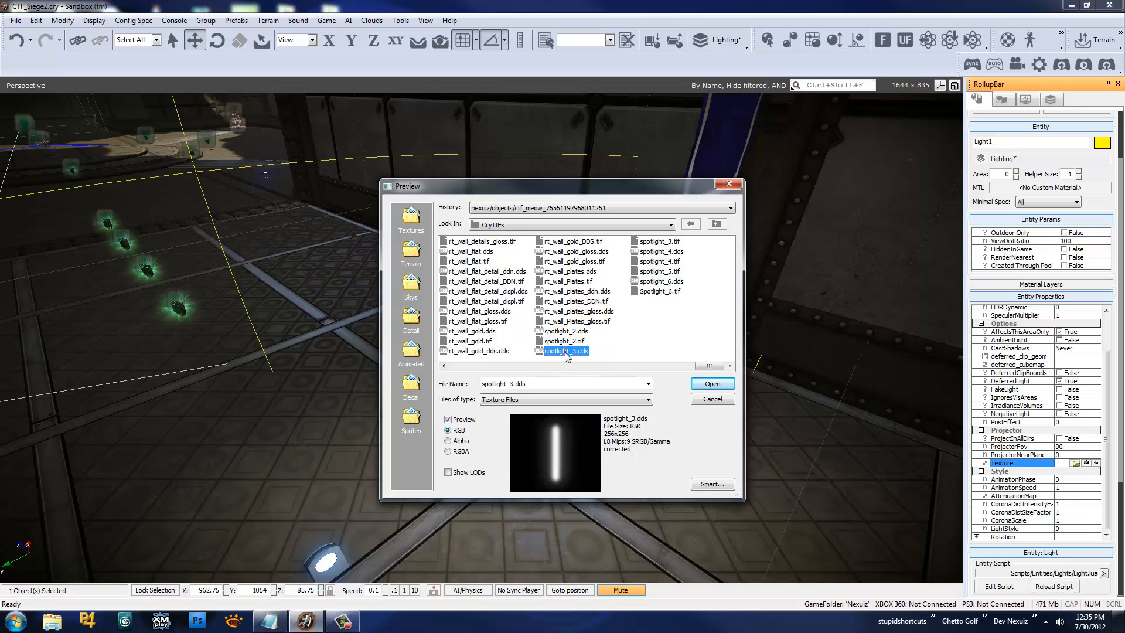
left_click(575, 332)
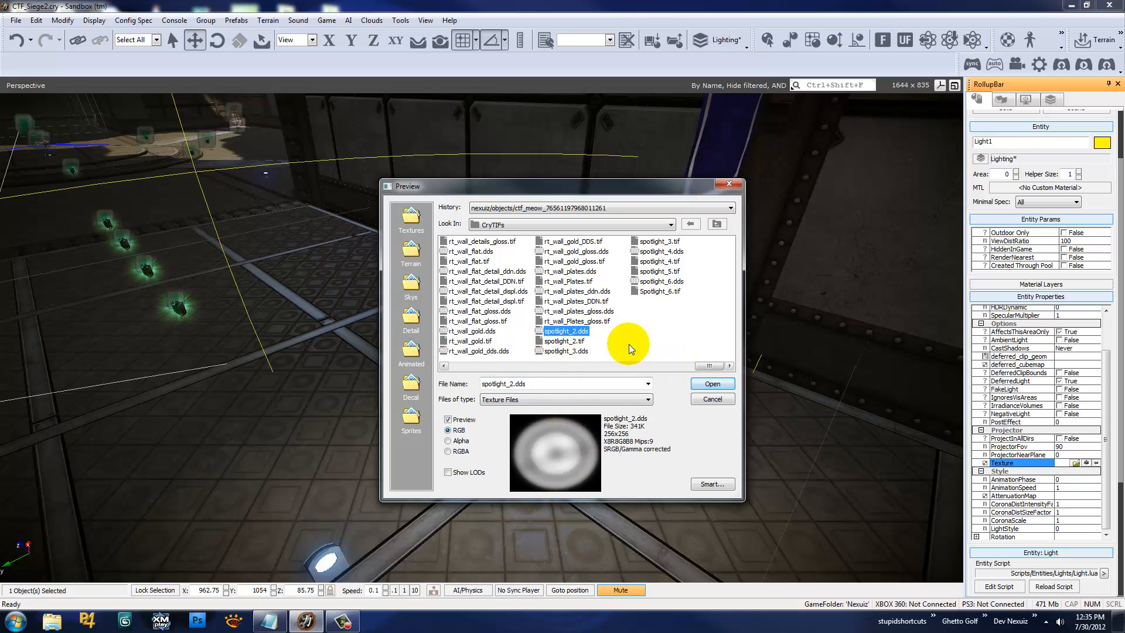
left_click(715, 385)
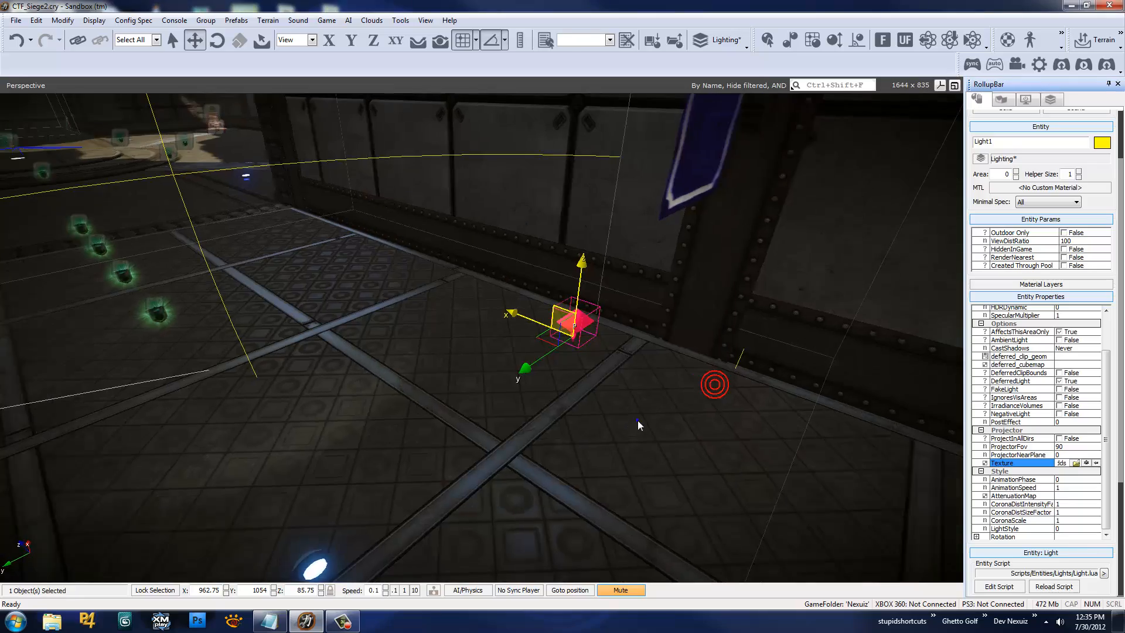
Shift the light in the XZ plane to X 963.25, Z 85.5
right_click_drag(637, 420, 434, 315)
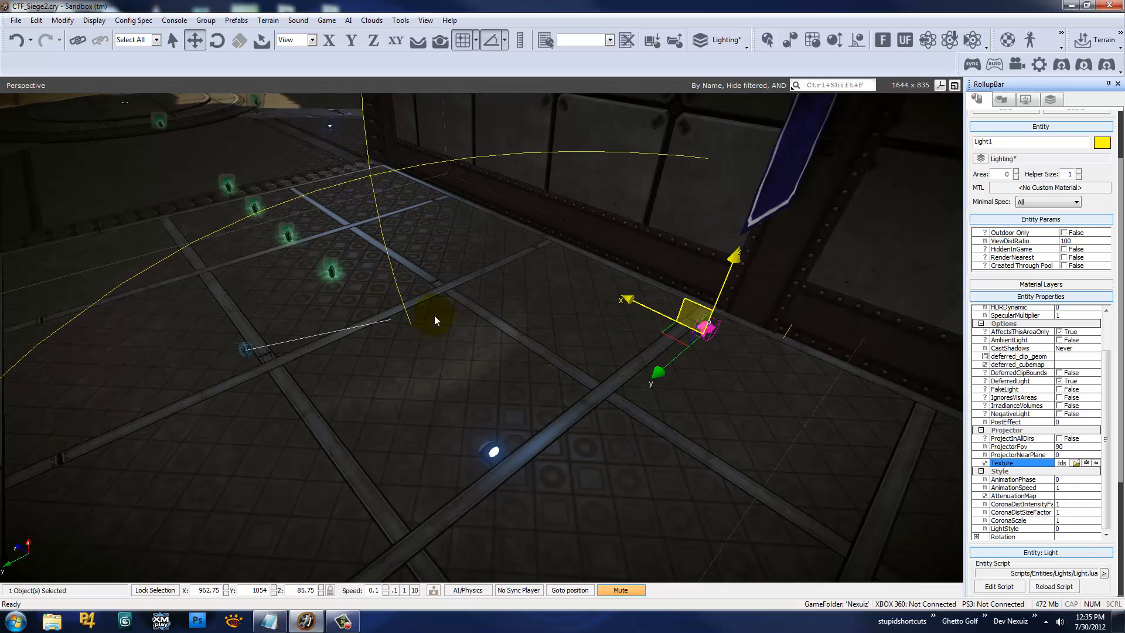
right_click_drag(532, 343, 567, 254)
mouse_move(562, 227)
left_mouse_down()
mouse_move(698, 380)
mouse_move(496, 302)
mouse_move(567, 299)
mouse_move(555, 208)
left_mouse_up()
right_click_drag(596, 322, 596, 322)
key("alt+Tab")
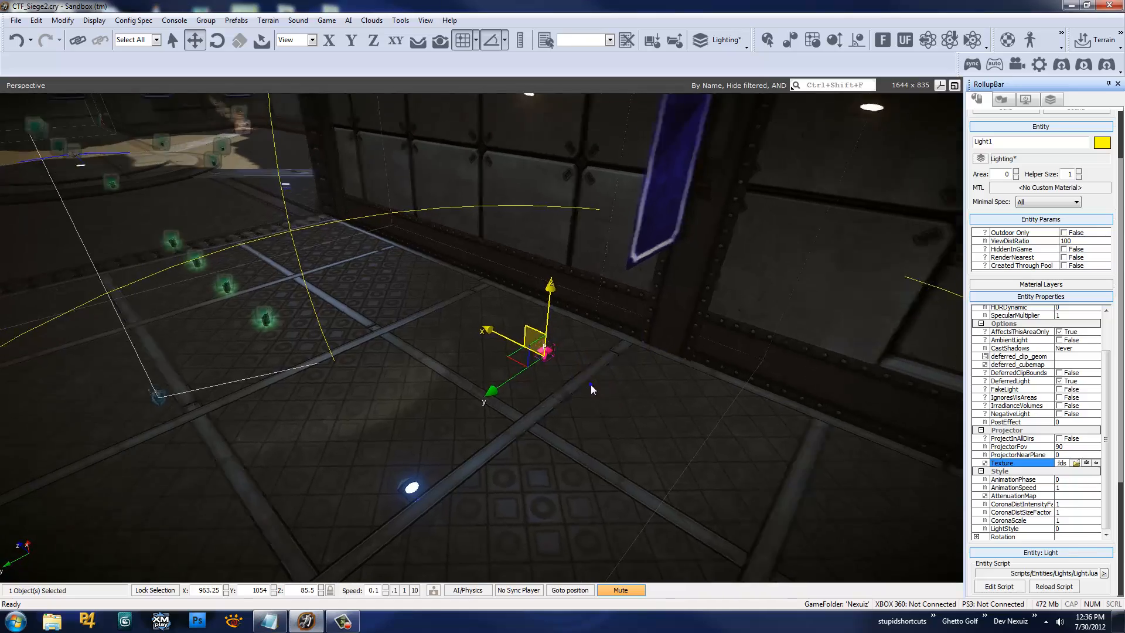
Rotate the light 90 degrees about its local Y axis to aim the projection at the floor
key("3")
right_click_drag(657, 373, 612, 382)
left_click_drag(489, 344, 489, 291)
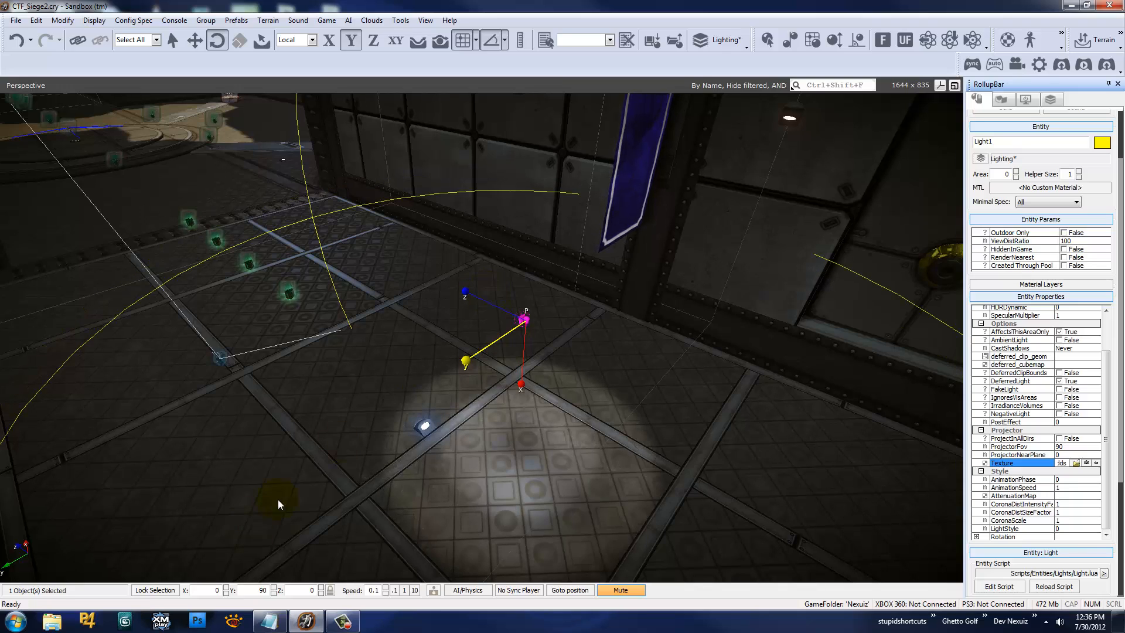
Move the light close to the corridor wall at X 967.5, Y 1045.75, Z 85
key("a")
right_click_drag(481, 355, 481, 355)
key("1")
right_click_drag(529, 325, 531, 328)
left_click_drag(467, 232, 550, 237)
key("w")
right_click_drag(555, 315, 387, 282)
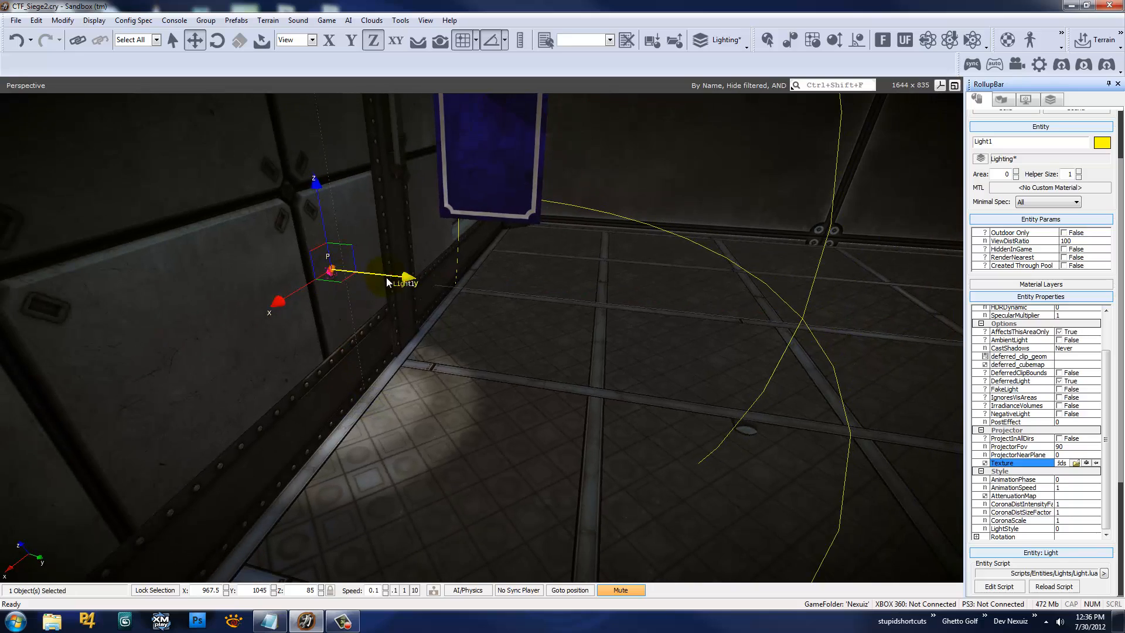
left_click_drag(386, 273, 419, 269)
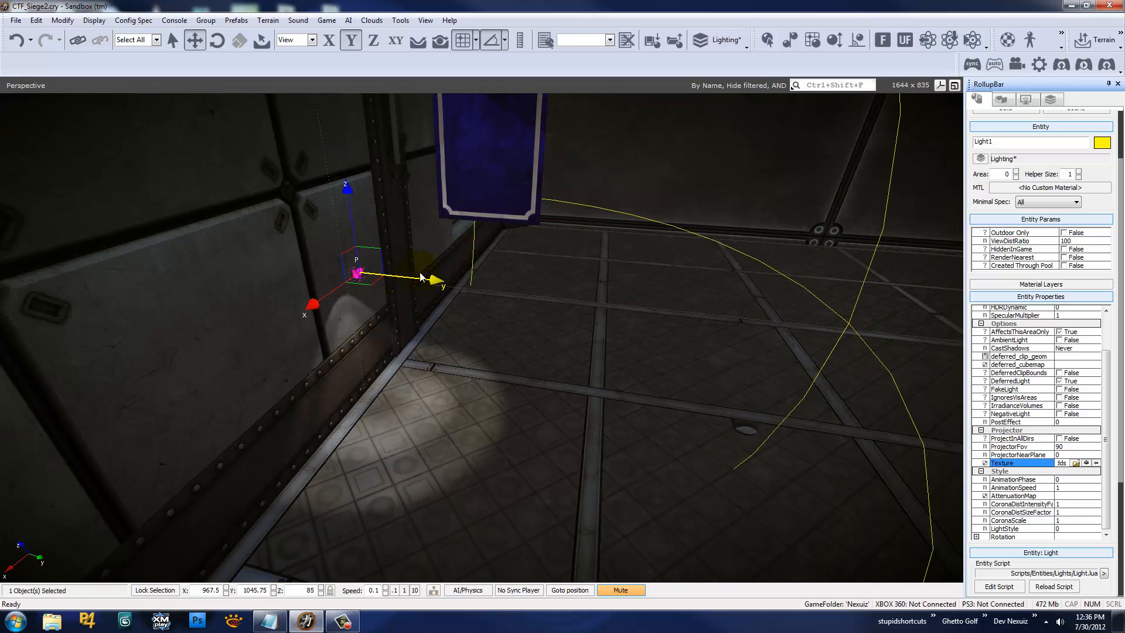
Set the light's ProjectorFov to 160
key("d")
right_click_drag(420, 274, 429, 277)
key("a")
key("s")
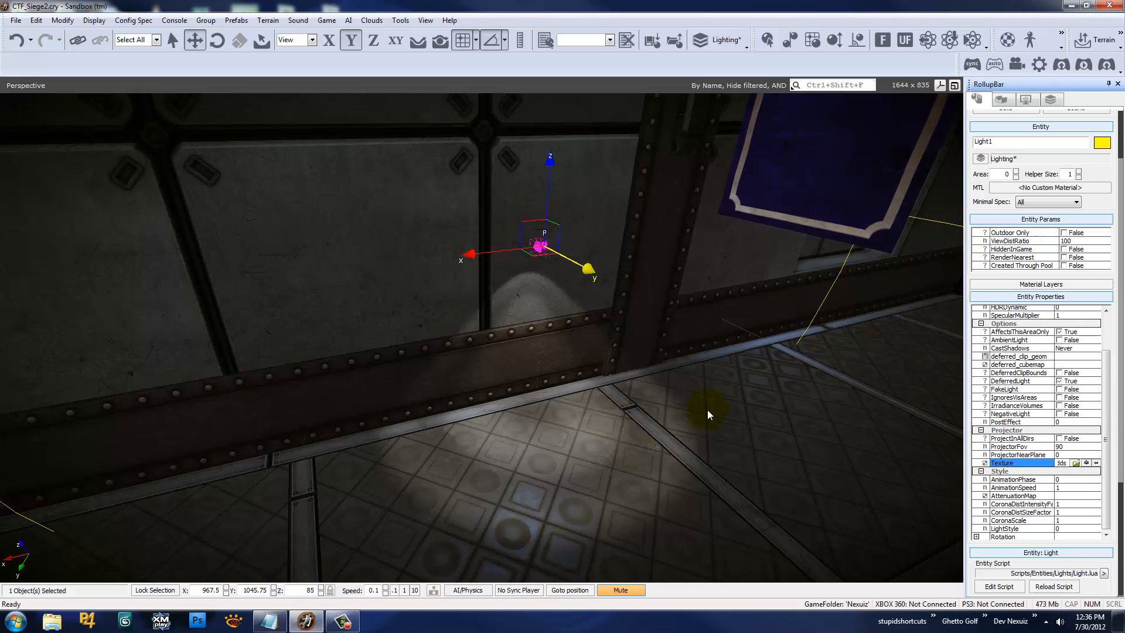
right_click_drag(708, 409, 725, 420)
left_click(1028, 447)
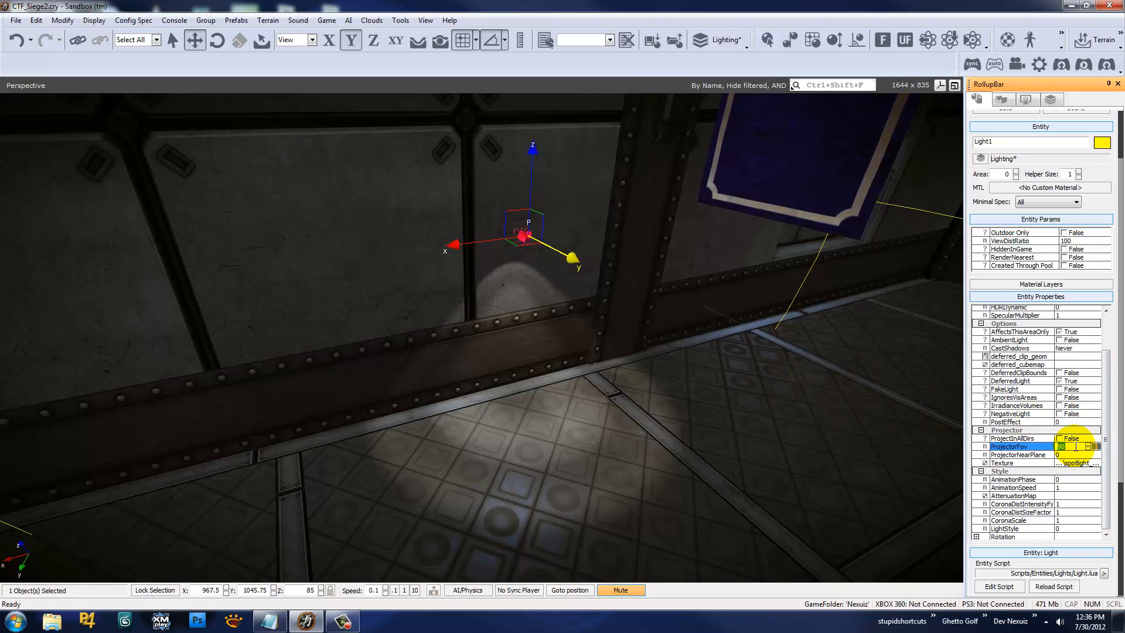
type("0")
Place the light on the corridor floor at X 965.25, Y 1050.25 and raise it along the Z axis
key("s")
right_click_drag(798, 363, 547, 391)
left_click(546, 392, "ctrl+shift")
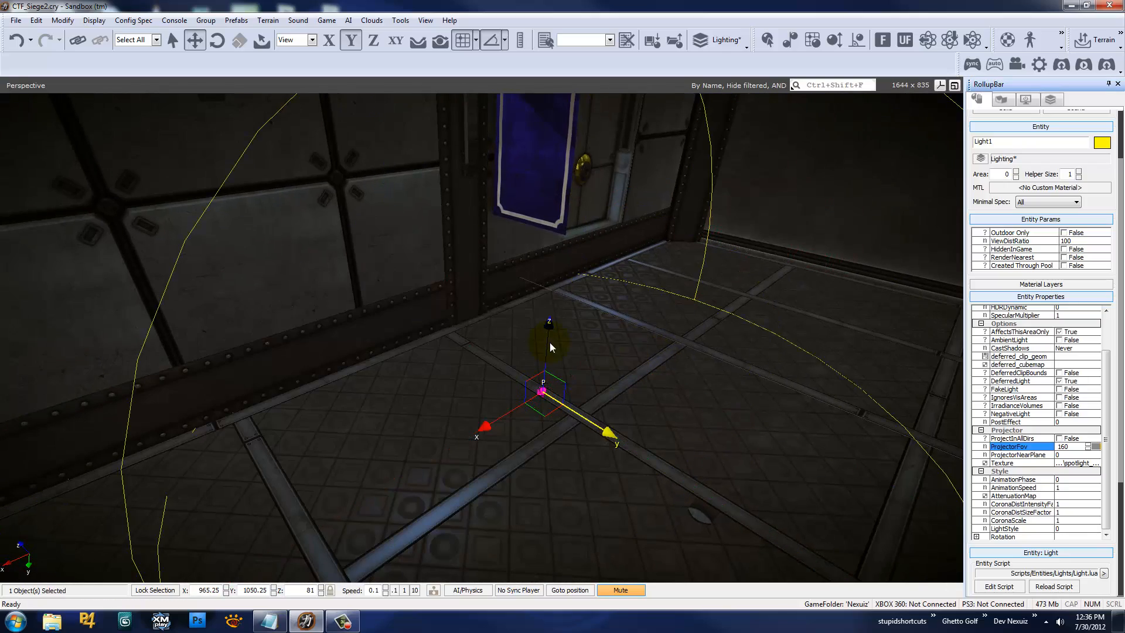
left_click_drag(549, 342, 616, 95)
right_click_drag(531, 281, 609, 269)
key("a")
left_click_drag(690, 271, 560, 267)
Snap the light onto the plain side wall and offset it along X to X 949, Y 1057, Z 88.5
right_click_drag(559, 267, 580, 289)
key("w")
left_click(531, 351, "ctrl+shift")
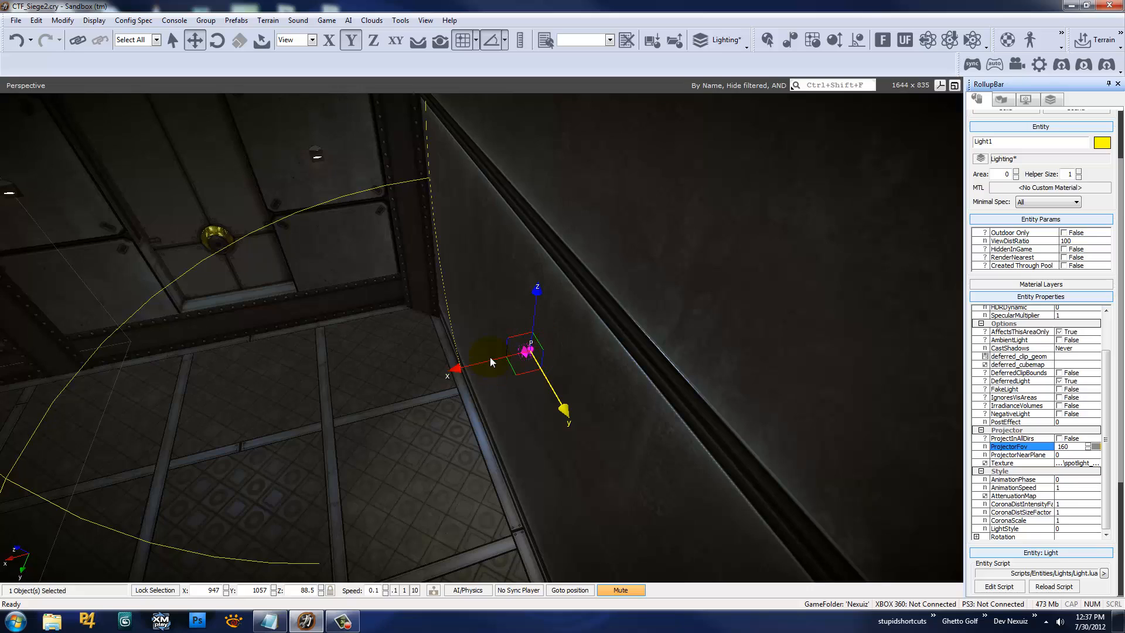
left_click_drag(490, 357, 431, 354)
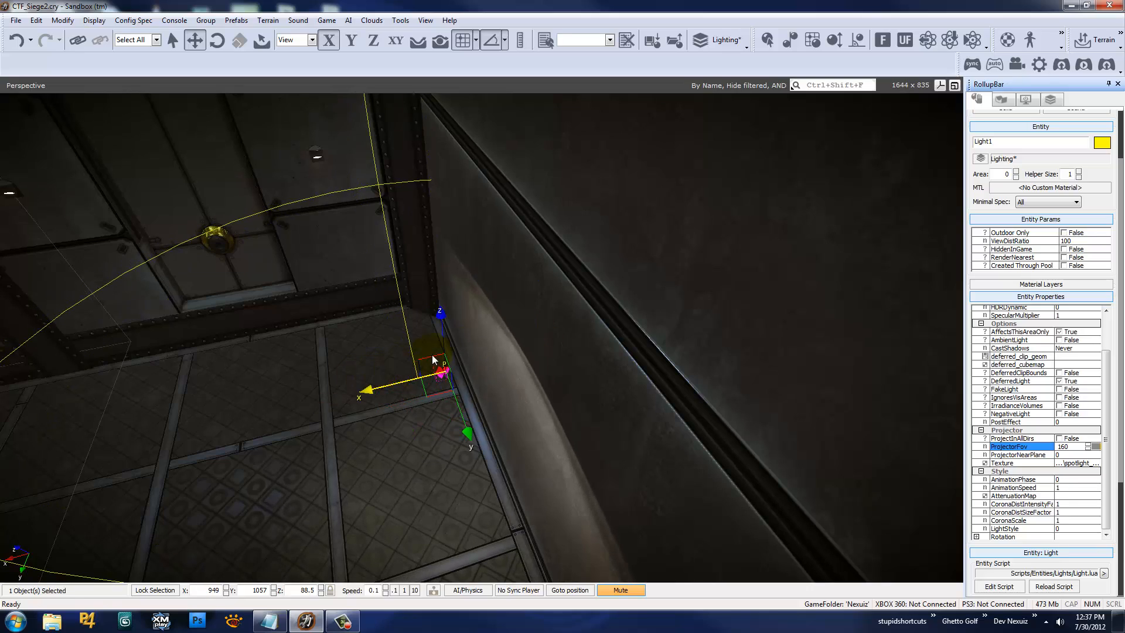
Increase the light's Radius to about 27.83
right_click_drag(456, 347, 456, 347)
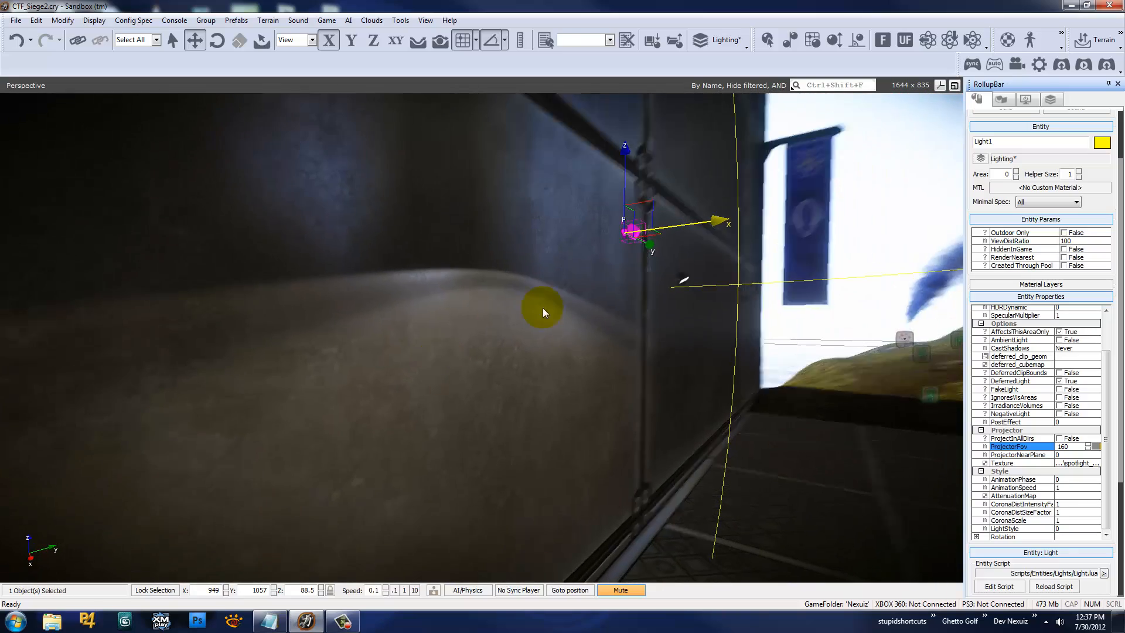
left_click(689, 222)
left_click(622, 231)
right_click_drag(622, 231, 698, 292)
key("s")
left_click(1085, 390)
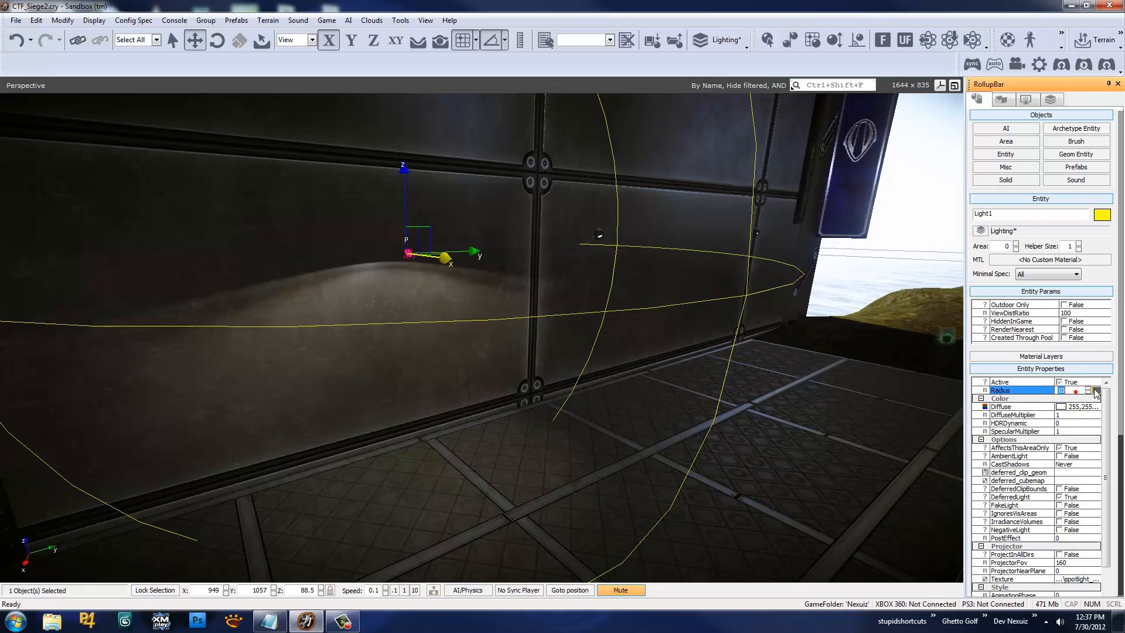
left_click_drag(1087, 392, 1074, 151)
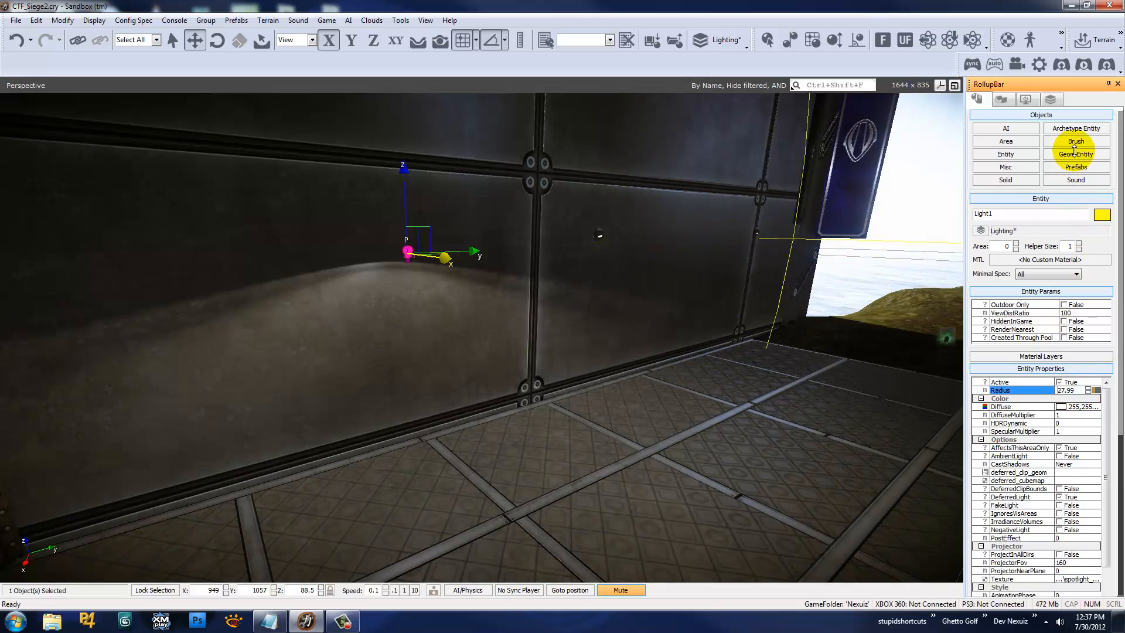
Examine the wide projection on the side wall, floor and door, along with the light's projector Texture property
right_click_drag(662, 271, 641, 292, "shift")
key("s")
key("s")
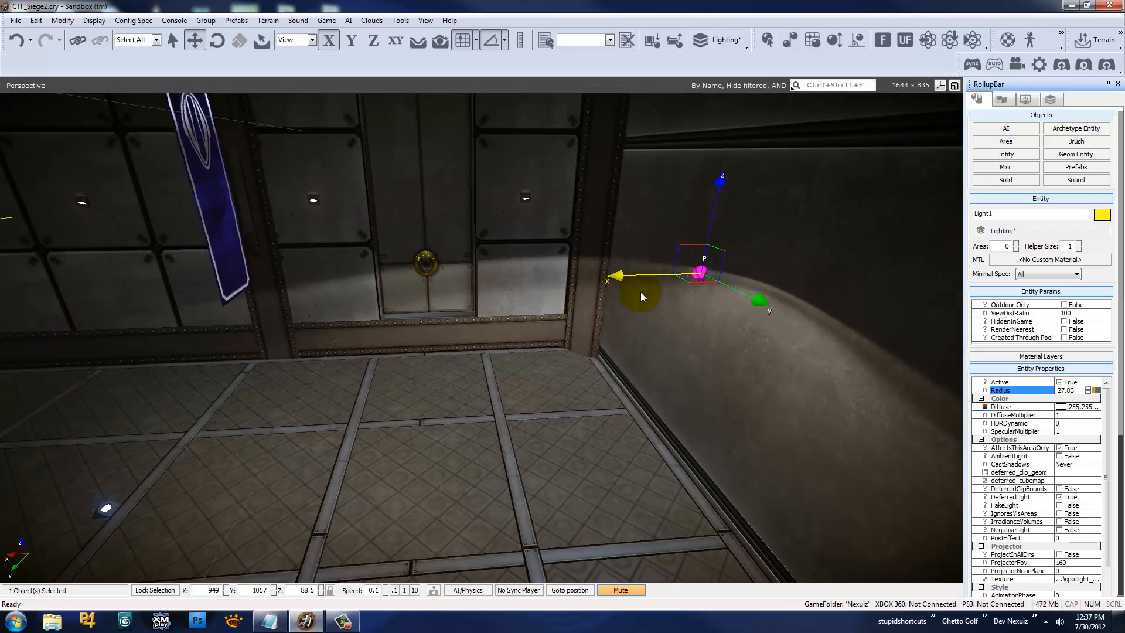
key("w")
right_click_drag(571, 316, 576, 321, "shift")
key("s")
key("s")
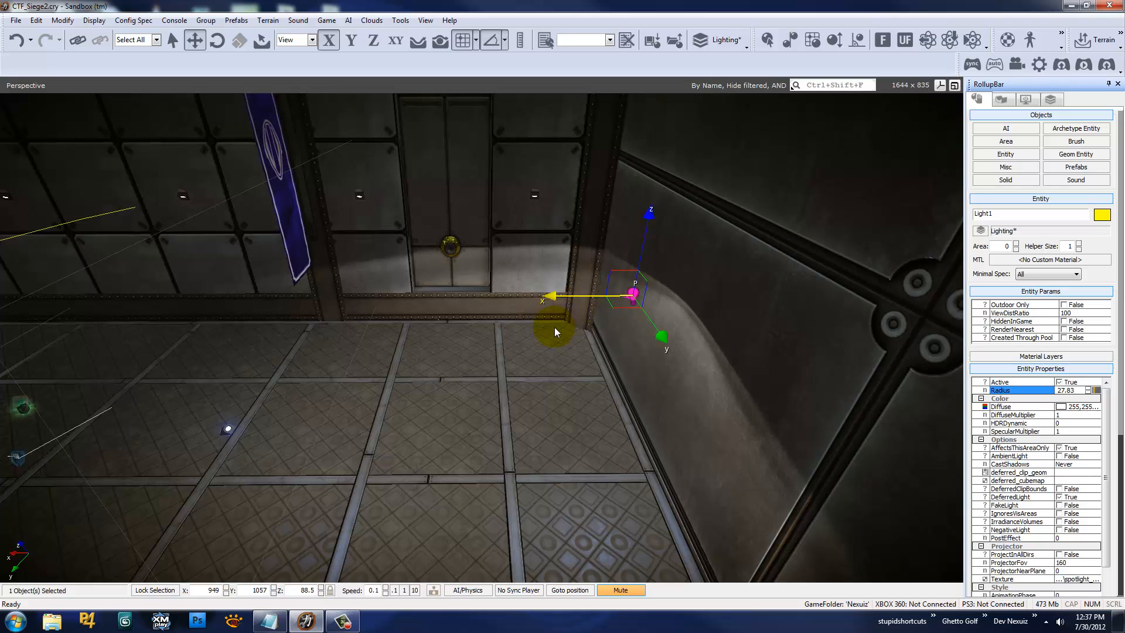
left_click(1062, 579)
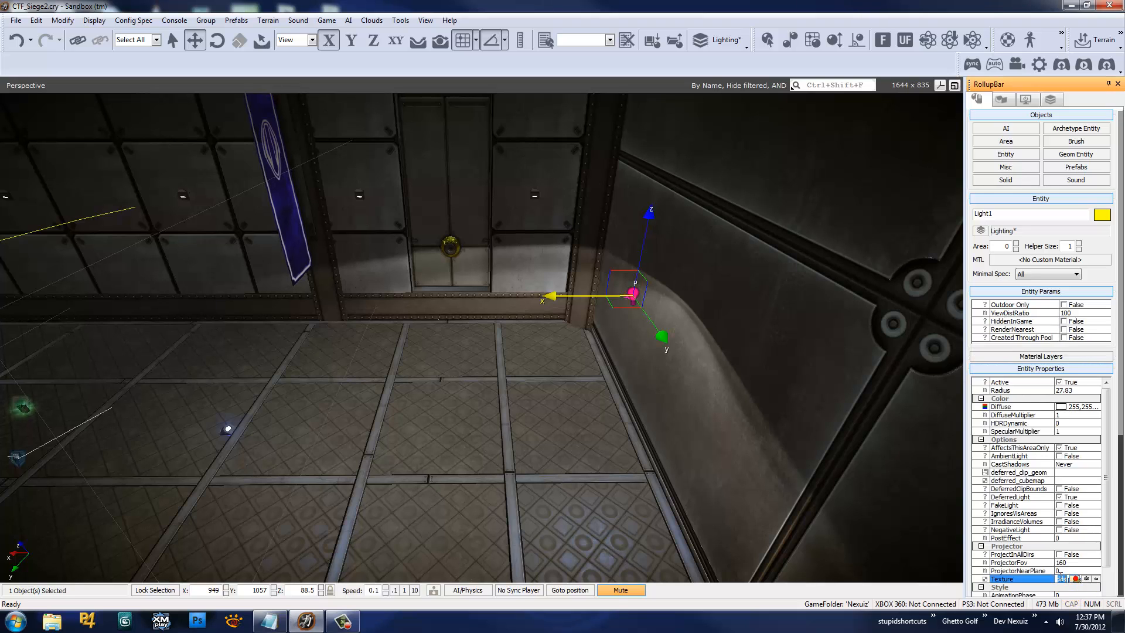
mouse_move(990, 584)
scroll(823, 328, "up", 2)
Change the light's Diffuse color to a light red, RGB 254, 65, 69
double_click(1054, 406)
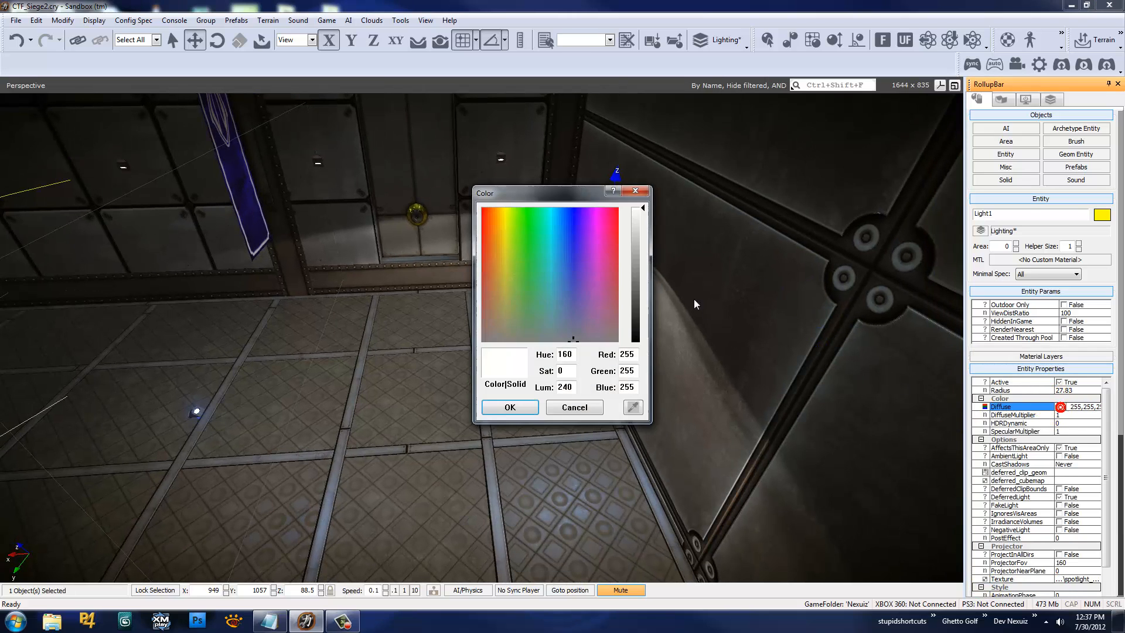
left_click_drag(574, 192, 305, 160)
left_click(256, 256)
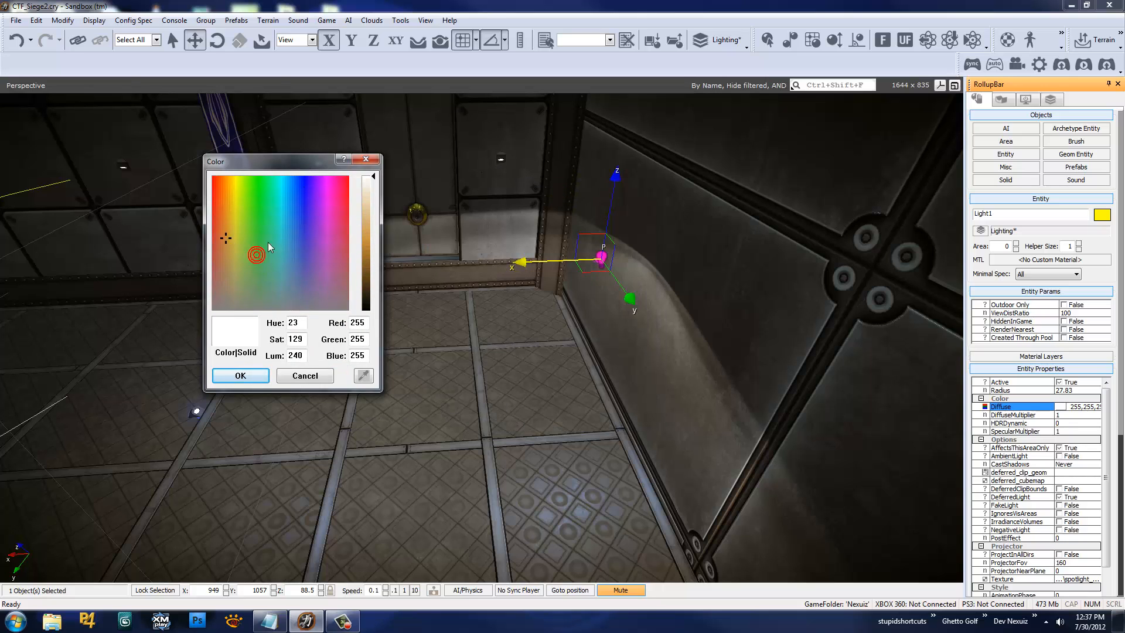
left_click(372, 227)
left_click_drag(324, 220, 213, 186)
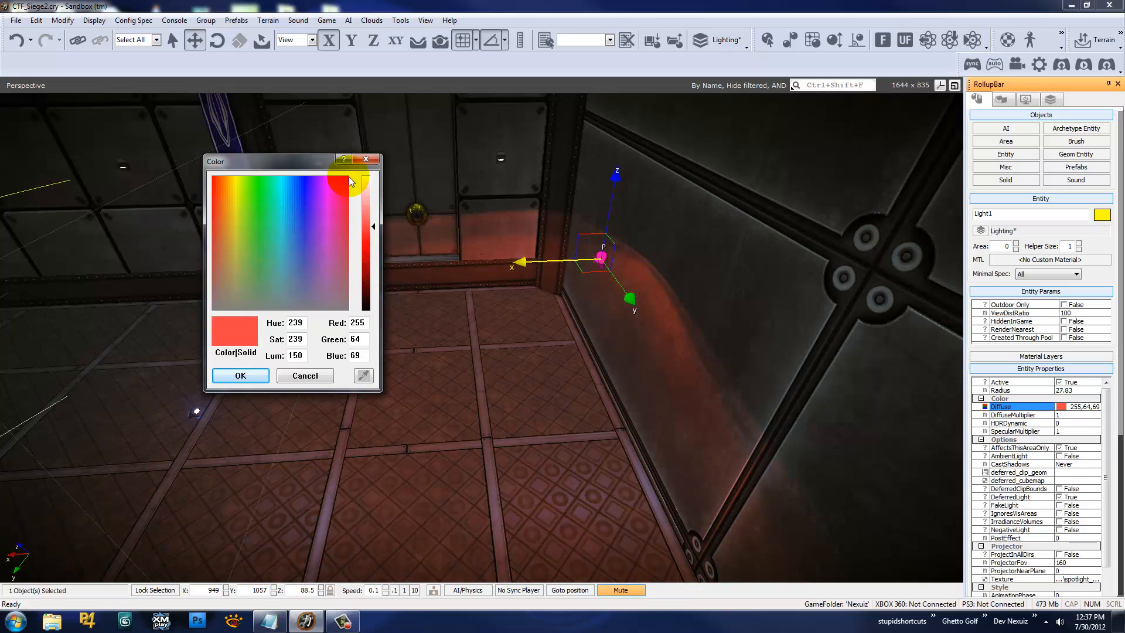
left_click_drag(349, 177, 349, 177)
left_click(234, 378)
Move the light away from the side wall along X to X 953
right_click_drag(319, 404, 319, 403)
key("w")
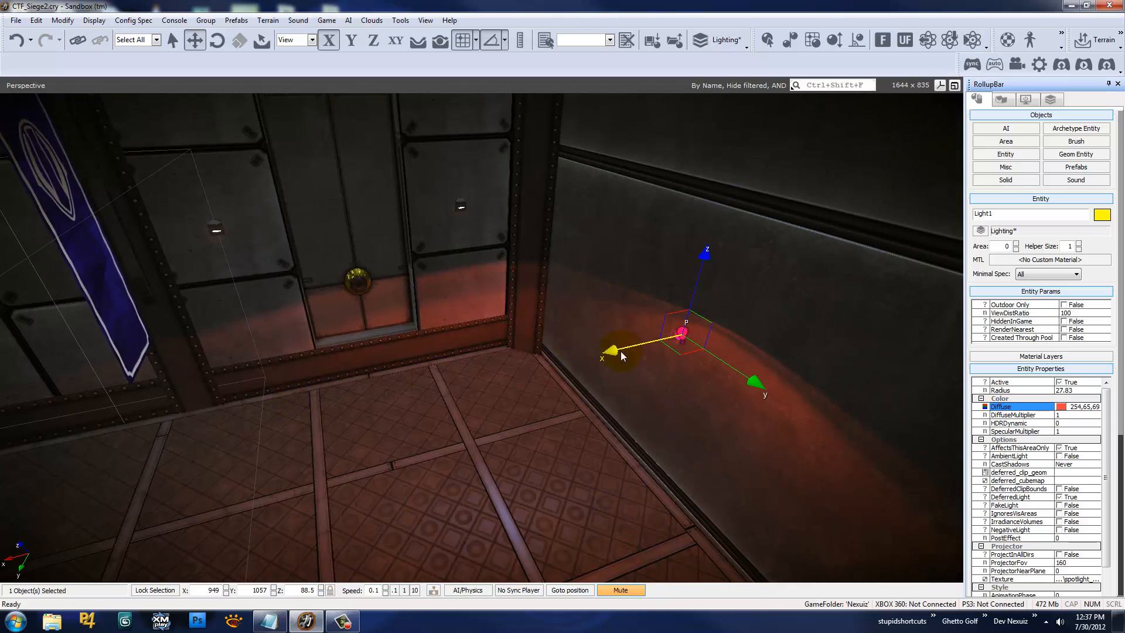
left_click_drag(617, 351, 472, 382)
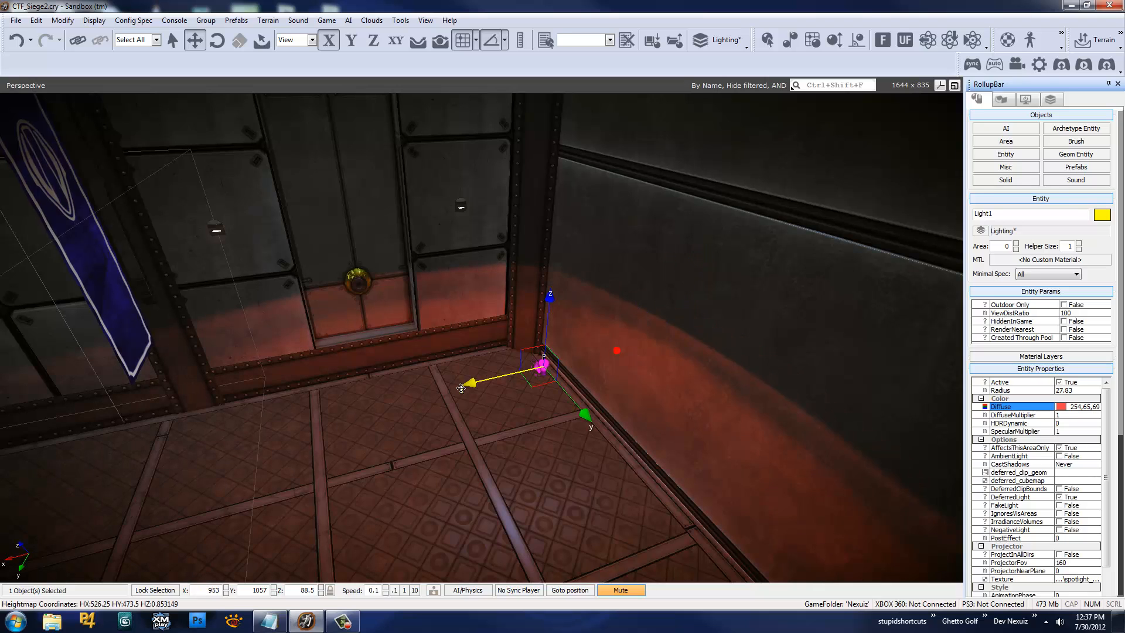
Change the light's Diffuse color to white, RGB 255, 255, 255
left_click(1062, 406)
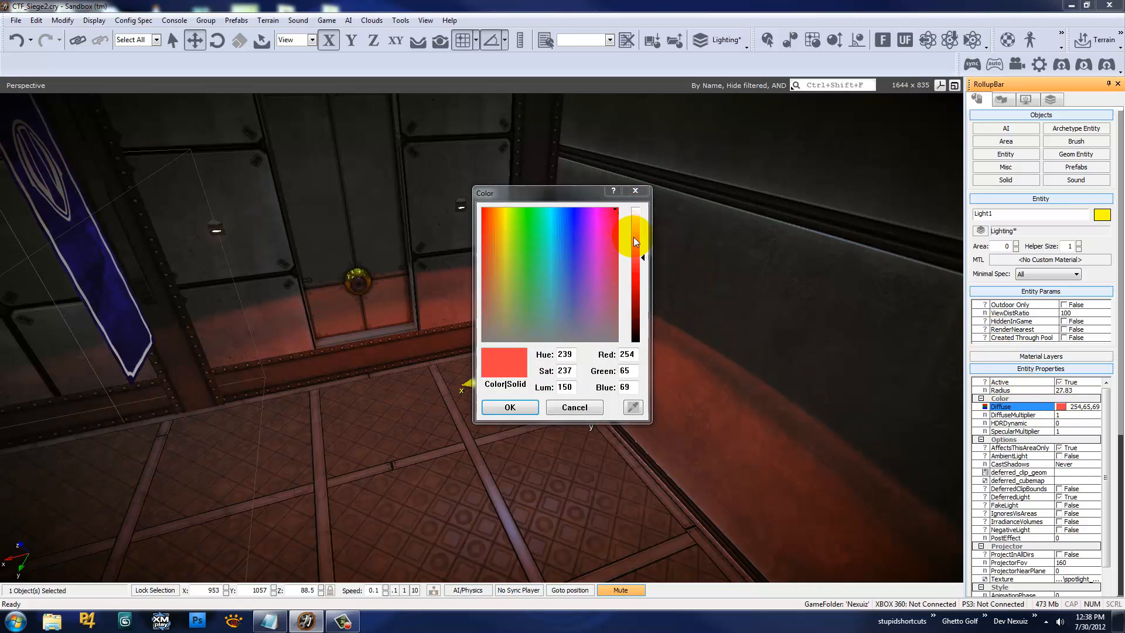
left_click_drag(634, 241, 637, 208)
left_click(520, 409)
right_click_drag(567, 417, 565, 417)
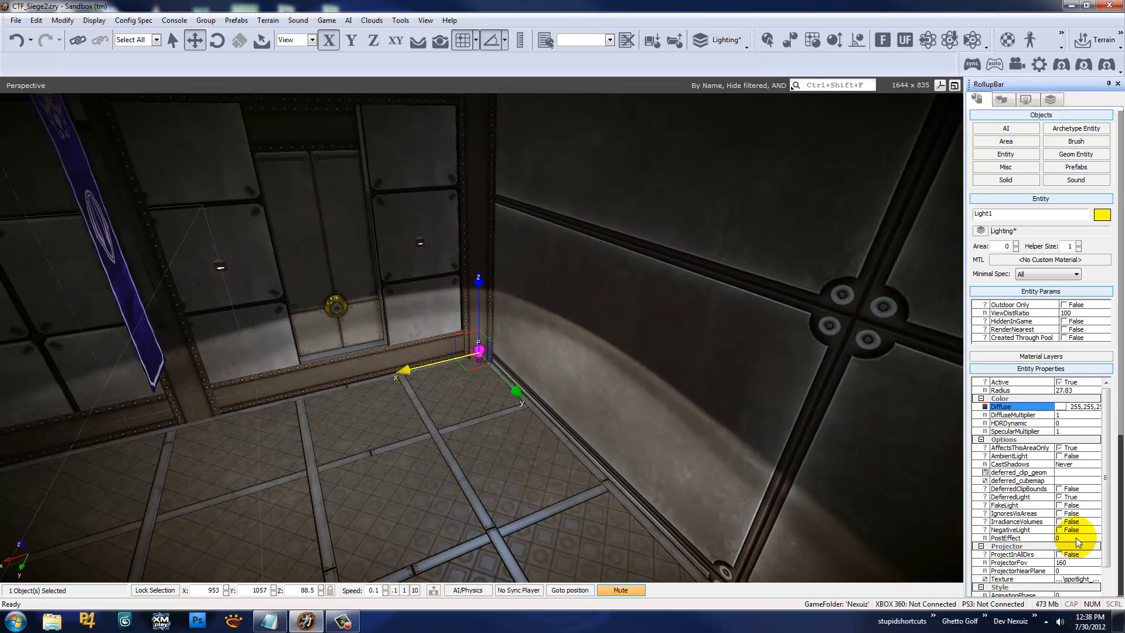
Preview the light's projector texture, and replace it with rt_wall_flat_gloss.tif from the crytifs folder
right_click(1085, 577)
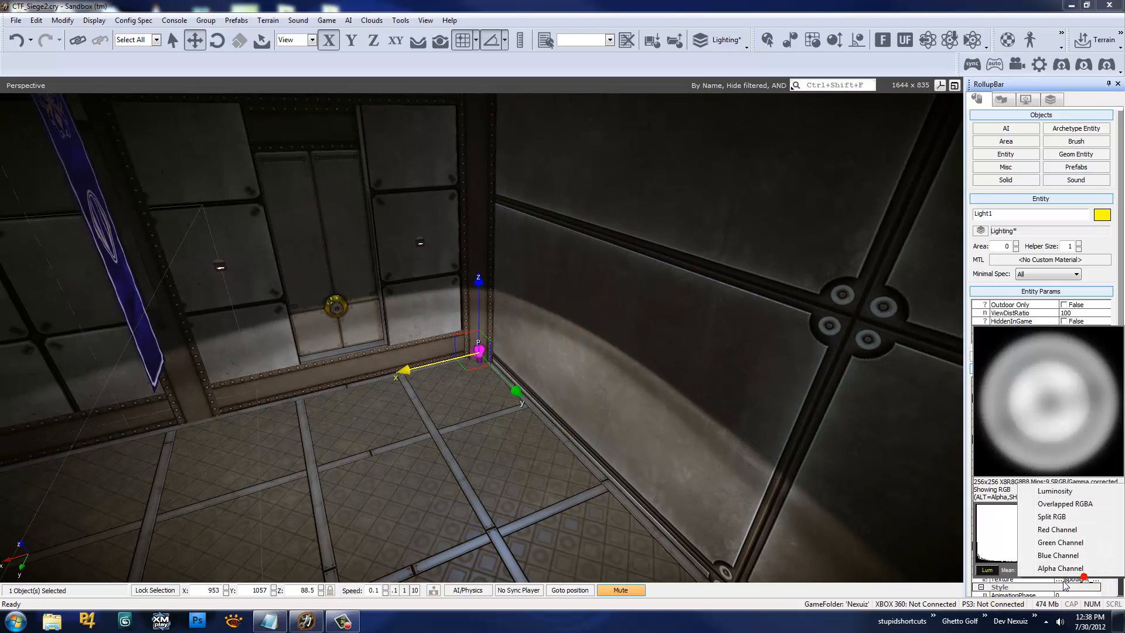
left_click(986, 586)
left_click(1077, 578)
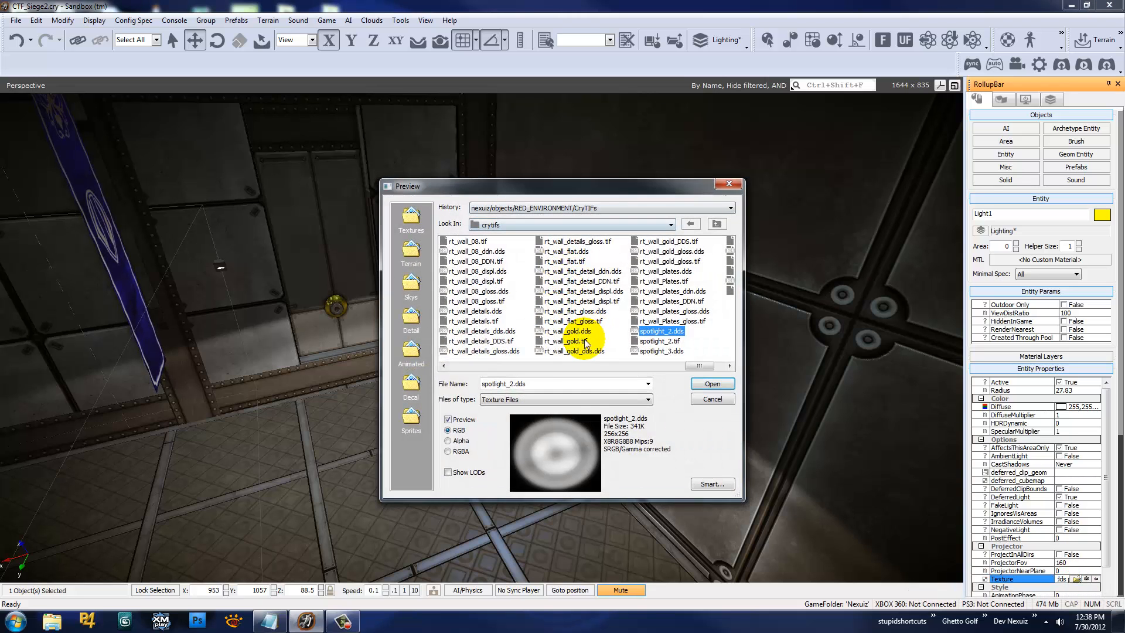
left_click(575, 321)
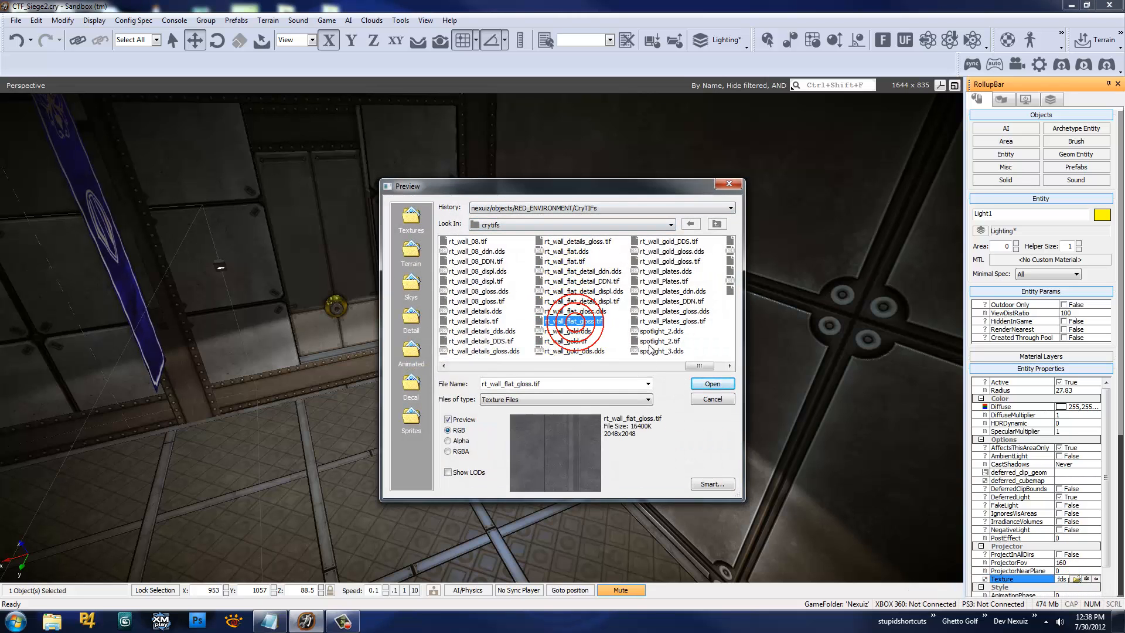
left_click(701, 387)
right_click_drag(730, 379, 595, 217)
Move the light in the XZ plane to X 958.25, Z 90
left_click_drag(584, 265, 328, 182)
right_click_drag(328, 182, 524, 266)
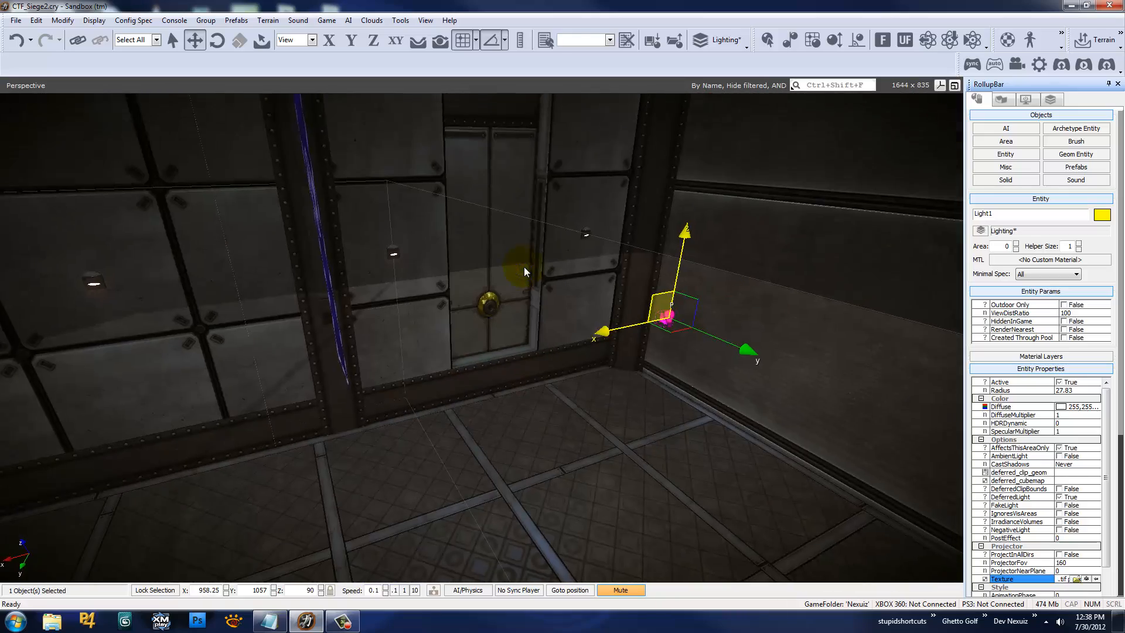
Enable ProjectInAllDirs on the light, view the projection around the room, and disable the option again
left_click(1058, 554)
mouse_move(677, 432)
right_mouse_down()
mouse_move(649, 427)
mouse_move(676, 431)
right_mouse_up()
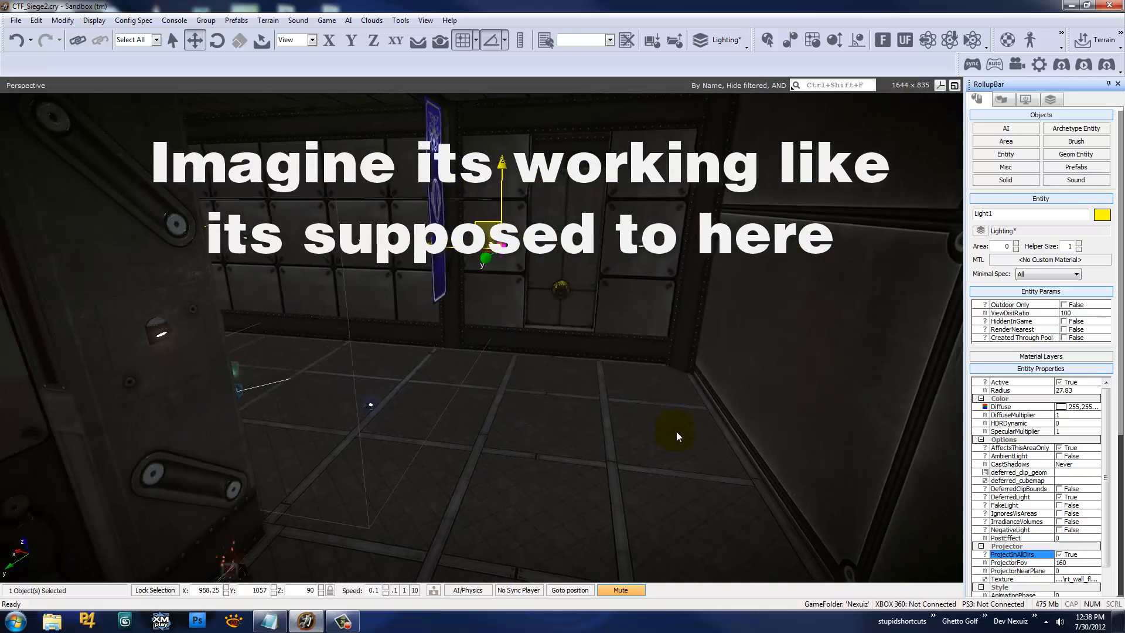
right_click_drag(512, 283, 738, 375)
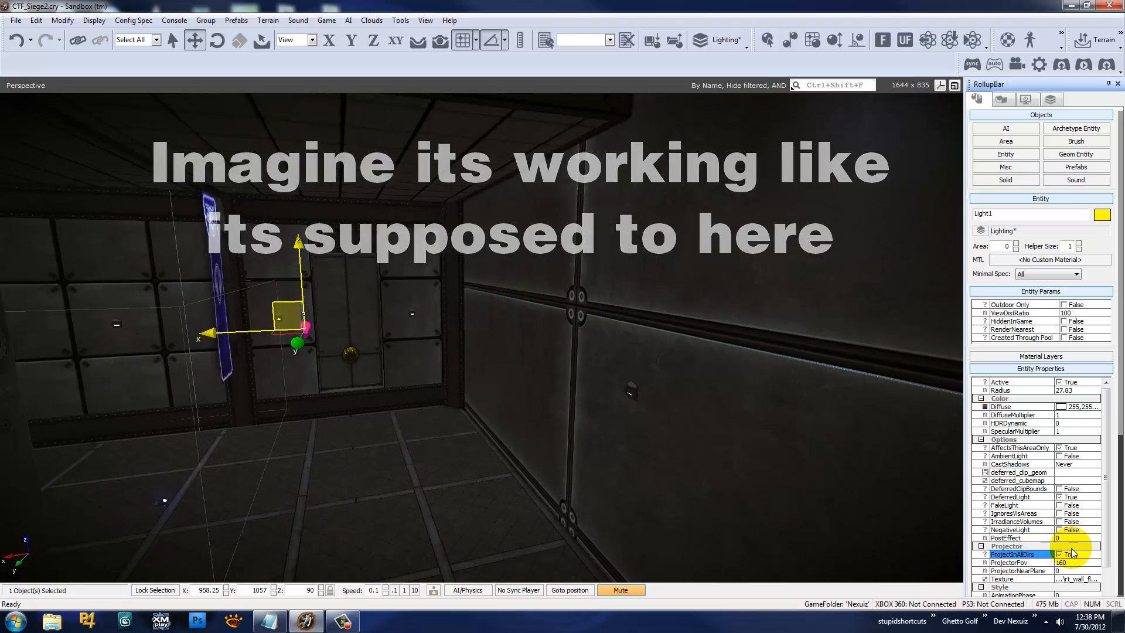
left_click(1059, 555)
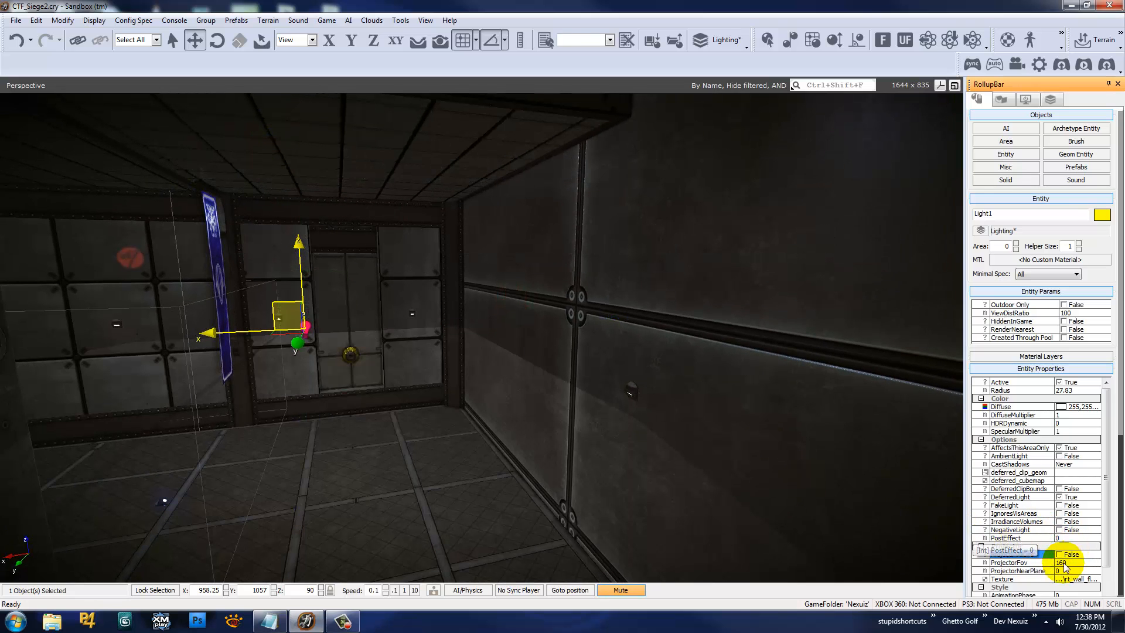
right_click_drag(522, 428, 521, 427)
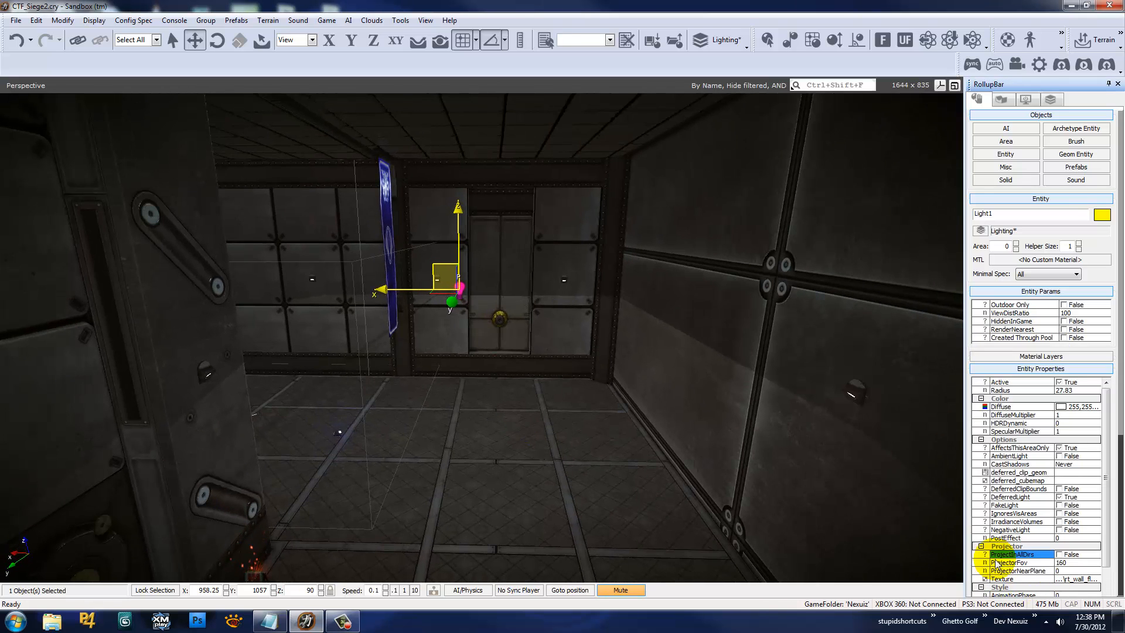
Set the light's projector texture to spotlight_2.tif from the crytifs folder, and view the projection on the walls
left_click(1080, 578)
left_click(1076, 579)
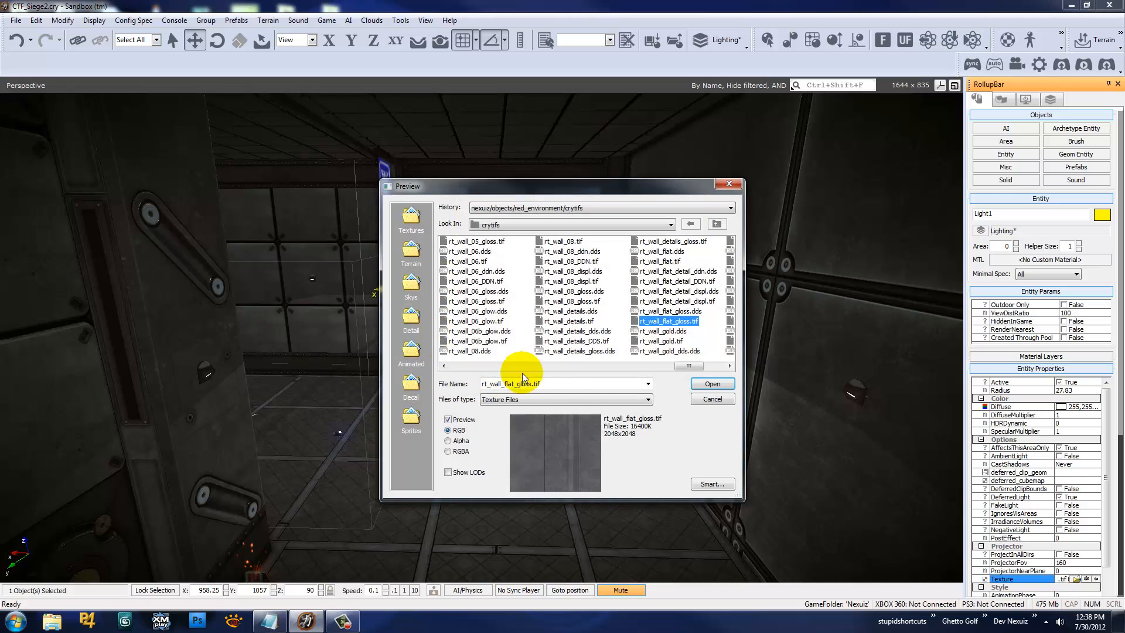
left_click(717, 366)
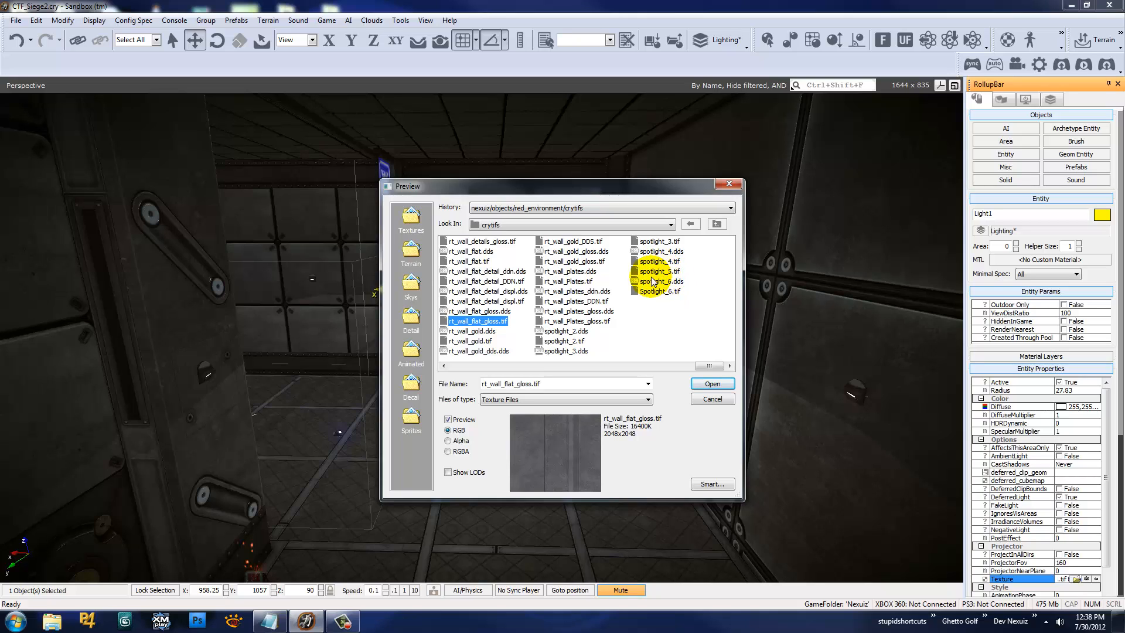
left_click(580, 341)
left_click(712, 384)
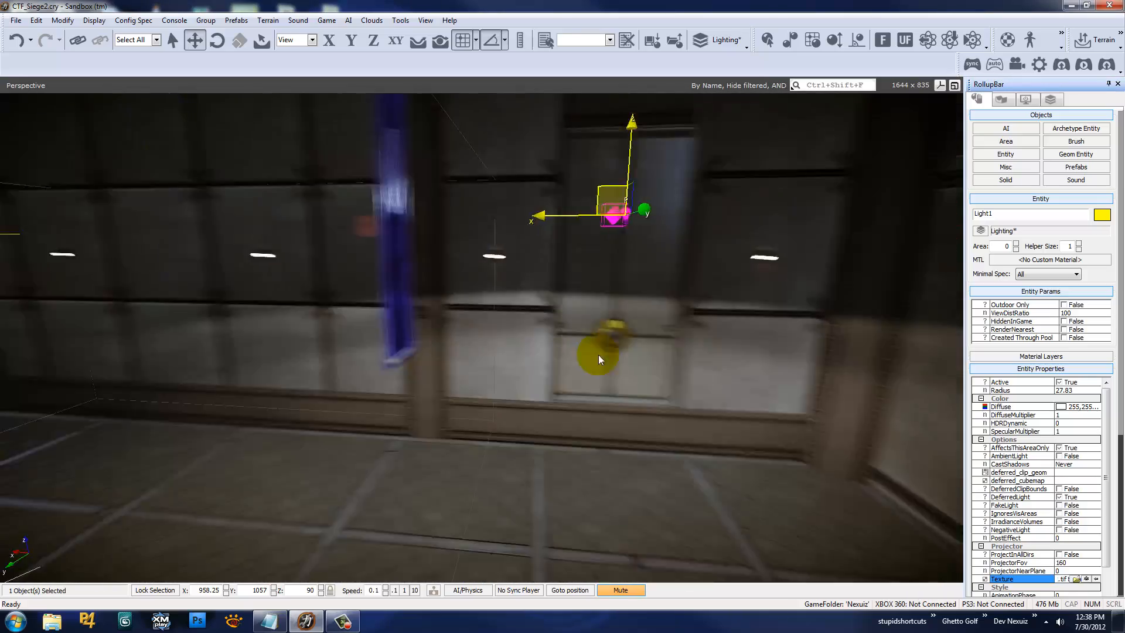
key("s")
right_click_drag(599, 354, 604, 355)
key("w")
Preview the assigned spotlight texture, and move the light around in the XZ plane to show how its projection shifts
mouse_move(1077, 580)
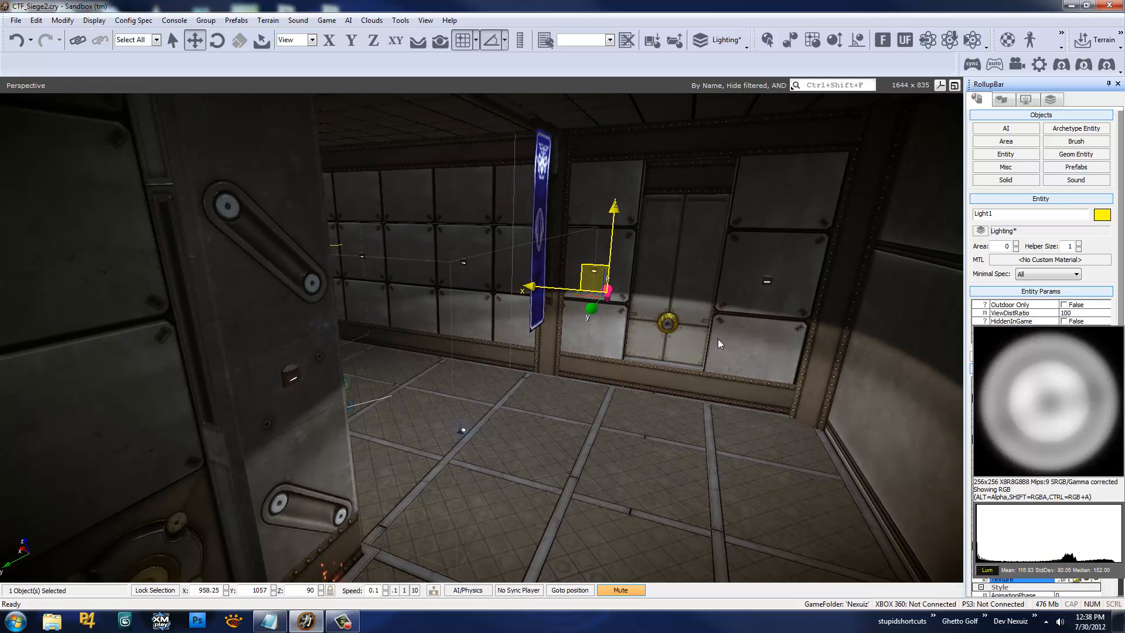
key("w")
right_click_drag(718, 339, 718, 340)
key("s")
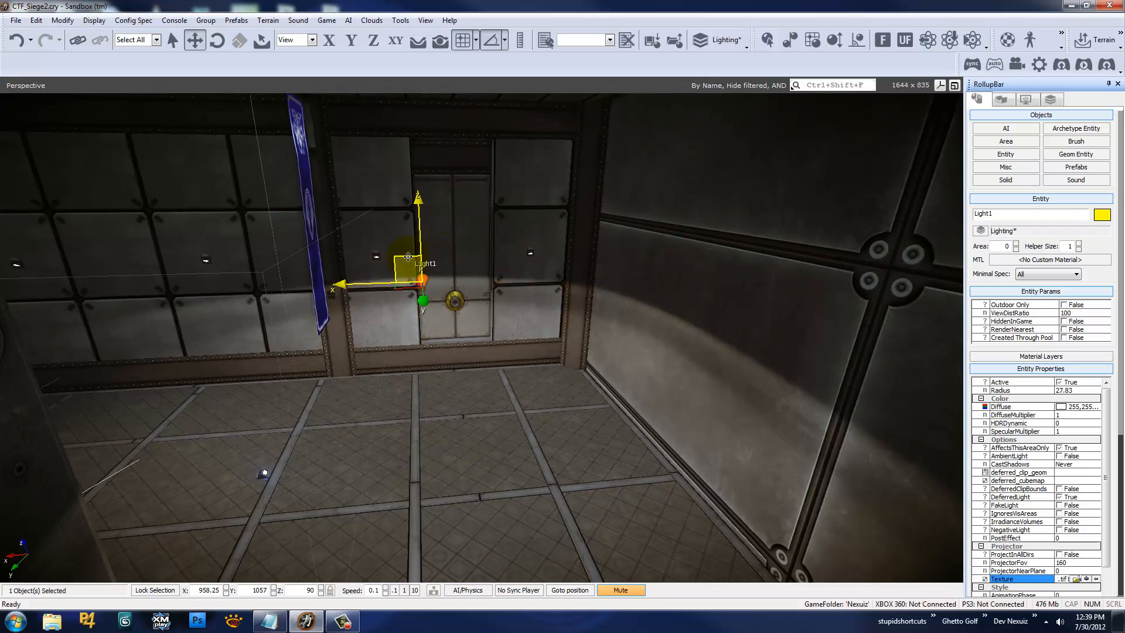
left_click_drag(408, 257, 428, 296)
left_click_drag(468, 376, 351, 176)
right_click_drag(440, 269, 440, 269)
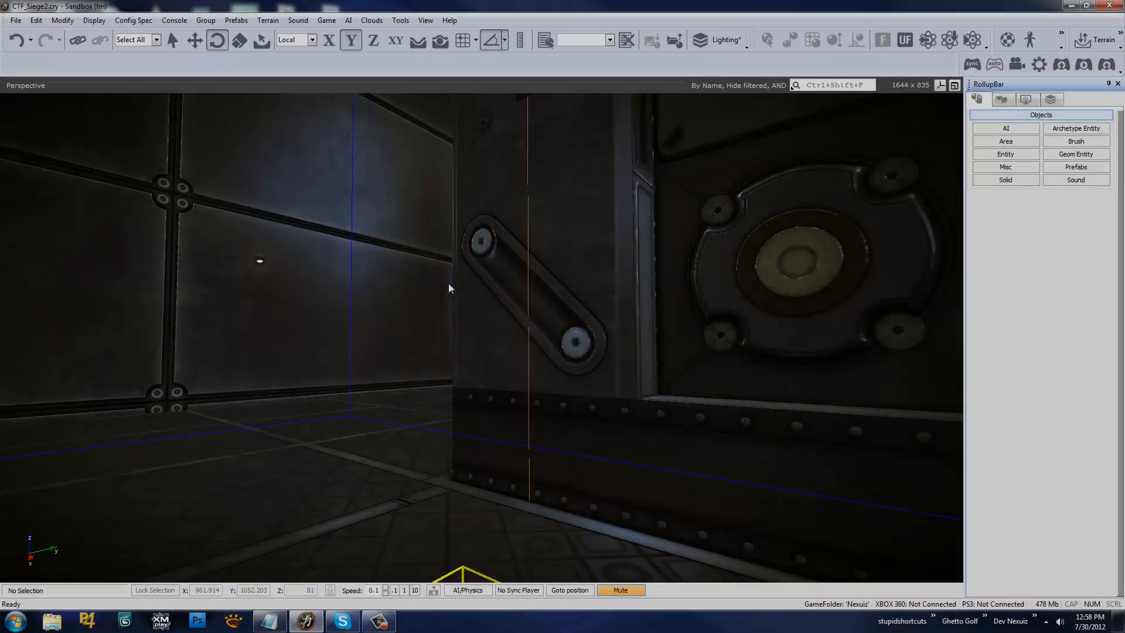
Place a siege_floorlight_b brush on the open floor of the room
right_click_drag(450, 287, 448, 283)
left_click(1068, 147)
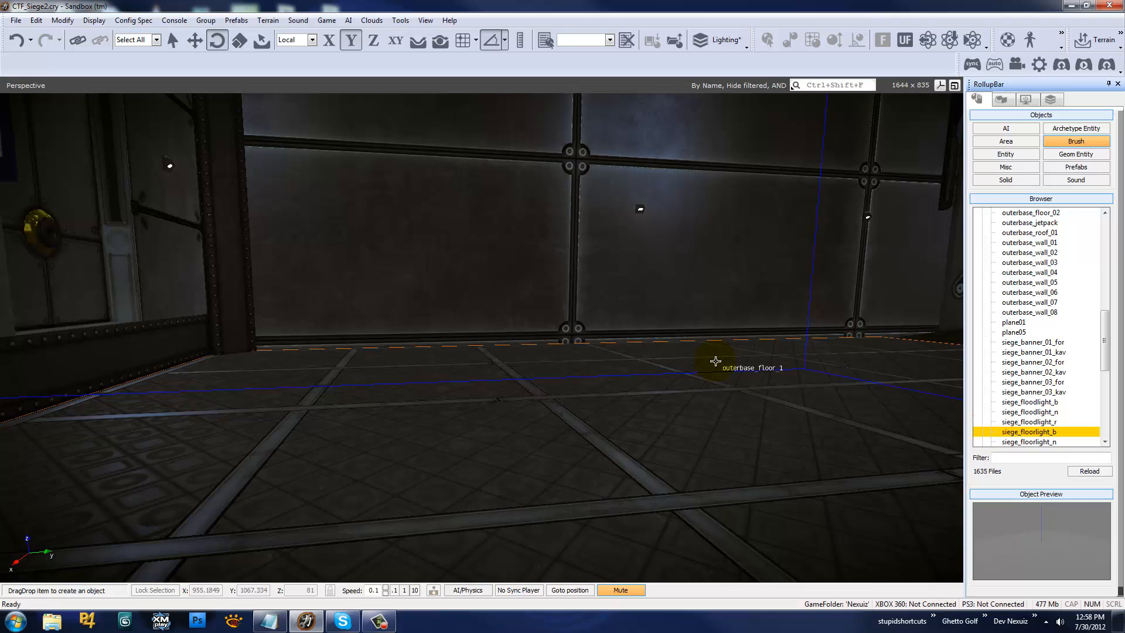
right_click_drag(789, 343, 789, 344)
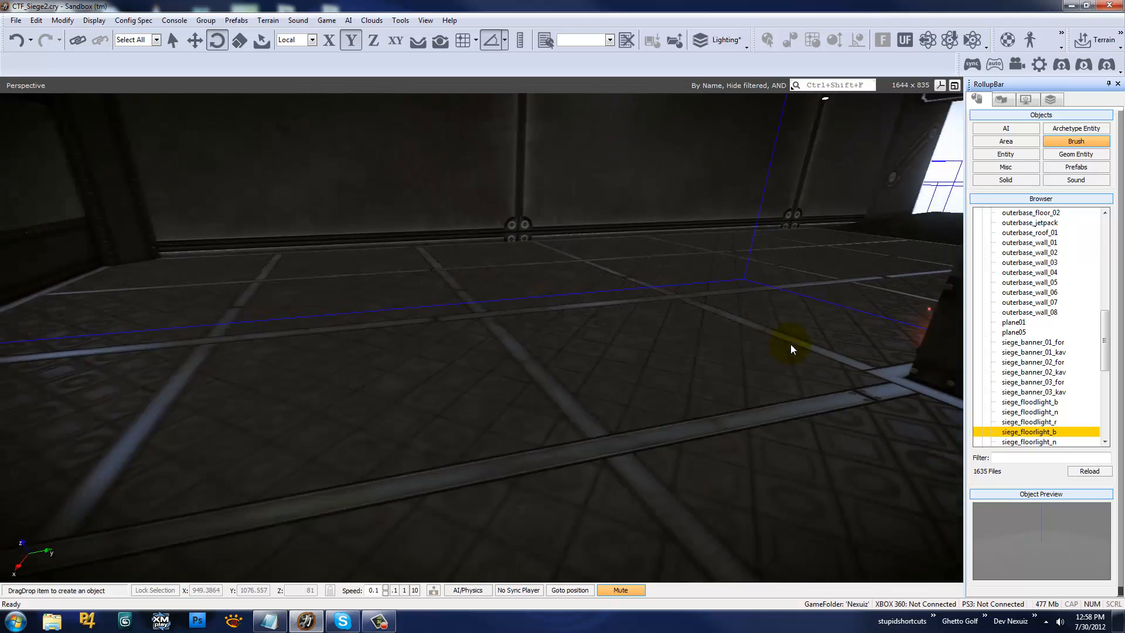
right_click_drag(544, 214, 544, 213)
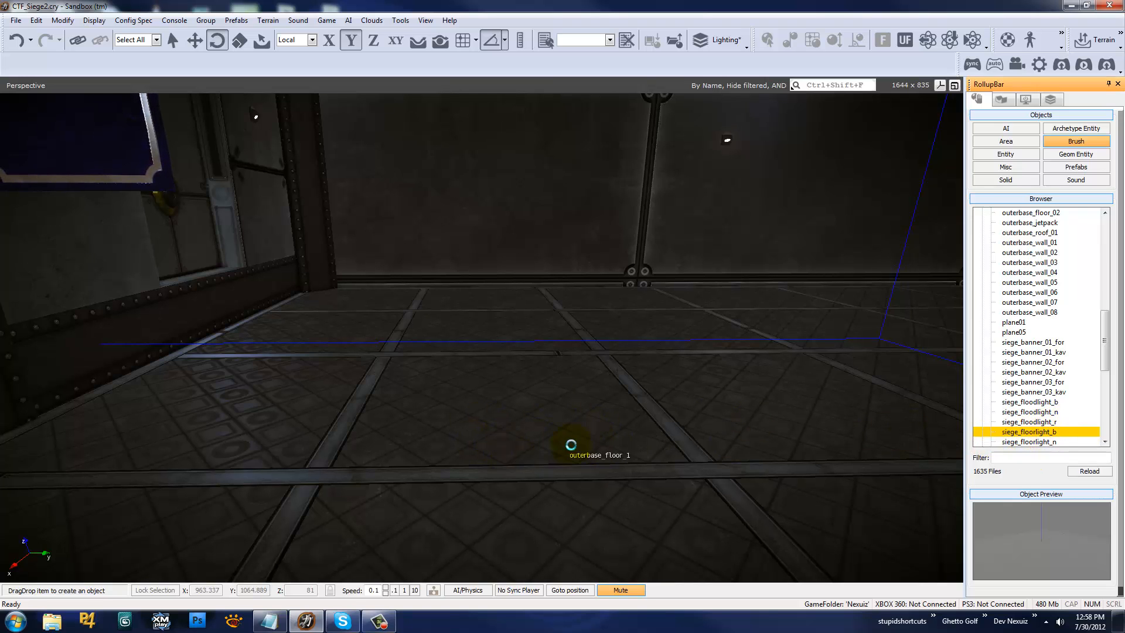
left_click(557, 438)
Rotate the floor light brush 90 degrees about its Z axis
right_click_drag(565, 431, 565, 432)
right_click_drag(578, 297, 537, 304)
key("a")
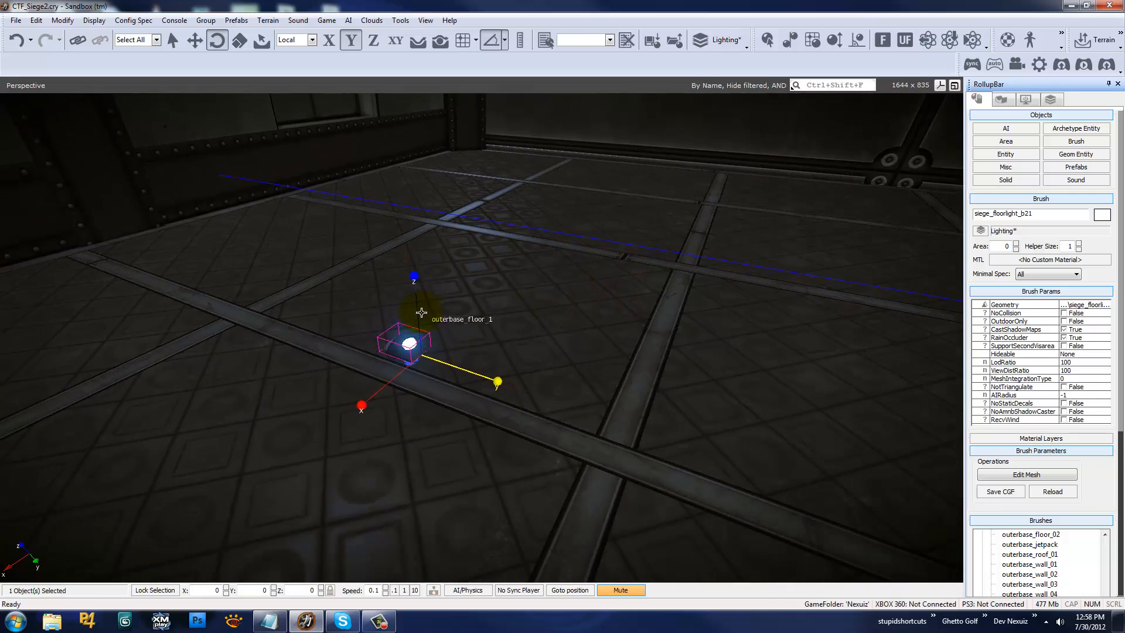
left_click_drag(417, 312, 405, 250)
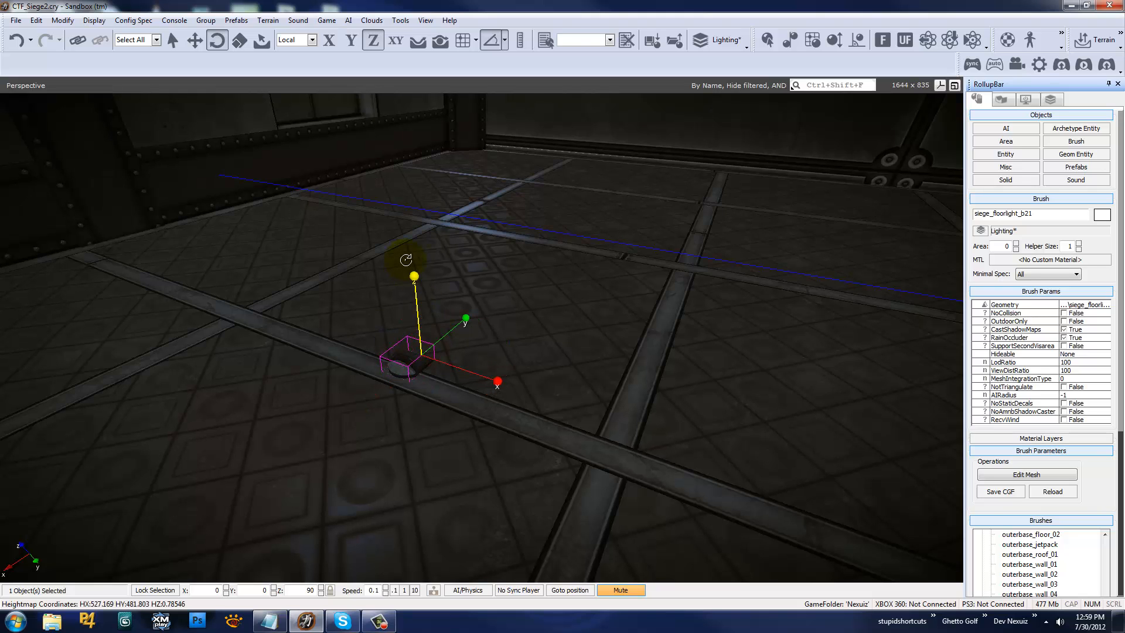
key("a")
right_click_drag(396, 262, 351, 264)
key("d")
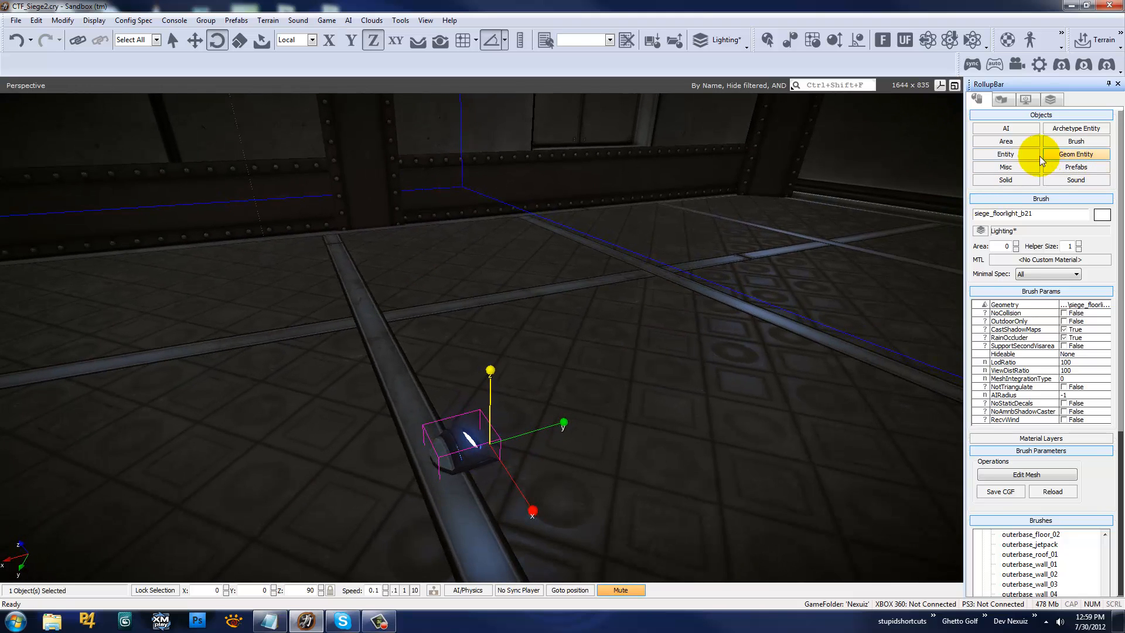
Place a Light entity on the floor next to the floor light brush
left_click(1025, 154)
right_click_drag(853, 224, 821, 252)
key("d")
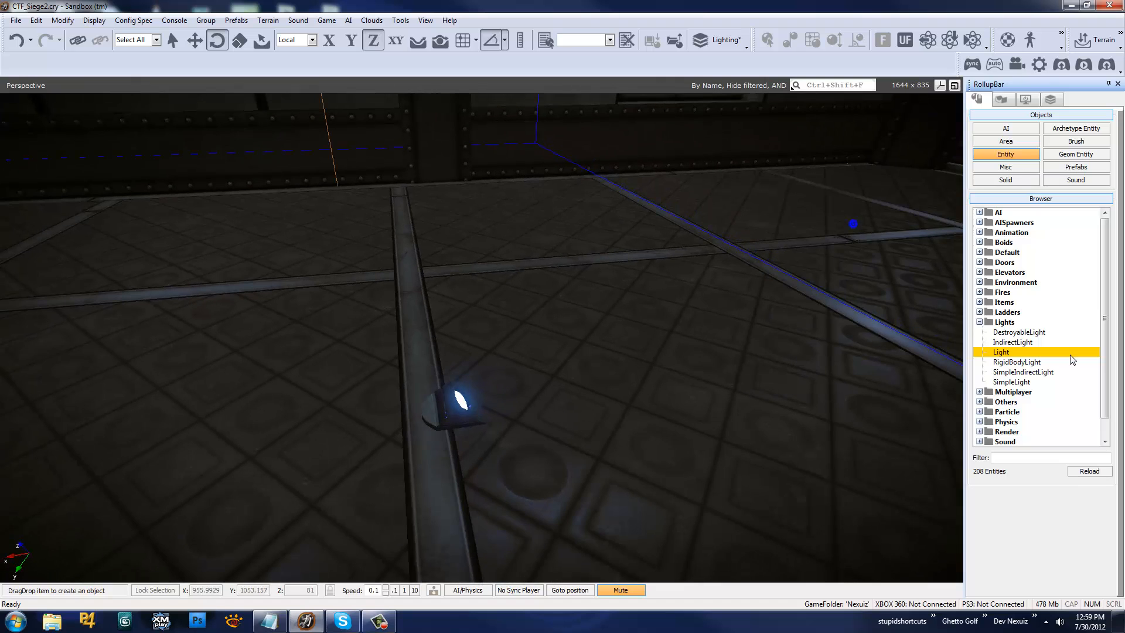
left_click_drag(577, 387, 515, 394)
left_click(514, 393)
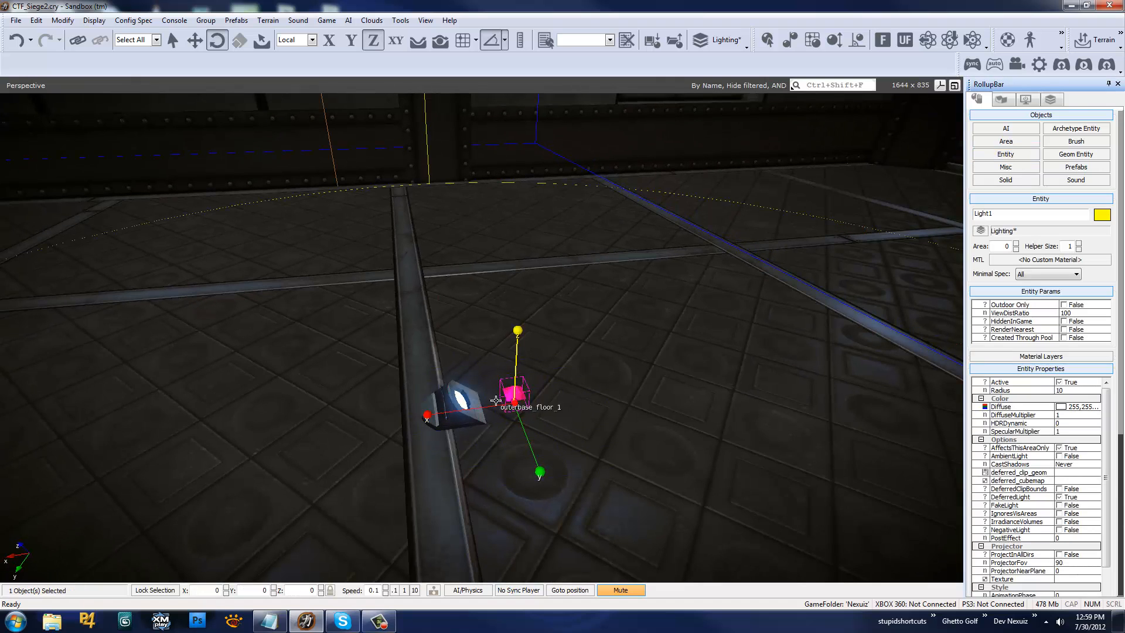
Raise the new light above the floor along Z to about Z 81.93
right_click_drag(589, 367, 468, 314)
key("d")
key("1")
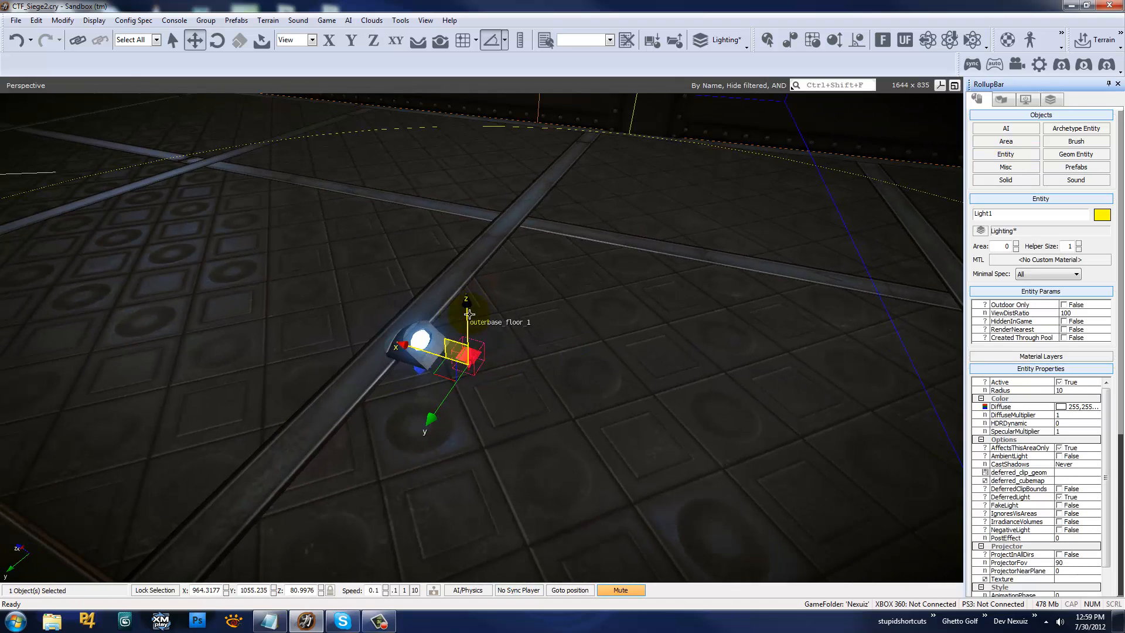
left_click_drag(466, 314, 466, 237)
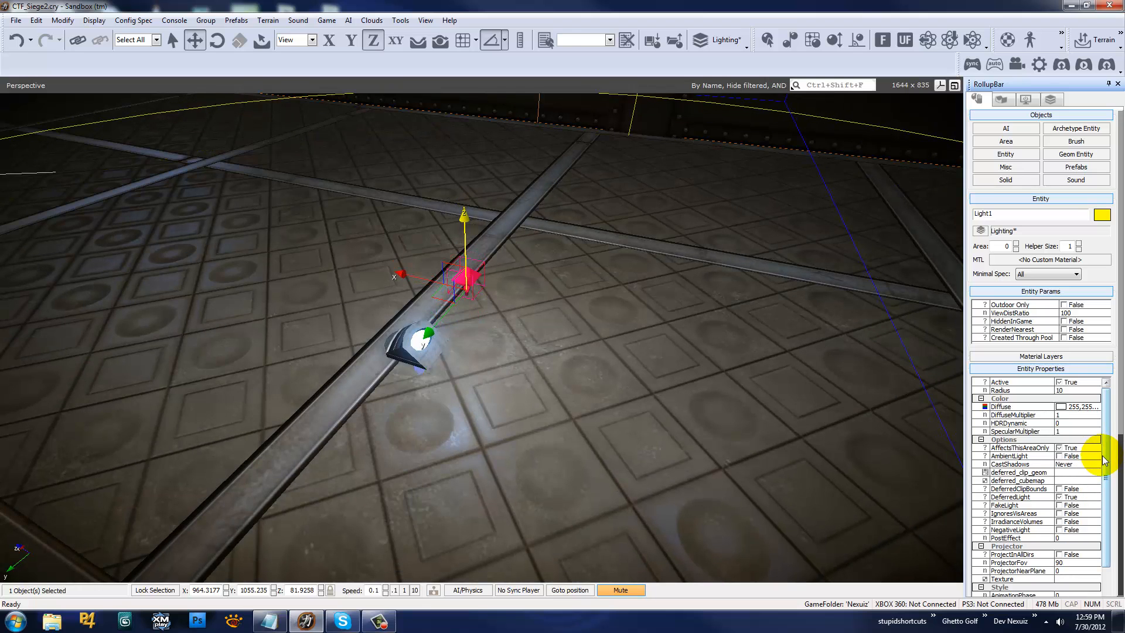
Assign Siege_LightProject_For.tif from the ctf_siege folder as the new light's projector texture
left_click_drag(1104, 460, 1104, 469)
left_click(1074, 535)
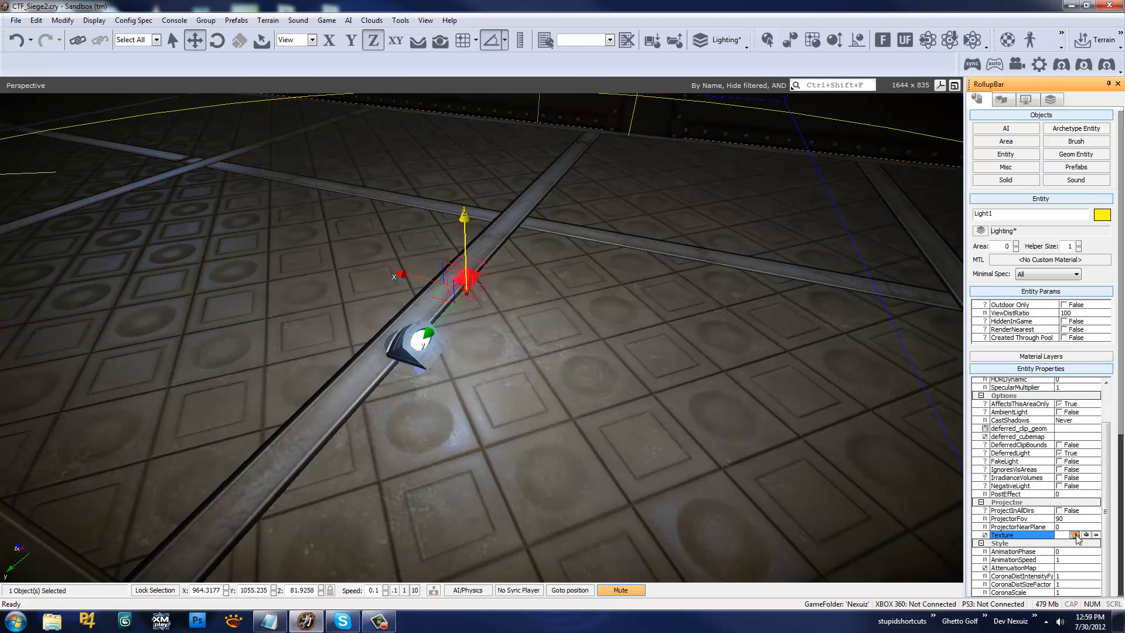
left_click(1076, 535)
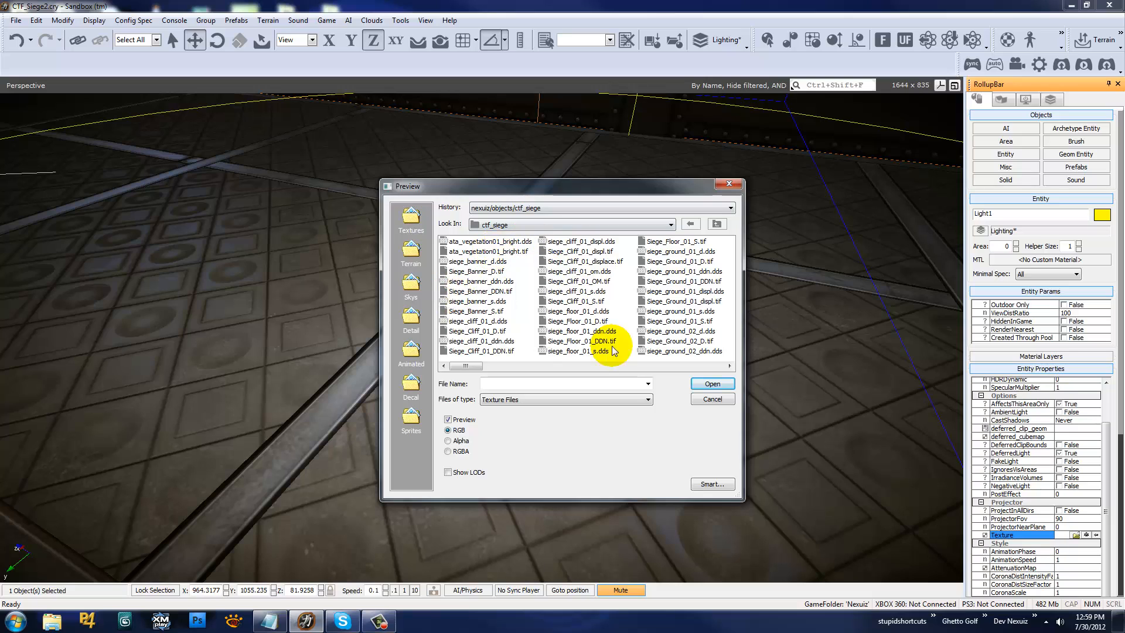
scroll(610, 364, "right", 2)
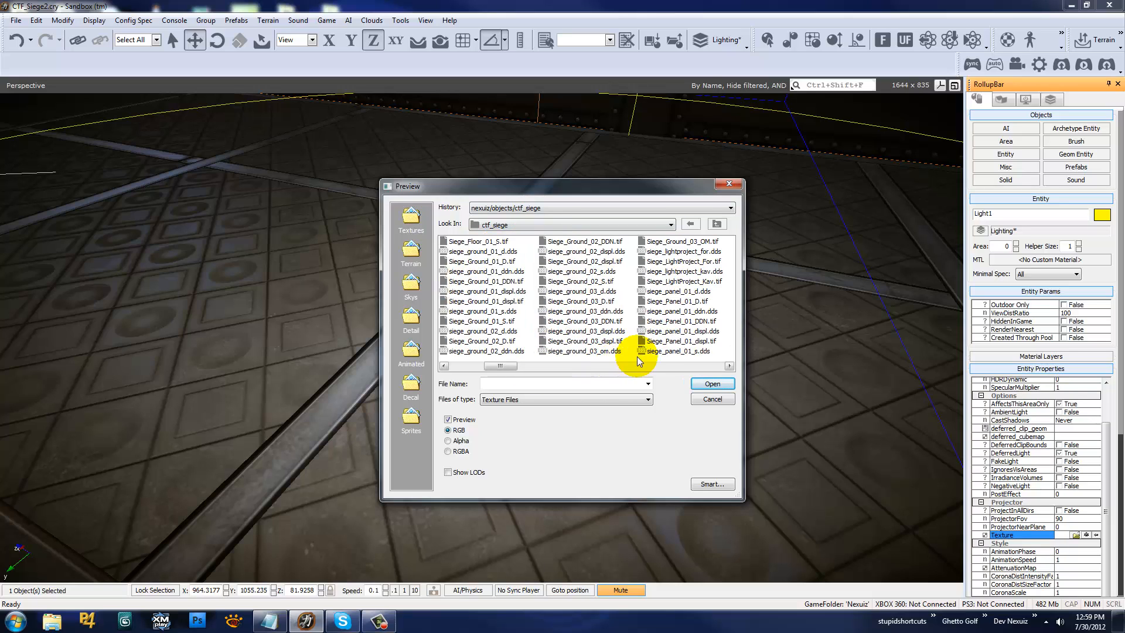
left_click(707, 261)
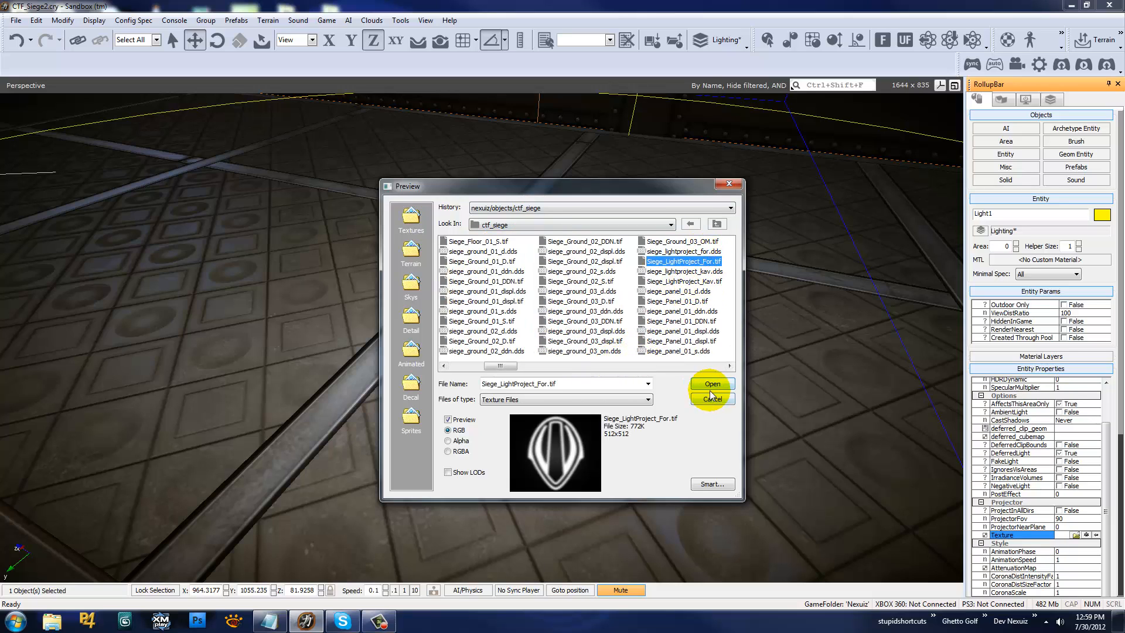
left_click(711, 386)
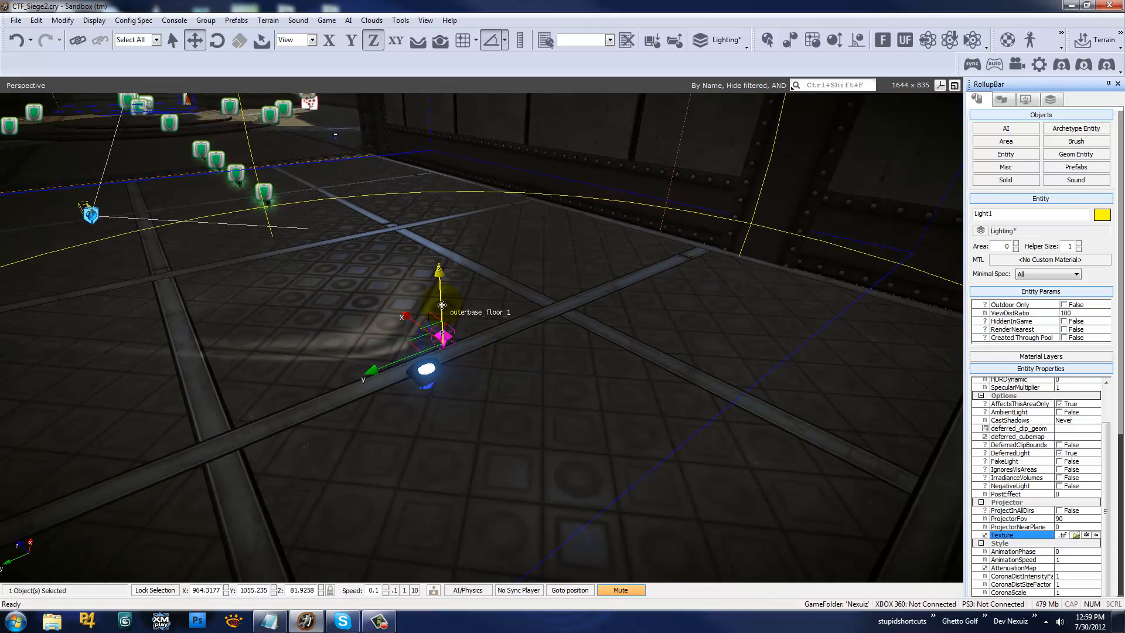
Raise the light further along Z and rotate it to 90 degrees about Y so it projects down onto the floor
left_click_drag(442, 304, 433, 212)
key("2")
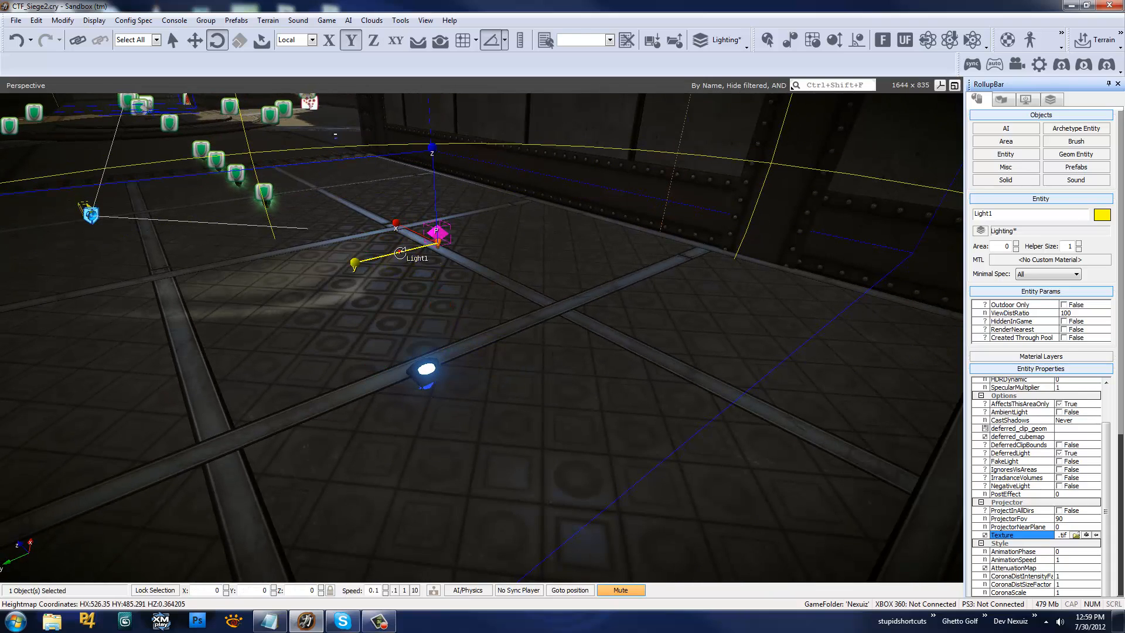
left_click_drag(400, 252, 420, 200)
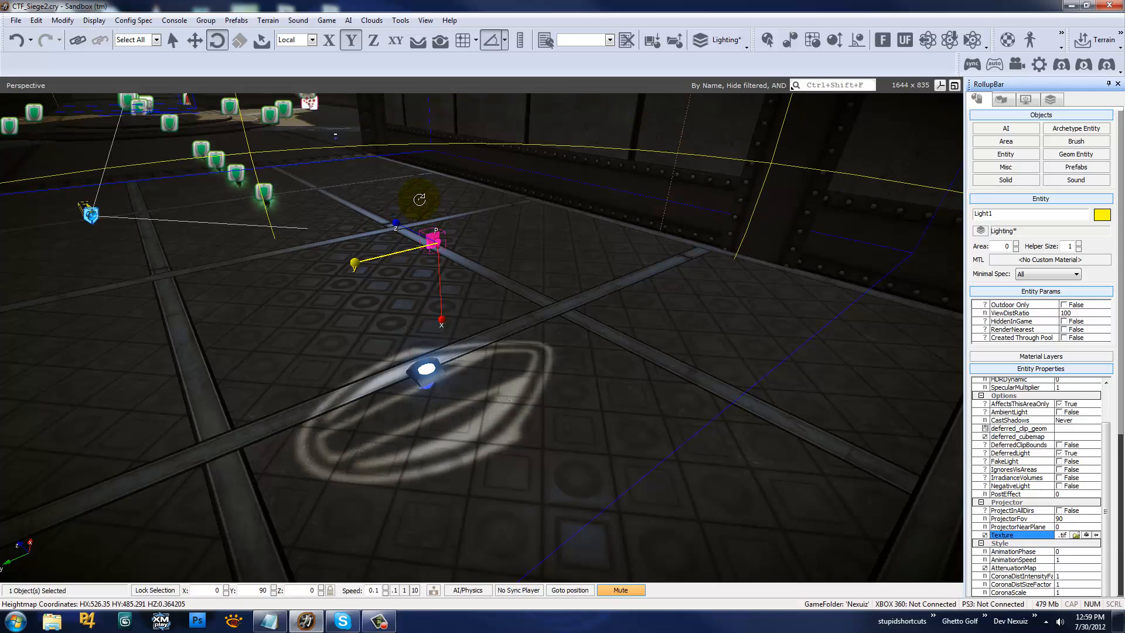
Rotate the light about its local X axis to 90 degrees in Z, turning the emblem projected on the floor
key("w")
right_click_drag(427, 202, 437, 250)
left_click_drag(491, 305, 495, 360)
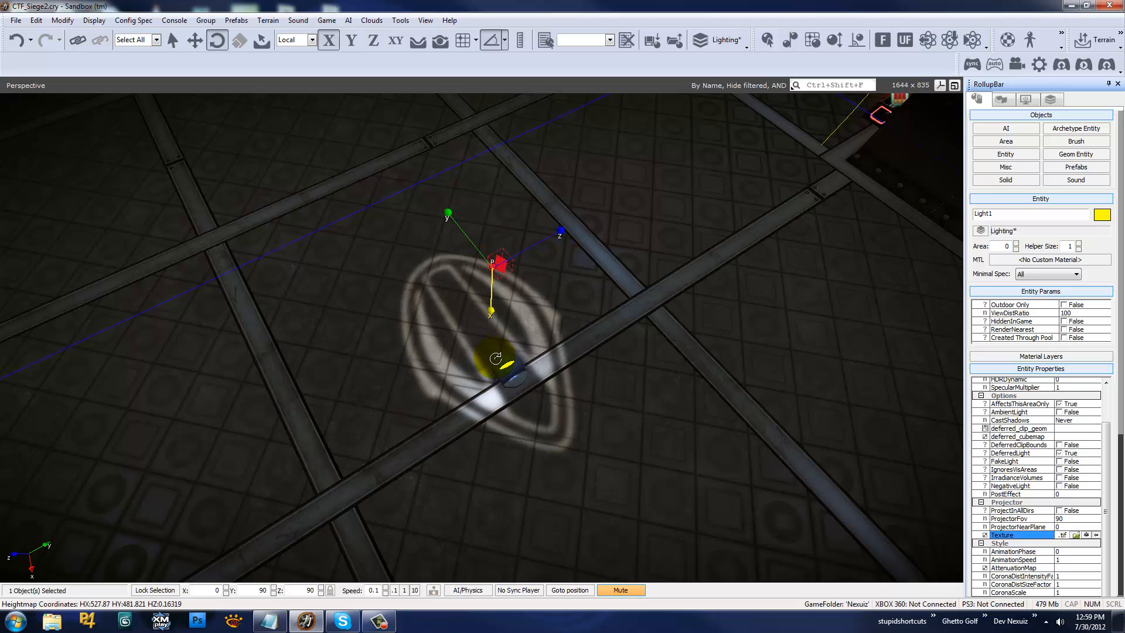
key("w")
right_click_drag(496, 360, 479, 370)
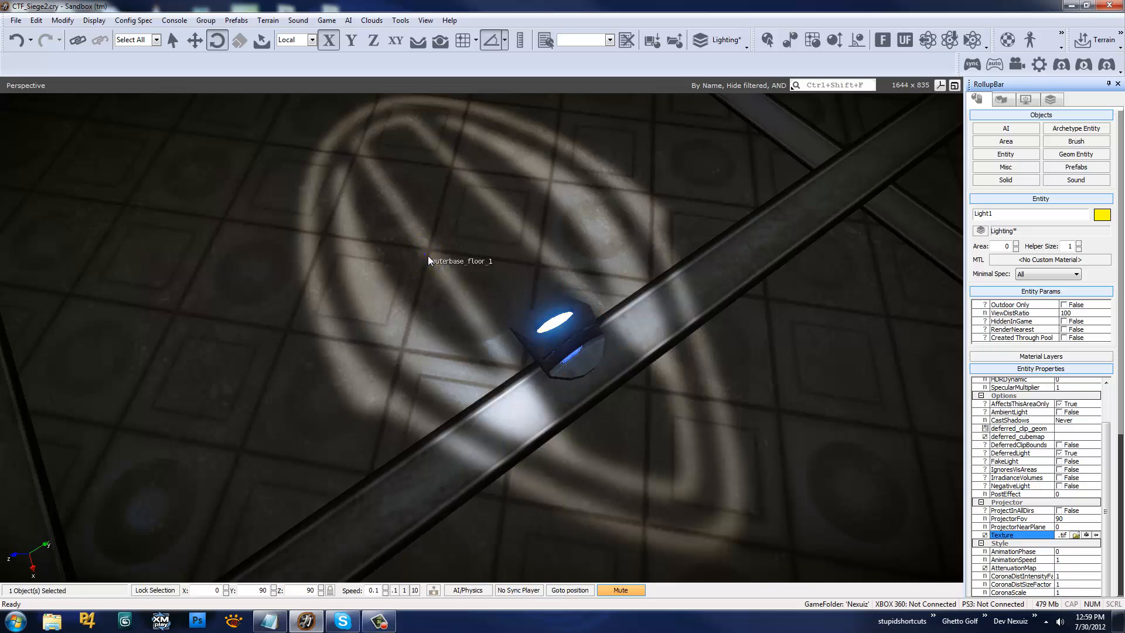
Place the projector light onto the siege_floorlight_b21 fixture on the floor
key("s")
right_click_drag(428, 256, 425, 254)
key("w")
mouse_move(521, 364)
left_mouse_down()
mouse_move(527, 294)
mouse_move(515, 334)
mouse_move(527, 362)
left_mouse_up()
right_click_drag(529, 361, 526, 360)
key("w")
left_click(542, 338, "ctrl+shift")
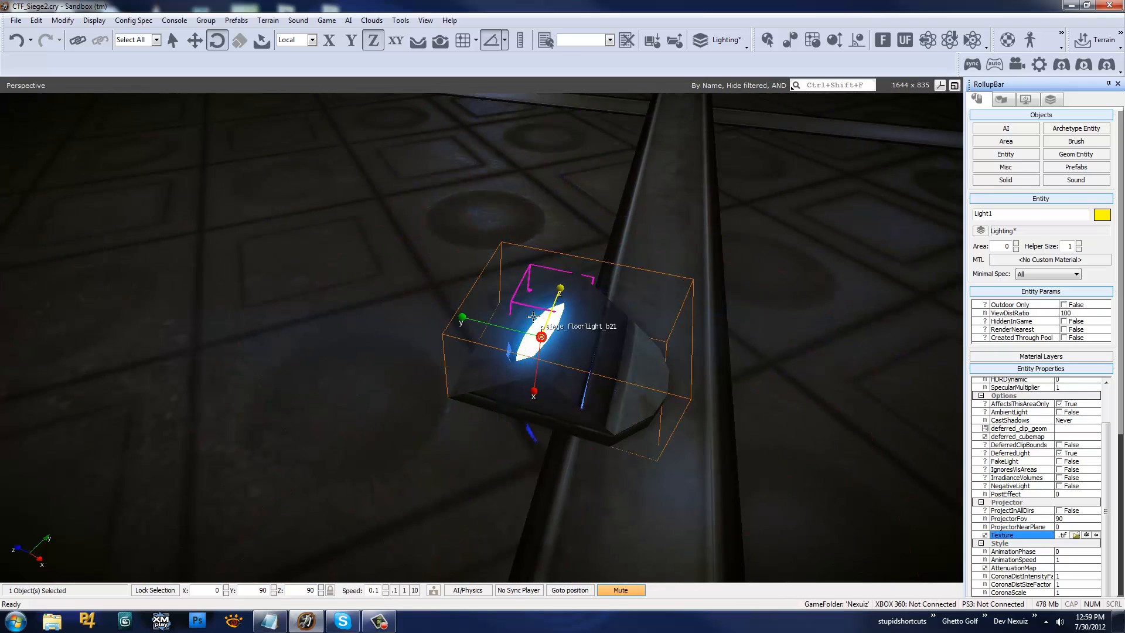
Position the light just above the fixture's centre, at about X 964.85, Y 1055.22, Z 81.13
key("2")
key("w")
right_click_drag(577, 325, 575, 325)
key("s")
left_click_drag(557, 304, 562, 268)
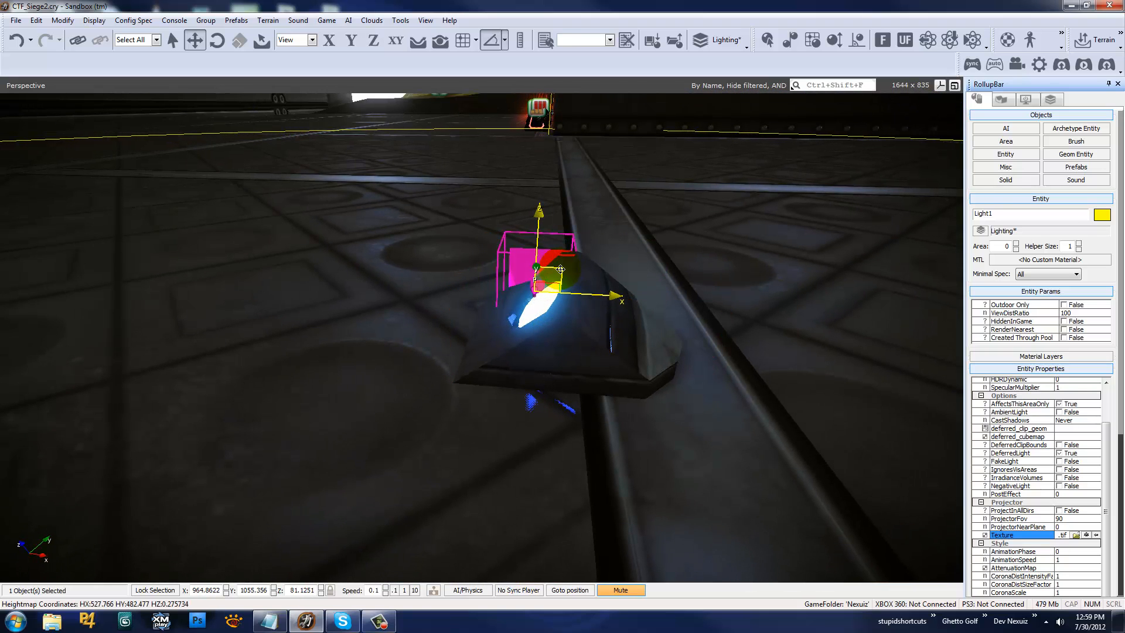
key("d")
mouse_move(576, 261)
right_mouse_down()
mouse_move(565, 265)
mouse_move(577, 261)
right_mouse_up()
key("s")
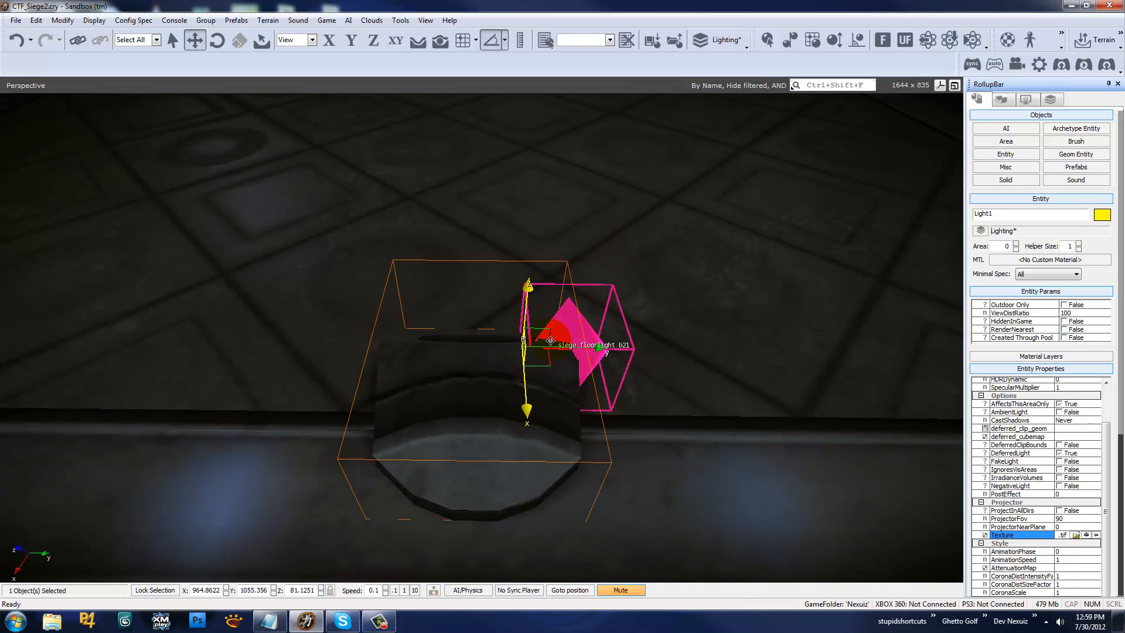
left_click_drag(554, 354, 500, 361)
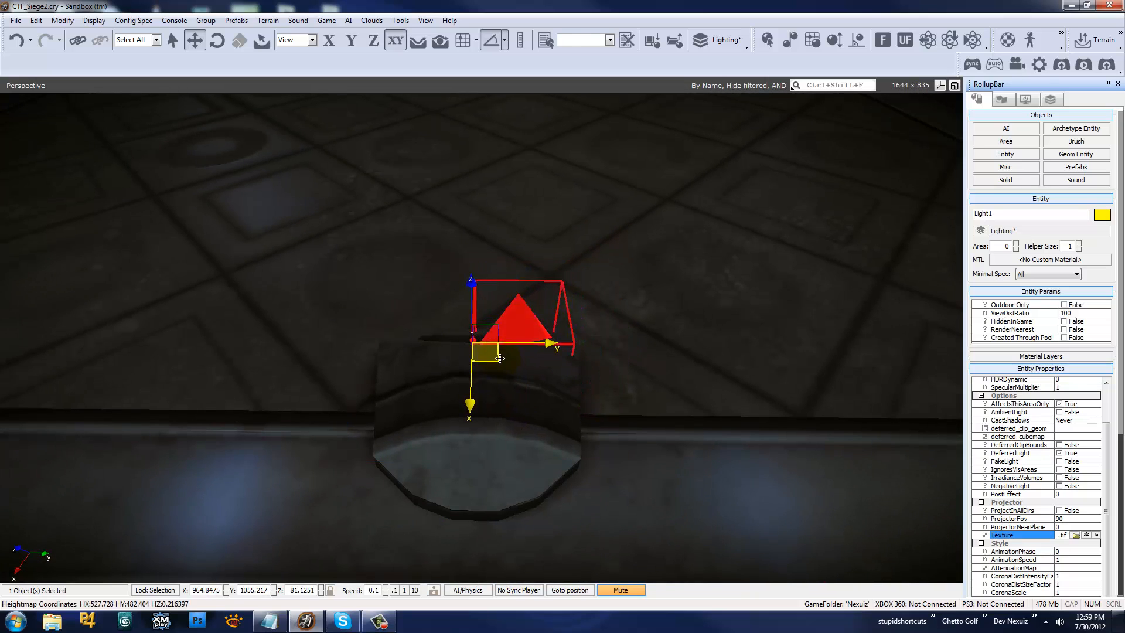
Rotate the light about its local Z axis to X 90, Y -35, Z -180, aiming it upward at the wall
key("w")
right_click_drag(510, 361, 510, 361)
key("a")
key("w")
key("3")
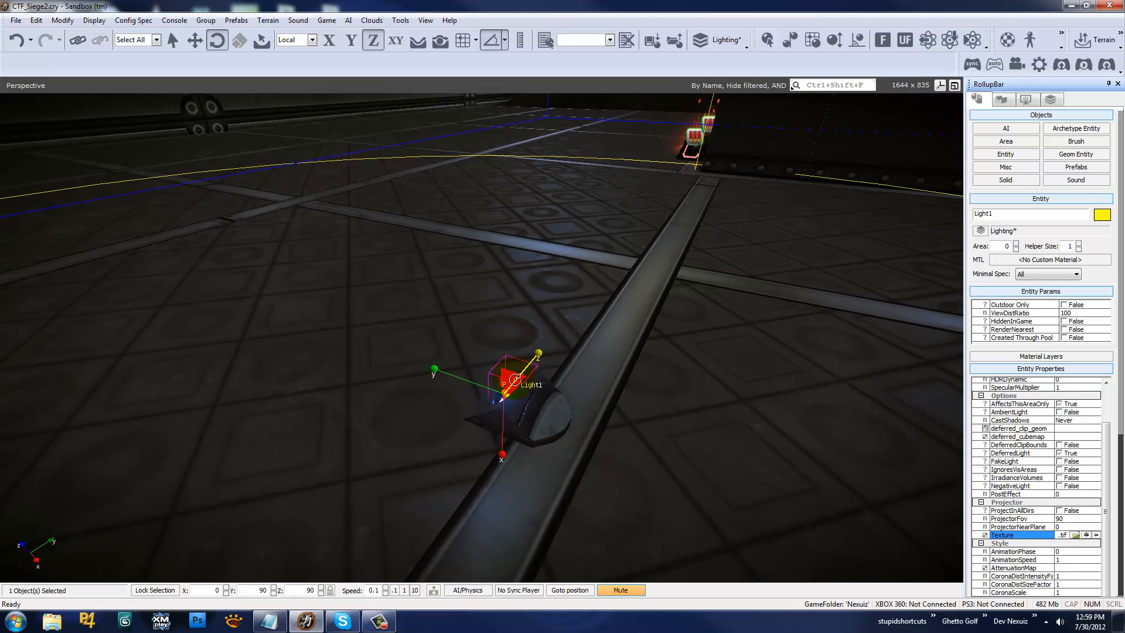
left_click_drag(514, 379, 501, 307)
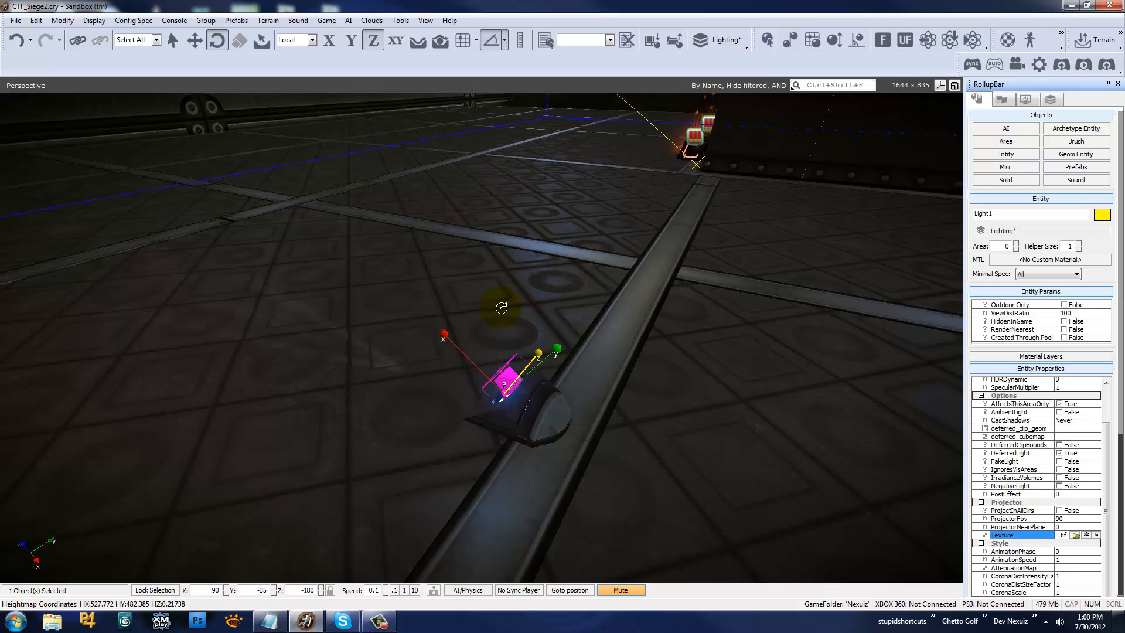
Nudge the light along X and Z to about X 964.885, Z 81.140, fitting it over the fixture
key("w")
right_click_drag(502, 308, 502, 314)
key("s")
key("2")
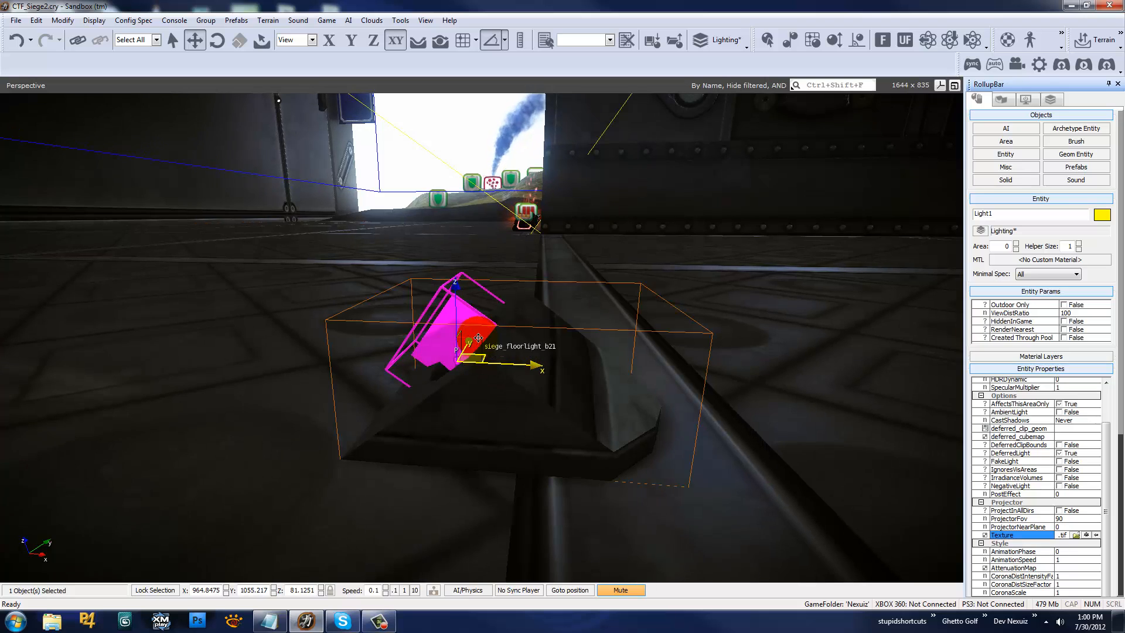
left_click_drag(474, 339, 485, 331)
key("shift+space")
right_click_drag(507, 338, 462, 332)
key("w")
key("a")
key("d")
key("a")
key("shift+space")
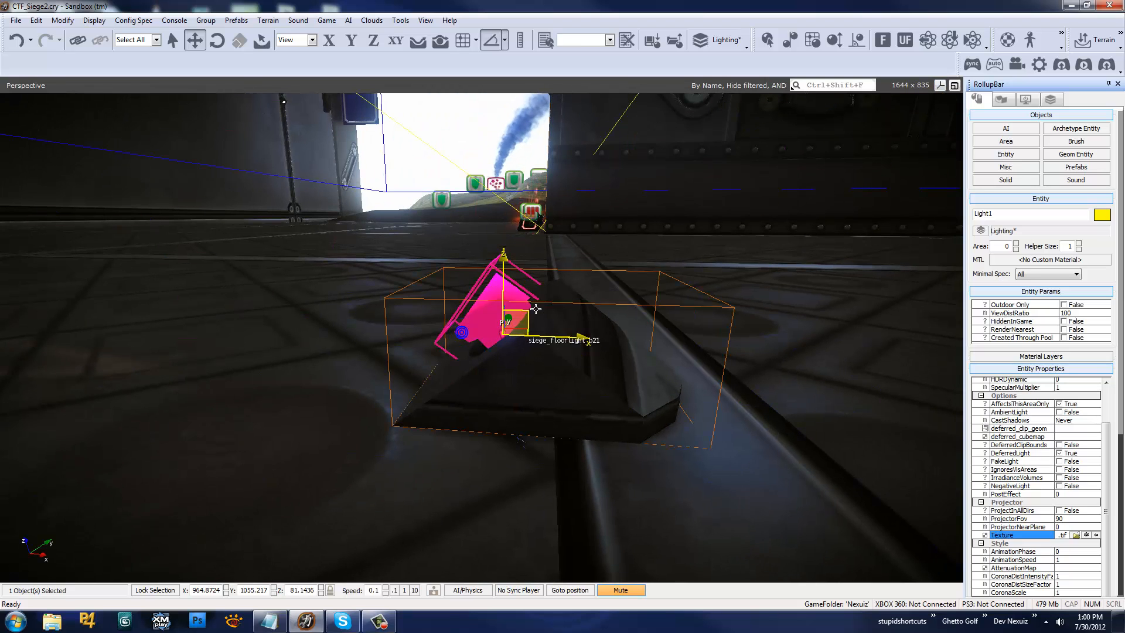
mouse_move(529, 313)
left_mouse_down()
mouse_move(546, 325)
mouse_move(534, 315)
left_mouse_up()
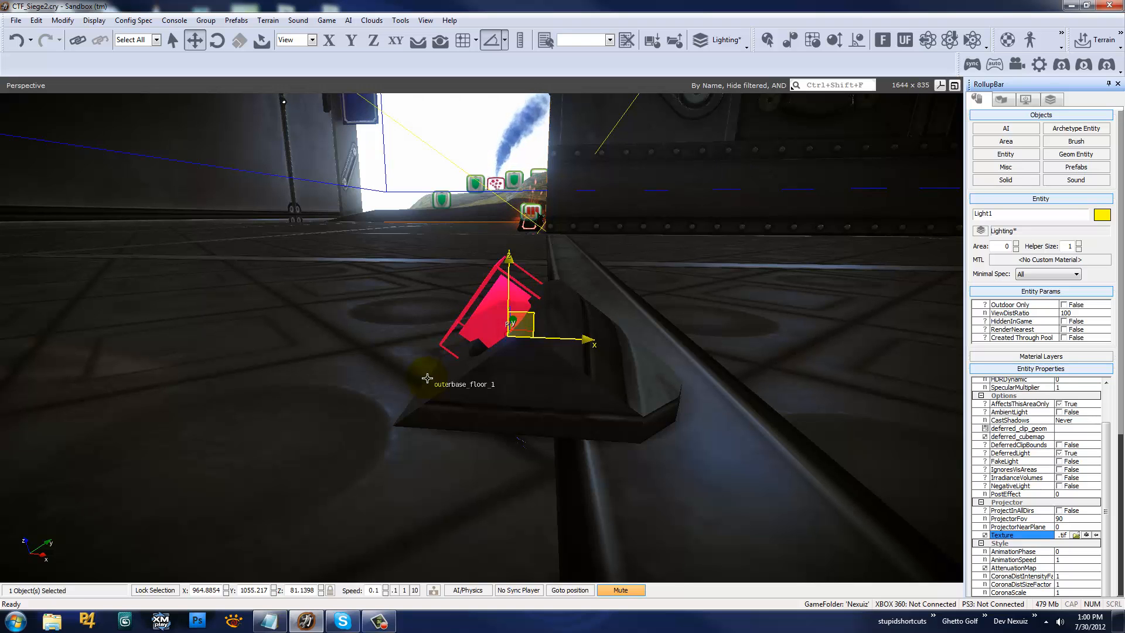
Increase the light's Radius to 33.7 so the projection reaches the wall and ceiling
right_click_drag(482, 362, 462, 353)
key("s")
right_click_drag(567, 399, 567, 399)
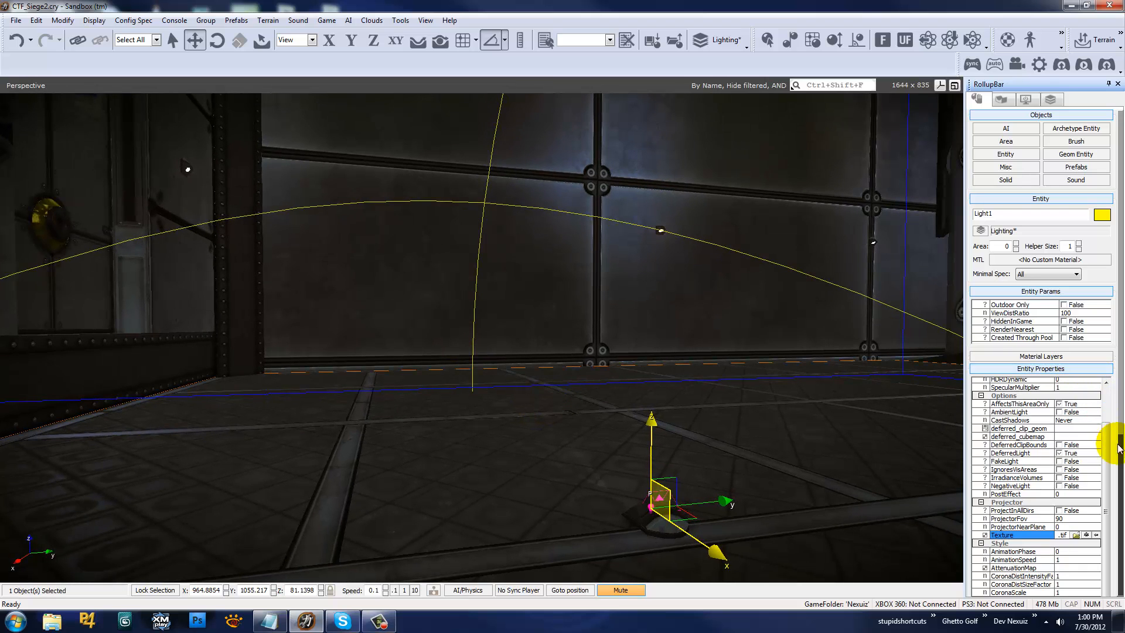
scroll(1105, 445, "up", 2)
left_click(1084, 390)
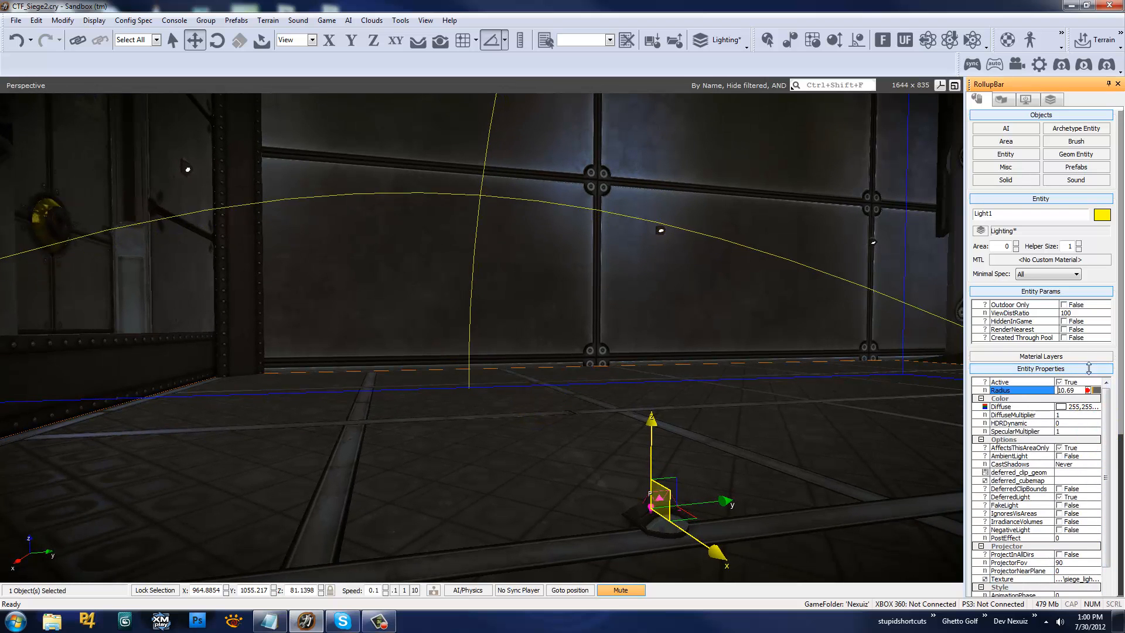
left_click_drag(1089, 368, 1004, 142)
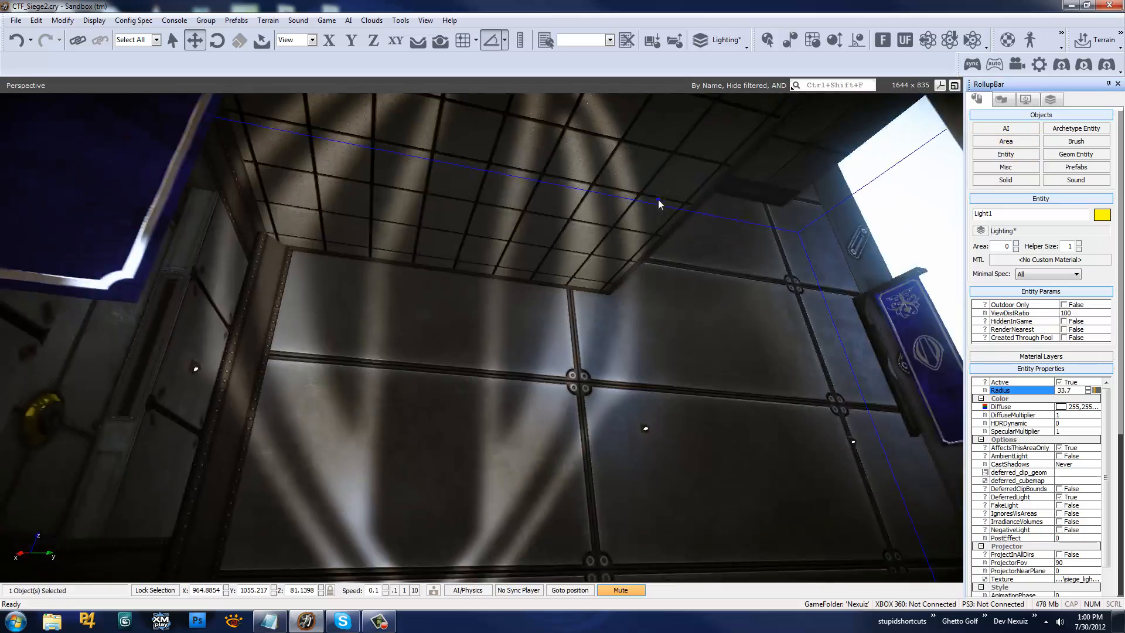
Reduce the light's ProjectorFov to 48.6 to shrink the emblem projected on the wall
right_click_drag(658, 199, 933, 405)
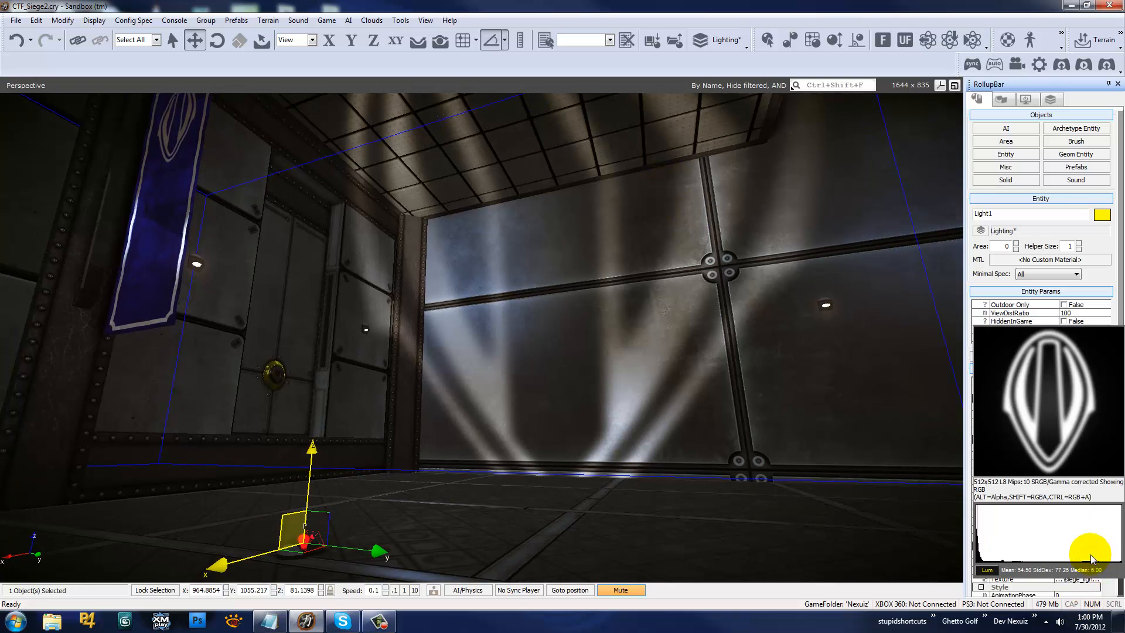
left_click(1092, 563)
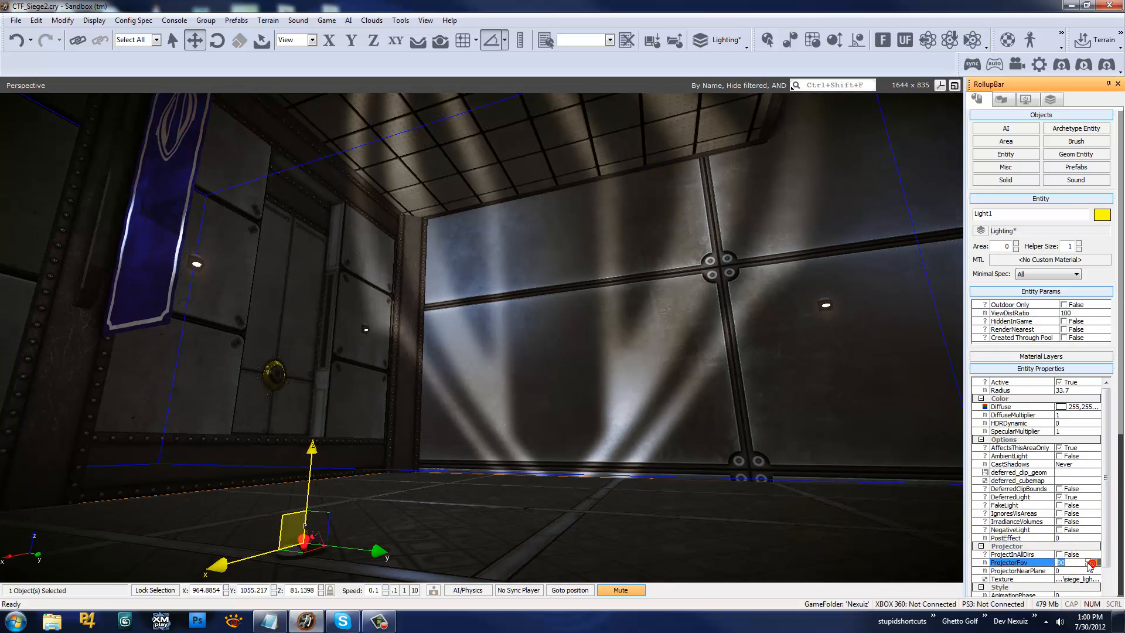
mouse_move(1088, 564)
left_mouse_down()
mouse_move(1088, 622)
mouse_move(1099, 554)
mouse_move(1101, 577)
mouse_move(1105, 565)
left_mouse_up()
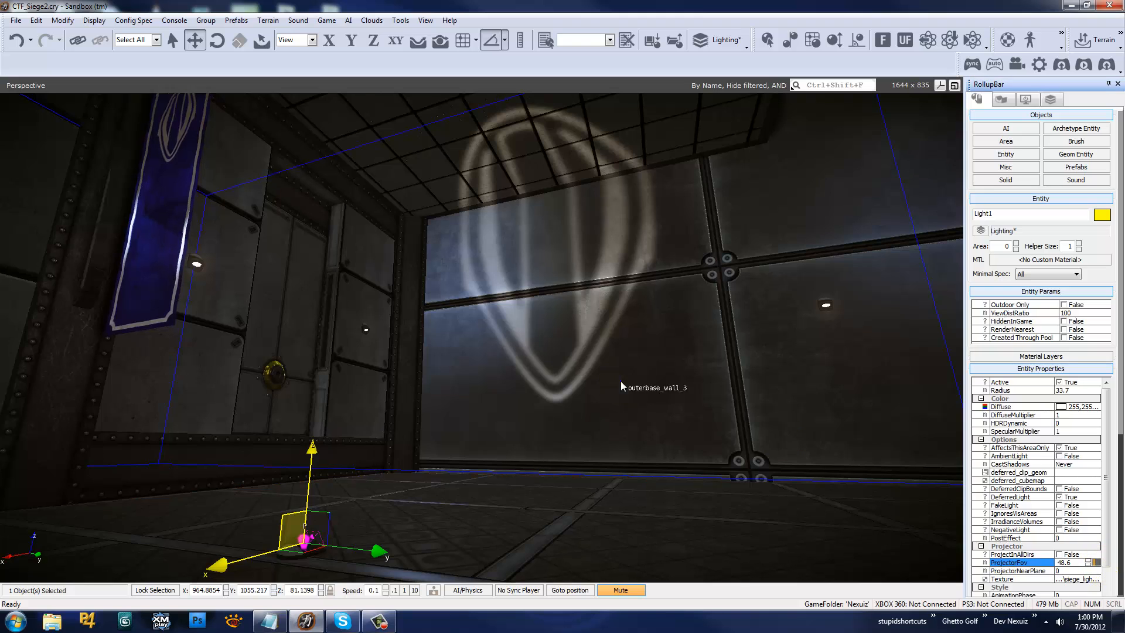
Rotate the light about its local Z axis to -25 in Y, lowering the emblem on the wall, and deselect it
right_click_drag(620, 381, 617, 387)
key("3")
right_click_drag(495, 403, 500, 403)
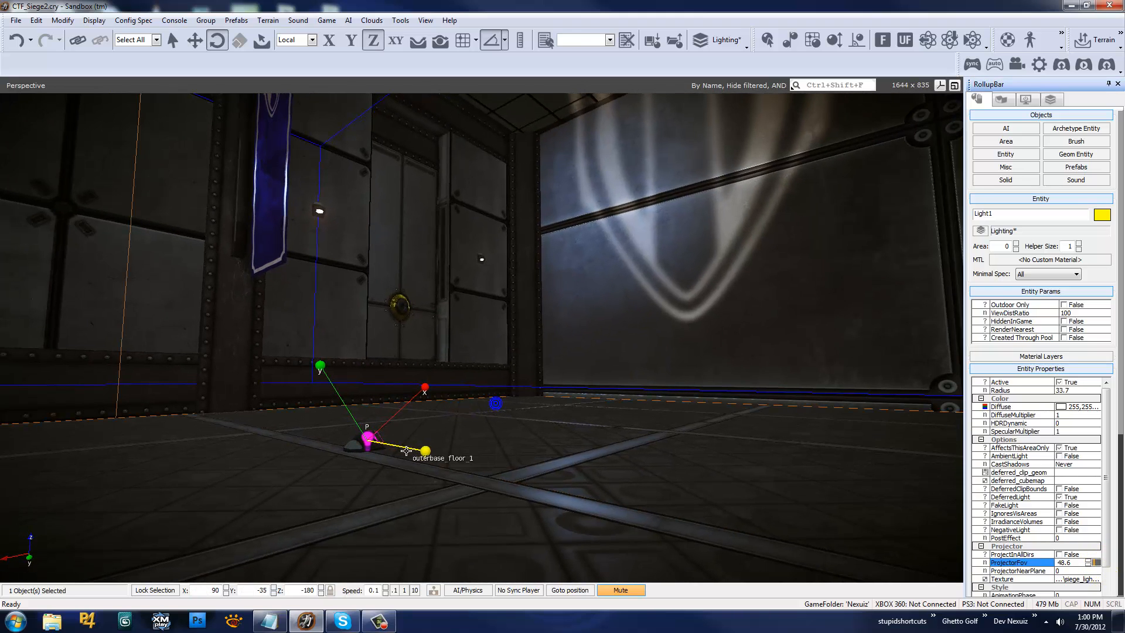
left_click_drag(407, 449, 408, 454)
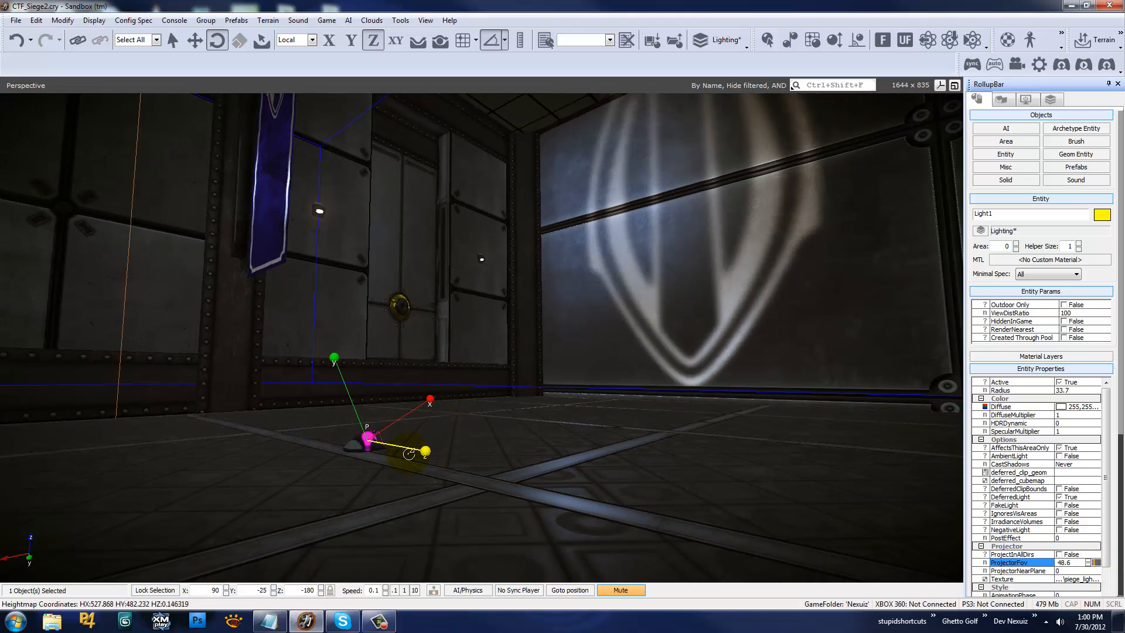
right_click_drag(427, 437, 465, 467)
left_click(465, 467)
right_click_drag(579, 355, 579, 353)
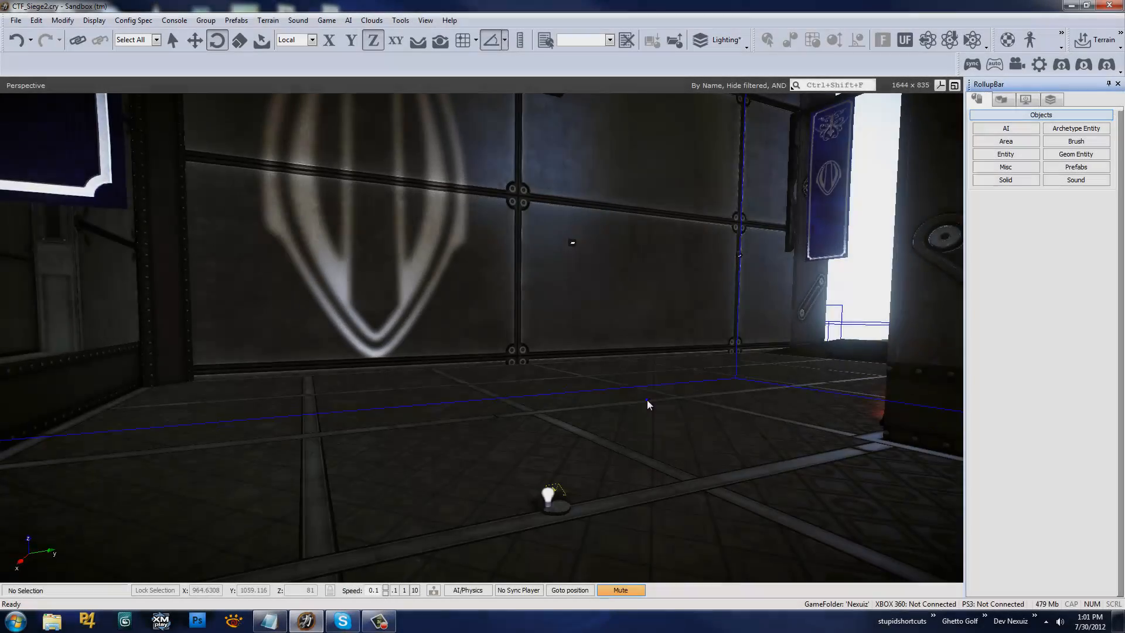
right_click_drag(648, 404, 647, 400)
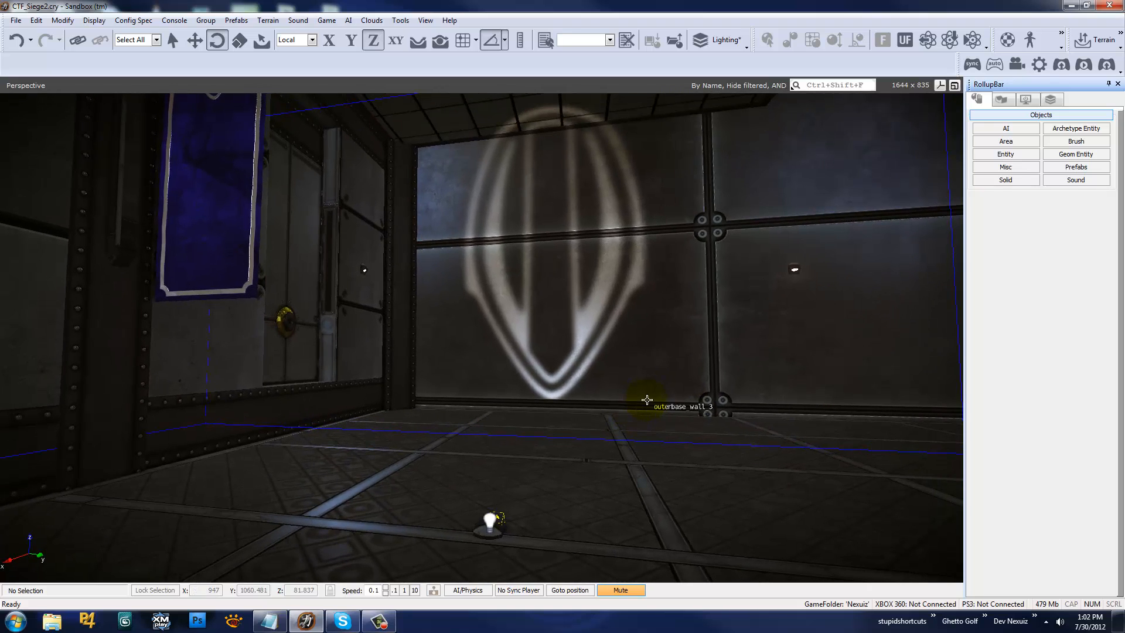
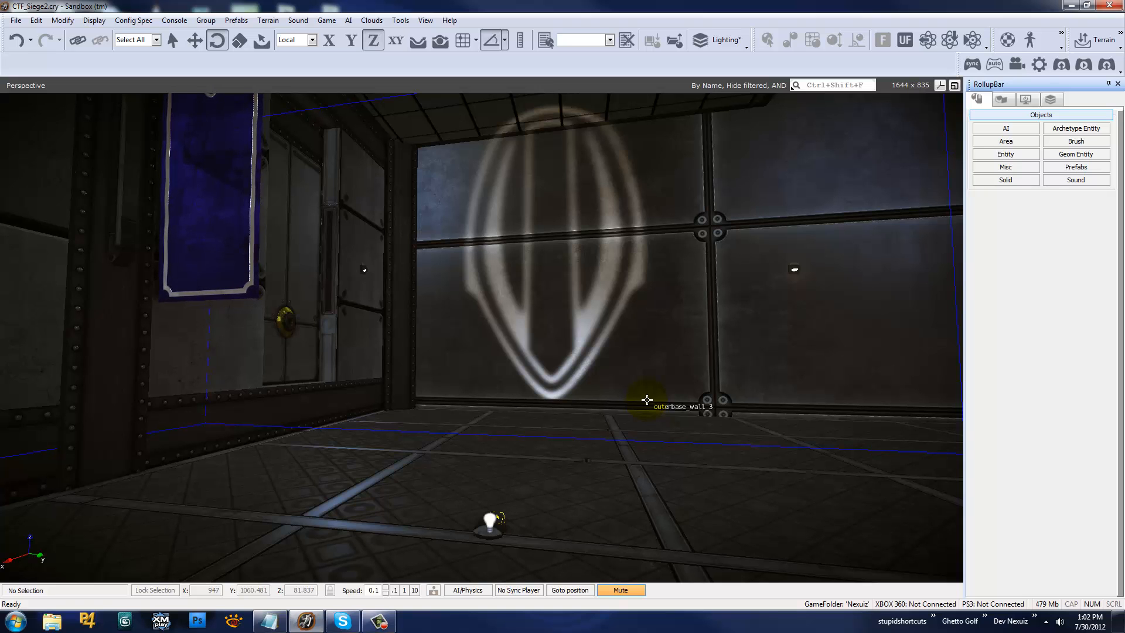
Select the projector light and set its Diffuse color to blue, RGB 48, 101, 241
right_click_drag(661, 387, 660, 387)
left_click(420, 413)
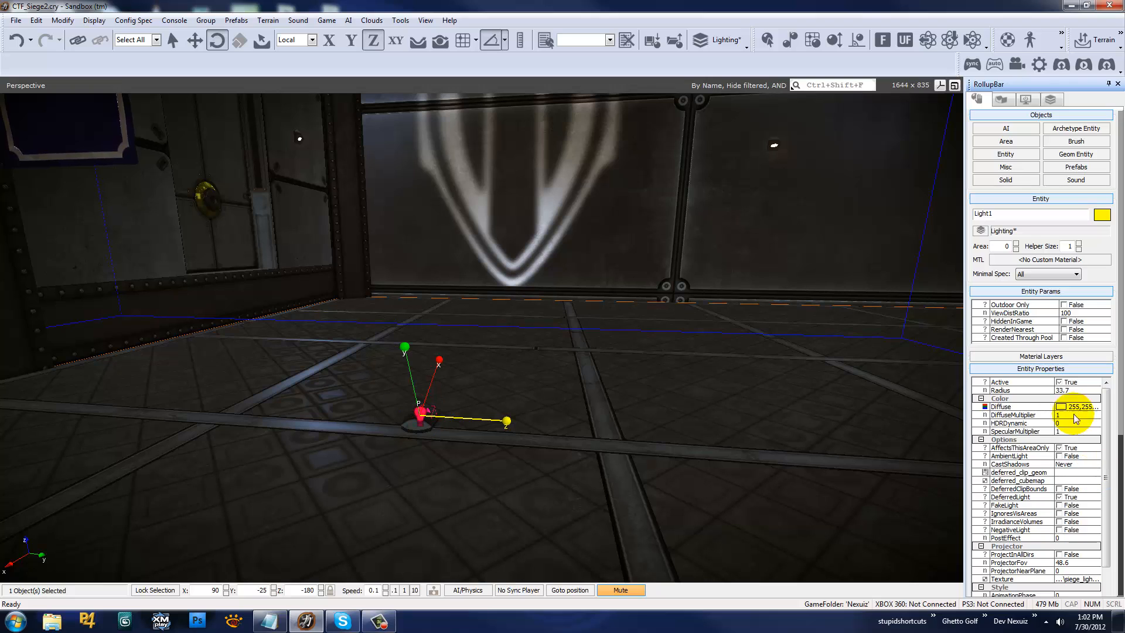
left_click(1067, 409)
left_click(1060, 407)
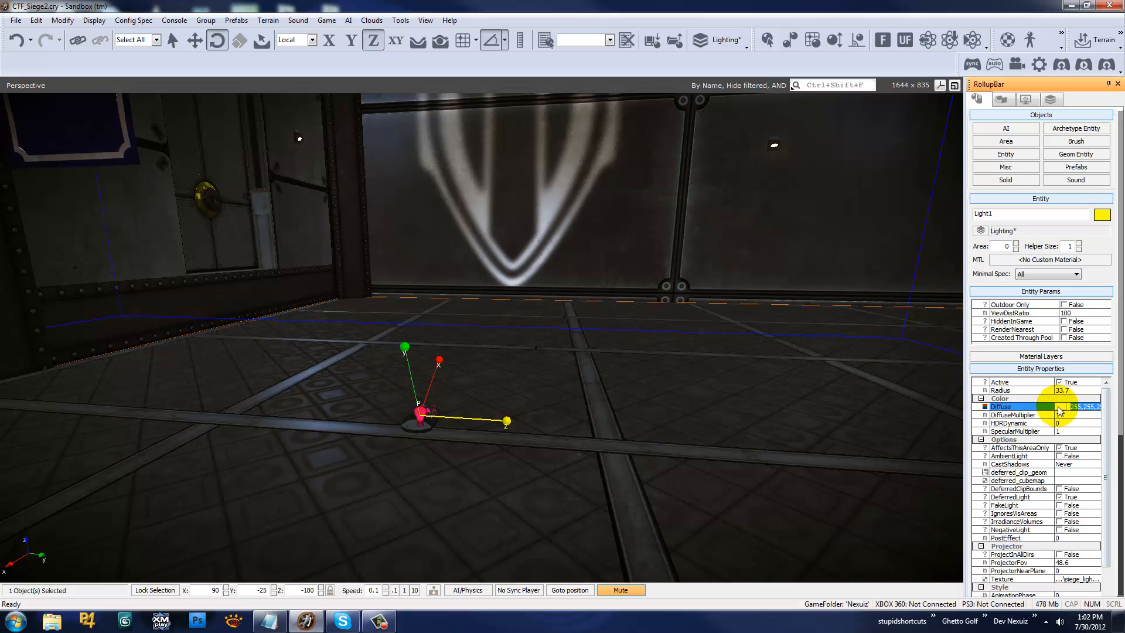
left_click(575, 216)
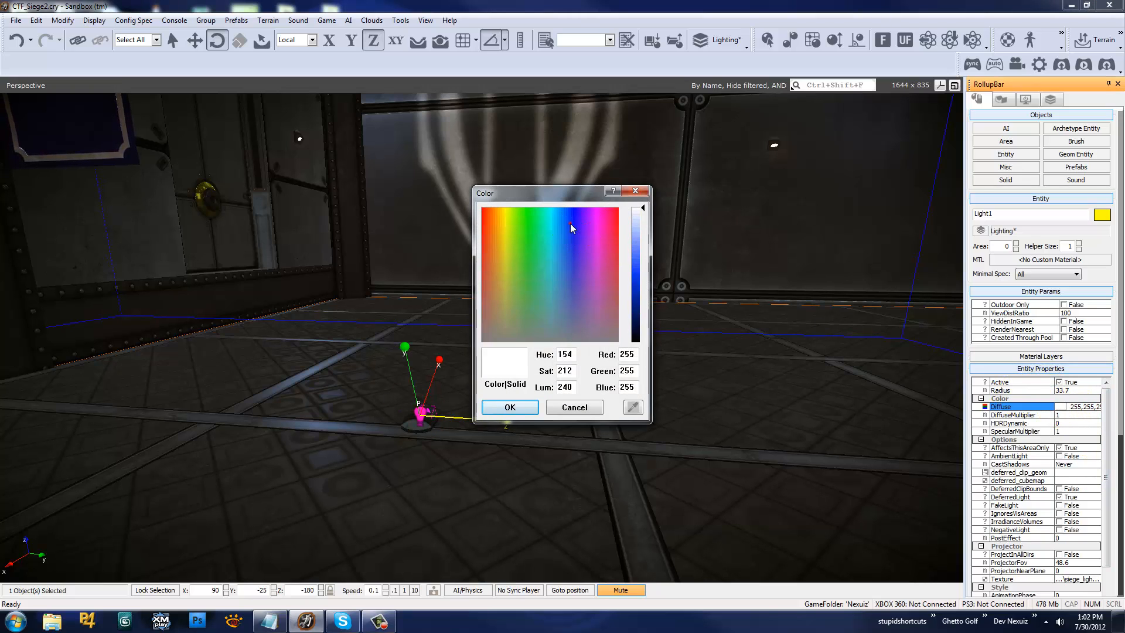
left_click(642, 267)
left_click(525, 408)
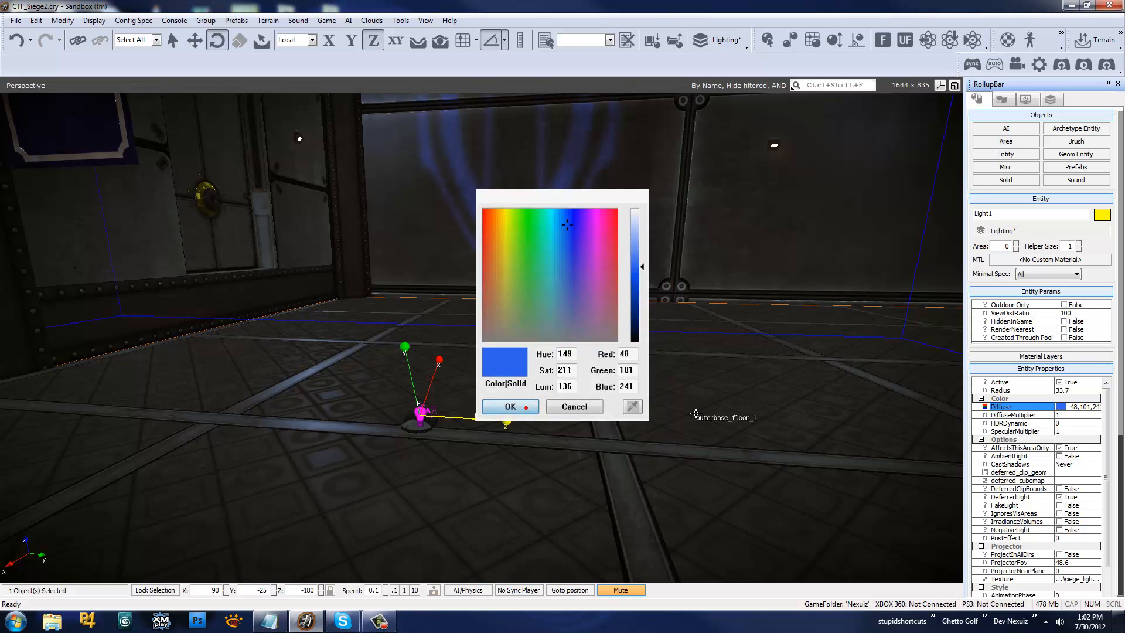
Set the projector light's DiffuseMultiplier to 5 and its HDRDynamic to 2
right_click_drag(687, 410, 709, 435)
left_click(1071, 416)
type("5")
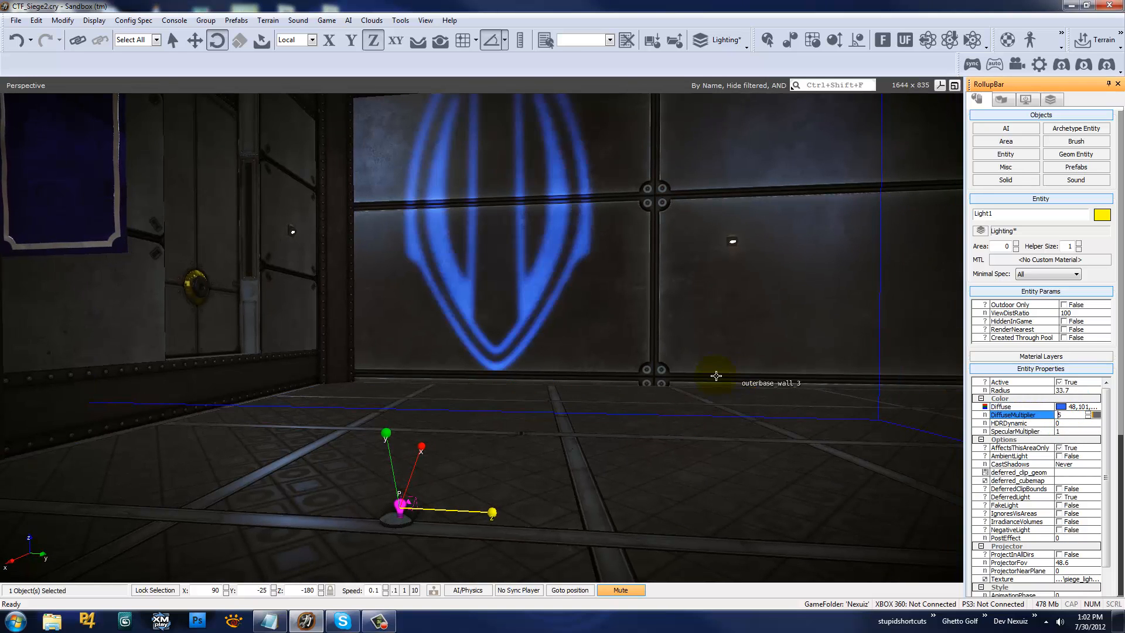
left_click(1070, 424)
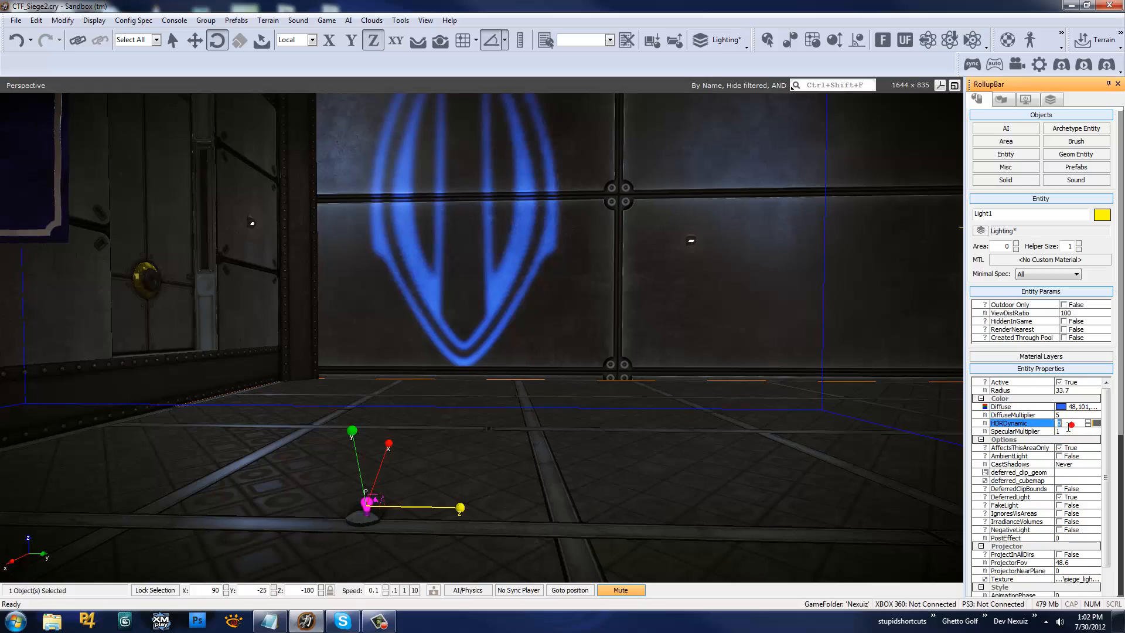
type("2")
right_click_drag(701, 329, 700, 329)
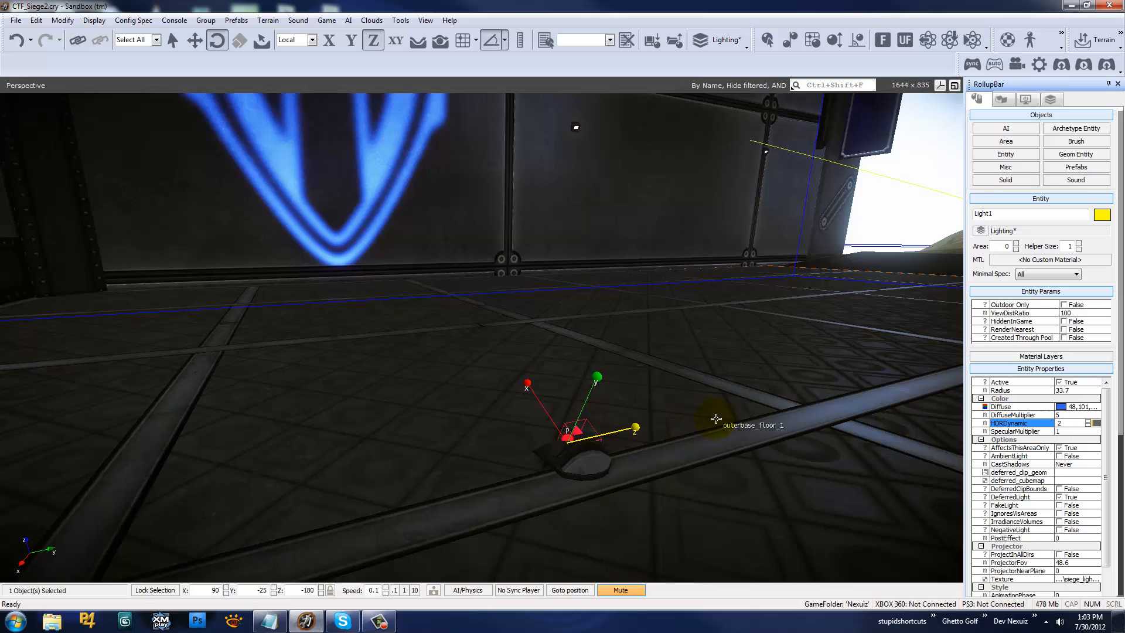
Clone the projector light in place at the floor fixture
right_click_drag(716, 418, 502, 416)
key("1")
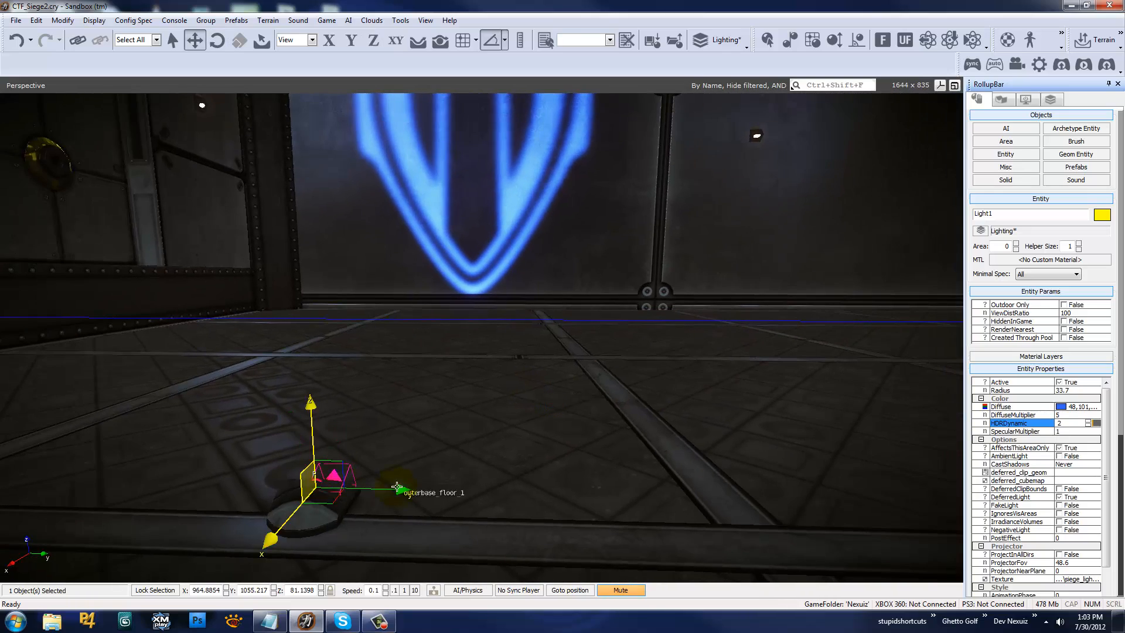
right_click_drag(416, 328, 417, 343)
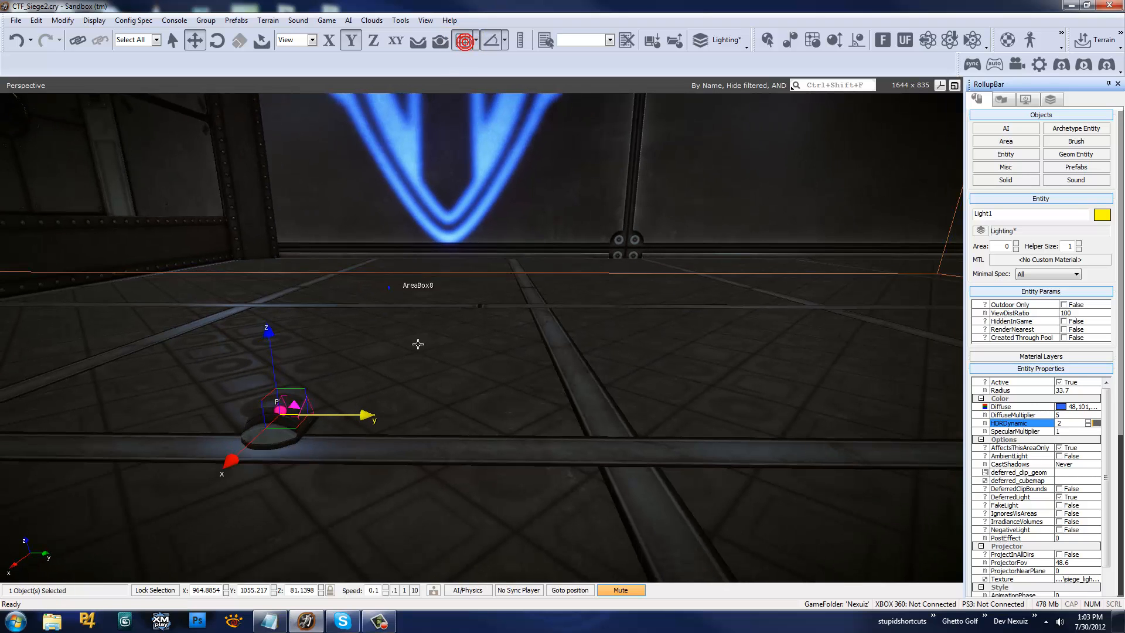
key("ctrl+c")
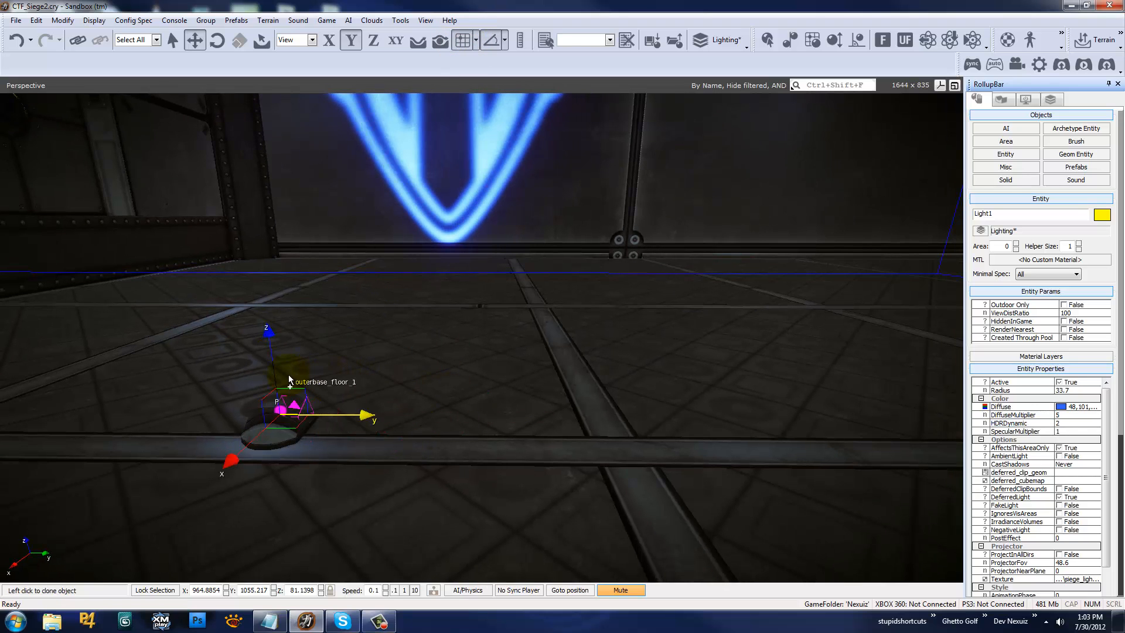
left_click(289, 380)
right_click_drag(388, 376, 400, 381)
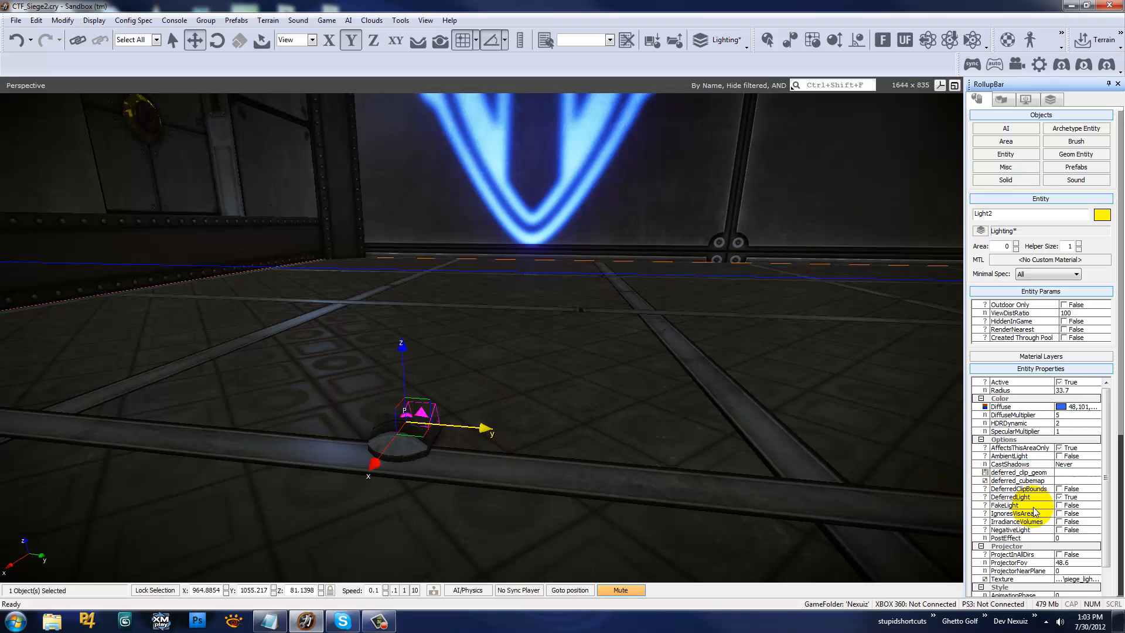
Enable the FakeLight option on the cloned light
left_click(1059, 505)
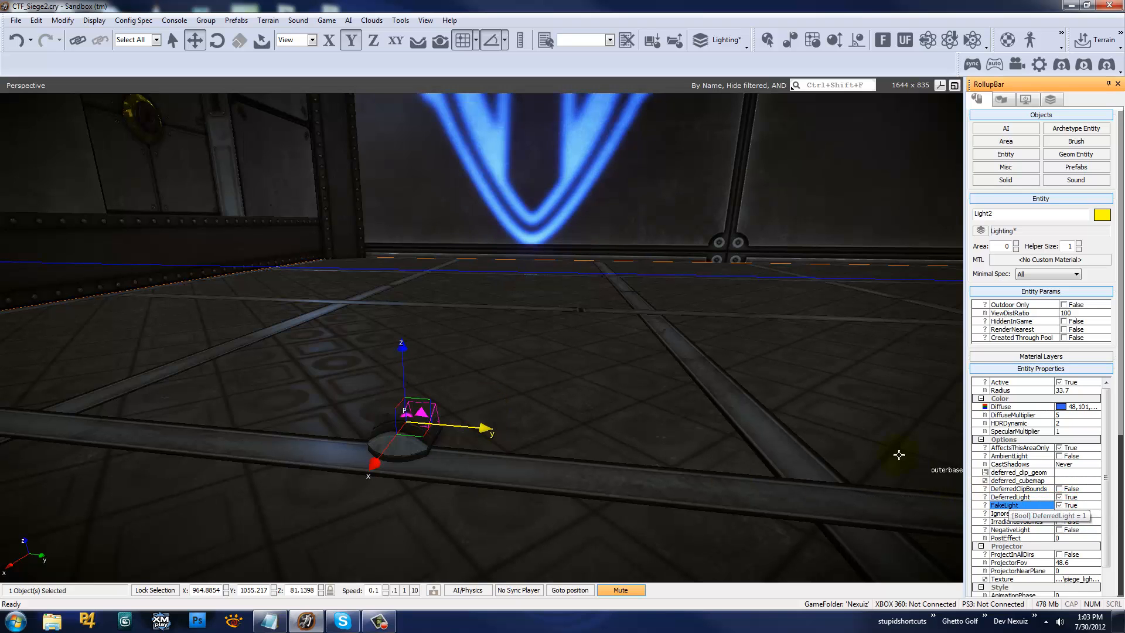
right_click_drag(899, 454, 903, 457)
key("d")
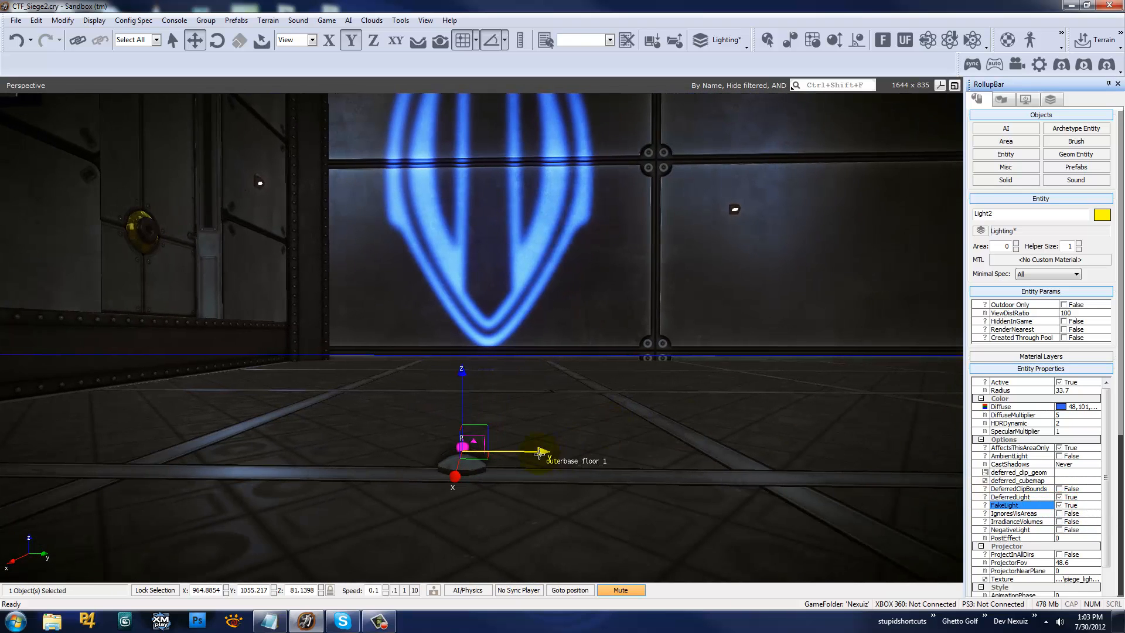
Try to shift the cloned light along Y, and undo the move
left_click(539, 453)
key("ctrl+z")
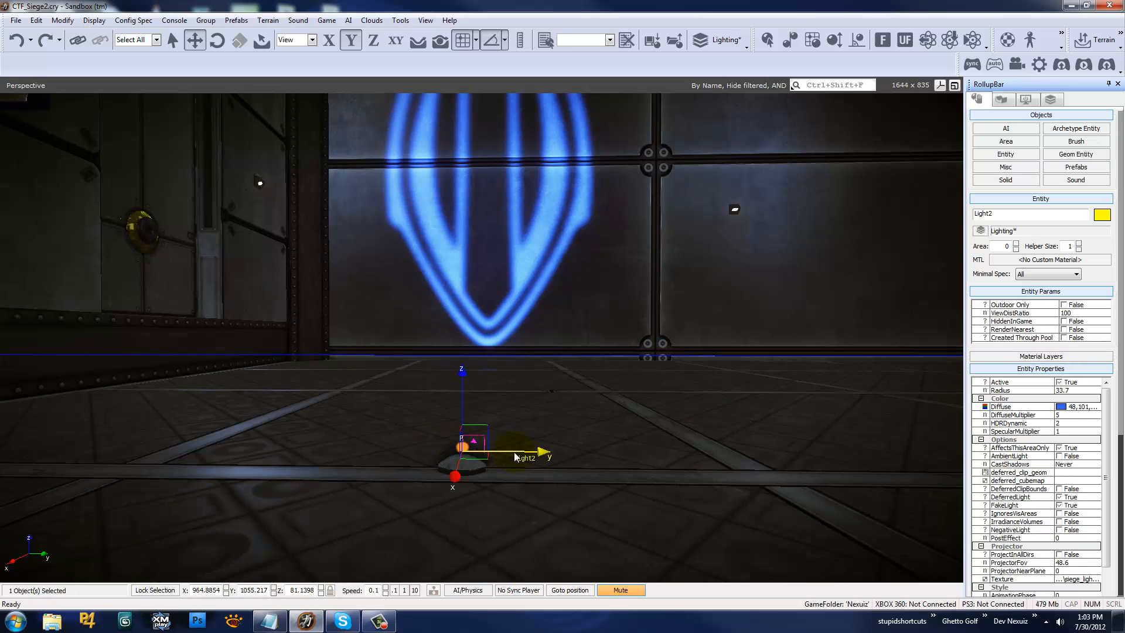
mouse_move(534, 452)
left_mouse_down()
mouse_move(774, 452)
mouse_move(534, 432)
left_mouse_up()
key("w")
right_click_drag(585, 422, 585, 419)
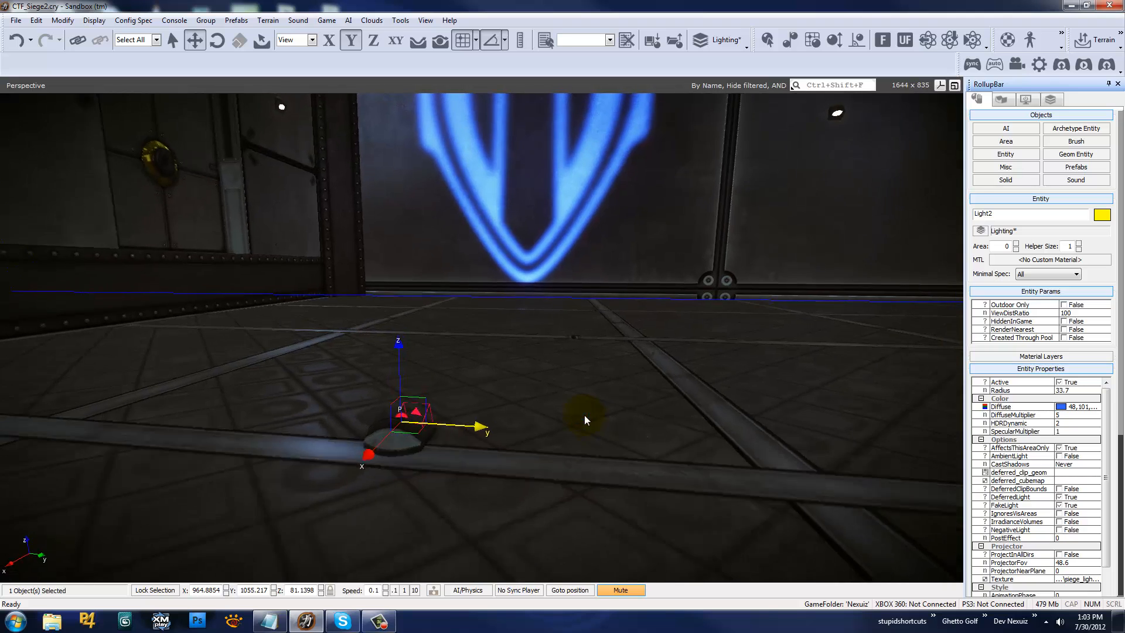
Create a new layer named Fakelights and make it the current layer
key("w")
key("s")
left_click(1050, 94)
right_click_drag(580, 207, 847, 143)
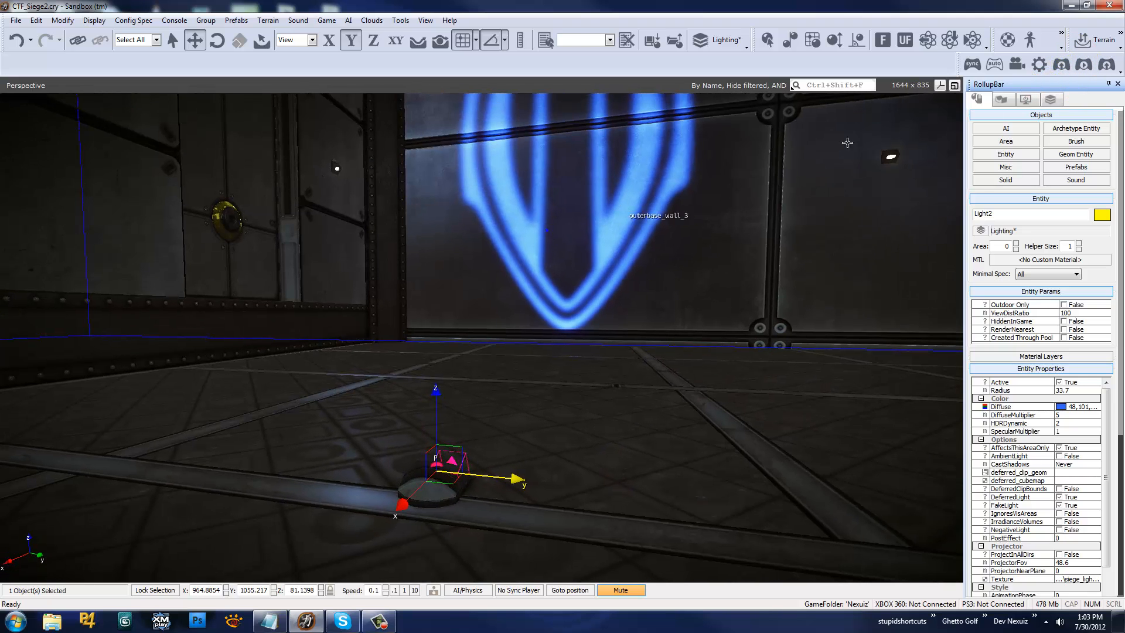
left_click(1052, 101)
left_click(978, 129)
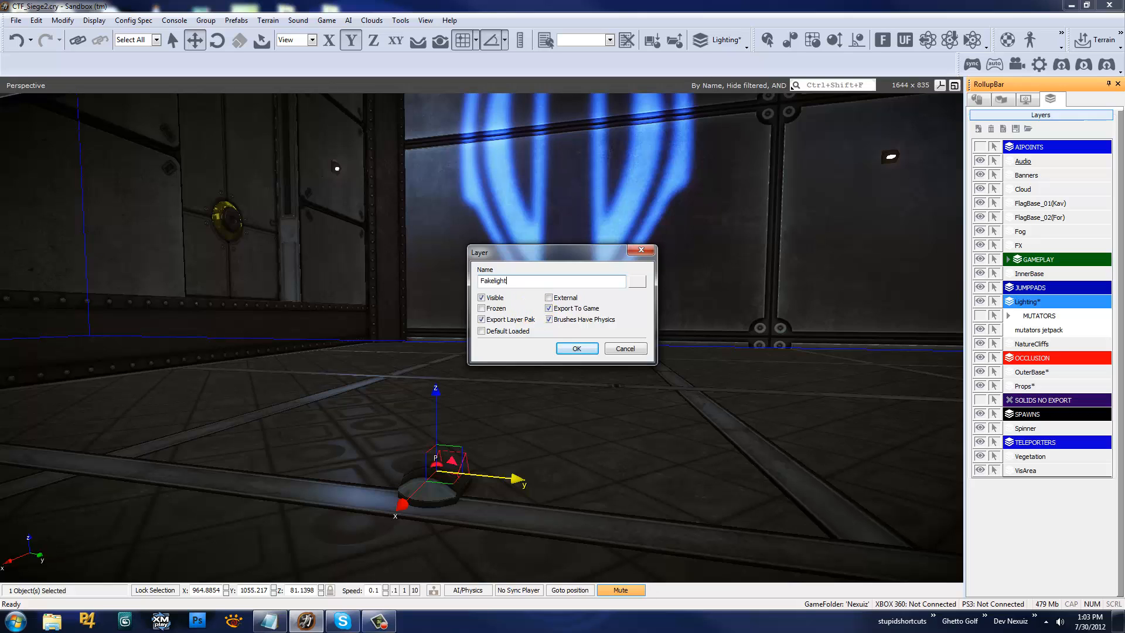
key("Return")
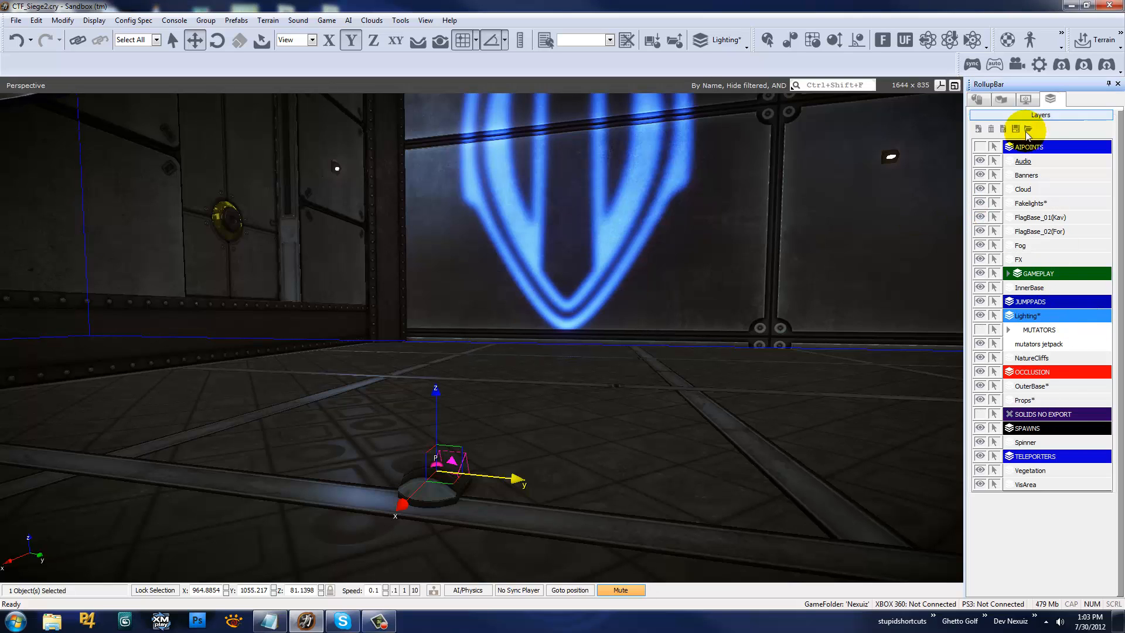
left_click(1048, 203)
Assign the cloned fake light to the Fakelights layer
left_click(976, 100)
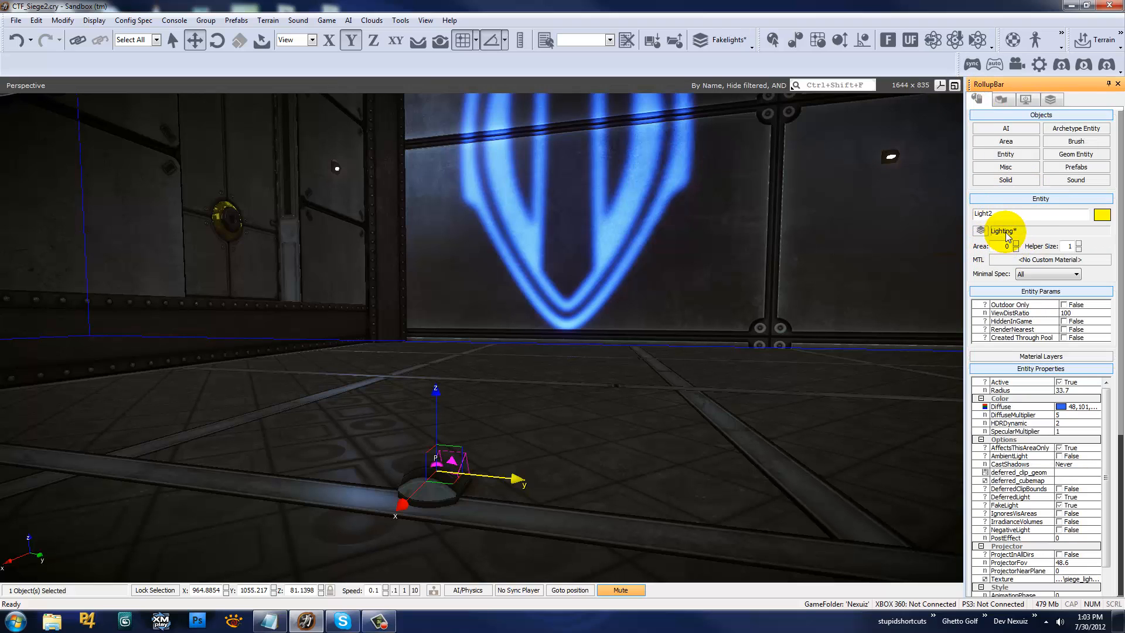
left_click(980, 231)
scroll(1013, 326, "down", 2)
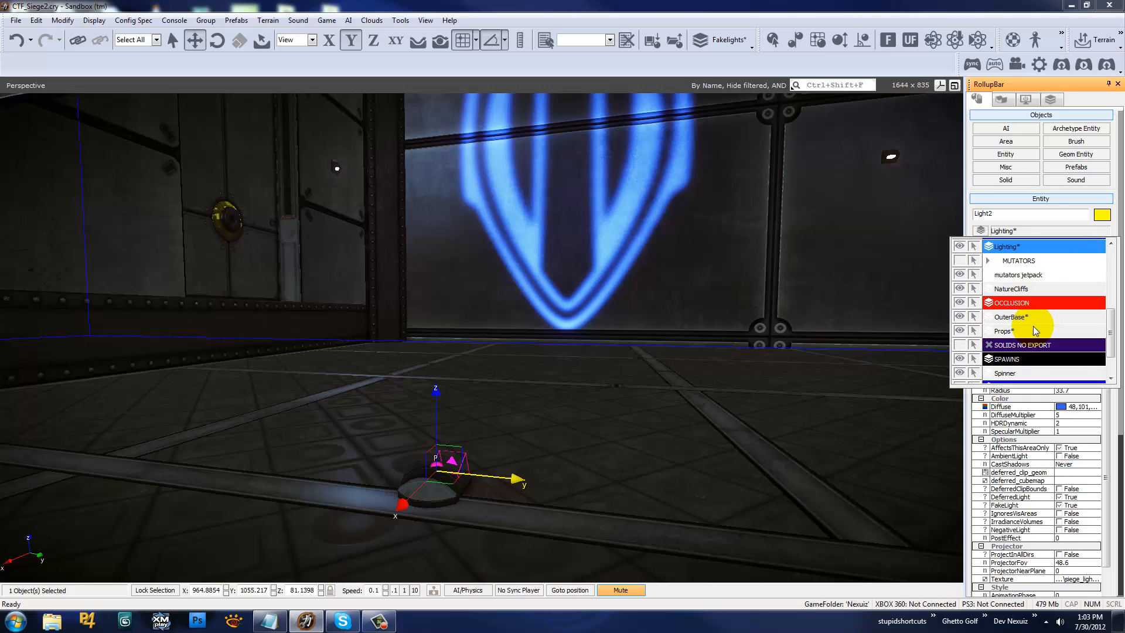
scroll(1022, 329, "up", 5)
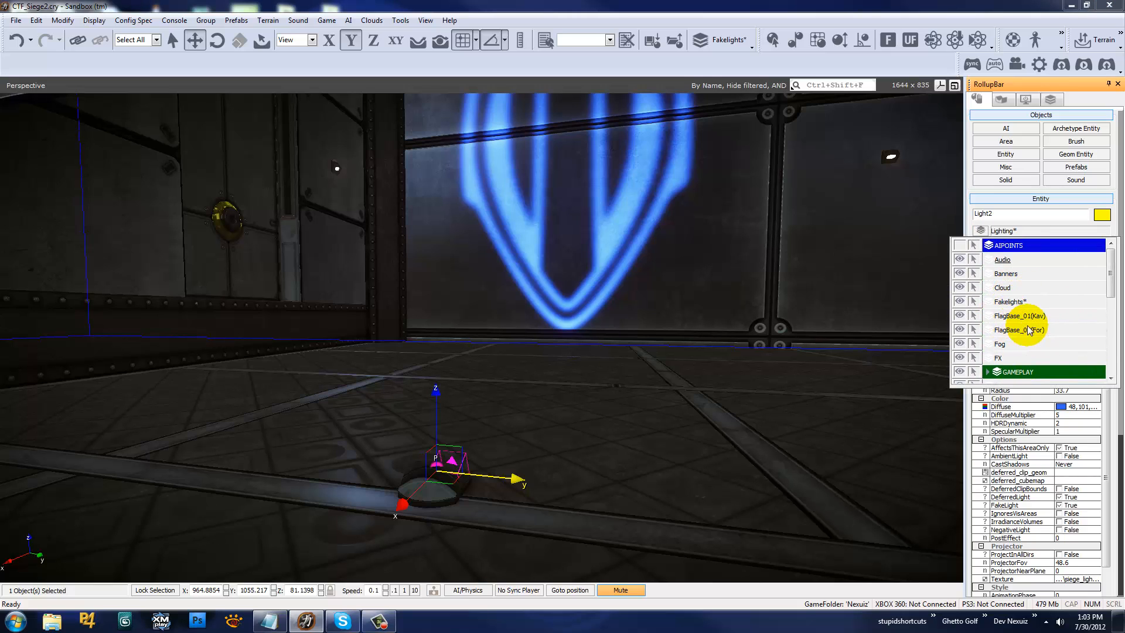
left_click(1007, 301)
Freeze every layer except Fakelights so that only its objects can be selected
left_click(1049, 99)
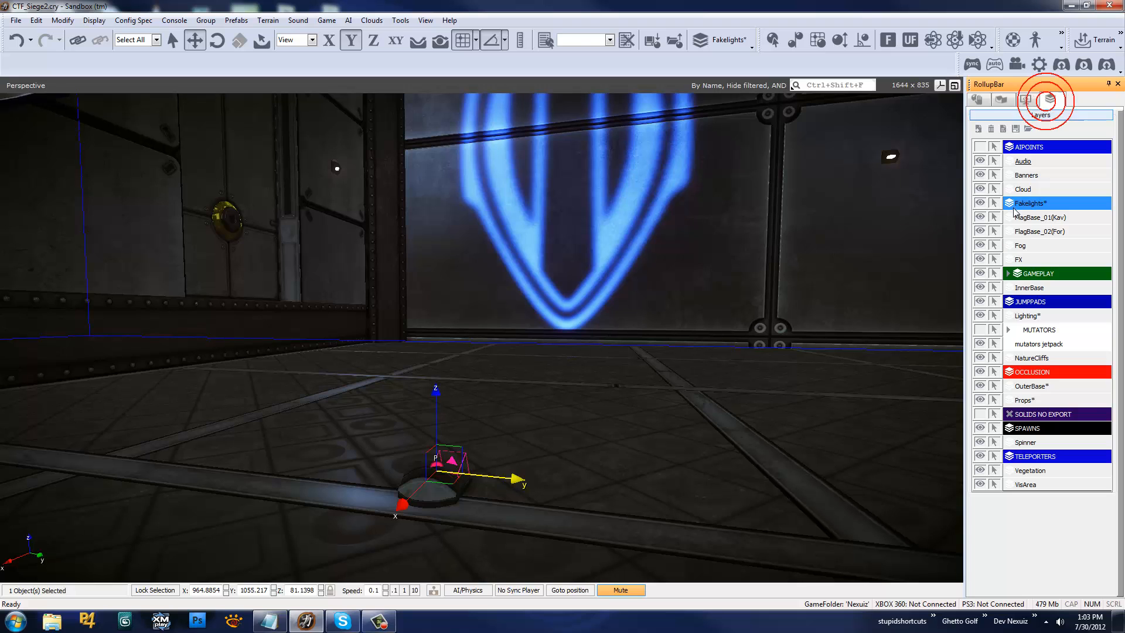
right_click_drag(905, 231, 890, 243)
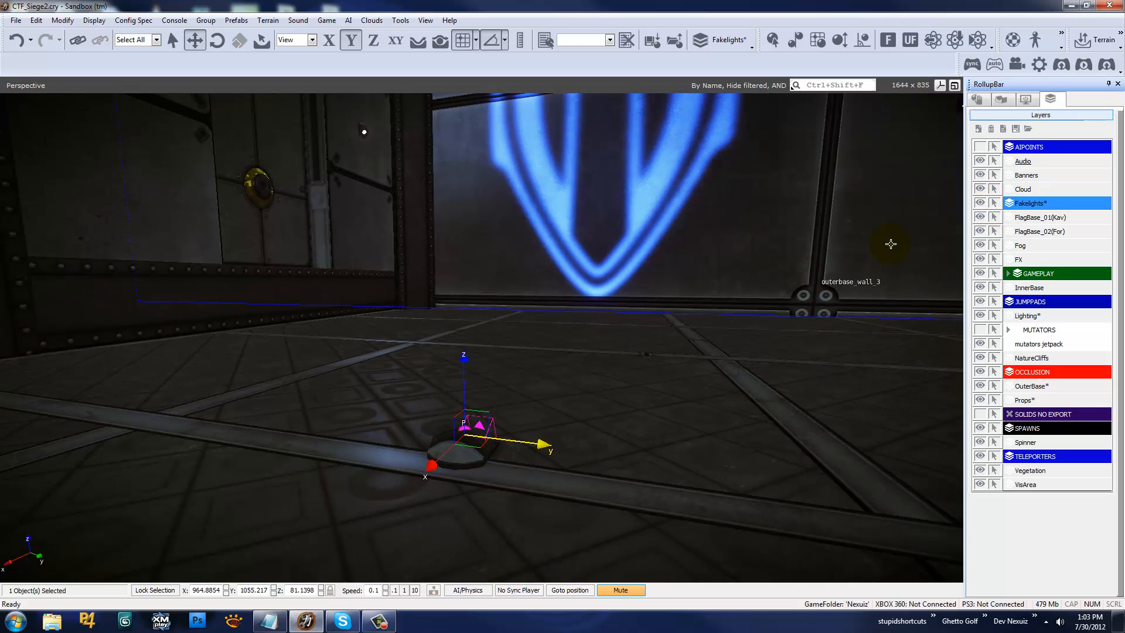
left_click(995, 202, "ctrl")
right_click_drag(614, 340, 597, 339)
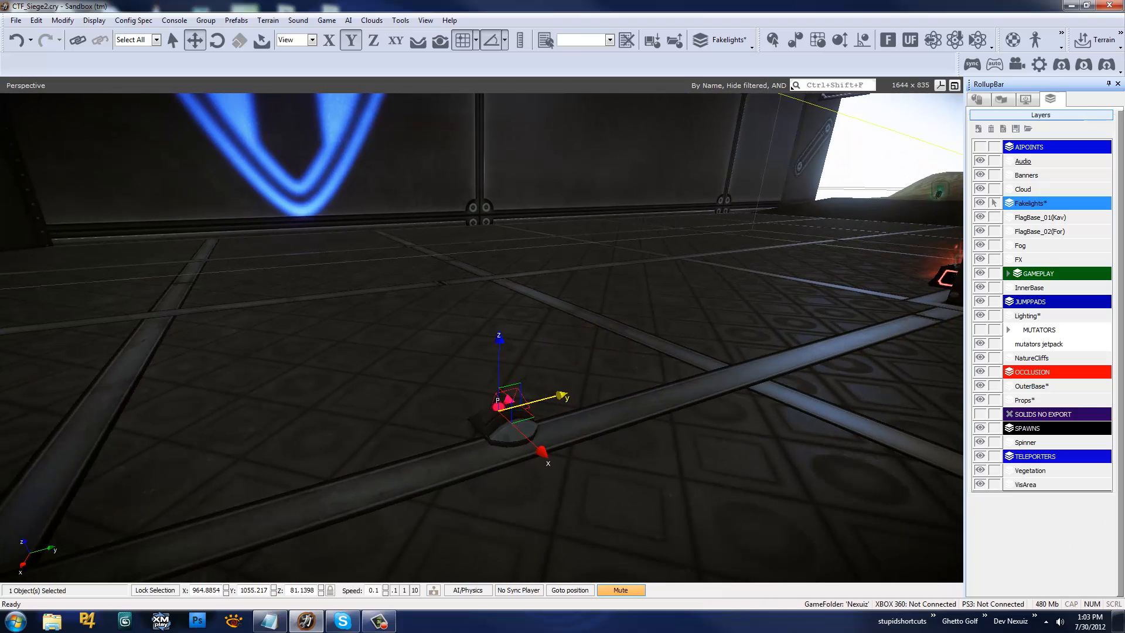
Open the Material Editor and preview the diffuse textures of corona_05 and corona_06 in Materials/Coronas
left_click_drag(1124, 135, 432, 149)
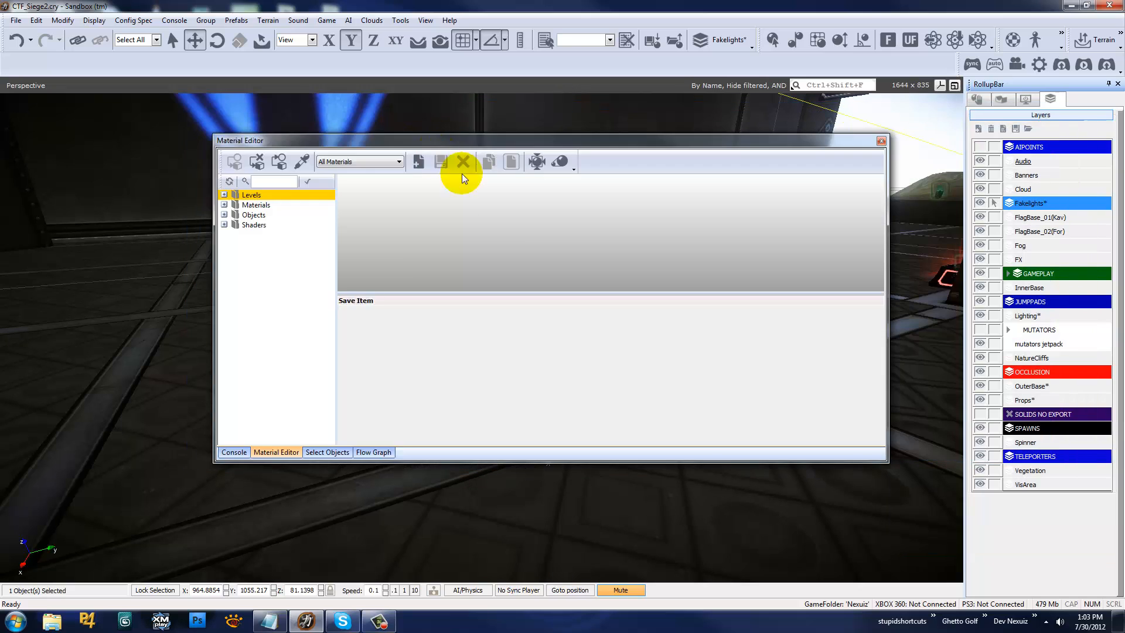
left_click(225, 205)
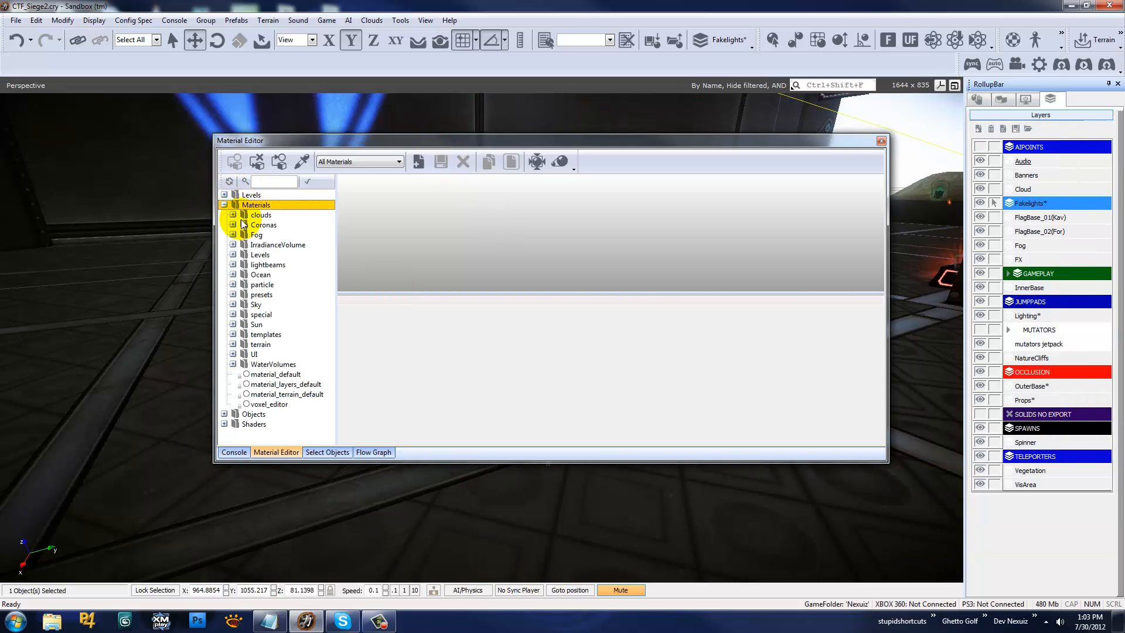
left_click(234, 226)
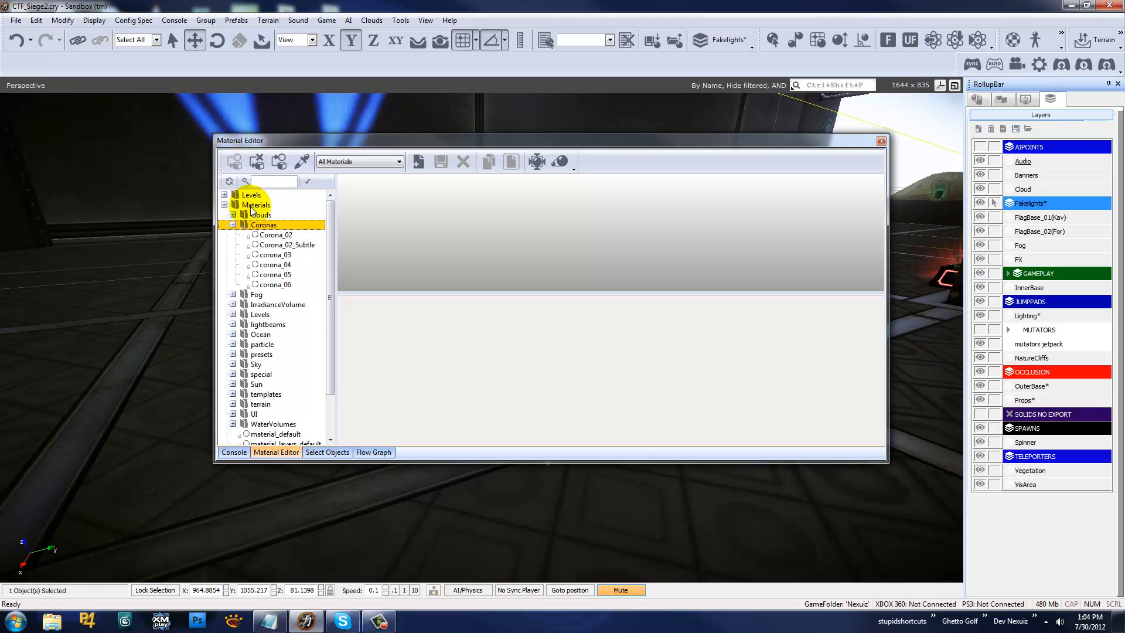
left_click(284, 274)
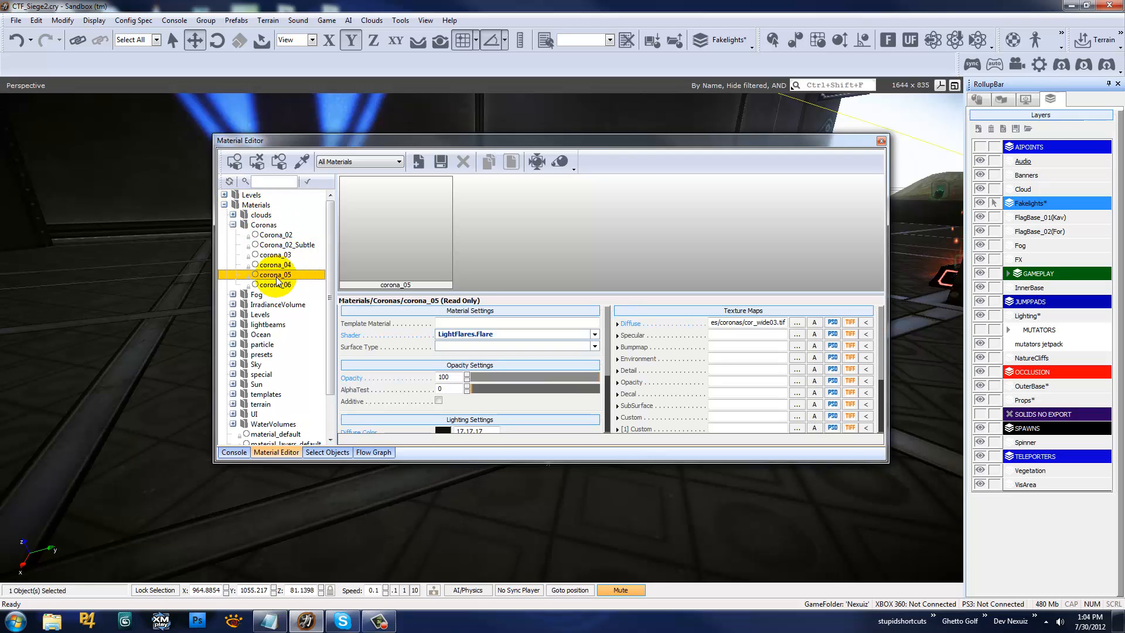
mouse_move(702, 327)
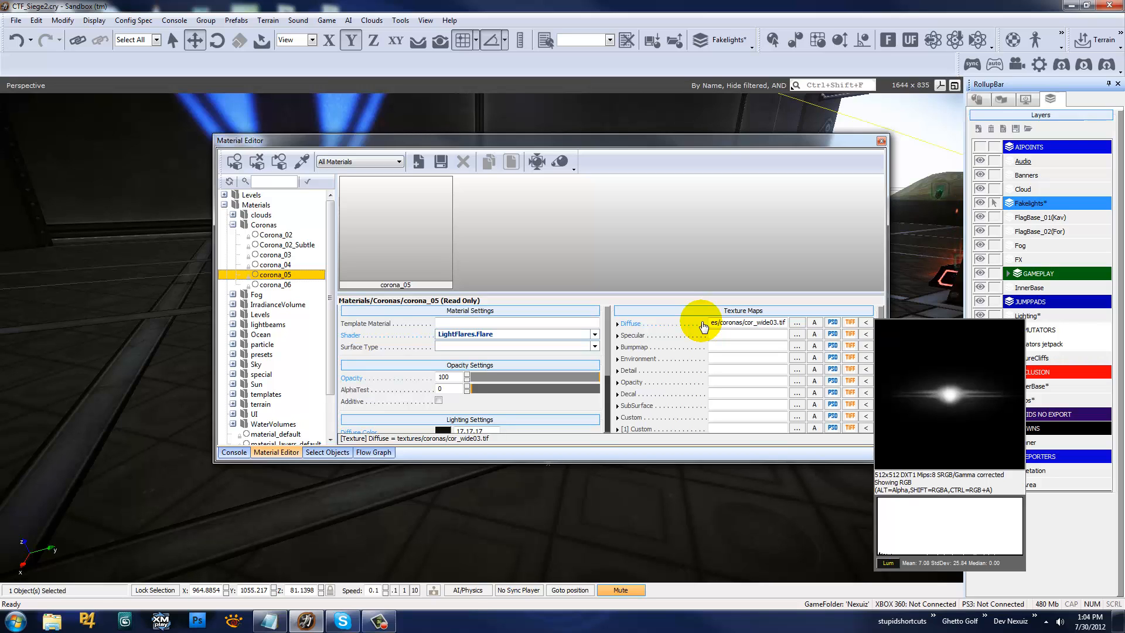
left_click(280, 285)
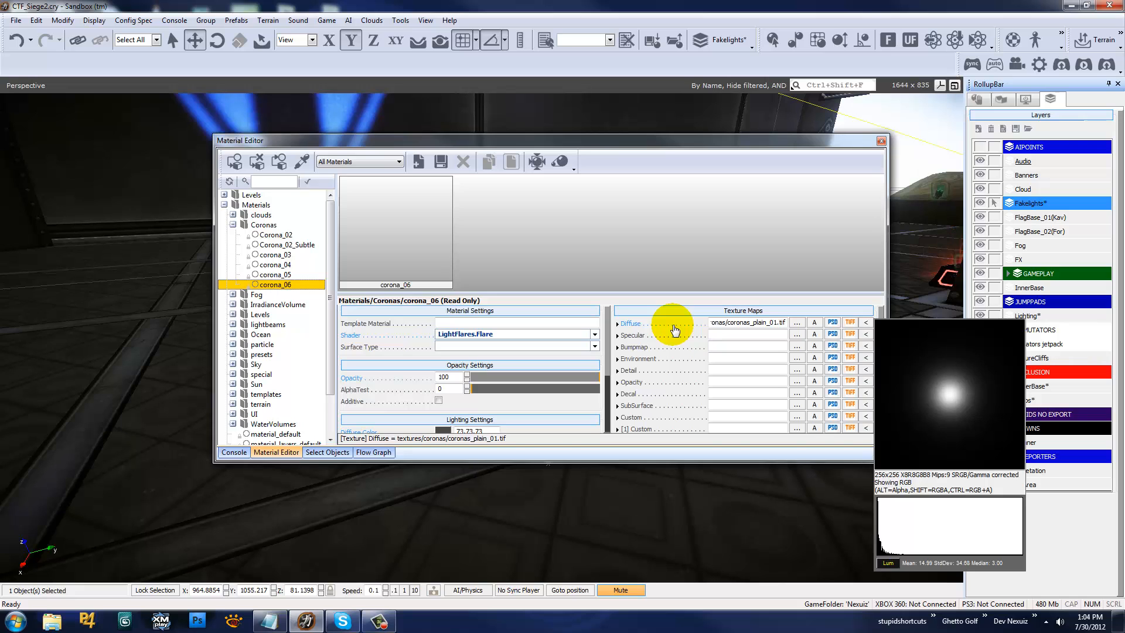
Assign the corona_05 material to the fake light and move the Material Editor out of the way
left_click(275, 275)
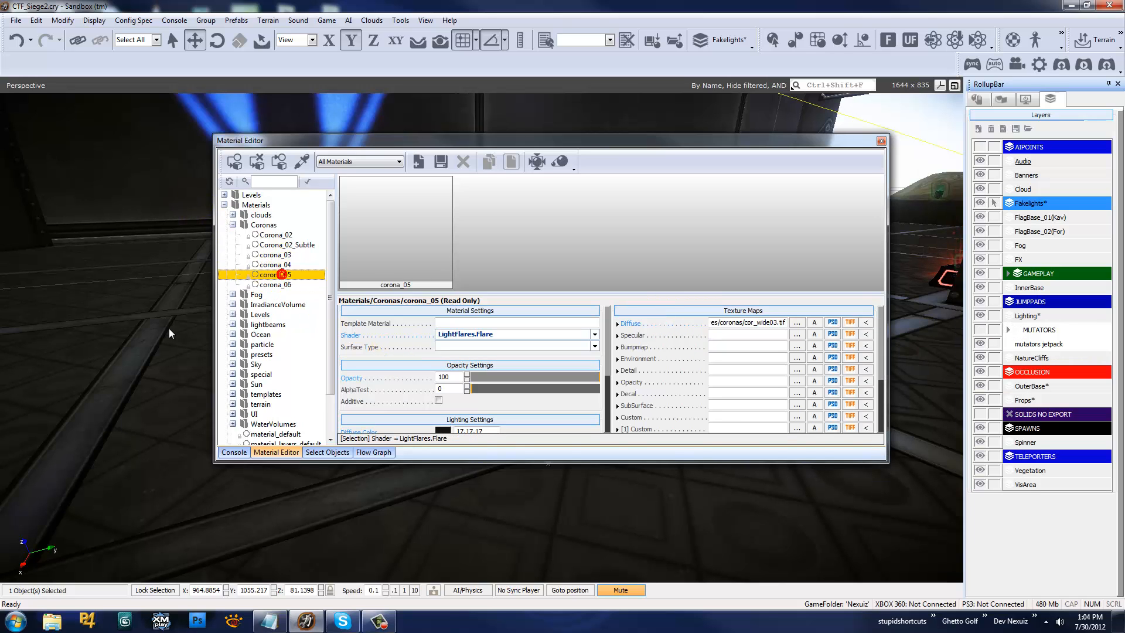
left_click(241, 170)
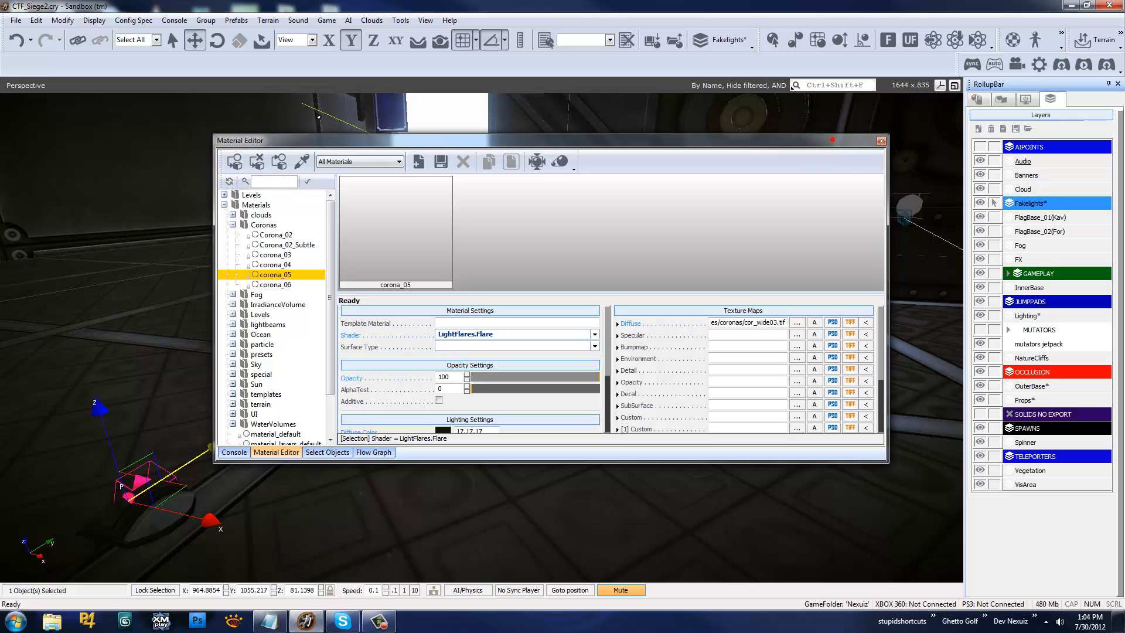
left_click_drag(833, 139, 1124, 140)
right_click_drag(707, 355, 706, 355)
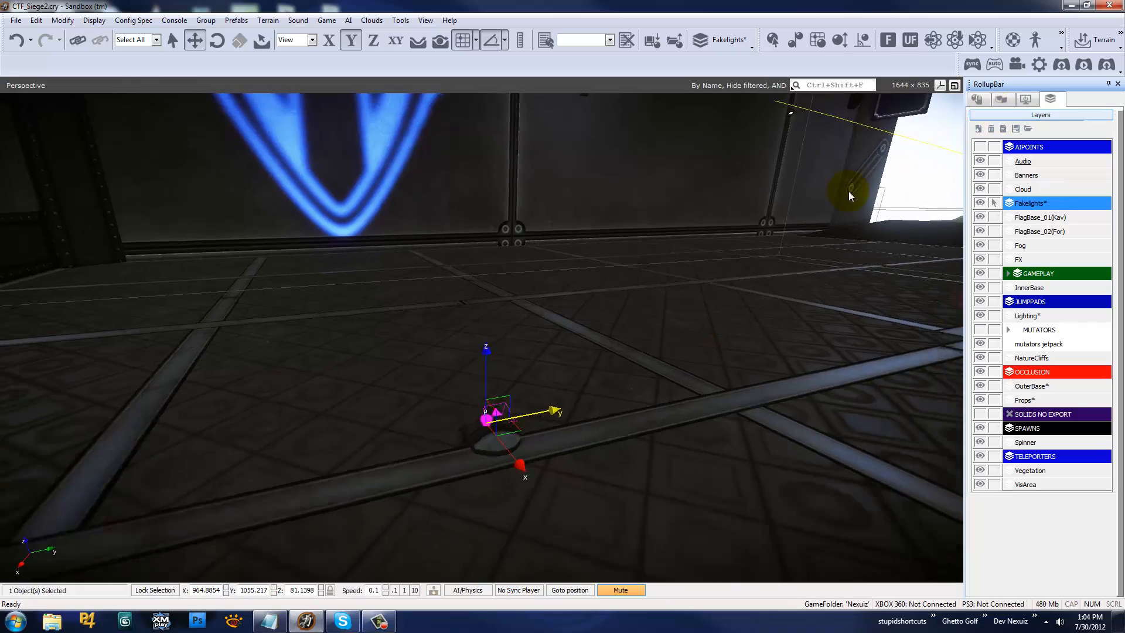
right_click_drag(667, 284, 555, 338)
Set the fake light's CoronaScale to 3
left_click(977, 100)
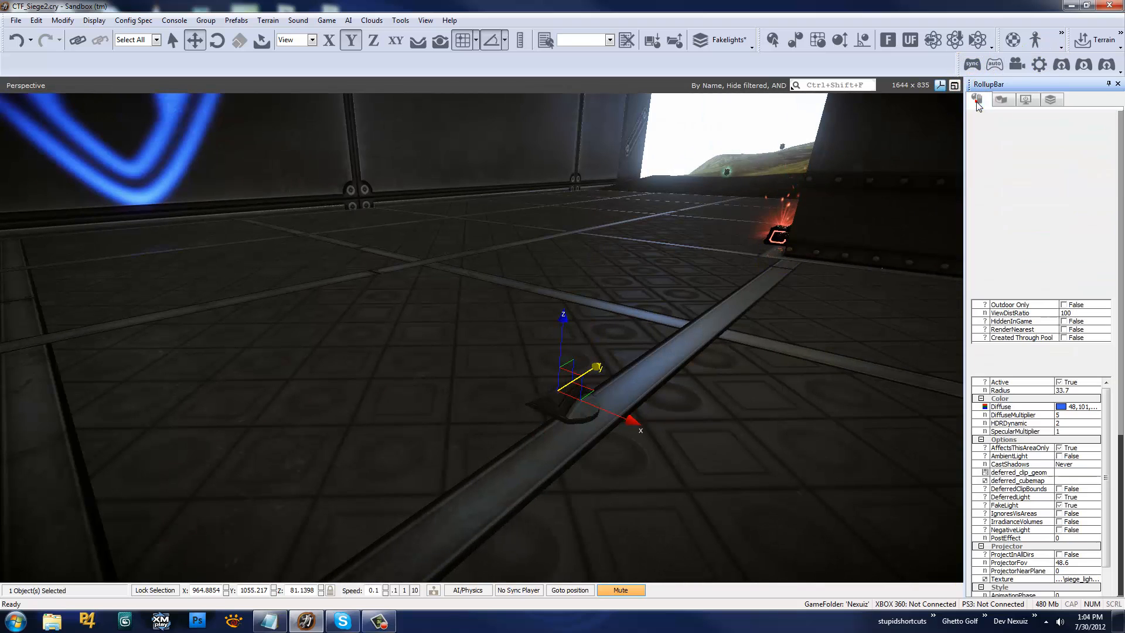
scroll(1119, 383, "down", 5)
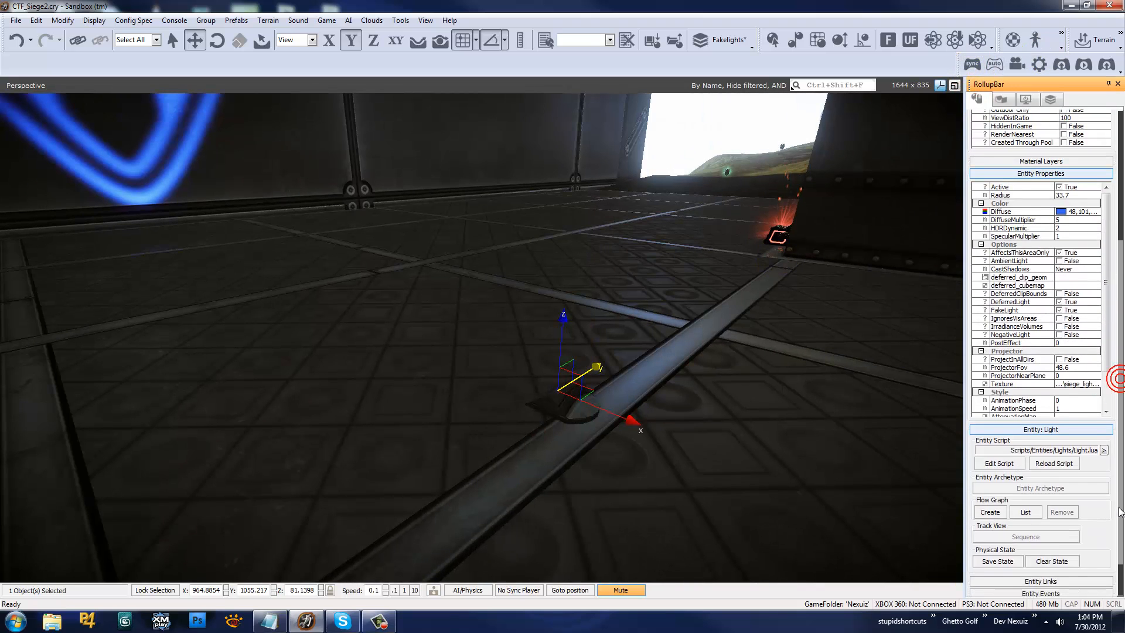
scroll(1111, 351, "down", 2)
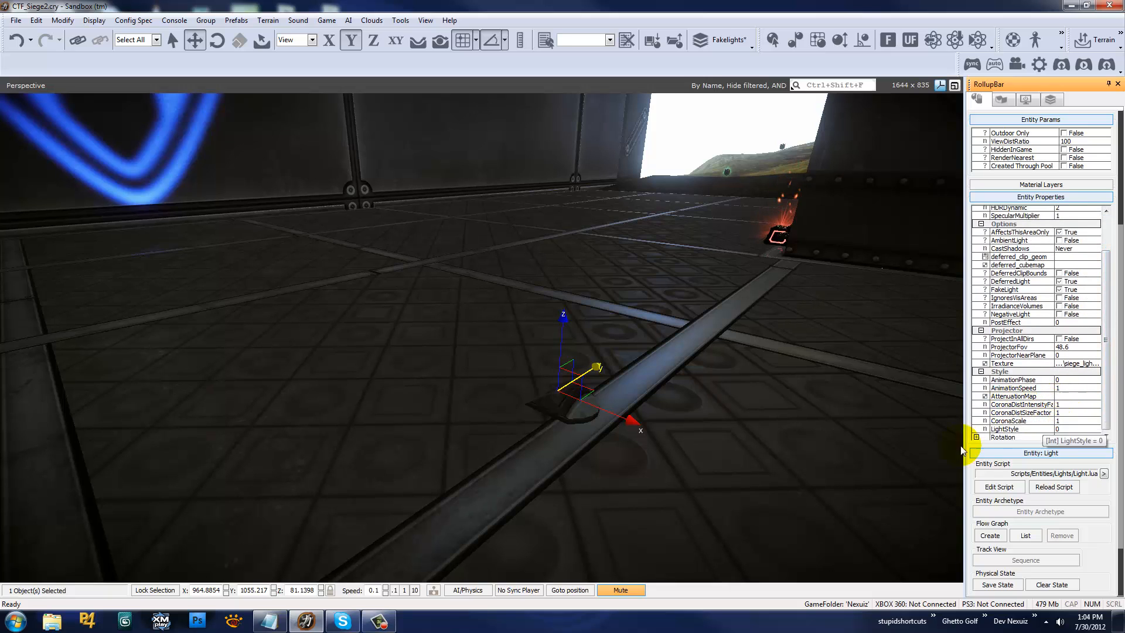
left_click(1071, 421)
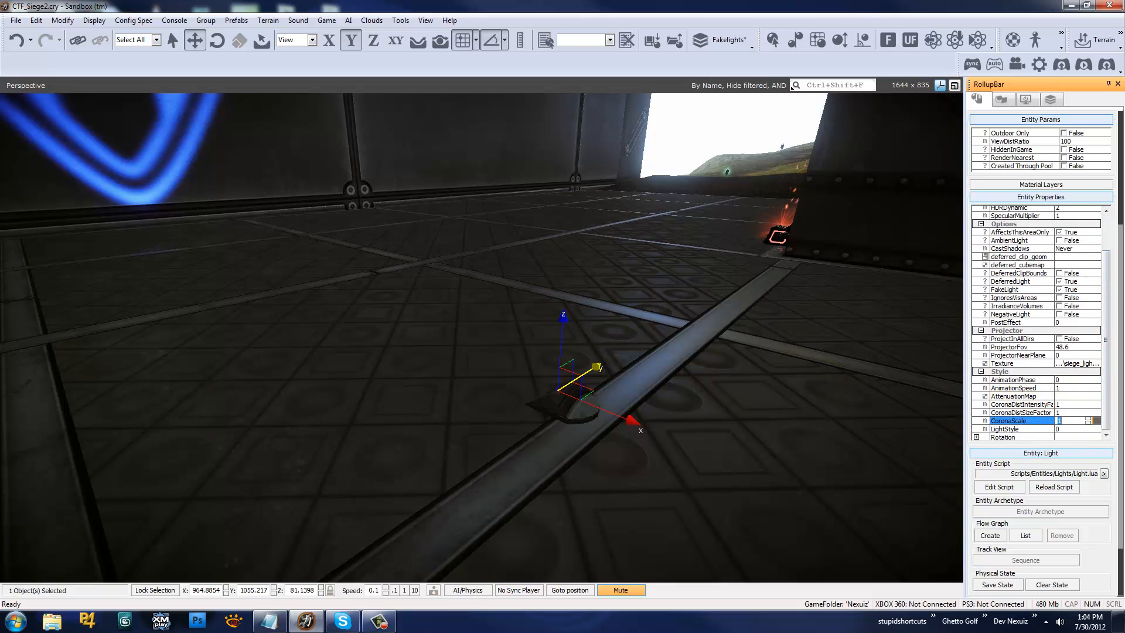
key("w")
Turn off grid snapping and nudge the fake light slightly in the XZ plane at the floor fixture's lens
right_click_drag(537, 342, 626, 406)
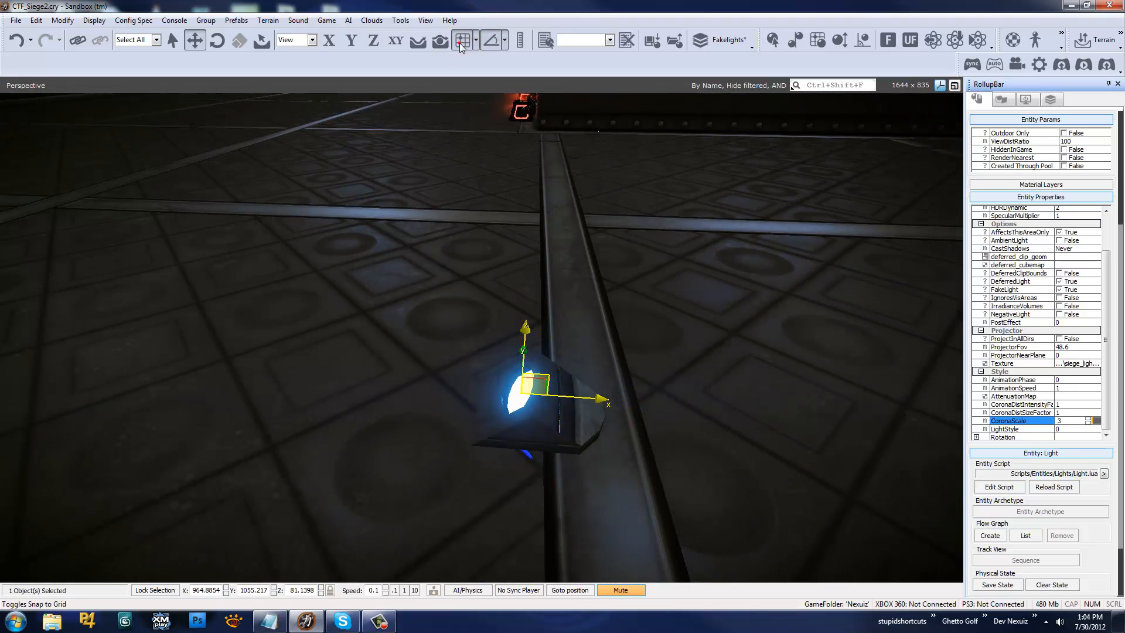
left_click_drag(550, 374, 538, 361)
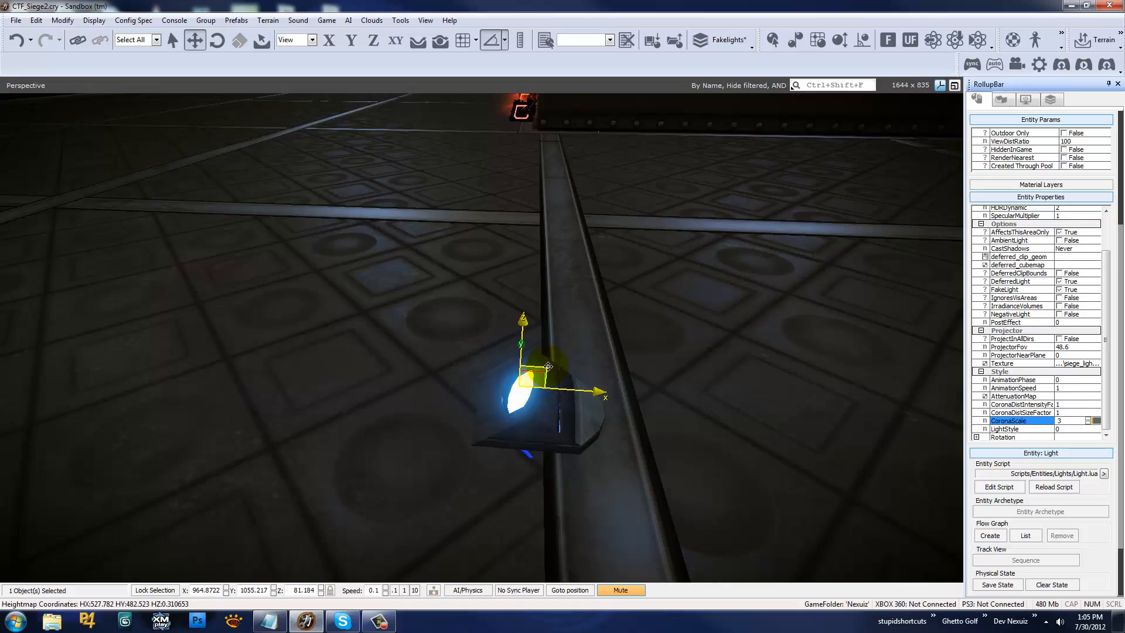
mouse_move(548, 367)
right_mouse_down()
mouse_move(537, 350)
mouse_move(501, 372)
mouse_move(525, 361)
mouse_move(539, 385)
right_mouse_up()
key("w")
left_click(524, 362)
Lighten the fake light's Diffuse colour to pale blue 185,203,251 and check the corona from a distance
key("s")
key("w")
key("w")
left_click(484, 366)
left_click(1055, 406)
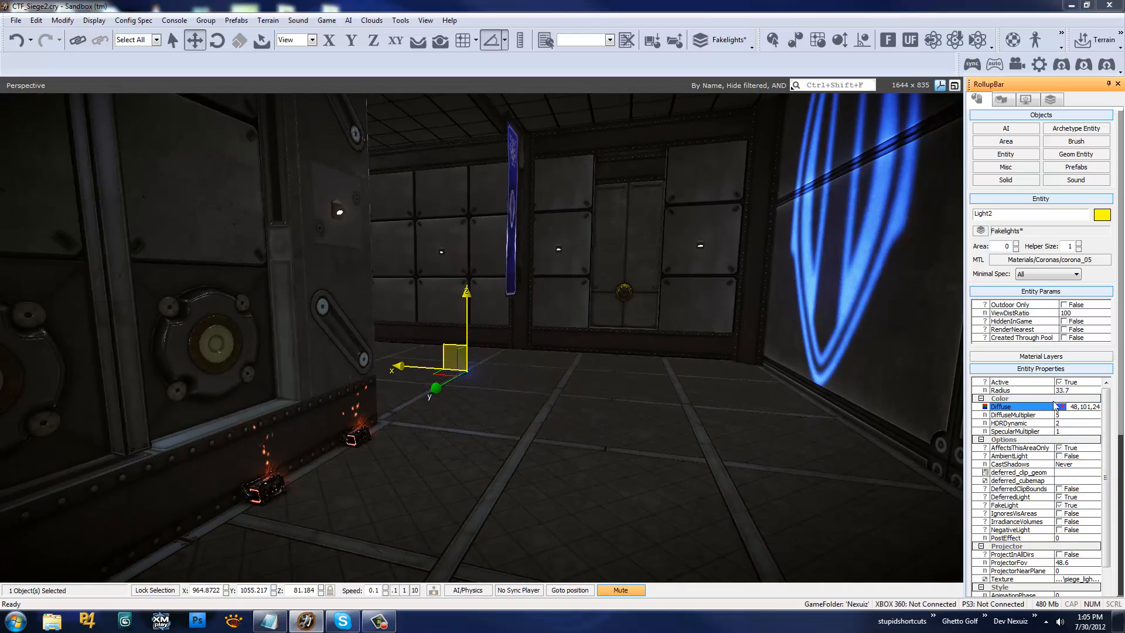
left_click(1062, 406)
left_click_drag(585, 203, 804, 162)
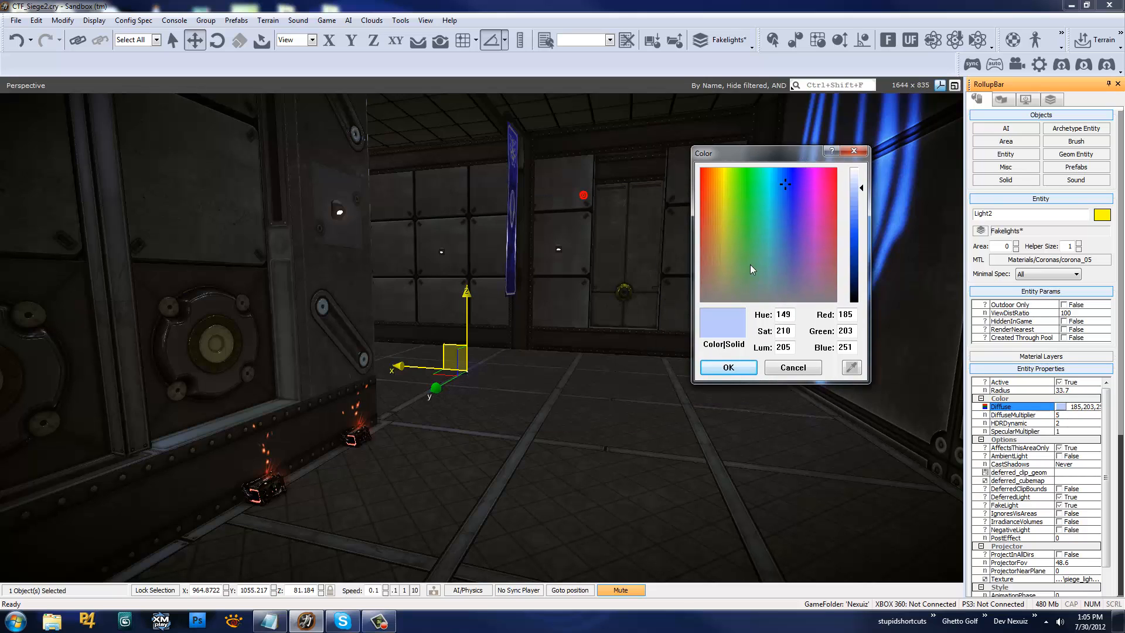
left_click(737, 365)
right_click_drag(637, 367, 637, 368)
left_click(582, 444)
key("s")
key("w")
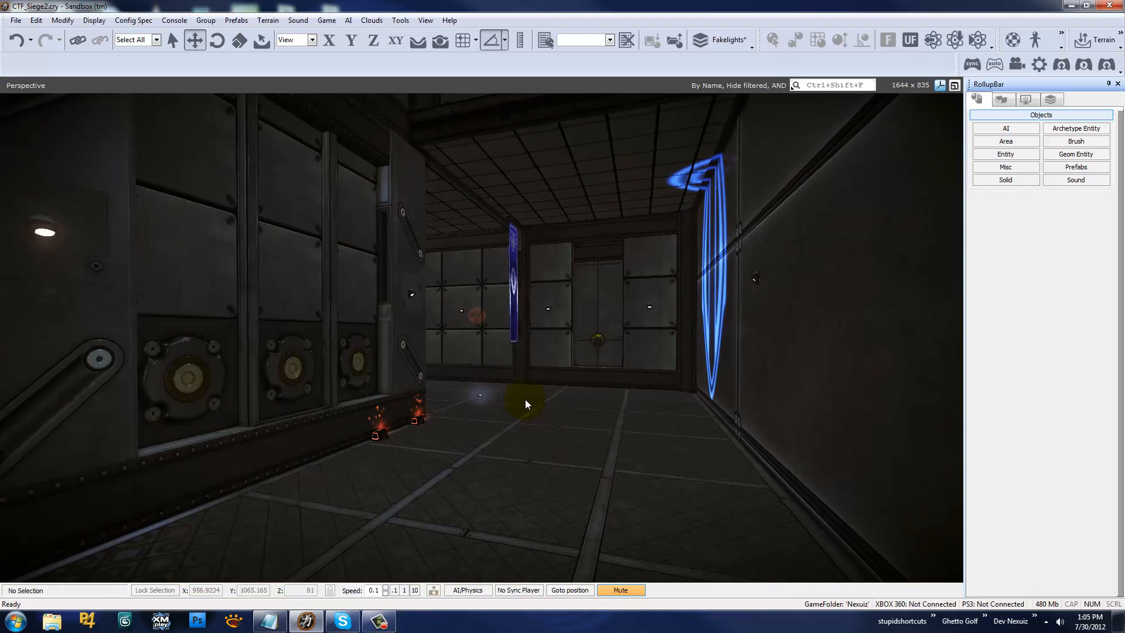
Set the fake light's DiffuseMultiplier and HDRDynamic to 1 and darken its Diffuse colour to a blue with red 68 and green 117
left_click(481, 395)
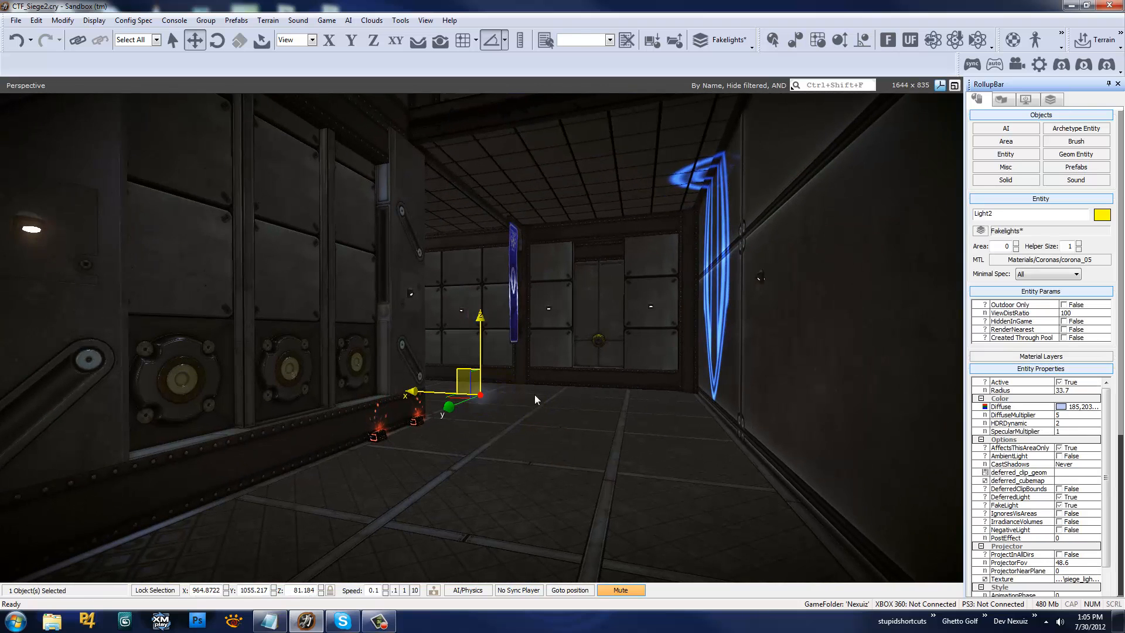
left_click(1063, 423)
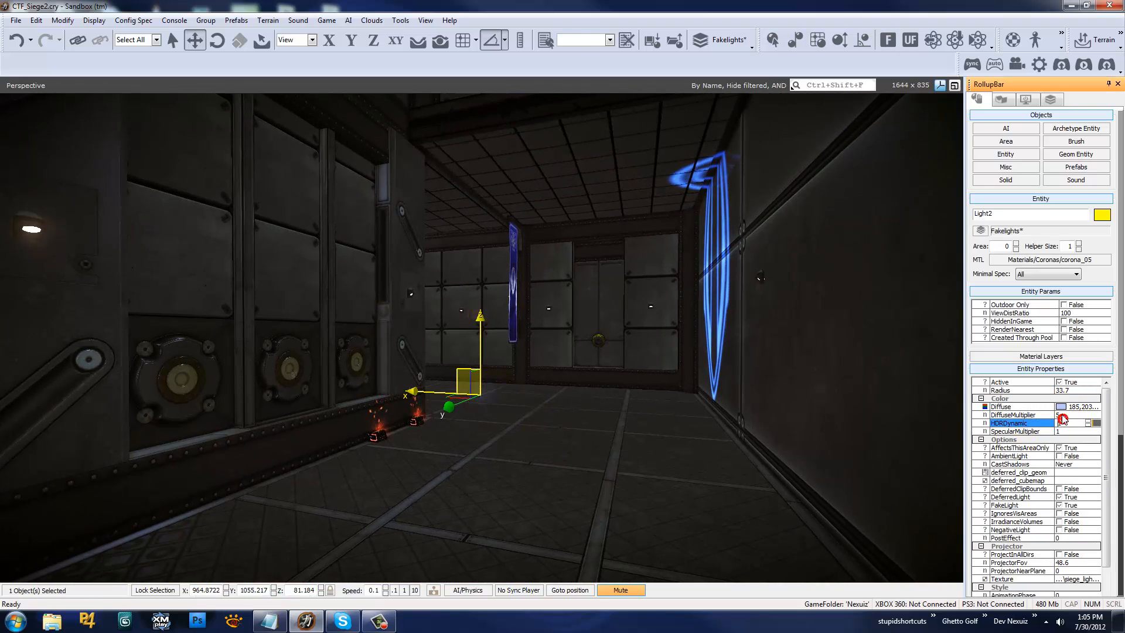
left_click(1060, 407)
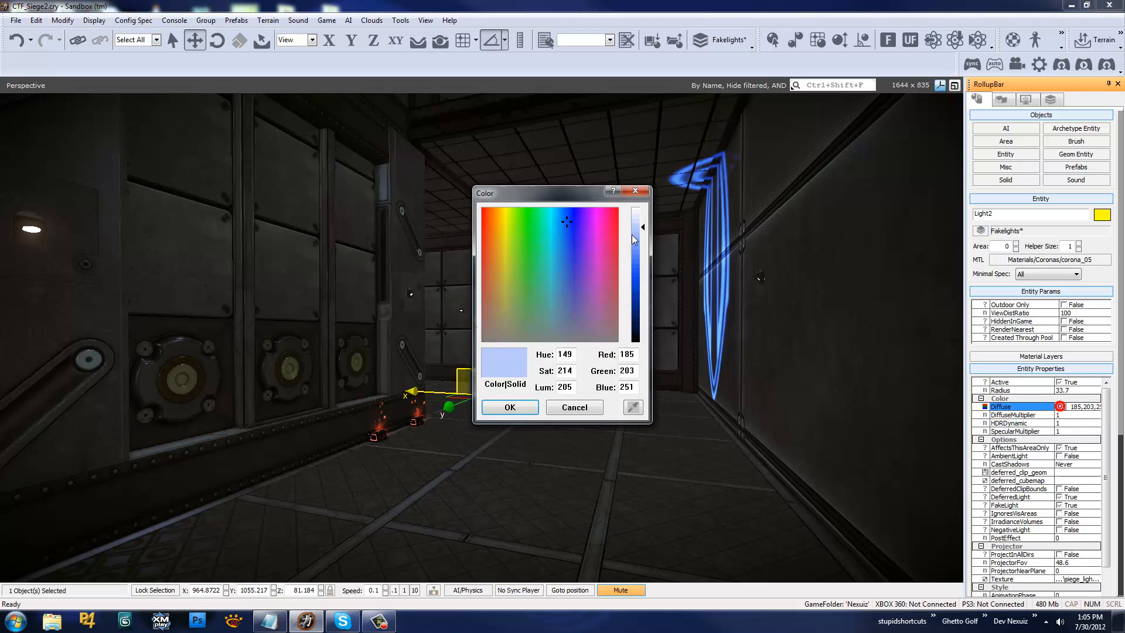
left_click(641, 265)
left_click(513, 408)
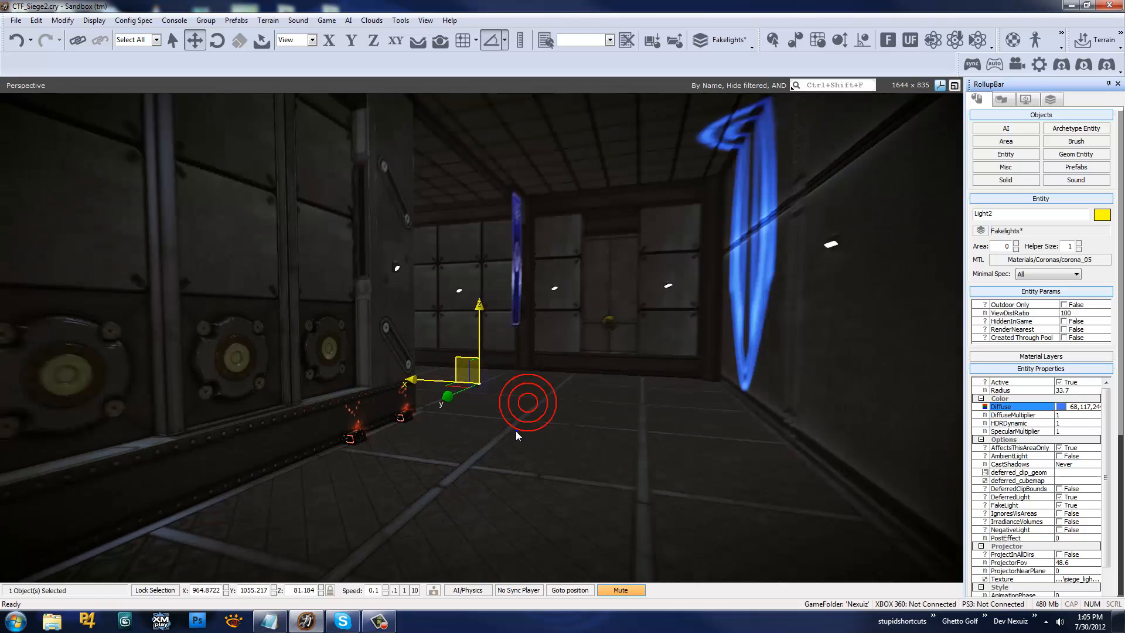
Change the fake light's DiffuseMultiplier to adjust the corona's brightness
key("w")
right_click_drag(516, 435, 522, 430)
key("w")
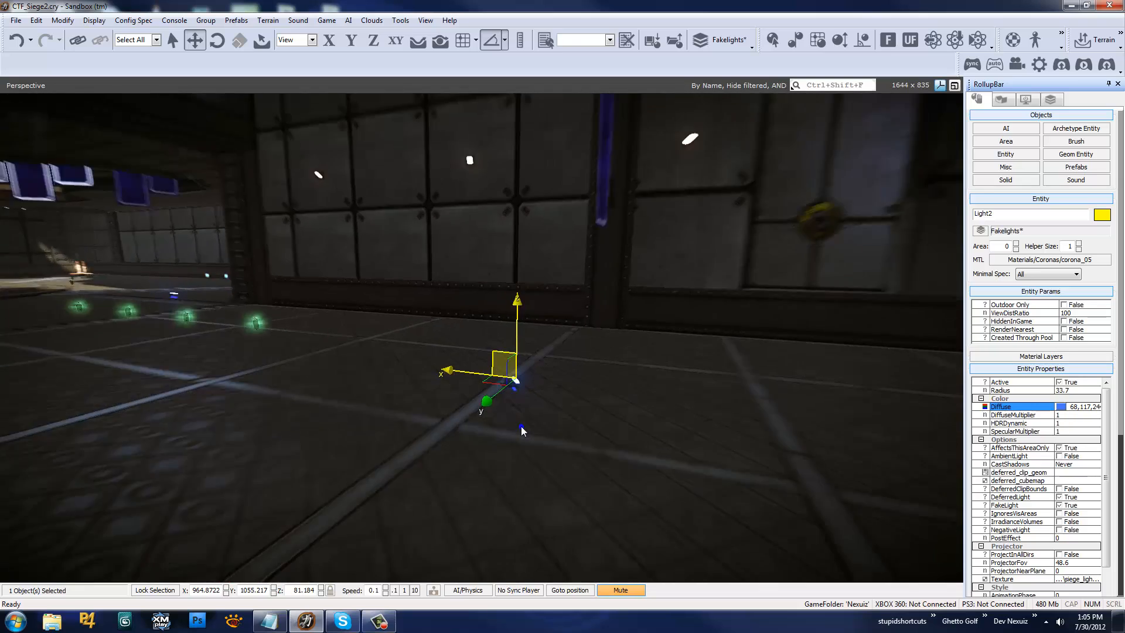
key("s")
left_click(1065, 415)
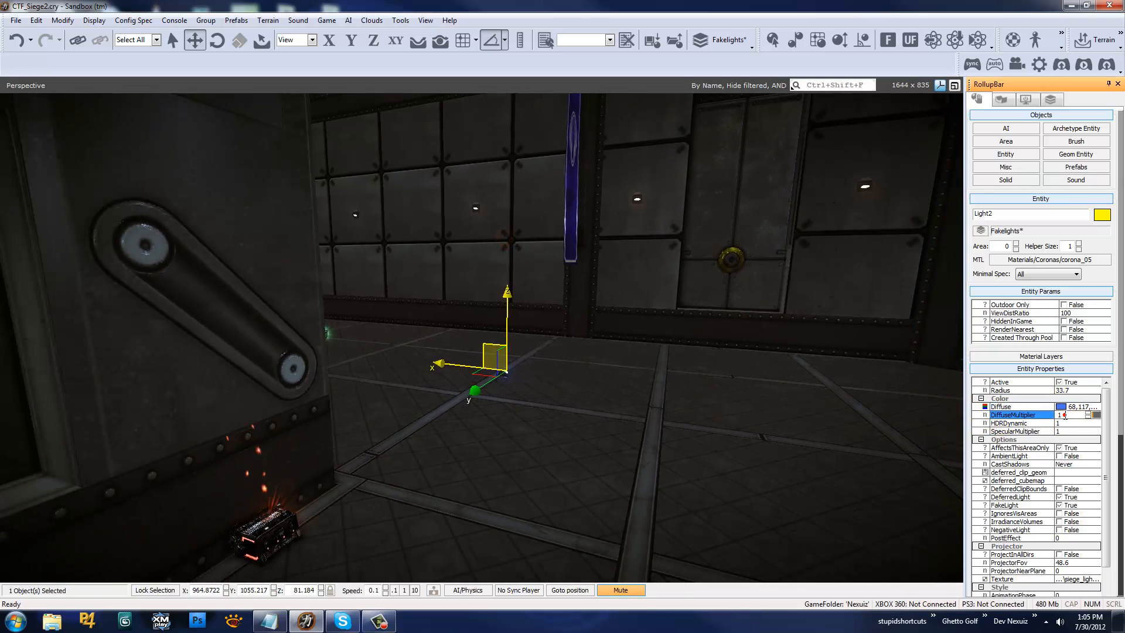
key("s")
Deselect the fake light and examine its corona at the floor fixture from near and far
left_click(572, 395)
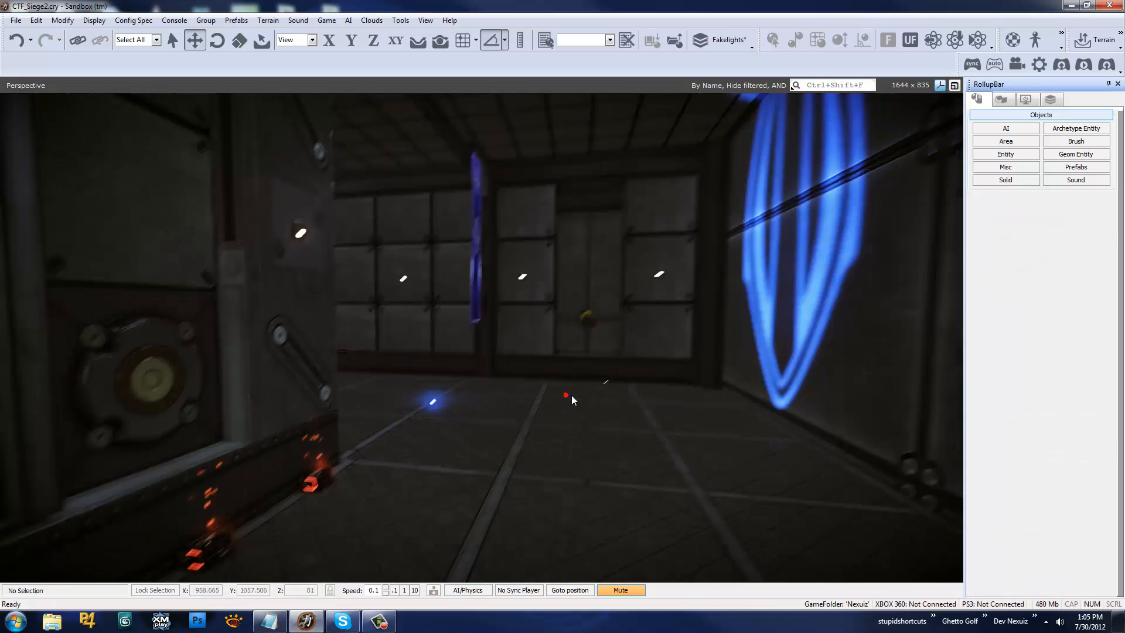
key("s")
key("w")
right_click_drag(572, 395, 565, 400)
key("s")
key("w")
key("w")
key("s")
key("w")
key("s")
key("w")
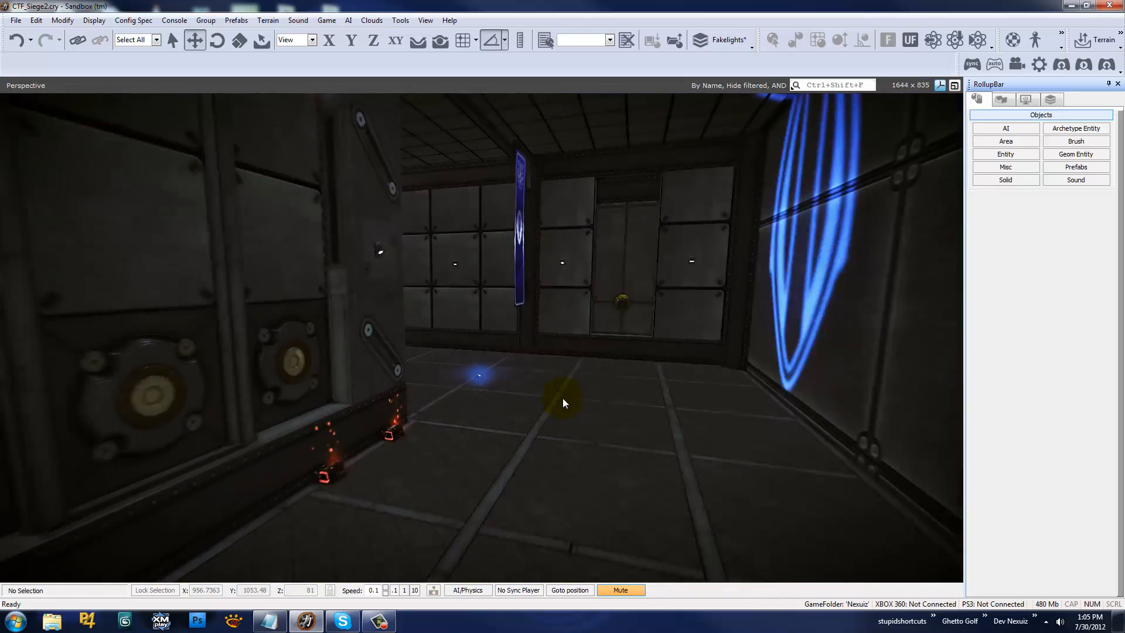
Examine the floor fixture's corona from the grassy ledge outside the corridor and from directly beside the fixture
key("s")
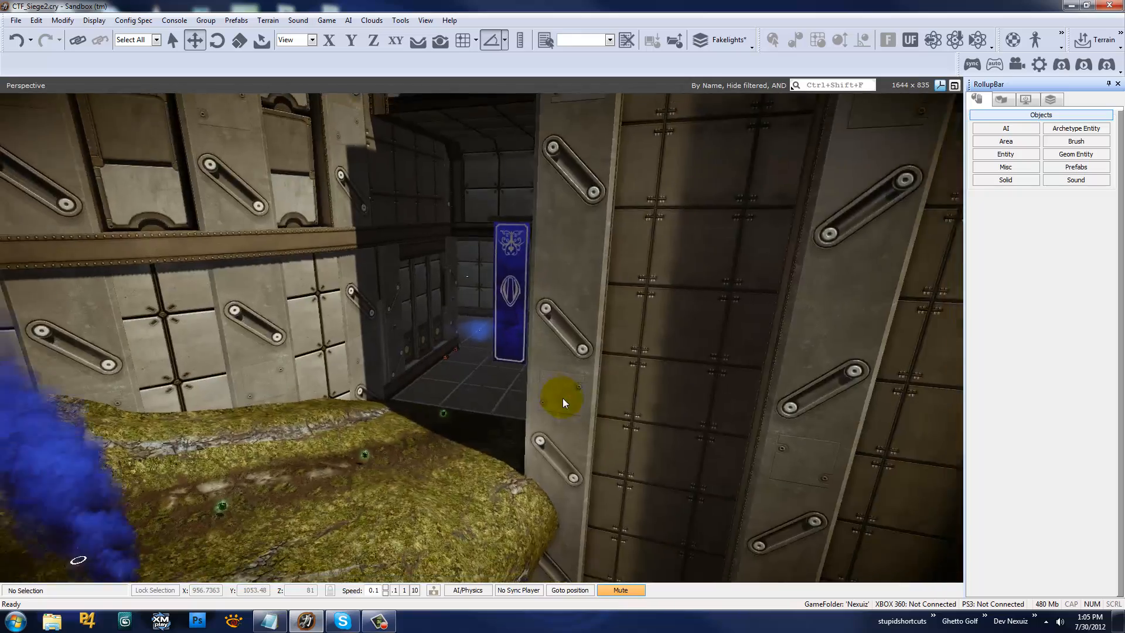
key("w")
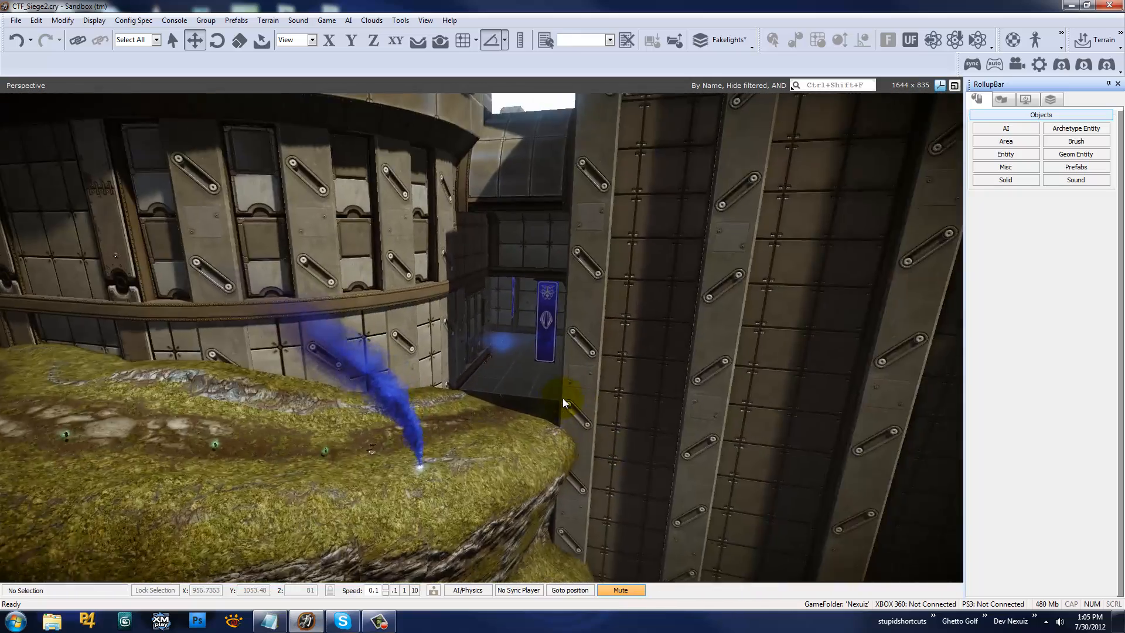
key("w")
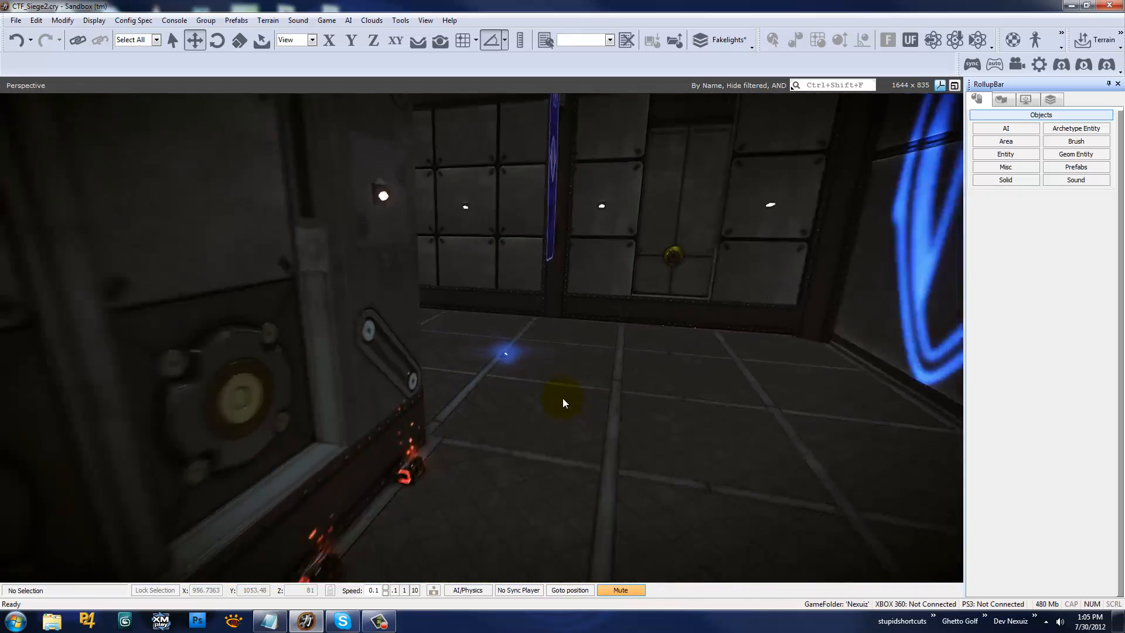
key("w")
right_click_drag(563, 403, 563, 398)
key("d")
key("s")
key("w")
key("s")
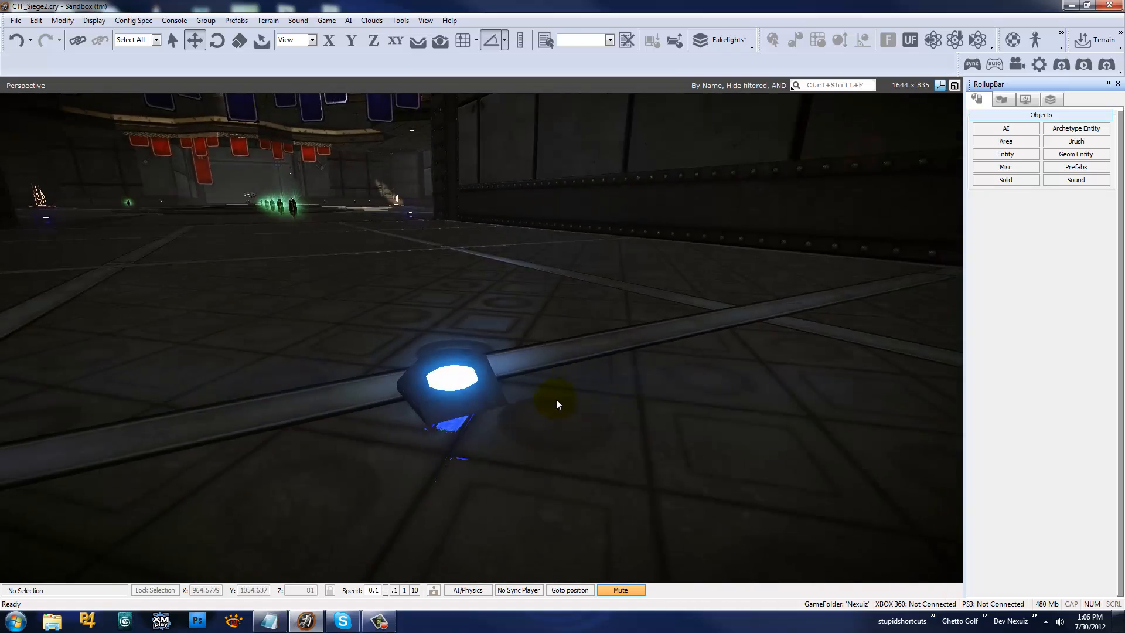
key("w")
right_click_drag(478, 396, 477, 396)
key("s")
key("w")
key("a")
key("s")
Select the fake light and examine how its corona behaves when the corridor's wall corner blocks the view from the ledge
left_click(444, 364)
key("w")
right_click_drag(536, 348, 537, 349)
key("s")
key("a")
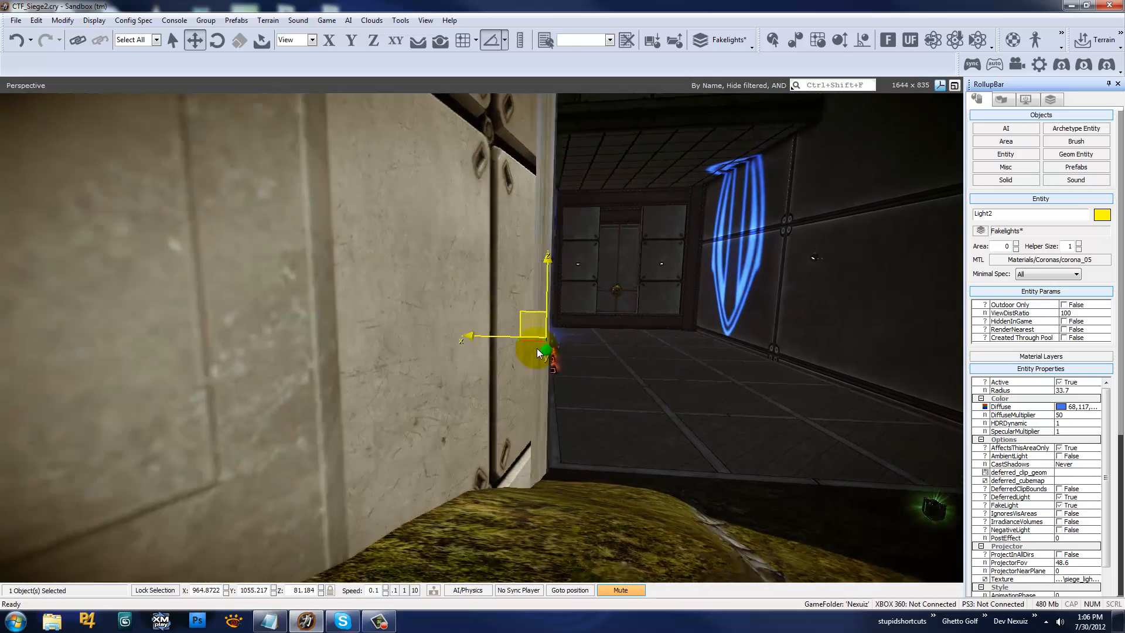
key("a")
key("d")
key("a")
key("d")
key("a")
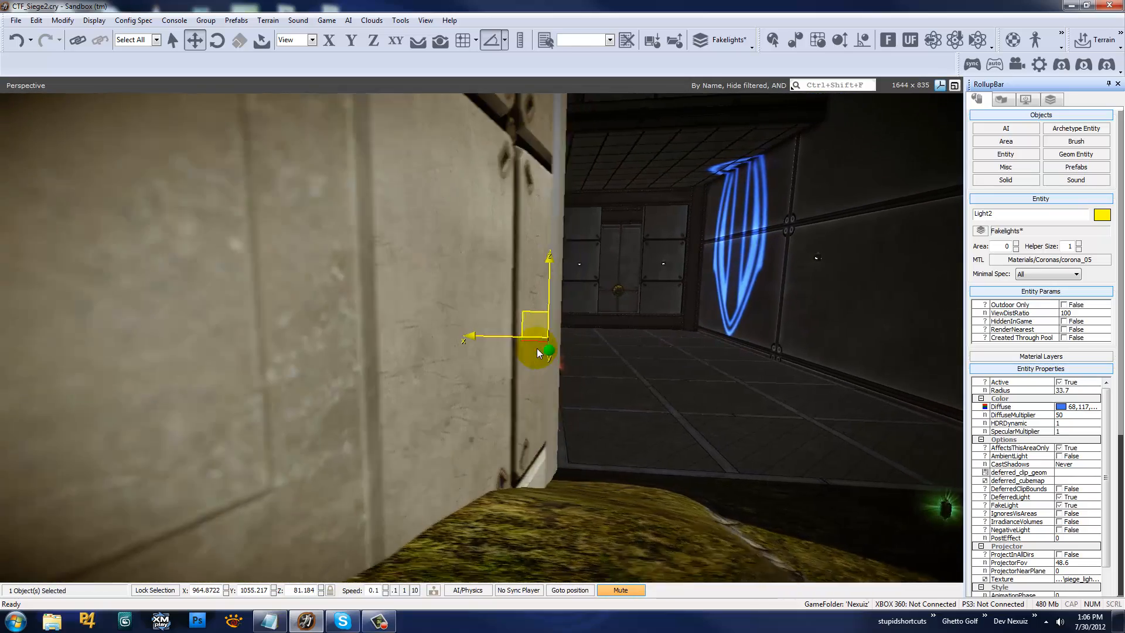
key("d")
key("a")
key("d")
key("a")
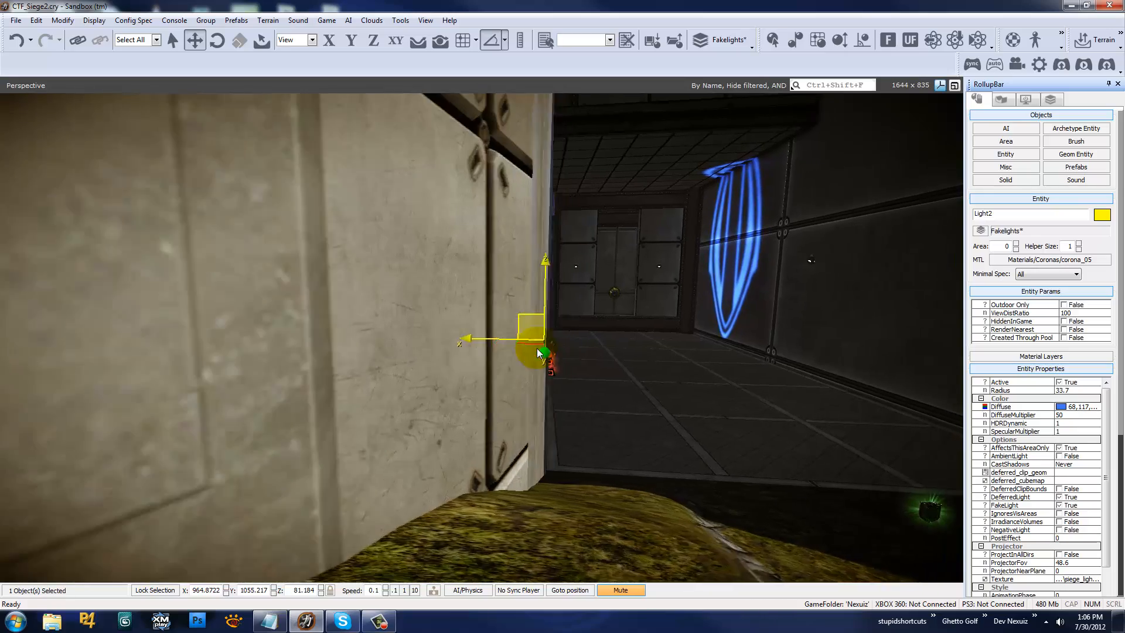
key("w")
key("d")
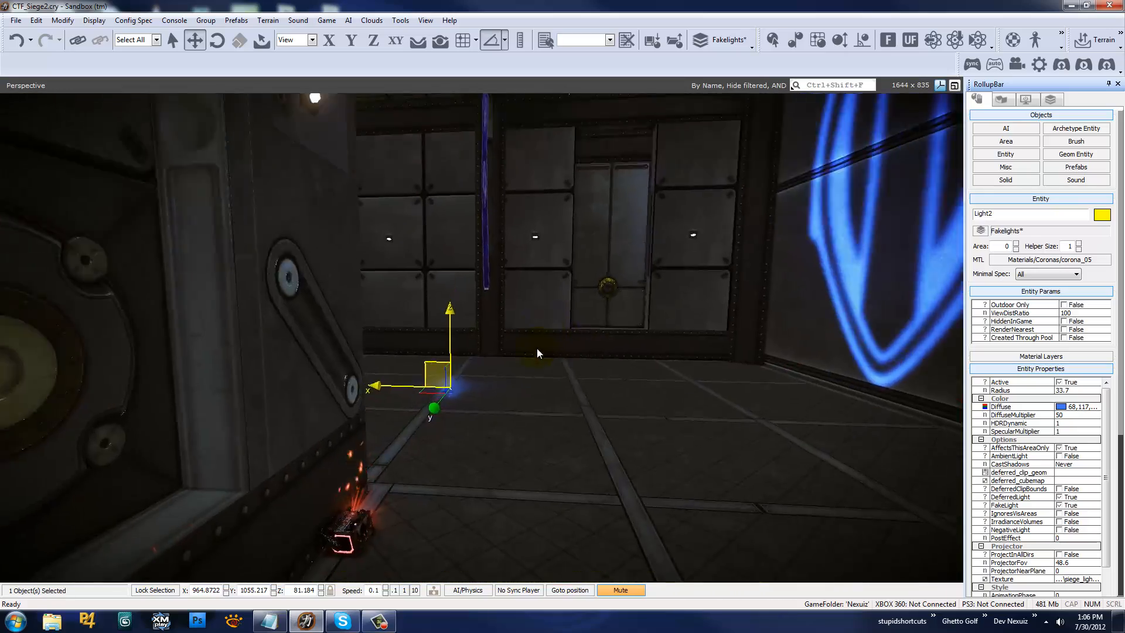
Inspect the floor fixture's corona from inside the corridor, with the fake light selected and deselected
right_click_drag(537, 348, 511, 378)
key("s")
left_click(522, 357)
key("w")
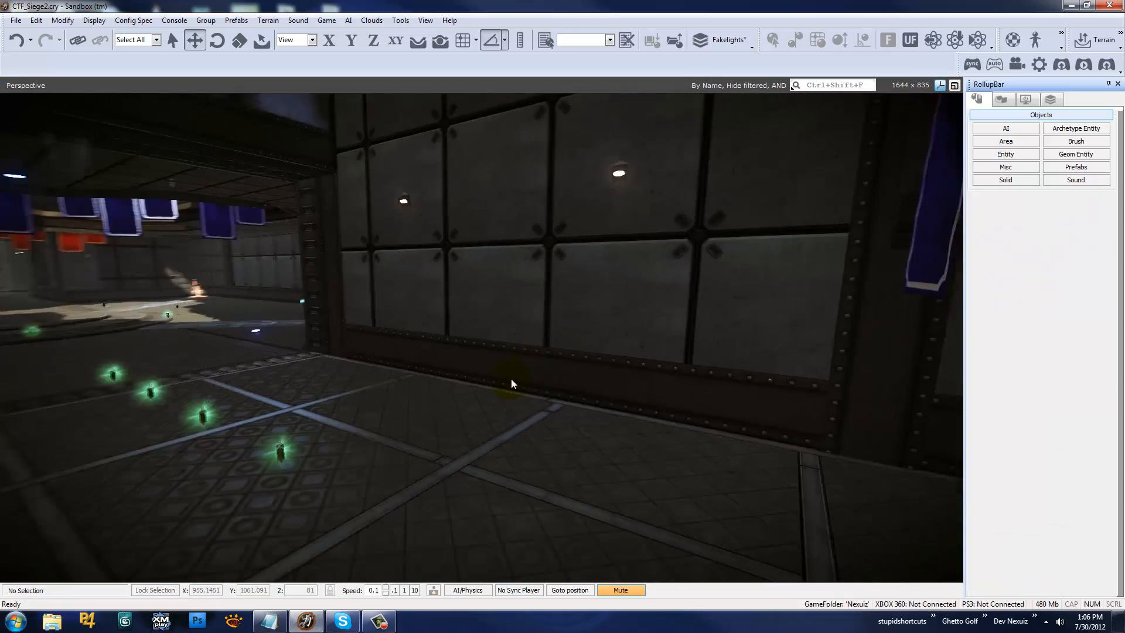
key("s")
left_click(559, 460)
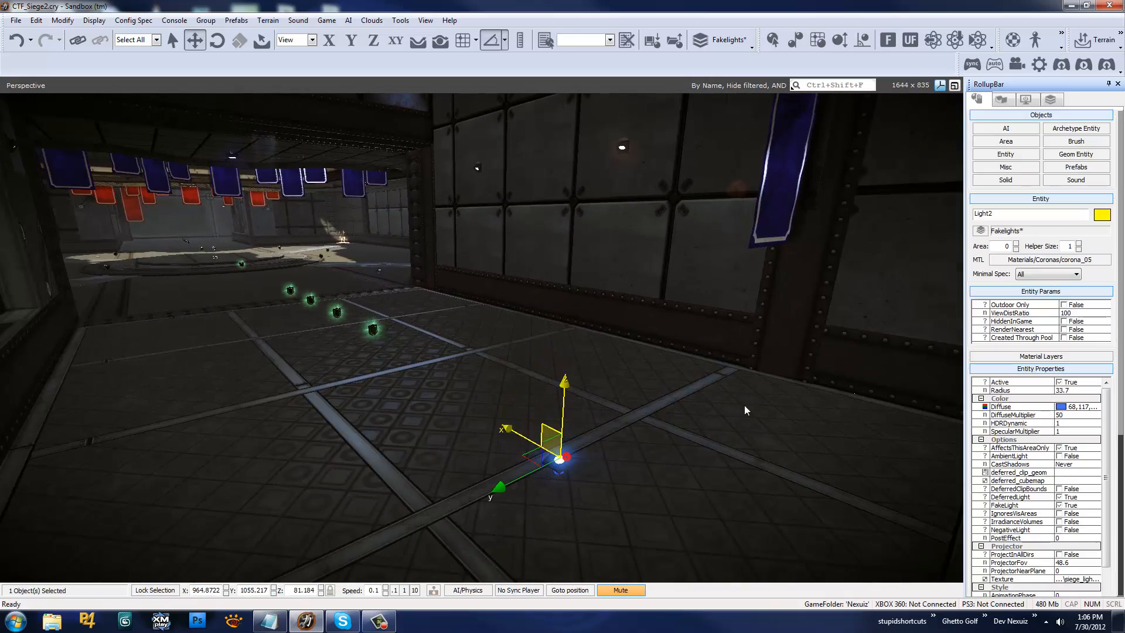
right_click_drag(746, 409, 711, 395)
key("s")
left_click(711, 394)
key("d")
Select the fake light at the floor fixture and increase its CoronaScale to enlarge the corona
left_click(485, 346)
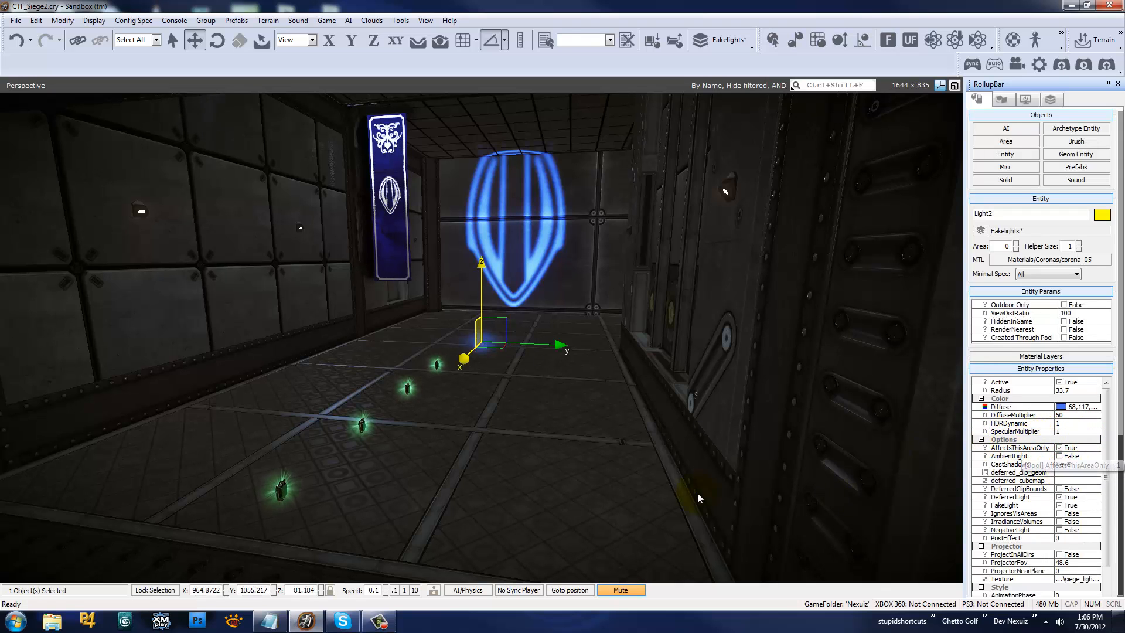
key("s")
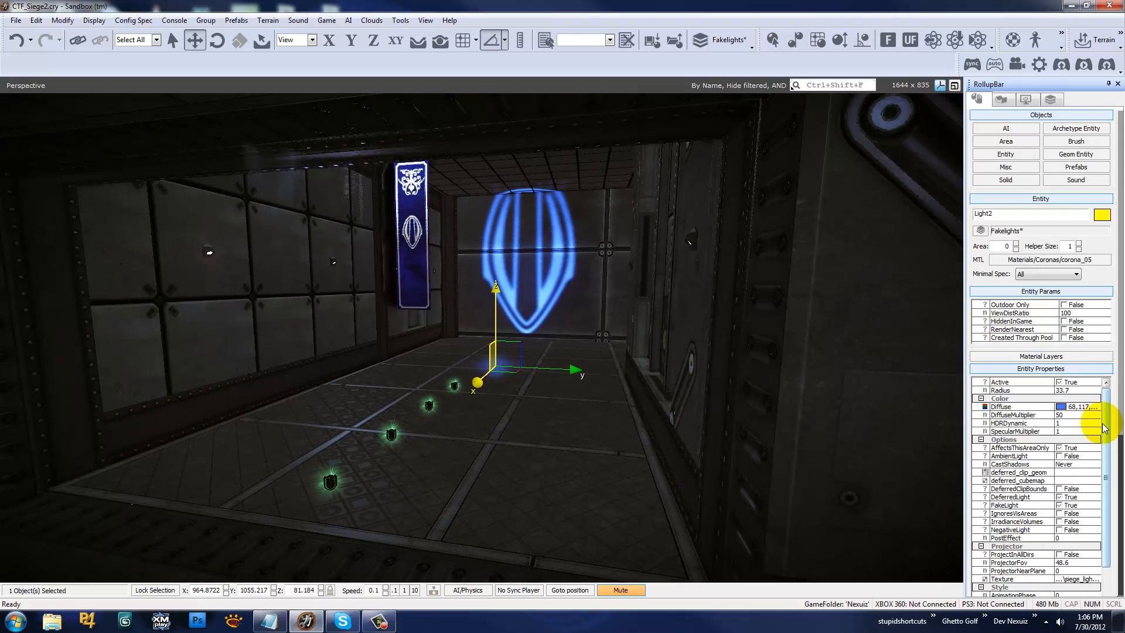
left_click_drag(1107, 428, 1105, 529)
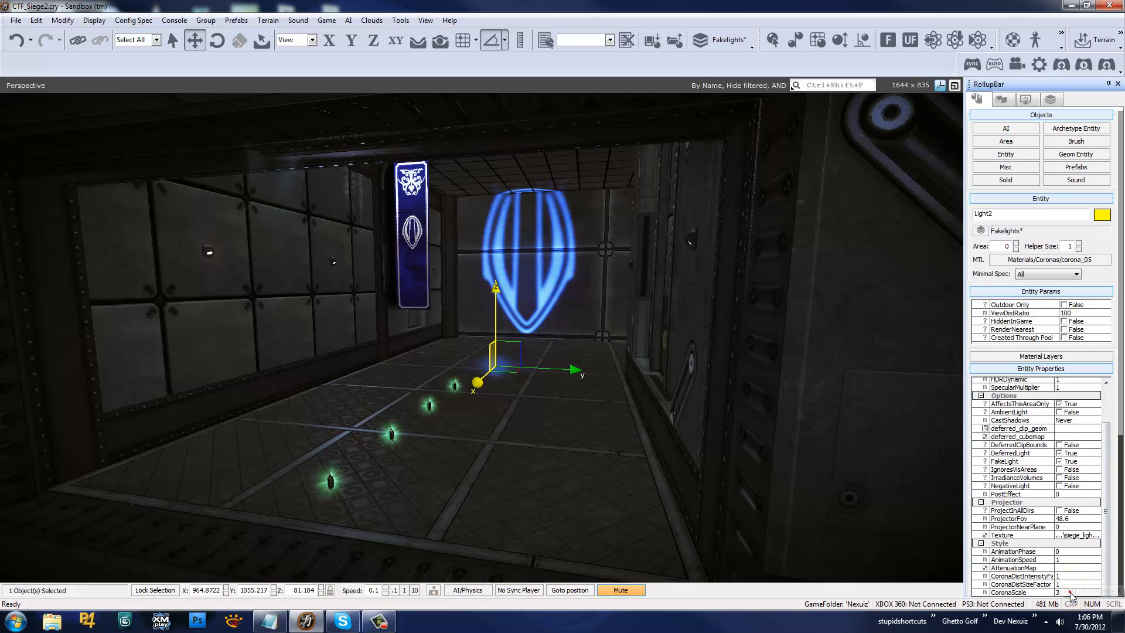
left_click(535, 452)
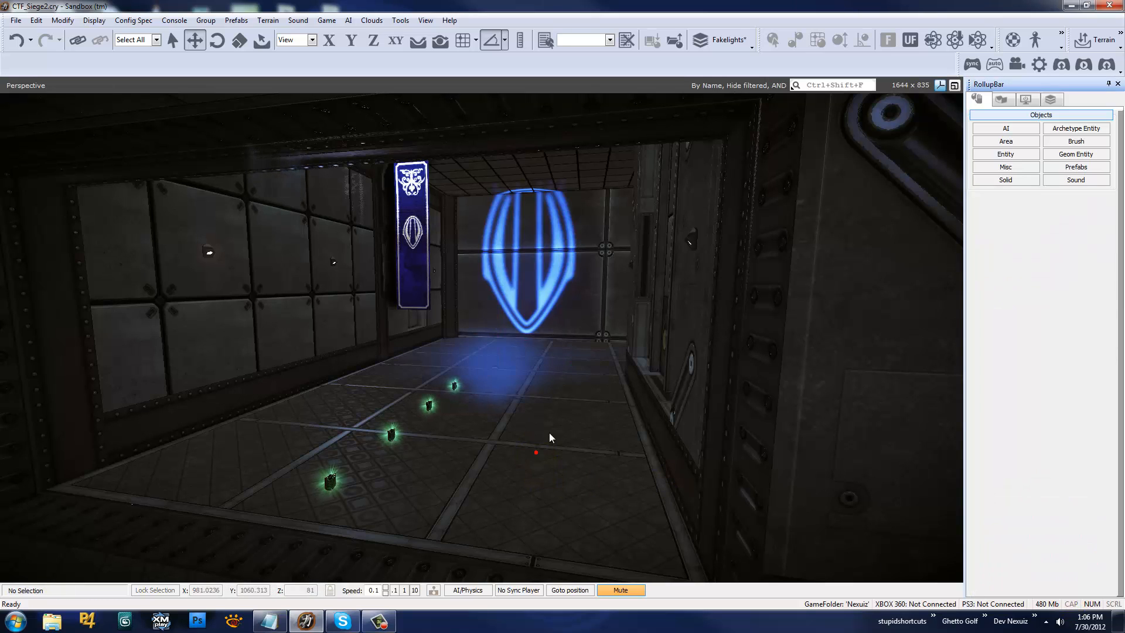
Compare the enlarged corona from the far red-banner hall, from close up and from the ledge outside
key("s")
key("s")
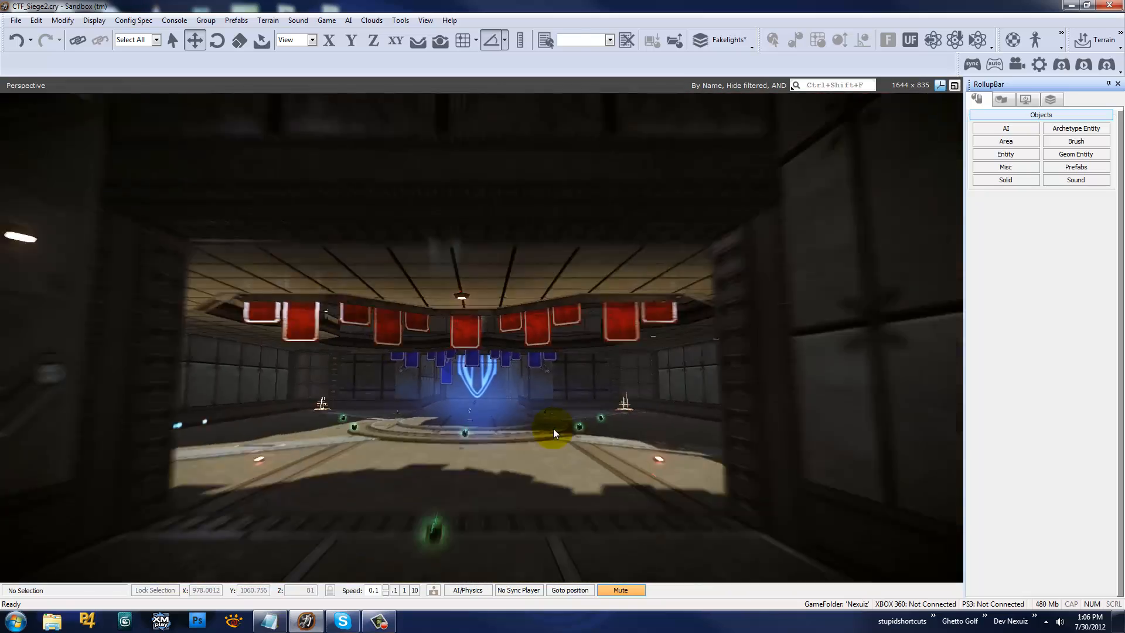
key("w")
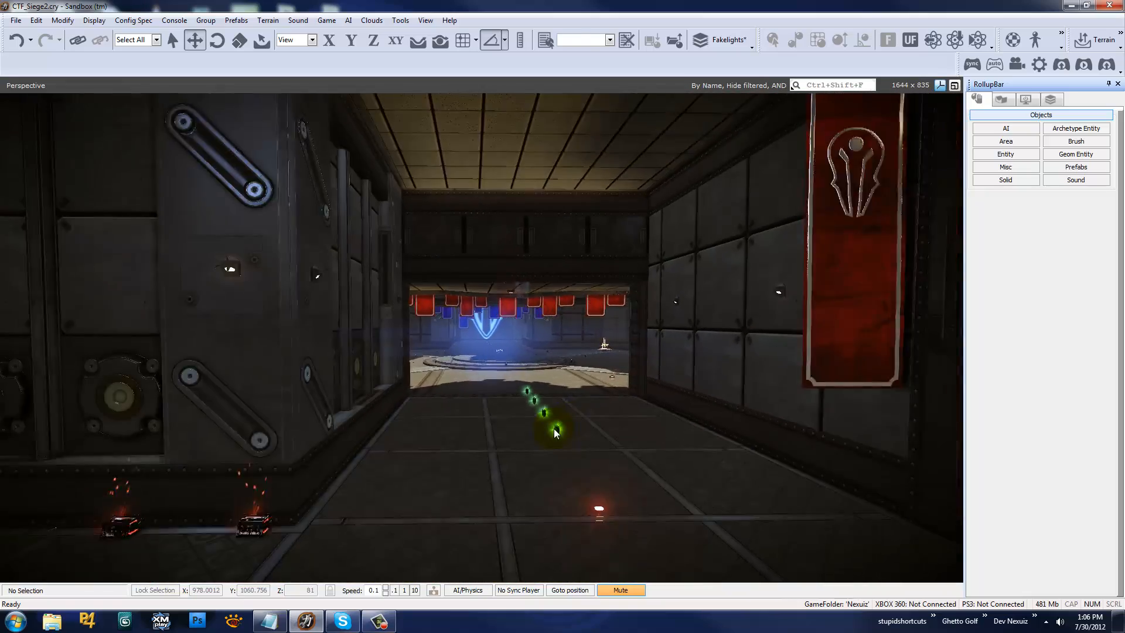
key("w")
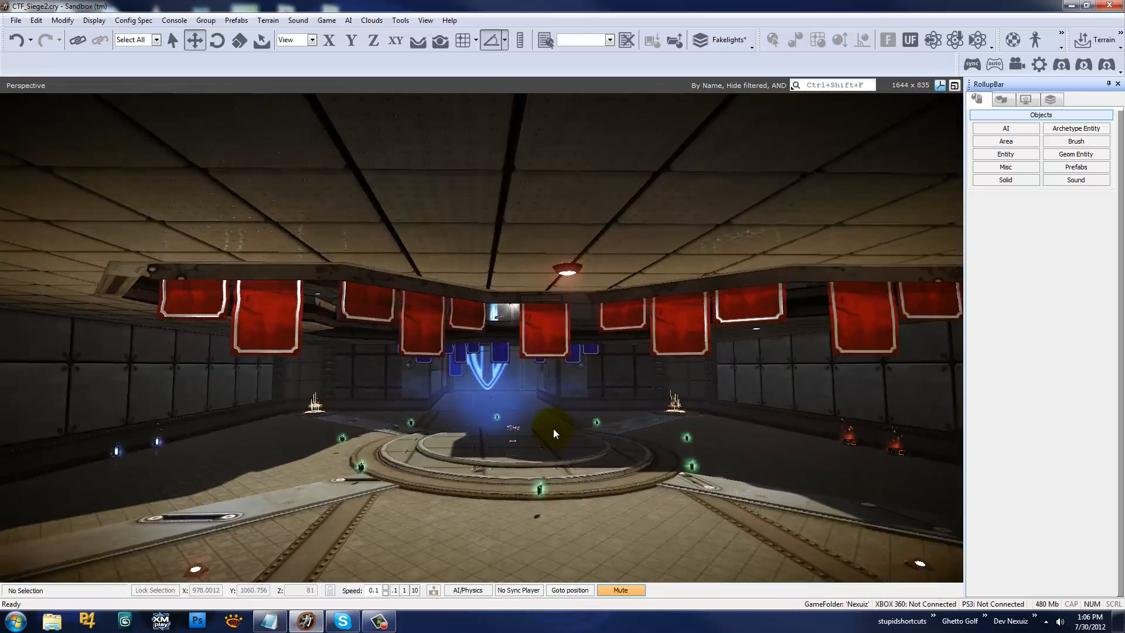
key("w")
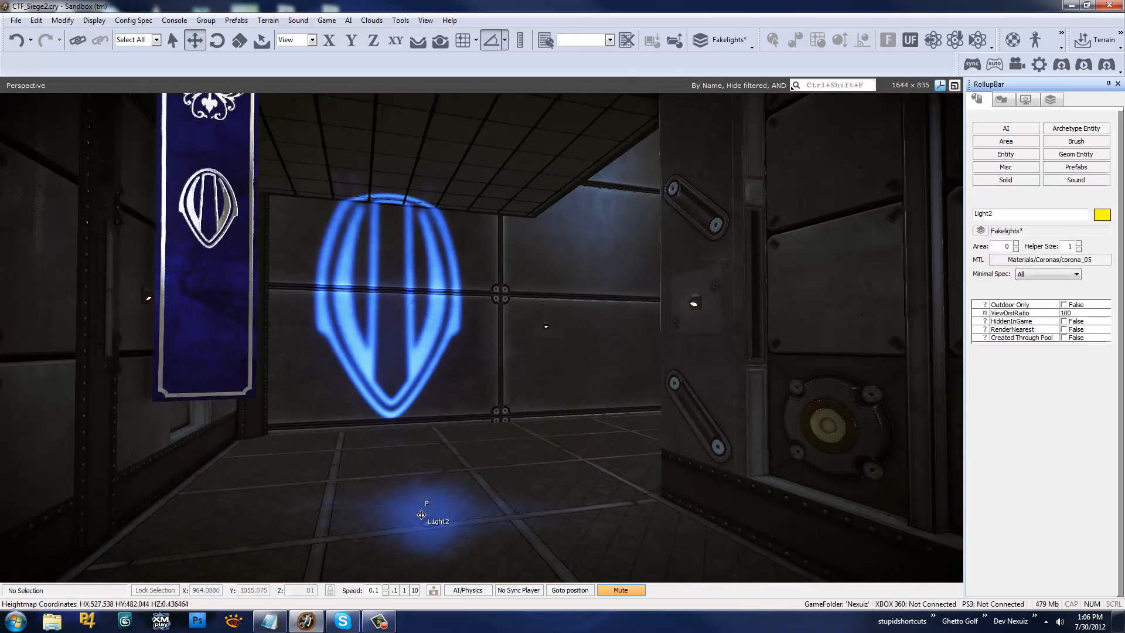
left_click(421, 515)
right_click_drag(488, 480, 488, 476)
key("s")
key("s")
left_click(472, 425)
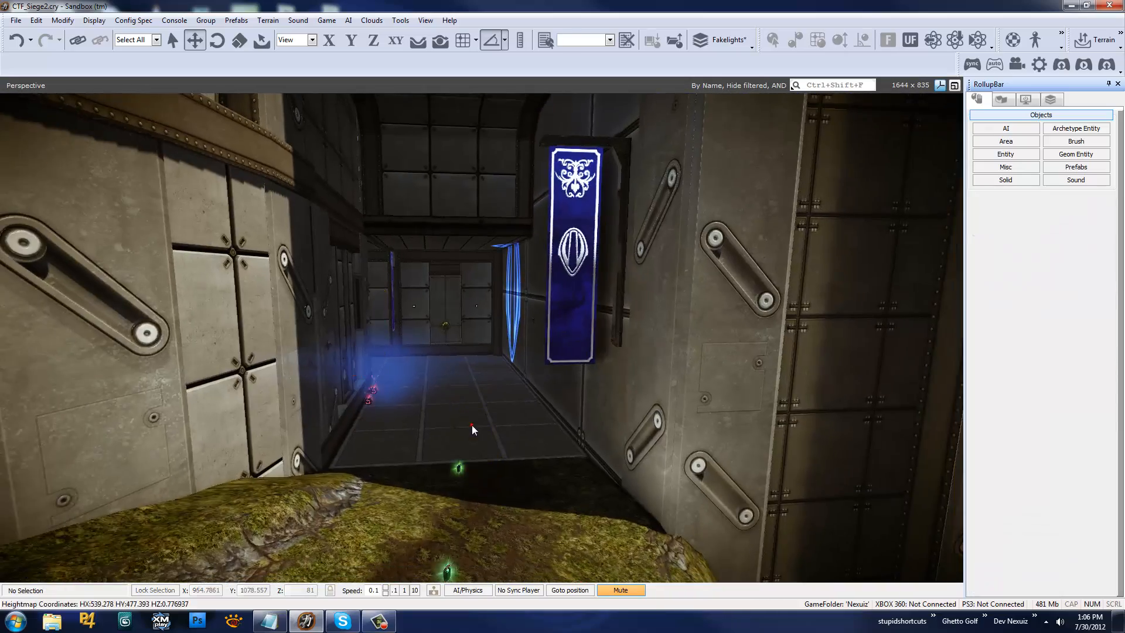
key("s")
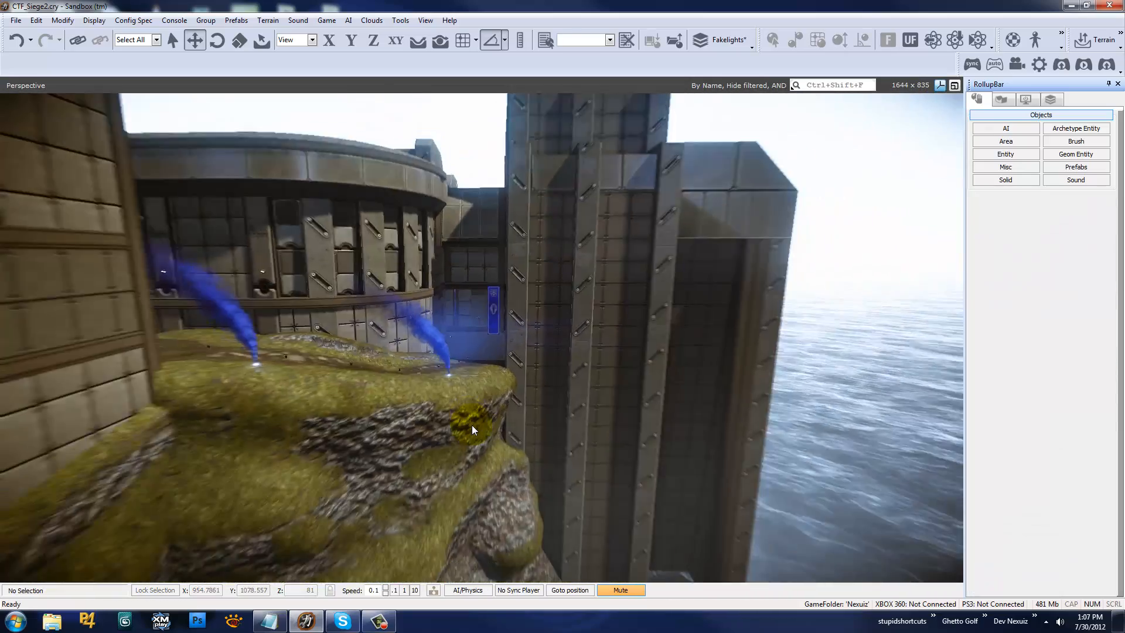
key("w")
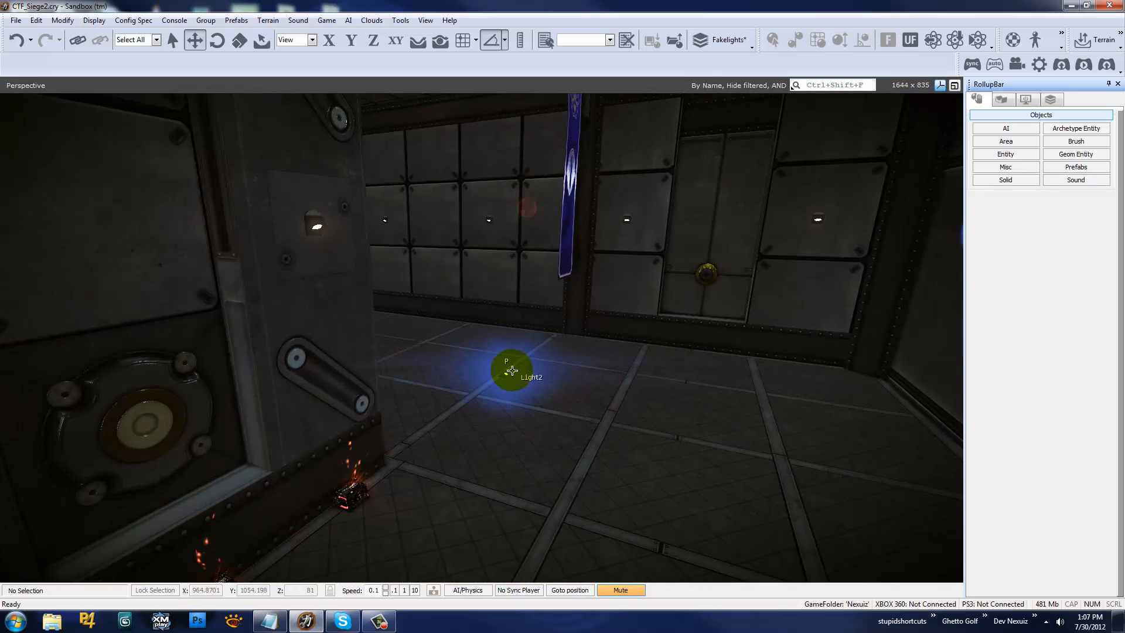
Move the fake light from the floor fixture up to the wall lamp beside the blue banner
left_click(511, 370)
key("w")
right_click_drag(571, 400, 554, 280)
key("w")
key("s")
key("w")
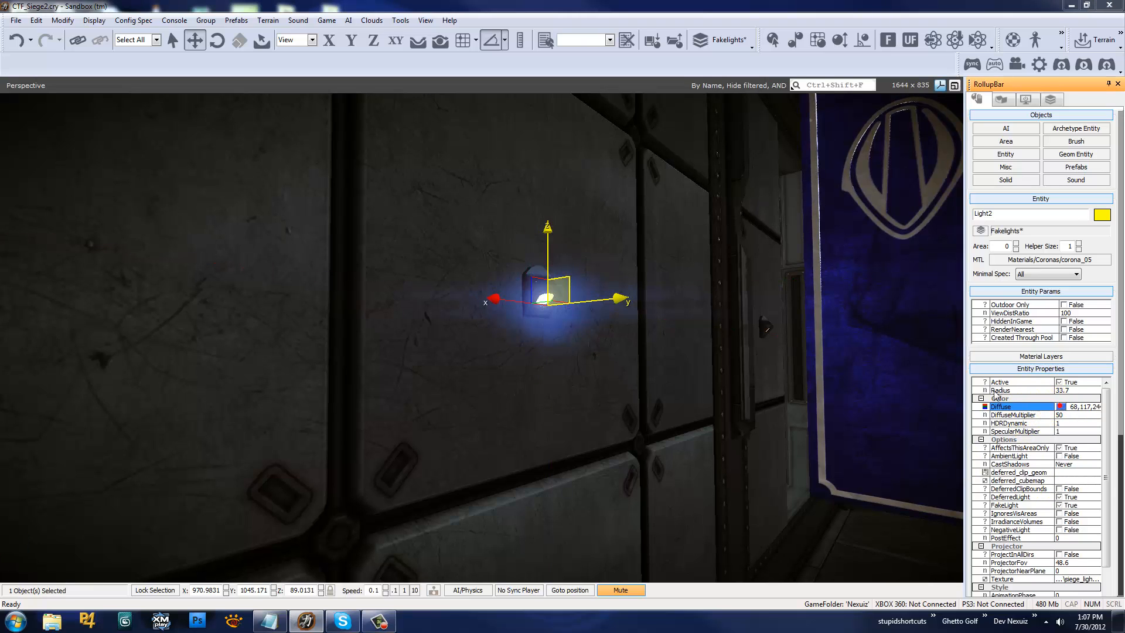
Set the fake light's Diffuse colour to a warm cream of 228,215,188 and check the corona around the wall lamp
left_click(589, 241)
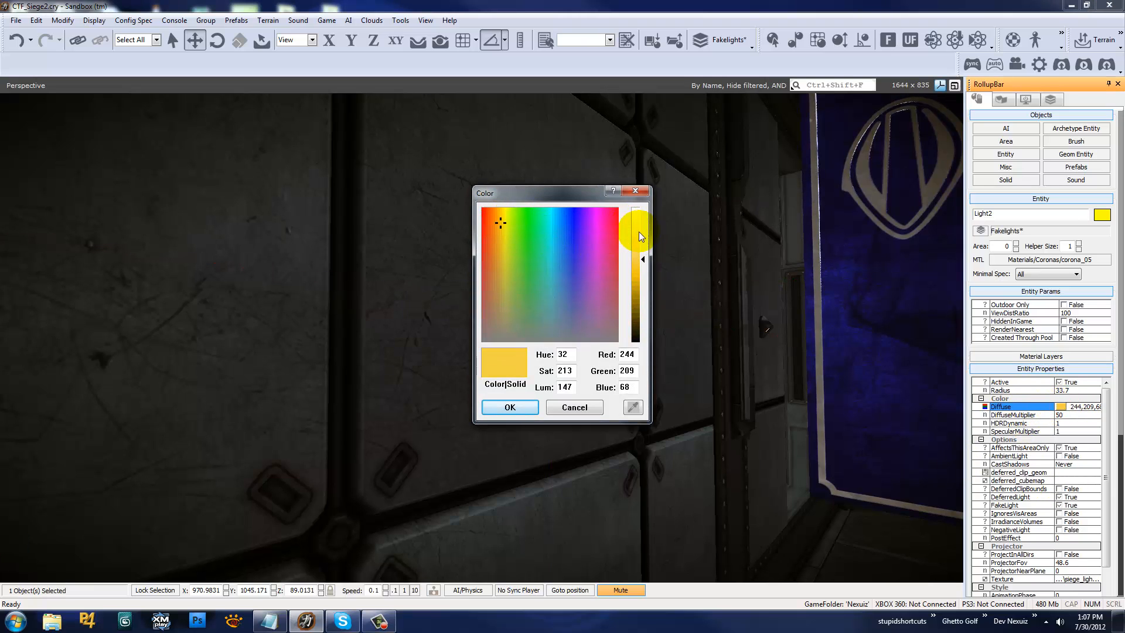
left_click(510, 407)
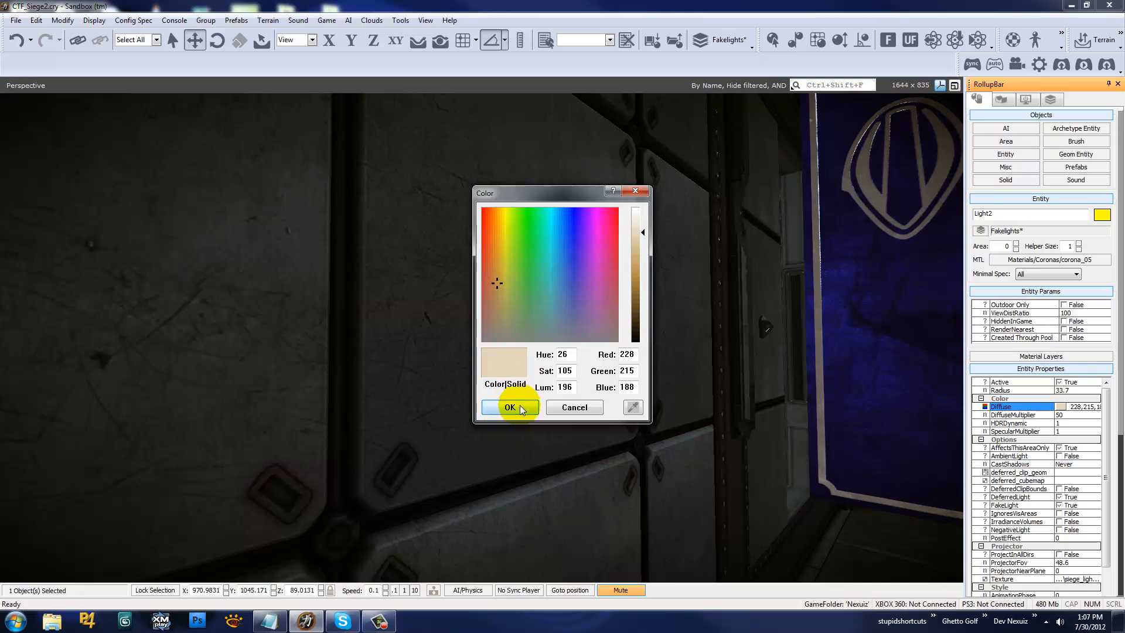
left_click(566, 390)
scroll(566, 391, "up", 2)
key("s")
right_click_drag(570, 387, 482, 337)
left_click(482, 336)
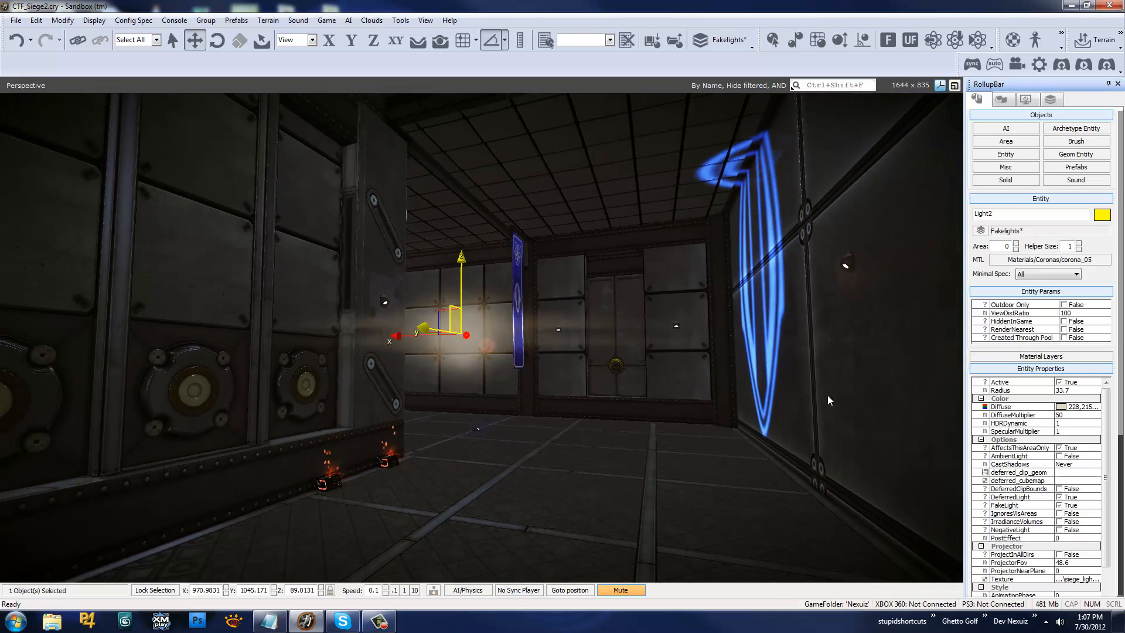
Set the fake light's CoronaScale to 2, change its DiffuseMultiplier to adjust the brightness, and deselect it
left_click_drag(1104, 490, 1069, 583)
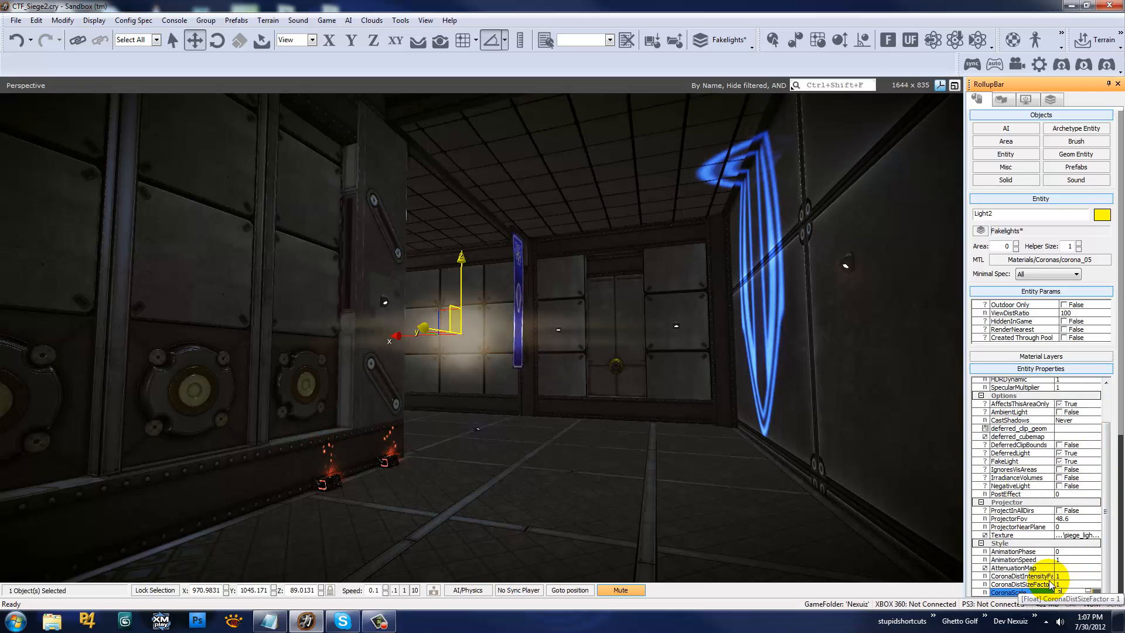
right_click_drag(585, 423, 584, 423)
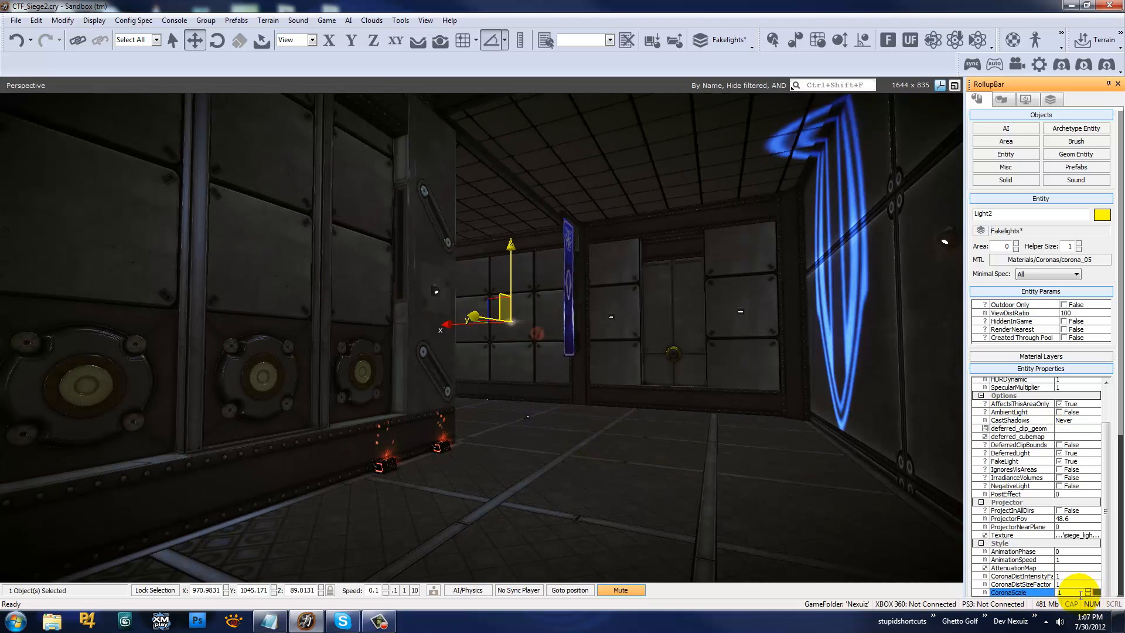
type("2")
key("Return")
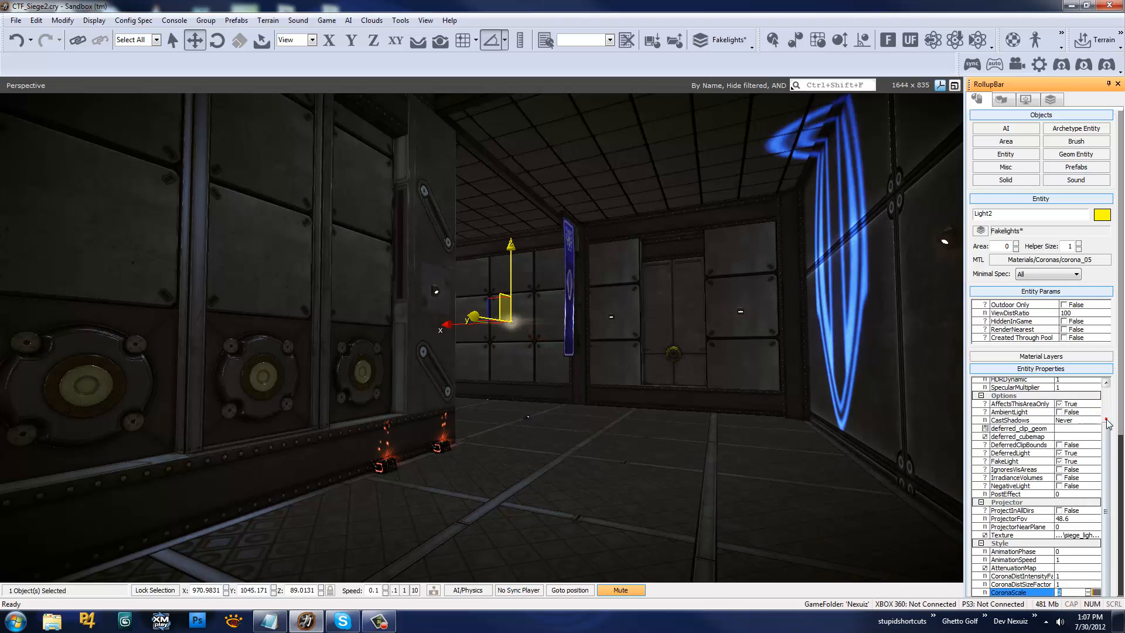
left_click(1106, 419)
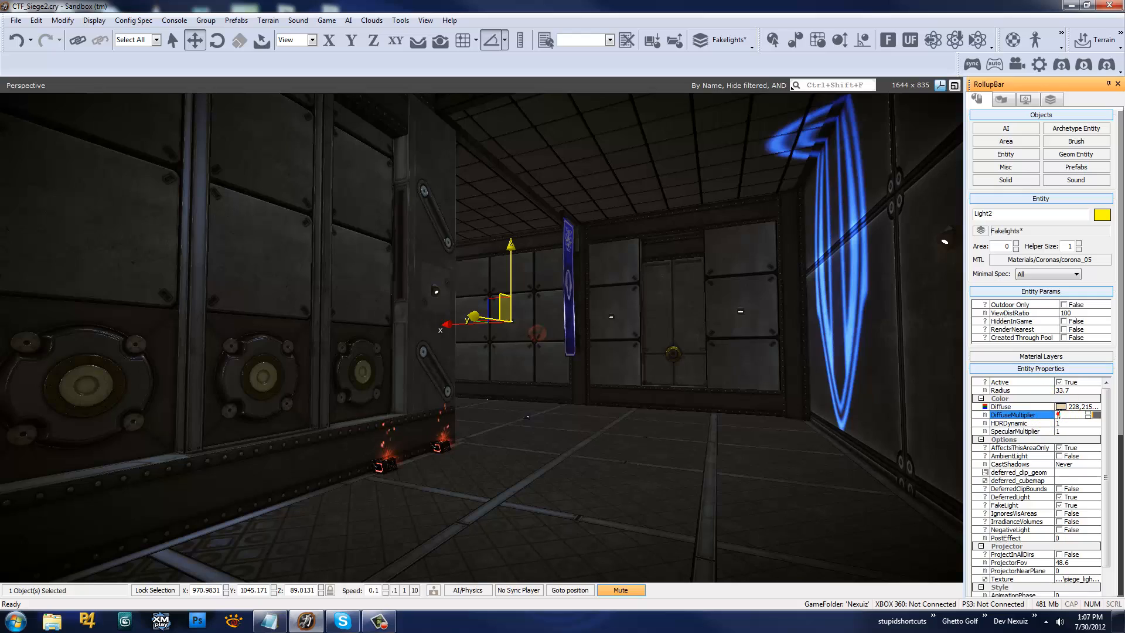
left_click(698, 432)
Examine the wall lamp's corona from inside the corridor and from the blue-banner hall
key("w")
right_click_drag(648, 421, 648, 421)
key("s")
right_click_drag(380, 348, 380, 348)
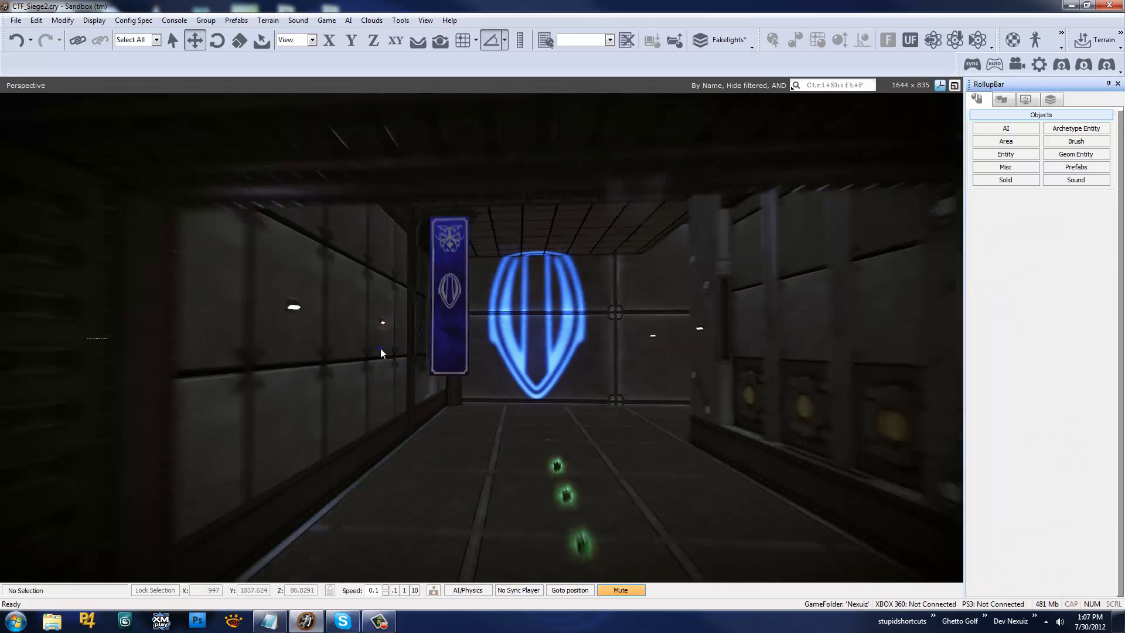
key("s")
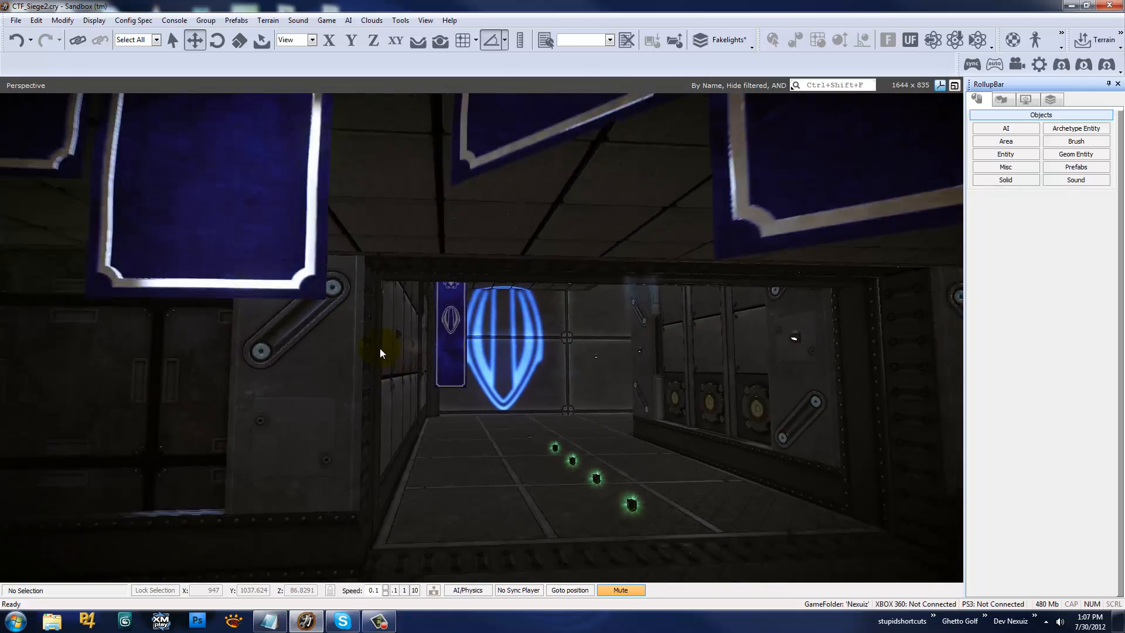
key("s")
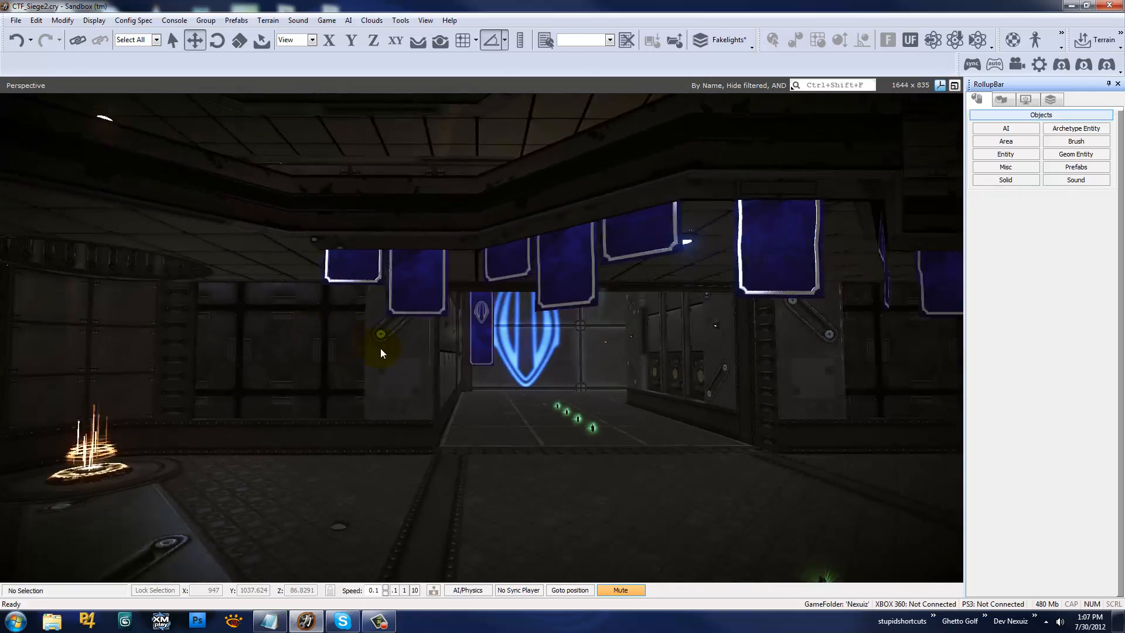
key("w")
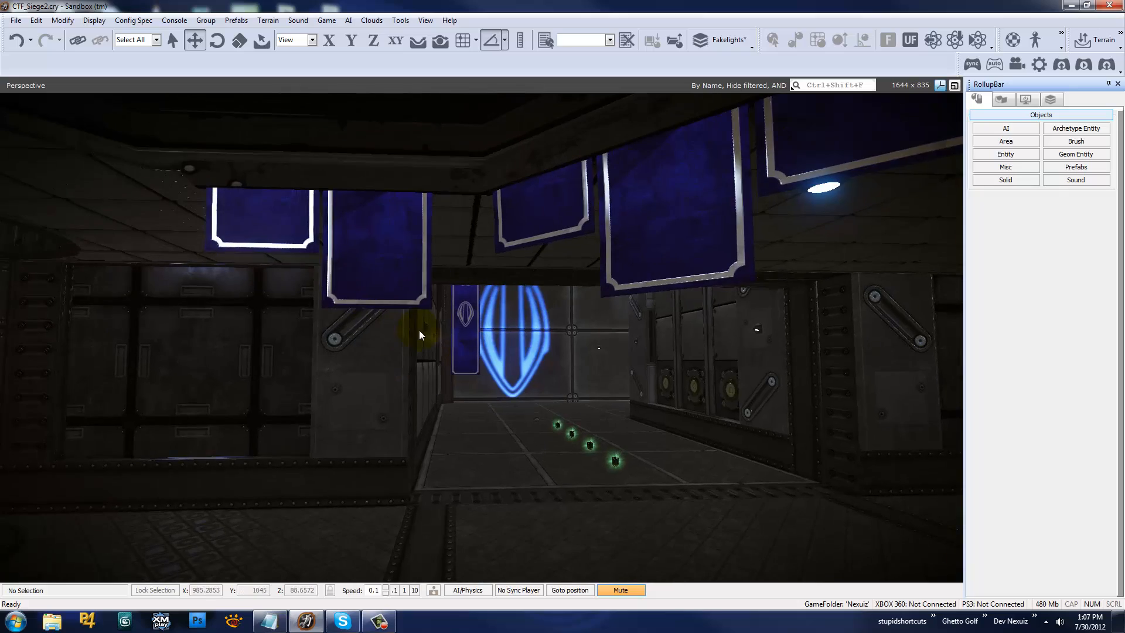
key("s")
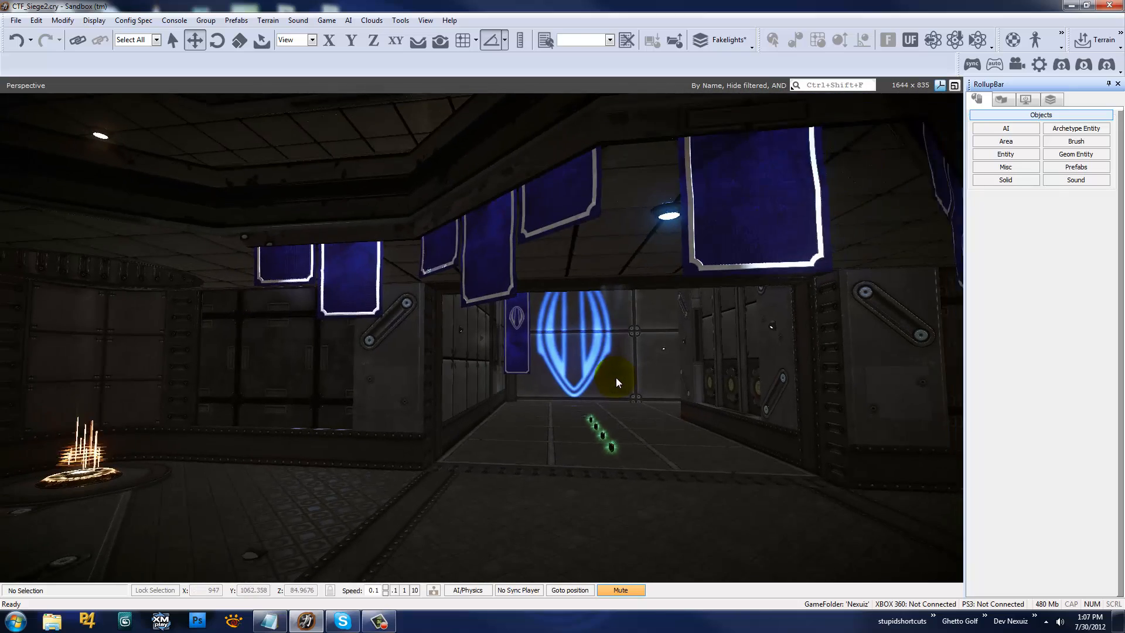
key("w")
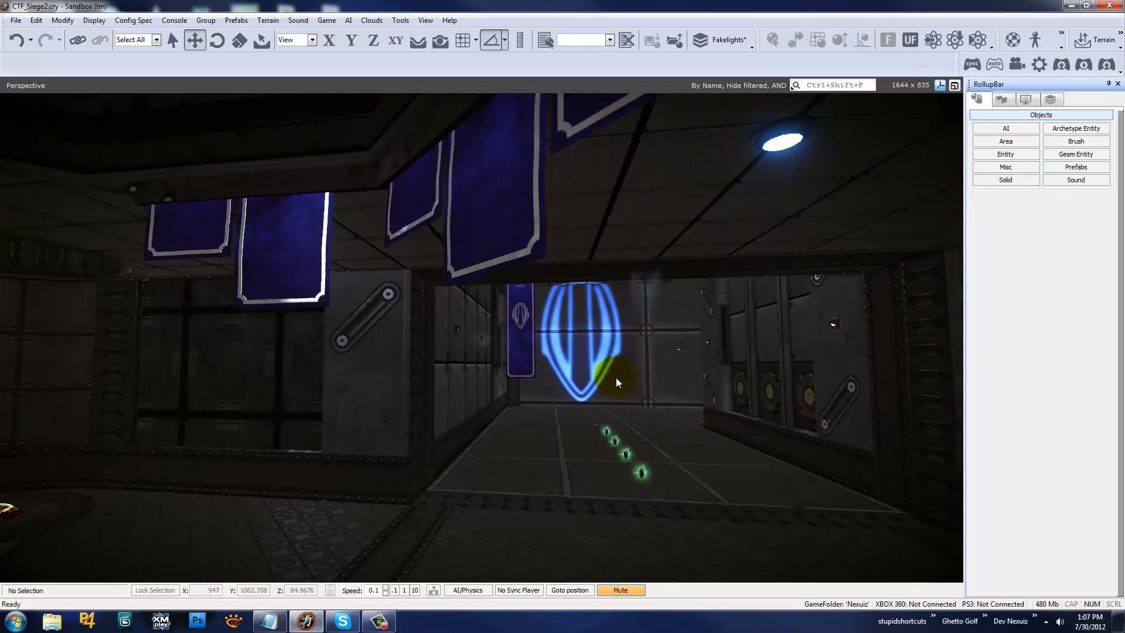
Examine the projected blue emblem and the corridor's wall lamps while approaching from the hall
key("w")
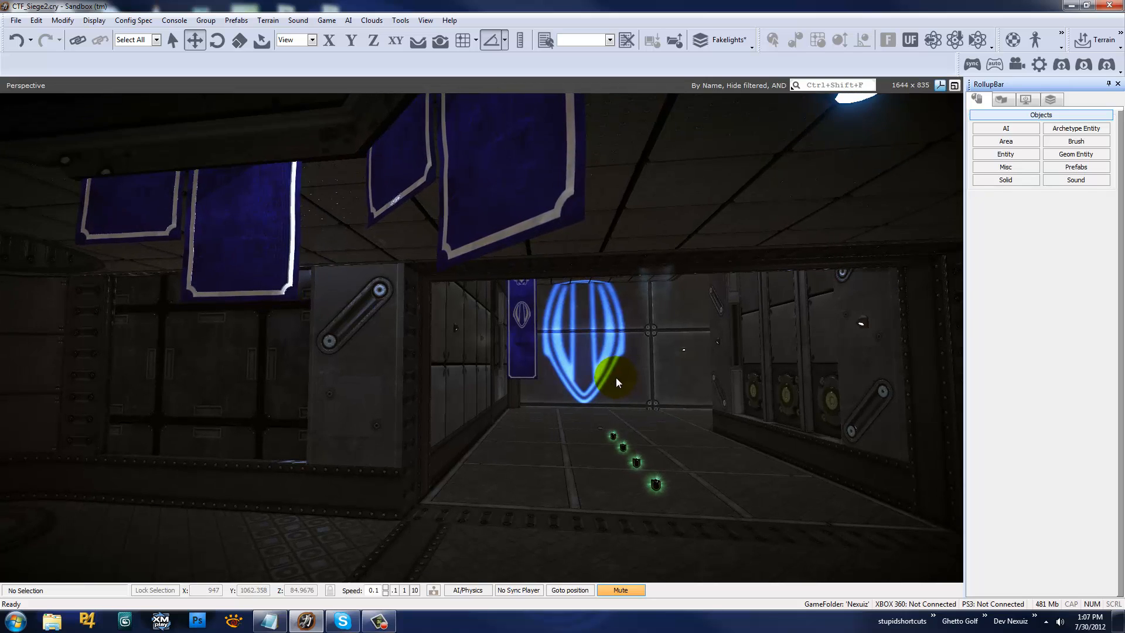
right_click_drag(616, 377, 605, 386)
key("w")
key("s")
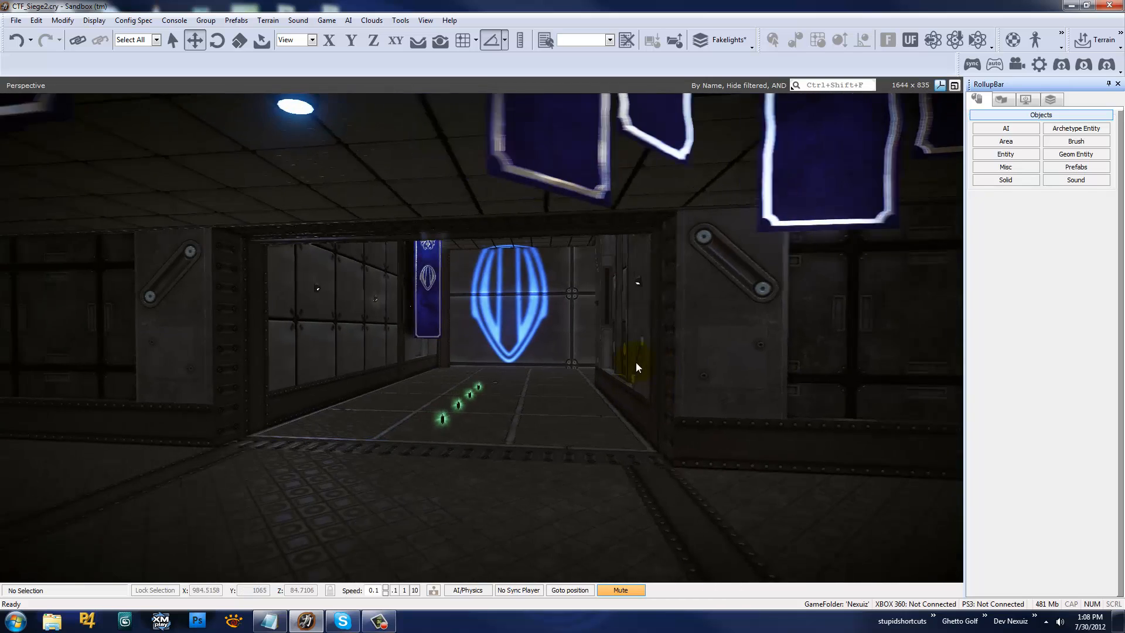
key("w")
key("w")
key("a")
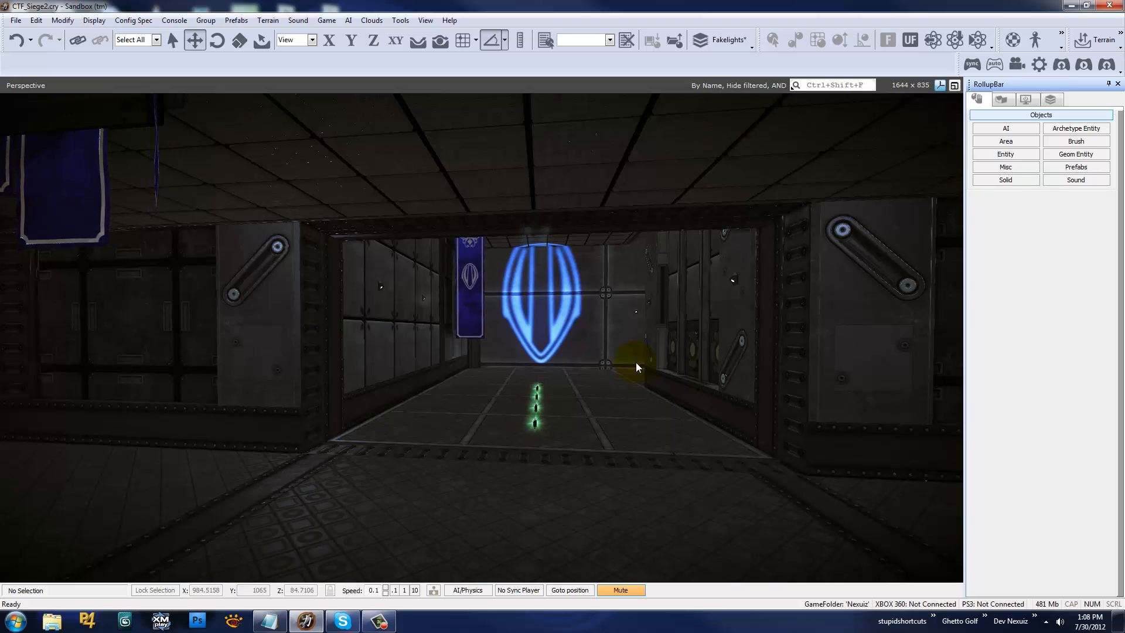
key("w")
right_click_drag(658, 303, 658, 303)
Clone the fake light along X onto the neighbouring lamp on the corridor wall and deselect it
left_click(485, 308)
right_click_drag(515, 331, 514, 335)
key("s")
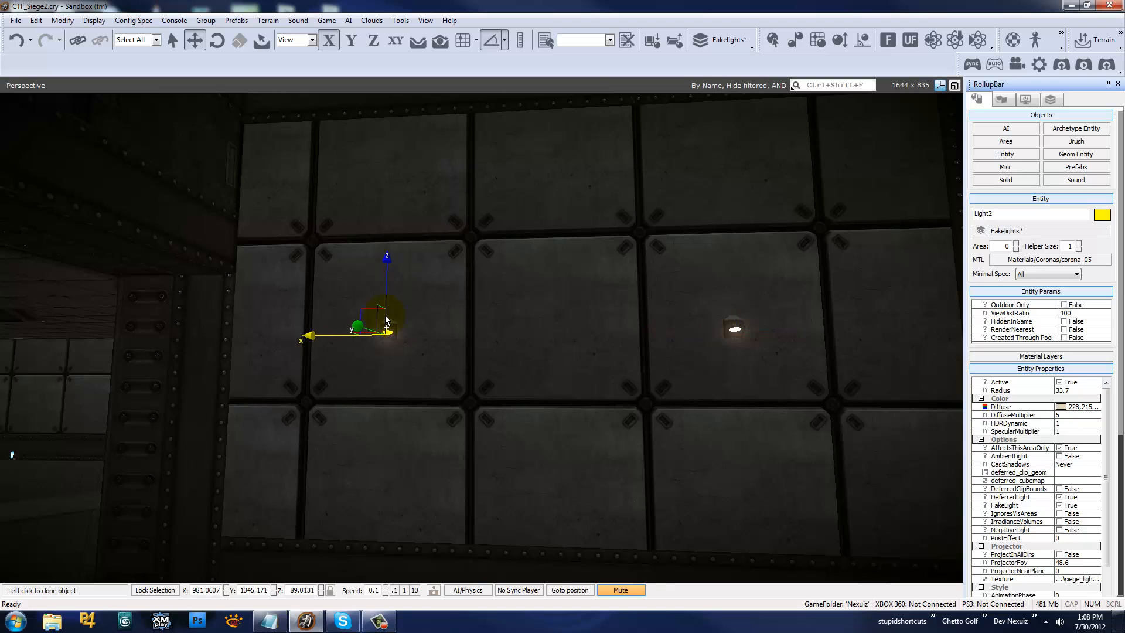
left_click(393, 323)
mouse_move(393, 323)
right_mouse_down()
mouse_move(473, 345)
mouse_move(447, 348)
mouse_move(439, 373)
mouse_move(373, 374)
mouse_move(327, 350)
mouse_move(295, 308)
right_mouse_up()
left_click(440, 370)
key("s")
left_click(371, 374)
left_click_drag(300, 320, 621, 386)
right_click_drag(462, 431, 458, 452)
key("s")
left_click(491, 453)
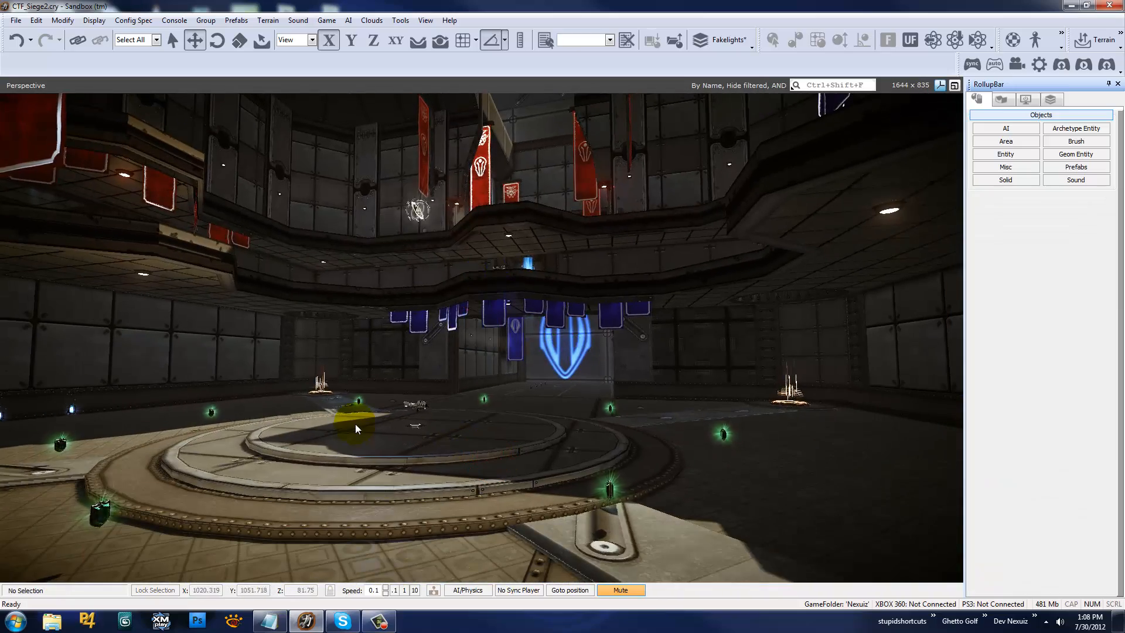
Check both wall lamps' coronas from the central hall and from inside the blue-banner corridor
right_click_drag(355, 423, 484, 431)
key("w")
key("w")
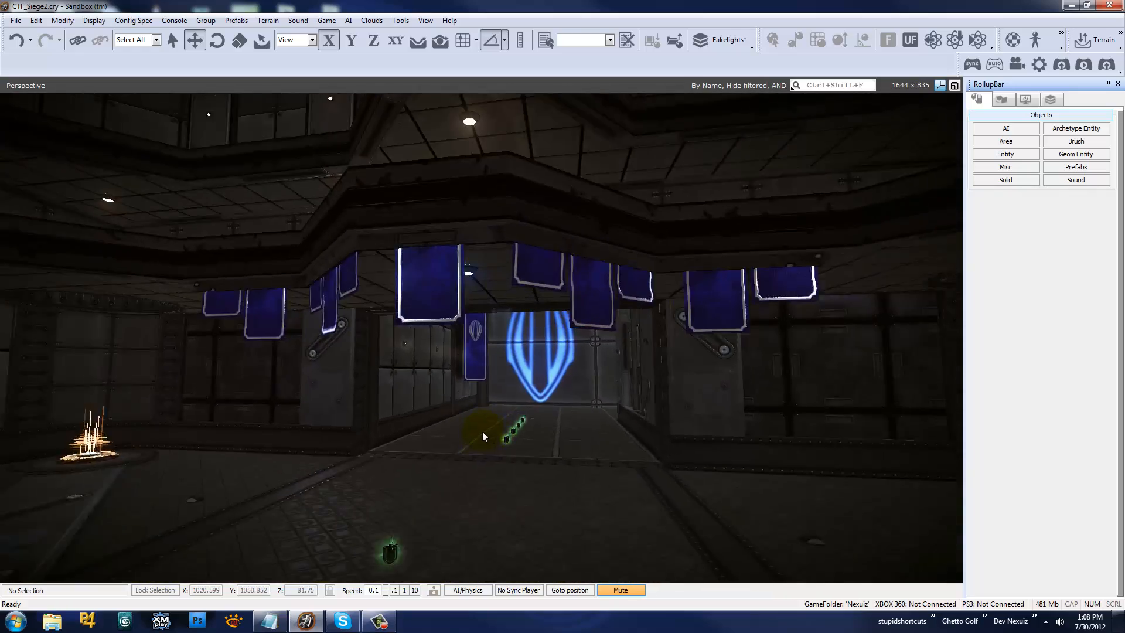
key("w")
mouse_move(557, 348)
right_mouse_down()
mouse_move(543, 350)
mouse_move(558, 348)
right_mouse_up()
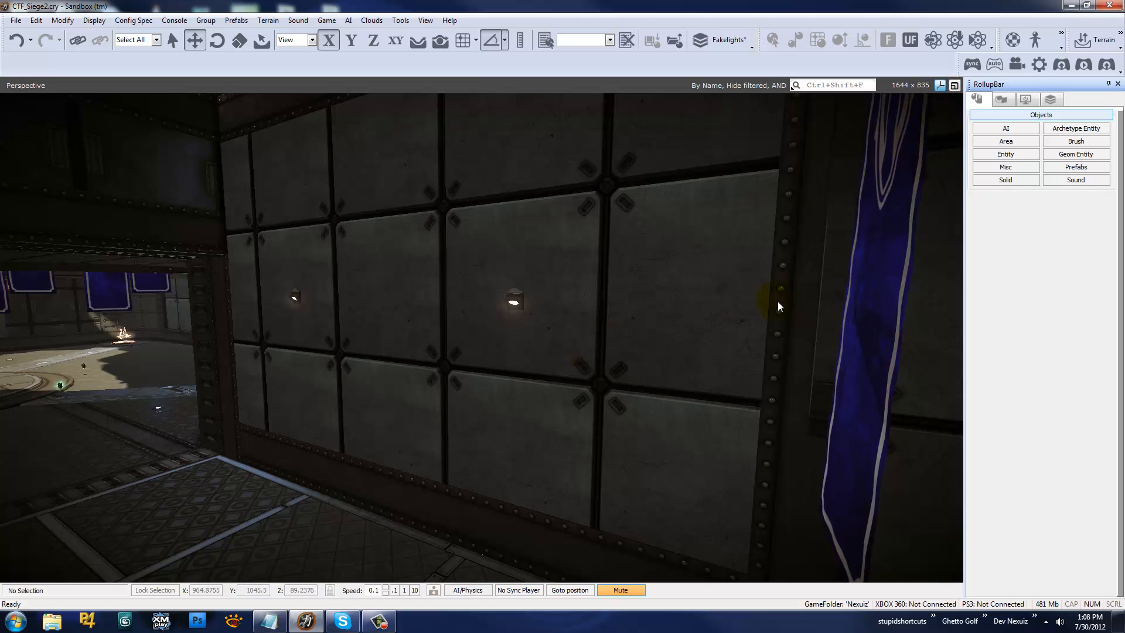
key("a")
key("s")
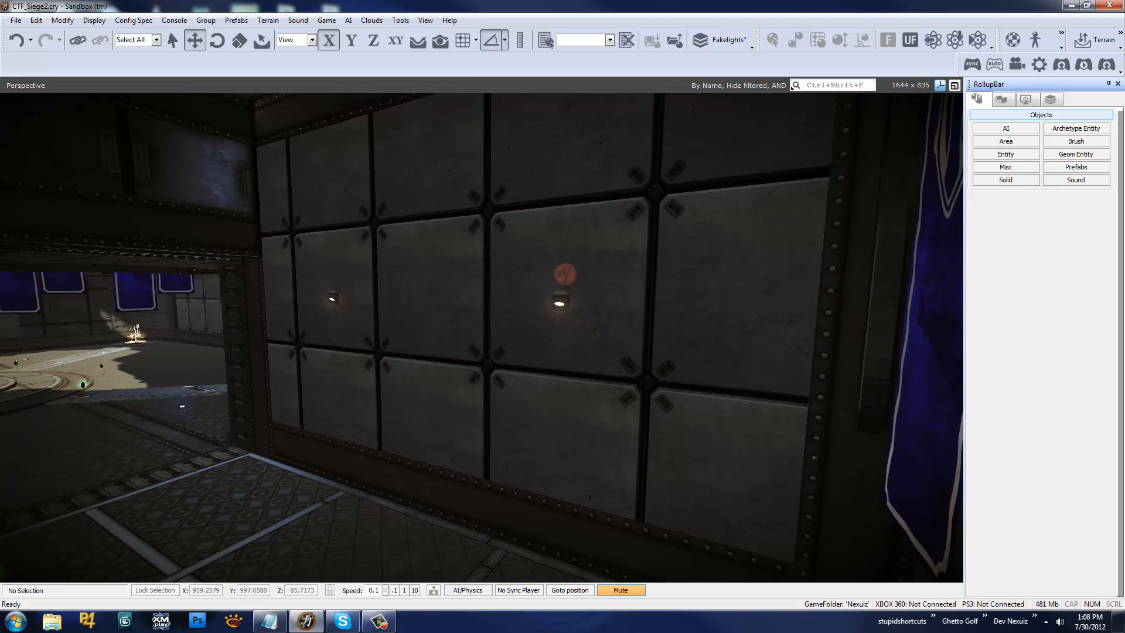
Bring the Material Editor over the viewport and compare the lighting settings of the Corona_02 and corona_05 materials
left_click_drag(1124, 225, 450, 213)
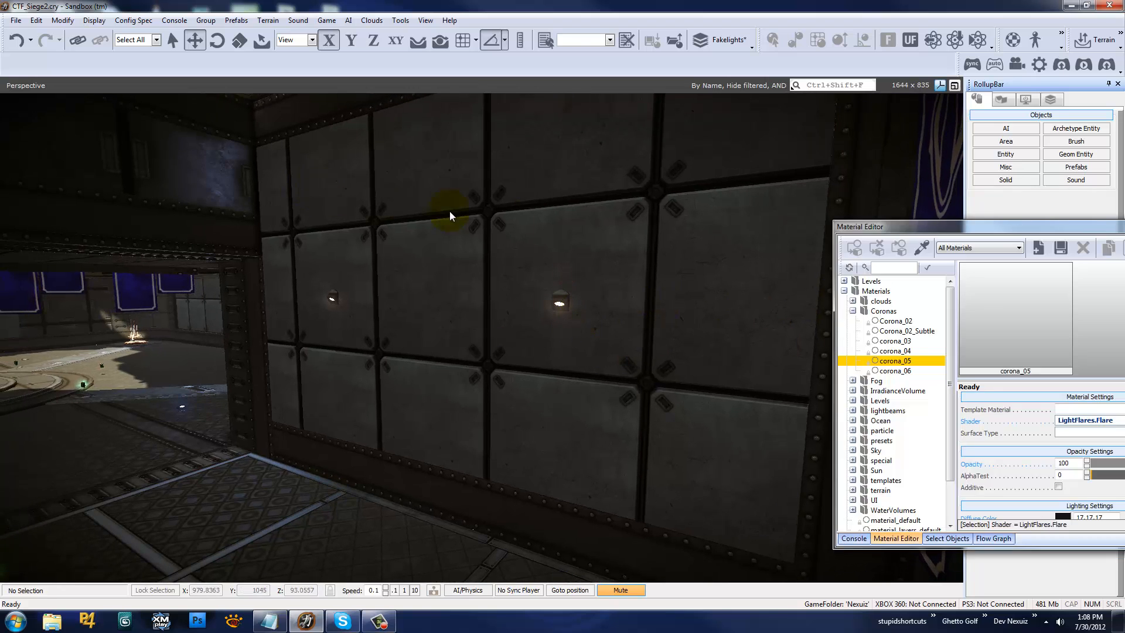
left_click_drag(1052, 230, 1049, 229)
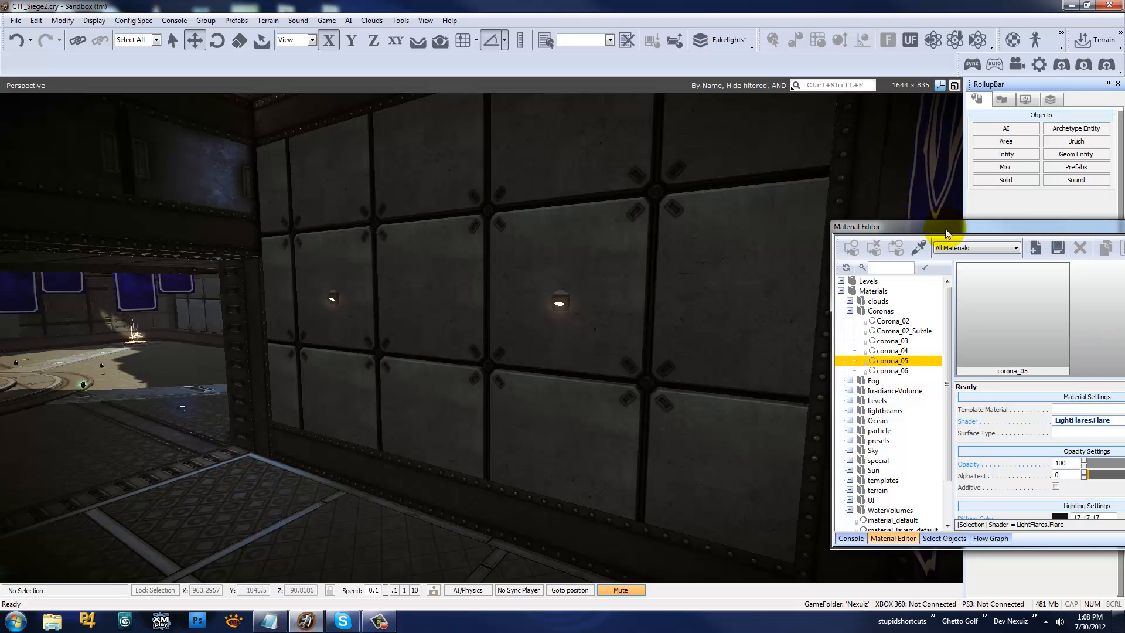
left_click_drag(901, 230, 378, 416)
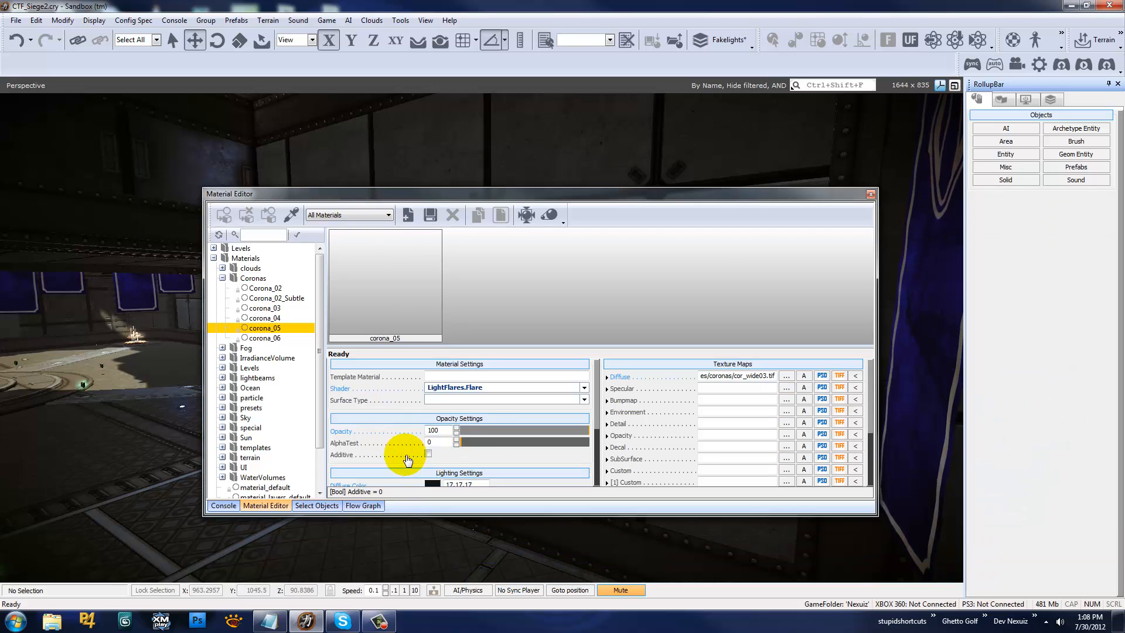
scroll(384, 367, "down", 3)
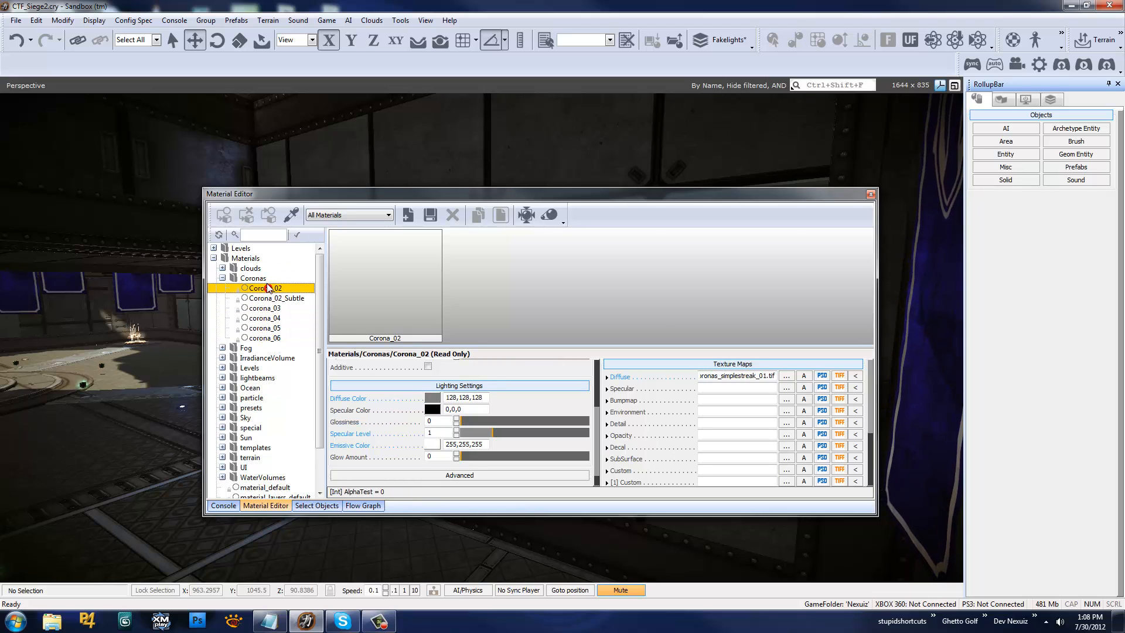
left_click(267, 329)
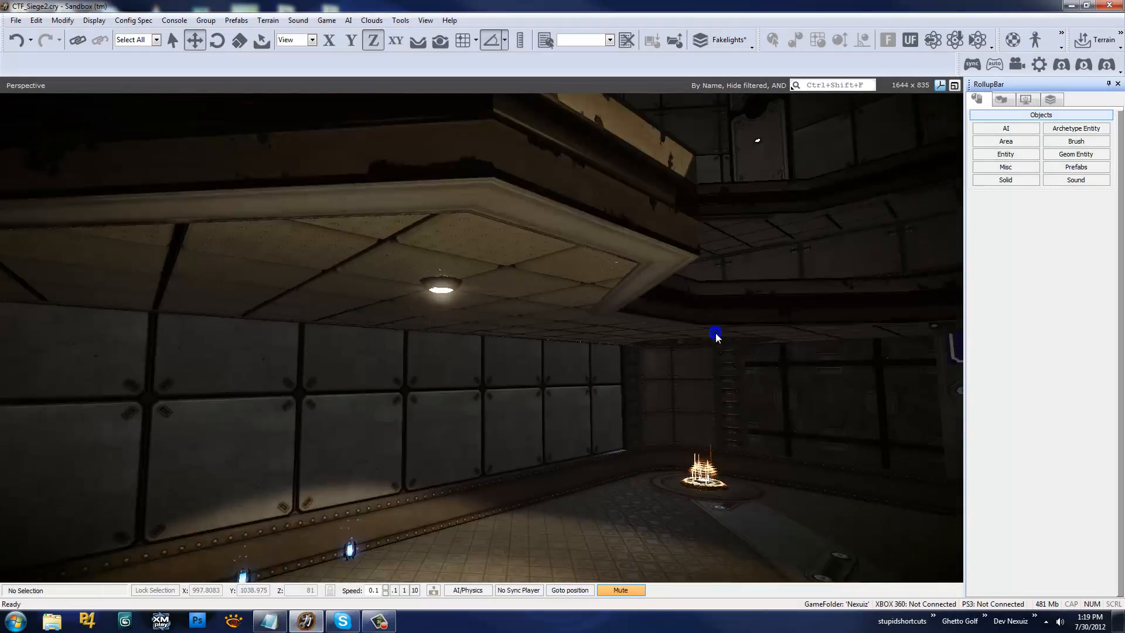
Examine the ceiling lamp under the ledge and the light it casts on the wall and floor
key("w")
right_click_drag(715, 333, 716, 332)
key("s")
key("w")
key("s")
key("w")
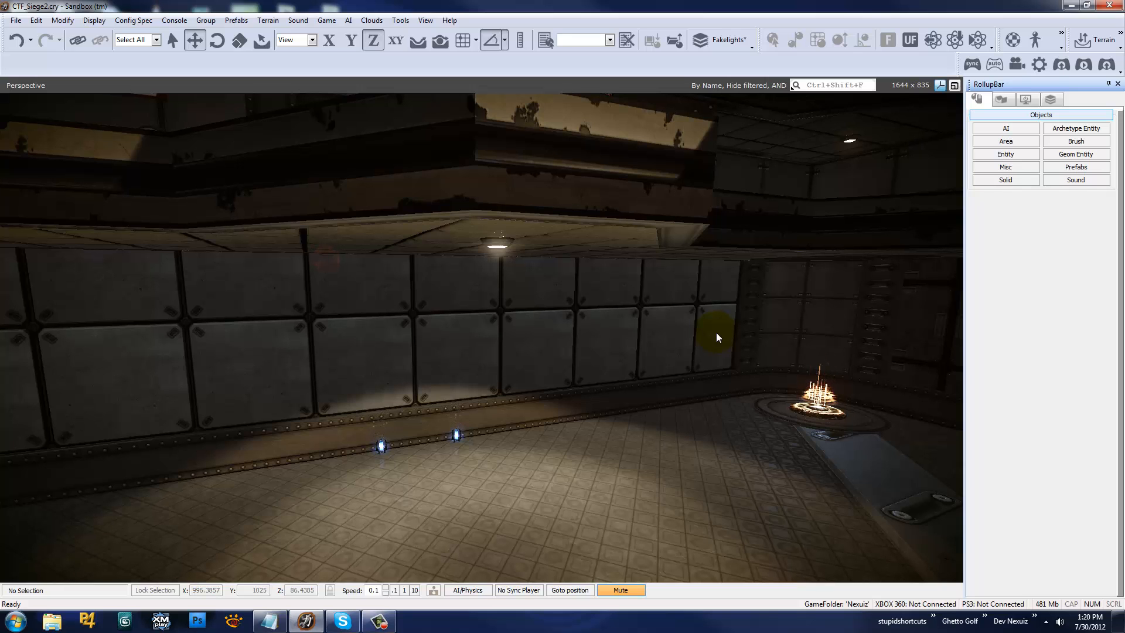
right_click_drag(701, 301, 703, 301)
right_click_drag(701, 296, 752, 294)
key("w")
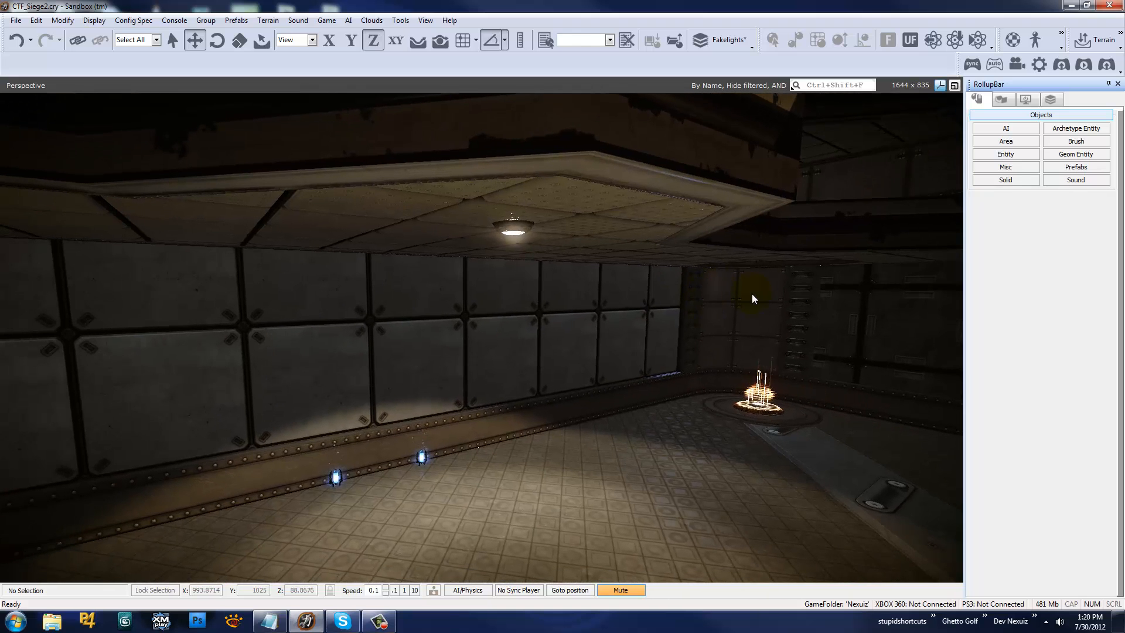
Create a new layer named LightBeams and make it the current layer
left_click(1051, 100)
left_click(976, 129)
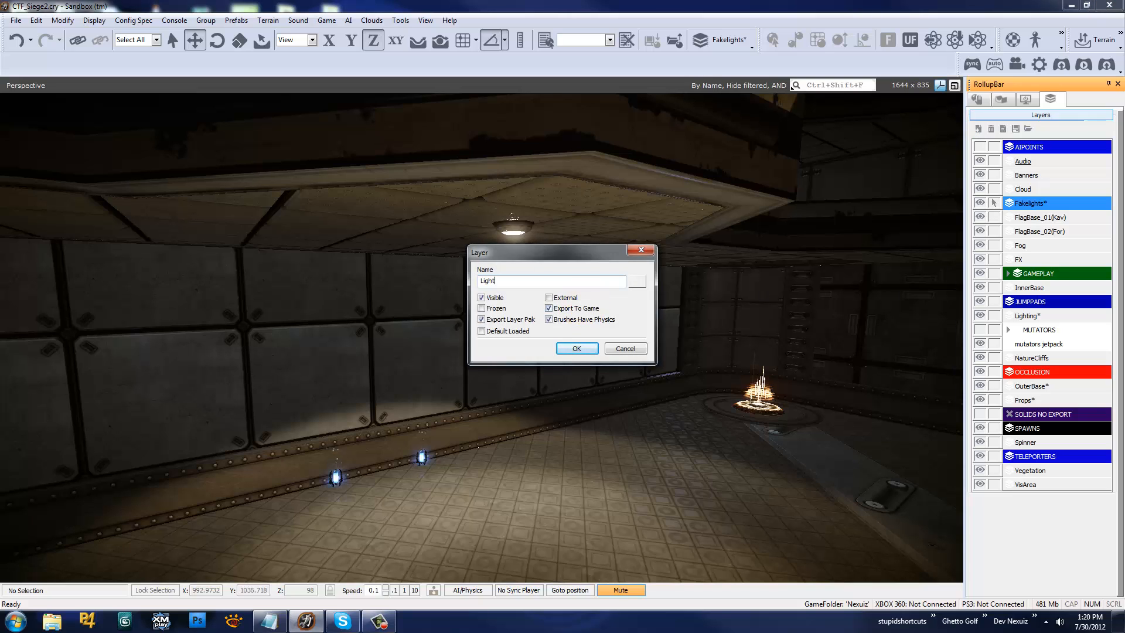
type("LightBeams")
left_click(576, 348)
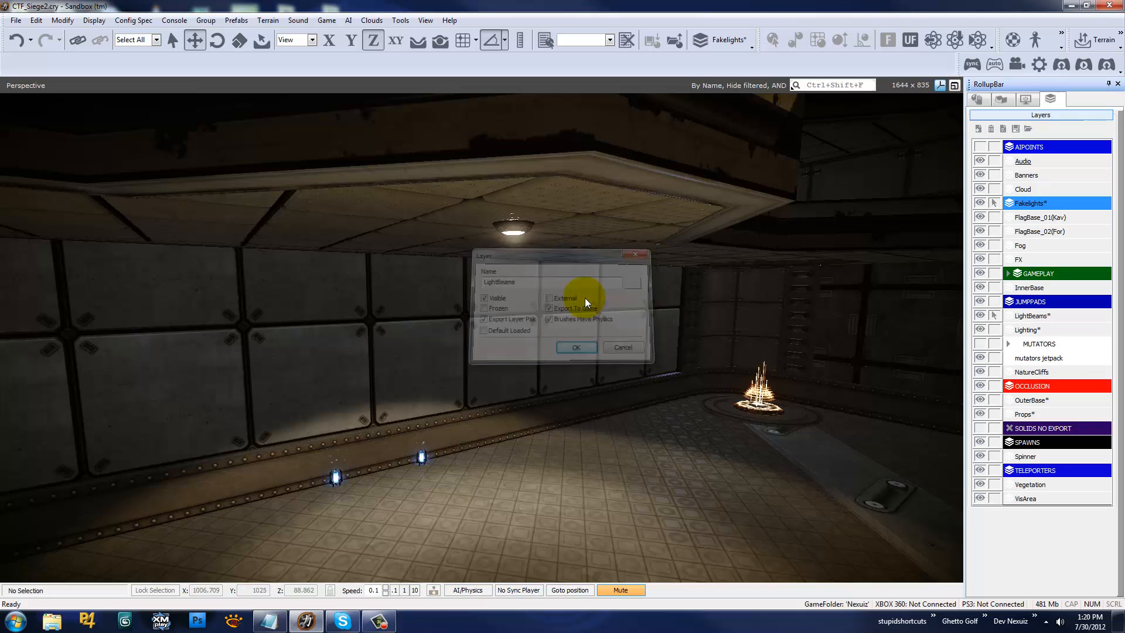
left_click(1052, 318)
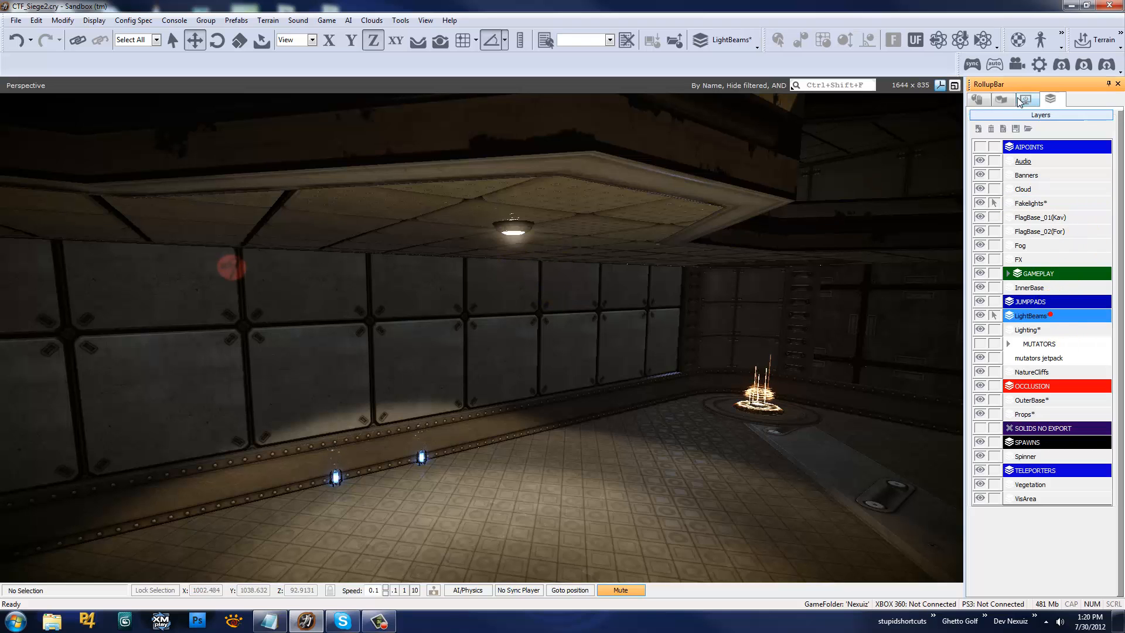
Open the Geom Entity object browser with the ceiling lamp in view
left_click(978, 102)
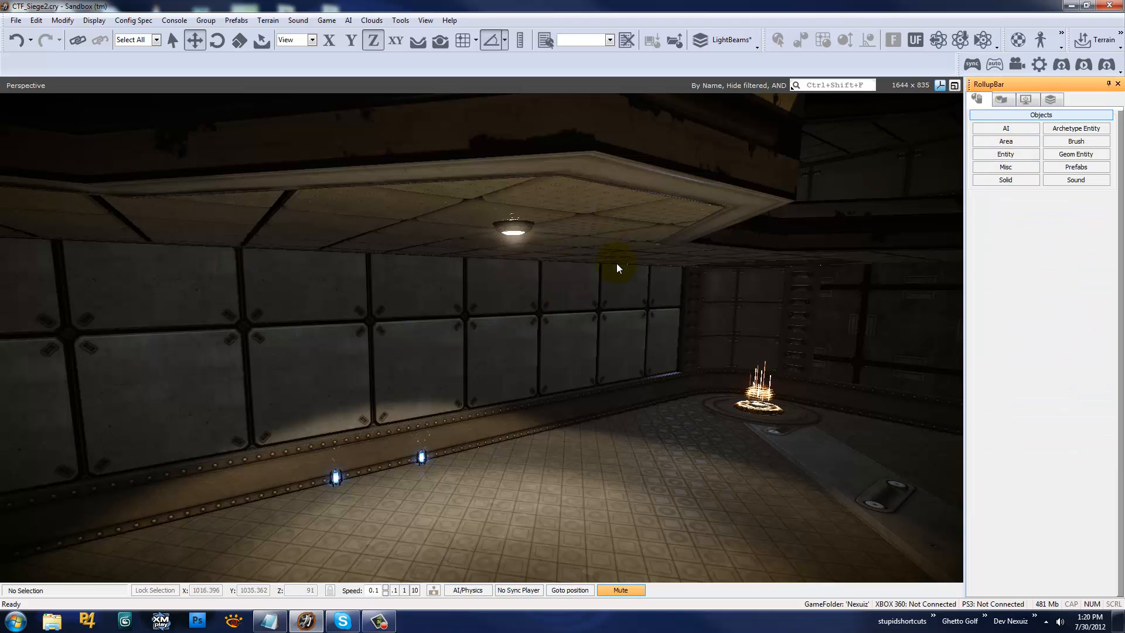
right_click_drag(617, 262, 626, 262)
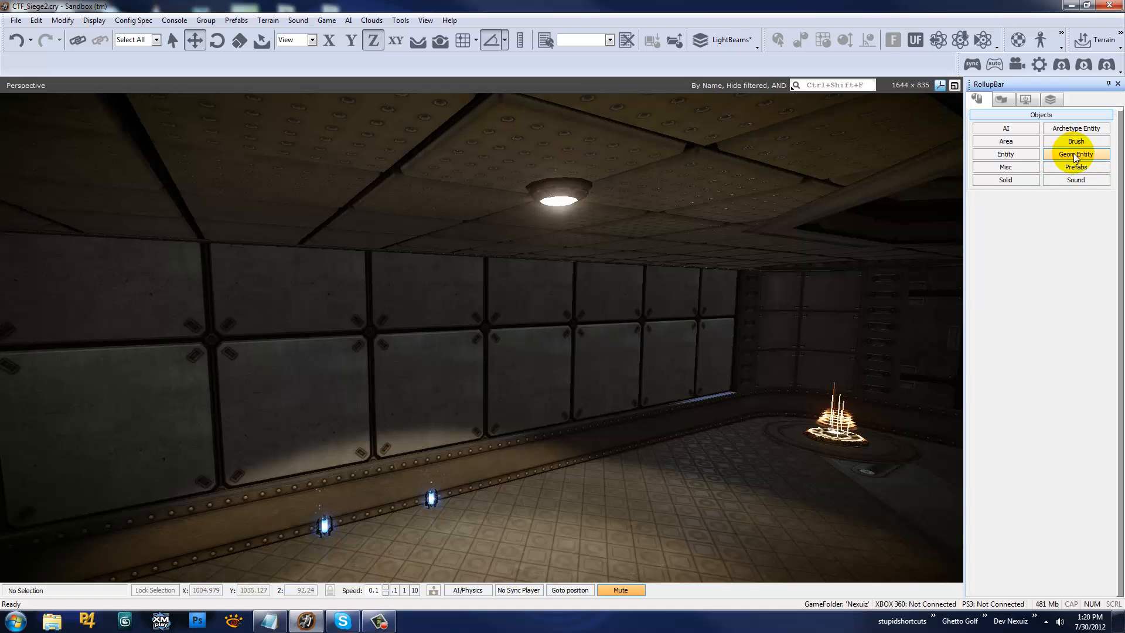
right_click_drag(791, 229, 661, 311)
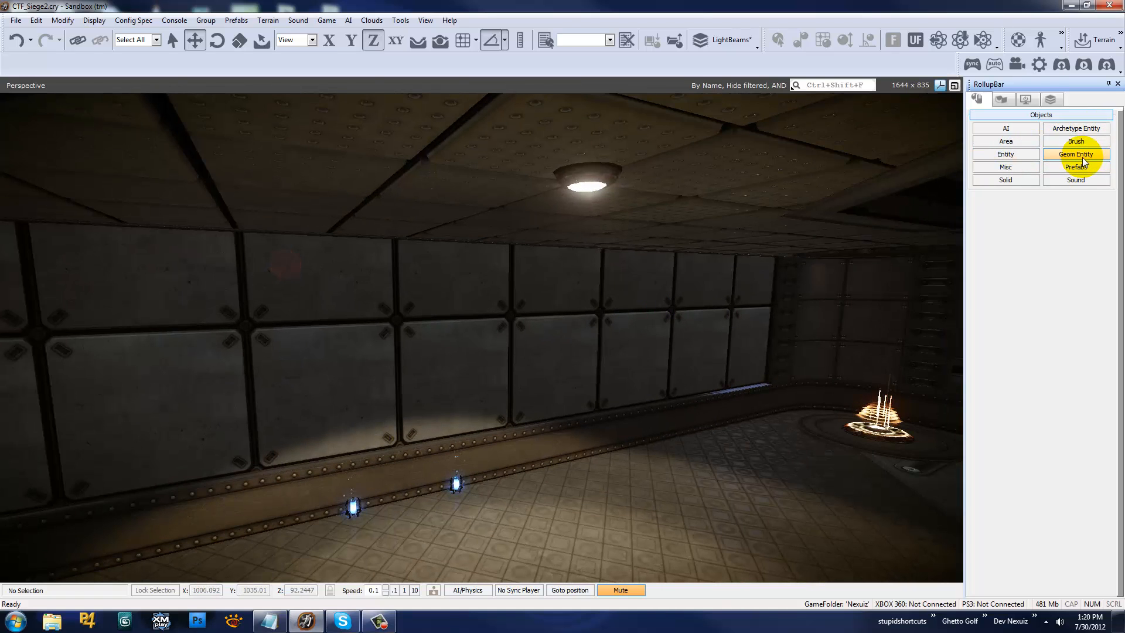
left_click(1074, 153)
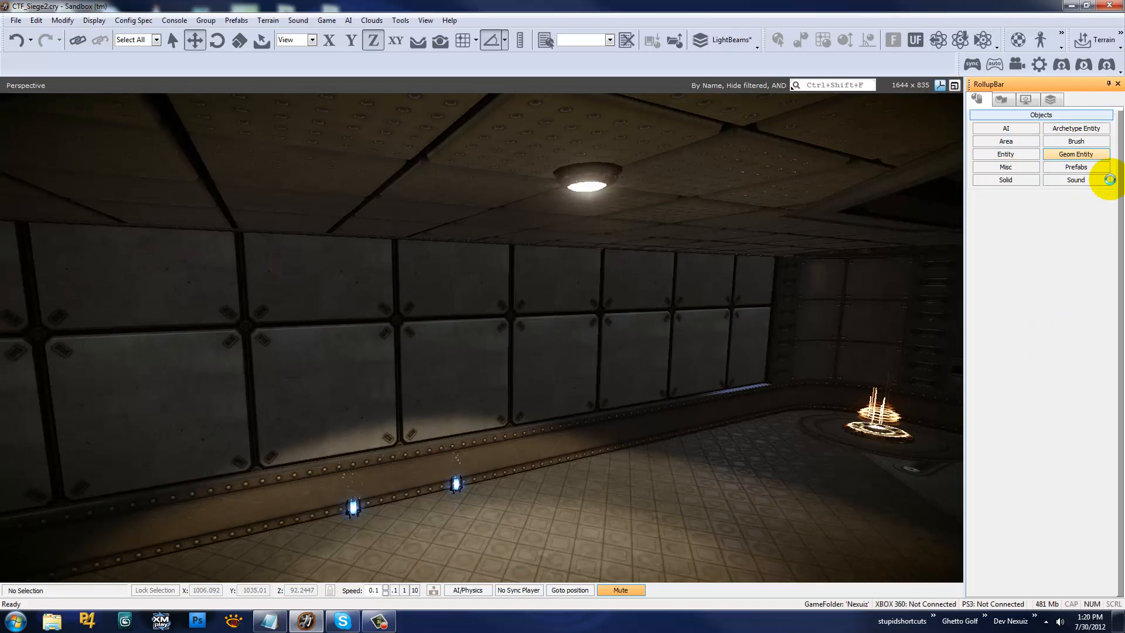
Inspect the ceiling lamp's glow up close and from a distance
key("w")
right_click_drag(842, 329, 840, 329)
key("s")
key("w")
right_click_drag(744, 367, 744, 368)
key("s")
key("w")
key("s")
key("w")
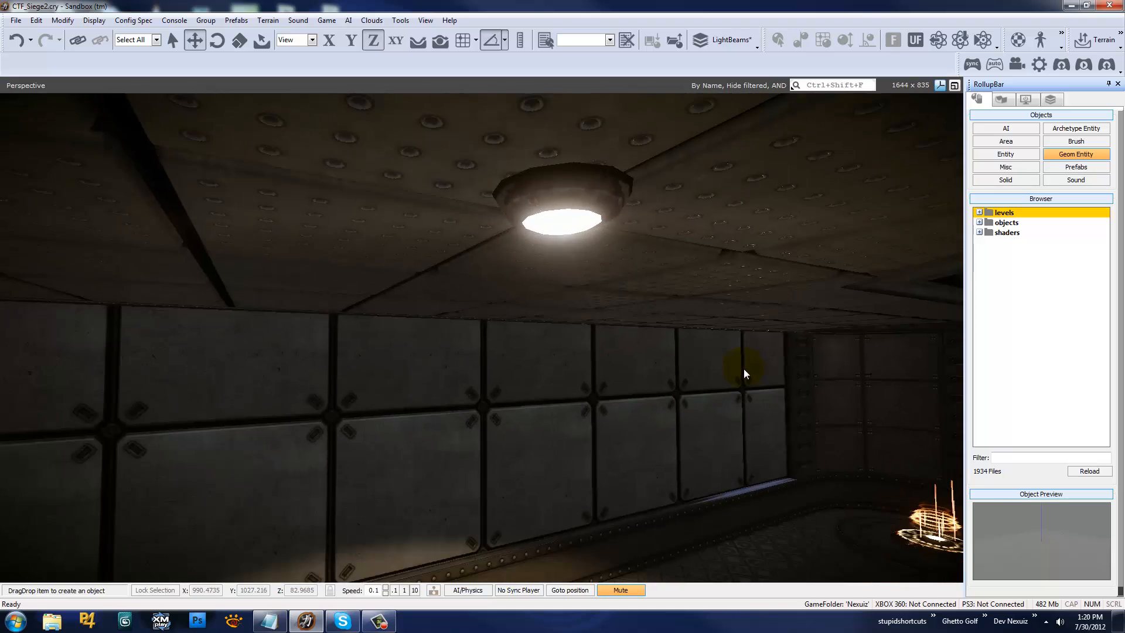
key("s")
Filter the geometry for "beam", place the library lights beam on the floor and raise it beneath the ceiling lamp
left_click(1028, 456)
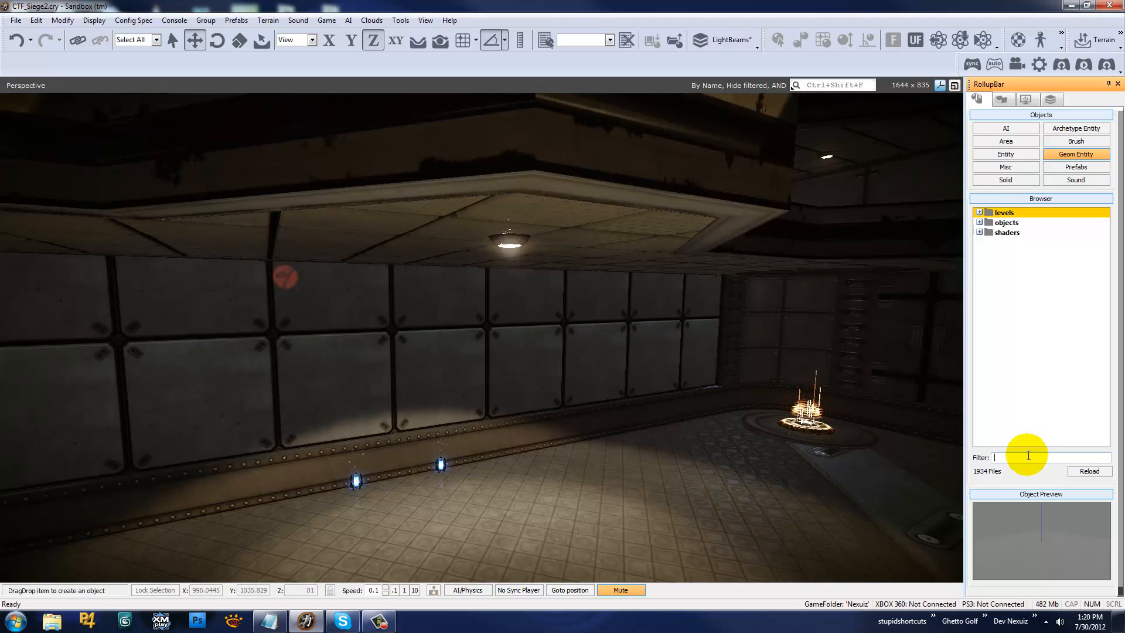
type("beam")
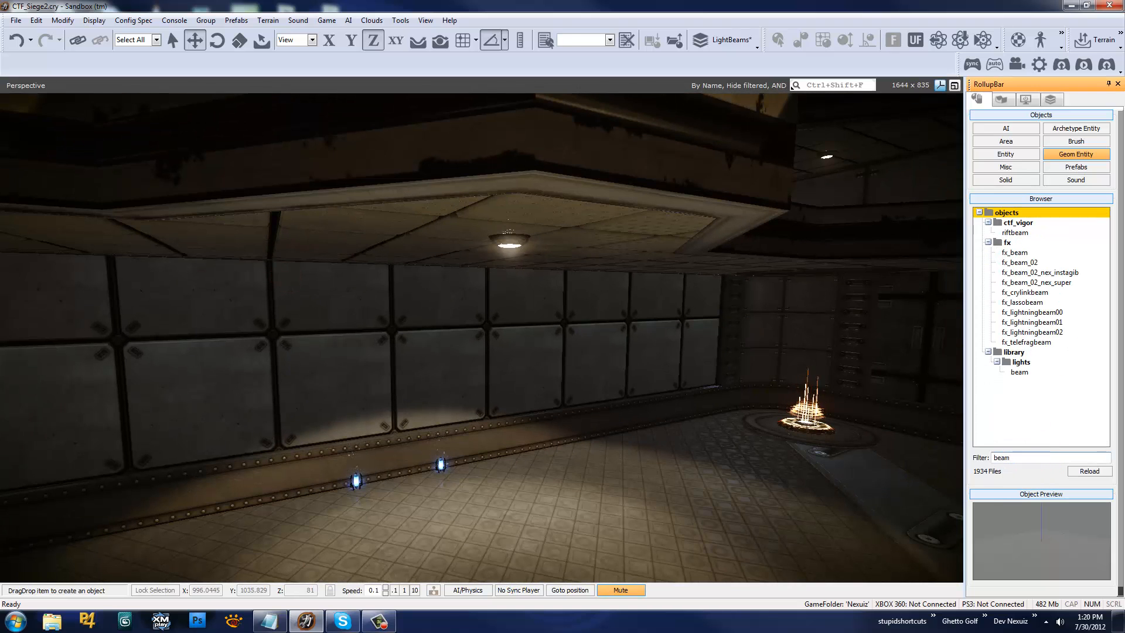
right_click_drag(635, 354, 635, 353)
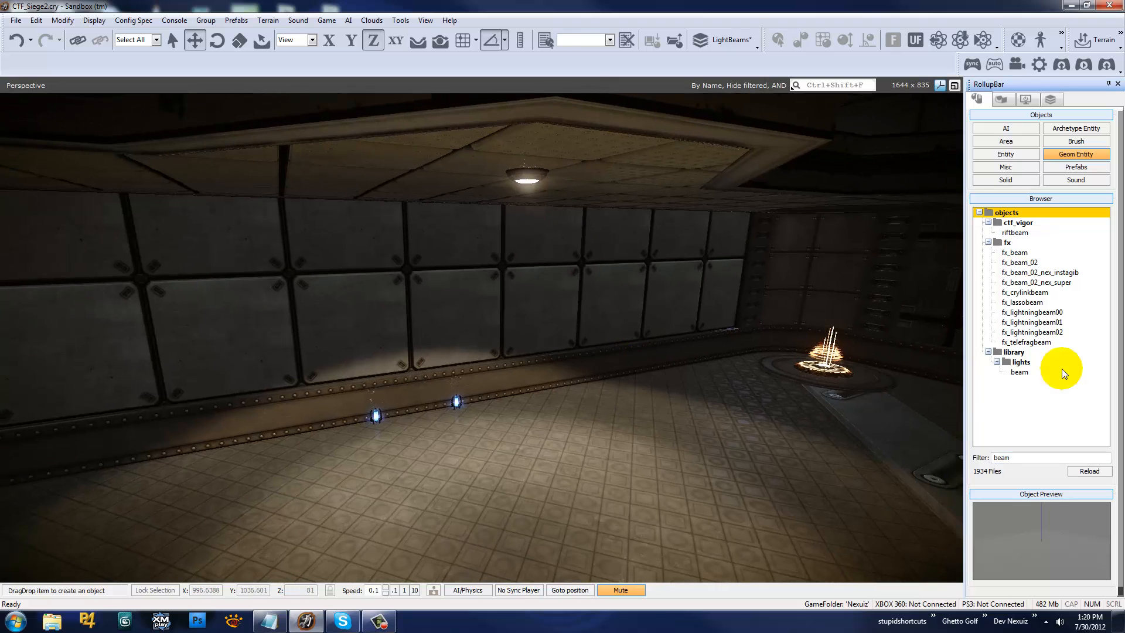
left_click(1022, 373)
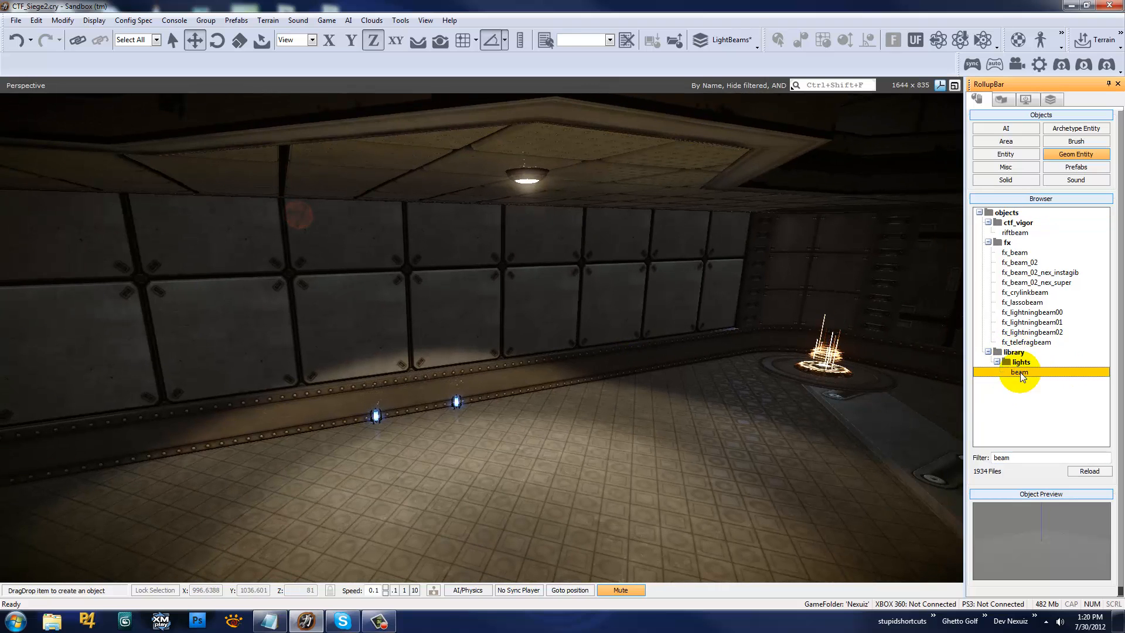
left_click_drag(525, 485, 525, 487)
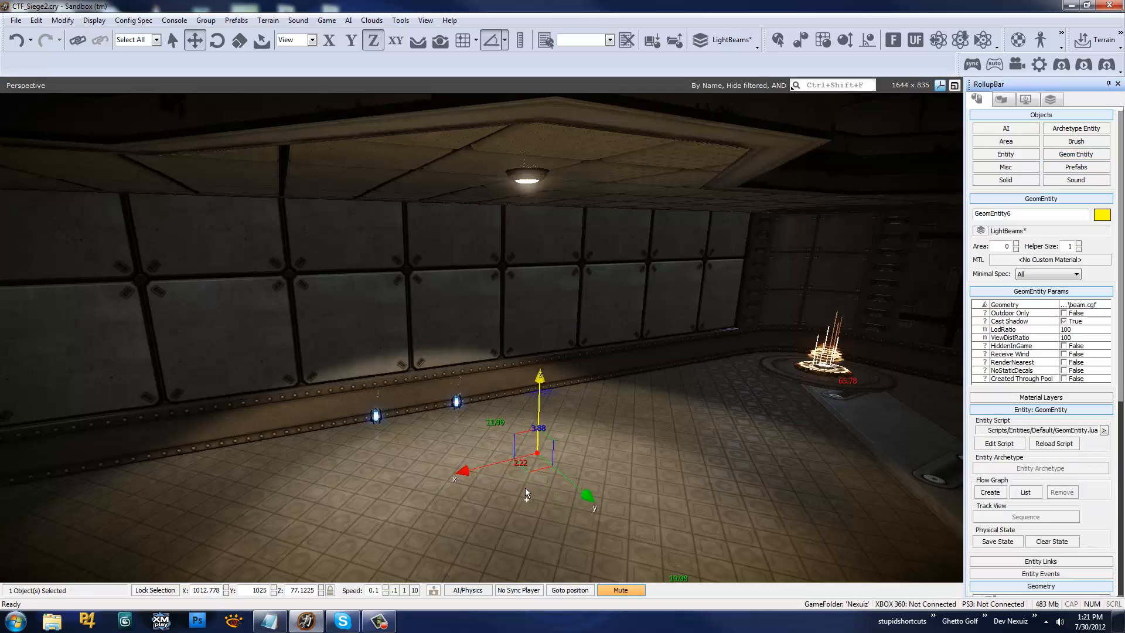
left_click_drag(528, 436, 530, 206)
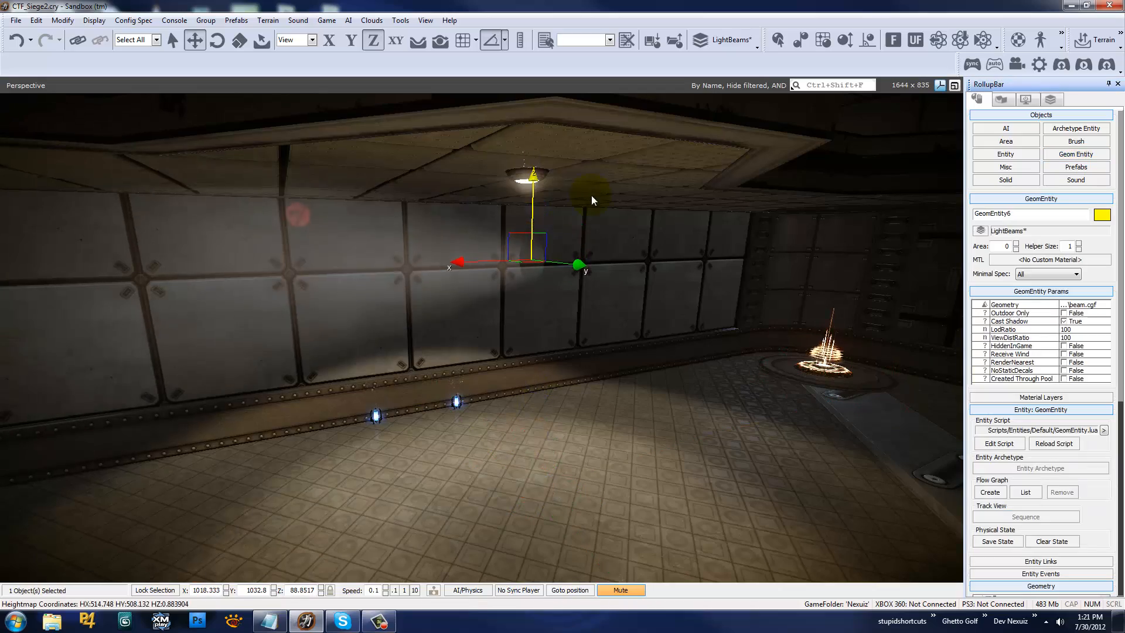
Rotate the light beam entity 90 degrees about its local Y axis so it points down at the floor
right_click_drag(592, 199, 592, 195)
key("2")
left_click_drag(664, 318, 665, 266)
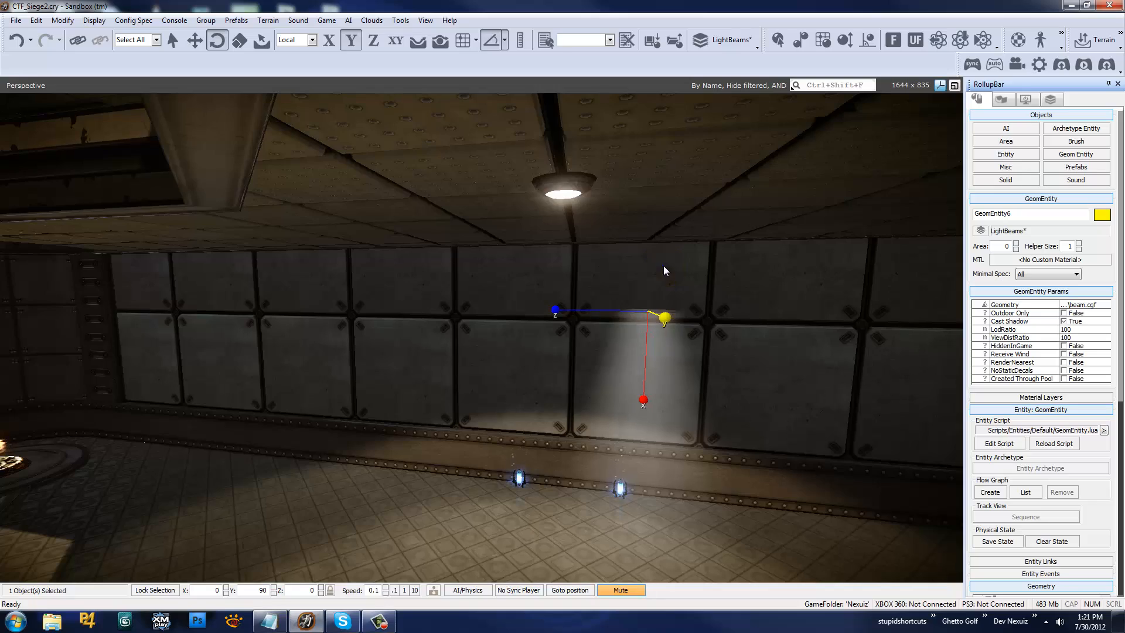
right_click_drag(665, 271, 663, 266)
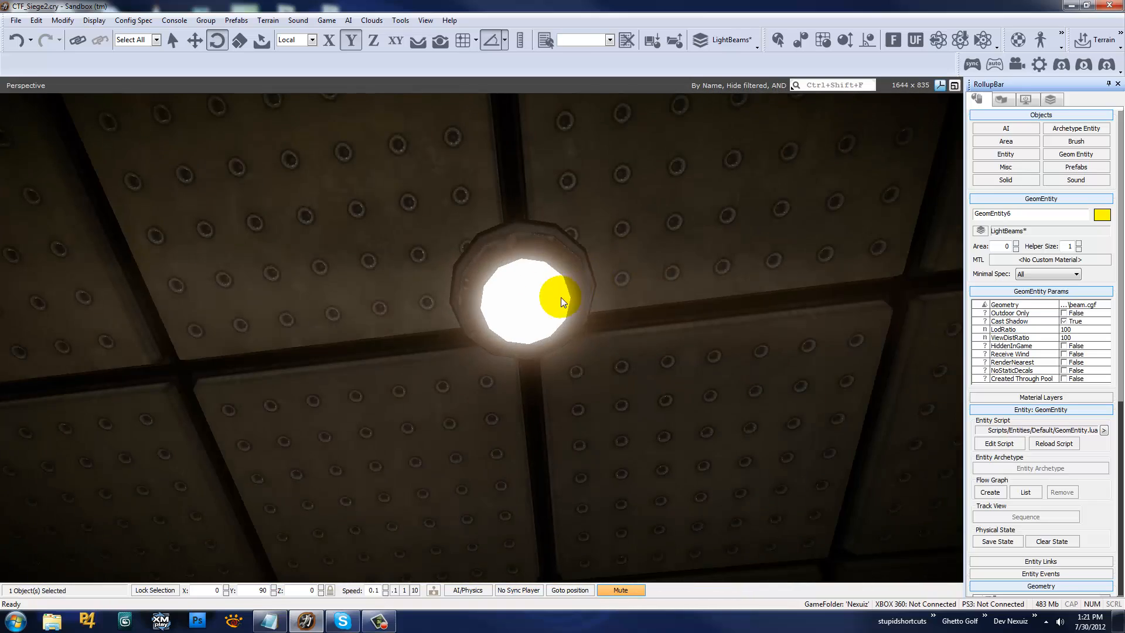
Snap the beam entity onto the lit face of the round ceiling lamp and deselect it
left_click(526, 309, "ctrl+shift")
key("s")
right_click_drag(546, 308, 555, 310)
left_click(543, 357)
Examine from several angles how the beam lines up with the ceiling lamp
key("w")
right_click_drag(544, 357, 540, 363)
key("s")
key("w")
right_click_drag(617, 361, 564, 347)
key("s")
key("w")
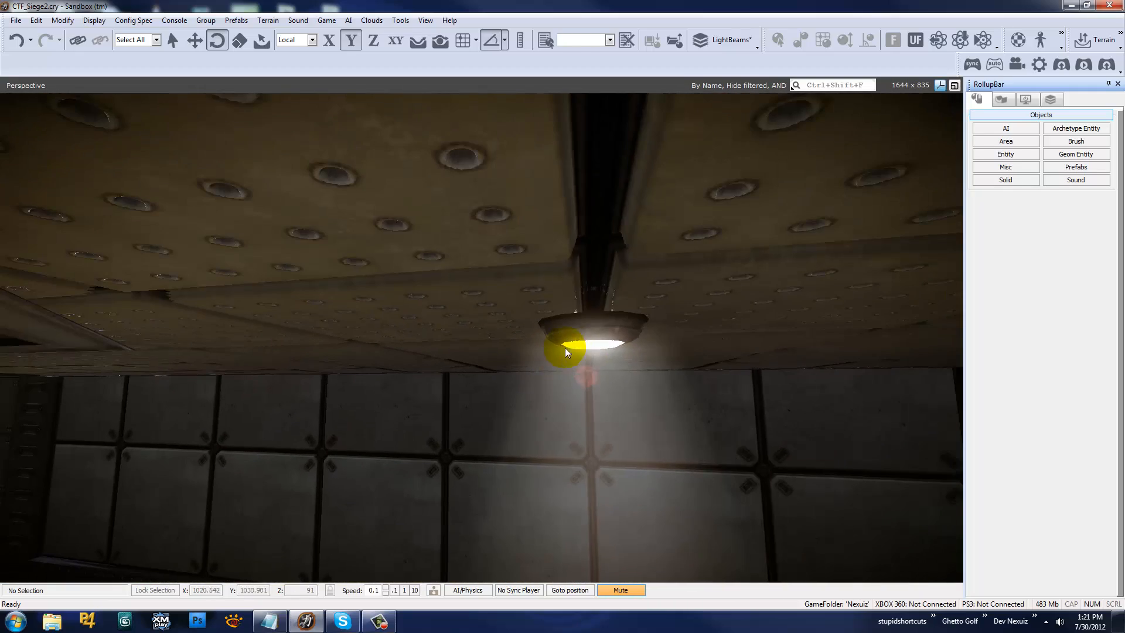
right_click_drag(506, 298, 558, 313)
Show the object helpers and examine the width and spread of the beam against the wall
key("shift+space")
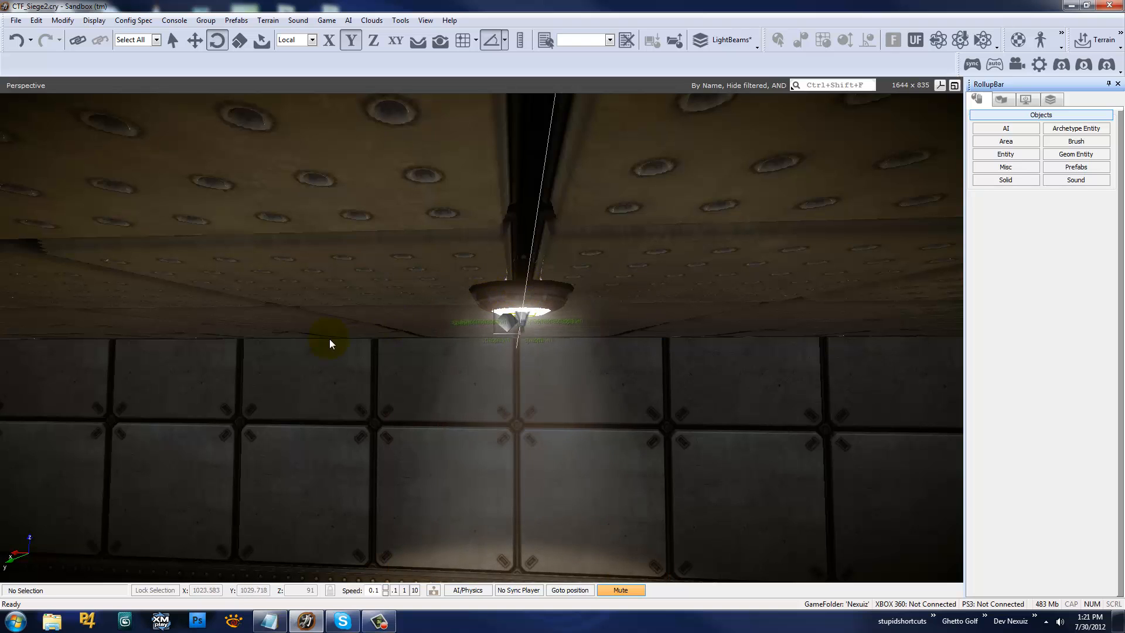
left_click(484, 411)
left_click(348, 379)
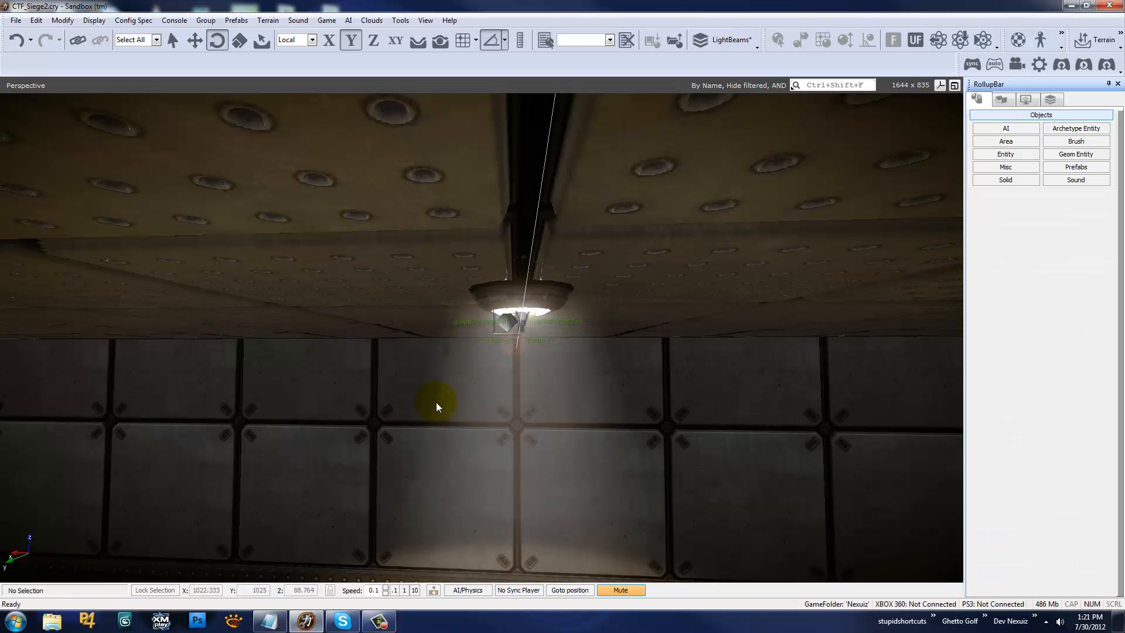
right_click_drag(436, 402, 479, 413)
left_click_drag(329, 378, 592, 424)
left_click(658, 384)
left_click_drag(674, 374, 311, 471)
left_click(238, 369)
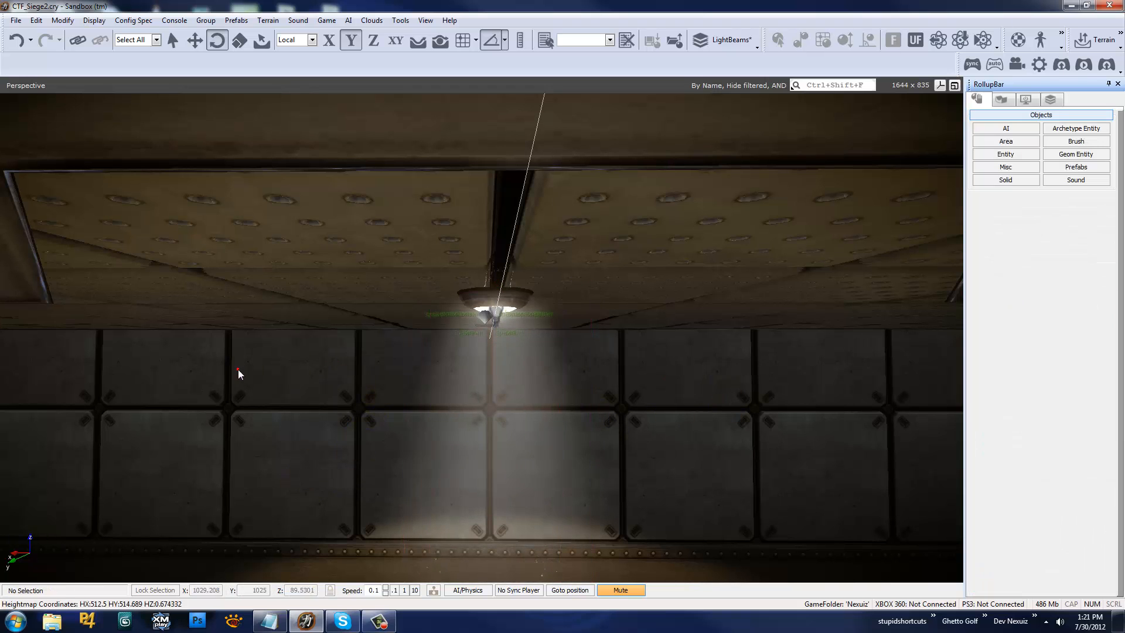
right_click_drag(579, 304, 580, 309)
key("s")
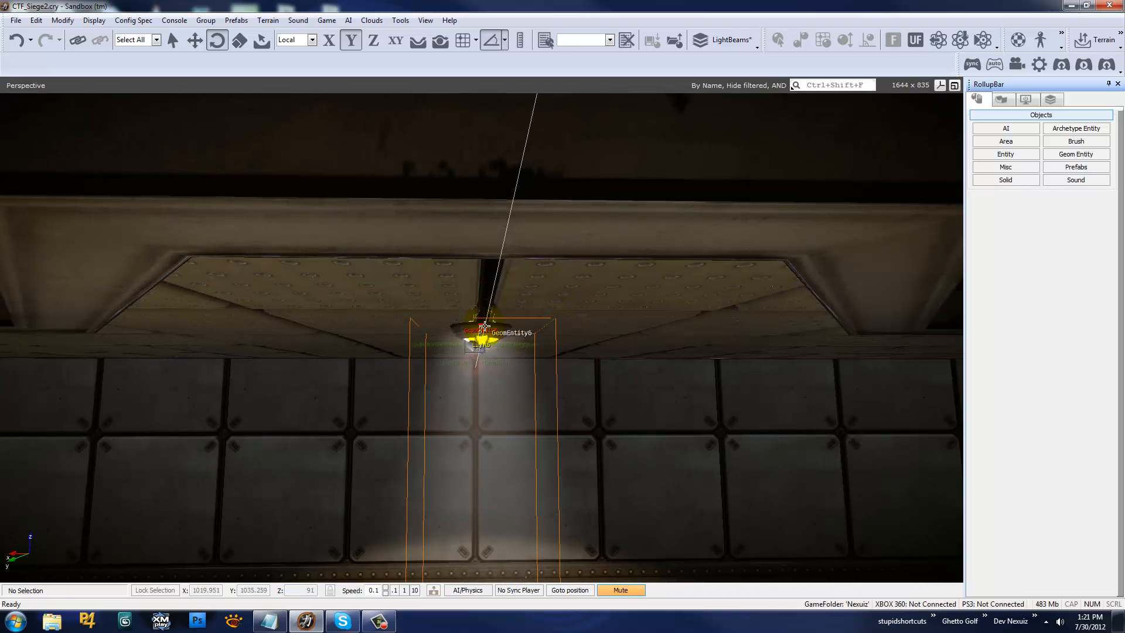
Select the beam entity at the ceiling lamp and open the Material Editor beside the beam
left_click(485, 325)
key("s")
right_click_drag(602, 357, 602, 358)
key("w")
key("s")
left_click_drag(550, 175, 747, 153)
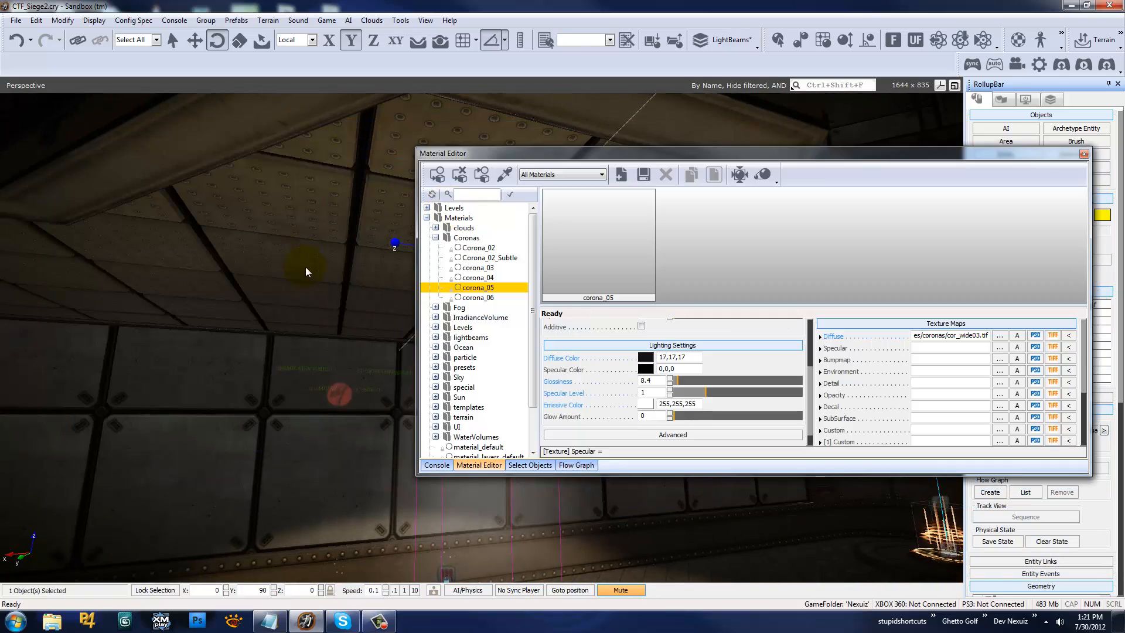
Filter the material list by "beam" and bring the CTF_Siege materials into view
right_click_drag(309, 267, 308, 268)
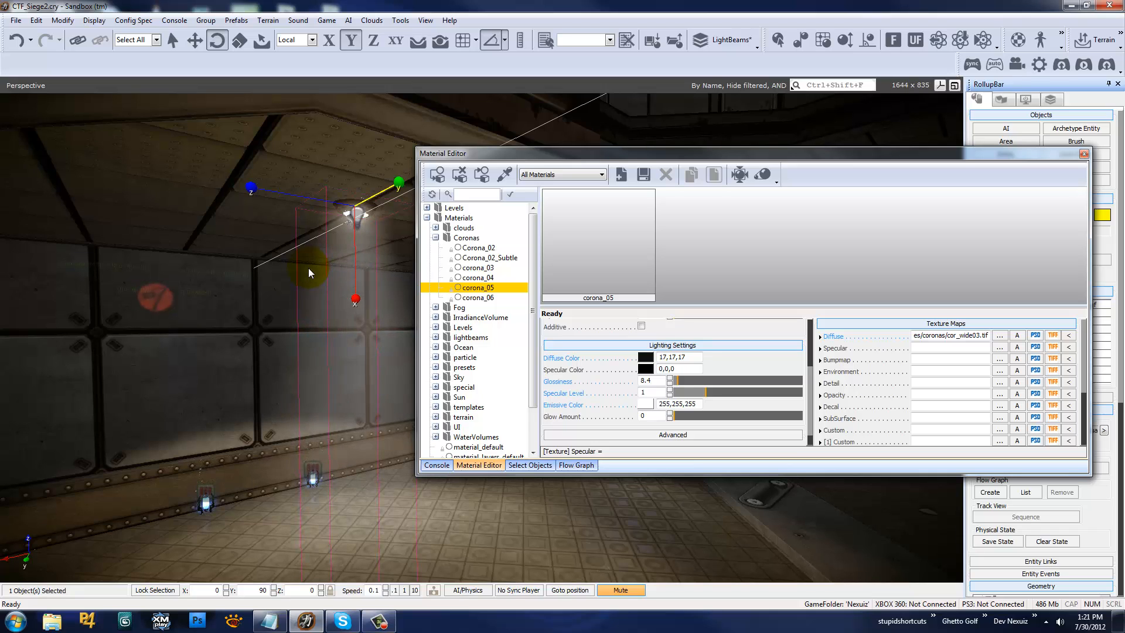
right_click_drag(276, 327, 277, 327)
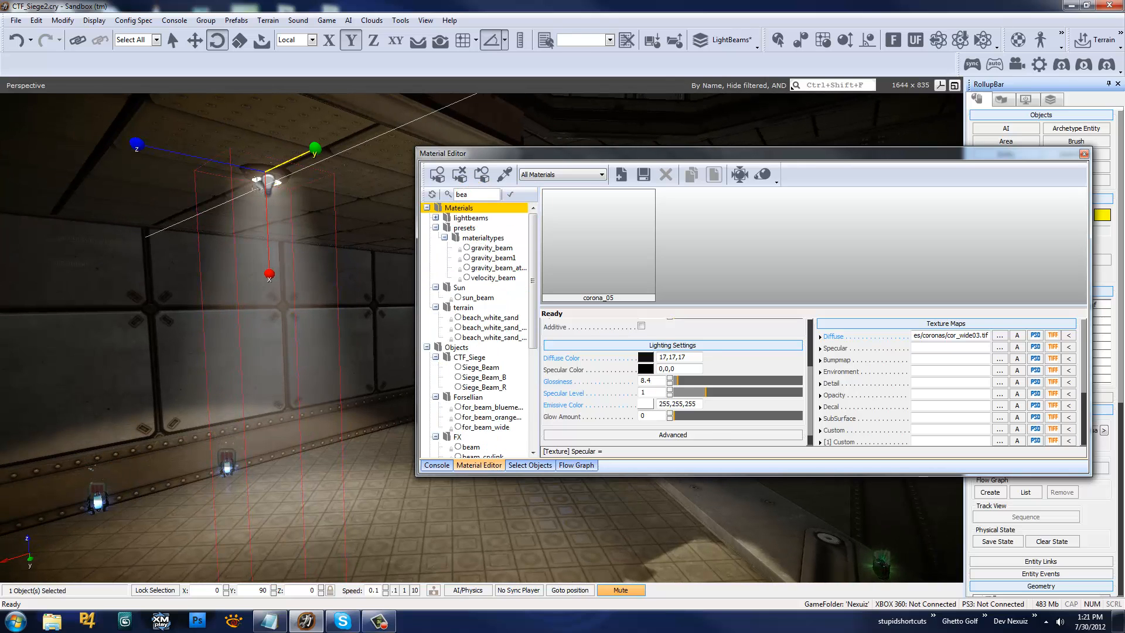
type("m")
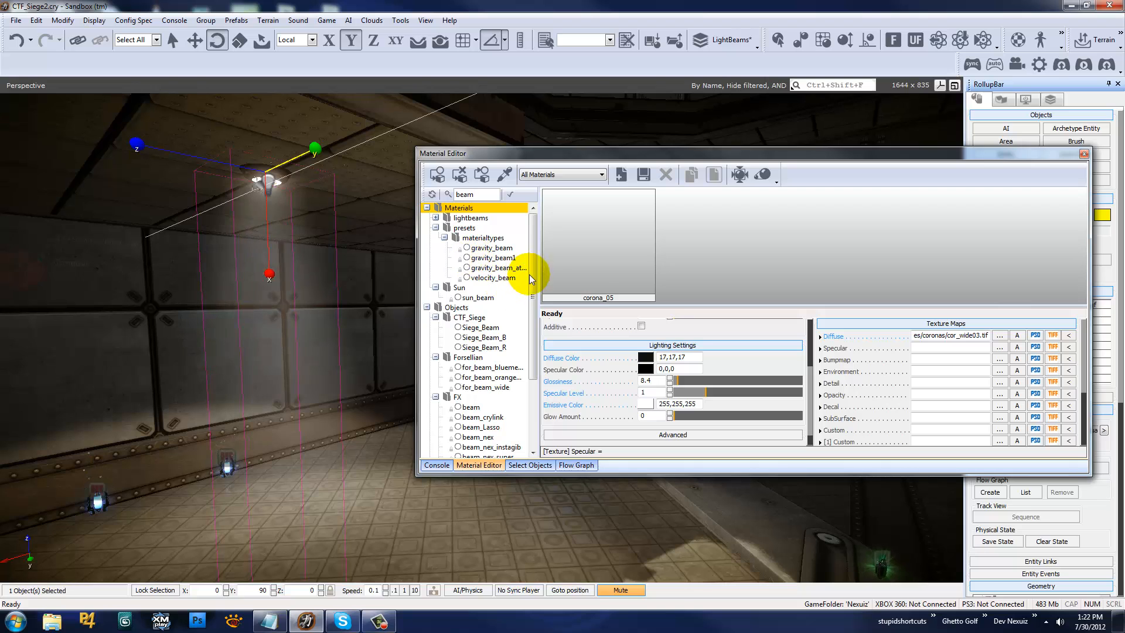
scroll(537, 269, "down", 3)
Assign the Siege_Beam material from CTF_Siege to the selected beam entity, then clear the selection
right_click_drag(285, 313, 397, 291)
left_click(495, 248)
left_click(490, 247)
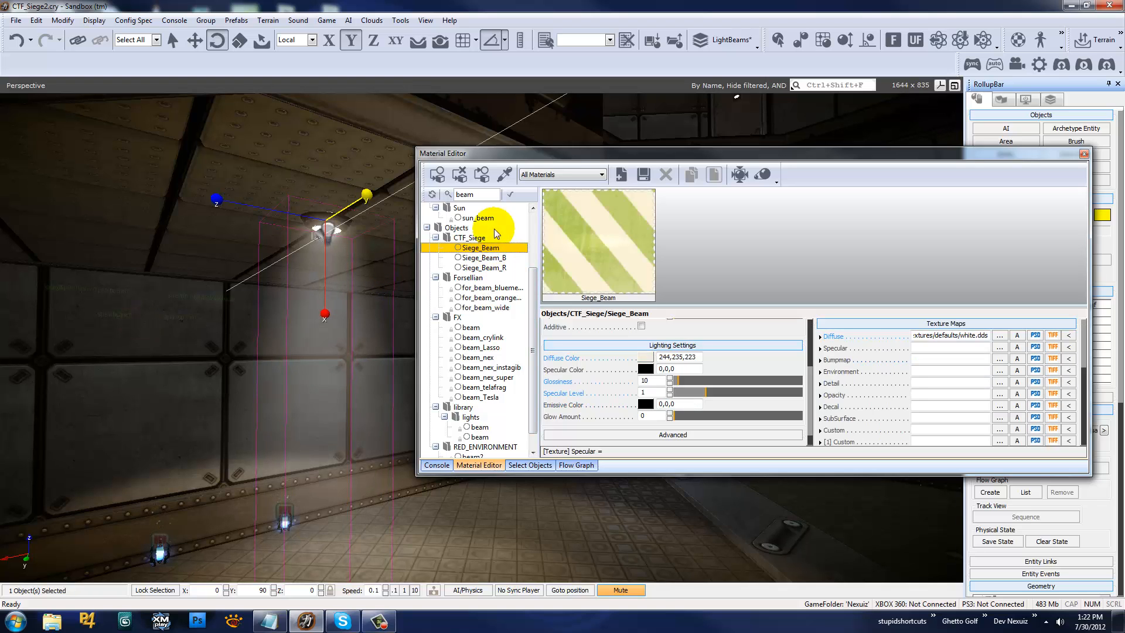
left_click(440, 176)
right_click_drag(395, 255, 396, 256)
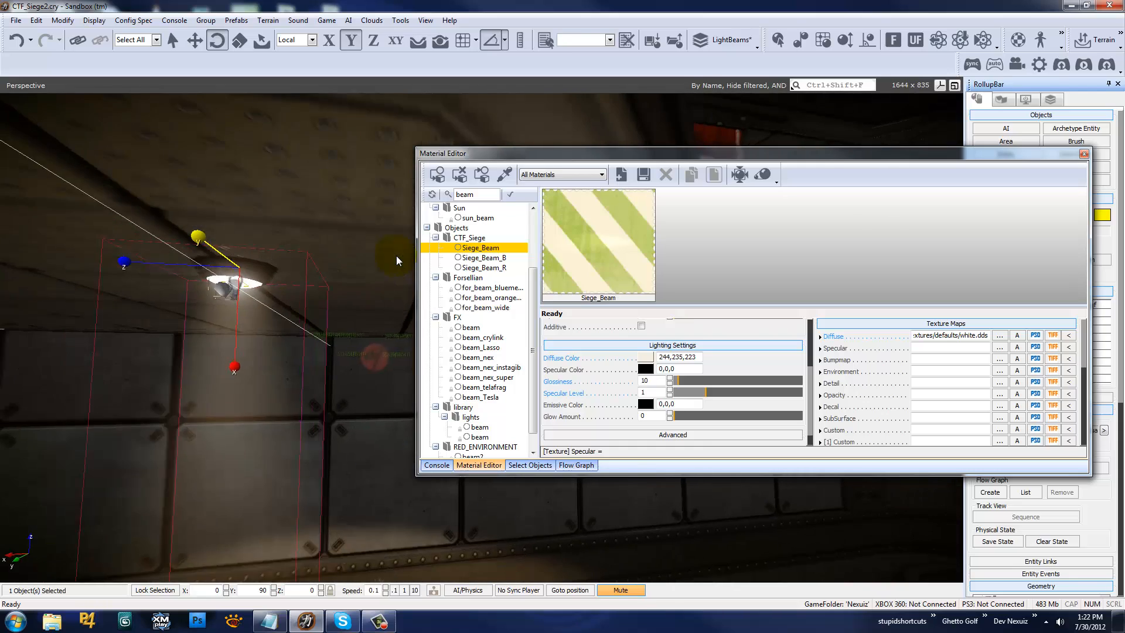
left_click(396, 255)
Set the Siege_Beam material's diffuse color to pure white, 255,255,255
right_click_drag(237, 343, 384, 370)
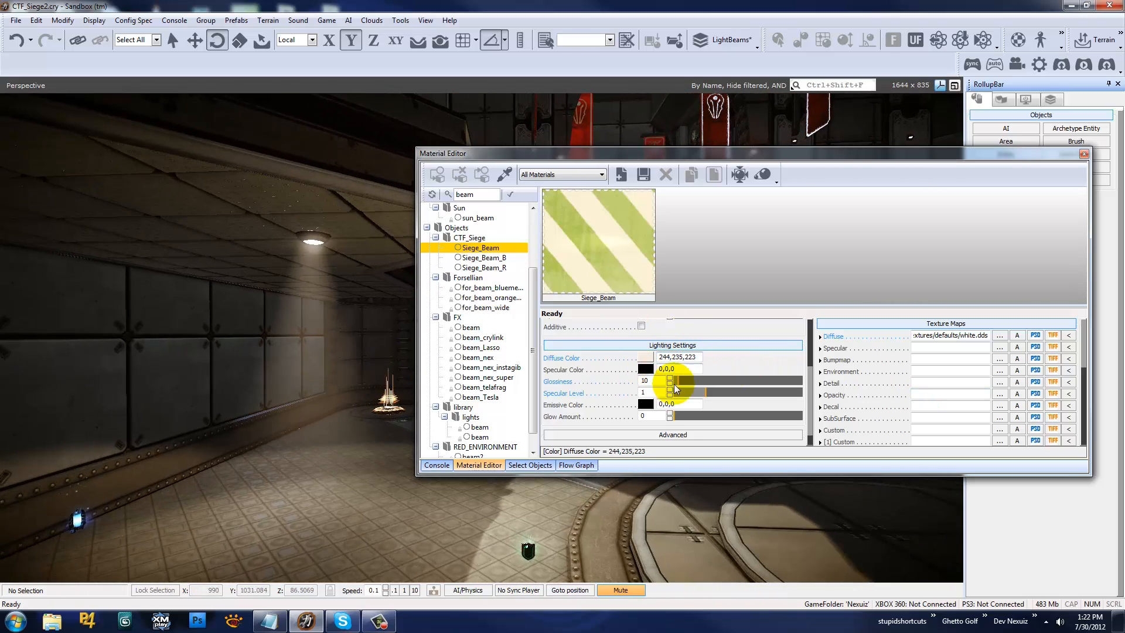
right_click_drag(325, 349, 327, 351)
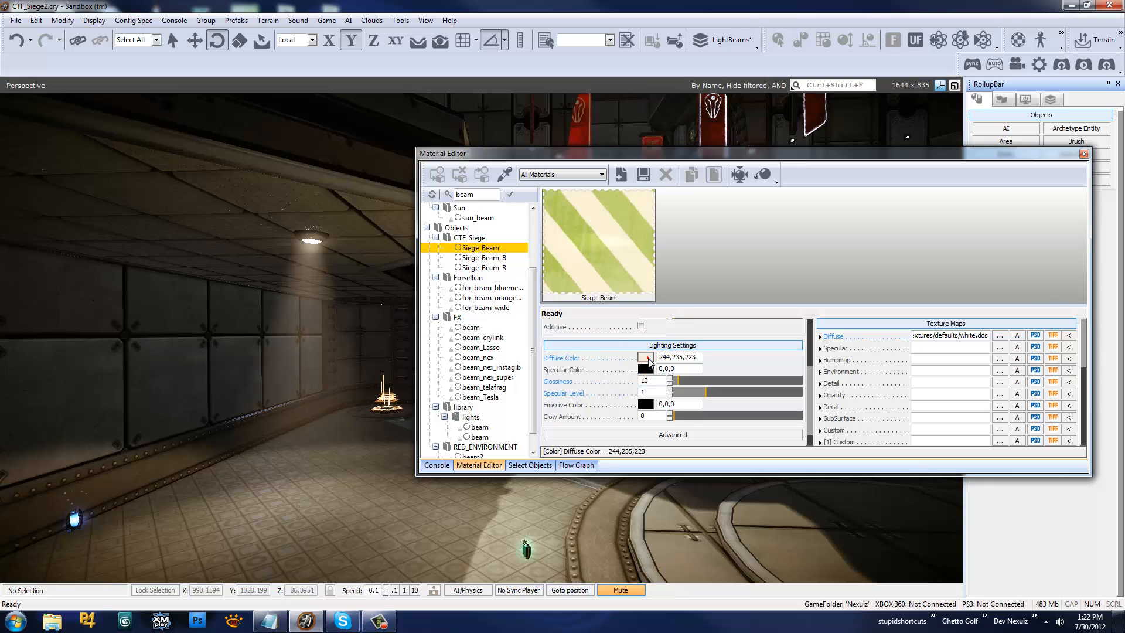
left_click(647, 357)
mouse_move(640, 228)
left_mouse_down()
mouse_move(642, 214)
mouse_move(641, 301)
mouse_move(645, 212)
left_mouse_up()
left_click(511, 409)
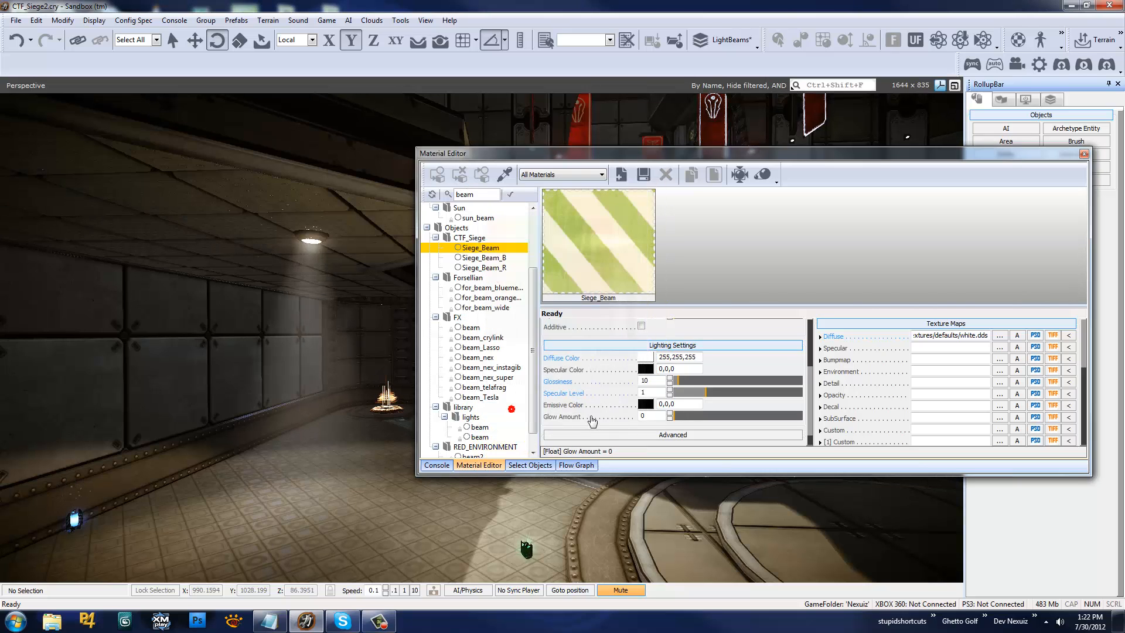
Try an EndRadius of 9.68 in Siege_Beam's shader parameters and check the widened beam
left_click(869, 407)
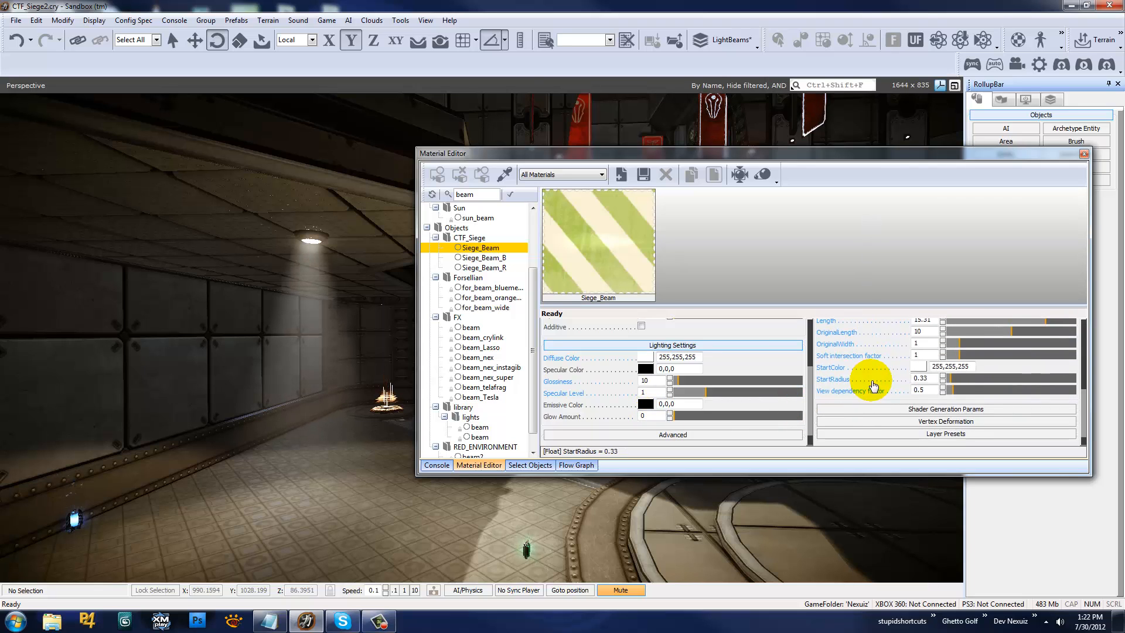
scroll(872, 385, "up", 3)
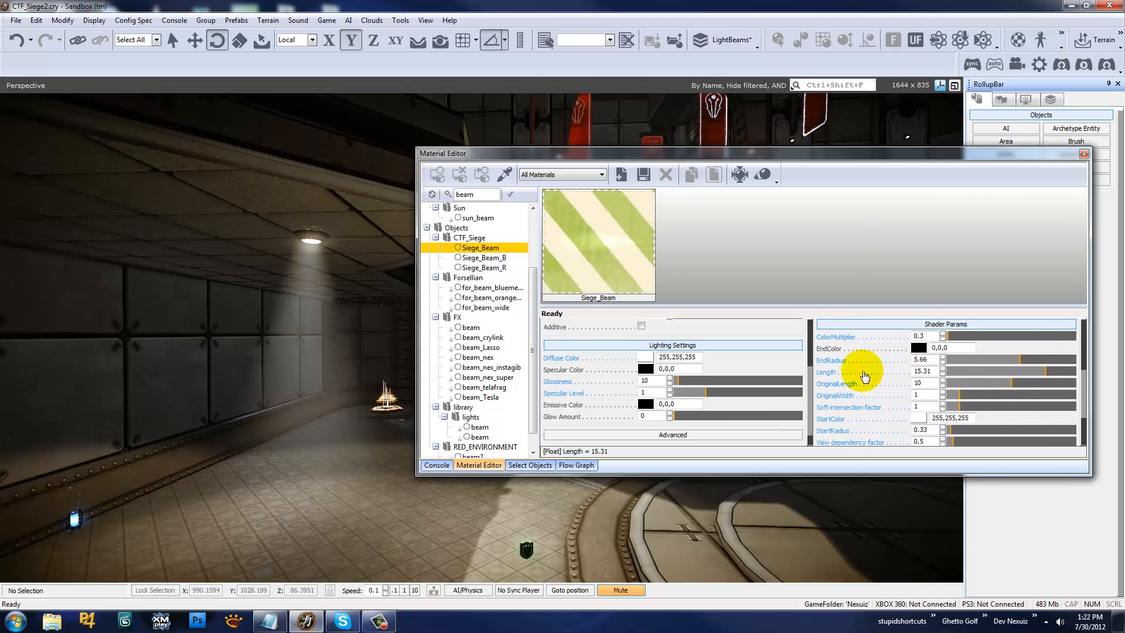
mouse_move(1041, 361)
left_mouse_down()
mouse_move(1068, 362)
mouse_move(1013, 365)
mouse_move(1102, 368)
mouse_move(1017, 370)
mouse_move(1074, 370)
left_mouse_up()
right_click_drag(202, 315, 220, 280)
key("w")
right_click_drag(330, 285, 400, 355)
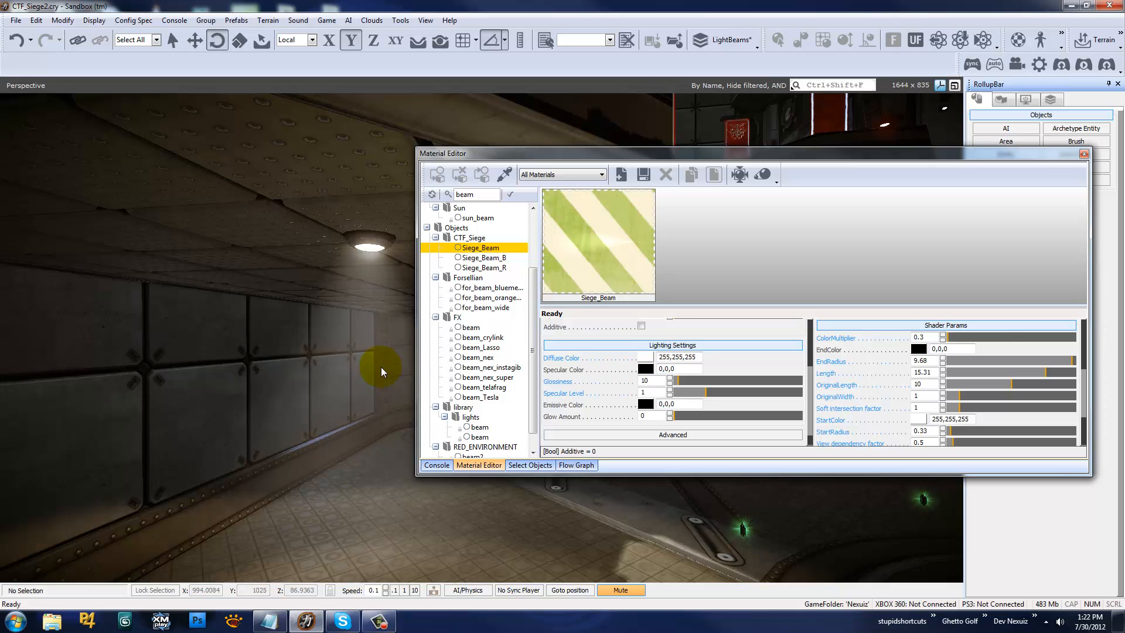
Set Siege_Beam's EndRadius to 6.35 and check the beam under the lamp
right_click_drag(343, 294, 355, 301)
left_click_drag(1059, 366, 1037, 365)
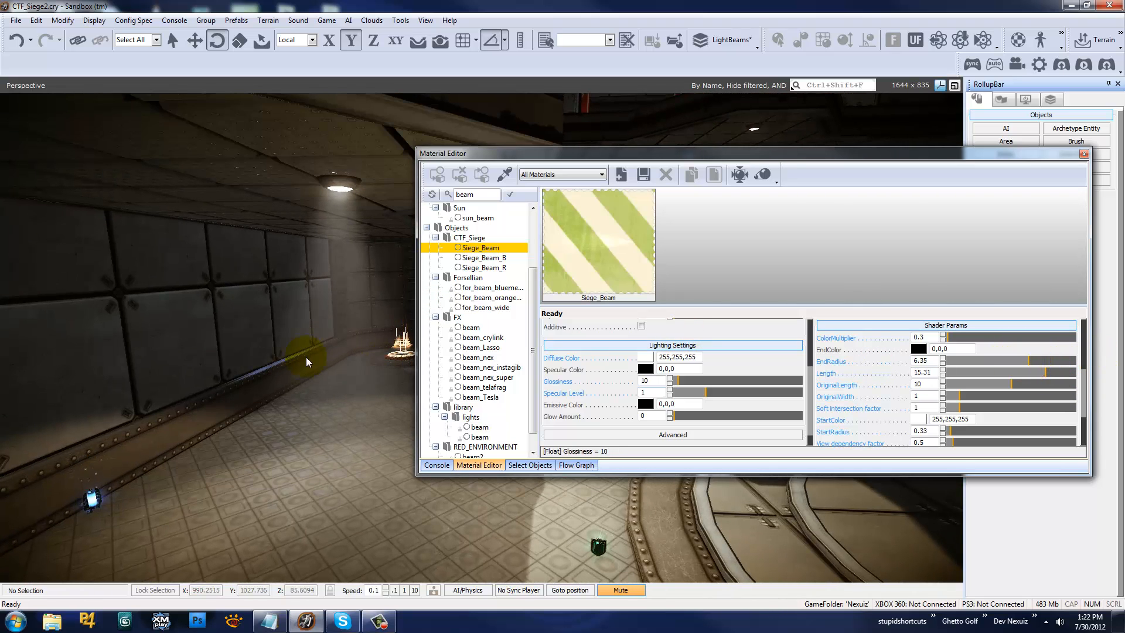
right_click_drag(235, 359, 235, 359)
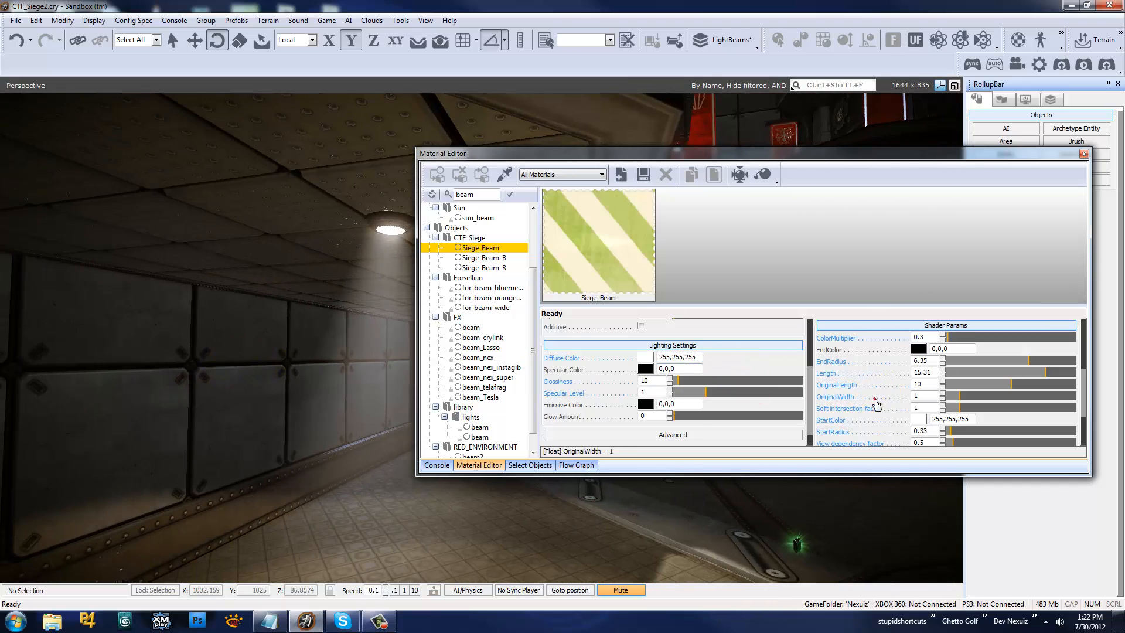
Brighten the beam by setting Siege_Beam's ColorMultiplier to 0.86 and check it up close
scroll(874, 401, "up", 1)
left_click_drag(1004, 360, 951, 361)
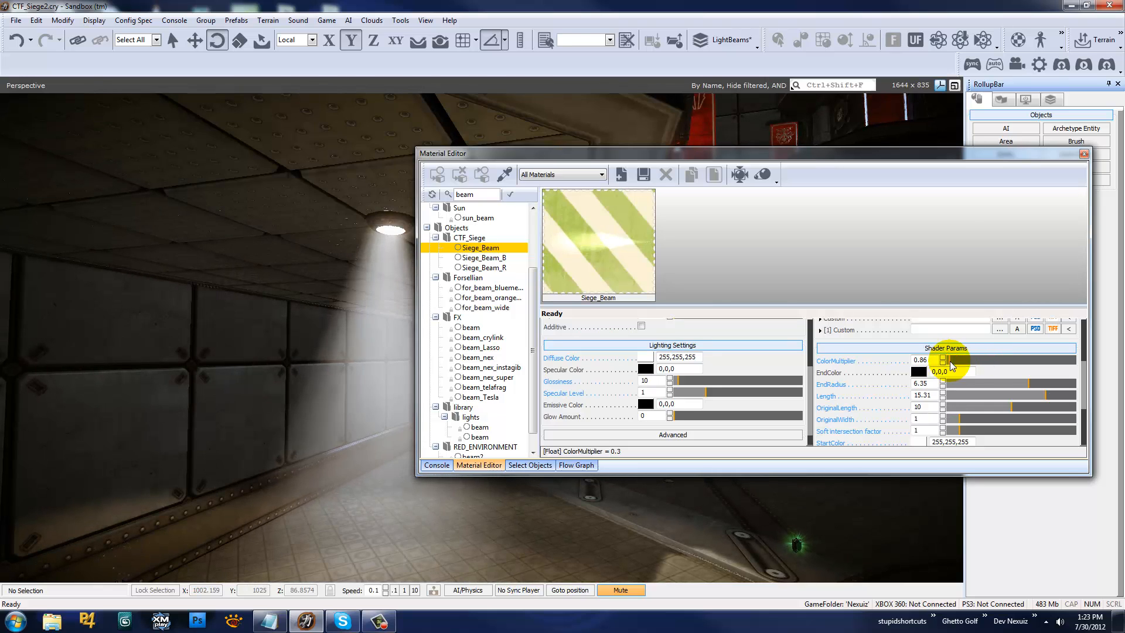
key("w")
right_click_drag(343, 353, 344, 324)
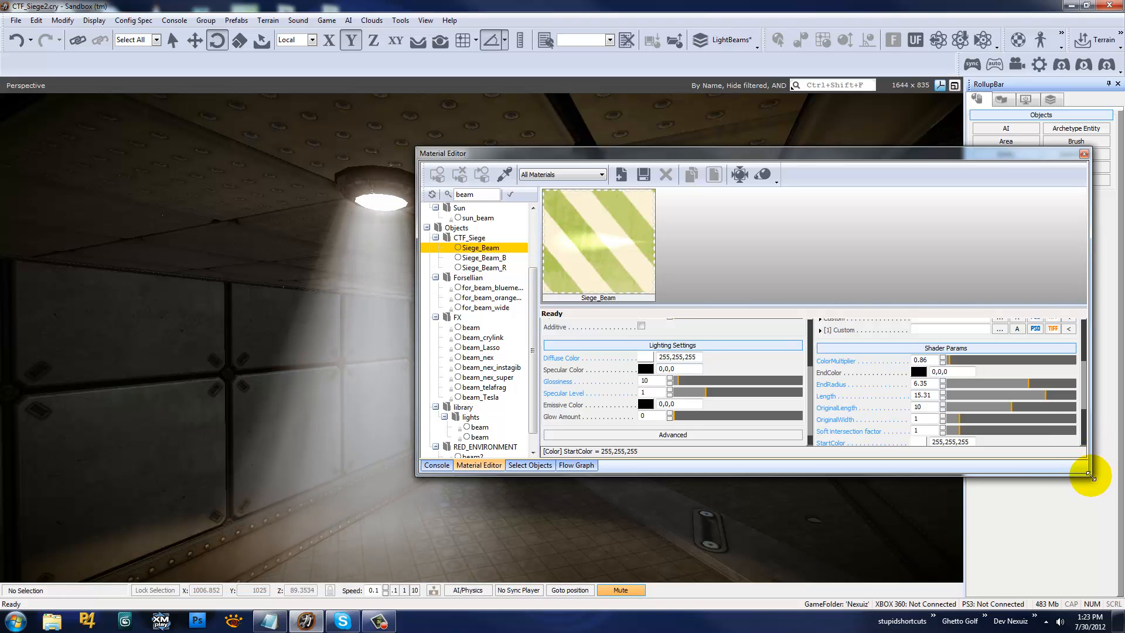
Enlarge the Material Editor window and set Siege_Beam's StartRadius to 0.36 to fit the lamp
left_click_drag(1092, 475, 1122, 533)
left_click(458, 307)
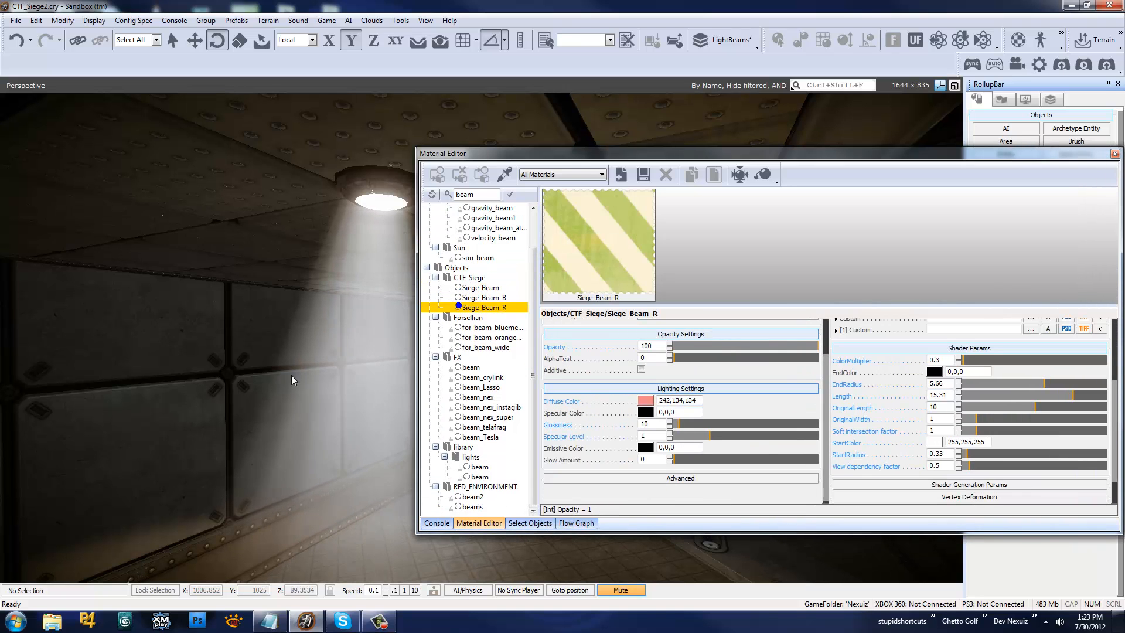
right_click_drag(279, 338, 308, 340)
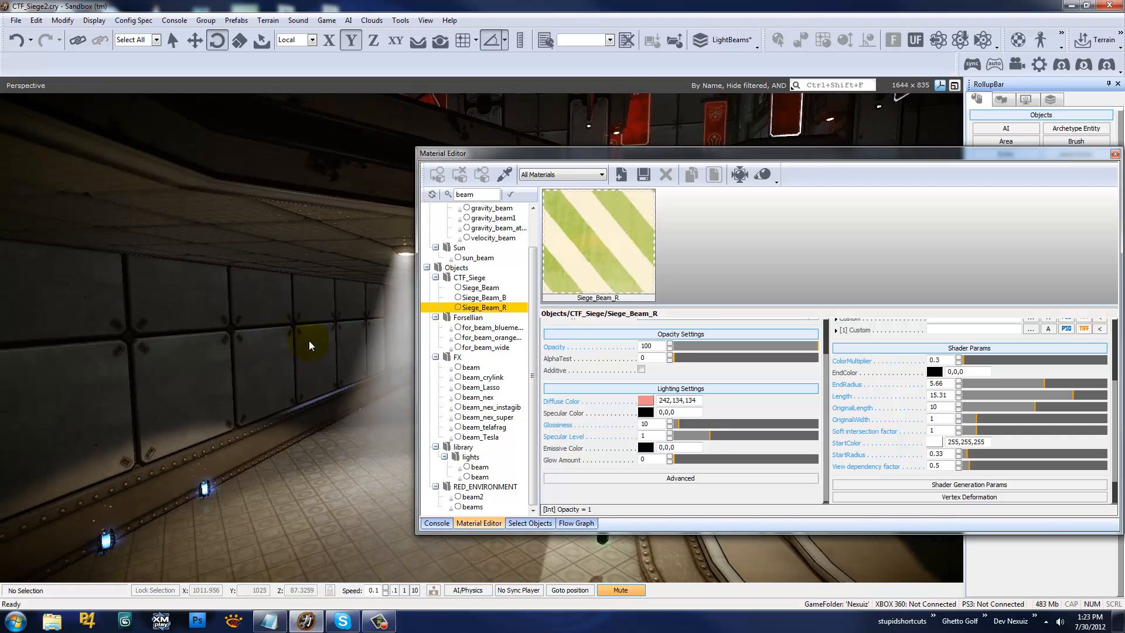
left_click(1011, 451)
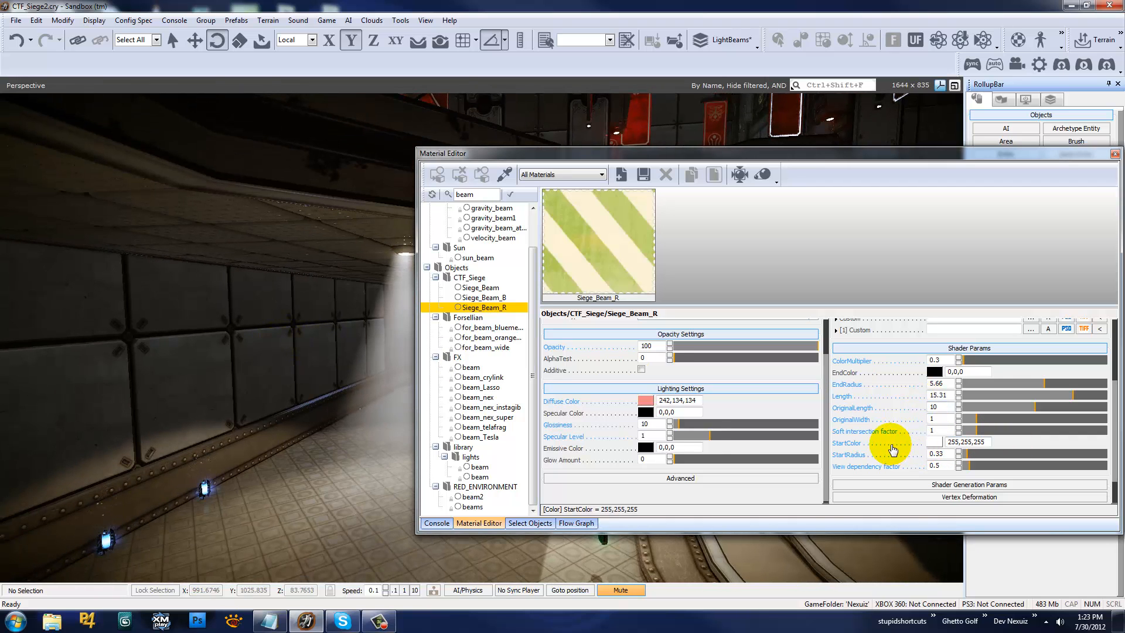
left_click(928, 454)
right_click_drag(190, 432, 297, 293)
left_click(996, 450)
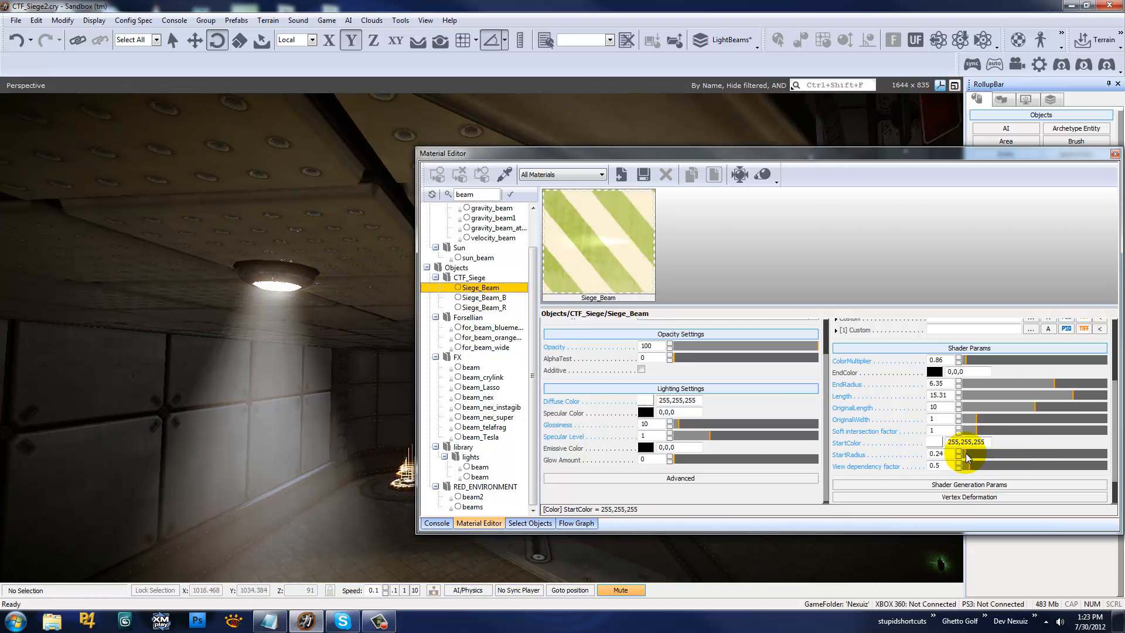
mouse_move(966, 452)
left_mouse_down()
mouse_move(989, 459)
mouse_move(969, 463)
left_mouse_up()
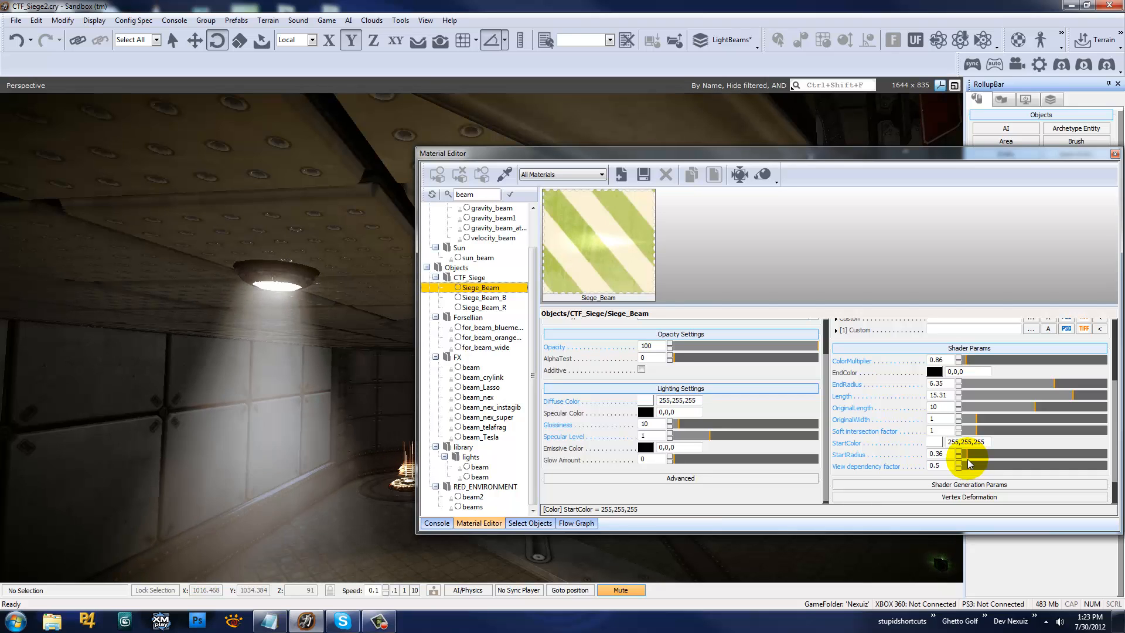
Check the beam from several distances and set Siege_Beam's OriginalLength to 11.85
right_click_drag(230, 362, 230, 361)
key("s")
key("w")
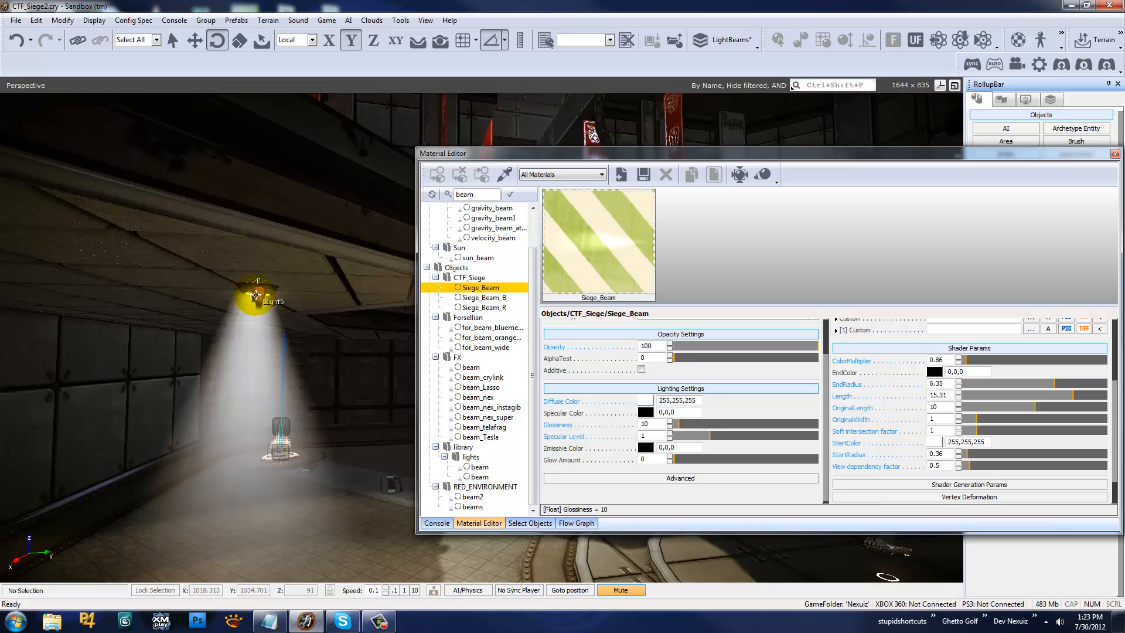
right_click_drag(219, 333, 372, 384)
key("w")
key("shift+space")
key("s")
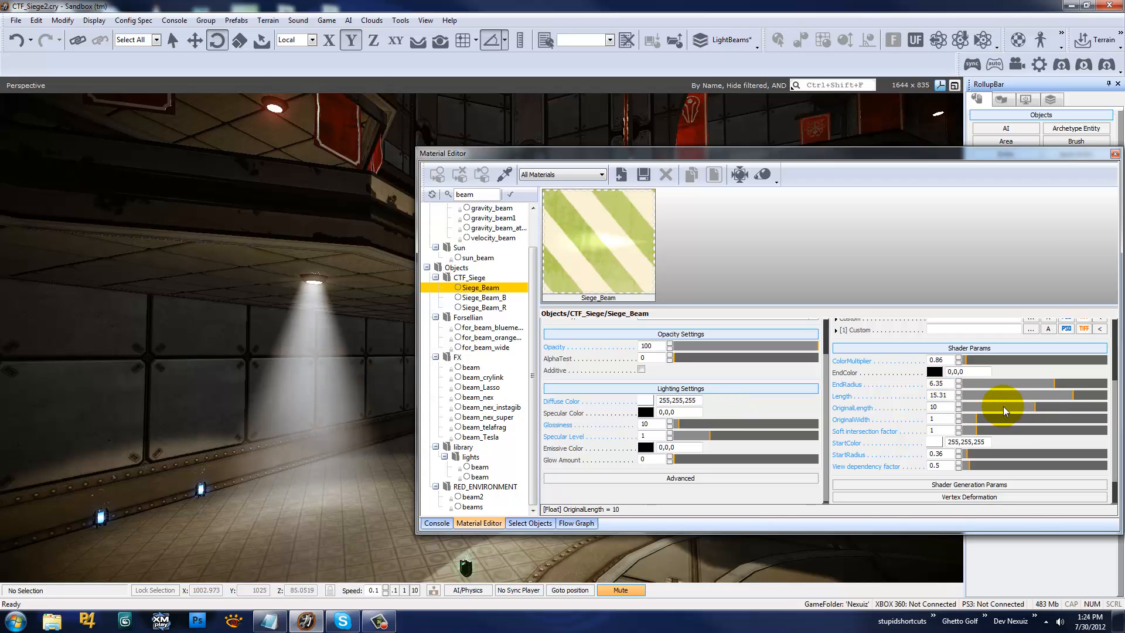
mouse_move(1003, 406)
left_mouse_down()
mouse_move(976, 409)
mouse_move(1084, 409)
mouse_move(1049, 410)
left_mouse_up()
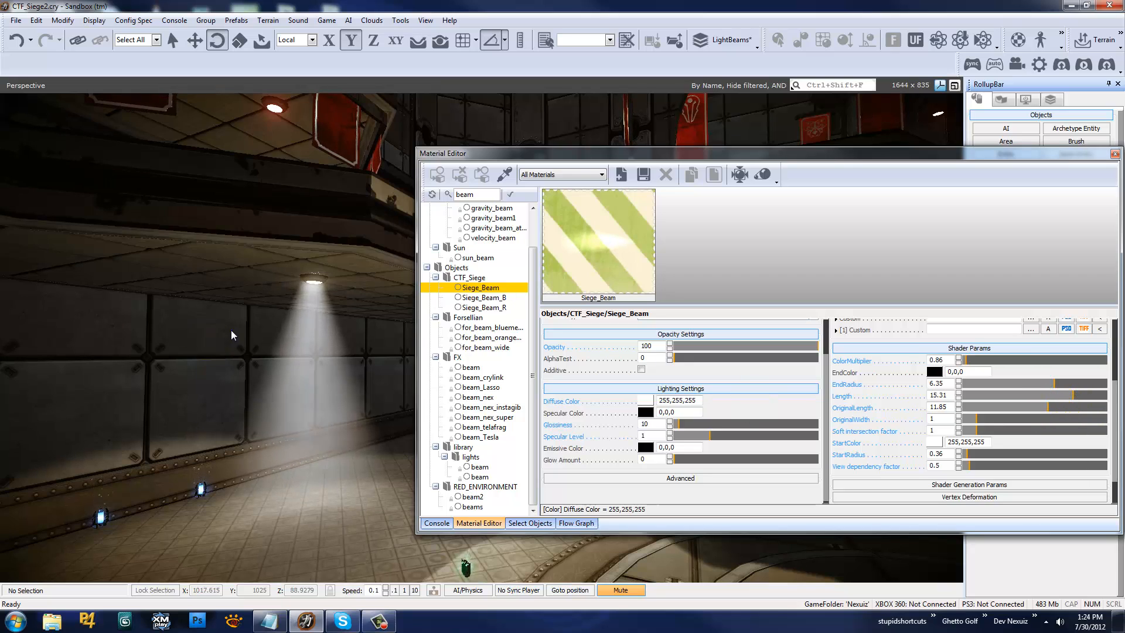
View the beam across the room and expand Siege_Beam's Shader Generation Params
right_click_drag(231, 332, 231, 332)
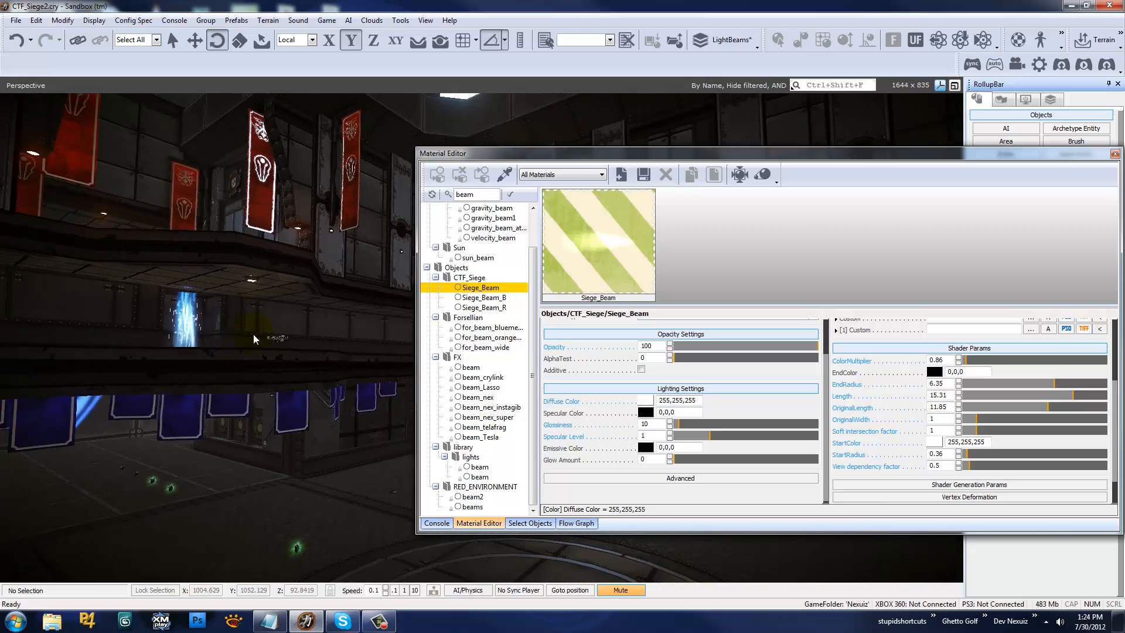
right_click_drag(275, 360, 276, 360)
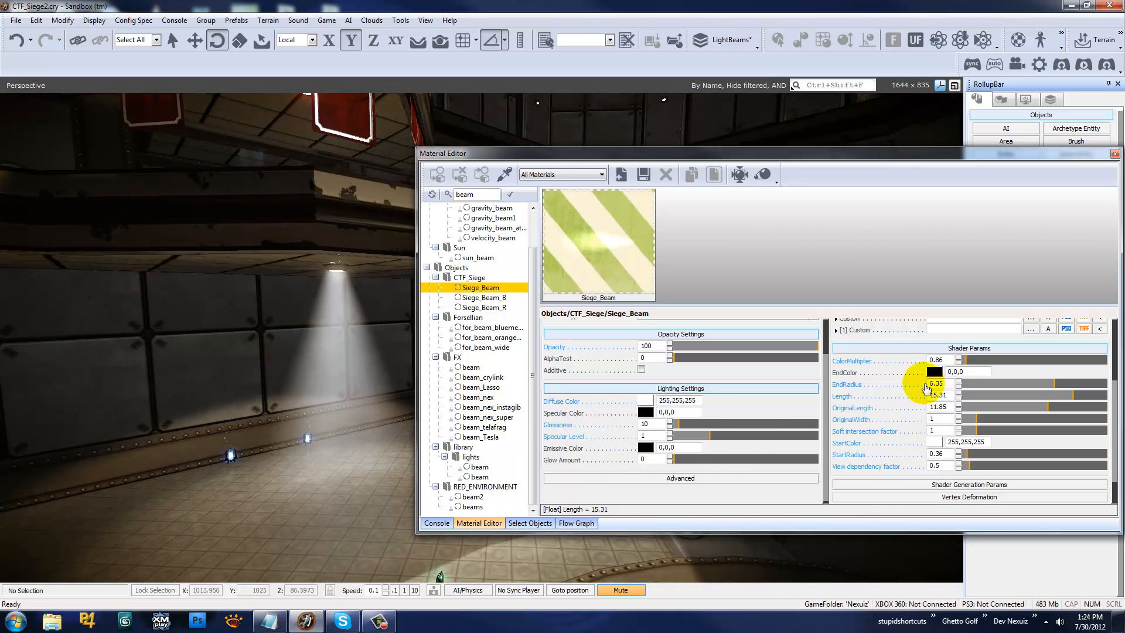
scroll(880, 449, "down", 3)
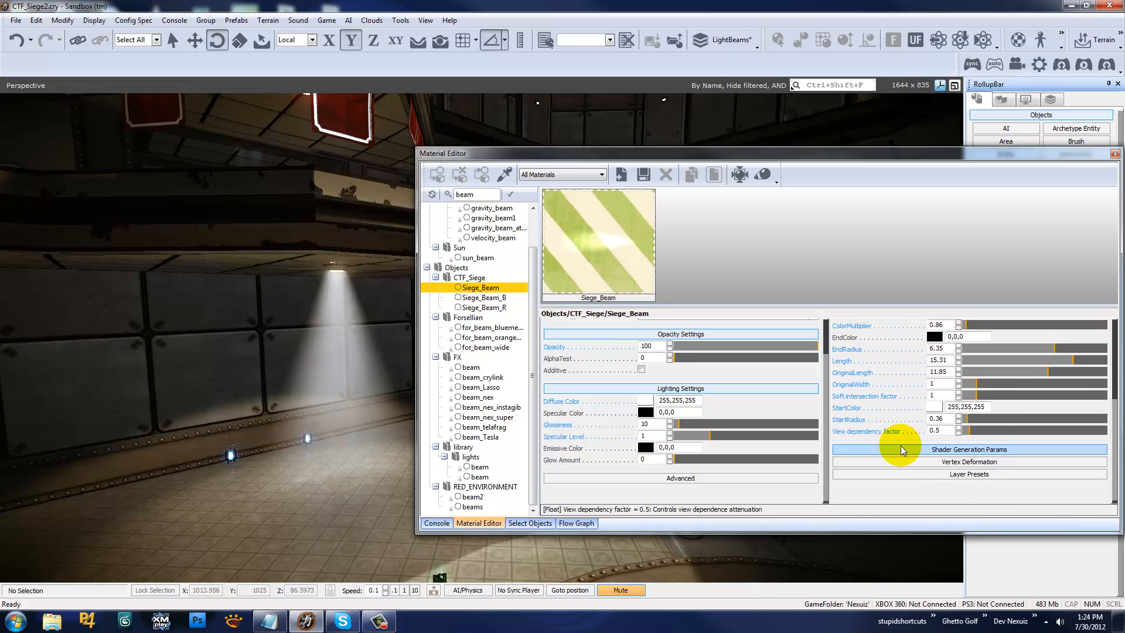
left_click(901, 448)
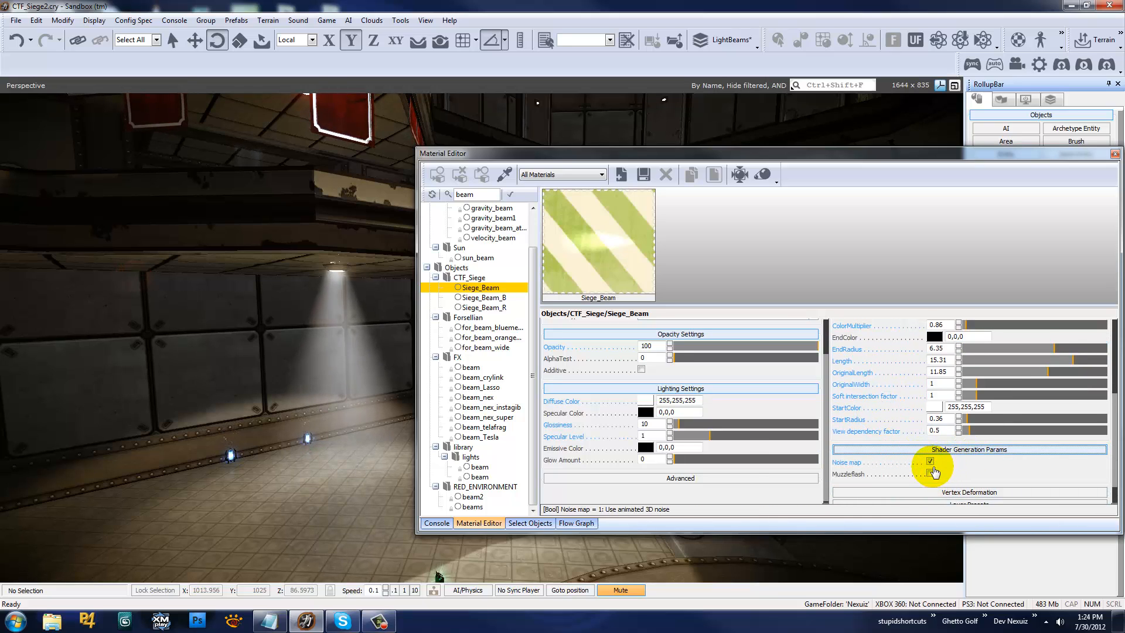
Compare the beam with Siege_Beam's Noise map off and on, and leave Noise map enabled
left_click_drag(886, 418, 914, 403)
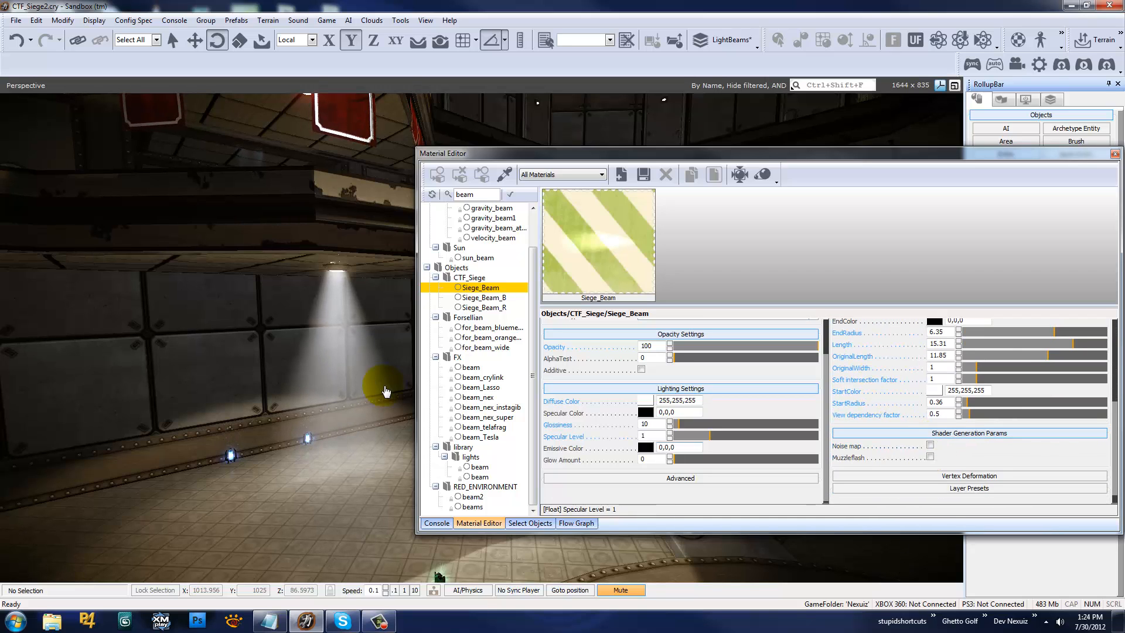
right_click_drag(387, 320, 377, 332)
key("w")
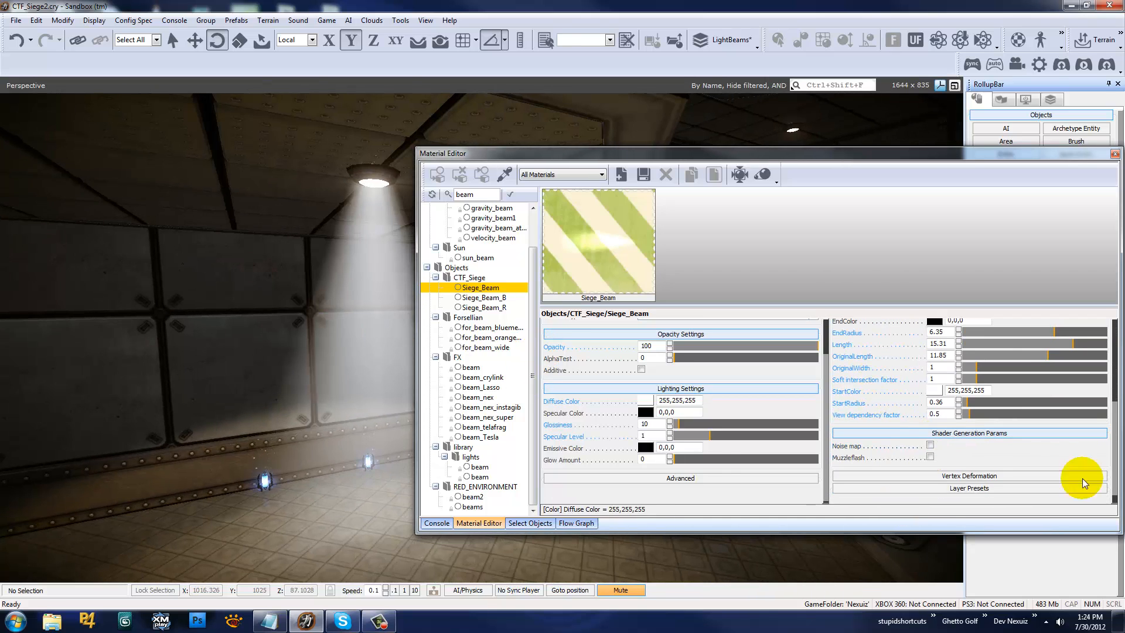
left_click(928, 447)
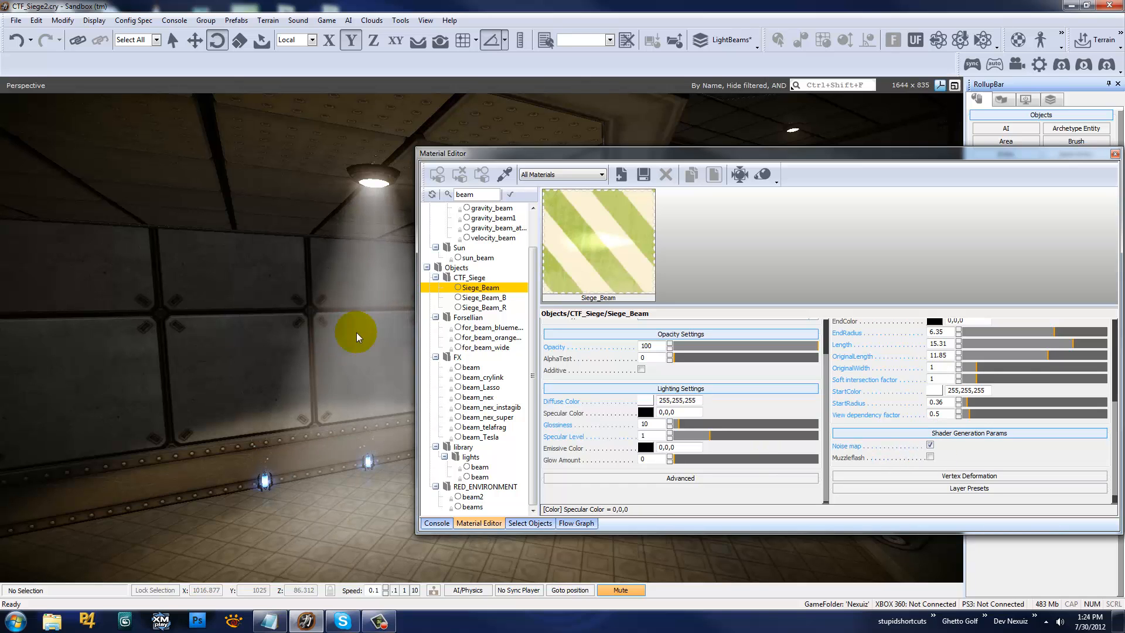
right_click_drag(356, 333, 345, 331)
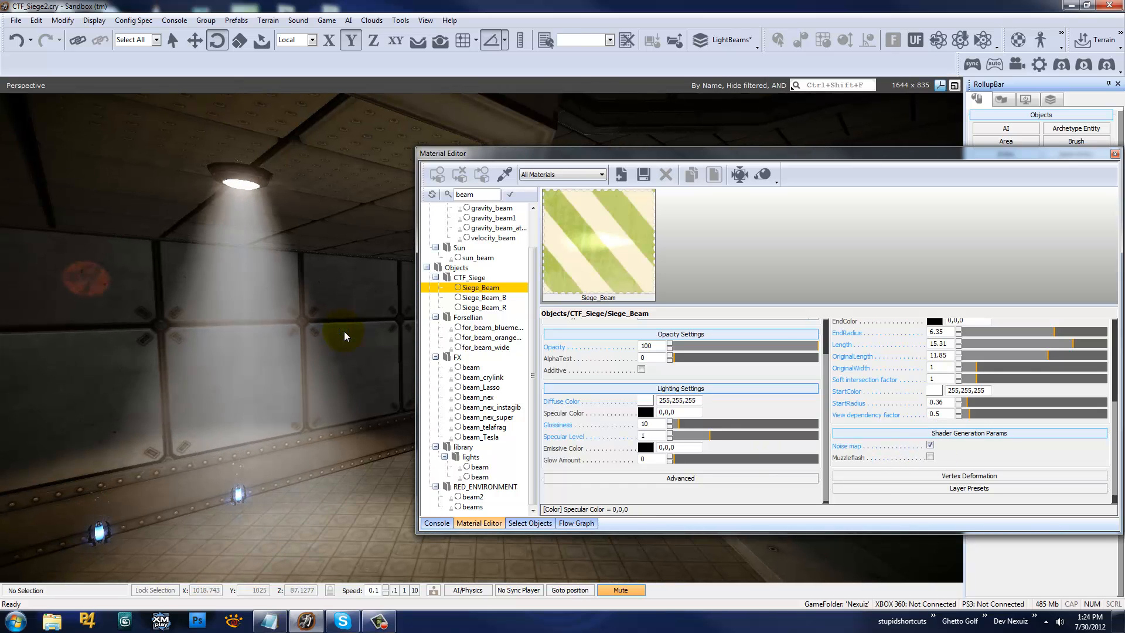
Examine the noise-mapped beam under the ceiling lamp from near and far
right_click_drag(345, 332, 373, 282)
key("s")
key("w")
key("s")
key("w")
key("s")
key("w")
key("w")
key("s")
key("w")
key("s")
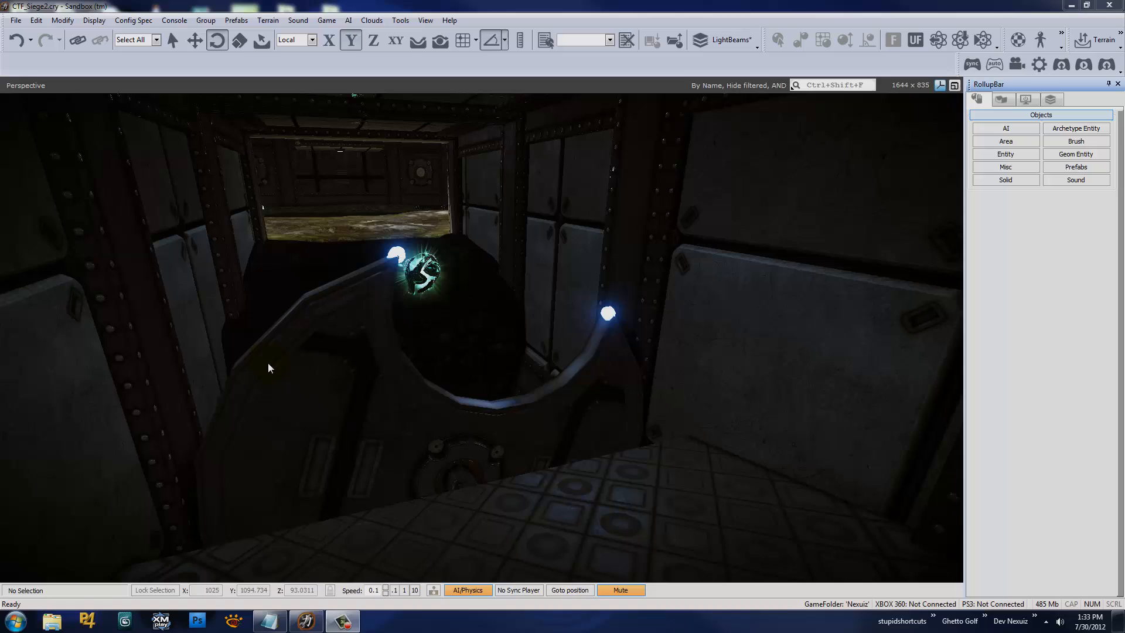
View the spinning fan in the corridor and choose the Light entity from the Lights category for placement
right_click_drag(458, 338, 458, 338)
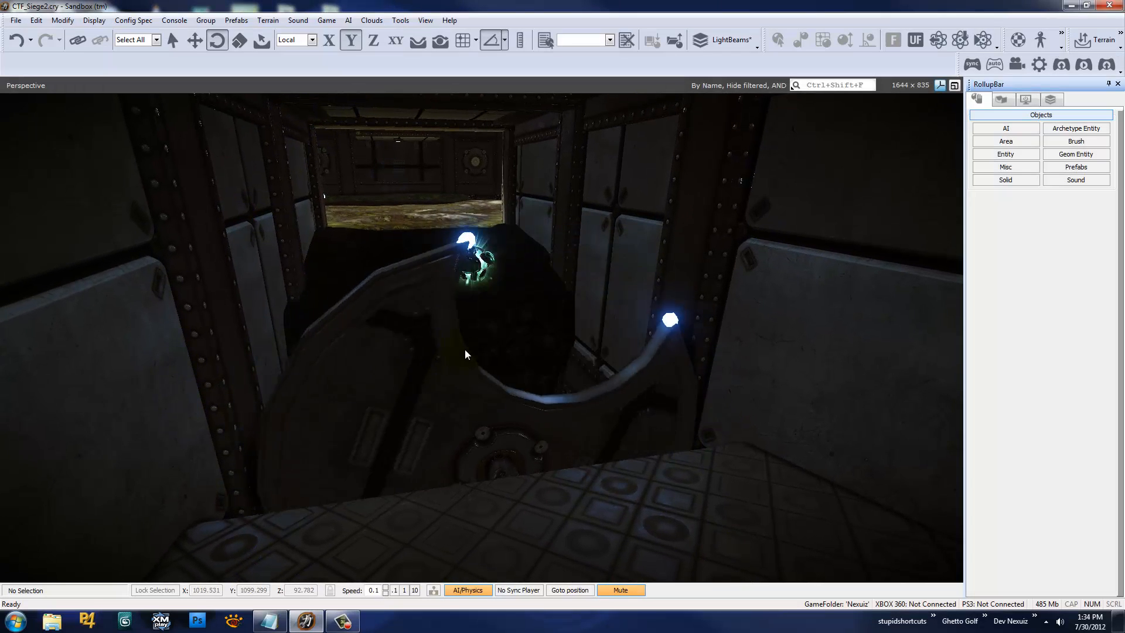
right_click_drag(631, 320, 631, 320)
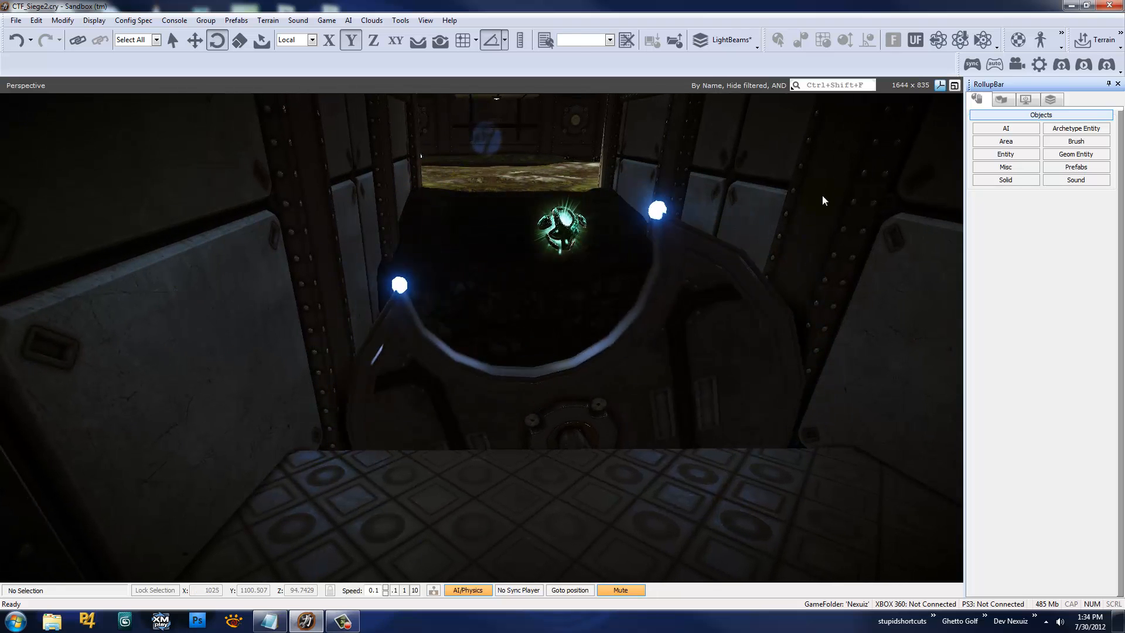
left_click(991, 157)
right_click_drag(564, 274, 563, 275)
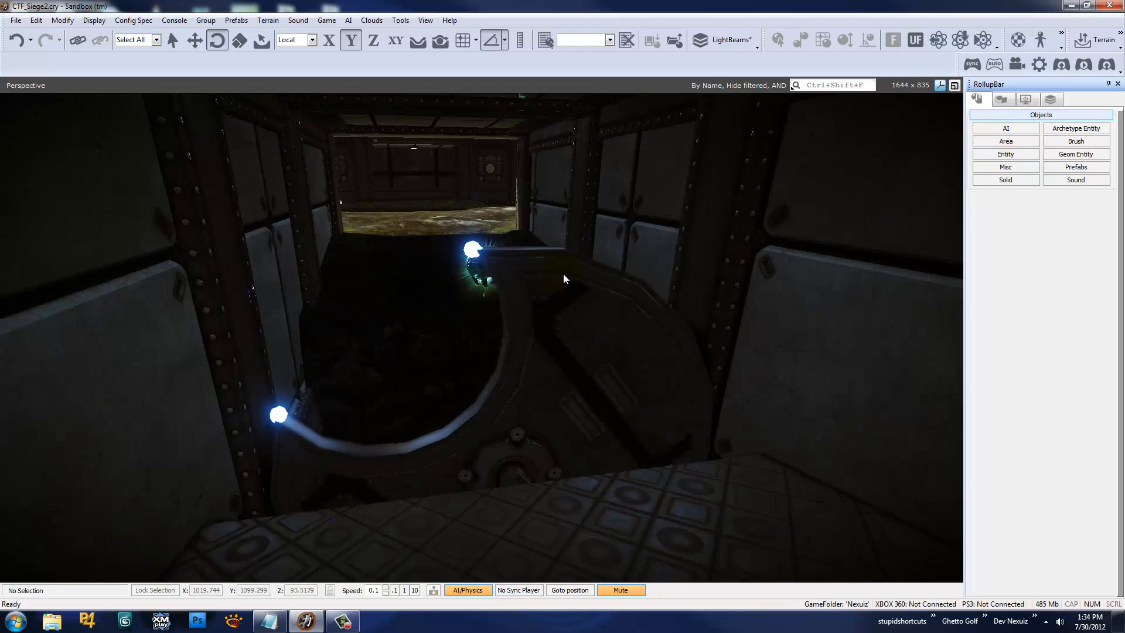
key("w")
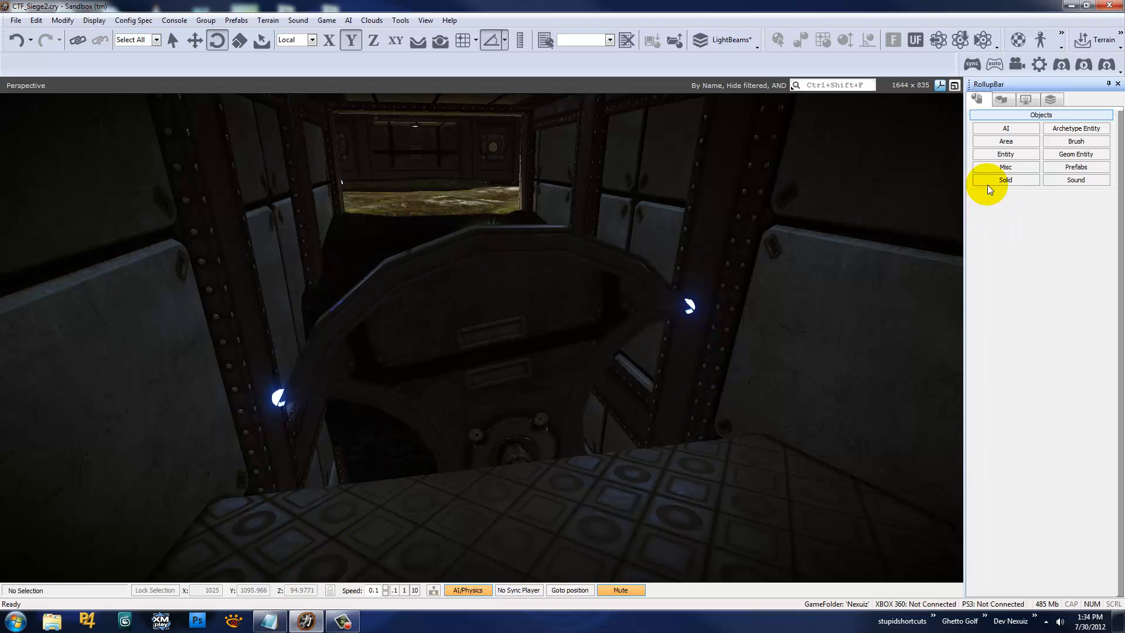
left_click(1003, 154)
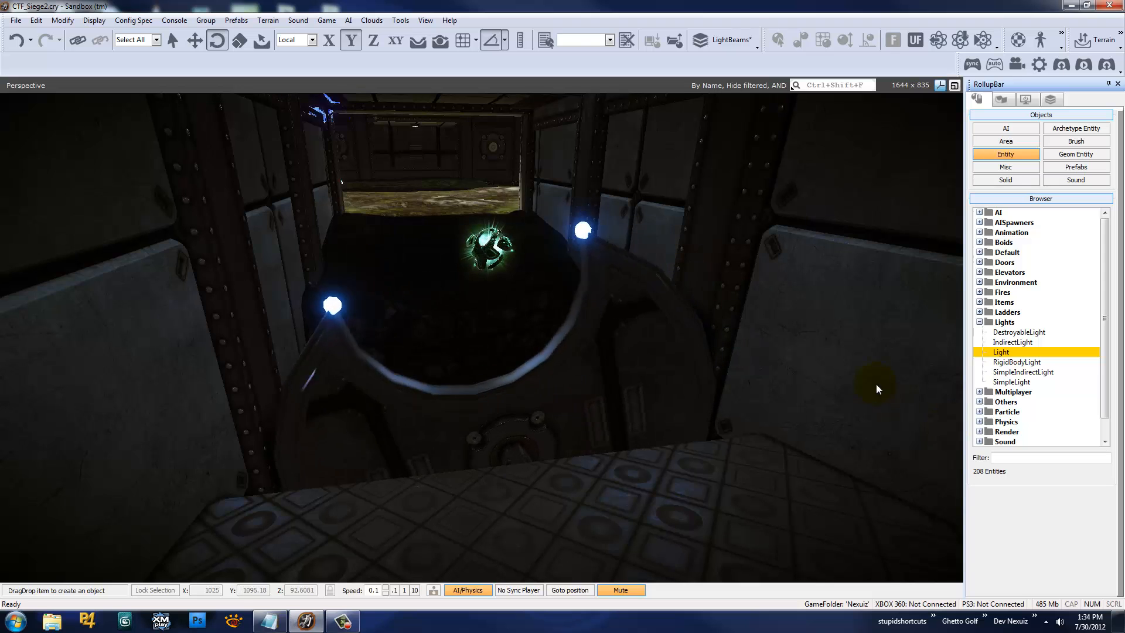
Create a new layer named SpecialFX
left_click(1050, 99)
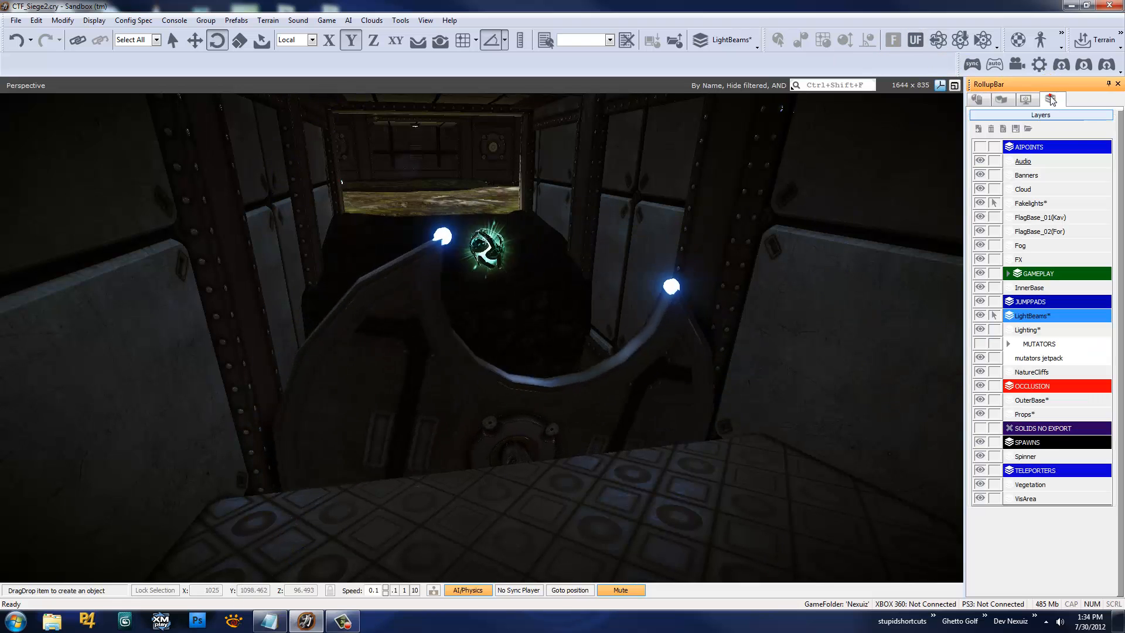
left_click(978, 128)
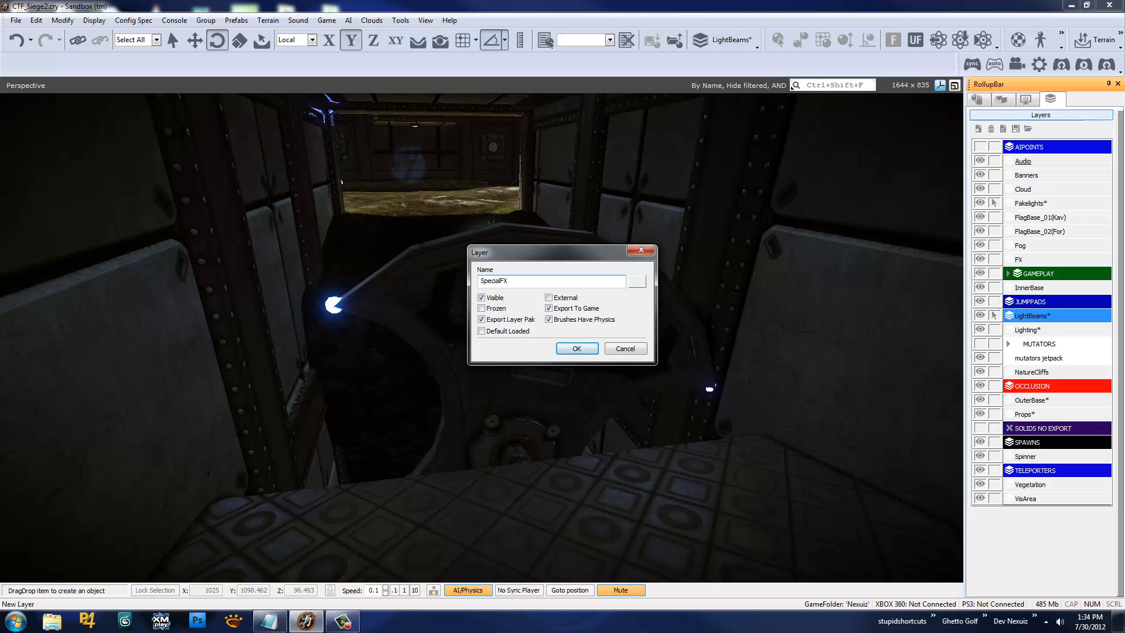
left_click(576, 349)
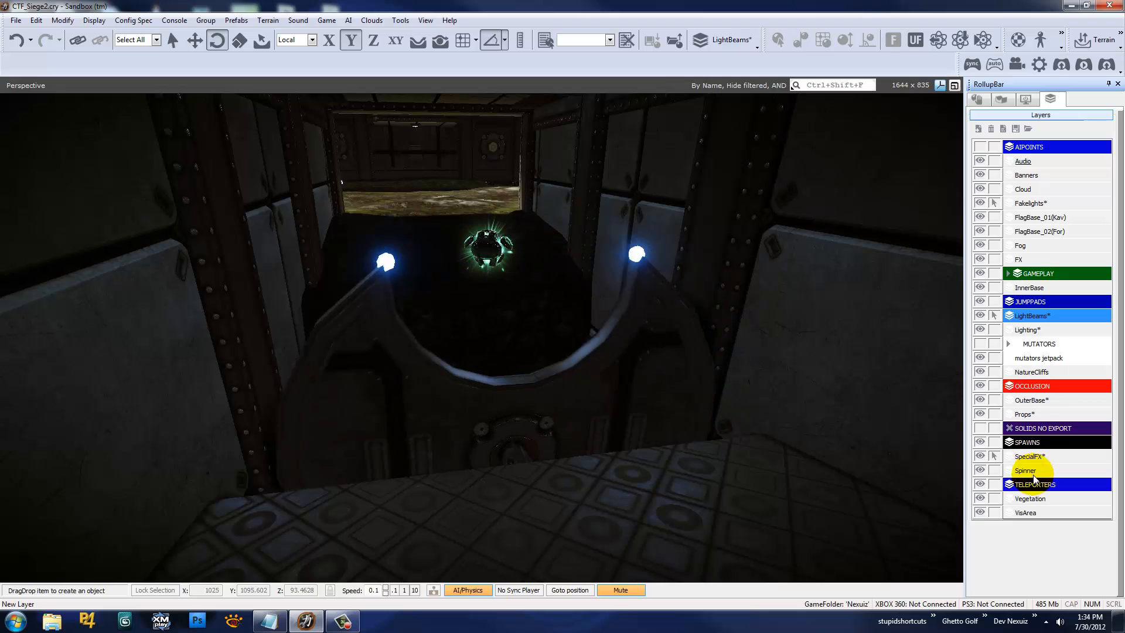
Place a Light entity on the floor in front of the spinning fan and raise it to about Z 92.6
left_click(976, 99)
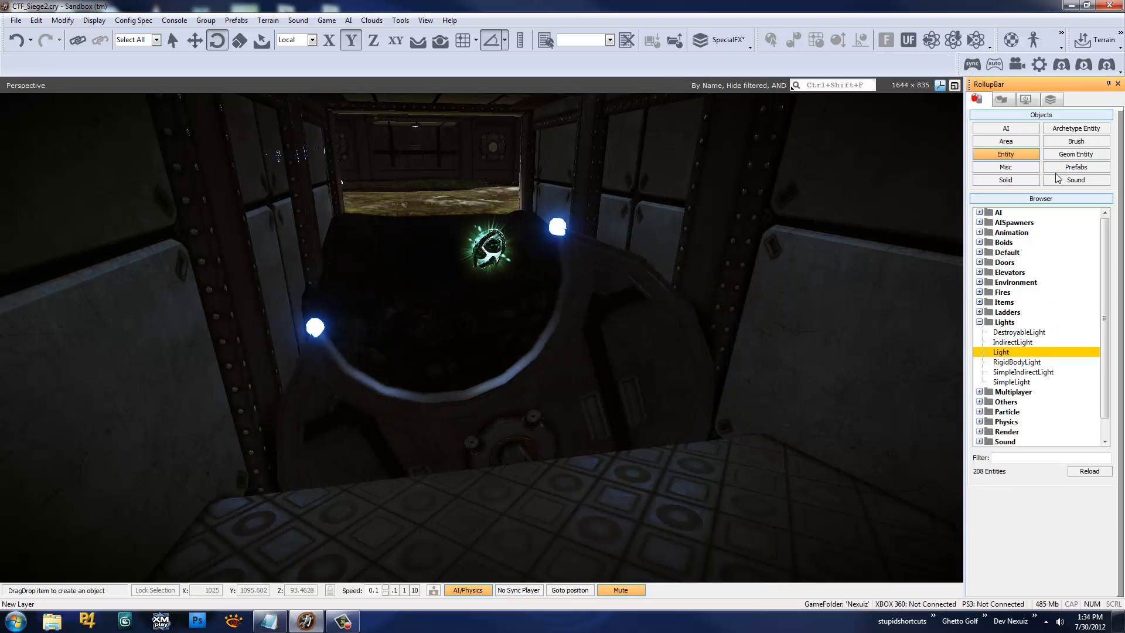
left_click_drag(1015, 353, 640, 503)
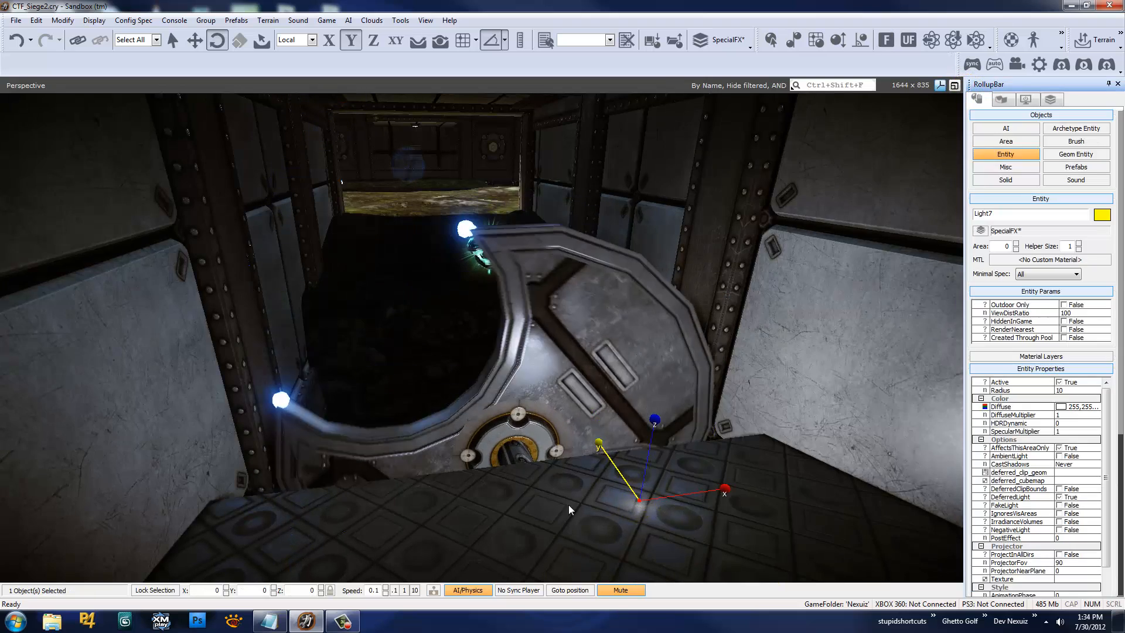
right_click_drag(569, 505, 592, 450)
key("2")
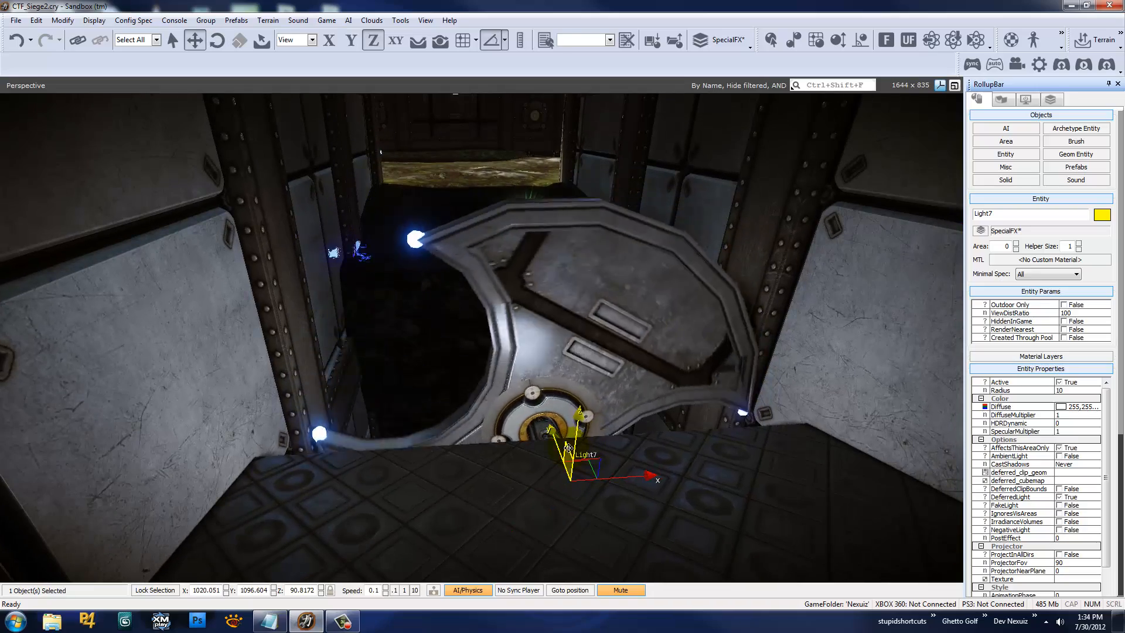
left_click_drag(568, 447, 561, 309)
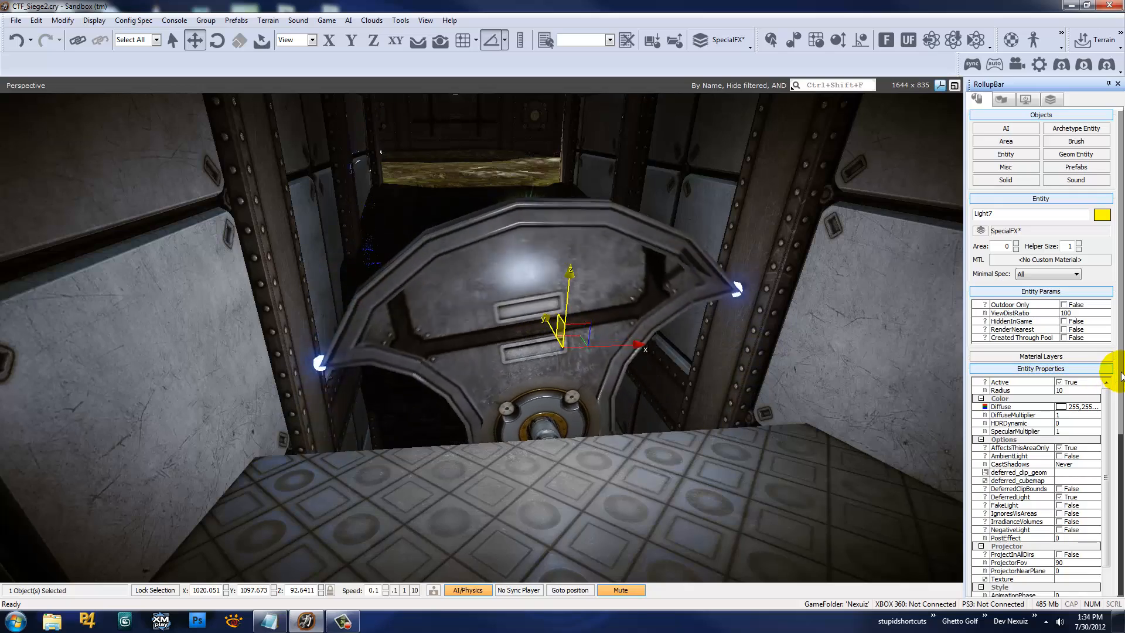
Set the new light's PostEffect option to 1
scroll(1105, 375, "down", 3)
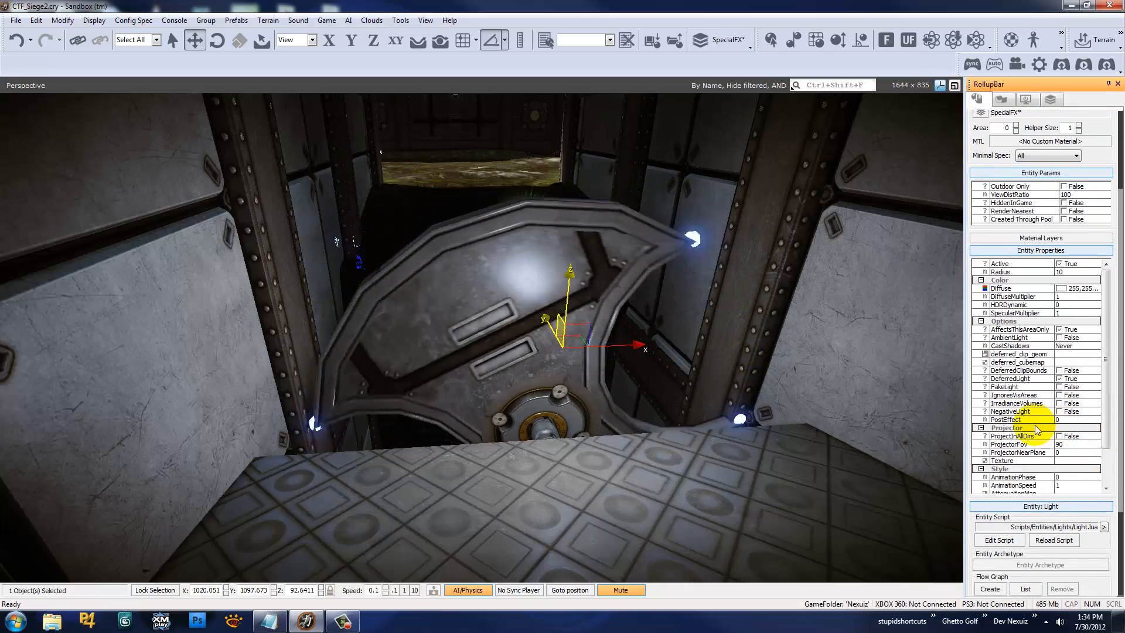
left_click(1032, 420)
type("1")
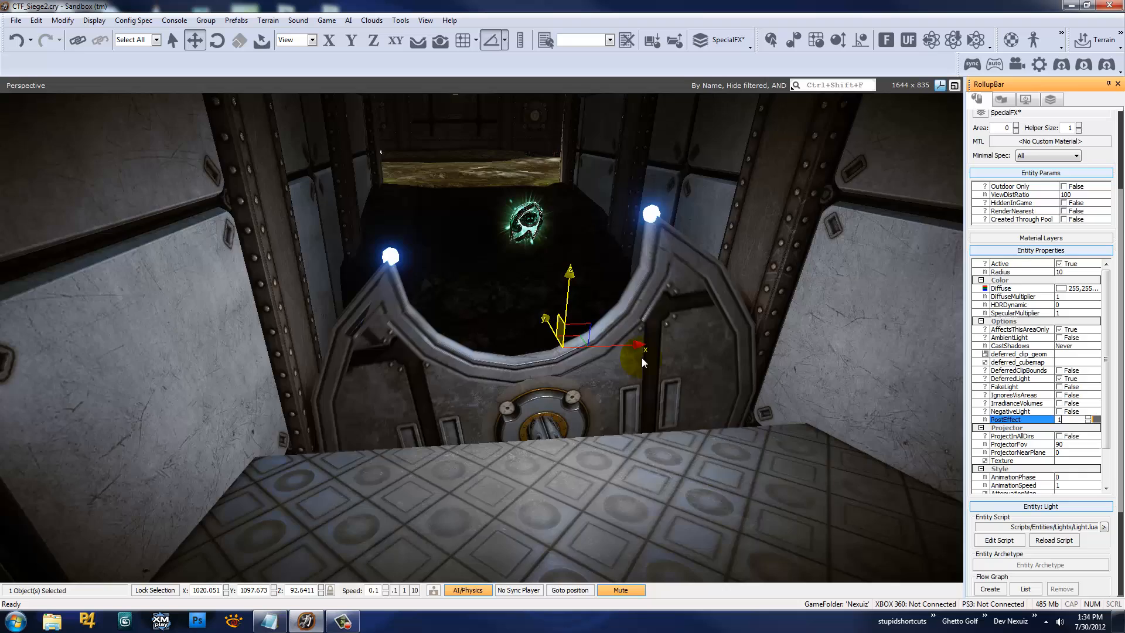
Move the light further down the corridor behind the spinning fan, to about Y 1100
right_click_drag(642, 357, 617, 374)
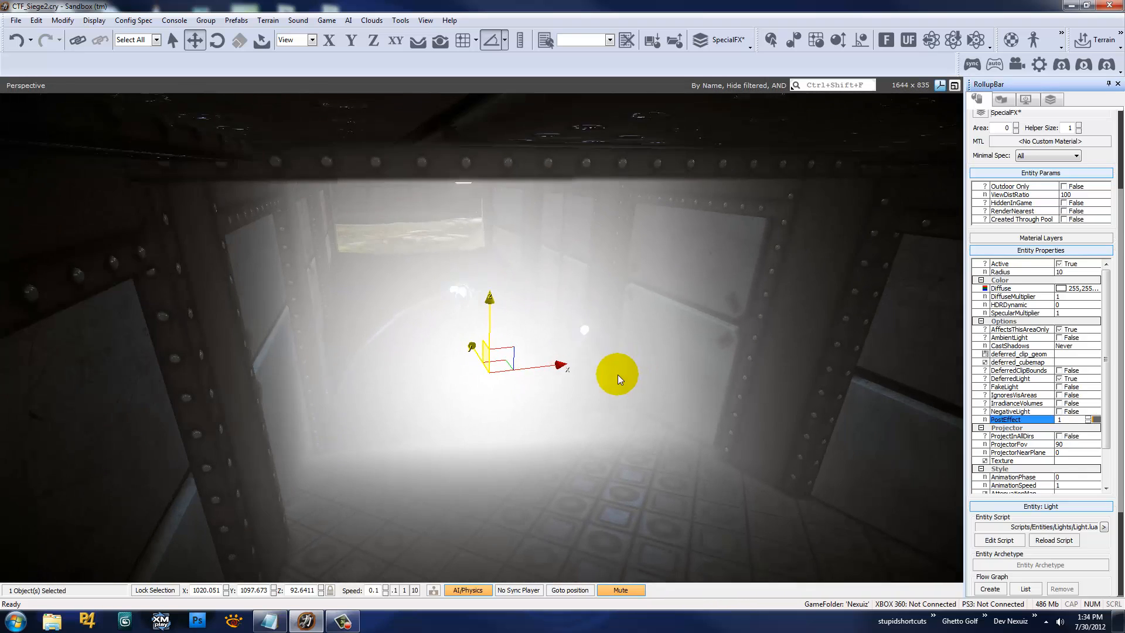
key("a")
mouse_move(514, 349)
left_mouse_down()
mouse_move(467, 320)
mouse_move(491, 337)
left_mouse_up()
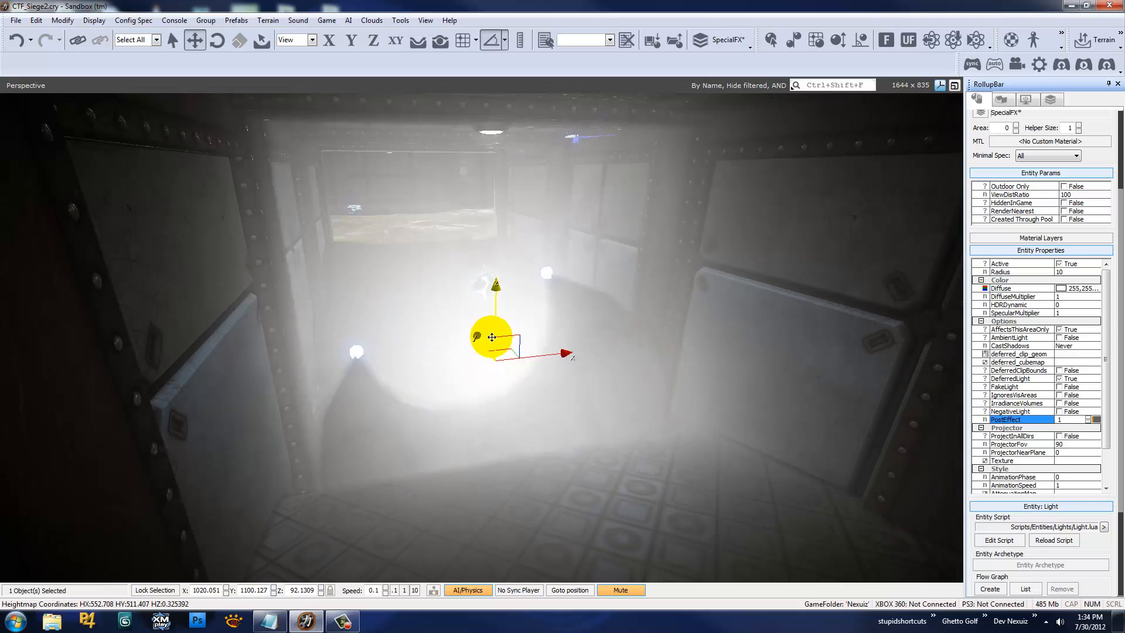
Examine the light shafts passing through the spinning fan from several distances
right_click_drag(536, 351, 536, 347)
key("w")
key("s")
key("w")
key("s")
key("s")
key("w")
key("w")
key("w")
key("s")
key("w")
Dim the light by setting its Diffuse color to the gray 155,155,155
double_click(1062, 288)
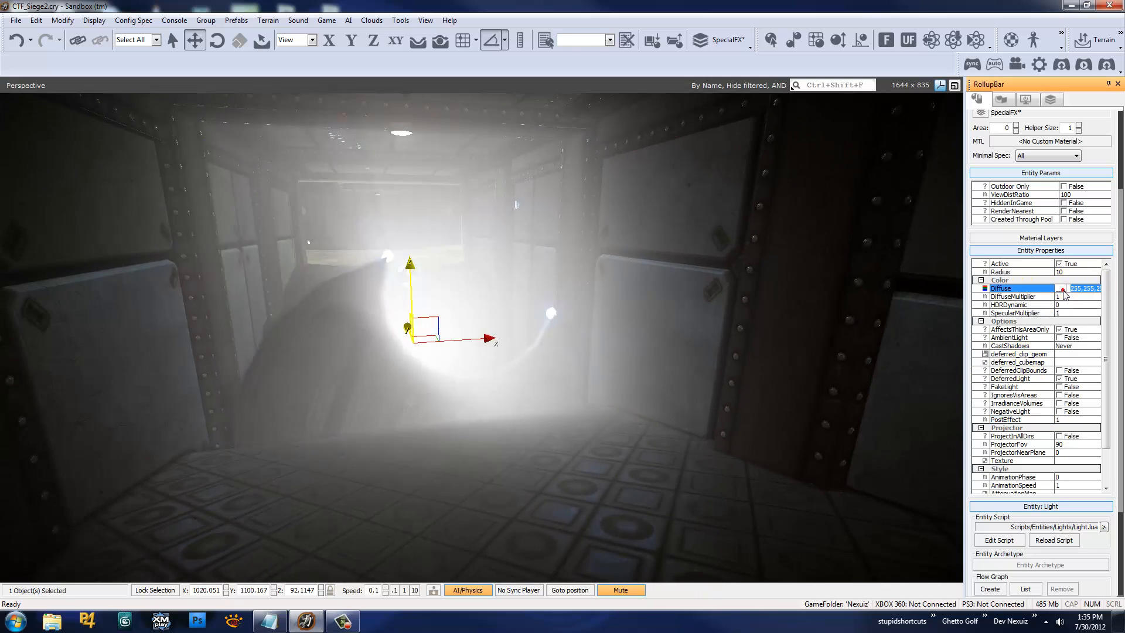
left_click(635, 283)
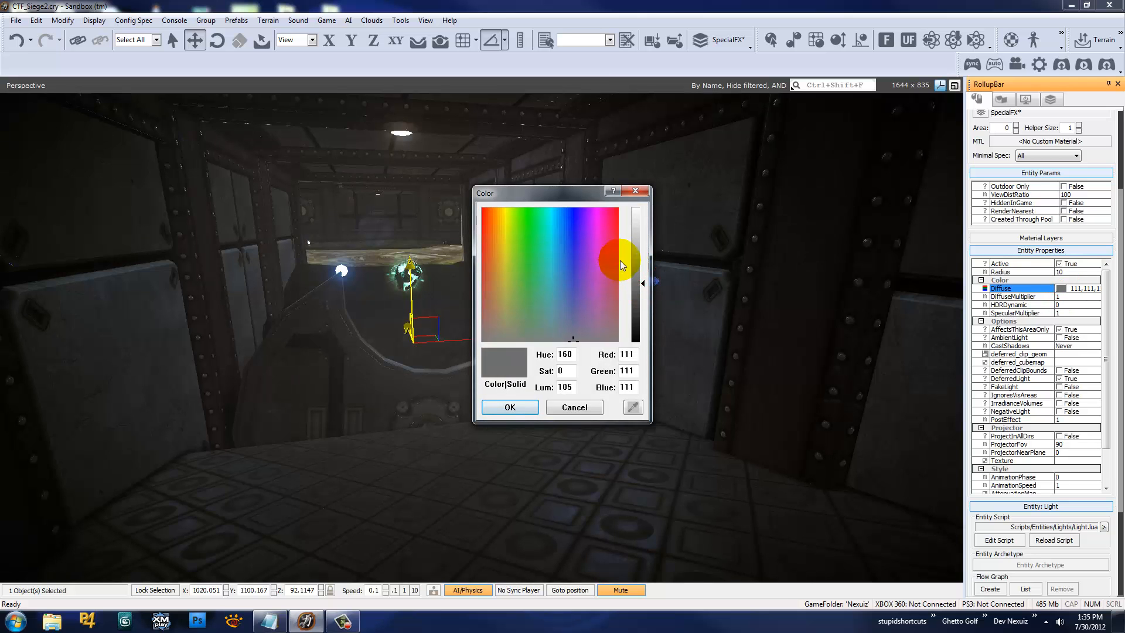
left_click_drag(636, 262, 638, 260)
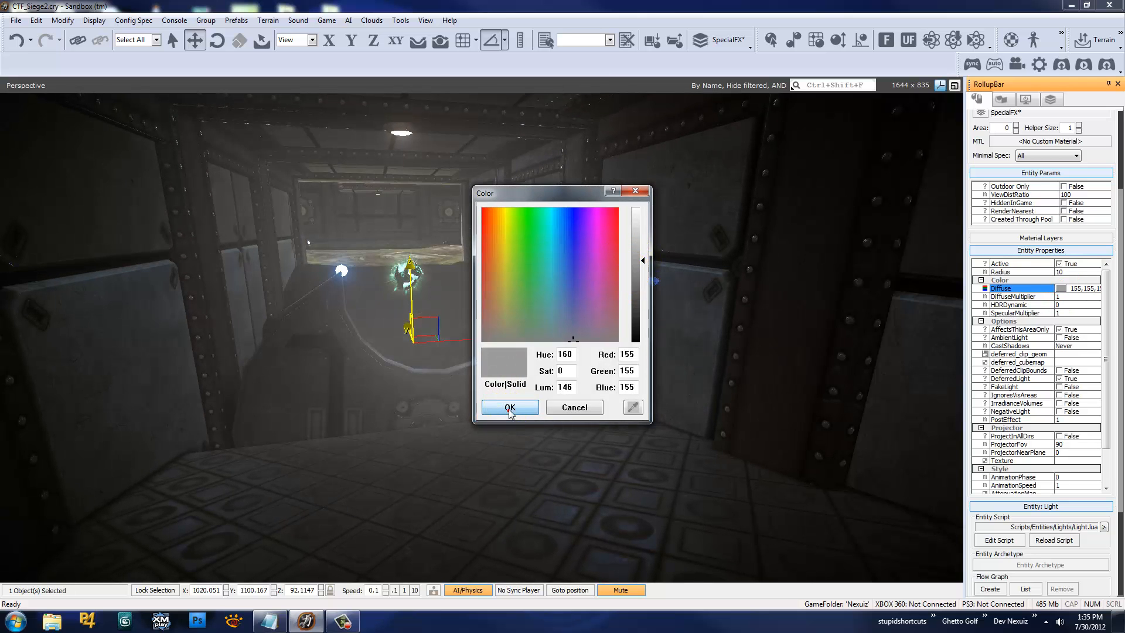
left_click(509, 410)
Check the dimmed light shafts behind the fan from different spots in the corridor
right_click_drag(480, 390, 483, 392)
key("s")
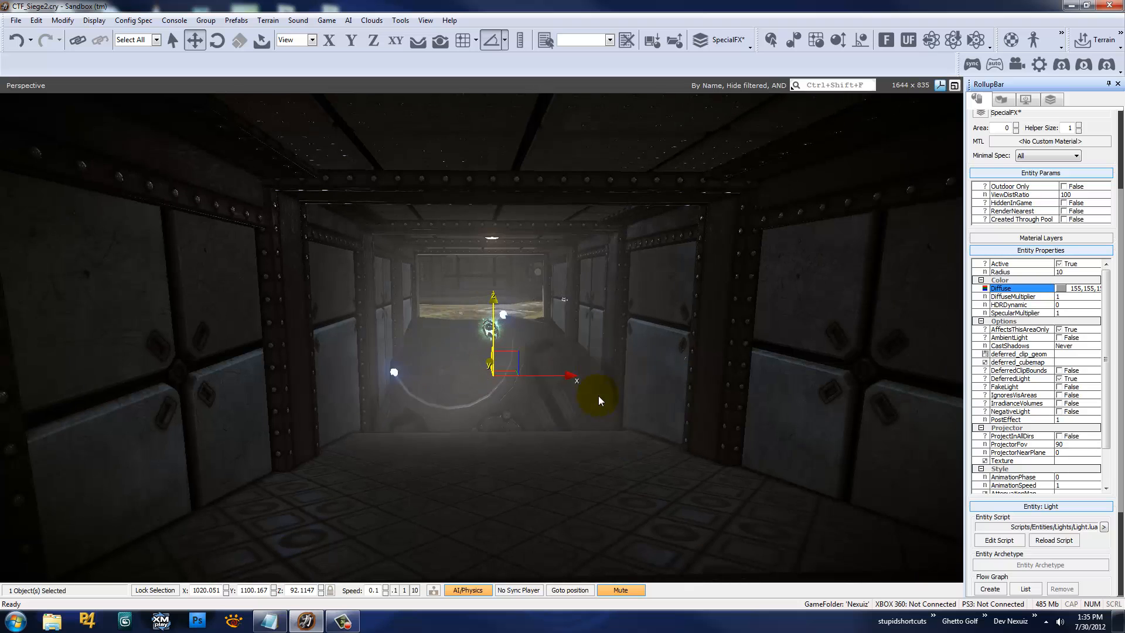
key("w")
key("a")
right_click_drag(598, 401, 598, 401)
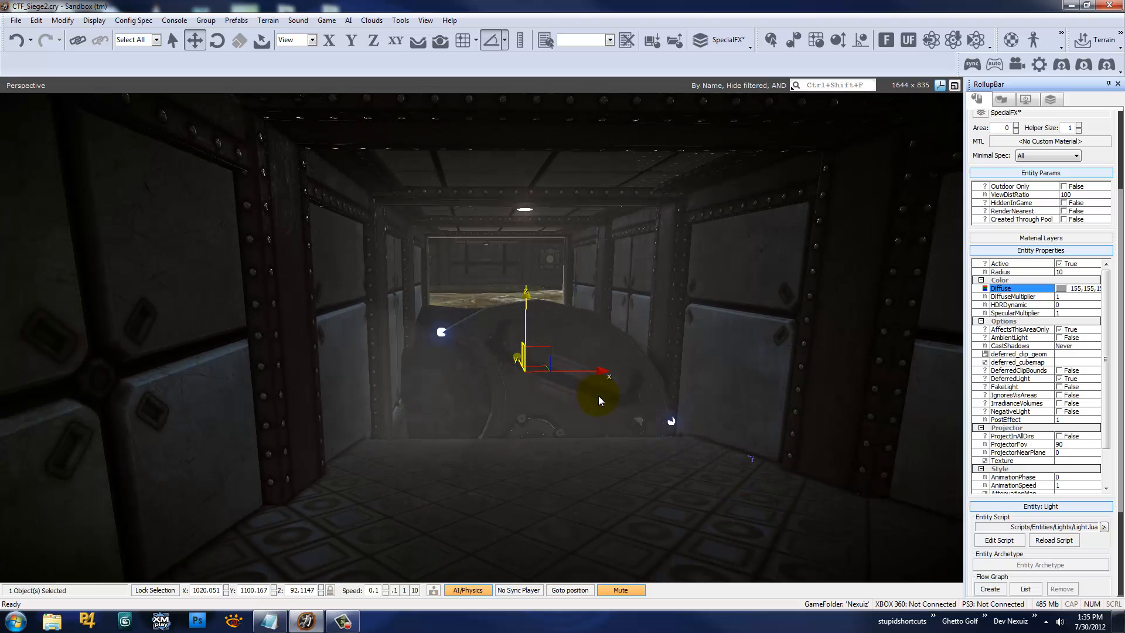
key("a")
key("s")
key("d")
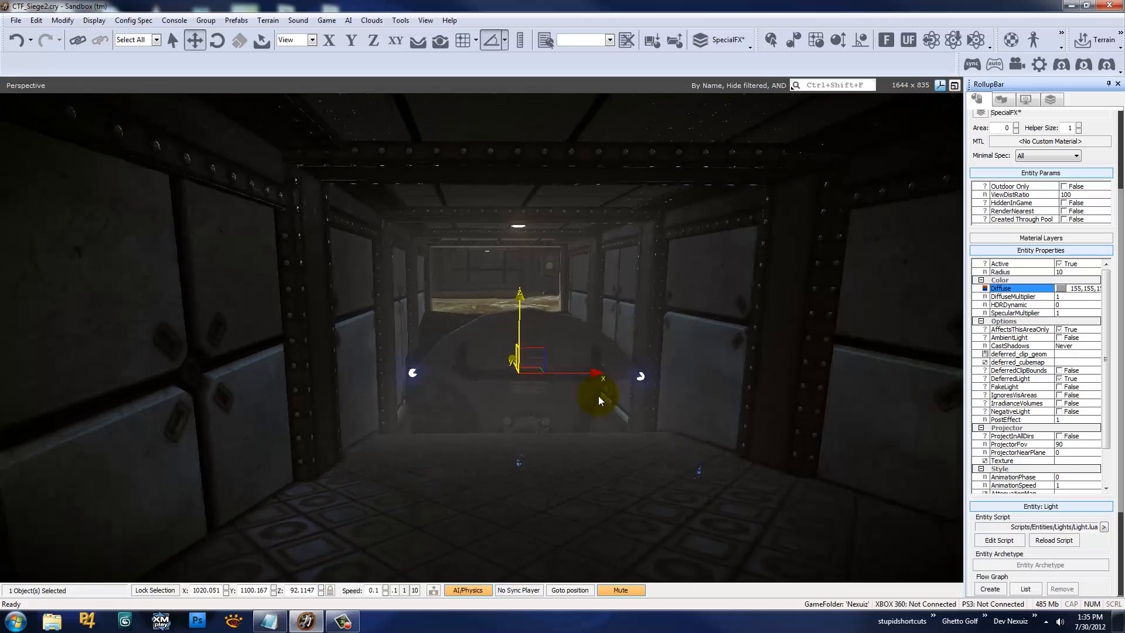
key("a")
Relocate the light to the open area beside the glowing blue pad and adjust its position there
right_click_drag(599, 396, 634, 398)
key("d")
key("w")
key("w")
key("w")
key("s")
key("w")
left_click(600, 397, "ctrl+shift")
key("w")
key("s")
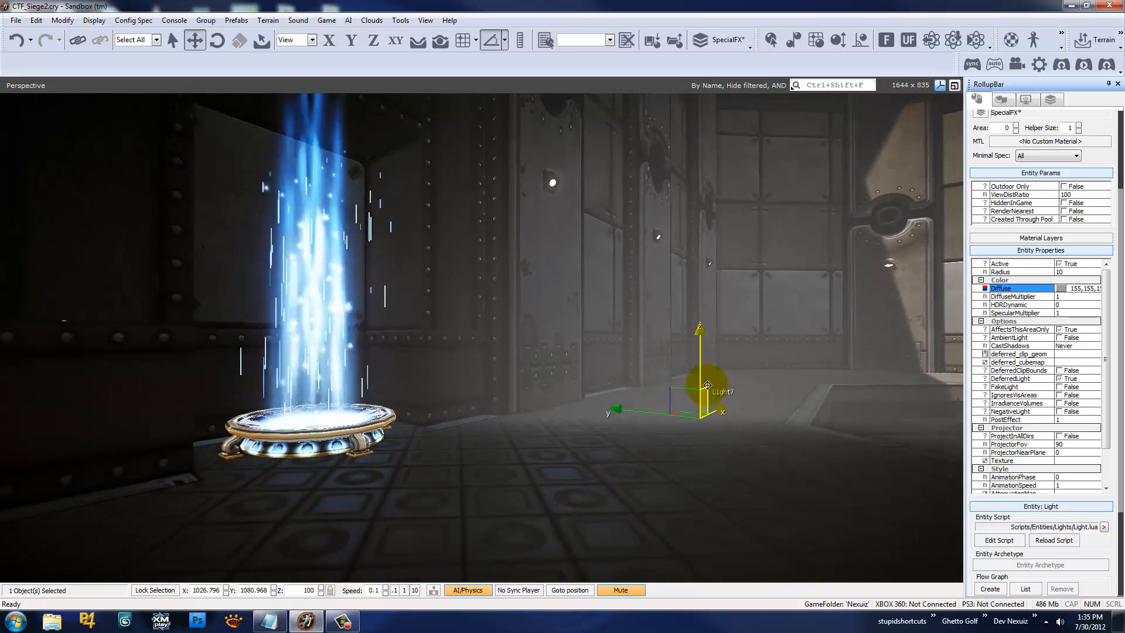
left_click_drag(672, 382, 635, 369)
Examine the light's shafts around the blue pad area from several distances
key("w")
mouse_move(645, 380)
right_mouse_down()
mouse_move(635, 372)
mouse_move(630, 387)
right_mouse_up()
key("w")
key("s")
key("w")
key("s")
key("w")
left_click(1096, 305)
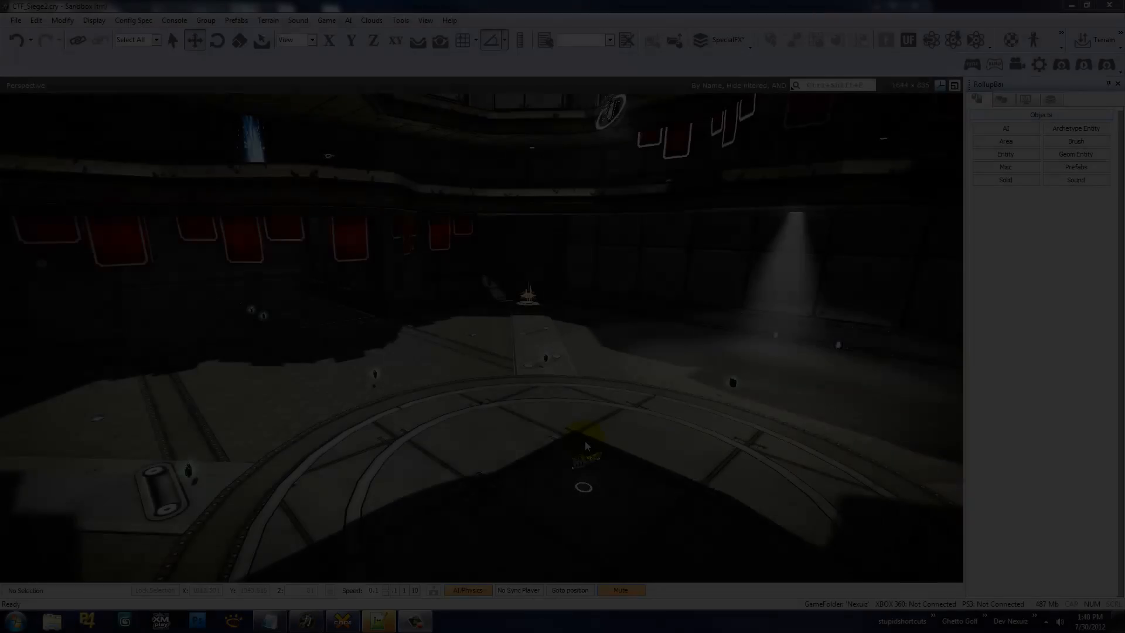
Look over the main arena's floor, banners and upper ledges from several viewpoints
left_click(586, 445)
right_click_drag(602, 401, 602, 402)
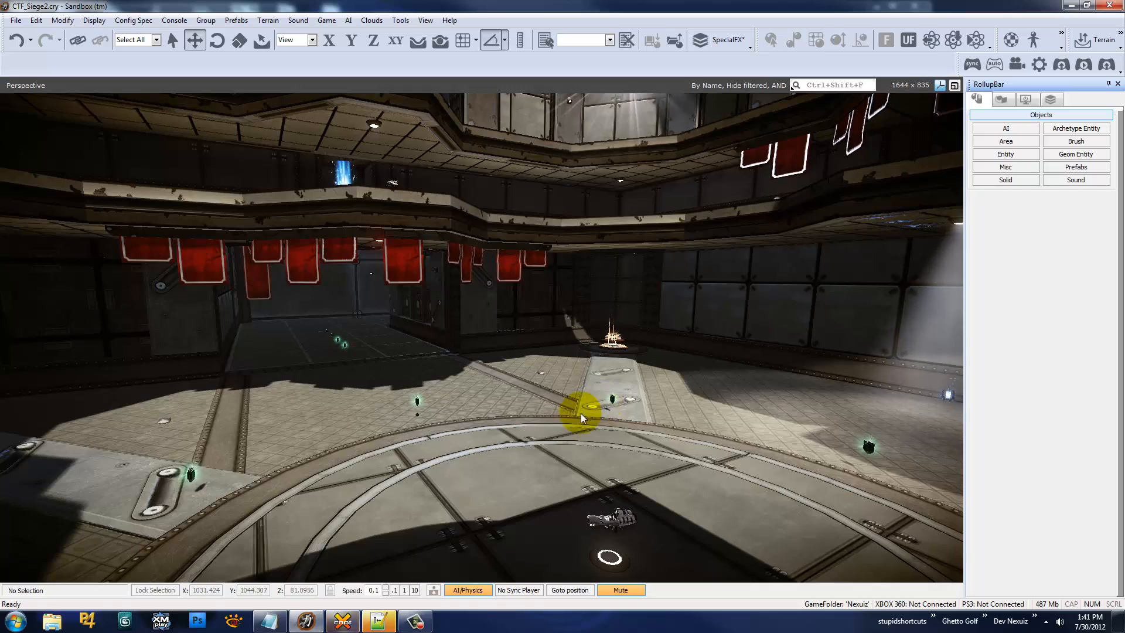
key("w")
right_click_drag(603, 313, 548, 326)
key("s")
key("w")
key("s")
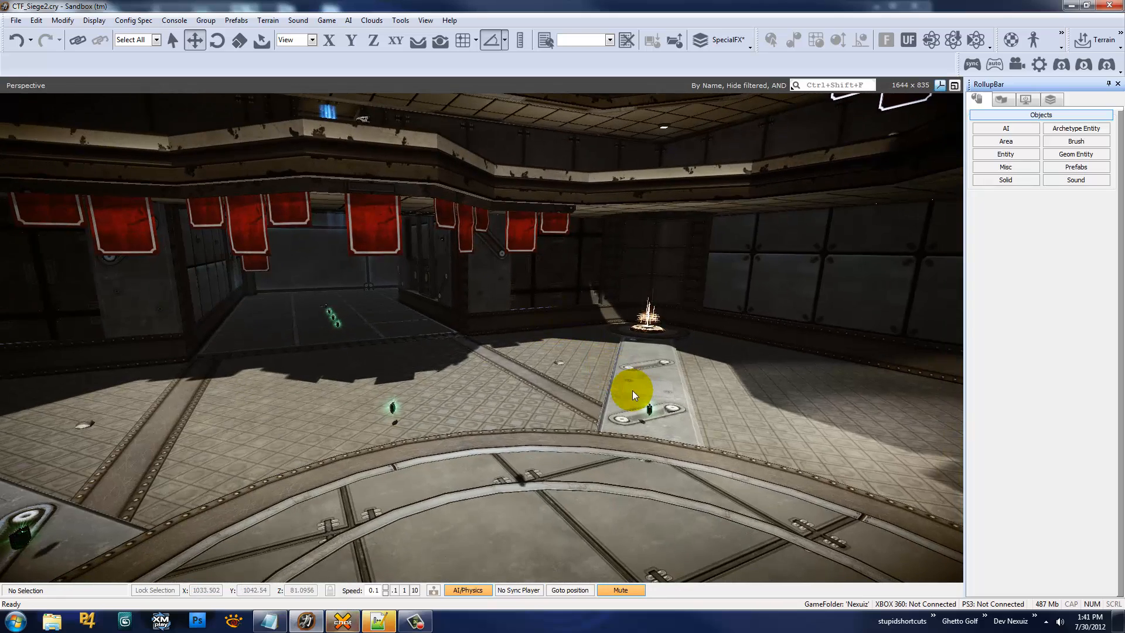
right_click_drag(632, 391, 607, 391)
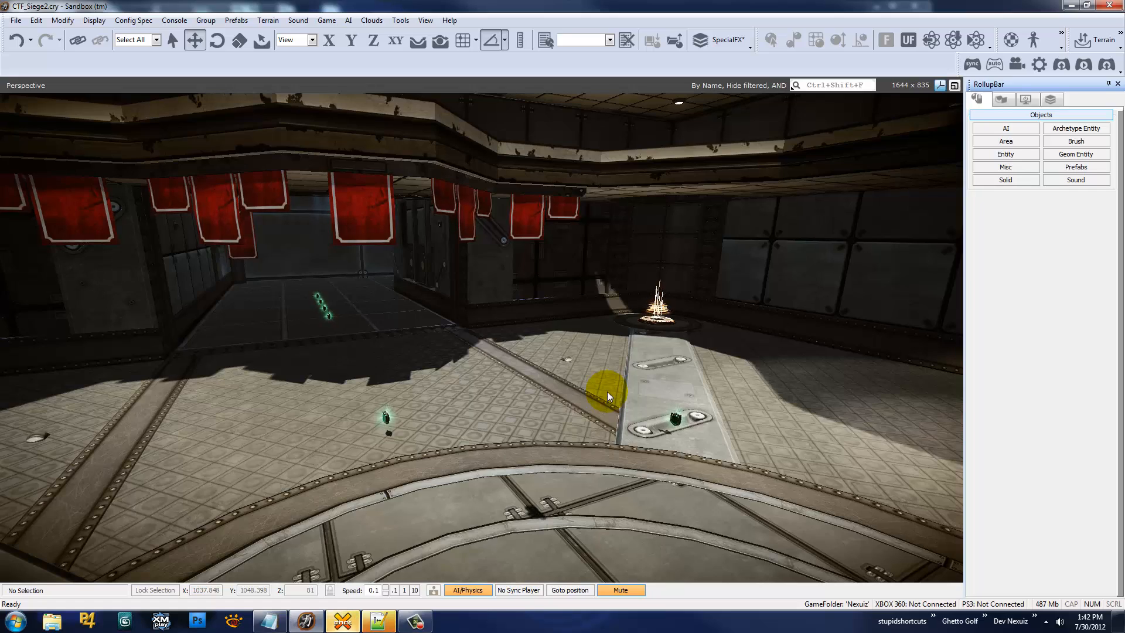
right_click_drag(638, 180, 533, 261)
key("w")
key("s")
key("w")
key("s")
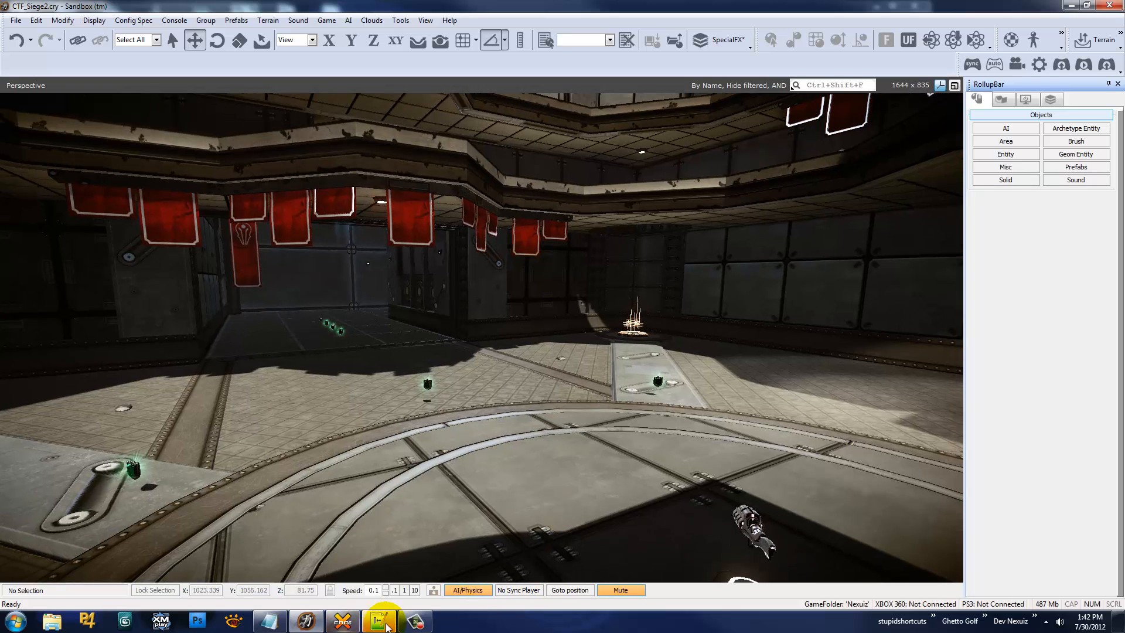
Switch to Notepad++ to view dxmode.cfg with its r_Driver setting, and move its window over the editor
left_click(380, 622)
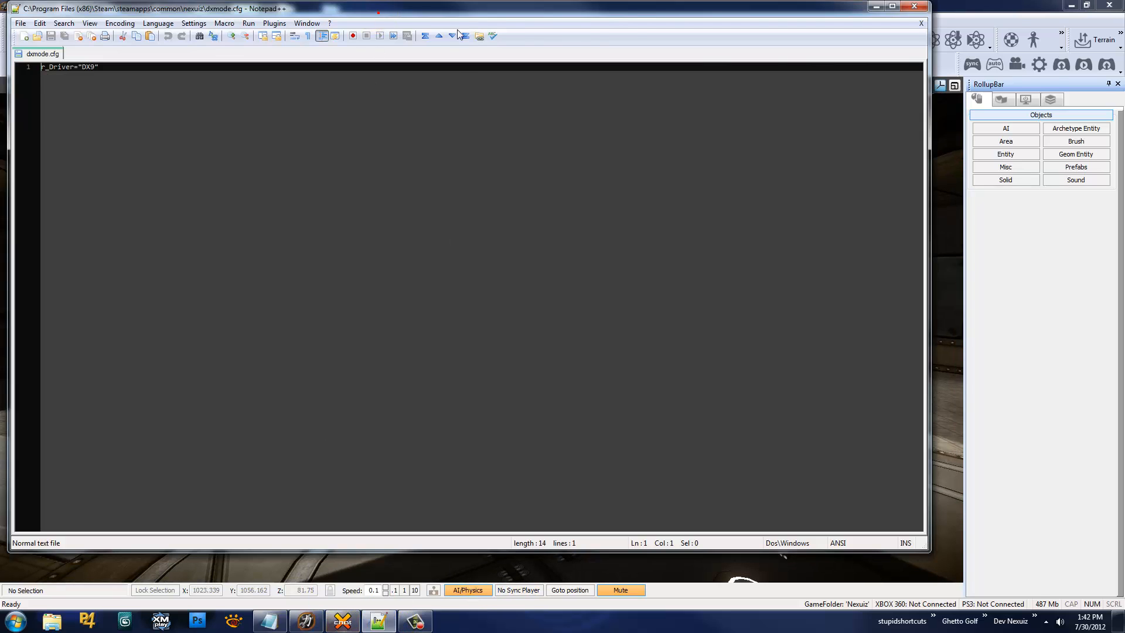
left_click_drag(378, 12, 472, 70)
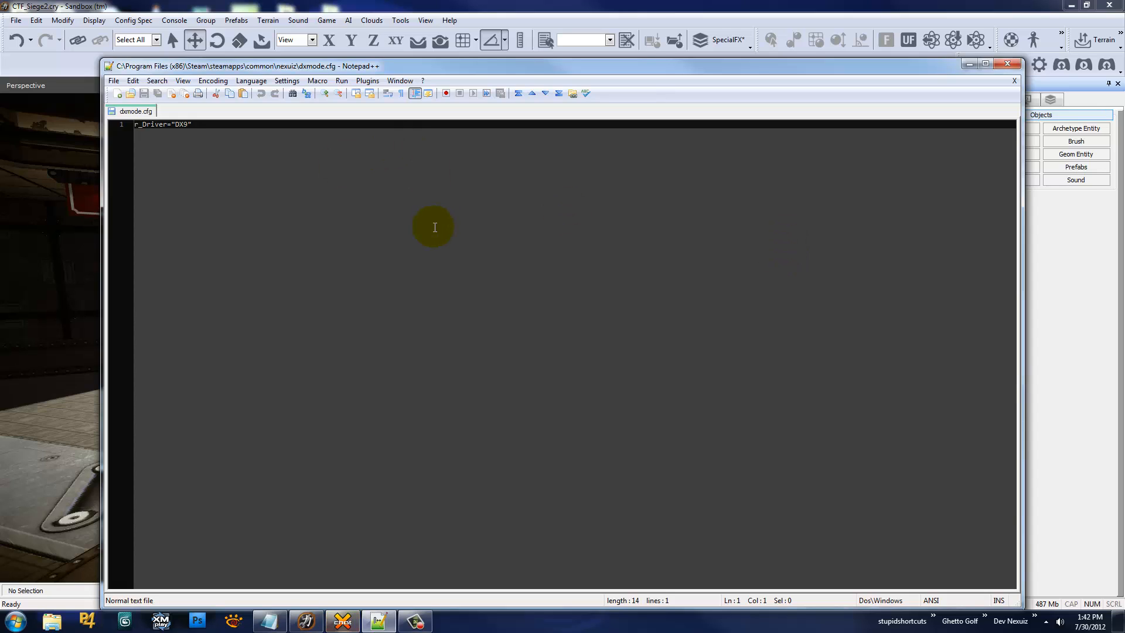
Inspect the DX9 value of r_Driver in dxmode.cfg, then close Notepad++ to return to the Sandbox editor
left_click(176, 125)
left_click_drag(191, 124, 185, 124)
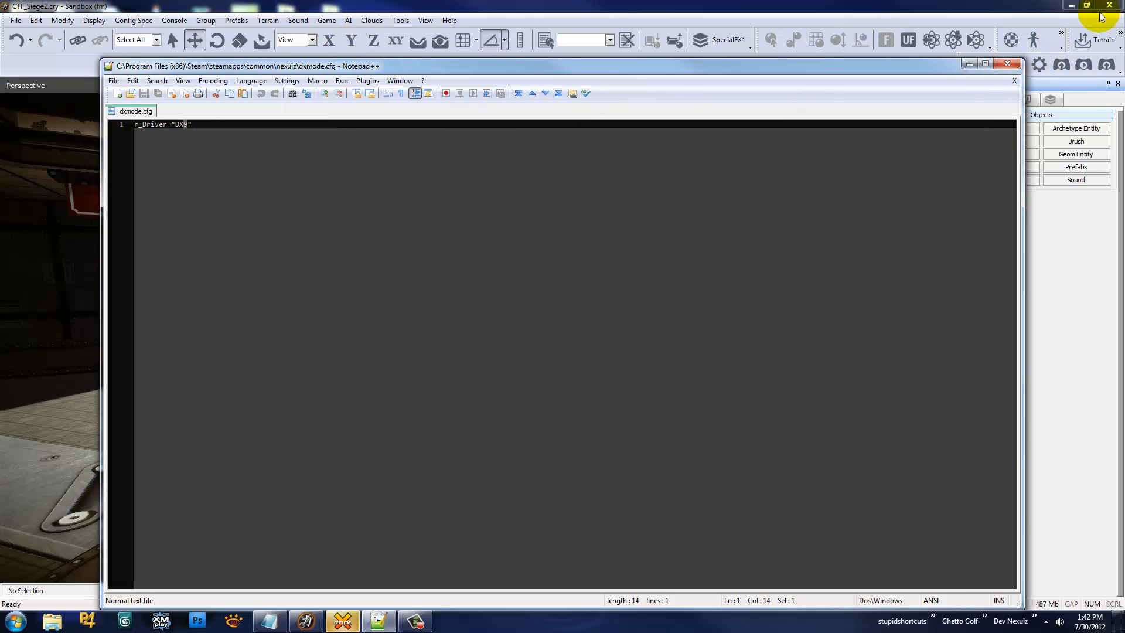
left_click(1009, 62)
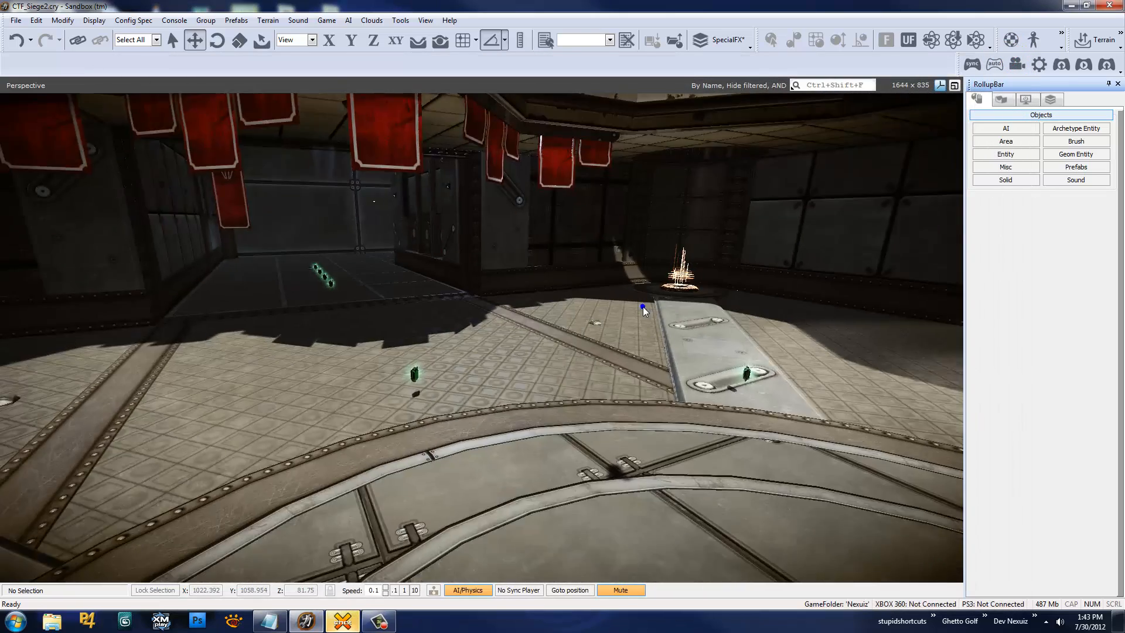
Survey the arena's lit and shadowed floor, light beam, banners and central circular platform from several viewpoints
key("s")
mouse_move(642, 307)
right_mouse_down()
mouse_move(628, 305)
mouse_move(656, 307)
mouse_move(643, 307)
right_mouse_up()
key("w")
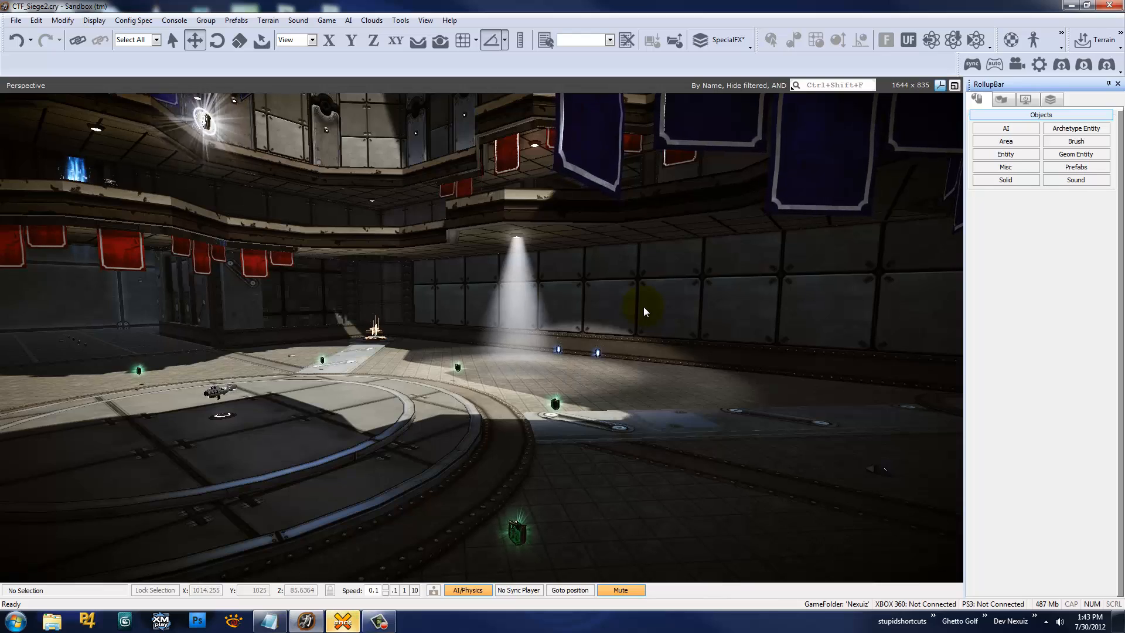
right_click_drag(643, 307, 570, 286)
key("w")
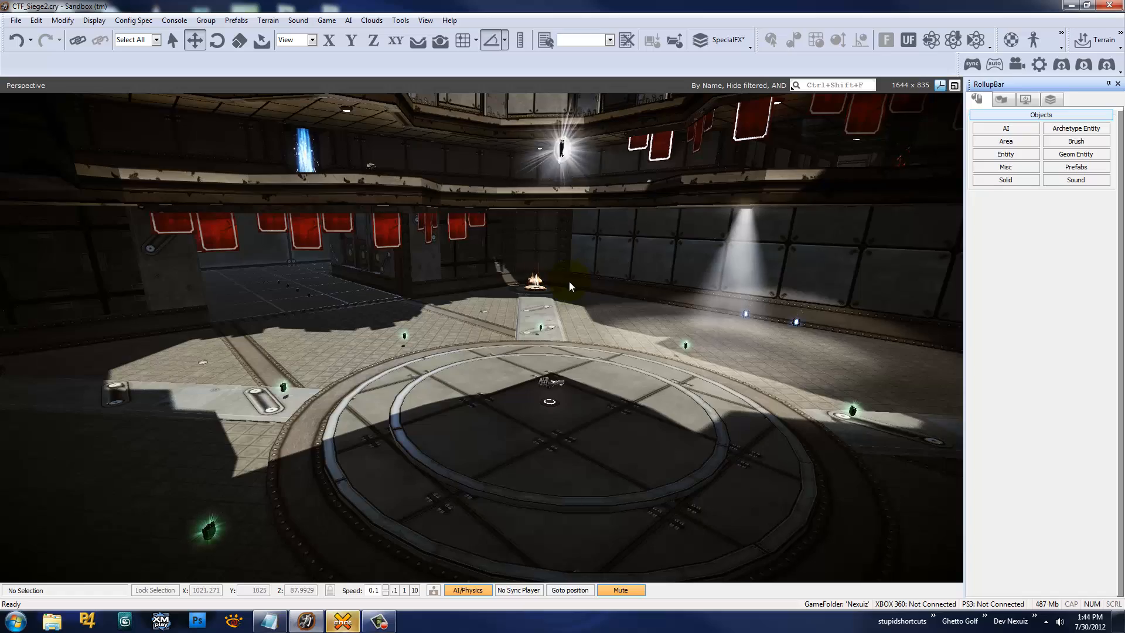
right_click_drag(627, 266, 627, 268)
key("w")
key("s")
key("d")
key("w")
key("s")
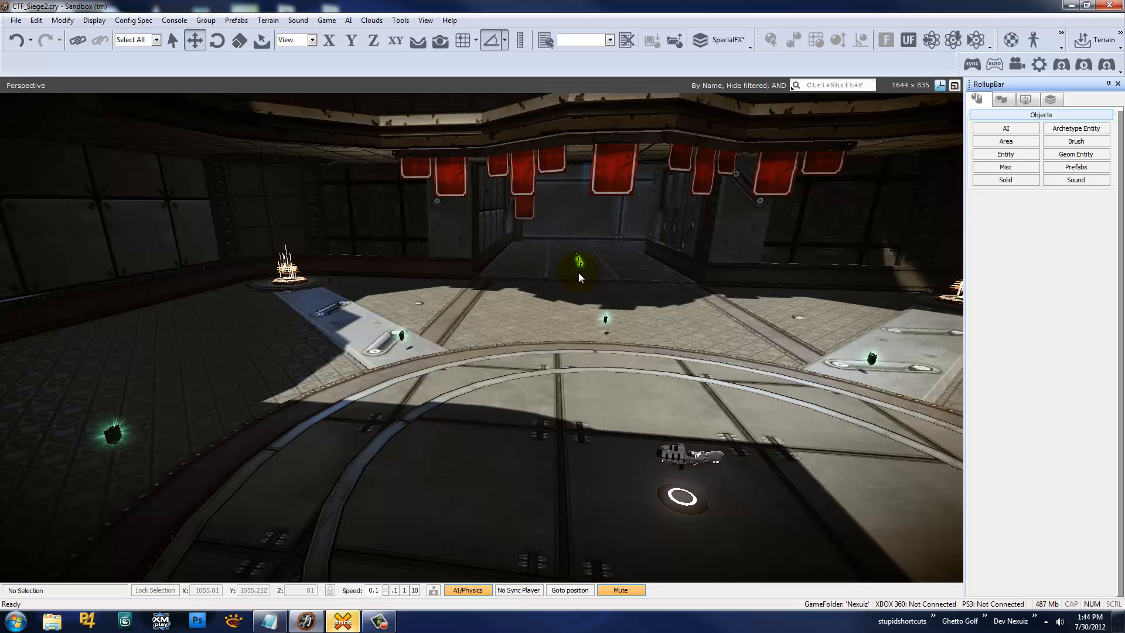
right_click_drag(583, 271, 586, 268)
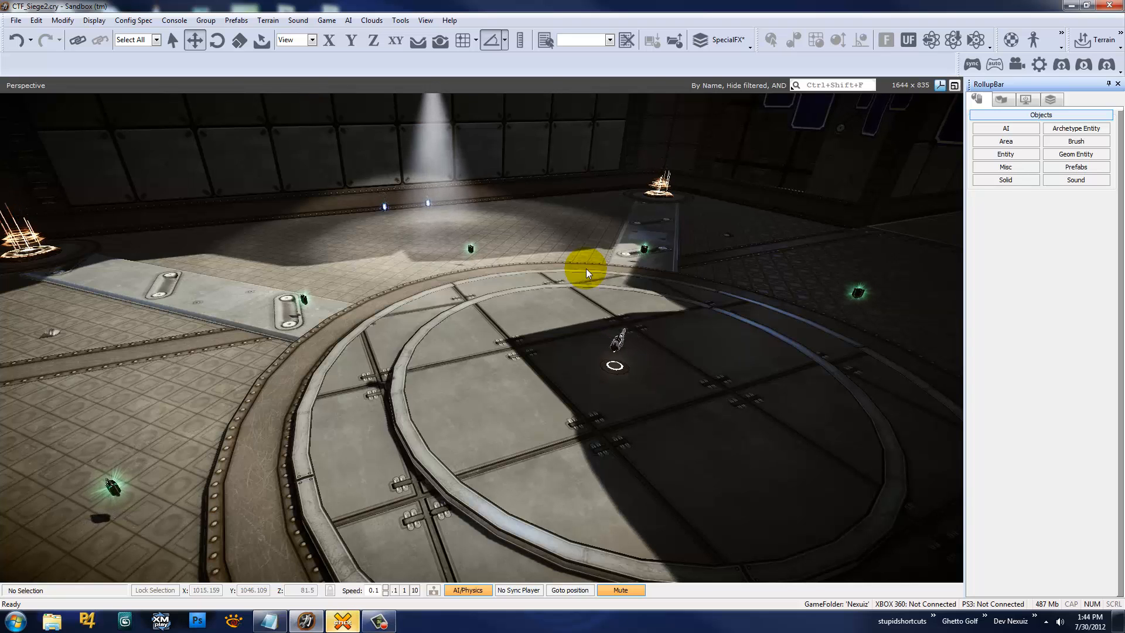
key("w")
key("a")
key("d")
right_click_drag(586, 269, 636, 248)
Create a new layer named Environment Probes and make it the active layer
left_click(1049, 100)
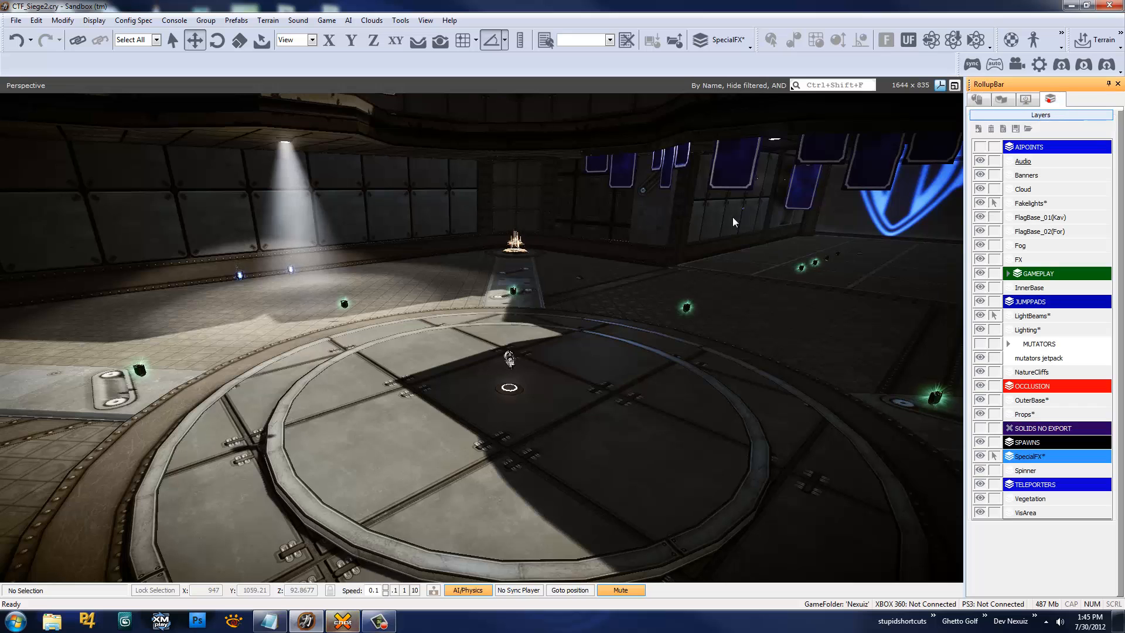
left_click(982, 129)
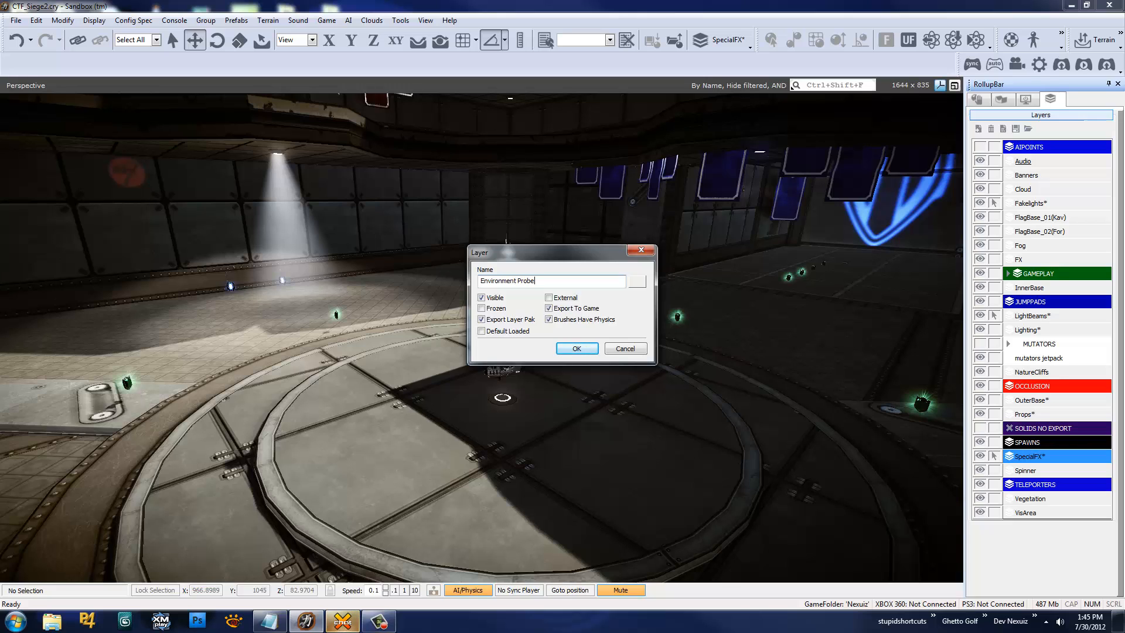
key("Return")
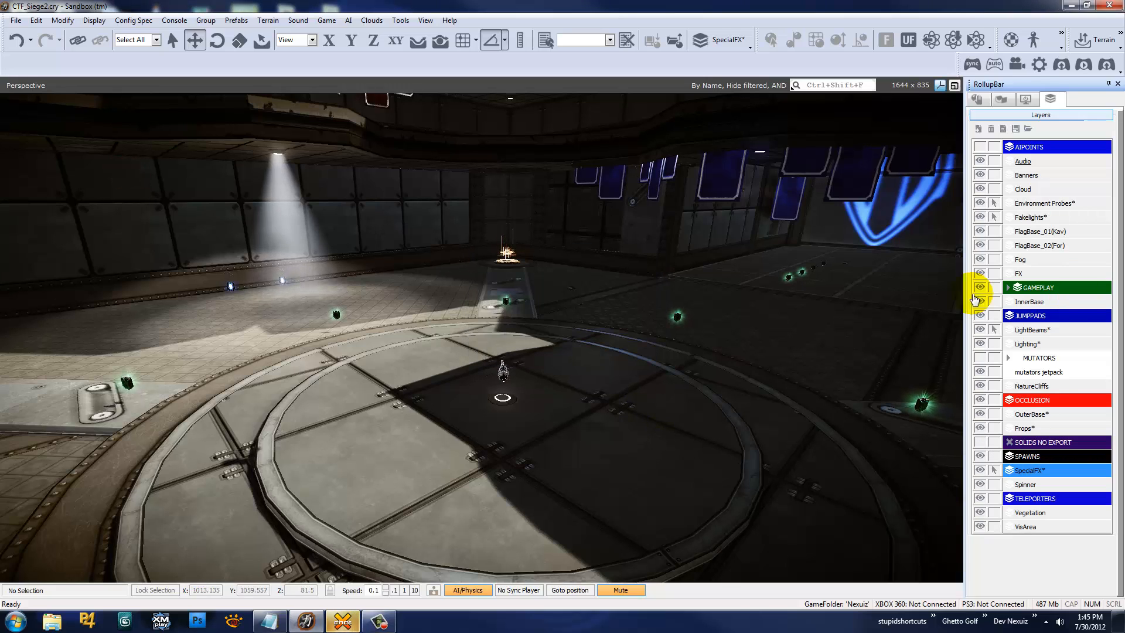
left_click(1037, 203)
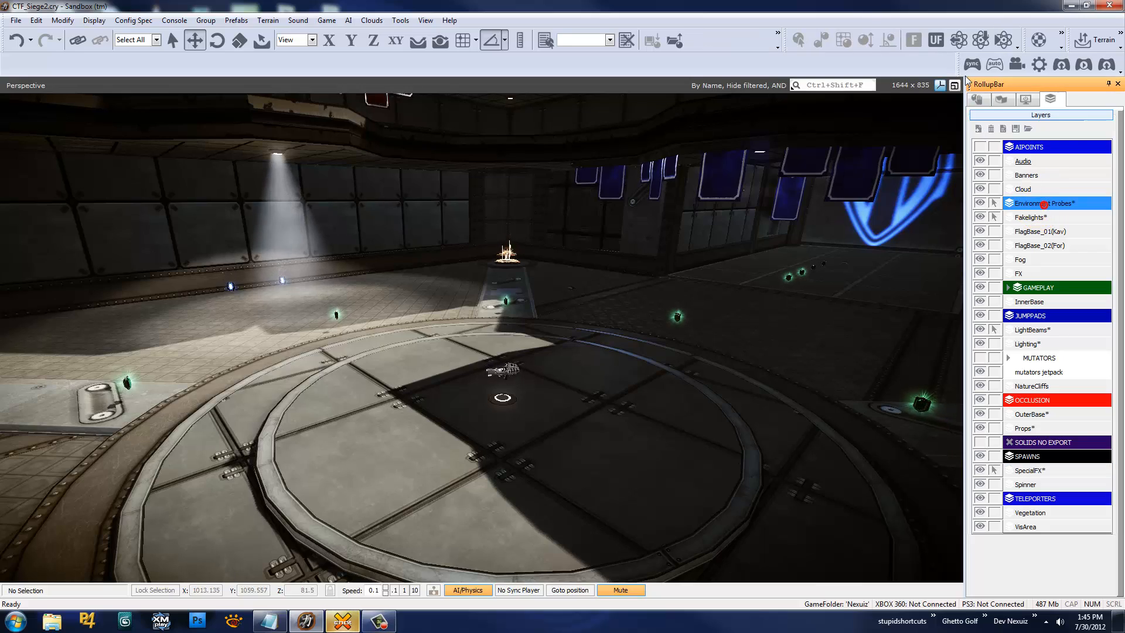
Place an EnvironmentProbe entity at the weapon pad in the centre of the circular platform and show the helpers
left_click(978, 99)
right_click_drag(701, 189, 701, 188)
right_click_drag(814, 203, 814, 203)
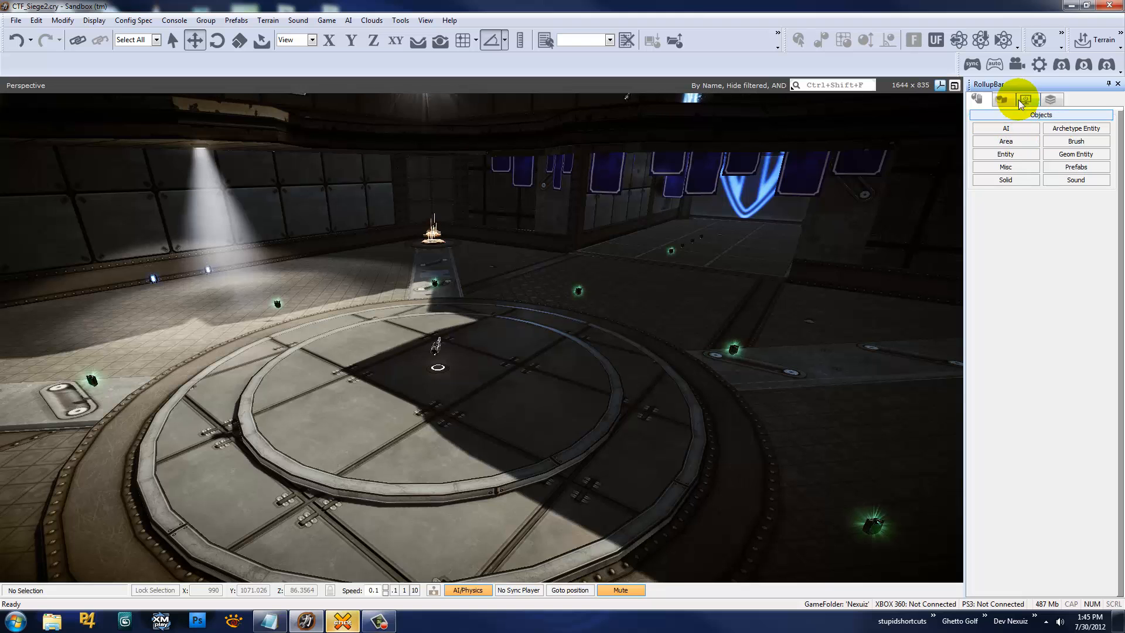
left_click(1011, 170)
right_click_drag(715, 308, 715, 308)
left_click(1076, 251)
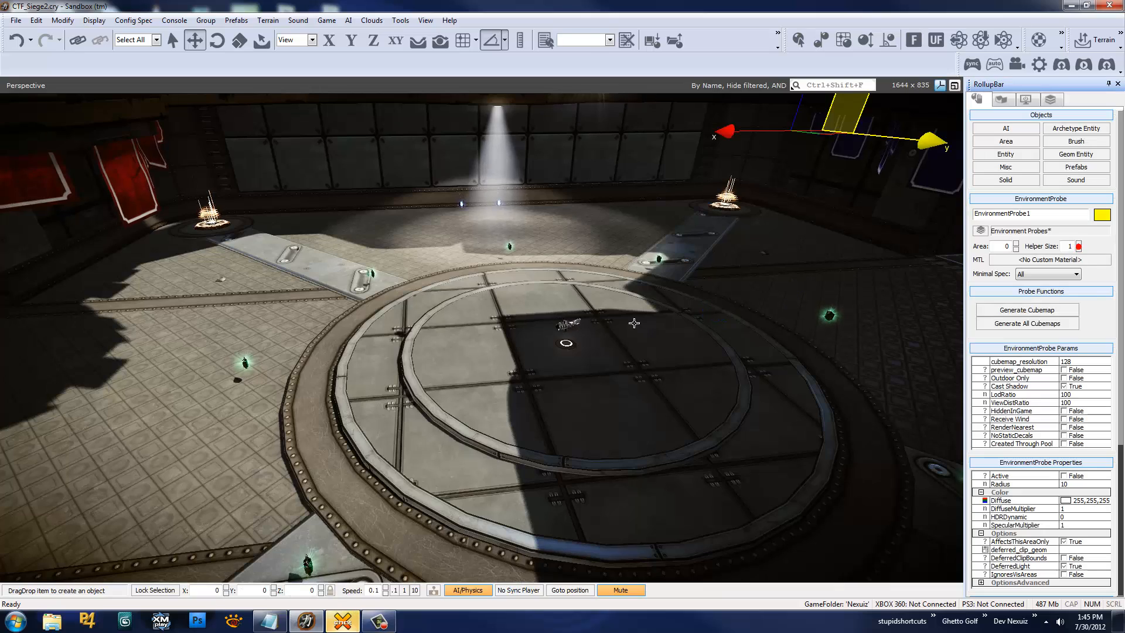
right_click_drag(610, 345, 610, 345)
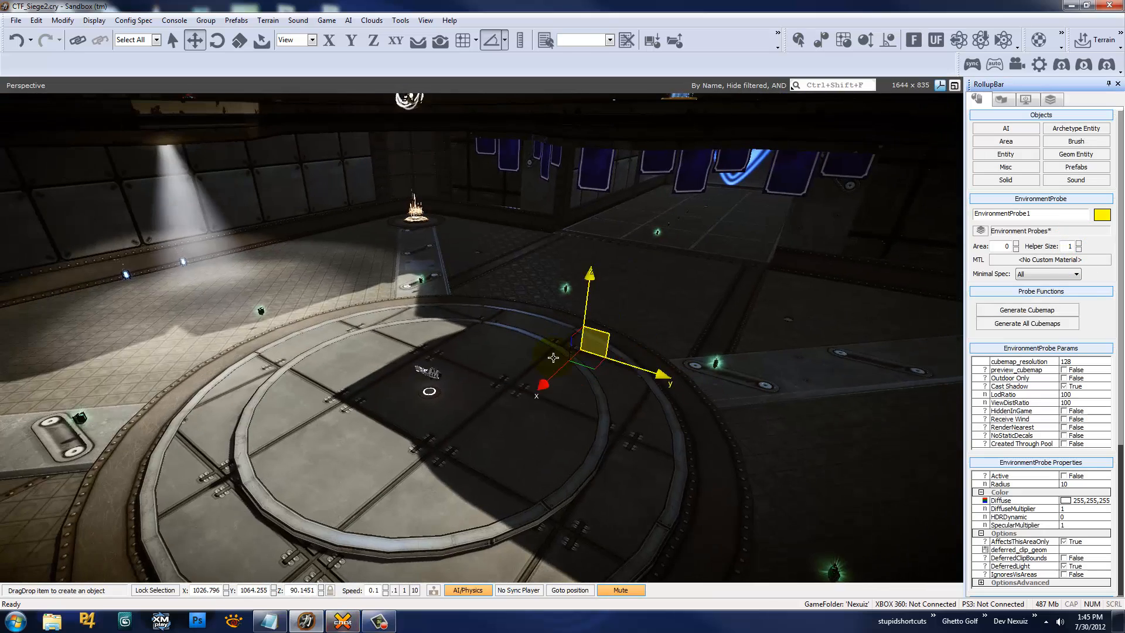
left_click(430, 388)
left_click(429, 387, "ctrl+shift")
key("shift+space")
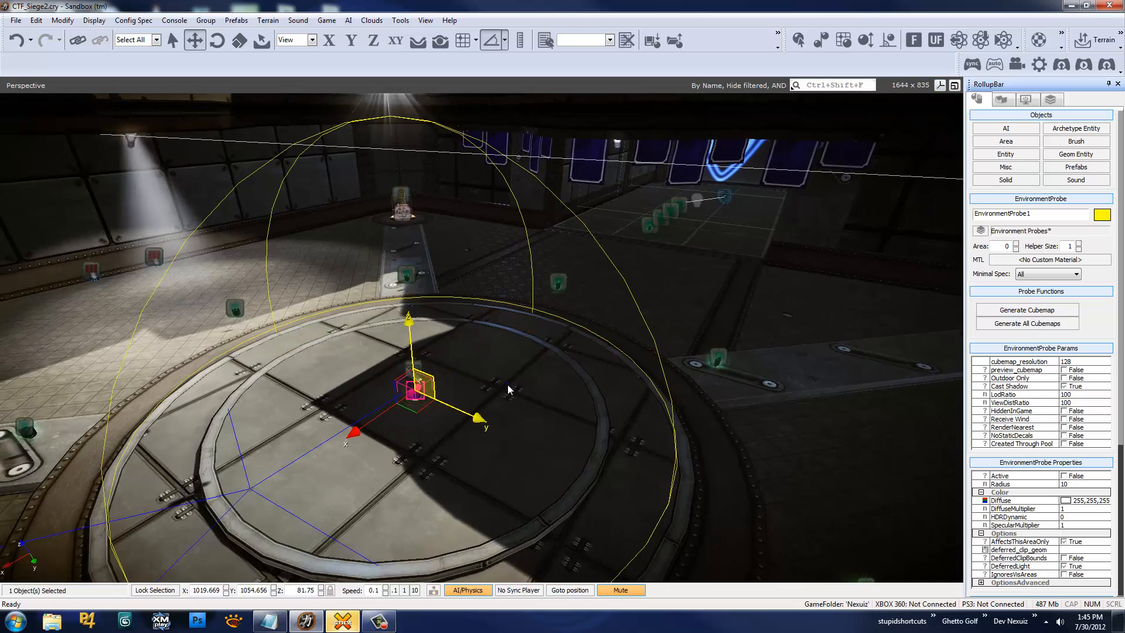
Raise the environment probe above the weapon pad to a Z height of about 85.9 and check its surroundings
right_click_drag(508, 385, 507, 385)
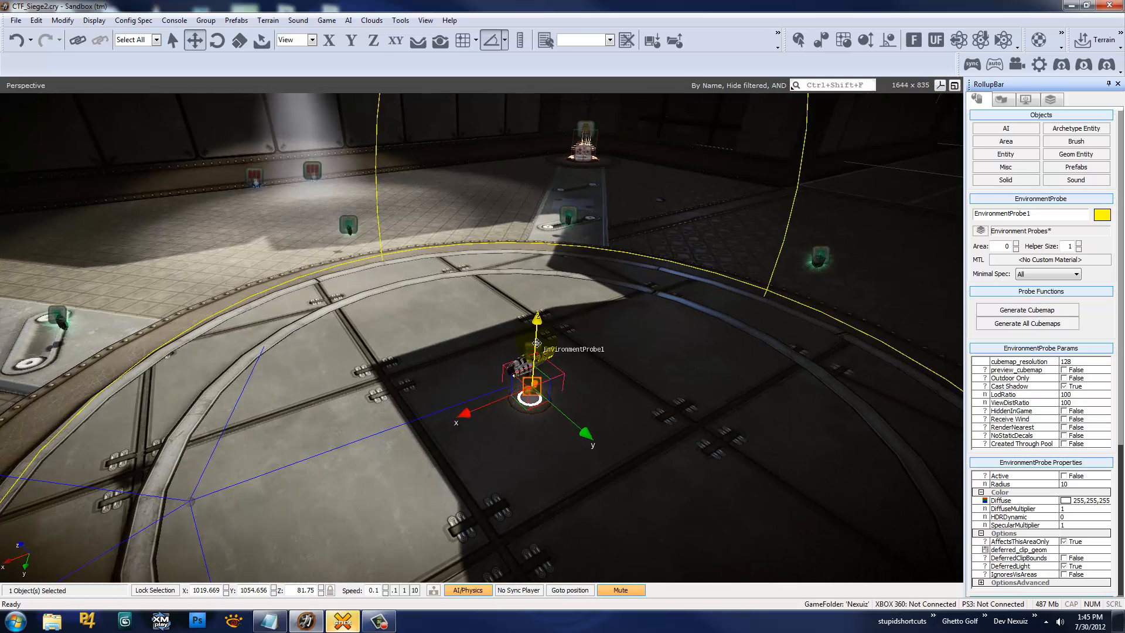
left_click_drag(537, 314, 583, 123)
right_click_drag(620, 265, 628, 266)
key("w")
key("s")
key("a")
key("s")
key("a")
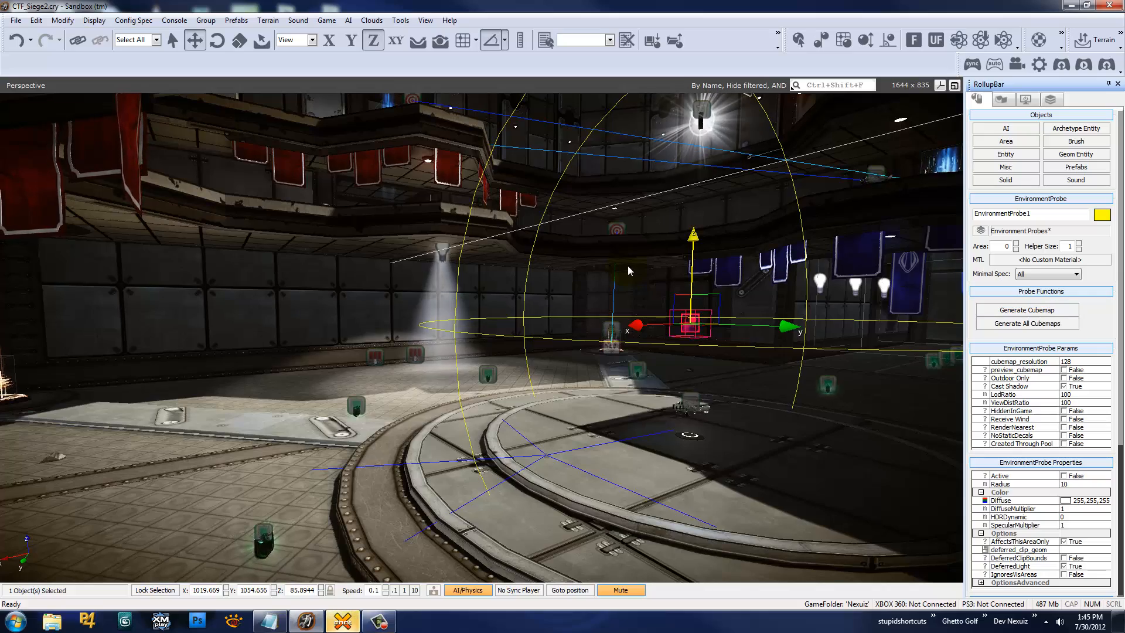
Reposition the environment probe on the weapon pad and raise it to a Z height of about 84
key("shift")
mouse_move(710, 409)
right_mouse_down()
mouse_move(726, 406)
mouse_move(711, 404)
right_mouse_up()
key("w")
key("d")
left_click(579, 382, "ctrl+shift")
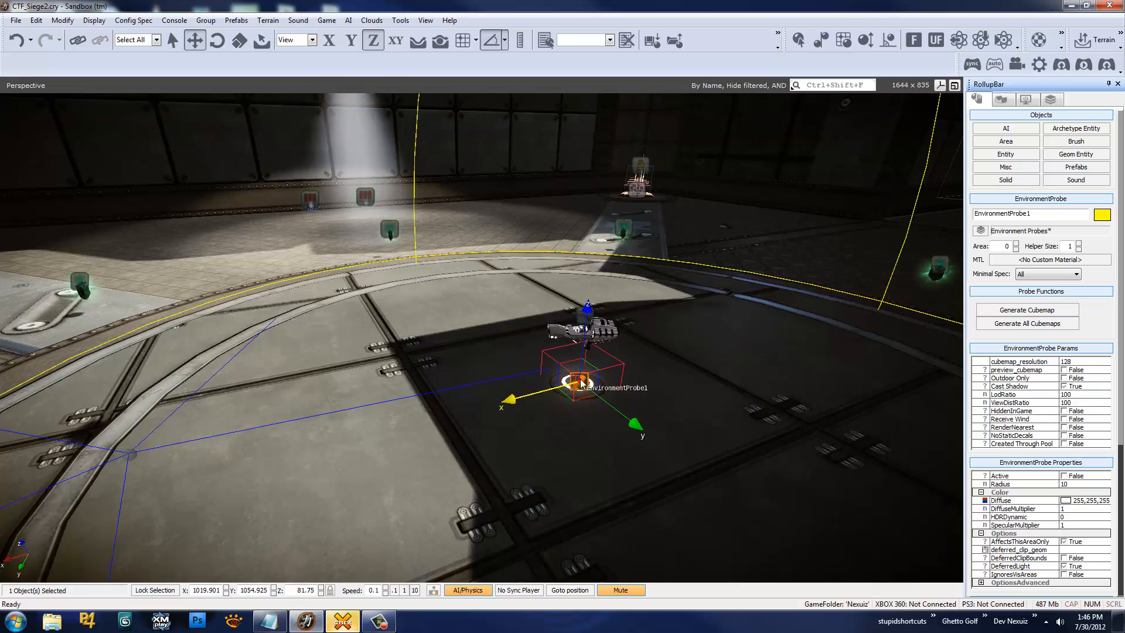
left_click_drag(588, 340, 636, 190)
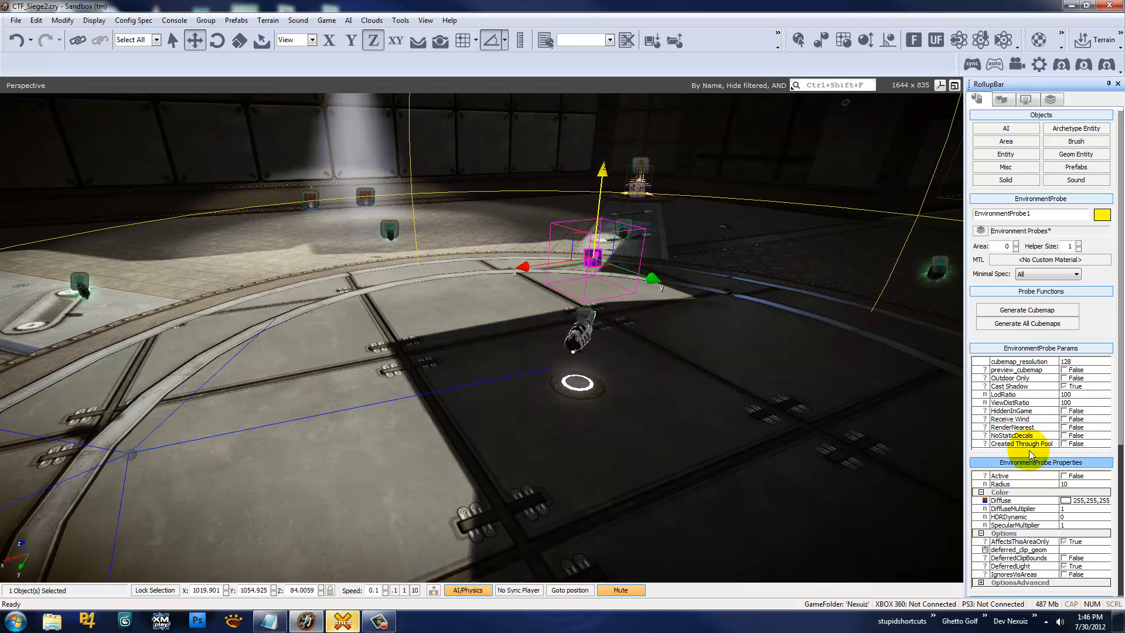
Set the environment probe's cubemap_resolution to 256
right_click_drag(324, 324, 429, 326)
key("w")
key("w")
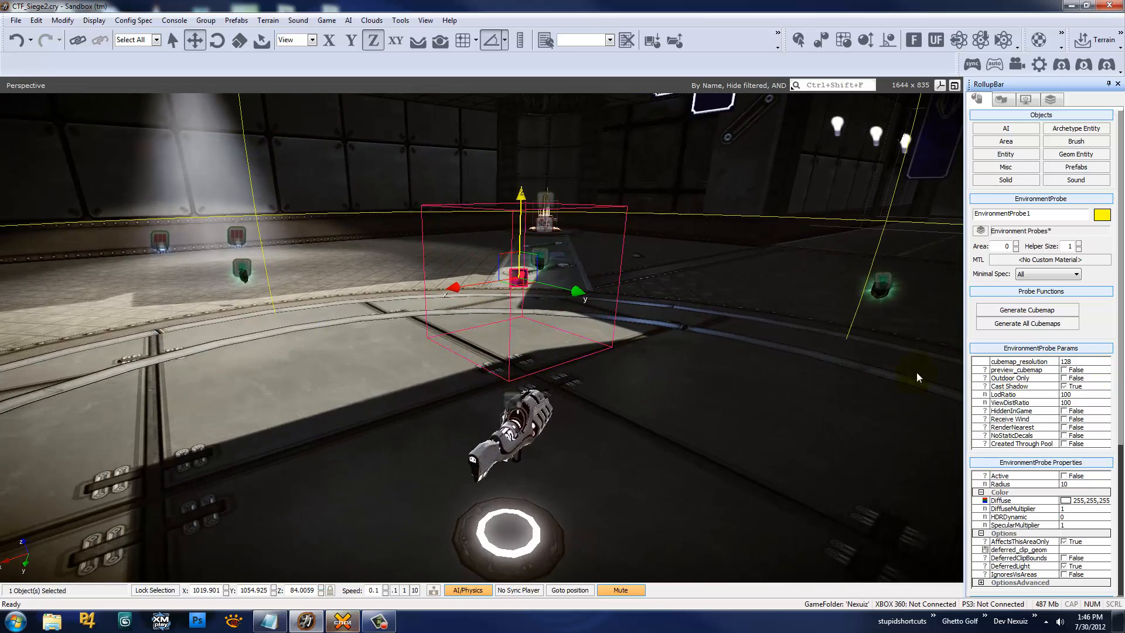
left_click(1068, 361)
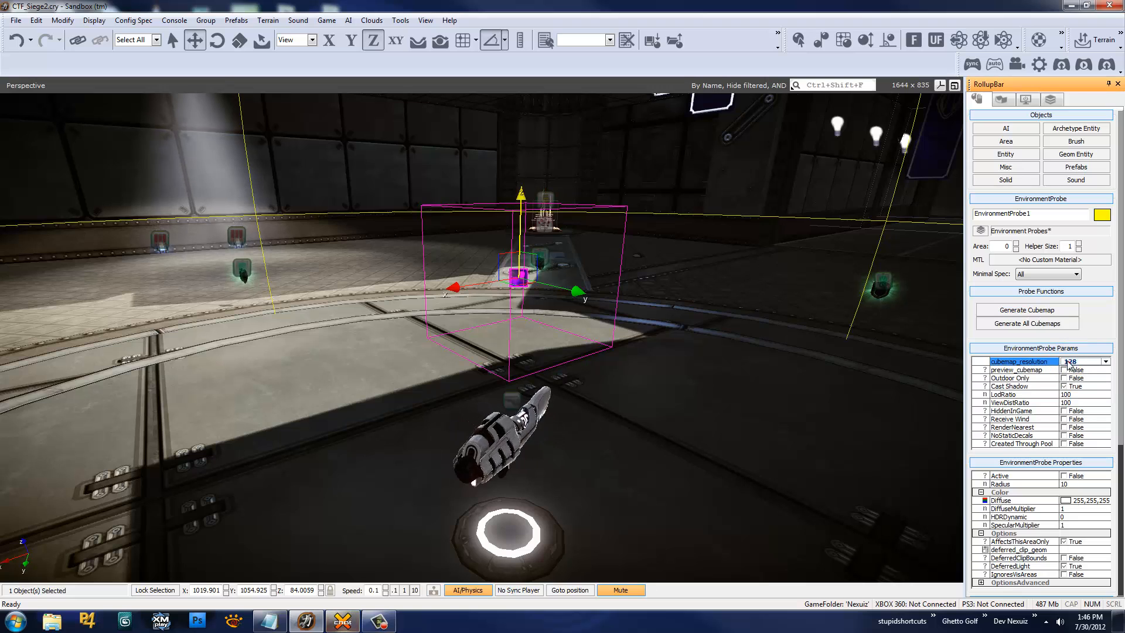
left_click(1081, 362)
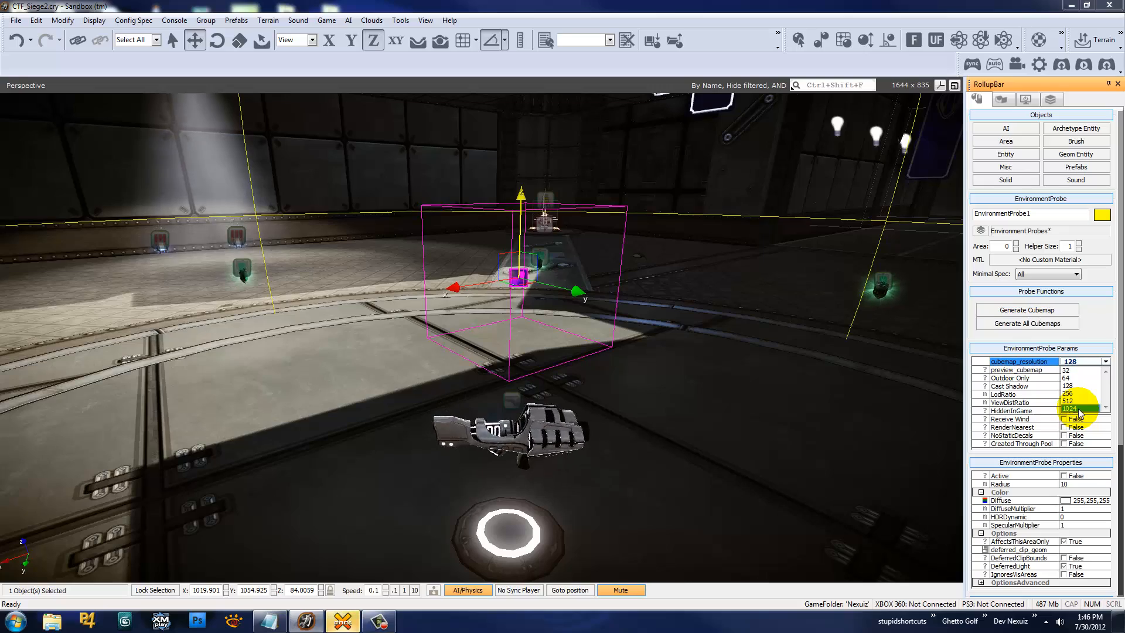
left_click(1067, 394)
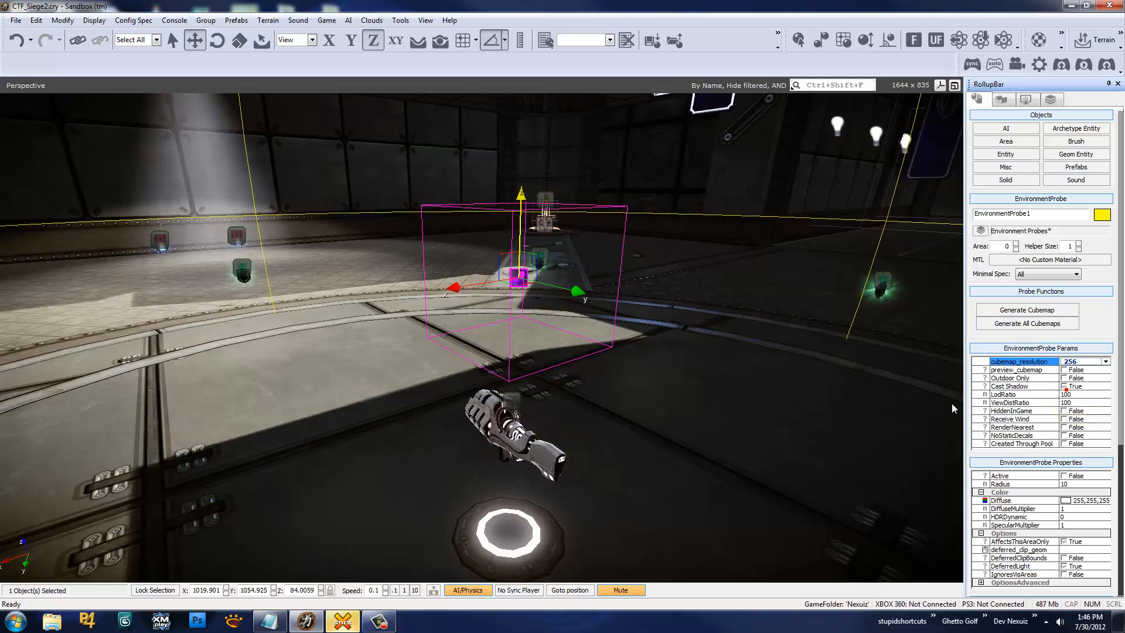
Turn on the probe's preview_cubemap option and examine the preview sphere up close
key("s")
right_click_drag(793, 358, 794, 357)
key("w")
right_click_drag(718, 371, 717, 371)
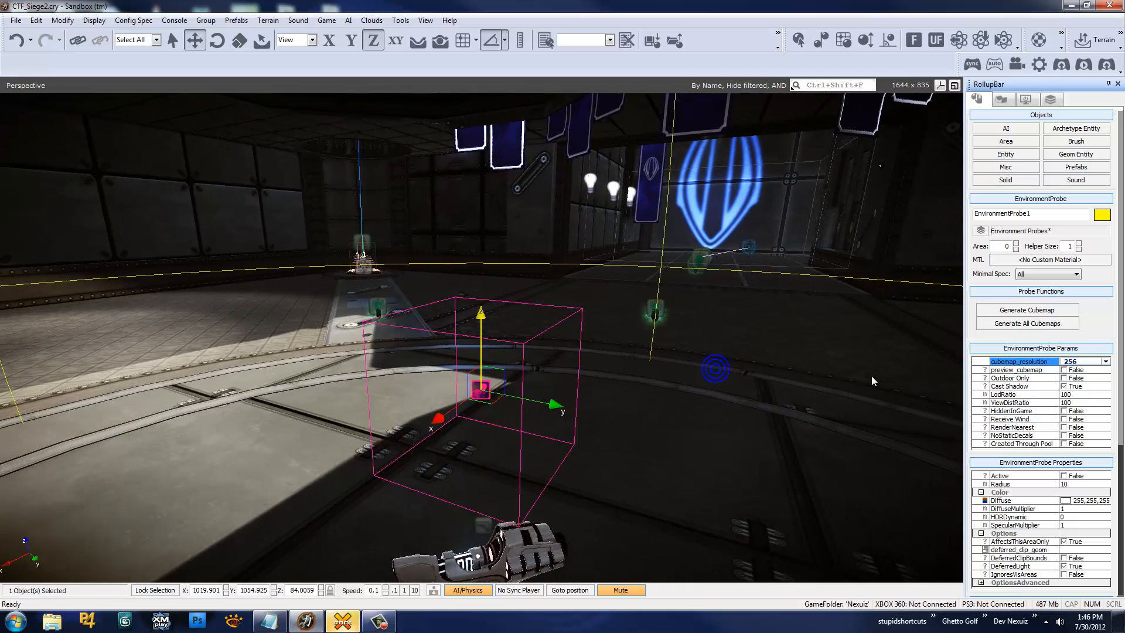
left_click(1064, 370)
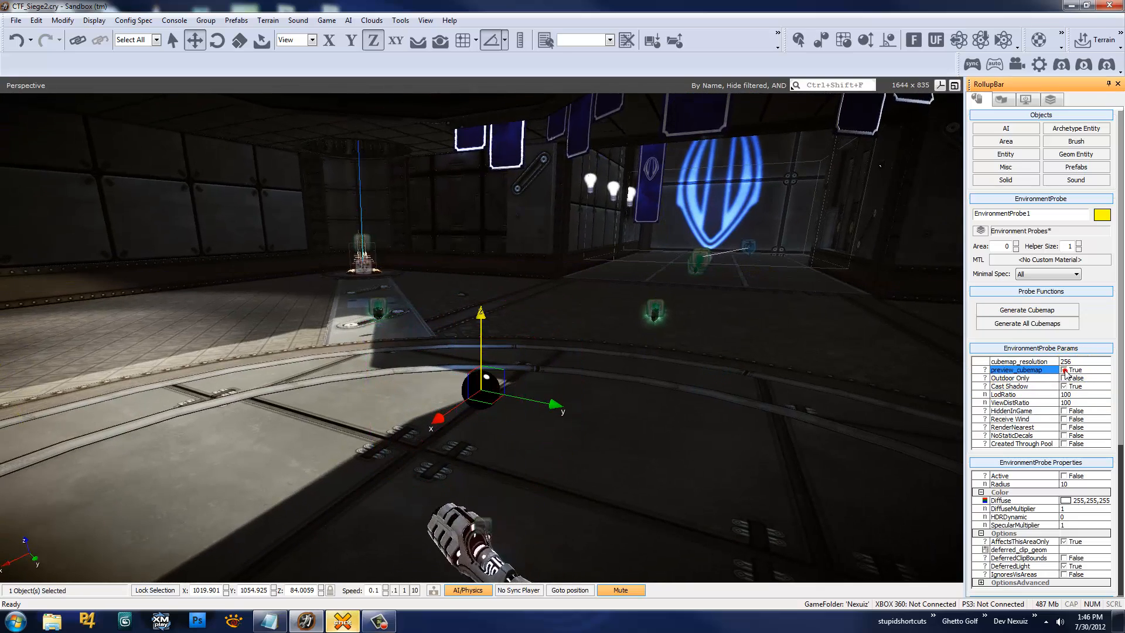
key("w")
right_click_drag(775, 378, 775, 378)
key("s")
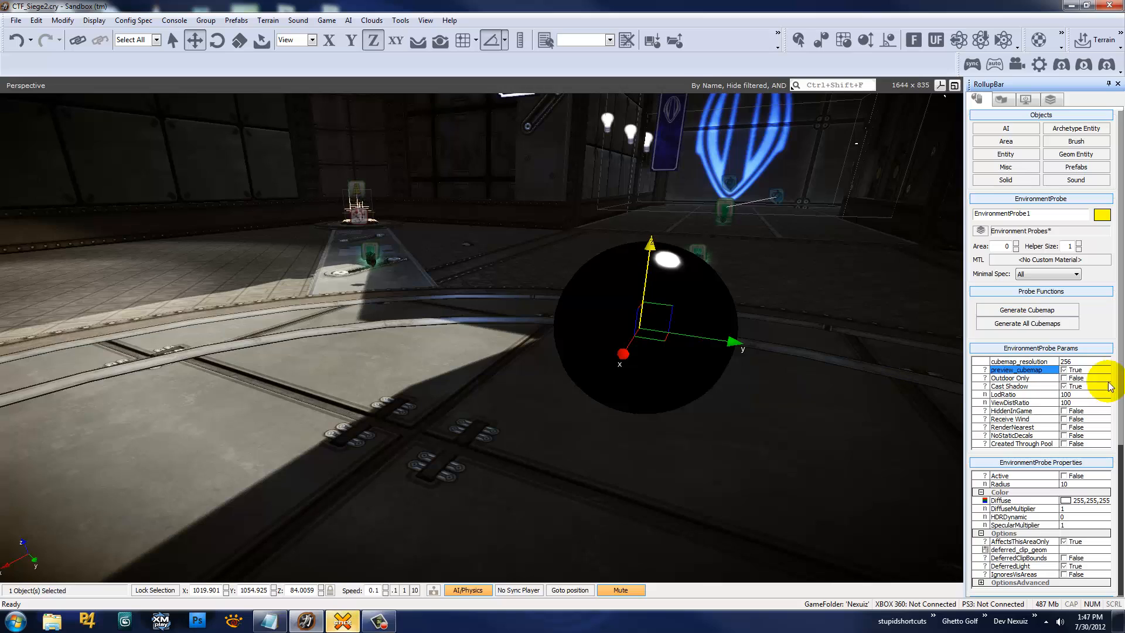
Turn off preview_cubemap and generate the cubemap for the environment probe
left_click(1064, 370)
right_click_drag(665, 368, 665, 368)
left_click(1006, 311)
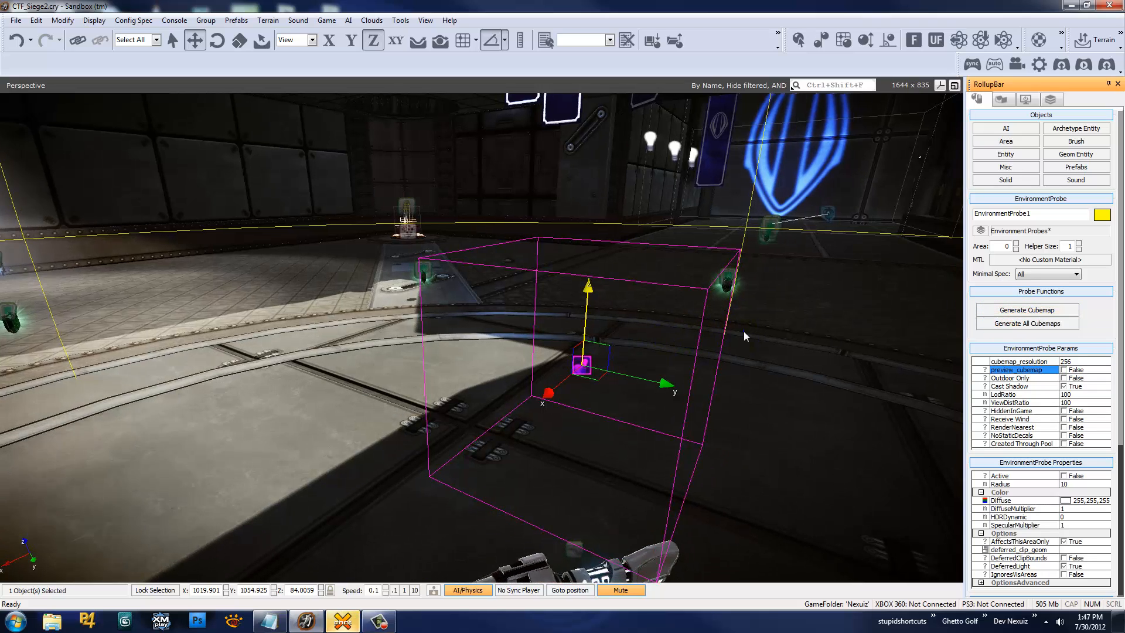
Raise the environment probe slightly to a Z height of about 84.6
right_click_drag(743, 332, 751, 358)
key("w")
key("s")
key("a")
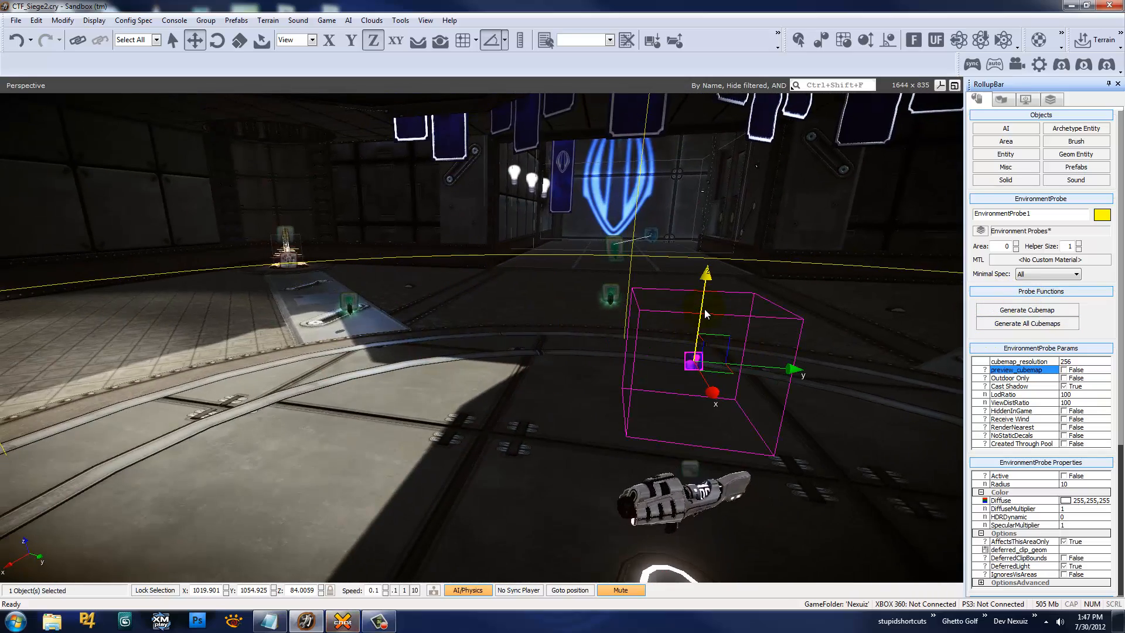
left_click_drag(701, 309, 750, 259)
right_click_drag(750, 258, 747, 260)
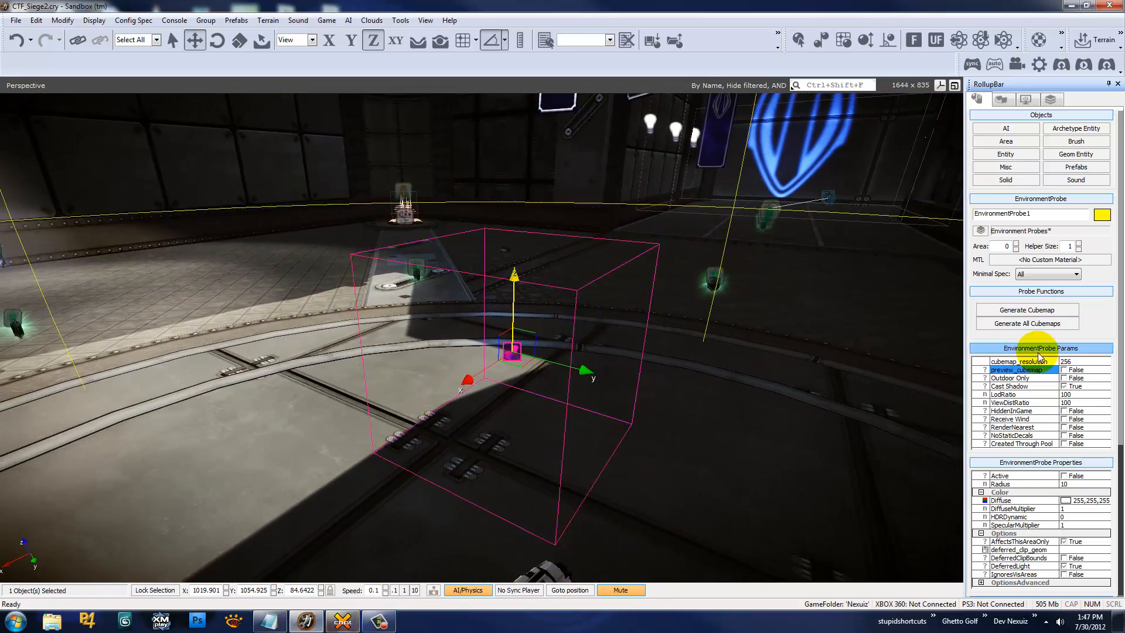
Turn preview_cubemap back on and examine the arena's reflection on the probe sphere
left_click(1073, 371)
key("w")
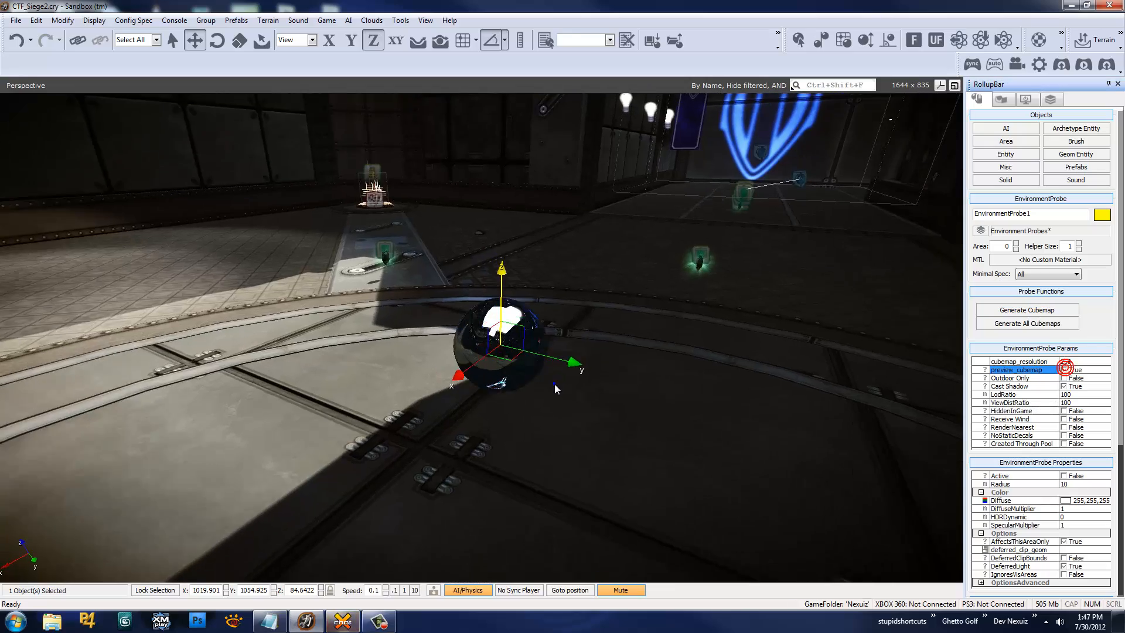
mouse_move(554, 384)
right_mouse_down()
mouse_move(544, 385)
mouse_move(564, 383)
mouse_move(554, 384)
right_mouse_up()
left_click(997, 505)
right_click_drag(714, 464, 614, 360)
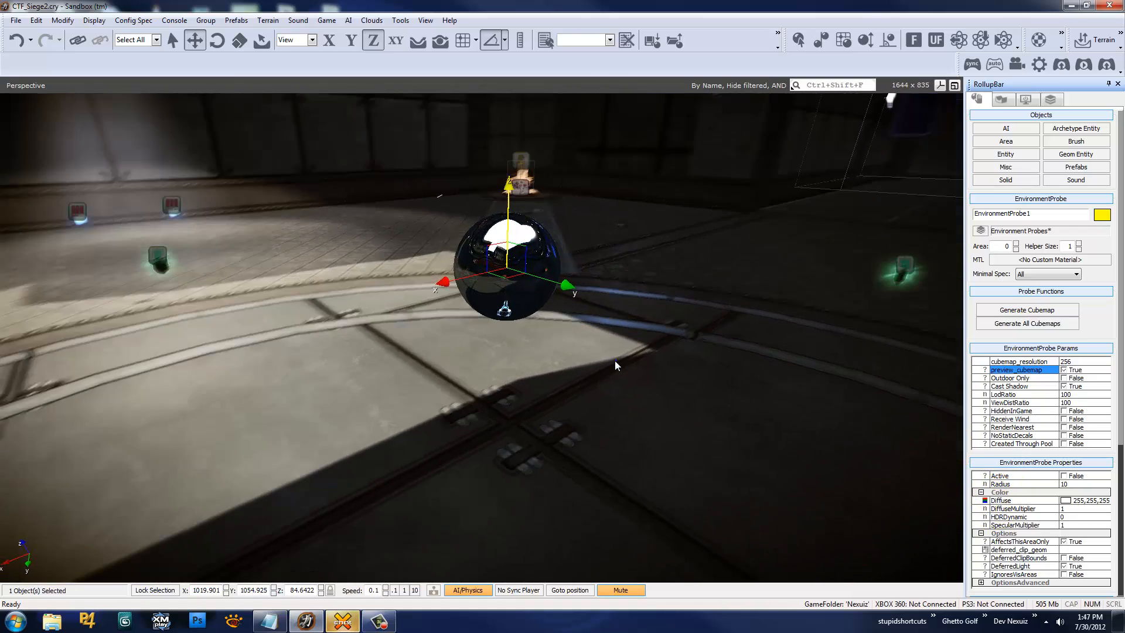
Toggle the probe's Active property to compare its effect on the platform, leaving it set to True
left_click(1062, 475)
right_click_drag(473, 357, 471, 357)
left_click(1063, 475)
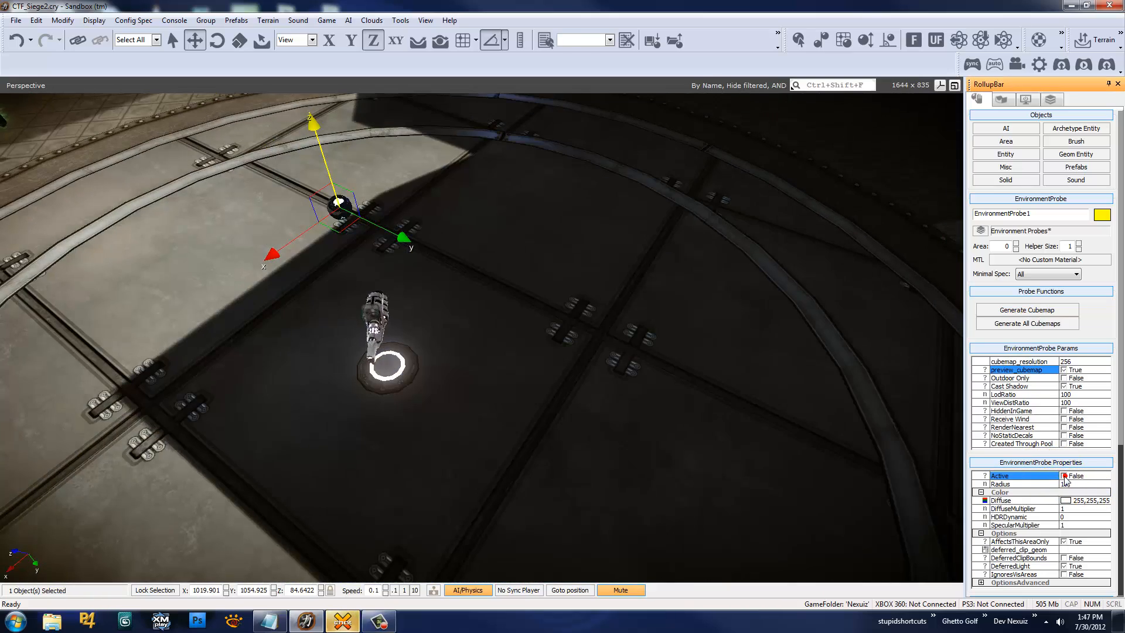
left_click(1063, 476)
left_click(1063, 476)
left_click(1063, 475)
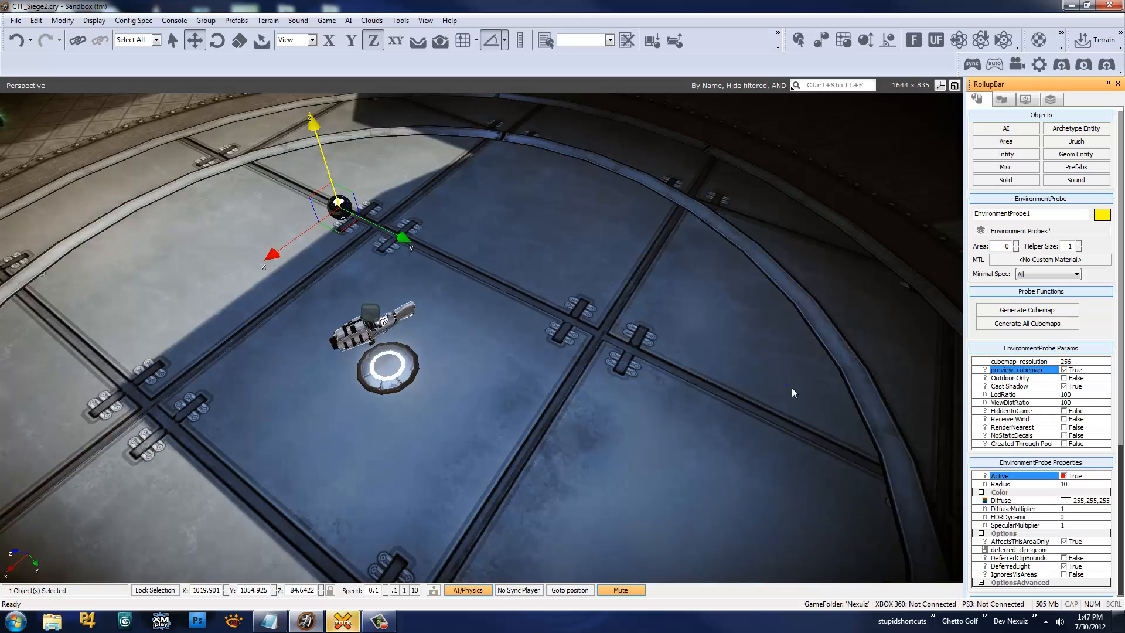
Examine the probe's ambient lighting and the edge of its influence around the circular platform
mouse_move(792, 388)
right_mouse_down()
mouse_move(779, 387)
mouse_move(803, 391)
mouse_move(792, 387)
right_mouse_up()
key("w")
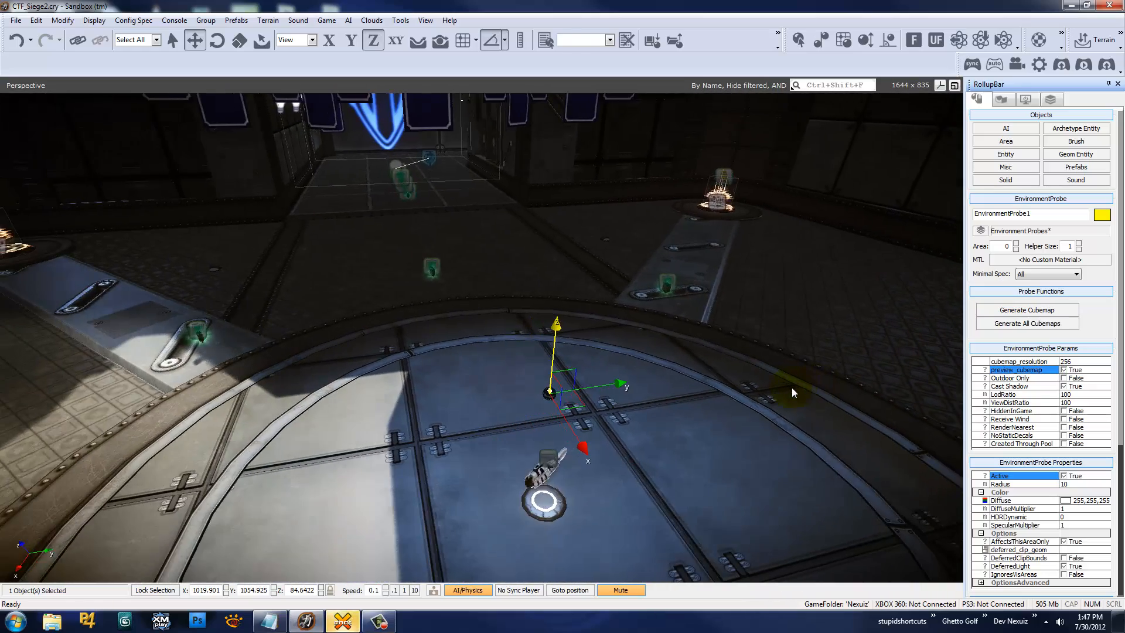
key("w")
mouse_move(788, 400)
right_mouse_down()
mouse_move(799, 390)
mouse_move(765, 395)
mouse_move(786, 395)
right_mouse_up()
key("s")
key("a")
key("d")
key("s")
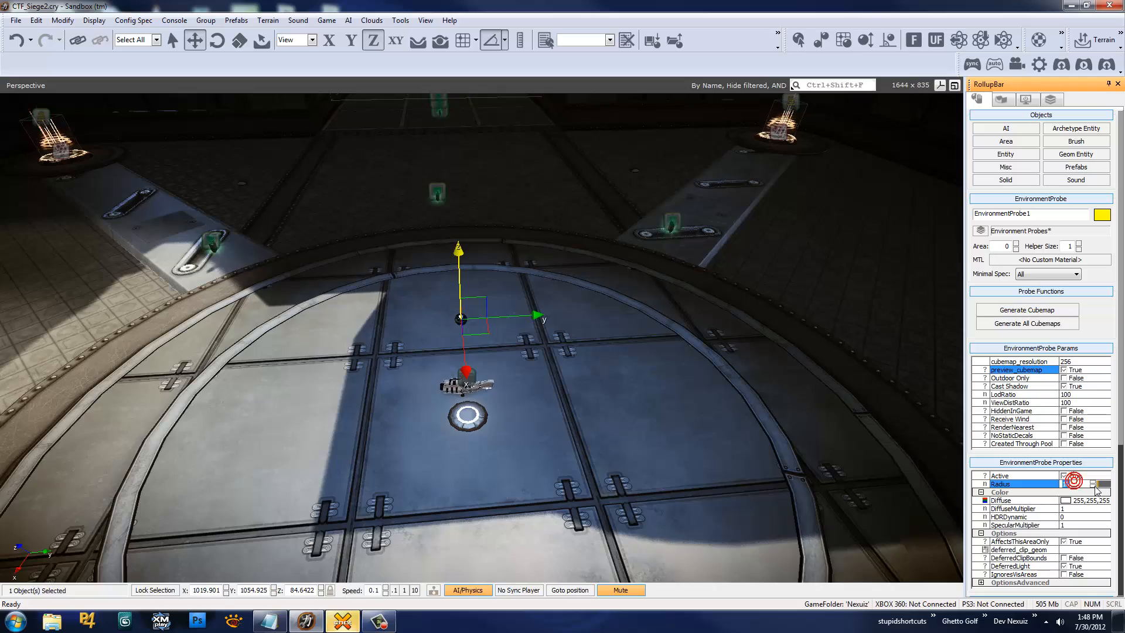
Increase the probe's Radius to 78.8 and check its lighting across the arena floor
left_click_drag(1096, 488, 1091, 457)
left_click_drag(1099, 386, 1099, 382)
right_click_drag(732, 266, 726, 277)
key("w")
key("s")
key("w")
key("a")
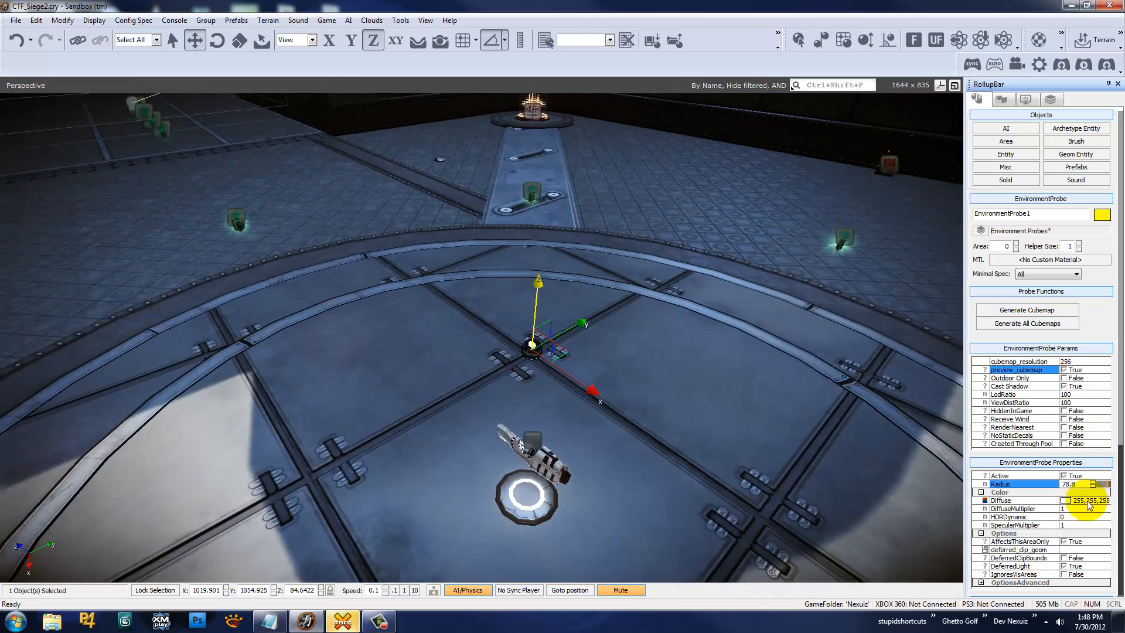
Set the probe's HDRDynamic to 1 and check the lighting across the arena floor and walls
key("w")
right_click_drag(743, 466, 681, 450)
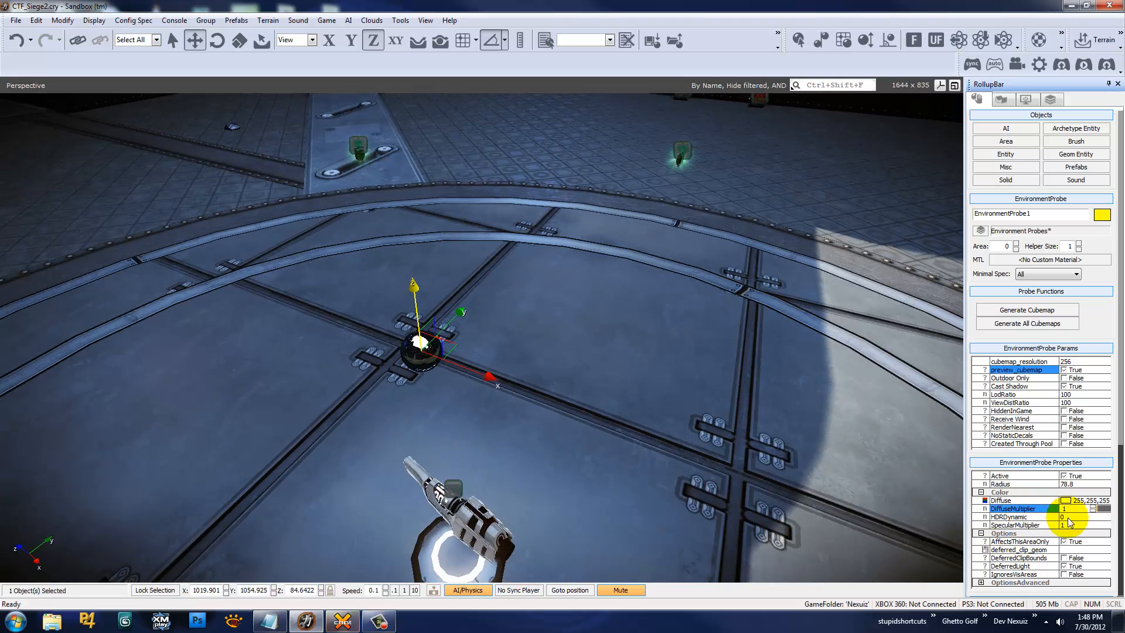
type("1")
key("Return")
key("d")
right_click_drag(616, 380, 618, 385)
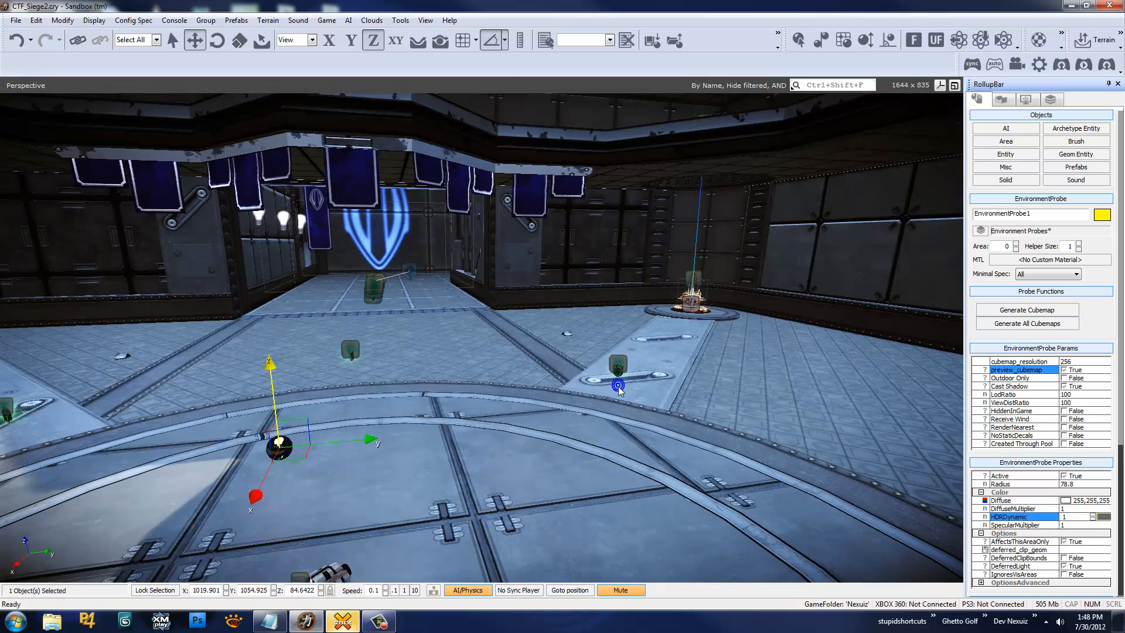
Set HDRDynamic back to 0 and compare the arena's lighting around the probe
left_click(1066, 515)
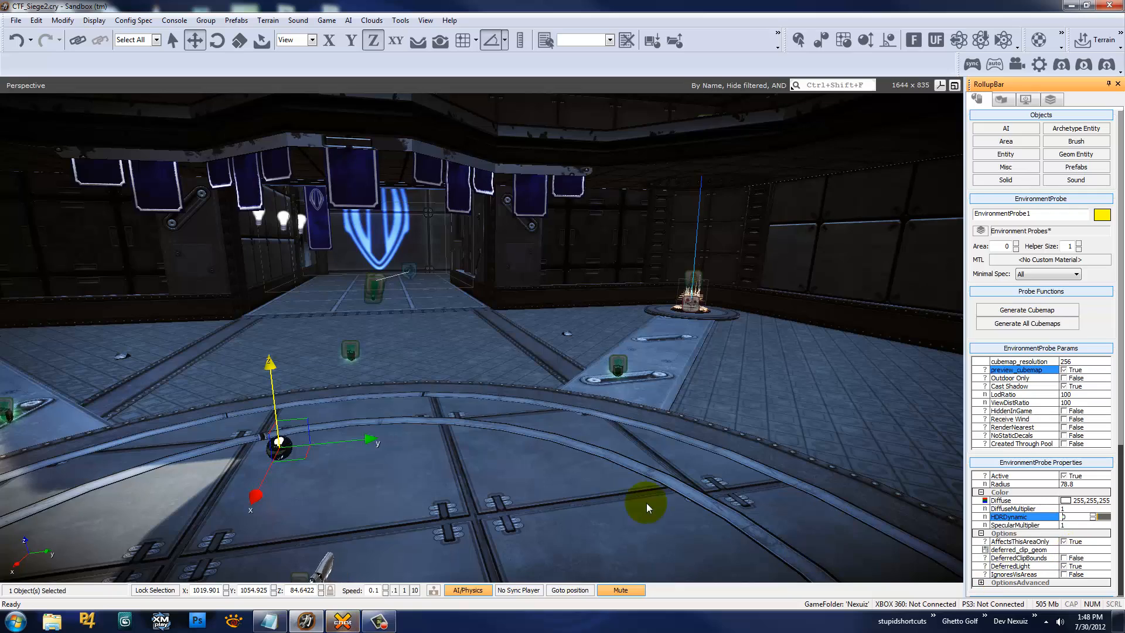
key("s")
right_click_drag(627, 488, 627, 487)
key("w")
key("s")
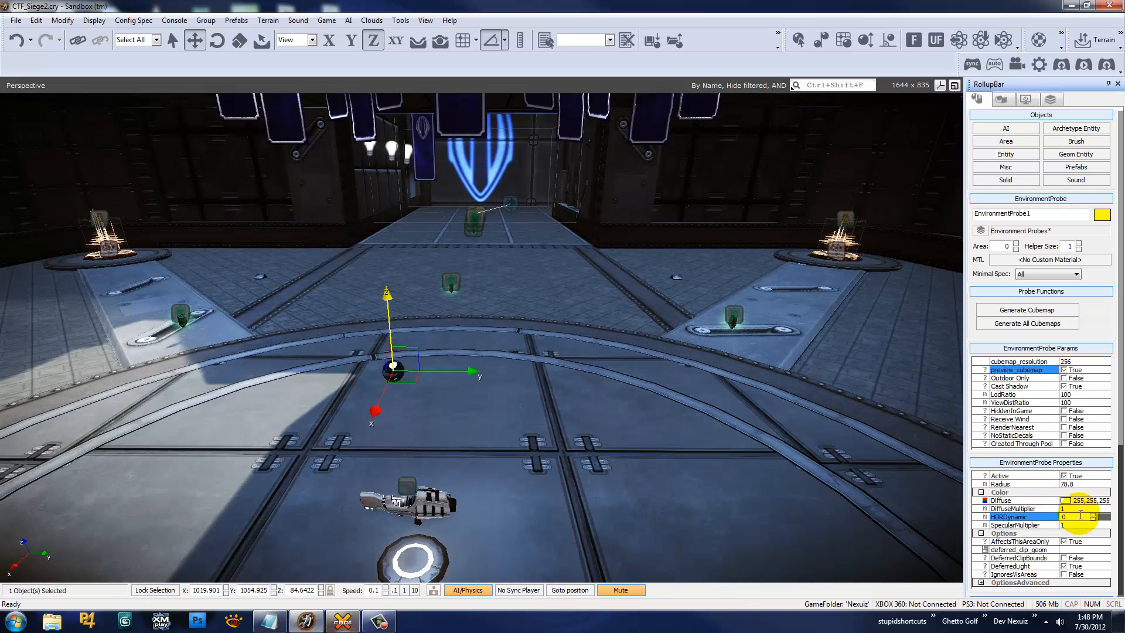
left_click(1068, 501)
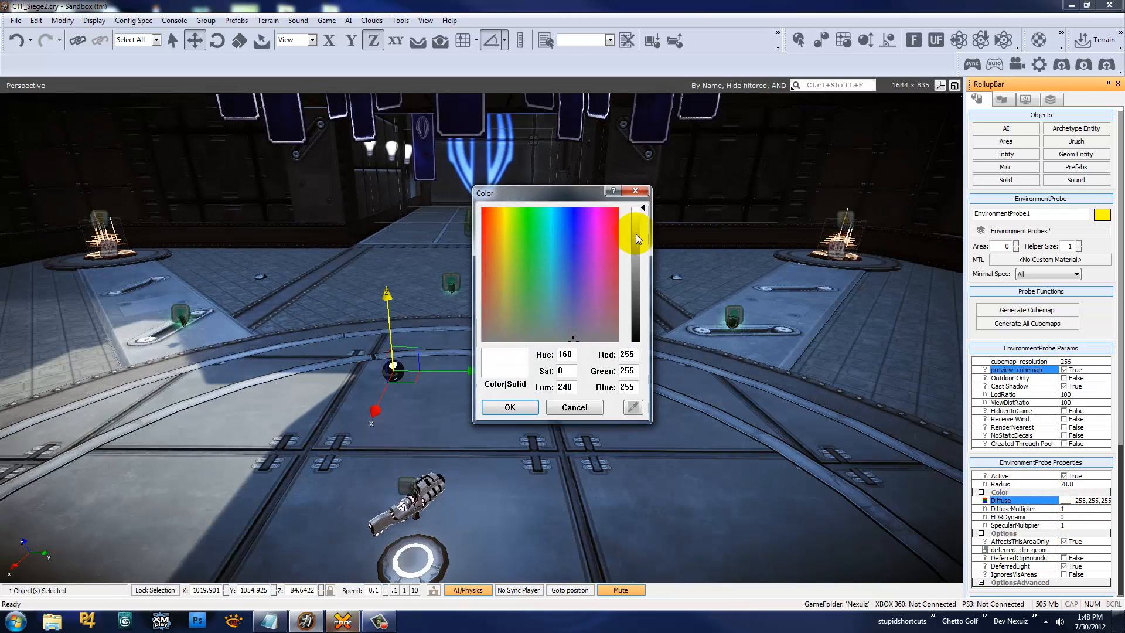
left_click(640, 234)
mouse_move(642, 236)
left_mouse_down()
mouse_move(642, 221)
mouse_move(645, 241)
left_mouse_up()
left_click(562, 388)
left_click(566, 412)
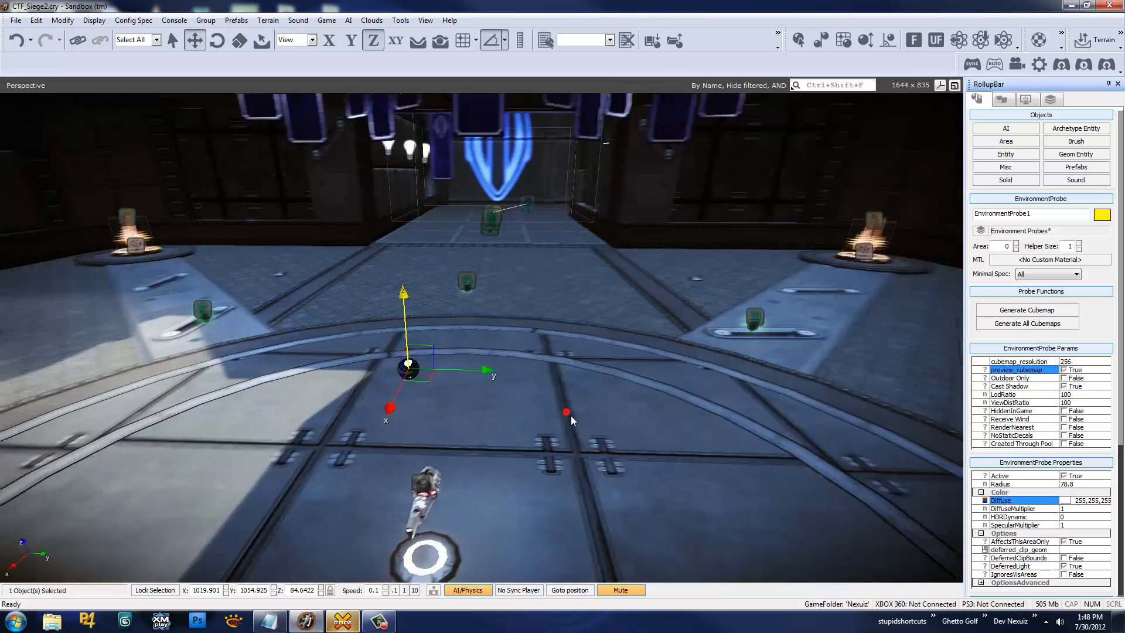
Examine the cubemap reflection on the probe sphere and the ambient lighting of the surrounding platform from several sides
right_click_drag(571, 416, 570, 416)
key("w")
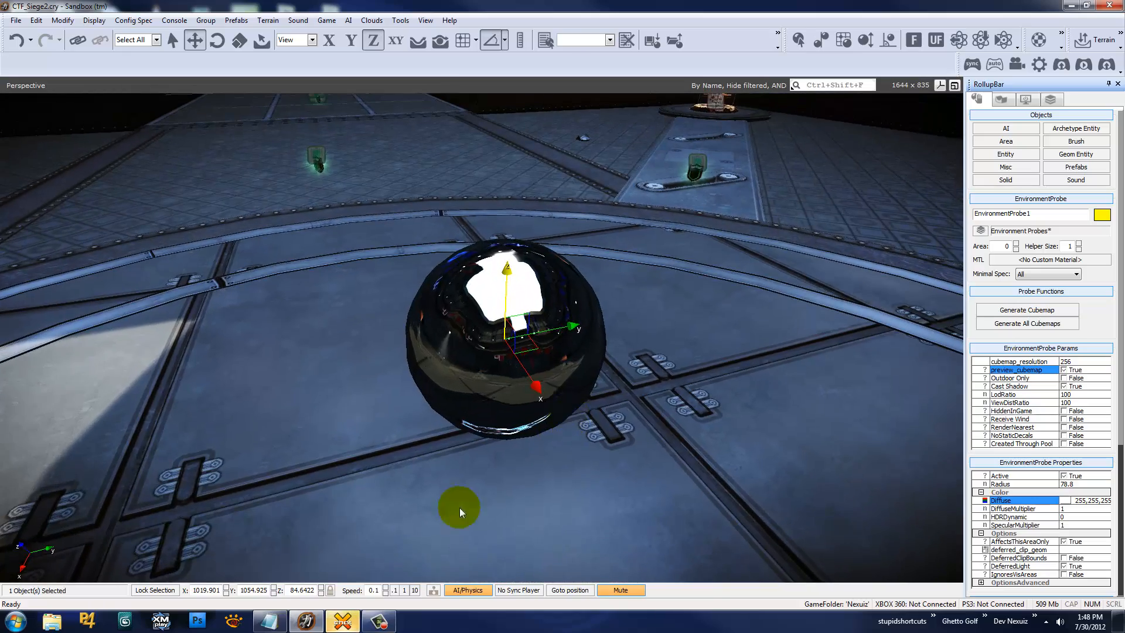
left_click(396, 592)
key("w")
mouse_move(418, 463)
right_mouse_down()
mouse_move(433, 454)
mouse_move(420, 462)
right_mouse_up()
key("w")
key("s")
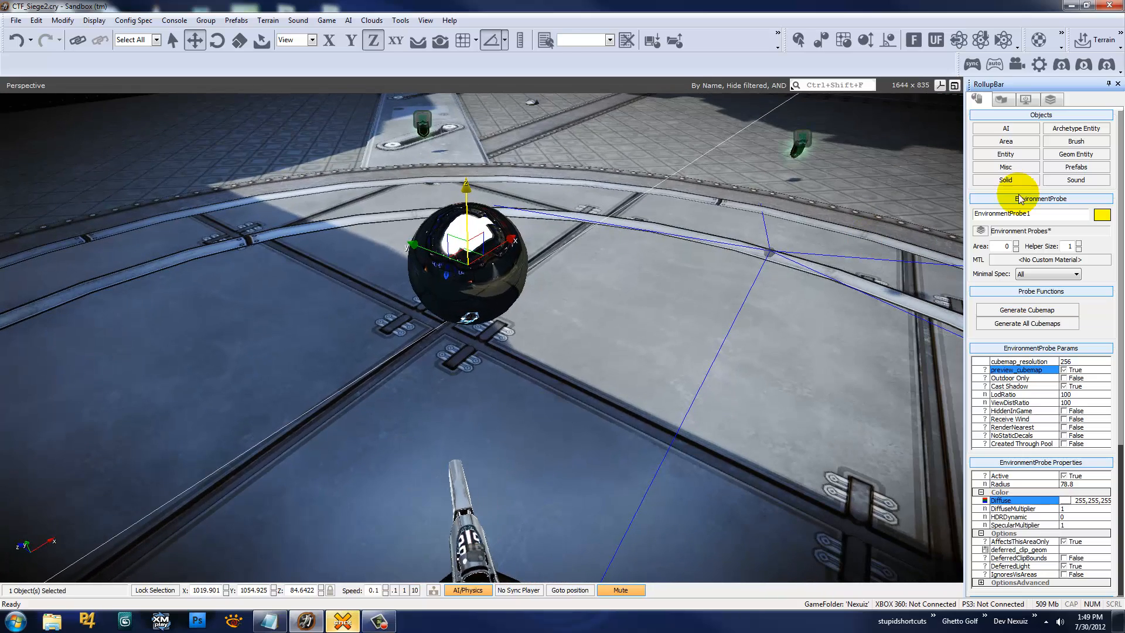
left_click(1050, 99)
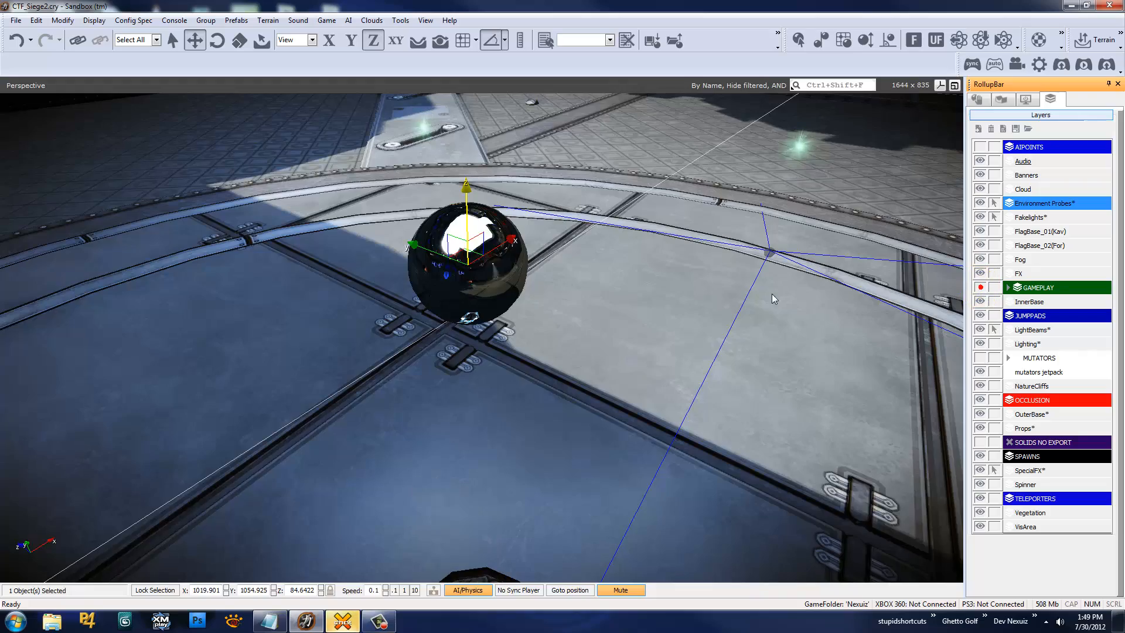
right_click_drag(522, 267, 644, 350)
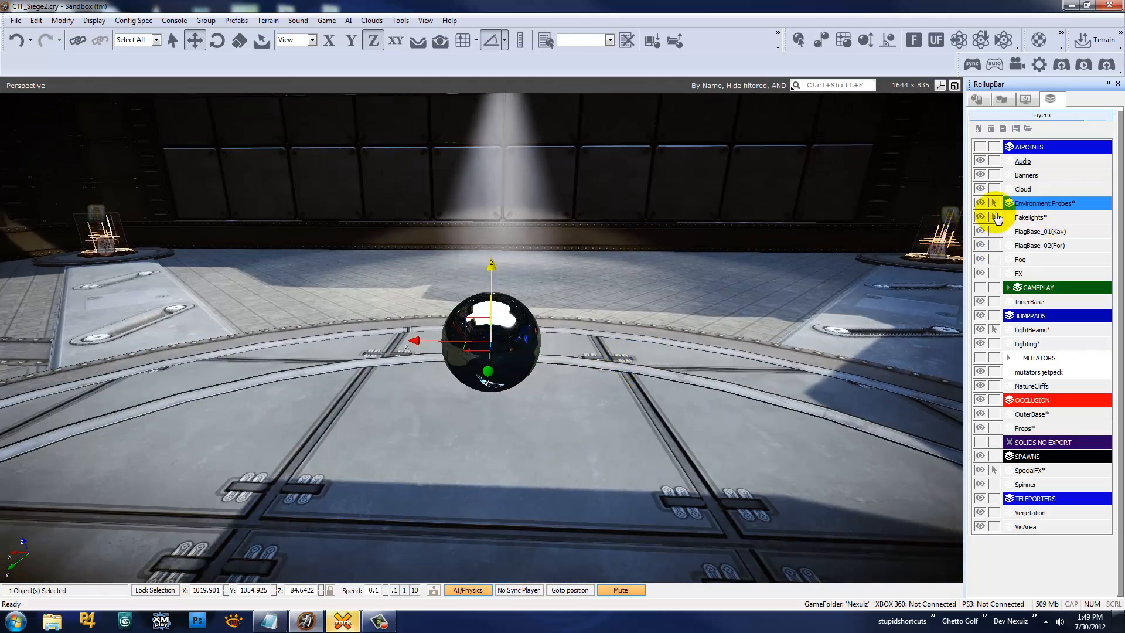
right_click_drag(773, 309, 782, 306)
Set the probe's Active property to False and check the platform's lighting without it
left_click(979, 101)
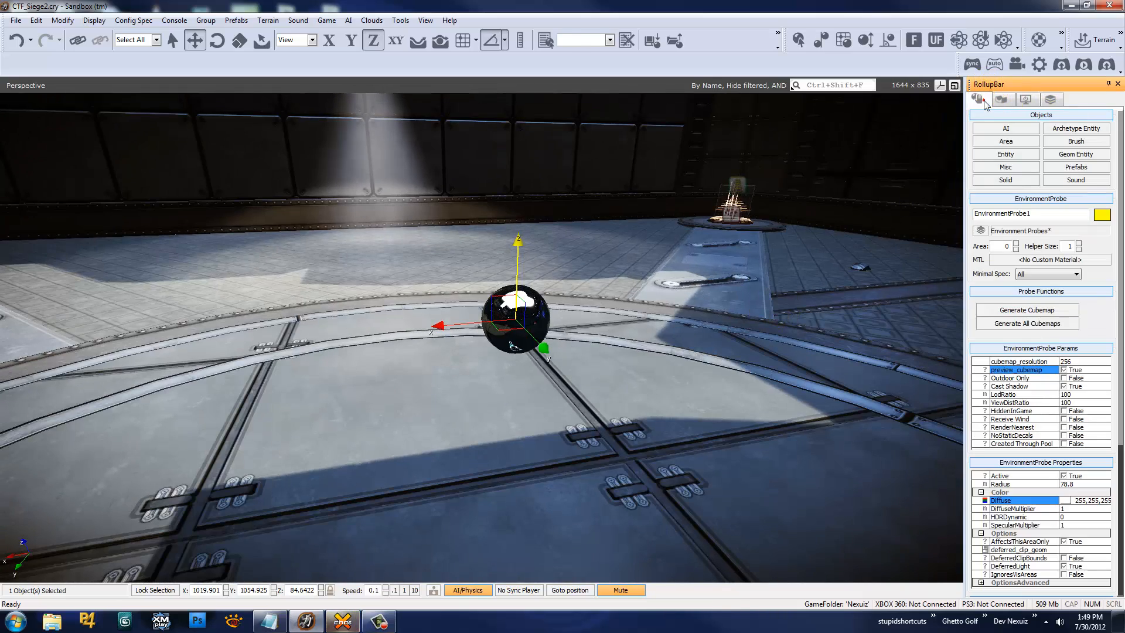
left_click(1064, 476)
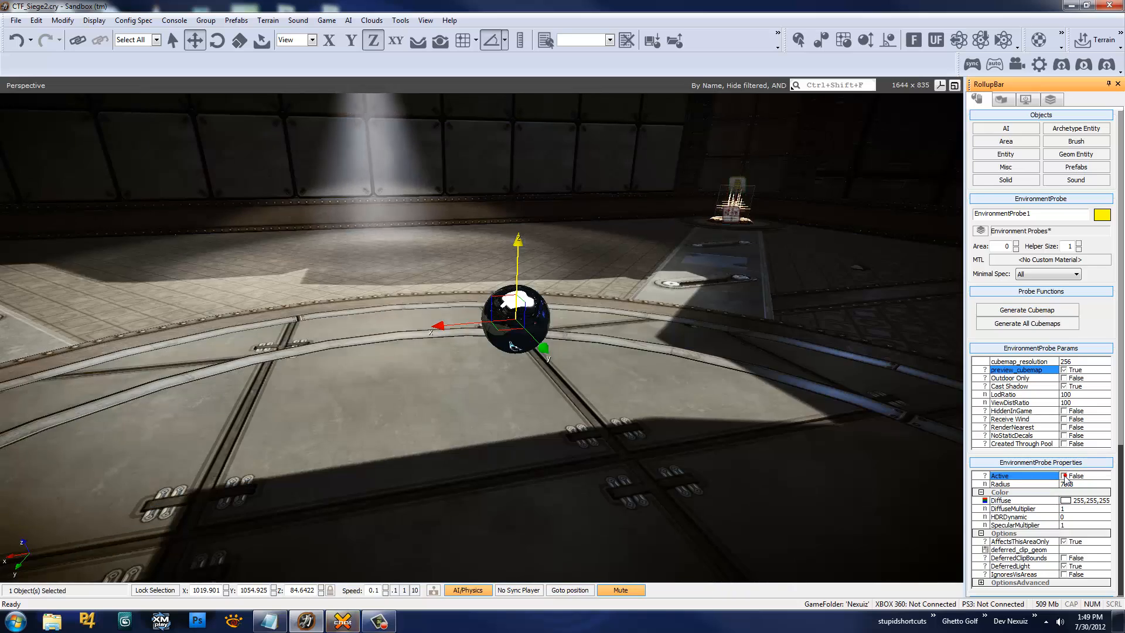
right_click_drag(680, 411, 682, 412)
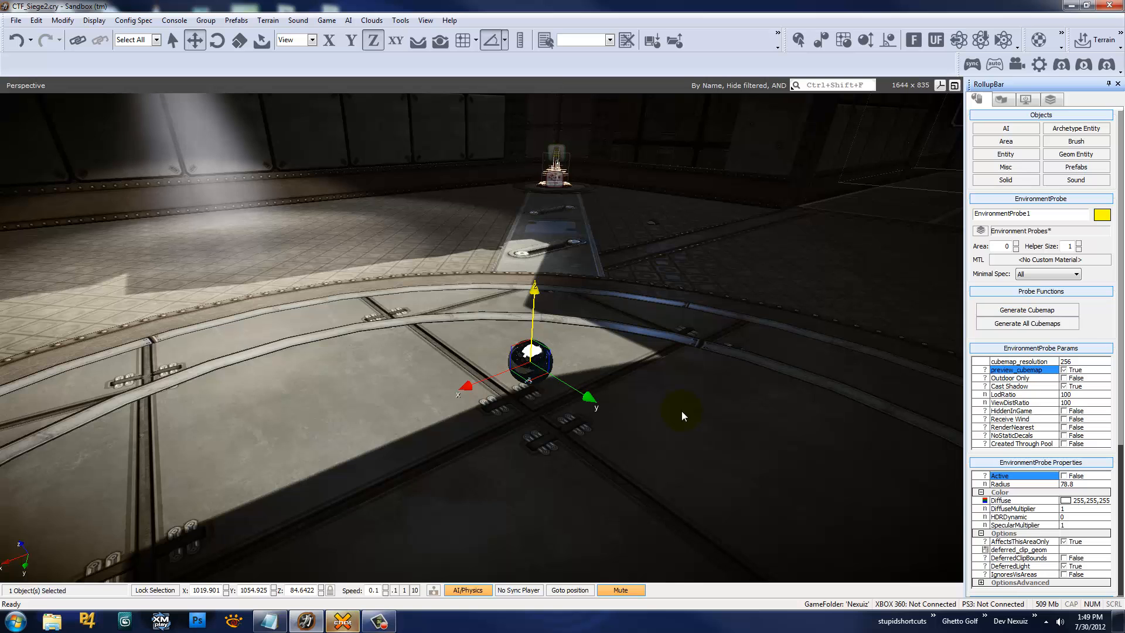
key("w")
right_click_drag(738, 334, 738, 333)
key("w")
key("s")
mouse_move(845, 258)
right_mouse_down()
mouse_move(855, 252)
mouse_move(845, 258)
right_mouse_up()
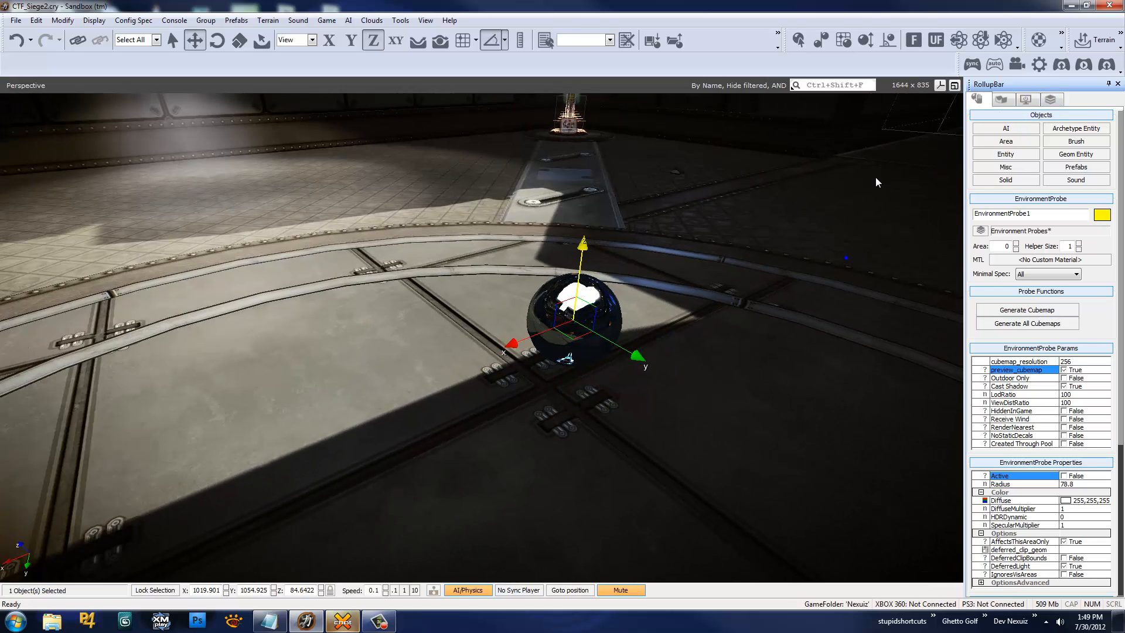
Hide the Environment Probes layer and generate the selected probe's cubemap again
left_click(1041, 103)
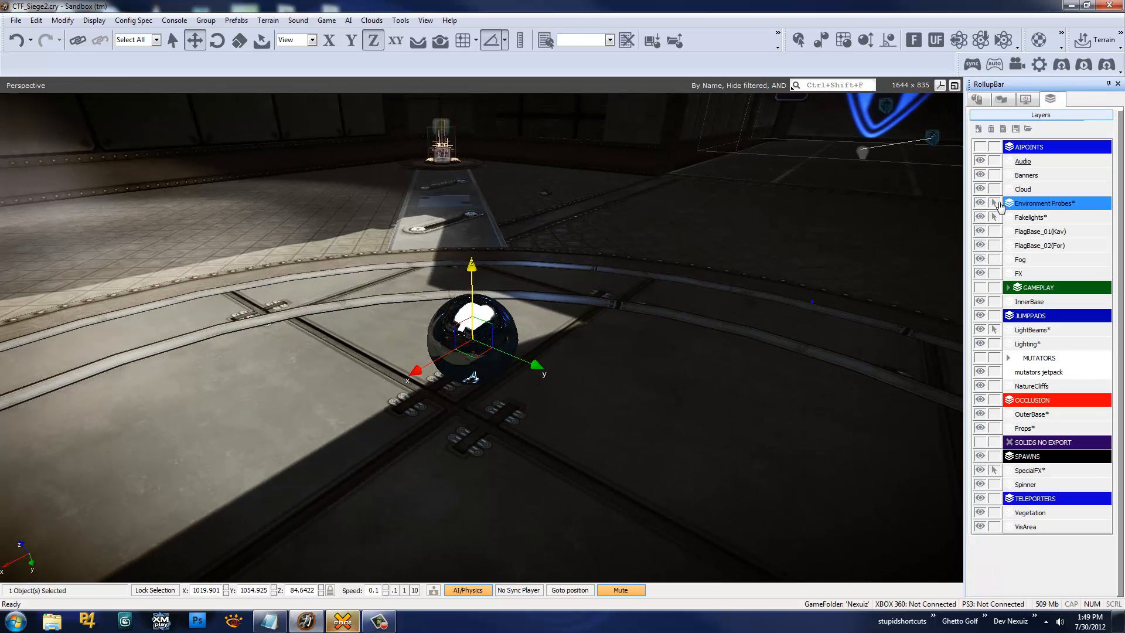
left_click(980, 204)
left_click(976, 100)
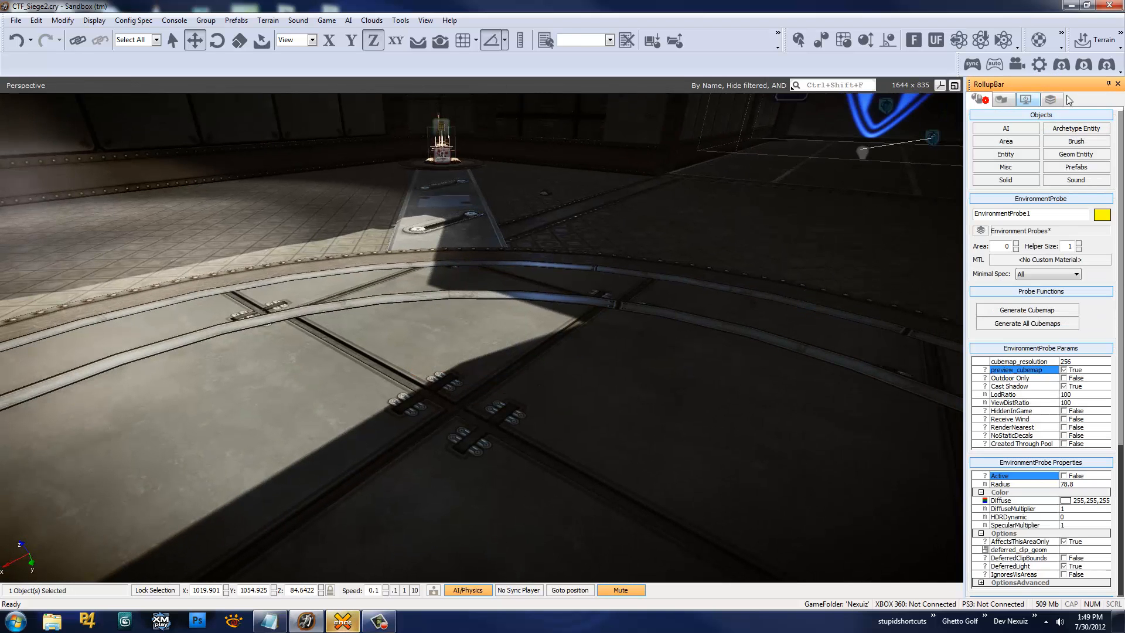
key("s")
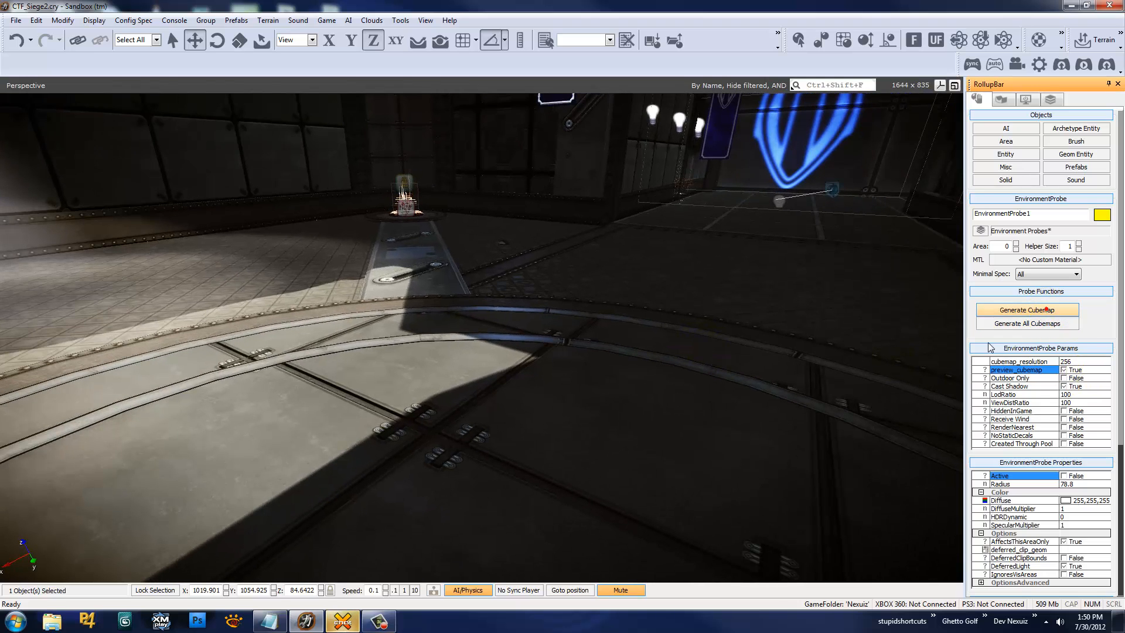
Unhide the Environment Probes layer and examine the regenerated reflection on the probe sphere
left_click(1058, 99)
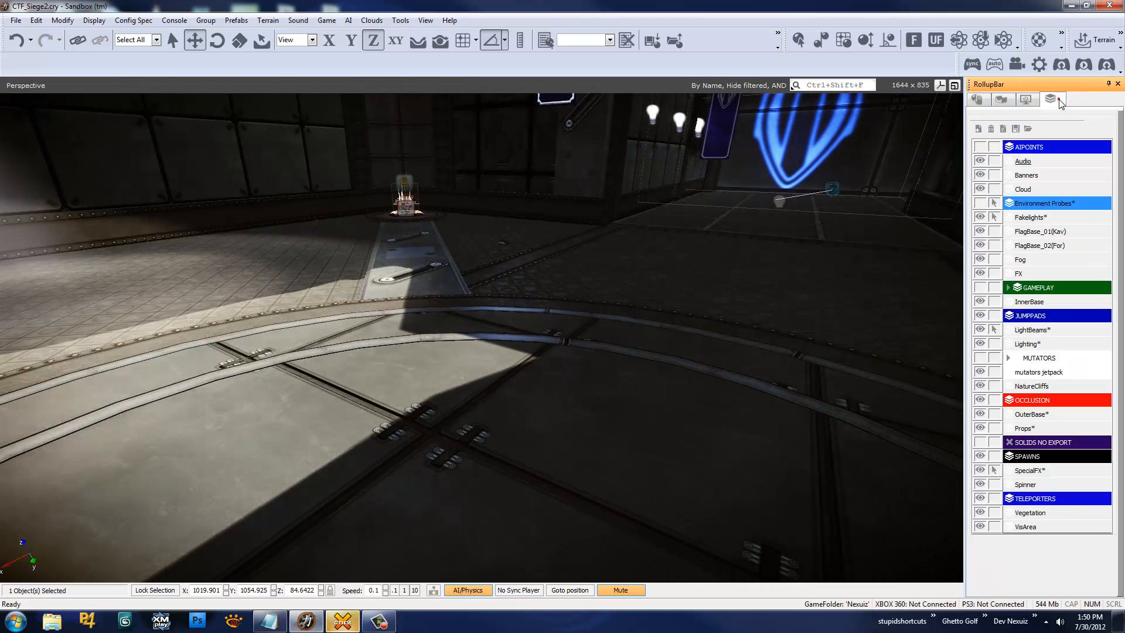
key("w")
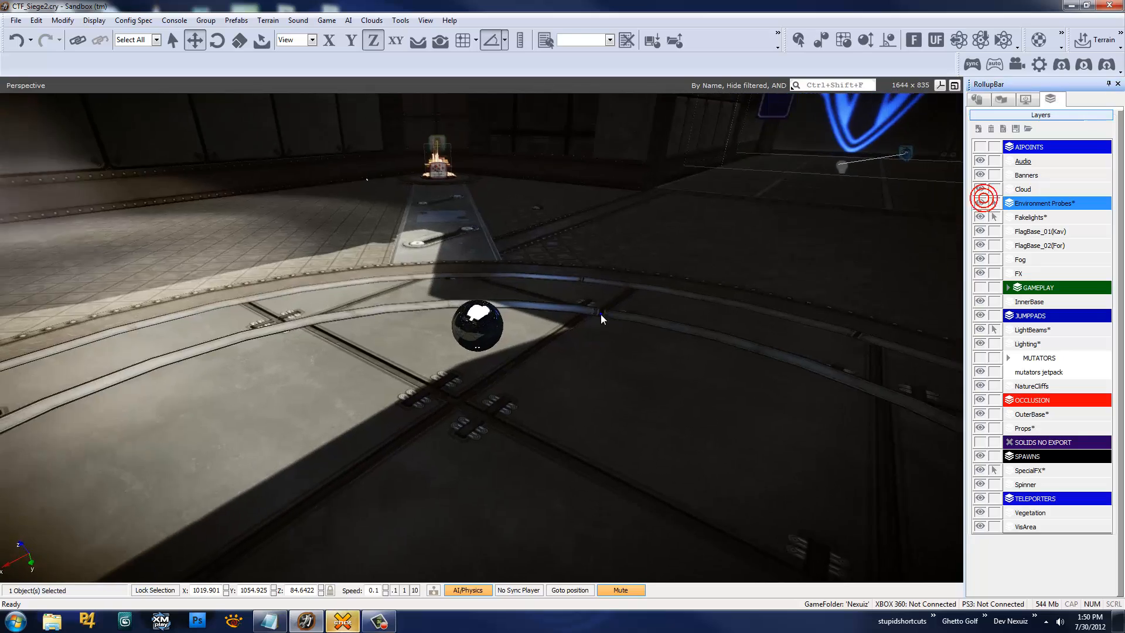
key("w")
right_click_drag(601, 313, 601, 316)
key("s")
key("w")
key("s")
key("s")
key("a")
key("w")
key("s")
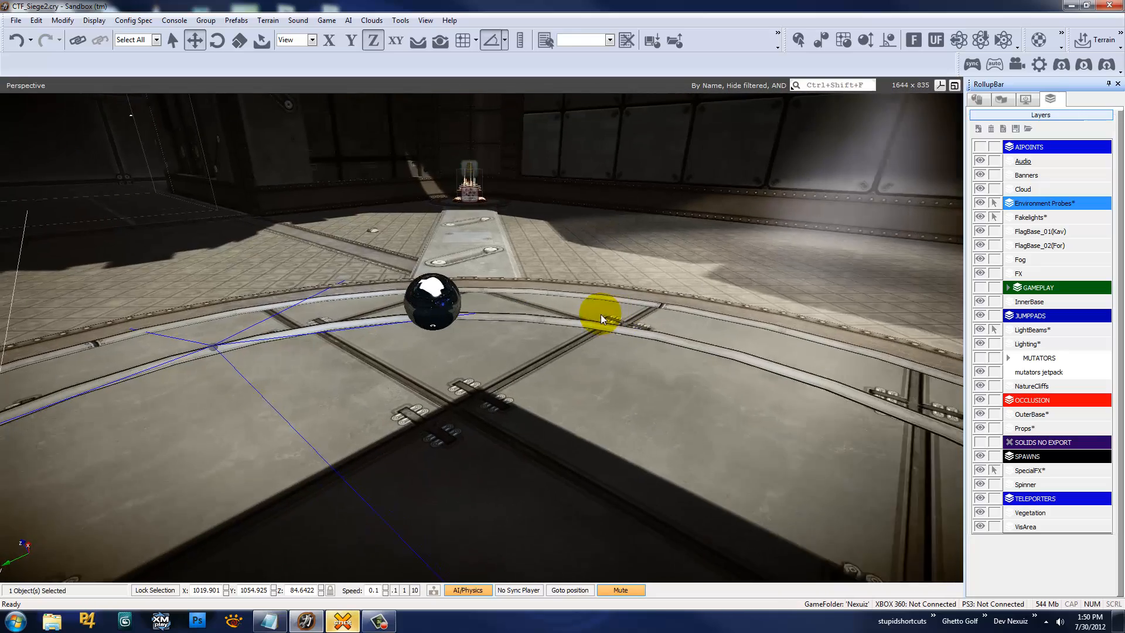
key("w")
Turn off Global illumination in the render settings and inspect the probe sphere's reflection up close
left_click(1026, 100)
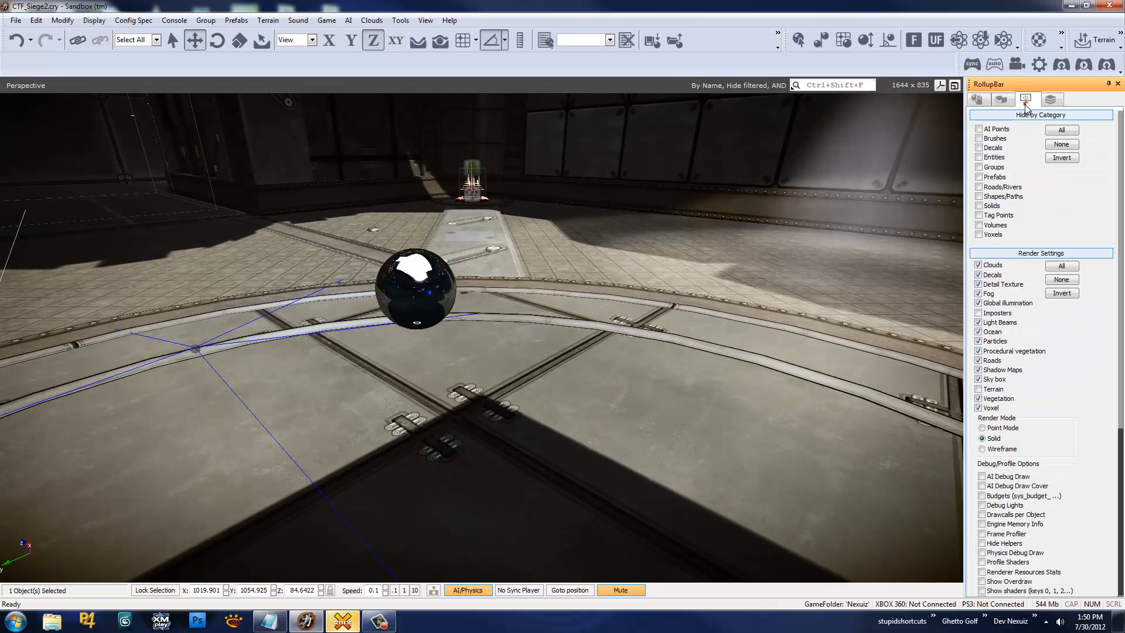
left_click(979, 302)
key("w")
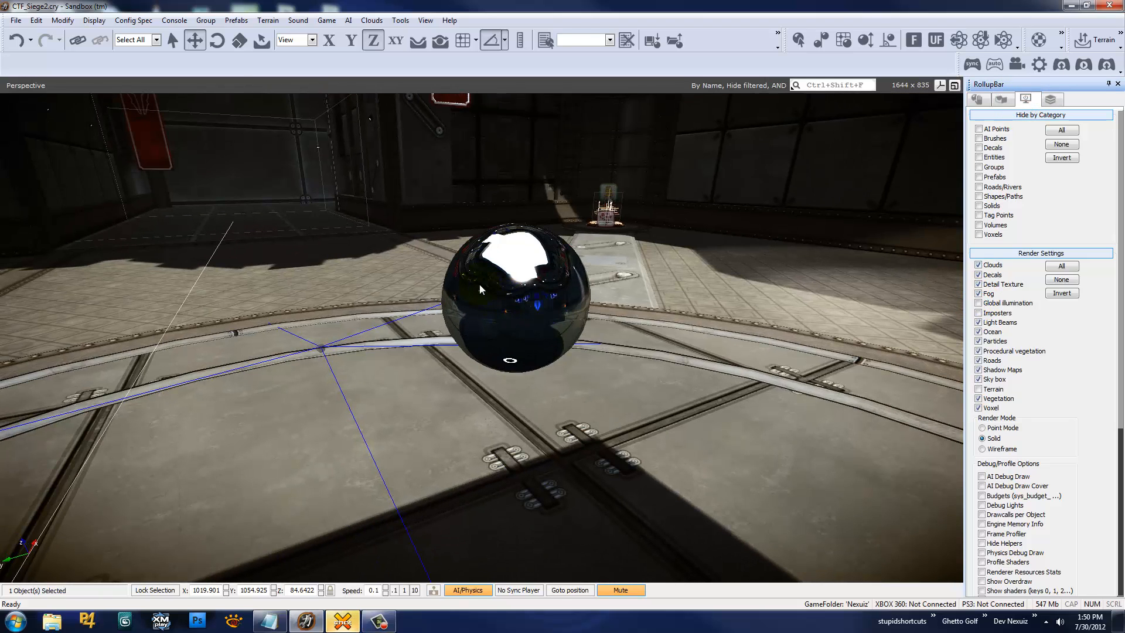
right_click_drag(480, 283, 474, 279)
key("w")
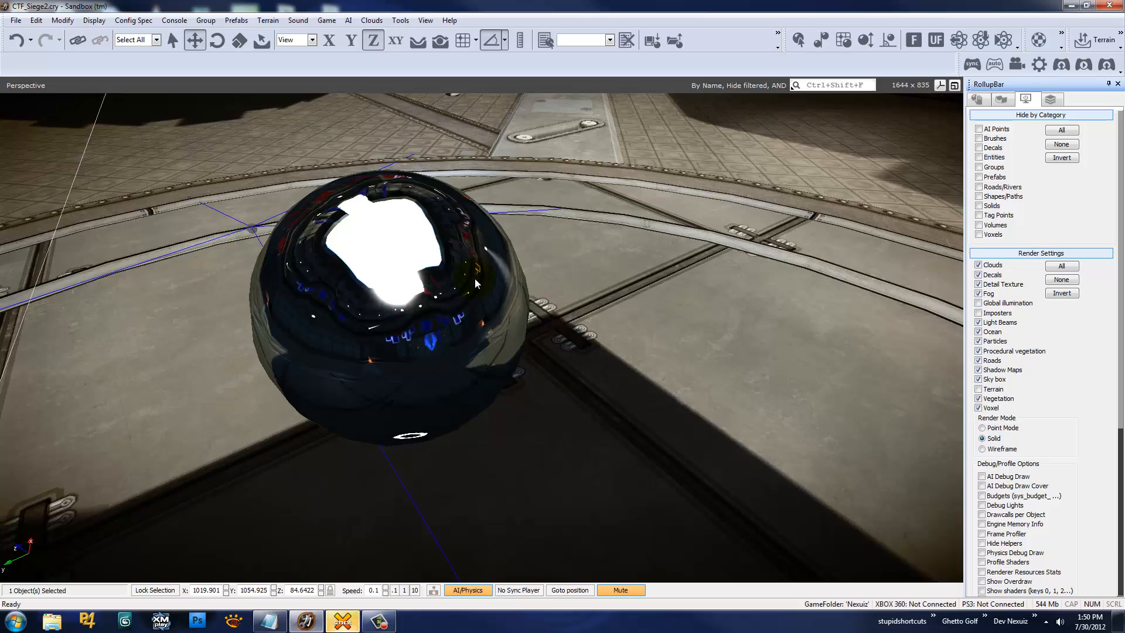
right_click_drag(737, 278, 678, 284)
key("s")
key("w")
key("w")
key("s")
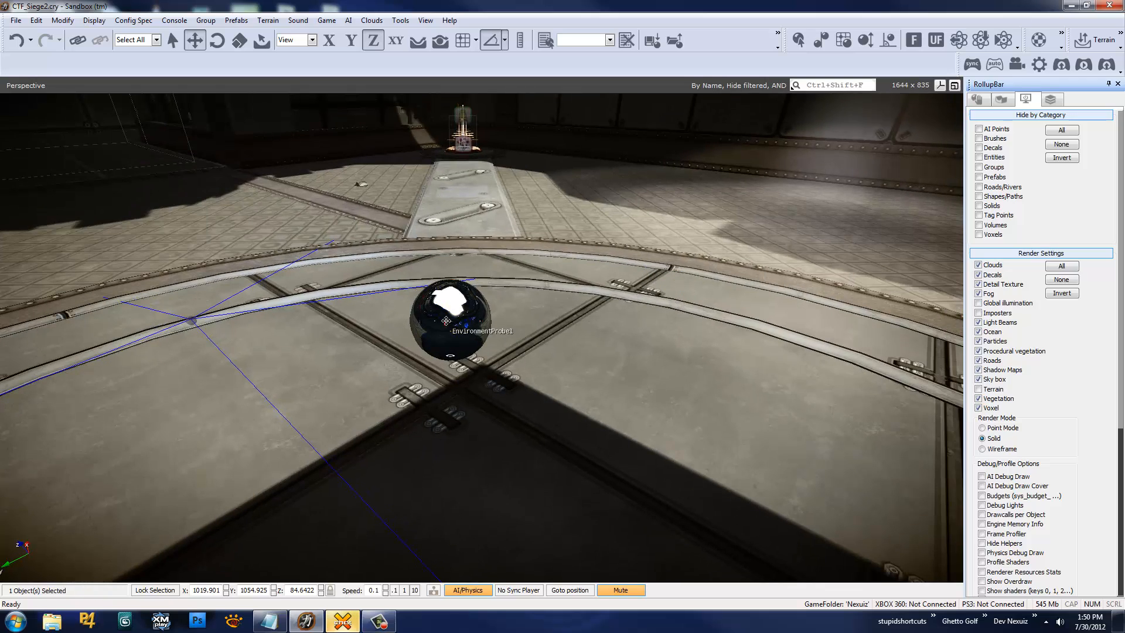
Turn off preview_cubemap for the environment probe
left_click(1055, 102)
right_click_drag(738, 246, 941, 244)
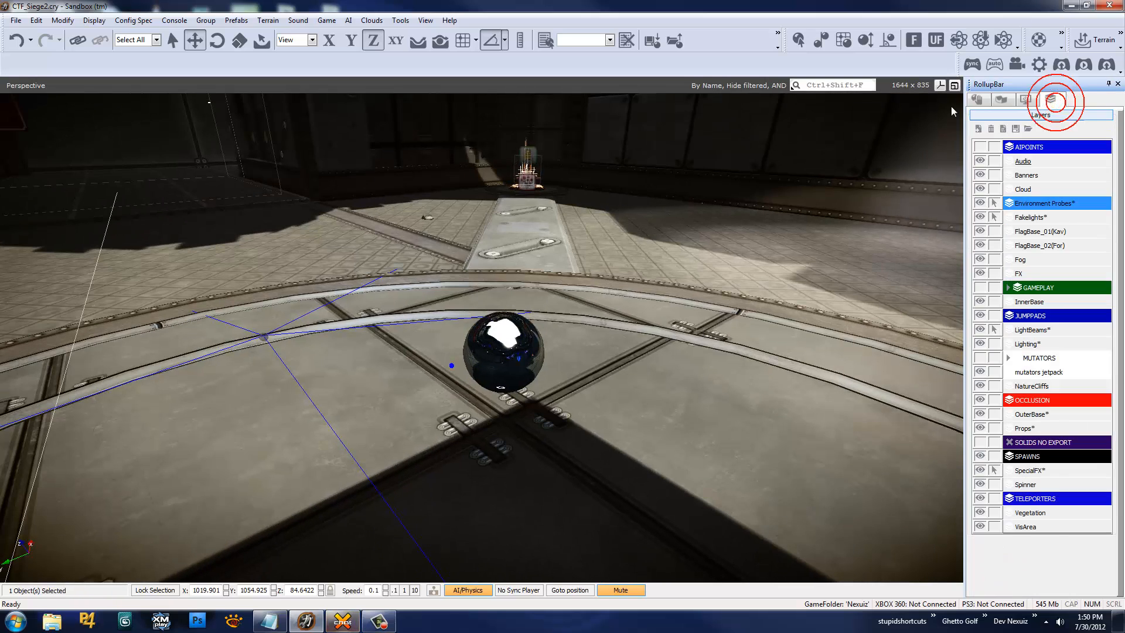
left_click(977, 94)
key("shift+space")
right_click_drag(455, 385, 604, 385)
key("shift+space")
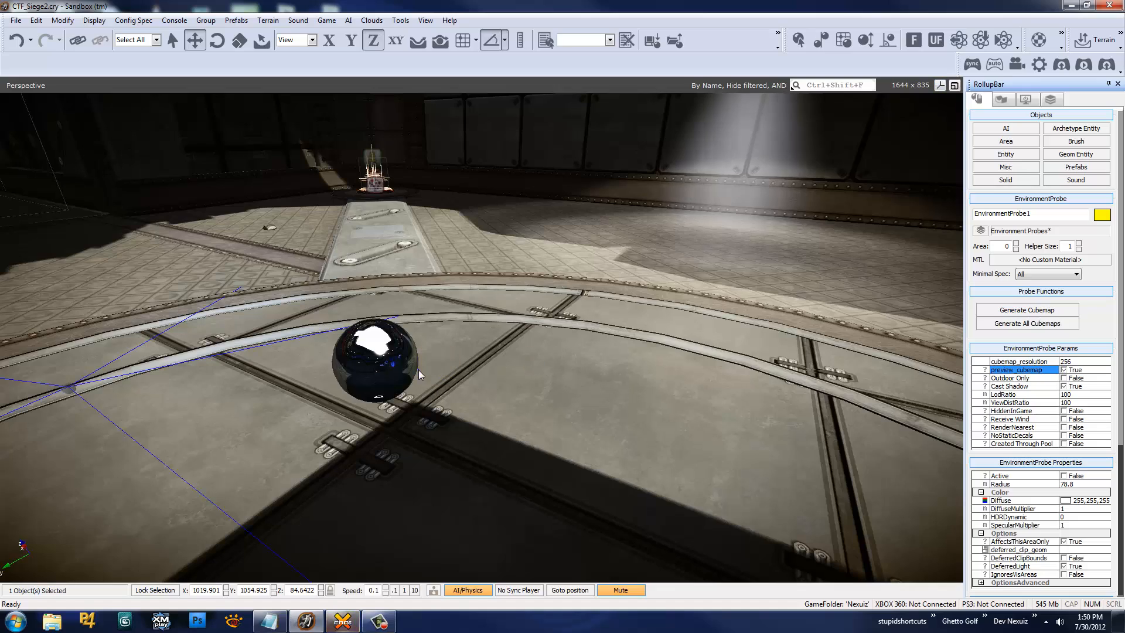
right_click_drag(418, 370, 393, 351)
left_click(1063, 369)
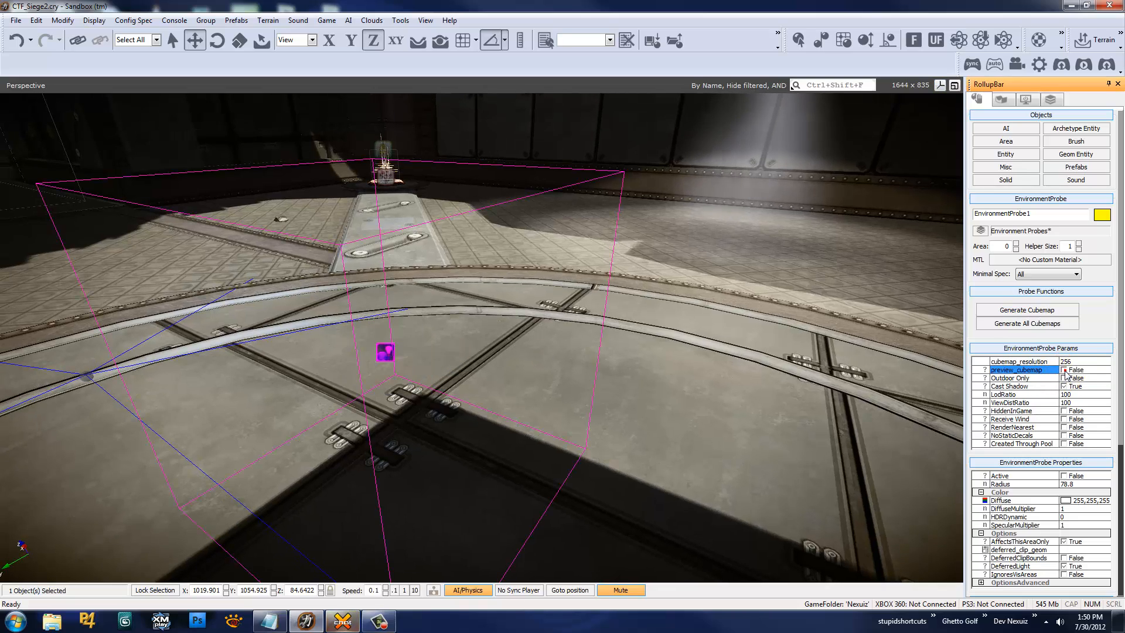
Duplicate the environment probe and place the copy near the rim of the circular platform
right_click_drag(621, 351, 647, 341)
left_click(647, 341)
left_click(626, 337)
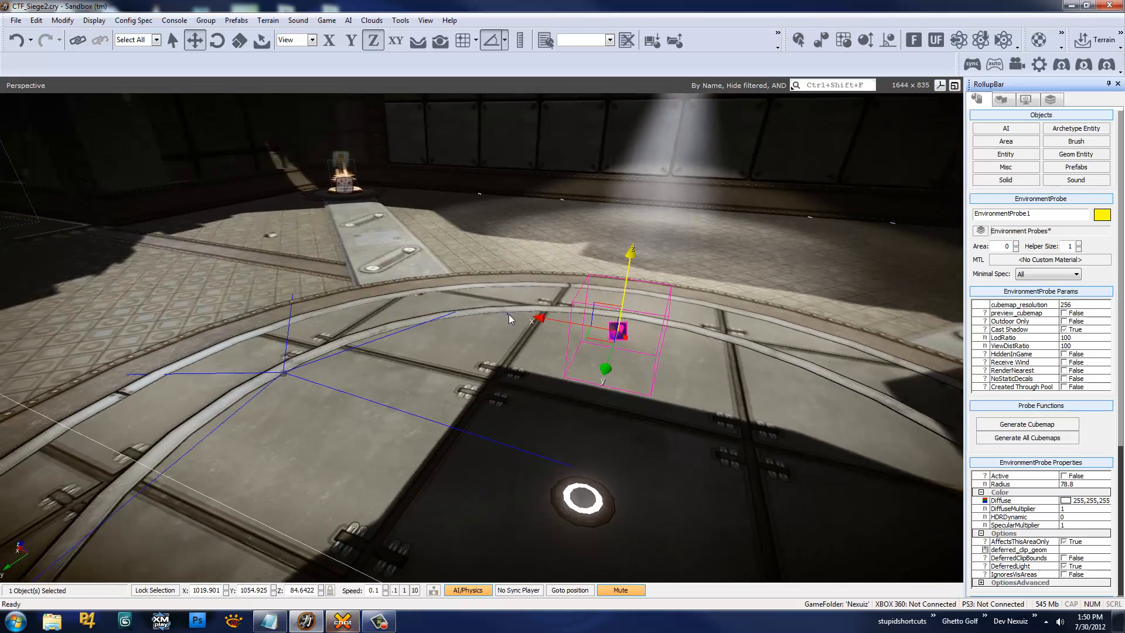
key("ctrl+c")
left_click(332, 286)
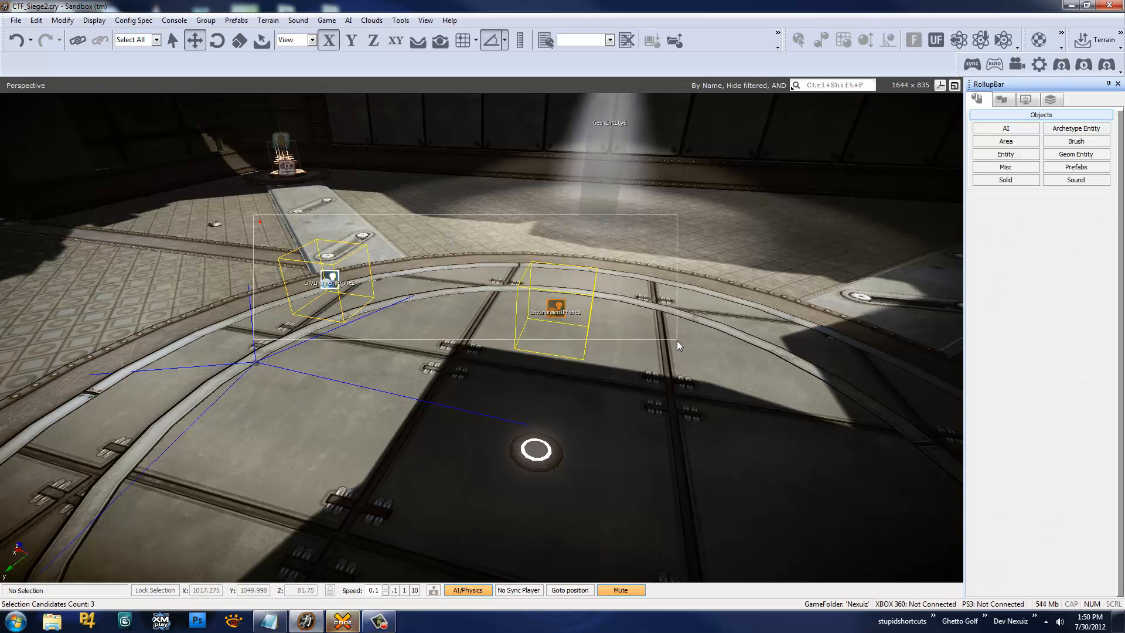
Delete the duplicated environment probe near the platform's rim
scroll(665, 368, "down", 2)
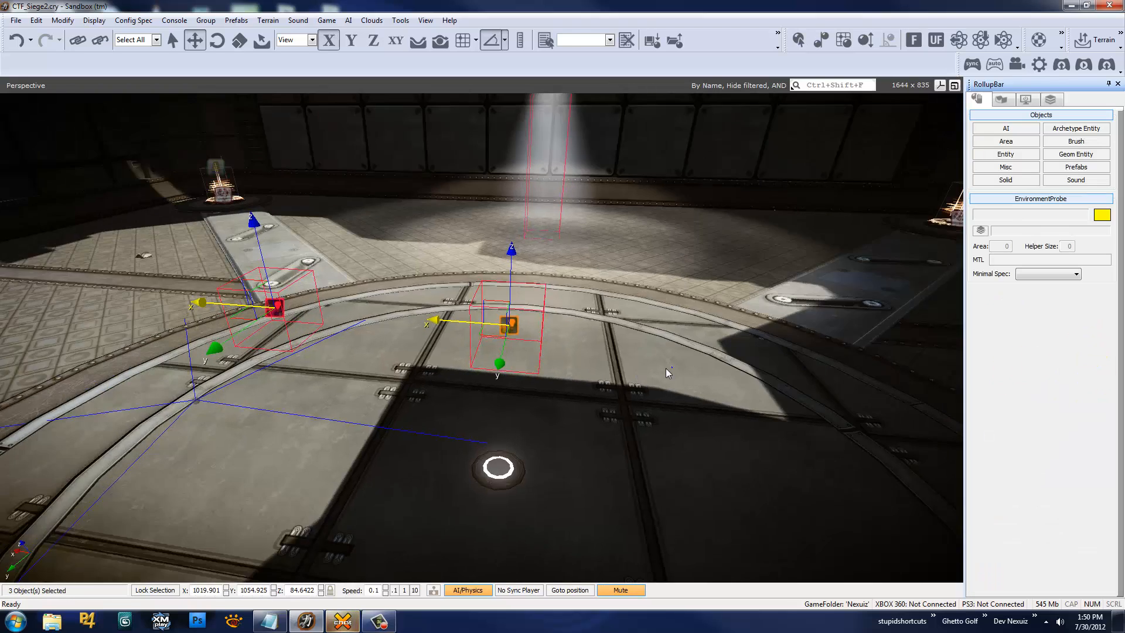
left_click(339, 331)
key("Delete")
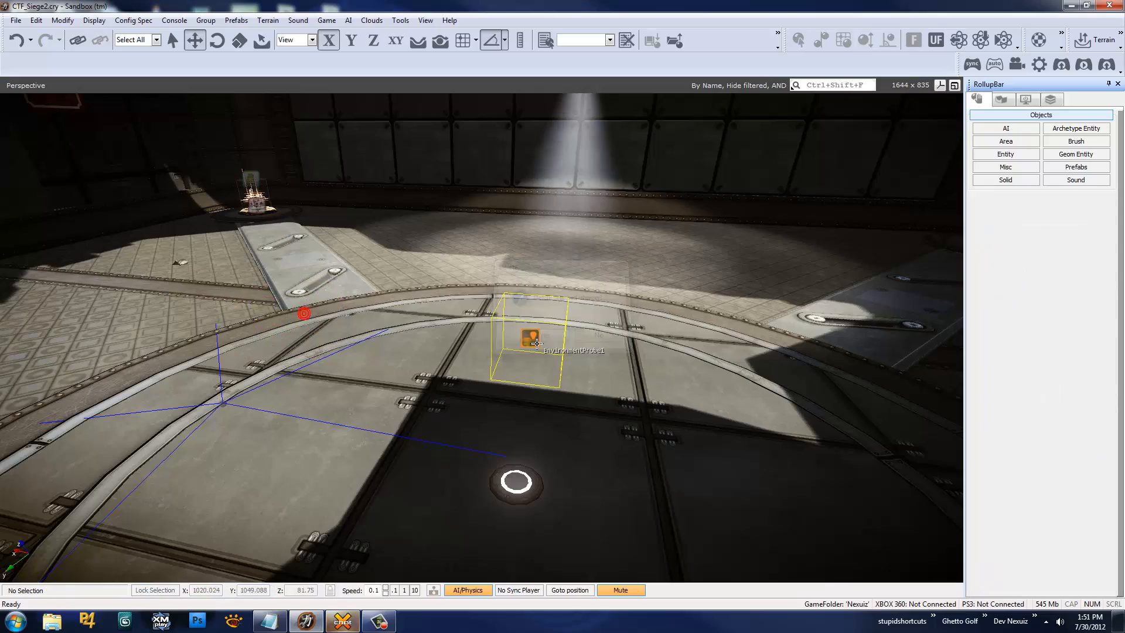
Select the original environment probe and run Generate All Cubemaps
left_click(529, 338)
right_click_drag(465, 405, 465, 403)
key("d")
key("a")
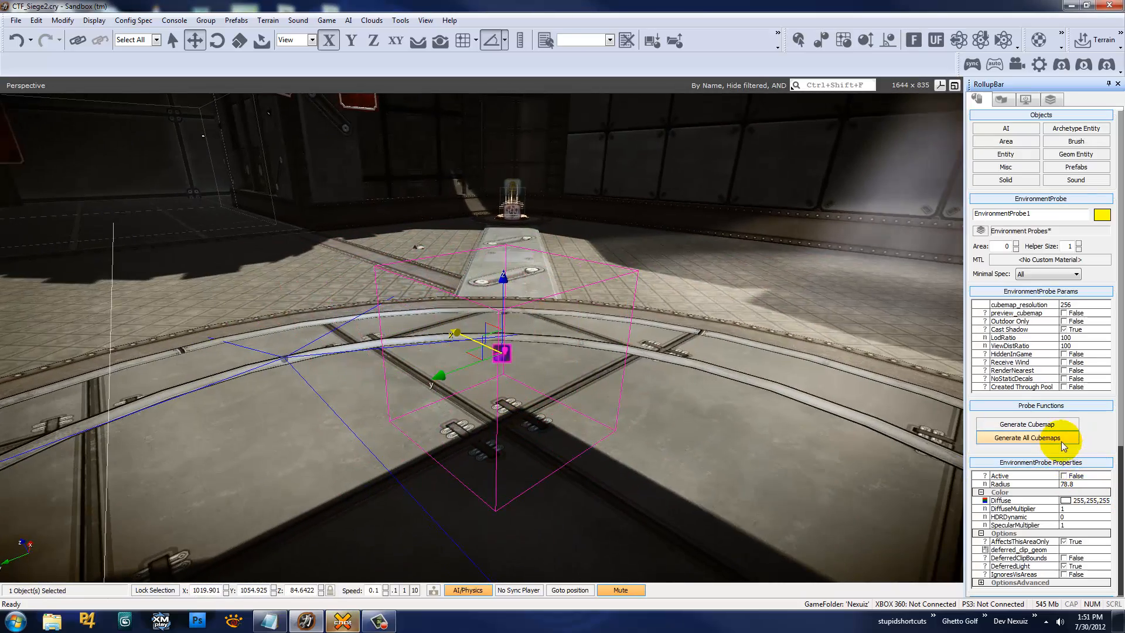
left_click(1064, 441)
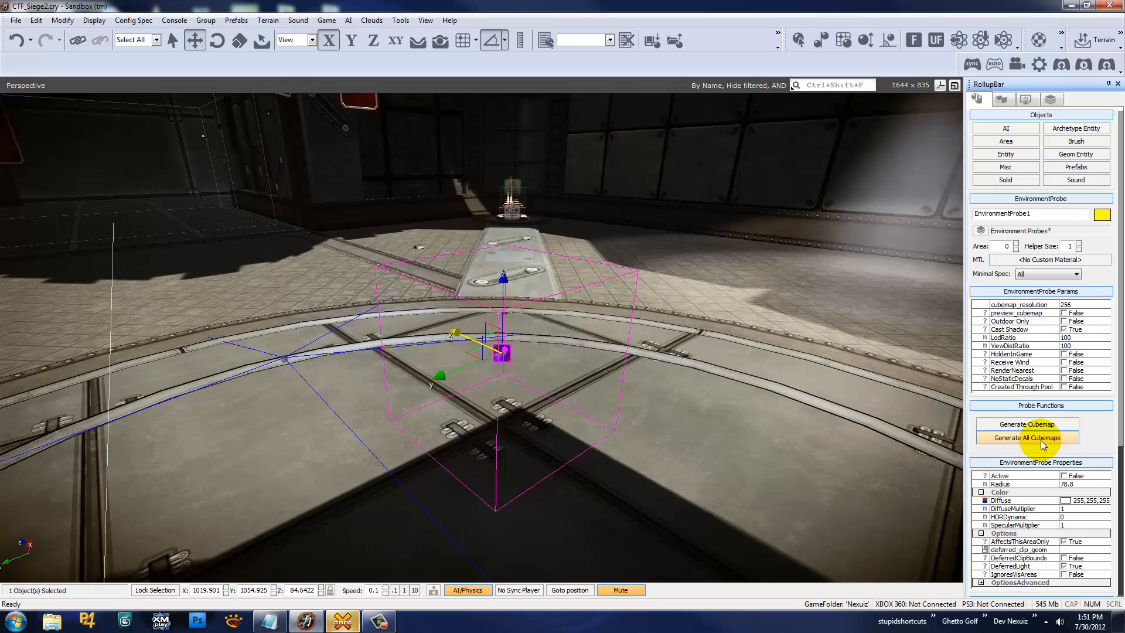
Move the environment probe across the platform to about X 1016.97, Y 1054.75
right_click_drag(600, 315, 595, 315)
key("s")
right_click_drag(586, 385, 580, 384)
left_click(340, 321)
left_click_drag(407, 338, 558, 352)
right_click_drag(559, 353, 559, 353)
right_click_drag(559, 352, 524, 323)
Duplicate the environment probe and place the copy beside it at about X 1014.6
key("F1")
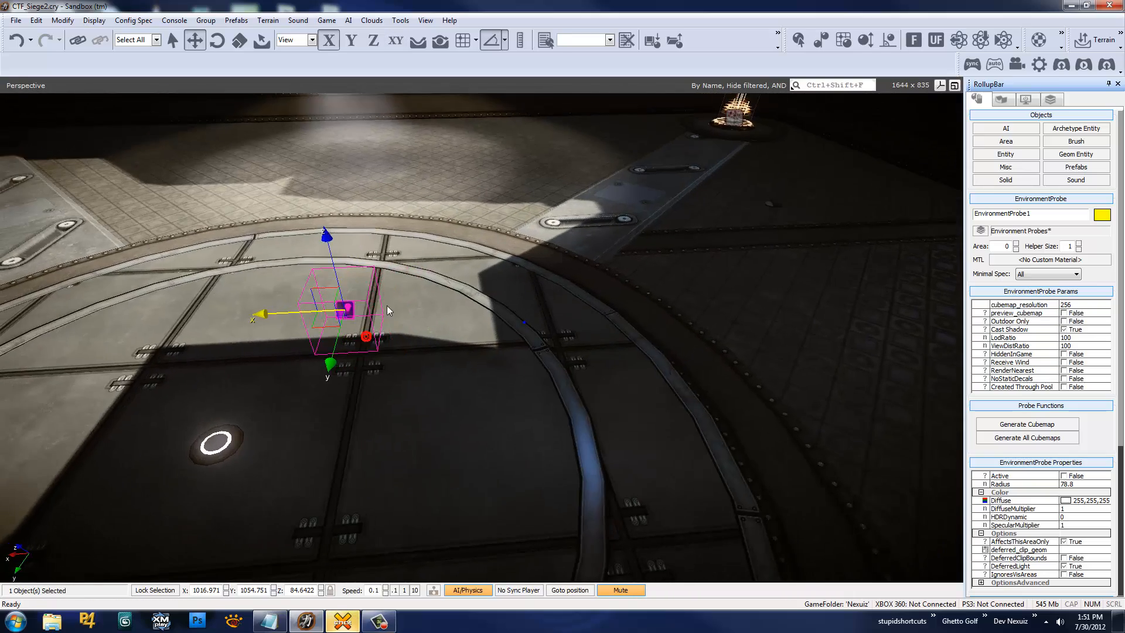
key("ctrl+c")
left_click(488, 323)
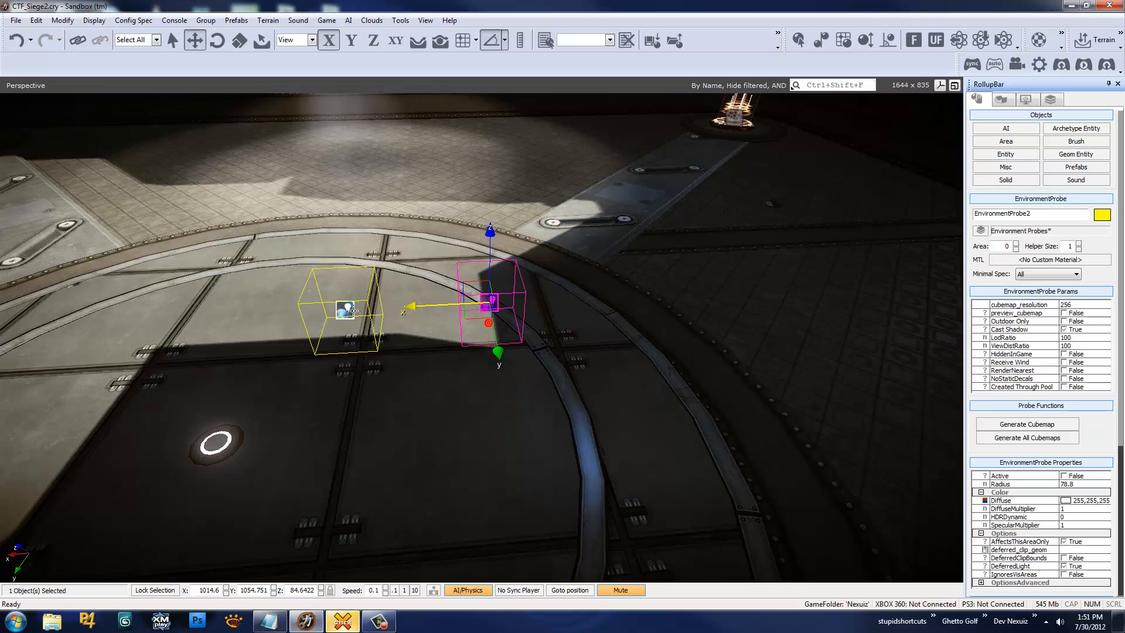
Expand the original environment probe's OptionsAdvanced properties and copy its deferred_cubemap texture path
left_click(351, 310)
scroll(1094, 431, "down", 5)
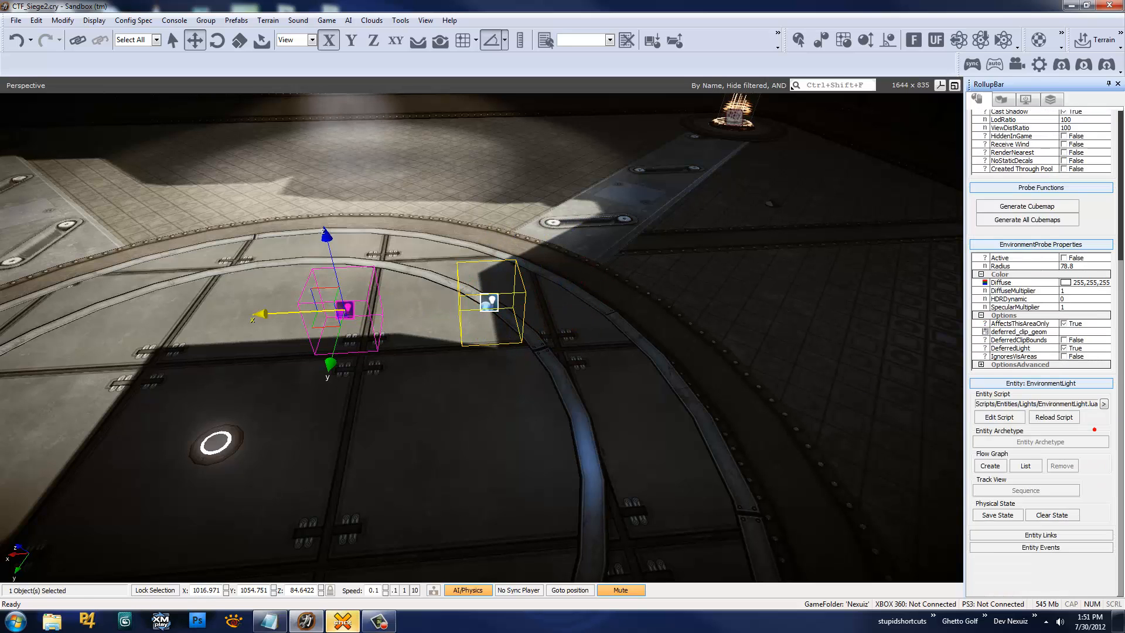
right_click_drag(739, 343, 740, 344)
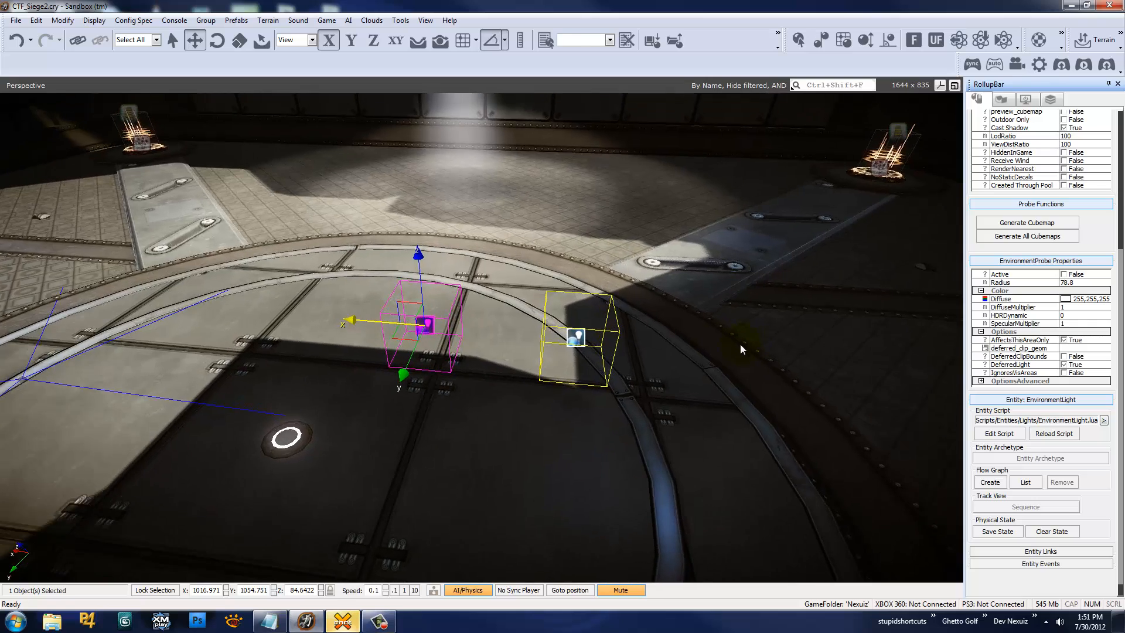
key("w")
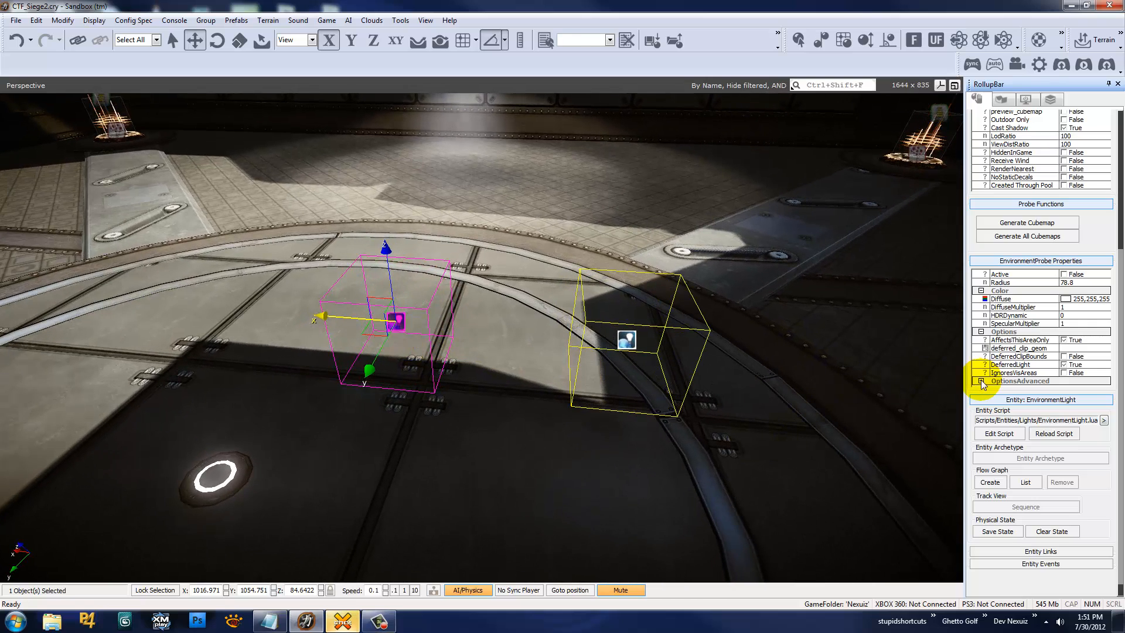
left_click(982, 381)
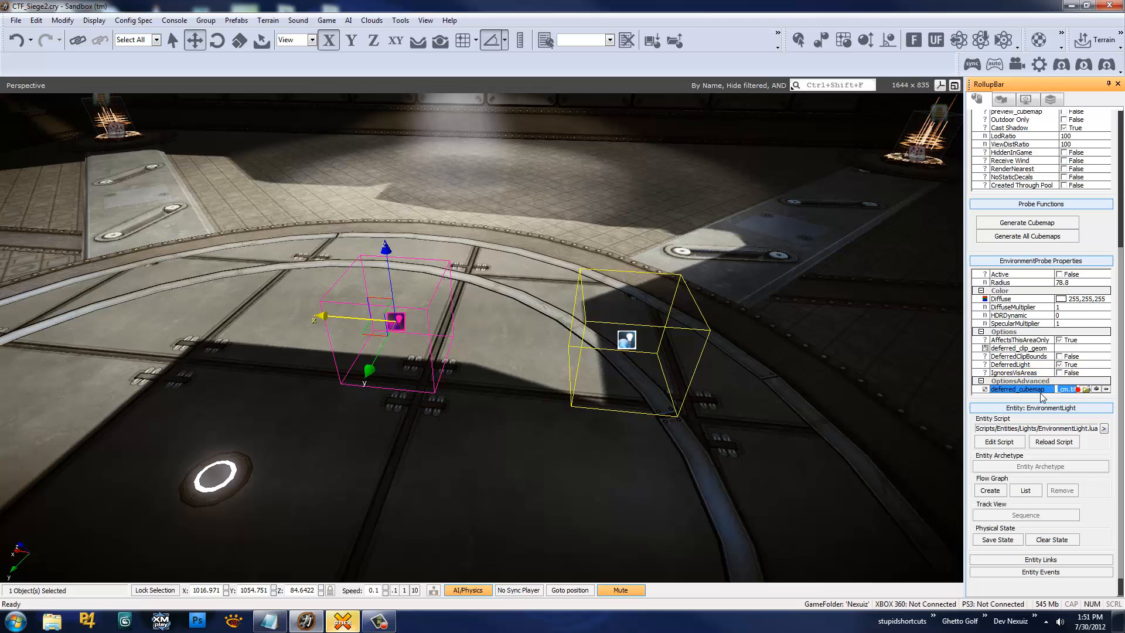
right_click(1069, 388)
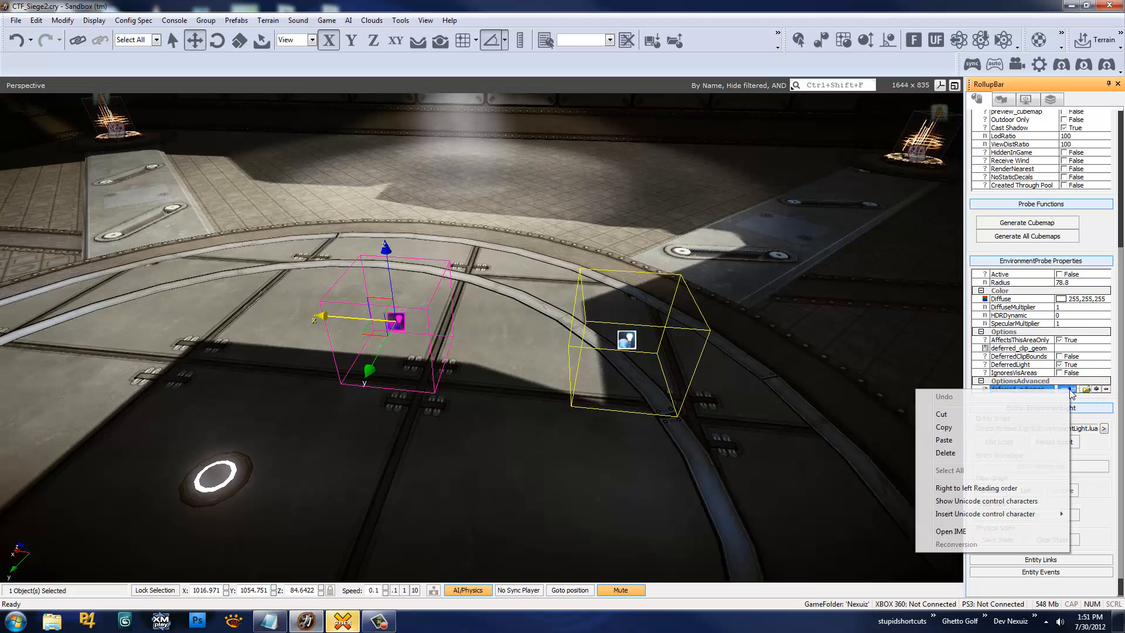
left_click(1007, 433)
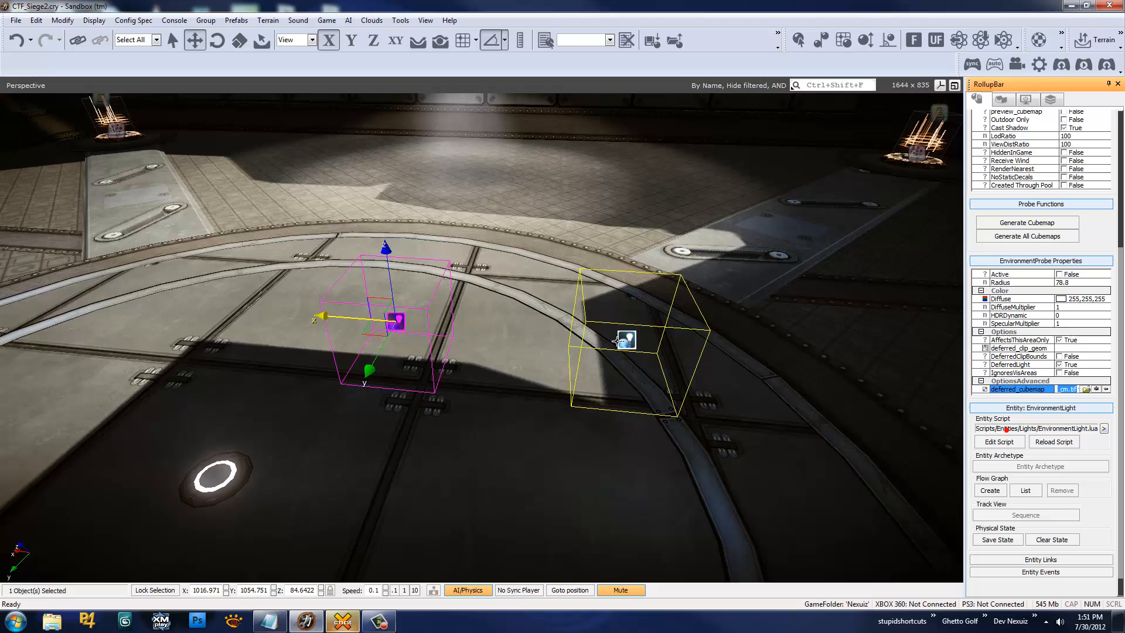
left_click(1067, 388)
Paste the copied cubemap path into the deferred_cubemap property of the duplicated environment probe
left_click(665, 335)
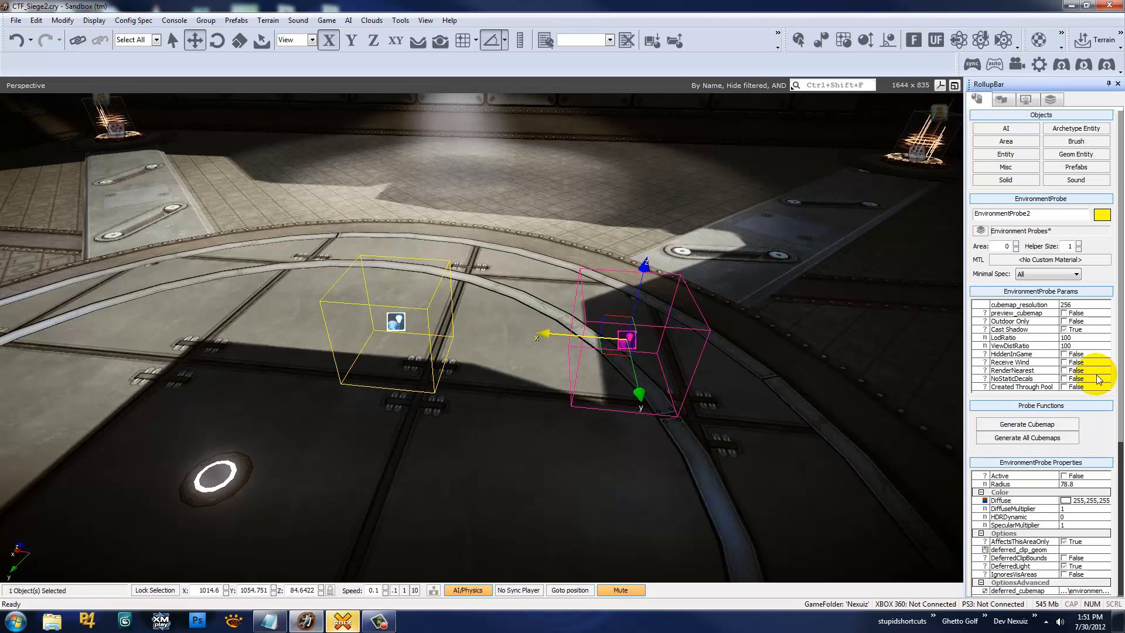
scroll(1079, 263, "down", 5)
left_click(1076, 406)
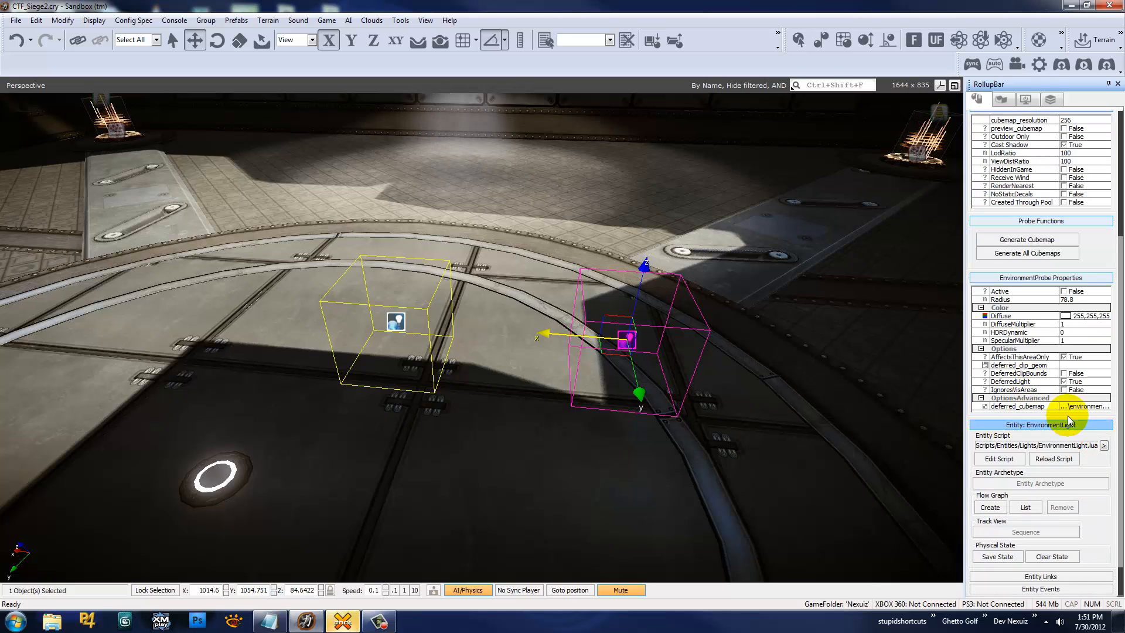
left_click(1074, 405)
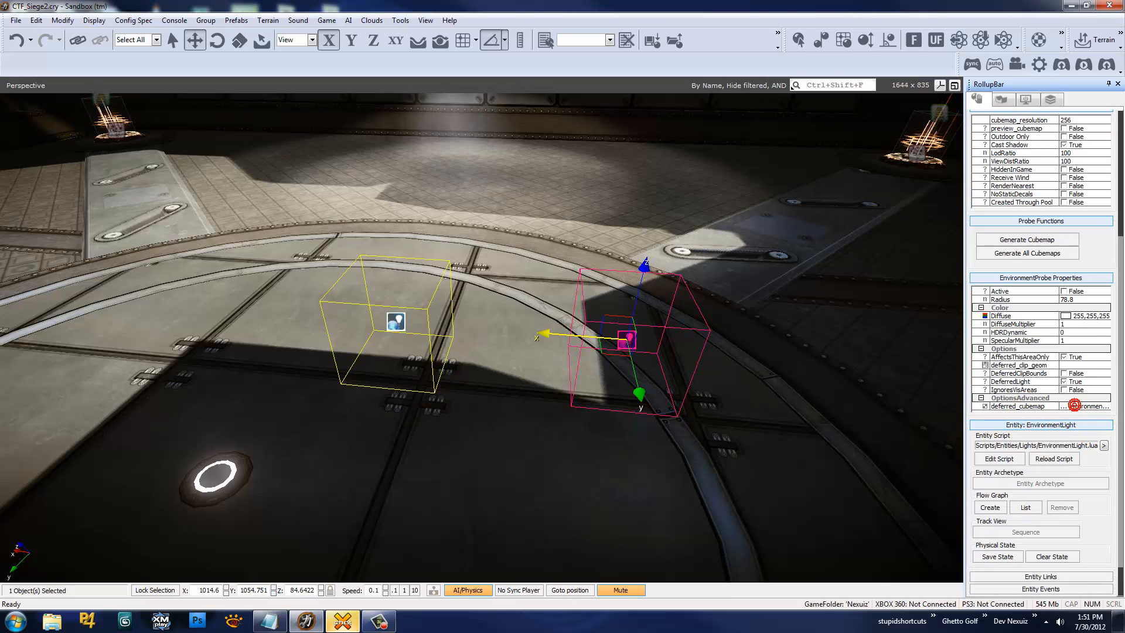
left_click(1080, 405)
right_click(1070, 406)
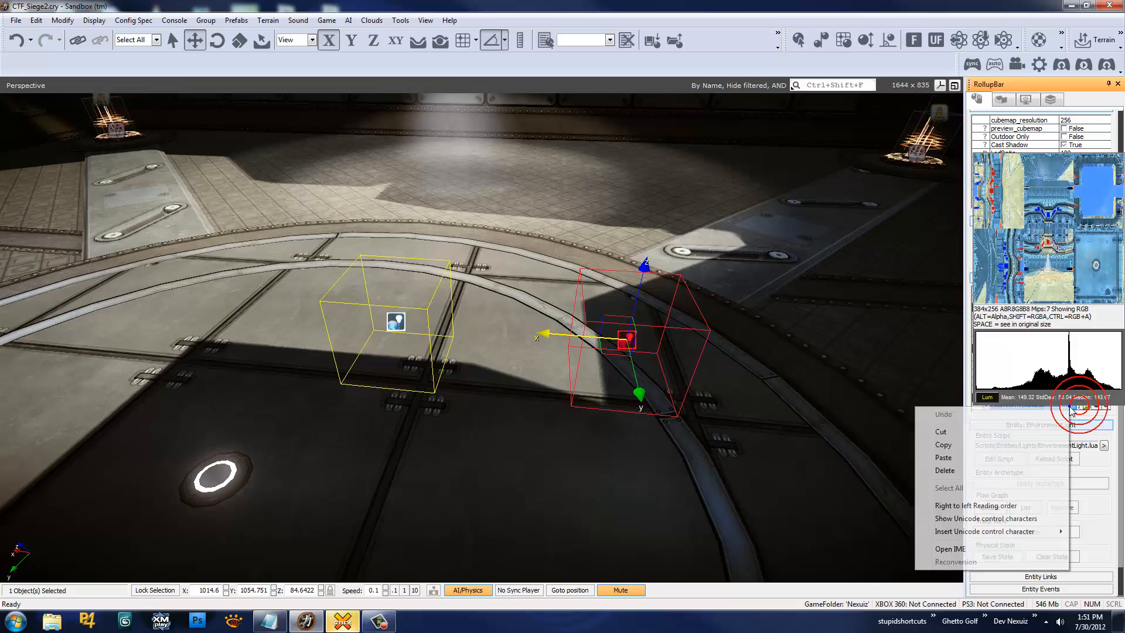
left_click(993, 459)
Shift the duplicated environment probe along X to about 1012.72 and delete it
right_click_drag(764, 422, 743, 418)
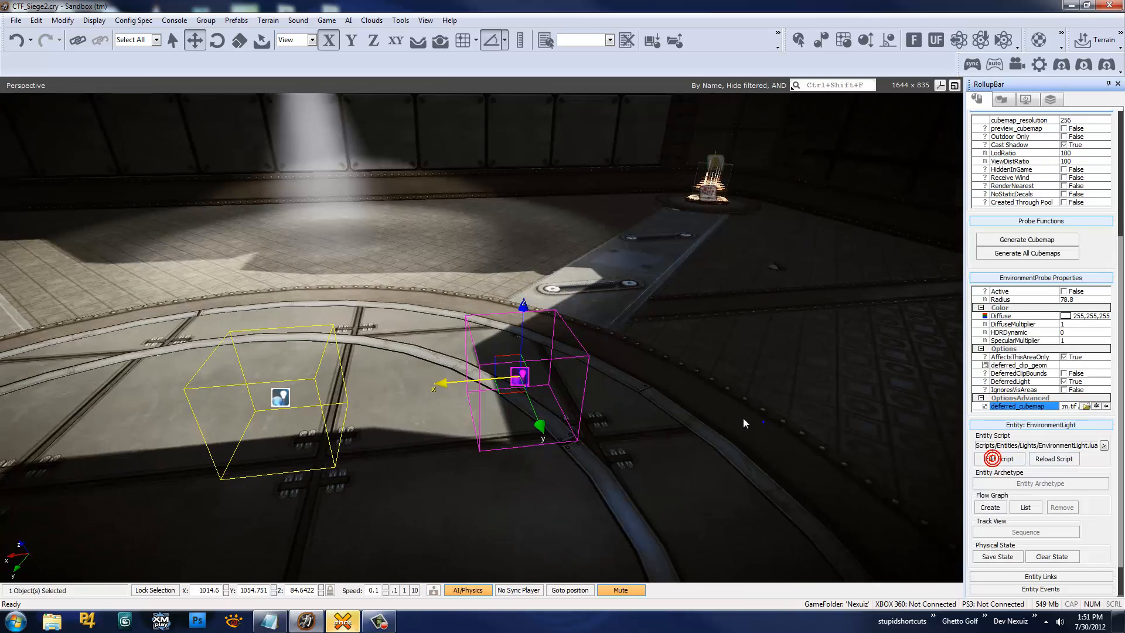
key("s")
right_click_drag(642, 441, 643, 442)
key("a")
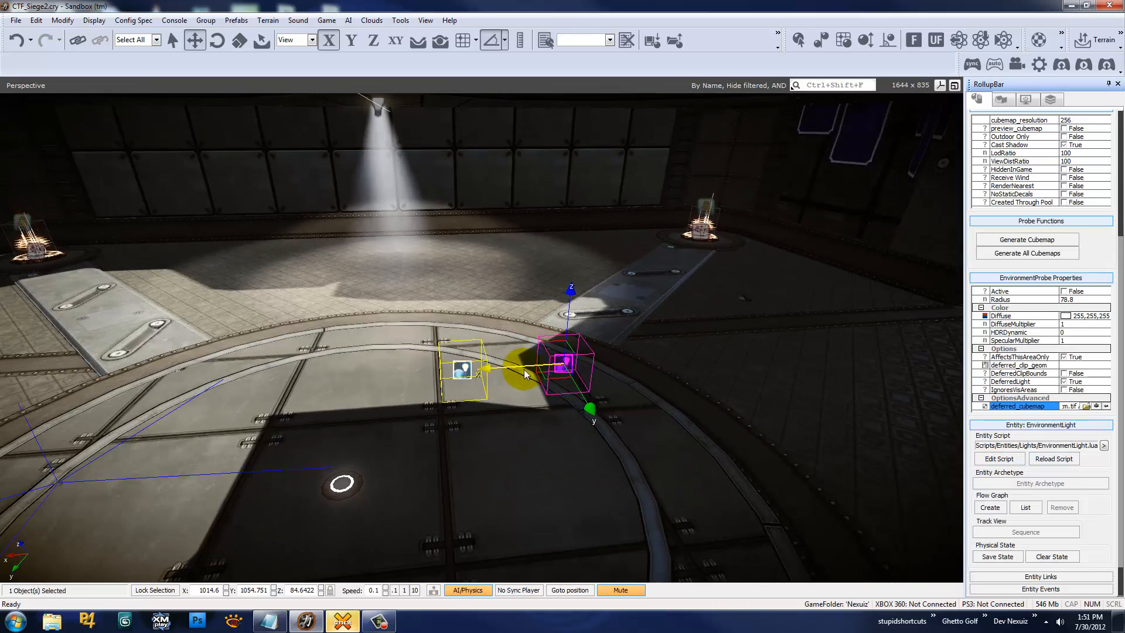
left_click_drag(519, 366, 607, 336)
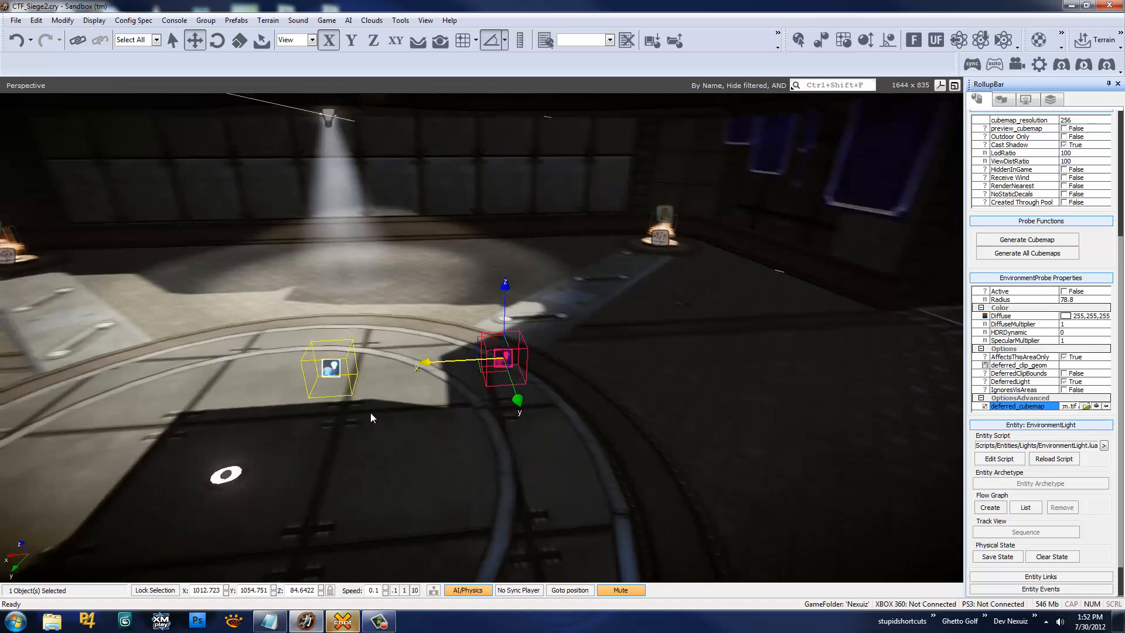
key("Delete")
Move the remaining environment probe along X to about 1023.5
left_click(400, 379)
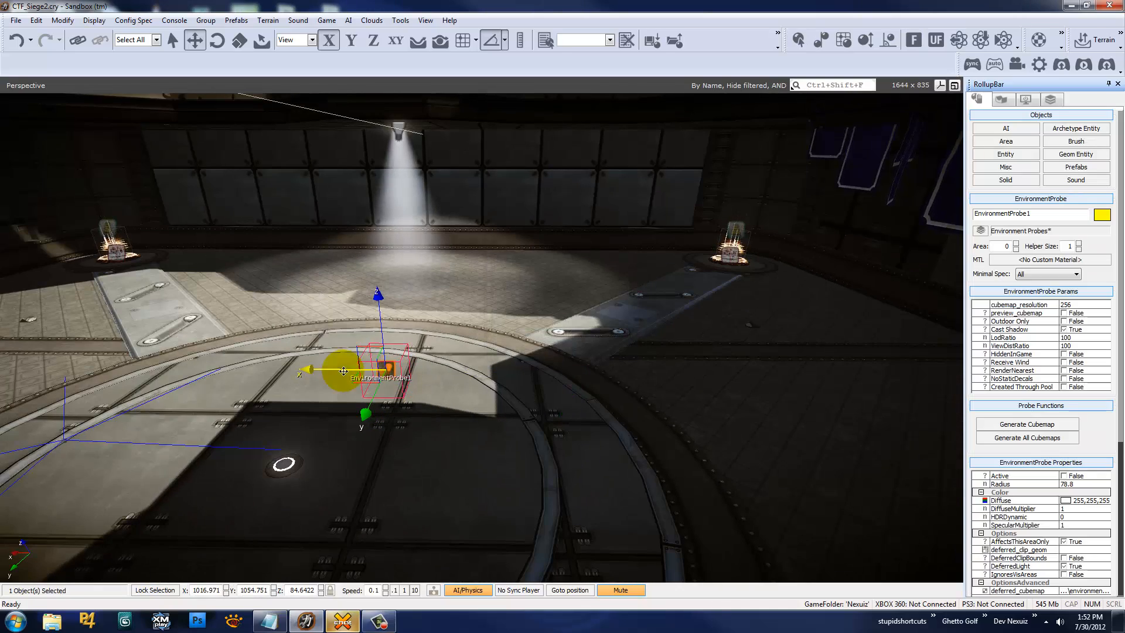
left_click_drag(340, 367, 27, 354)
right_click_drag(300, 386, 351, 370)
Reduce the environment probe's radius to 29.2 and turn on its Active property
left_click(1087, 484)
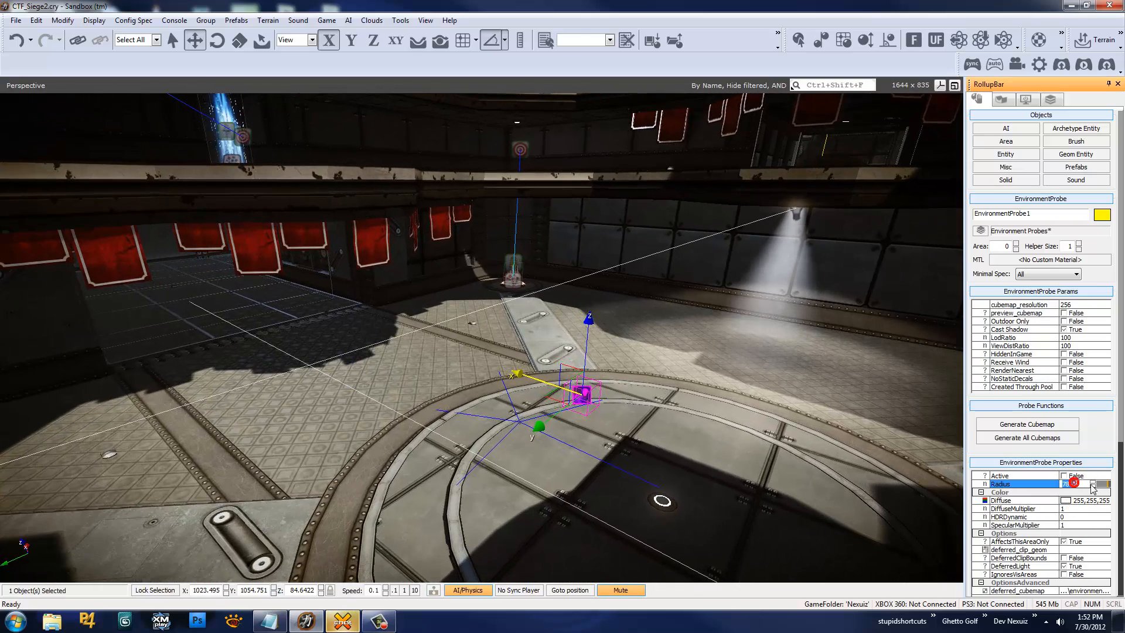
left_click_drag(1102, 507, 1102, 566)
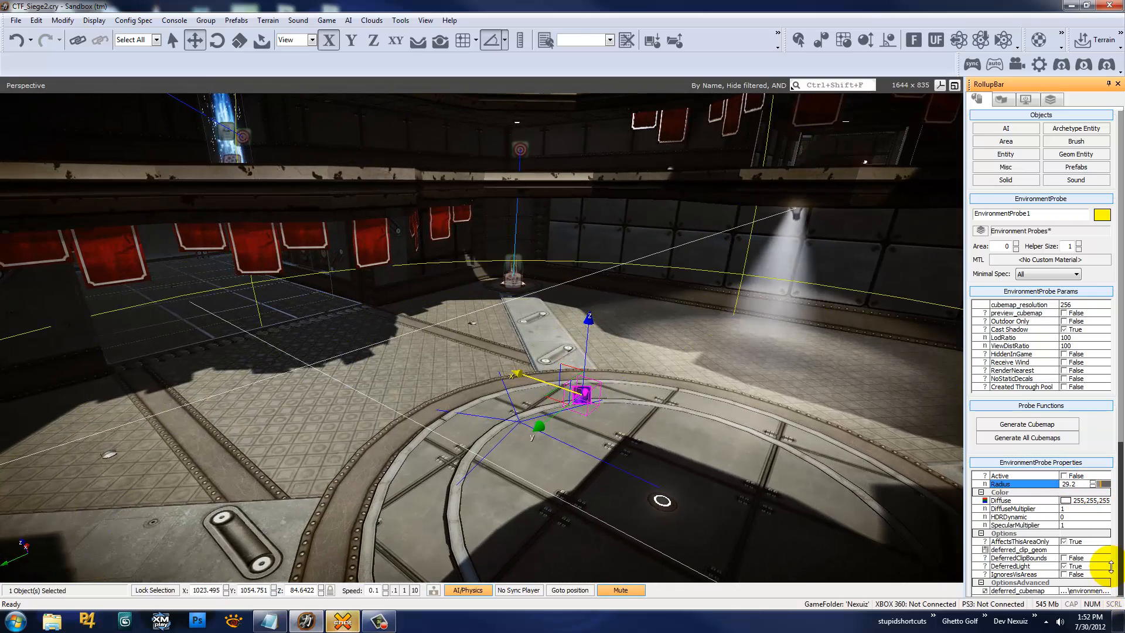
left_click(1064, 475)
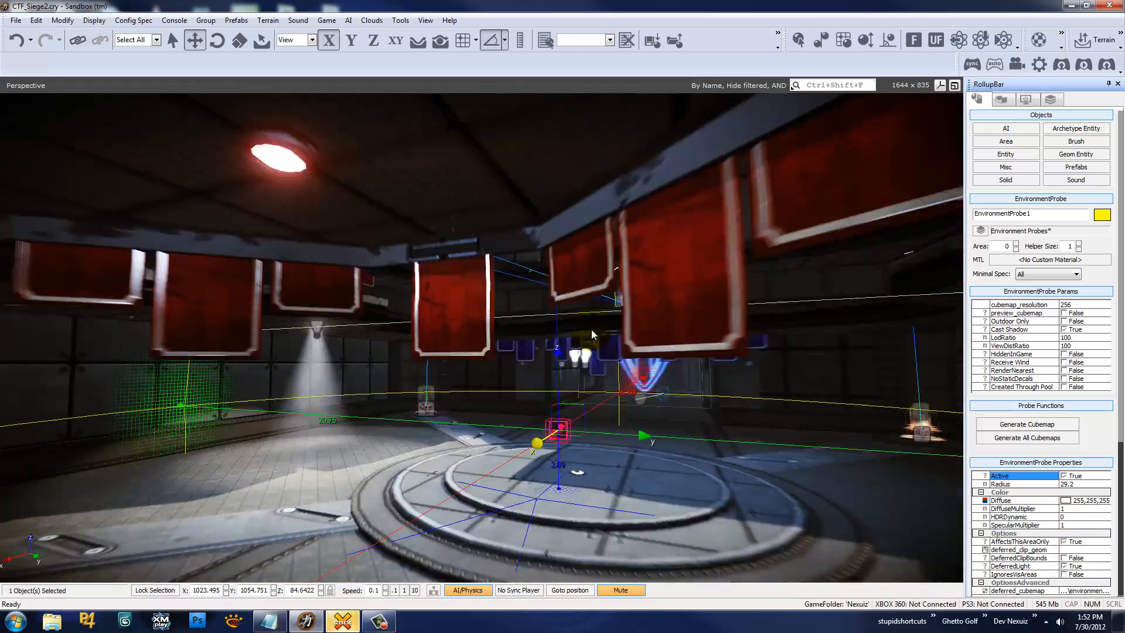
Reposition the active environment probe over the round platform at about X 1020.37, Z 83.43
right_click_drag(592, 329, 592, 329)
key("s")
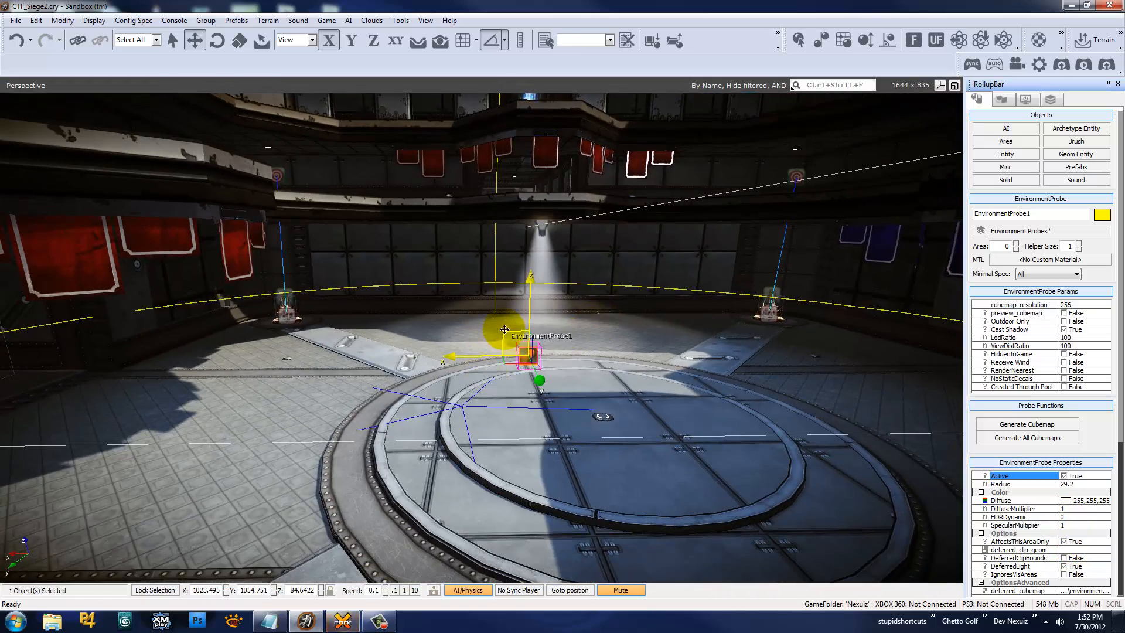
left_click_drag(504, 330, 610, 361)
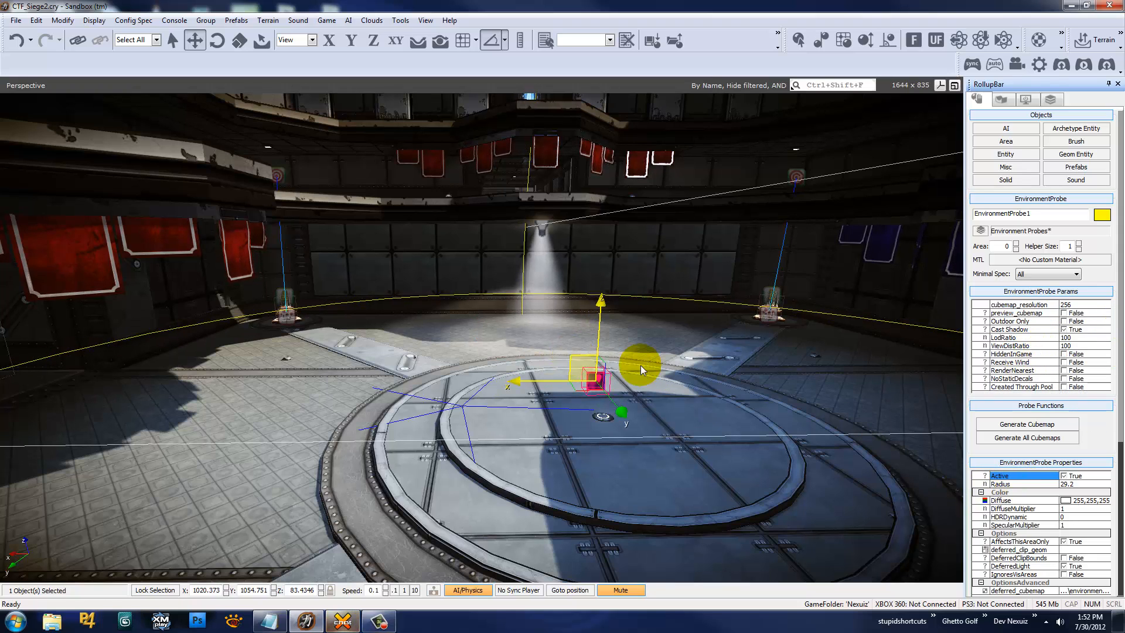
Set the environment probe's radius to 100 and inspect the lighting around the arena
left_click(1076, 484)
key("Return")
mouse_move(652, 393)
right_mouse_down()
mouse_move(681, 391)
mouse_move(652, 393)
right_mouse_up()
key("w")
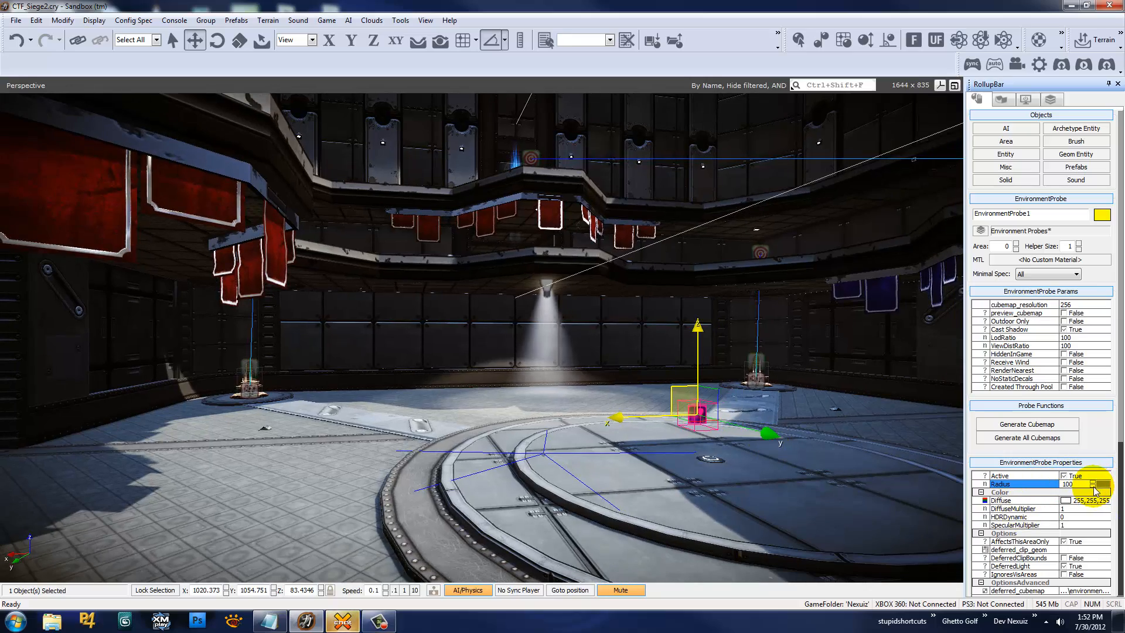
Reduce the environment probe's radius to 27.5 and check the lighting near the side passage
left_click_drag(1098, 521, 1097, 532)
mouse_move(374, 327)
right_mouse_down()
mouse_move(434, 319)
mouse_move(382, 328)
right_mouse_up()
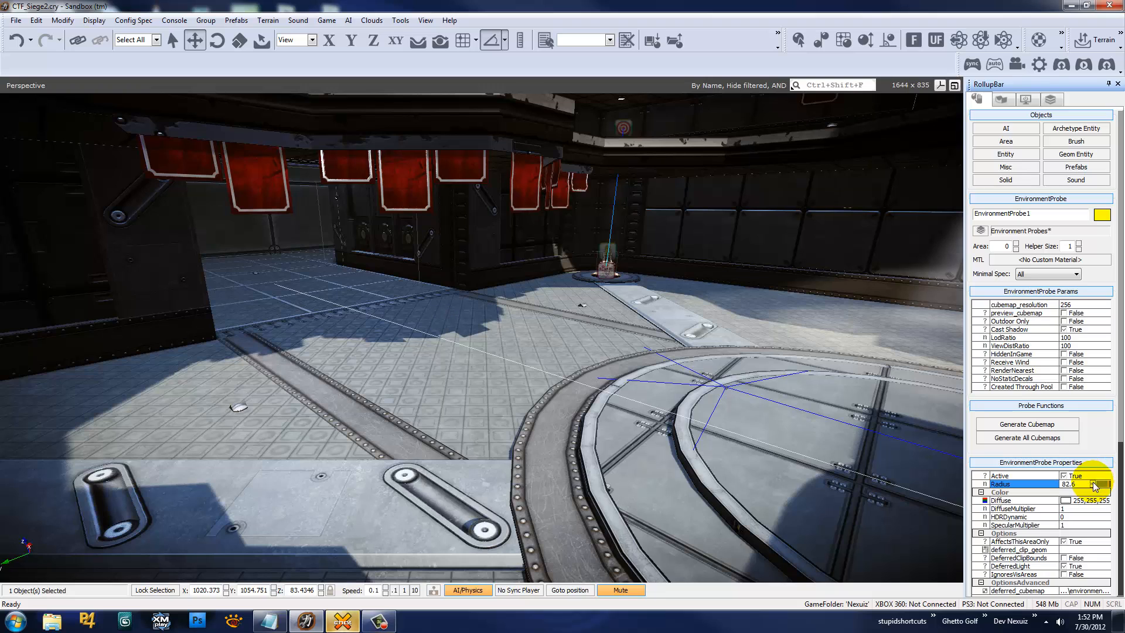
mouse_move(1107, 546)
left_mouse_down()
mouse_move(1108, 589)
mouse_move(1107, 519)
mouse_move(1107, 553)
left_mouse_up()
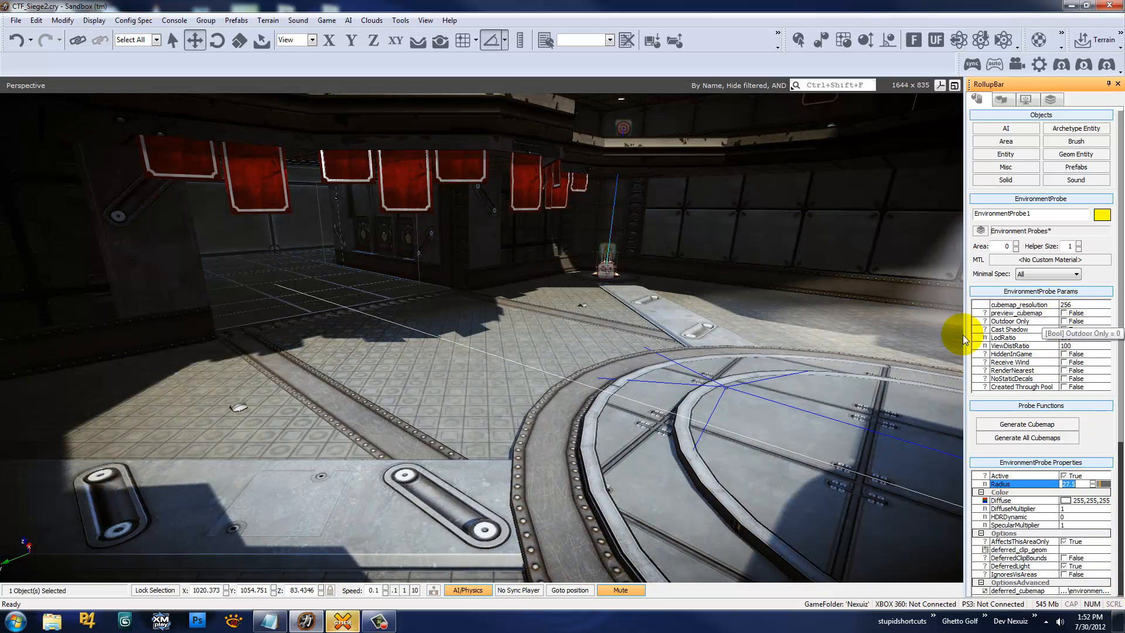
right_click_drag(420, 314, 434, 335)
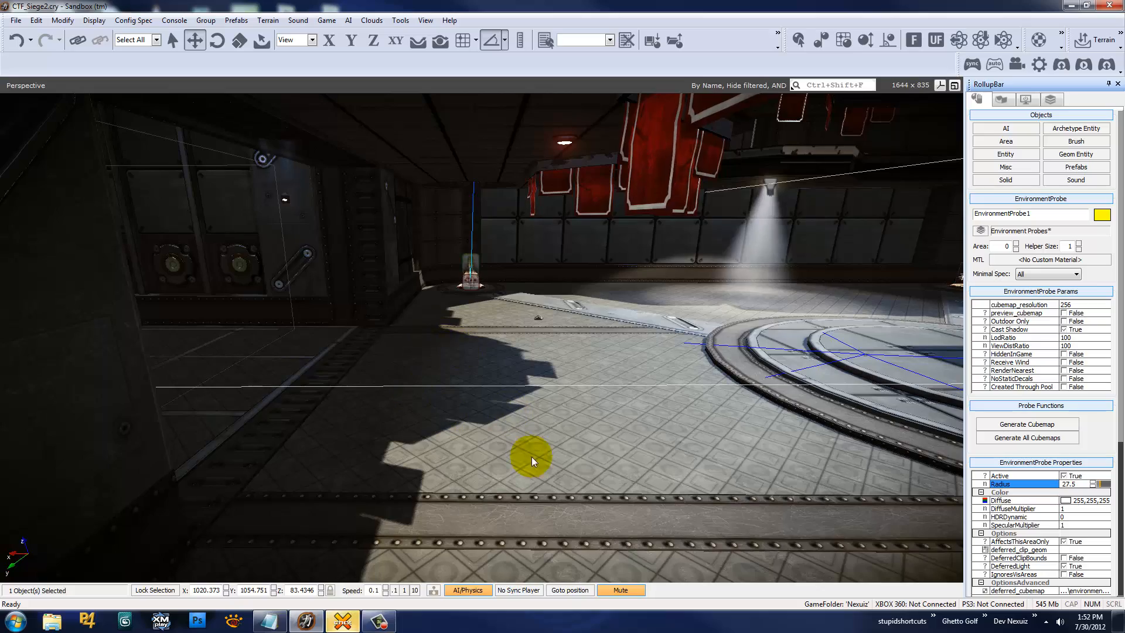
Move the environment probe off the platform to the banner-lined walkway at about X 1042.49, Z 83.67
right_click_drag(389, 389, 622, 324)
left_click_drag(611, 320, 615, 222)
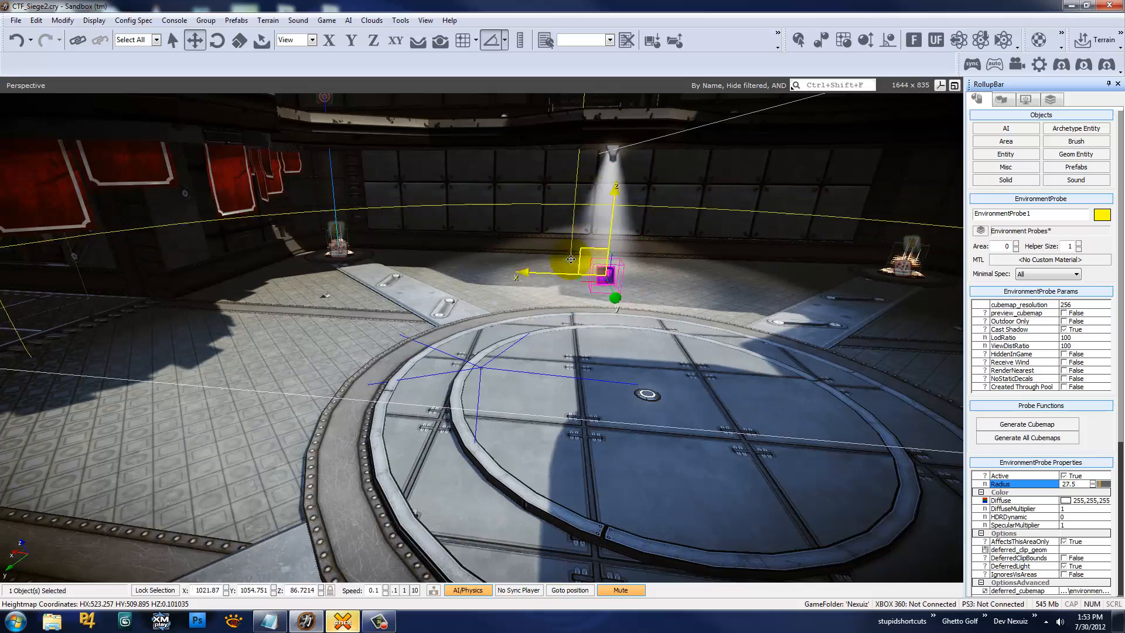
left_click_drag(571, 259, 64, 308)
right_click_drag(178, 279, 283, 331)
left_click(449, 326)
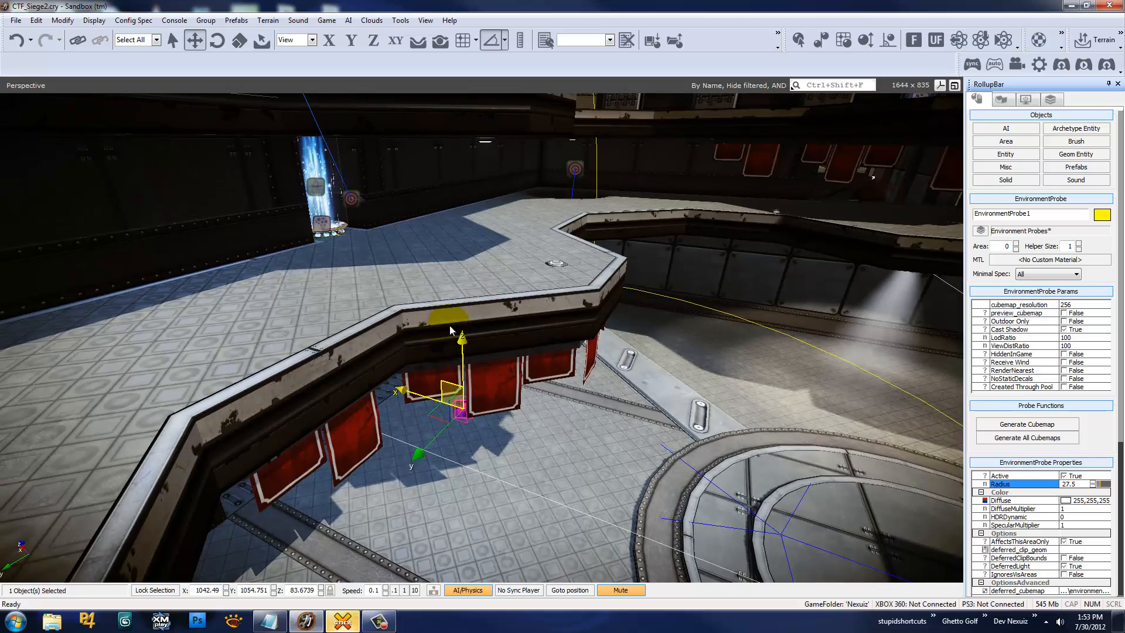
right_click_drag(589, 427, 588, 427)
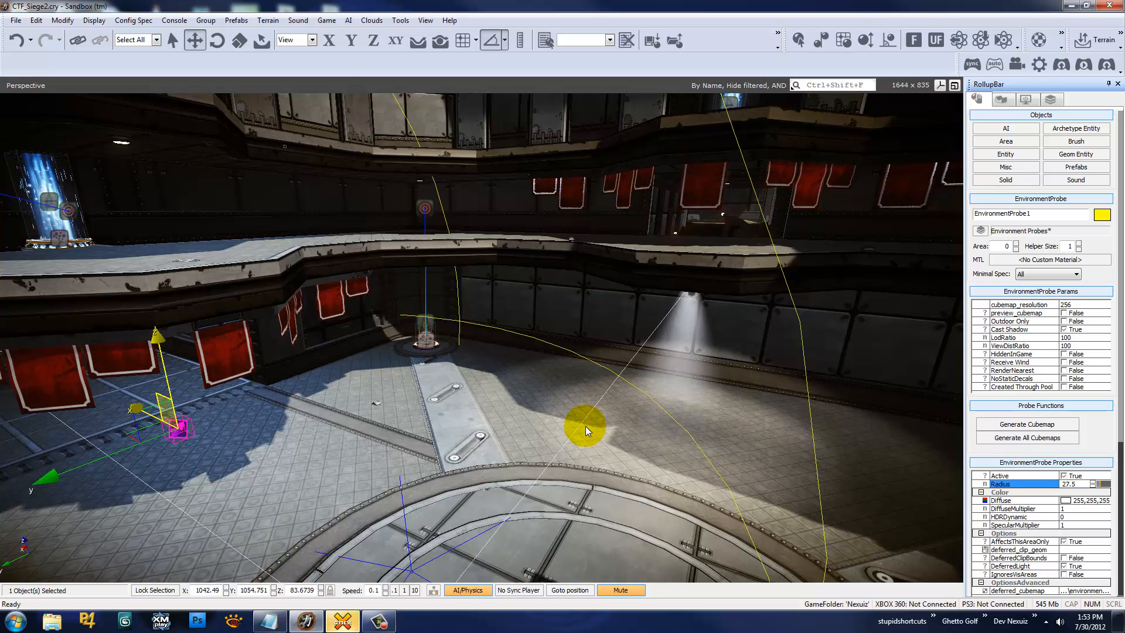
right_click_drag(585, 427, 539, 405)
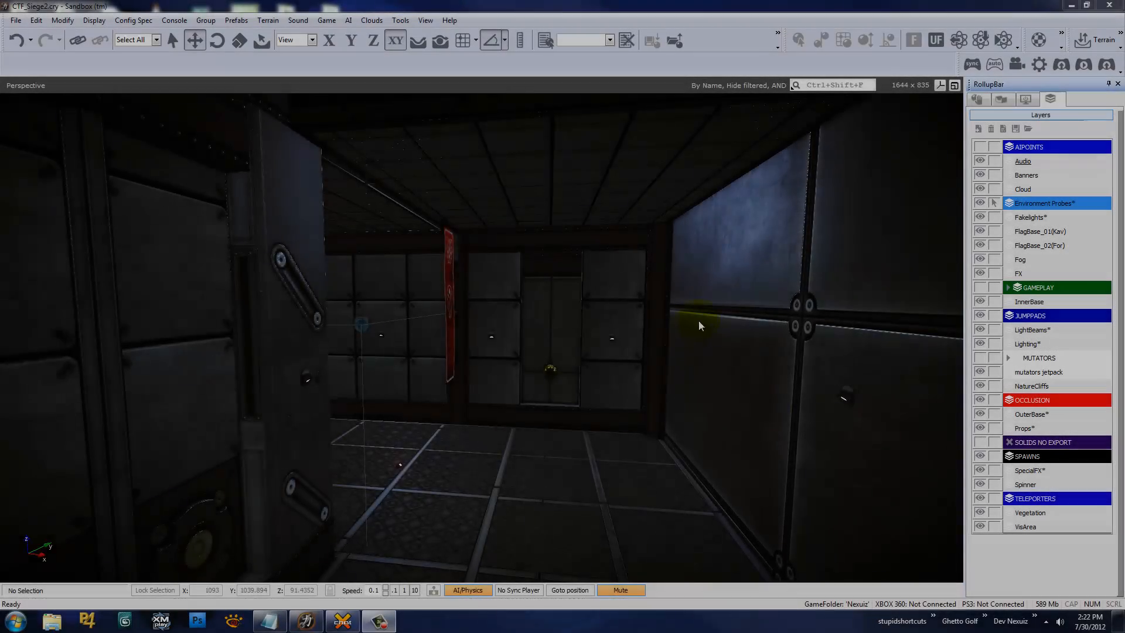
Draw a six-point LightShape outline with a notched corner on the tiled floor of the dark room
right_click_drag(694, 326, 694, 325)
key("w")
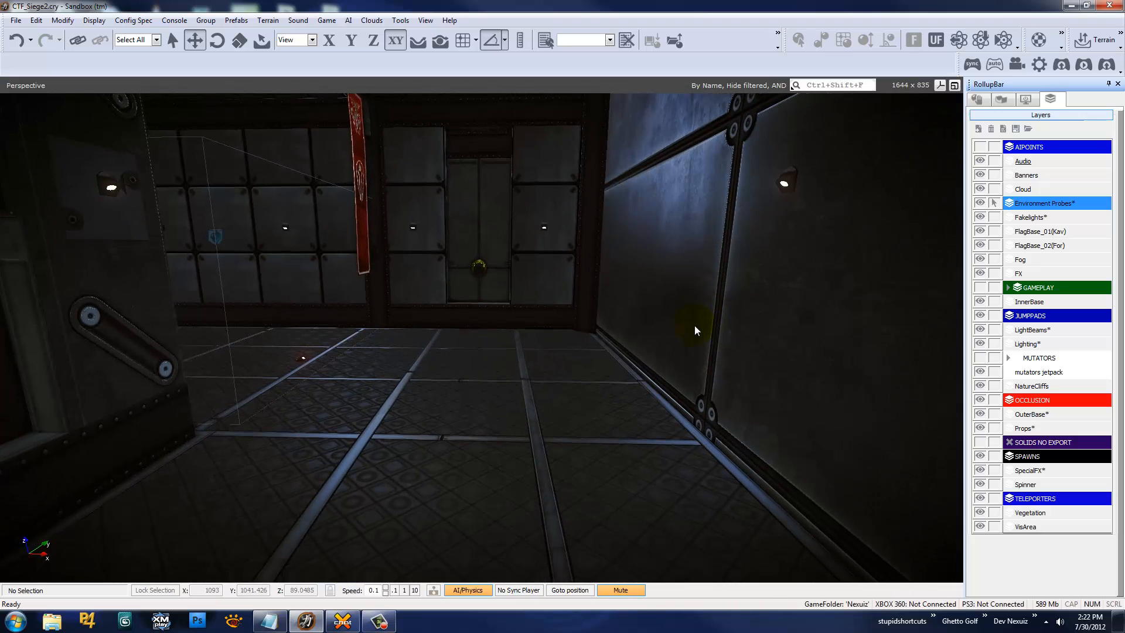
left_click(978, 100)
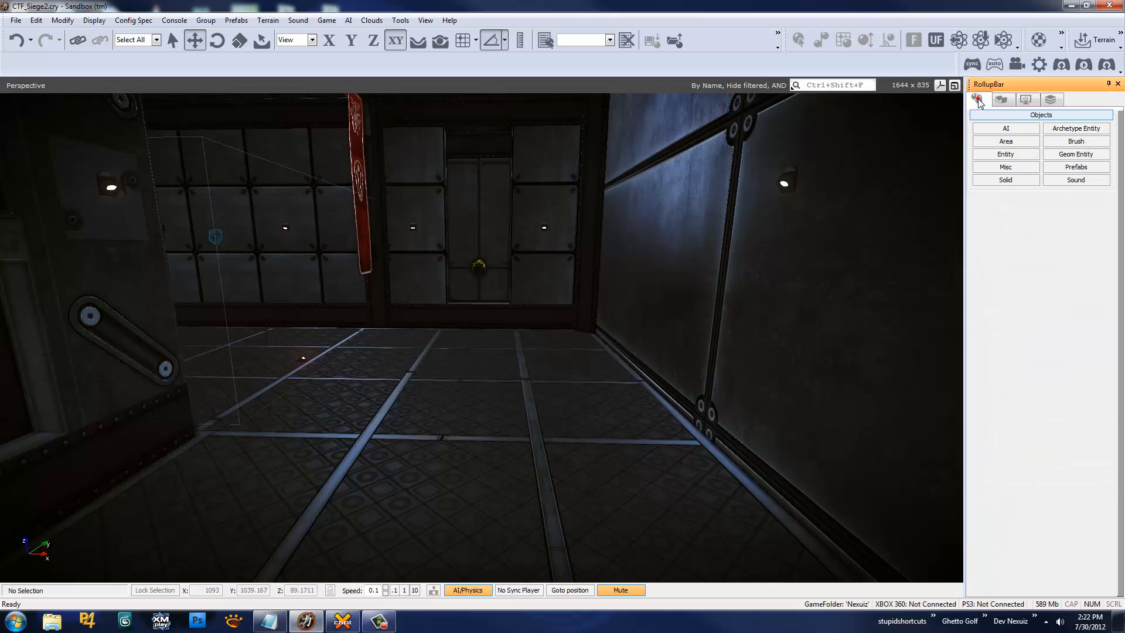
left_click(1005, 142)
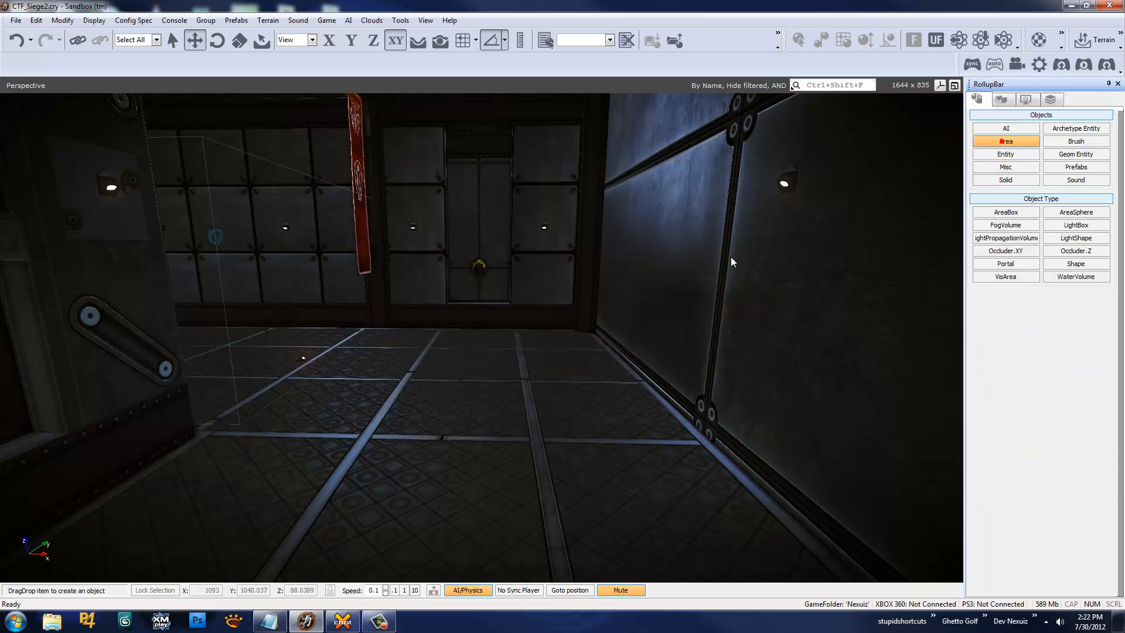
right_click_drag(730, 257, 722, 282)
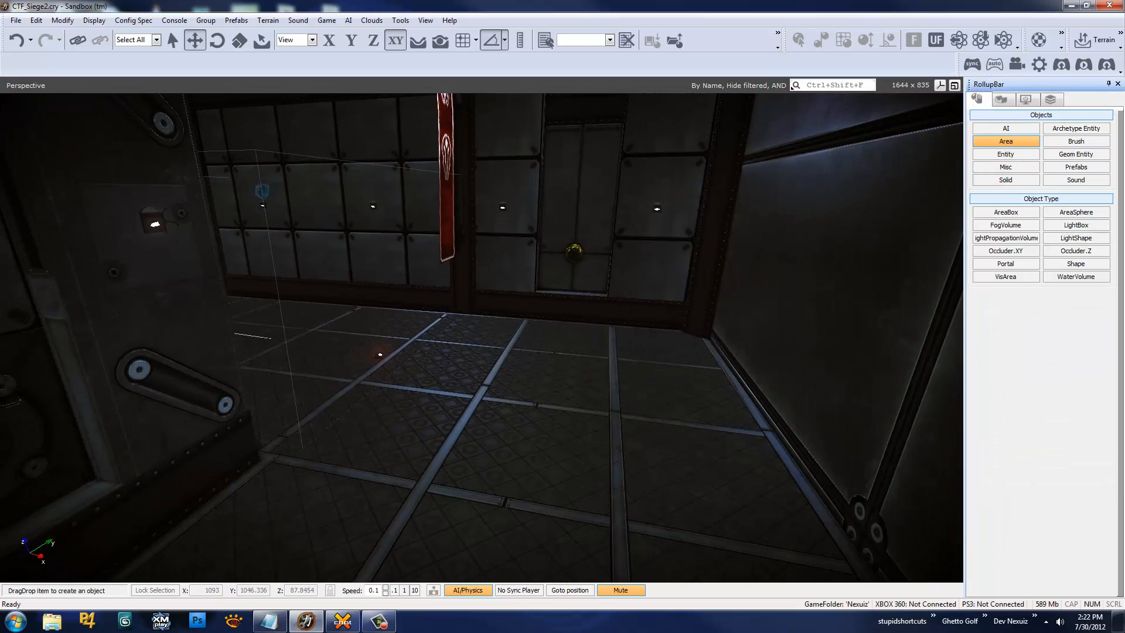
left_click(1006, 251)
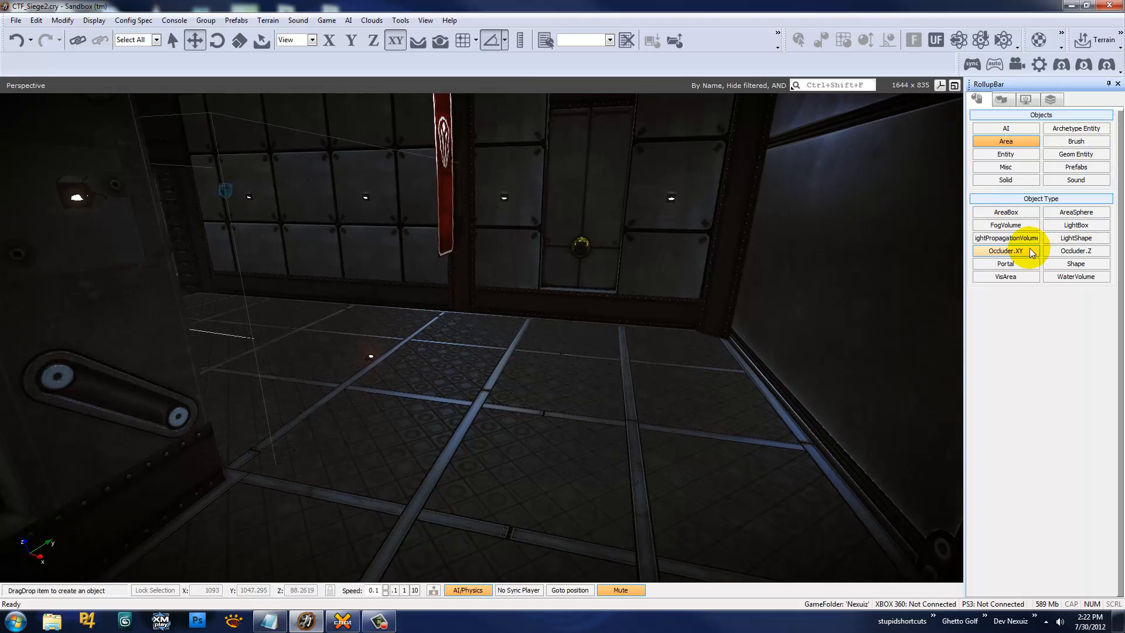
left_click(1084, 241)
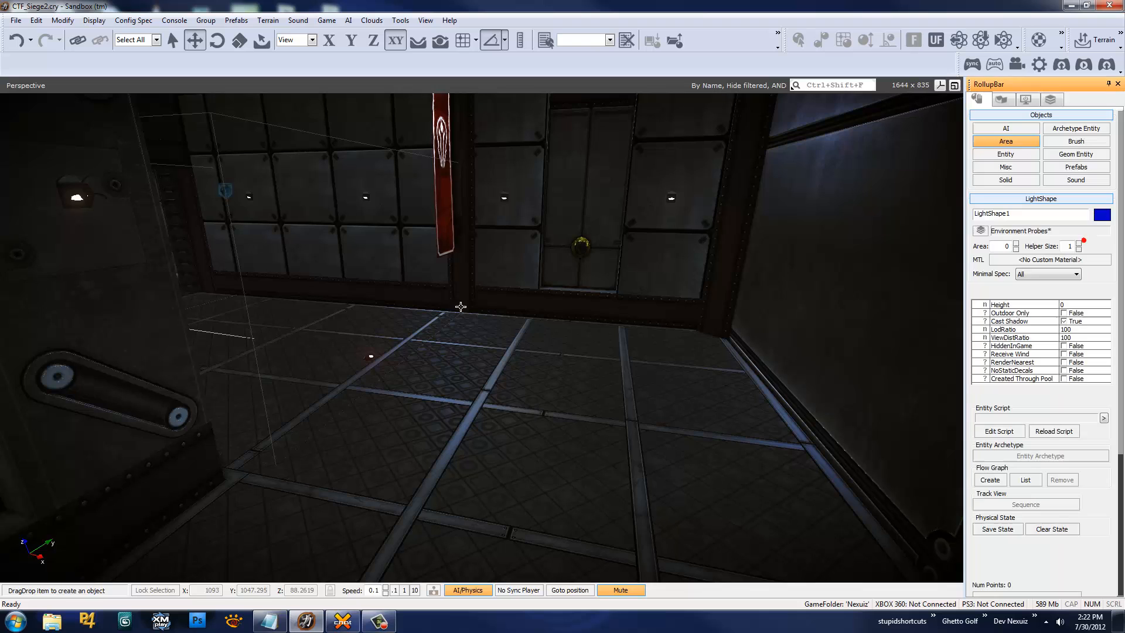
right_click_drag(460, 307, 456, 306)
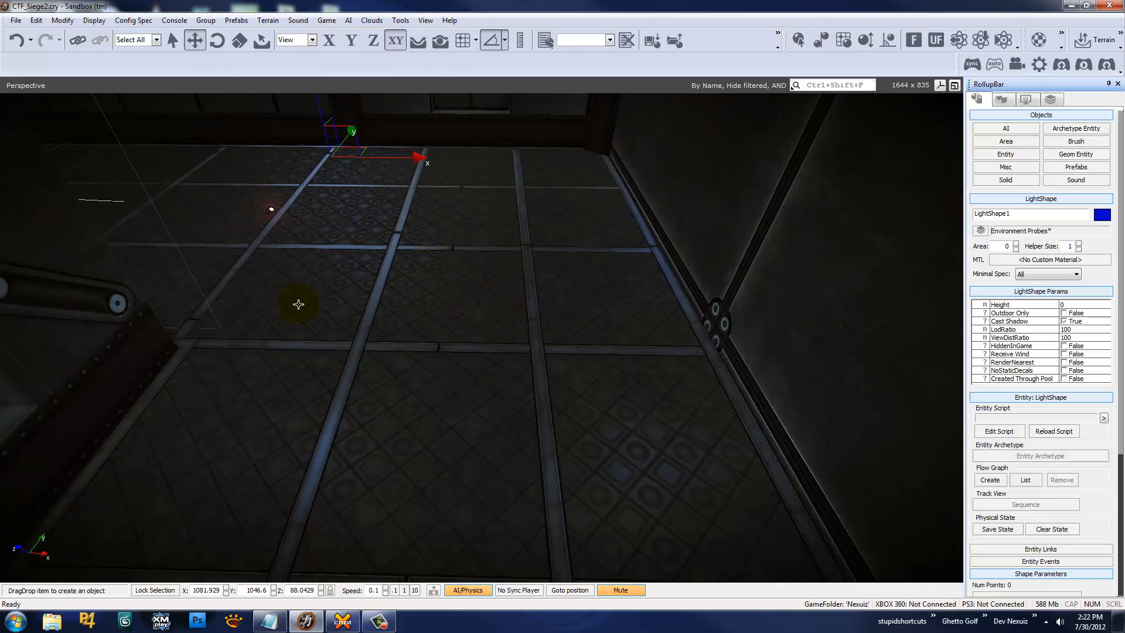
right_click_drag(296, 301, 296, 352)
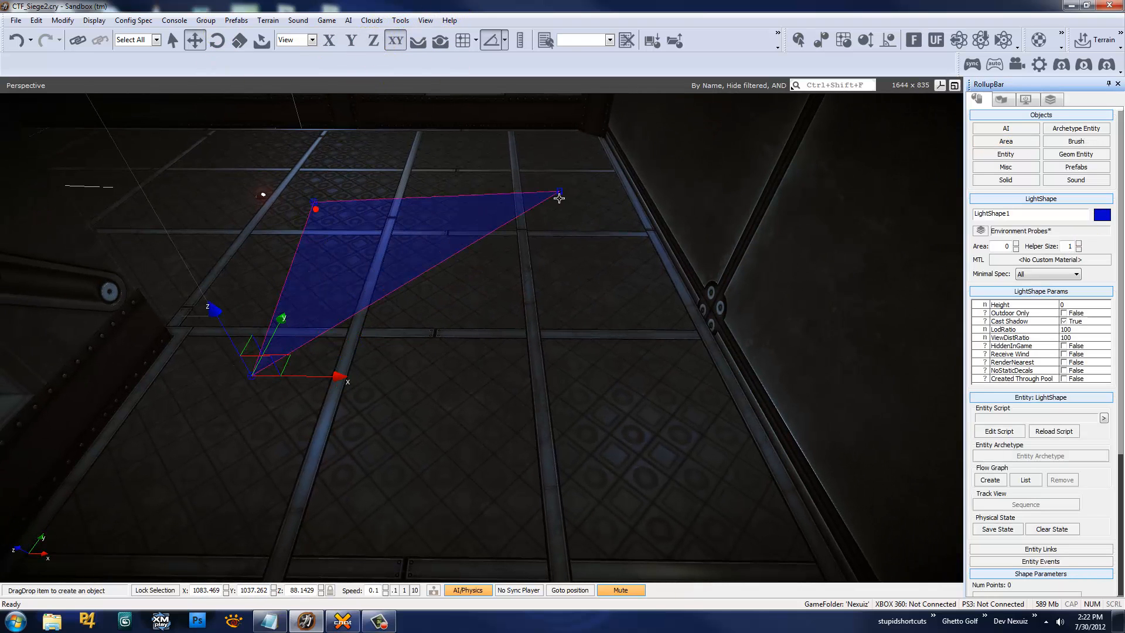
left_click(643, 263)
left_click(614, 434)
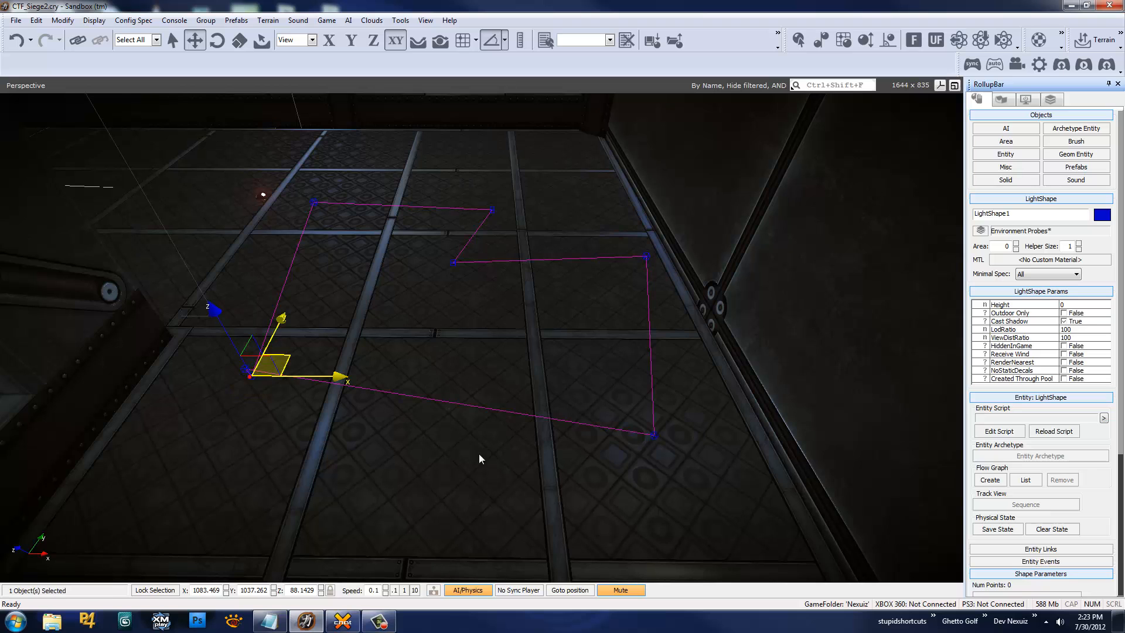
Move the LightShape across the floor to about X 1082.01, Y 1038.74, and delete it
right_click_drag(344, 388, 318, 330)
key("s")
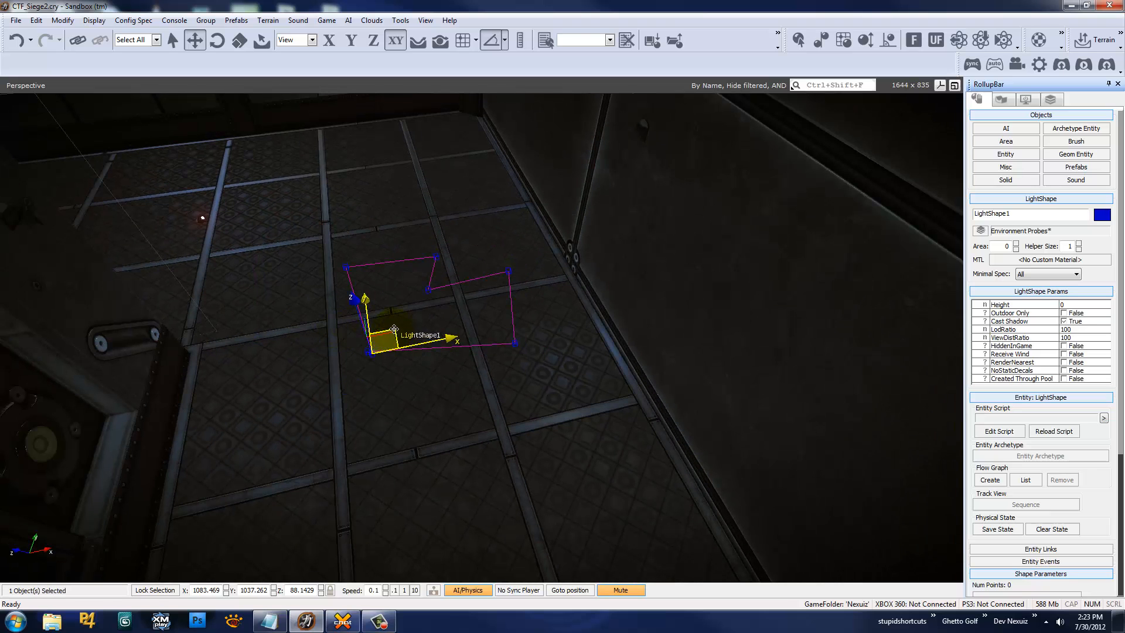
left_click_drag(394, 329, 327, 294)
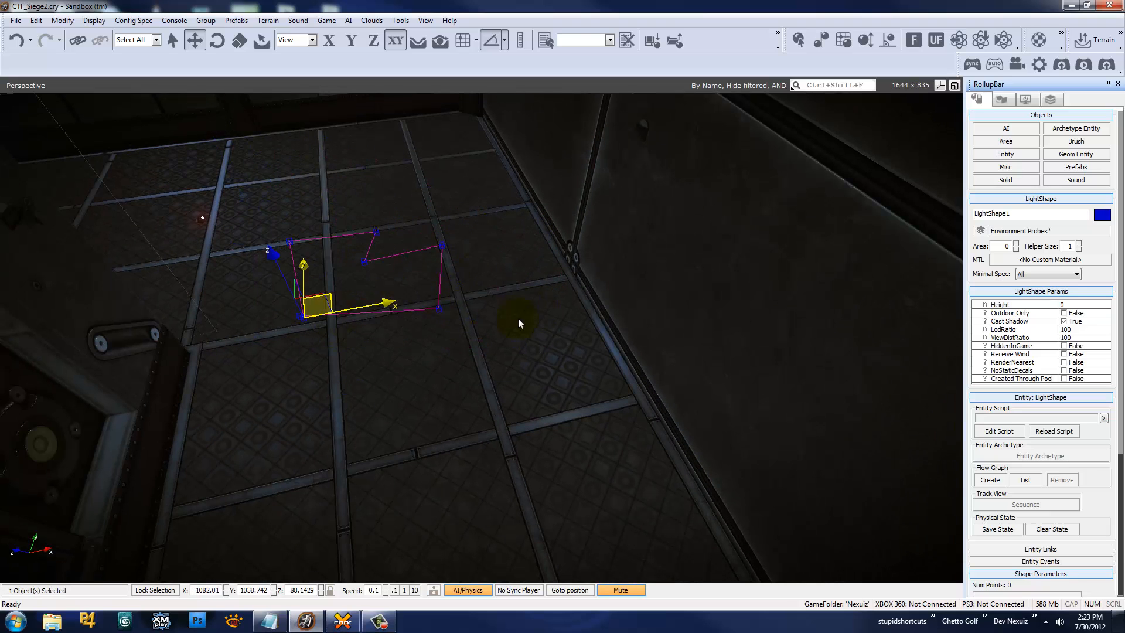
key("w")
right_click_drag(518, 318, 632, 487)
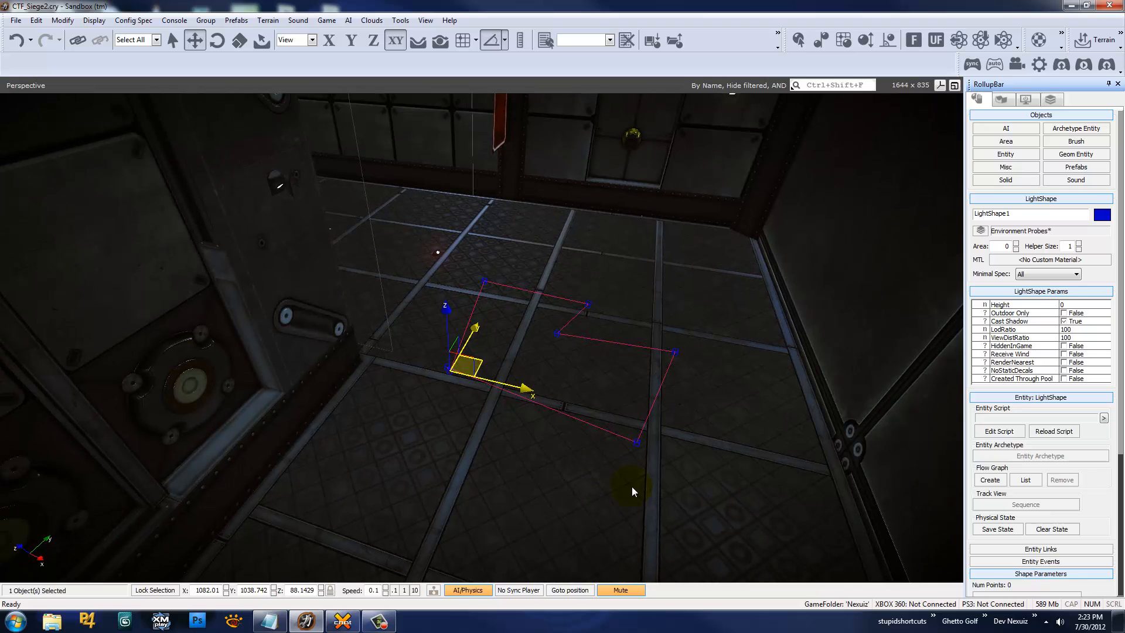
right_click_drag(667, 387, 634, 397)
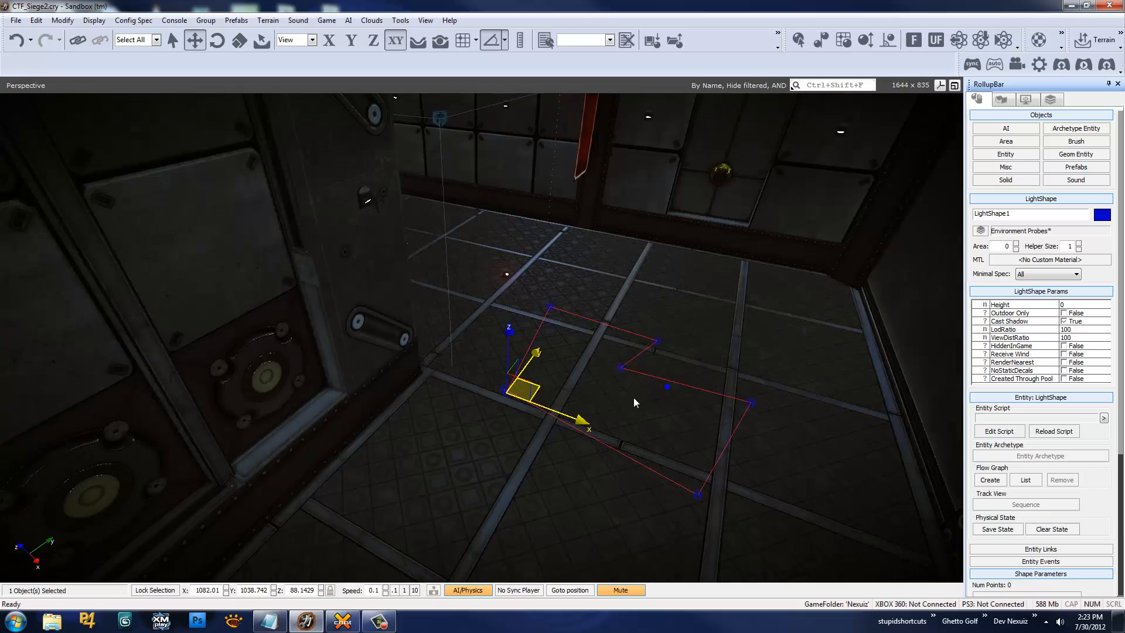
key("Delete")
right_click_drag(548, 254, 549, 254)
key("w")
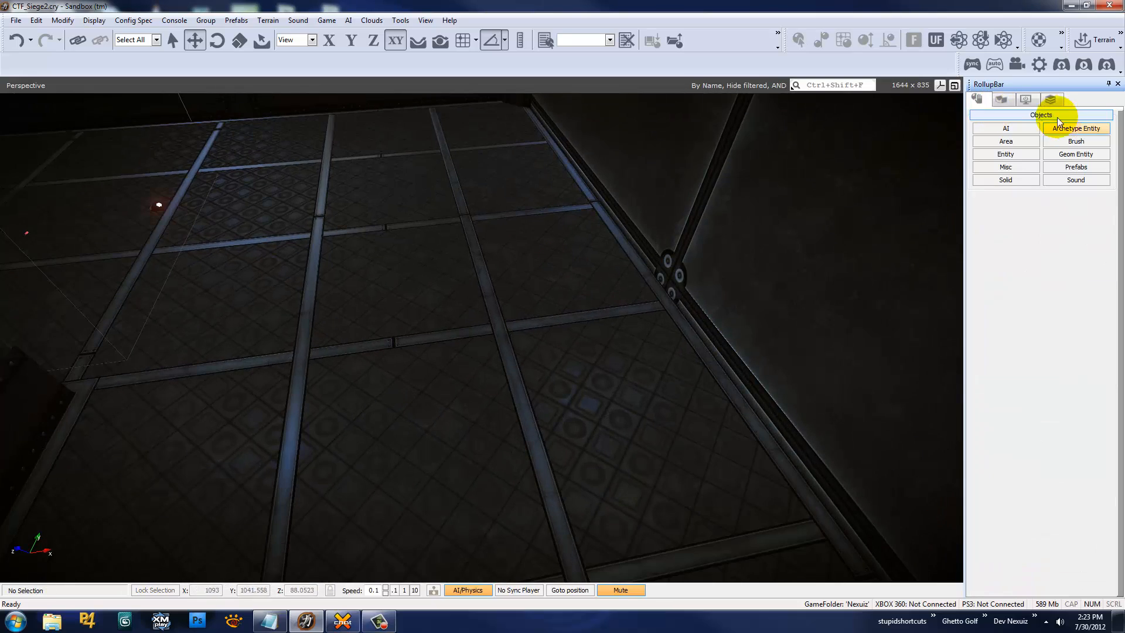
right_click_drag(888, 177, 830, 197)
left_click(1005, 141)
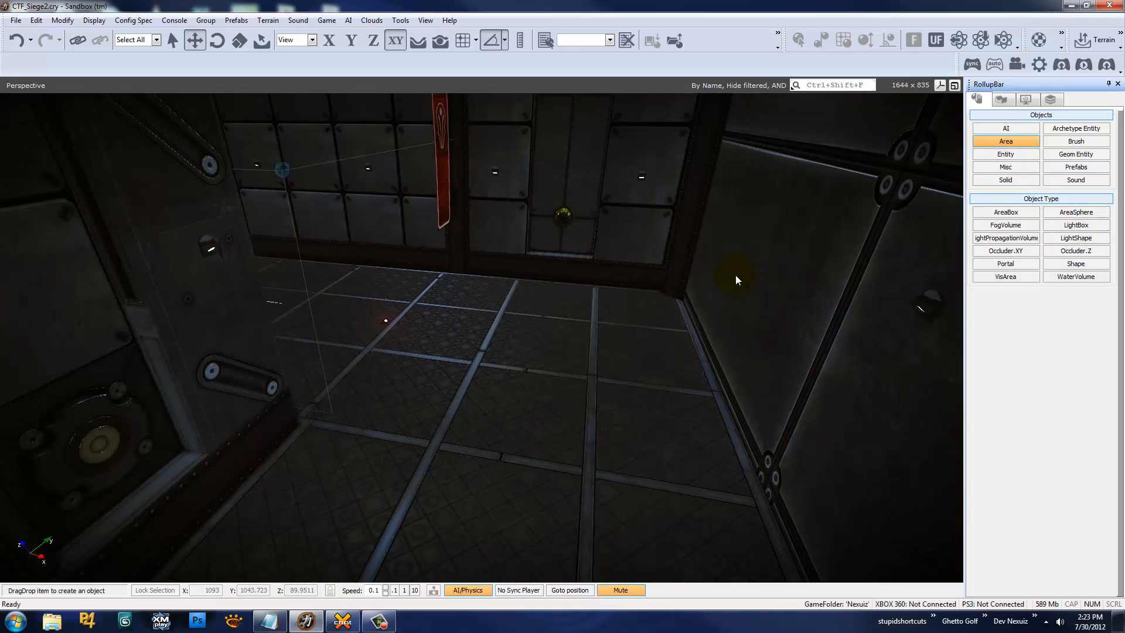
right_click_drag(736, 275, 919, 178)
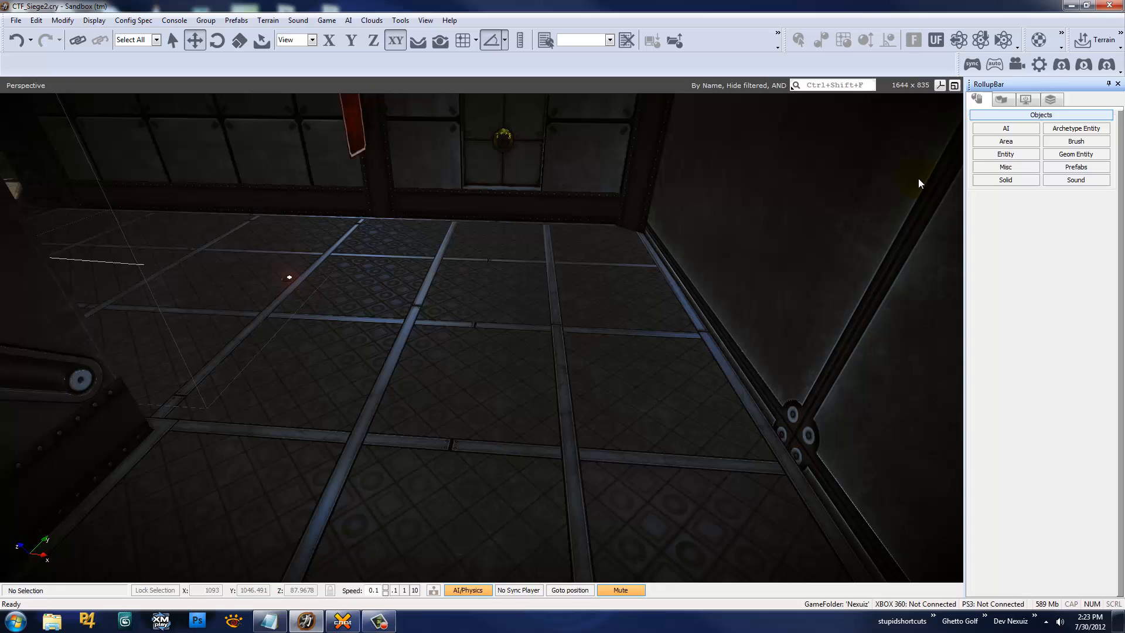
left_click(1051, 99)
right_click_drag(632, 269, 638, 259)
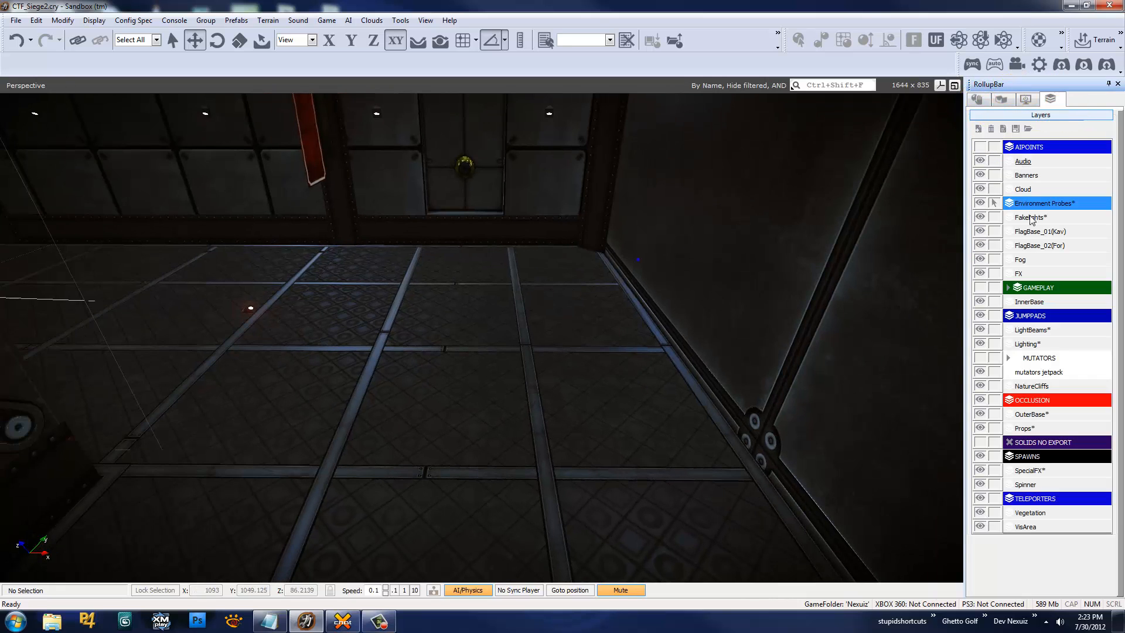
Place a new EnvironmentProbe on the room's floor and move it to about X 1083.90, Y 1056.40, Z 84.85
left_click(977, 100)
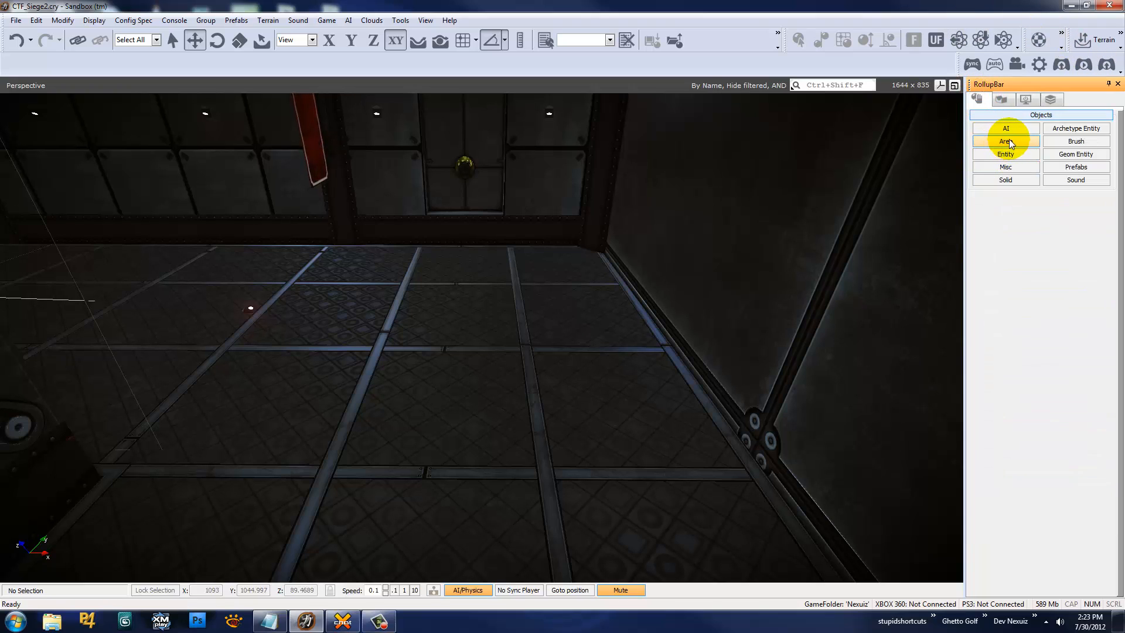
left_click(1012, 167)
left_click(1071, 250)
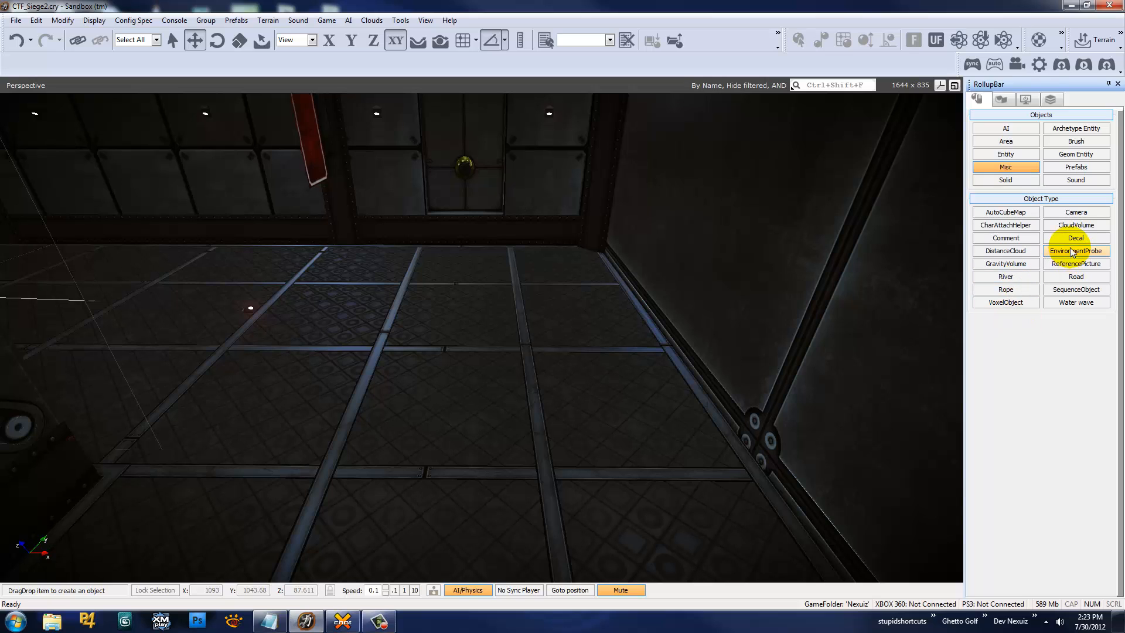
left_click(1065, 267)
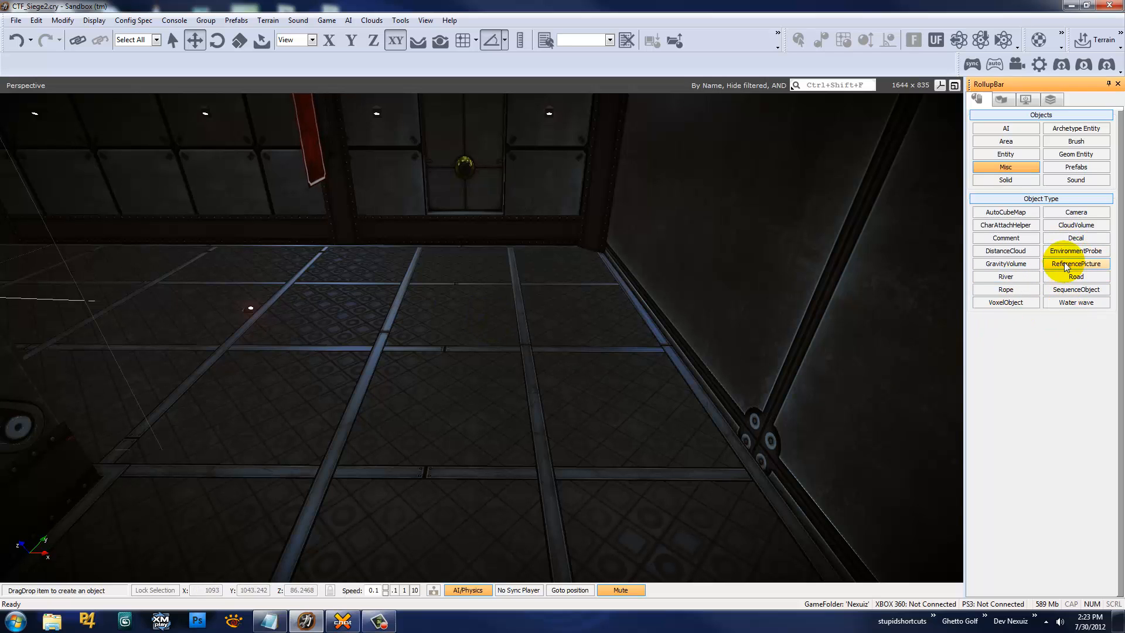
left_click(434, 311)
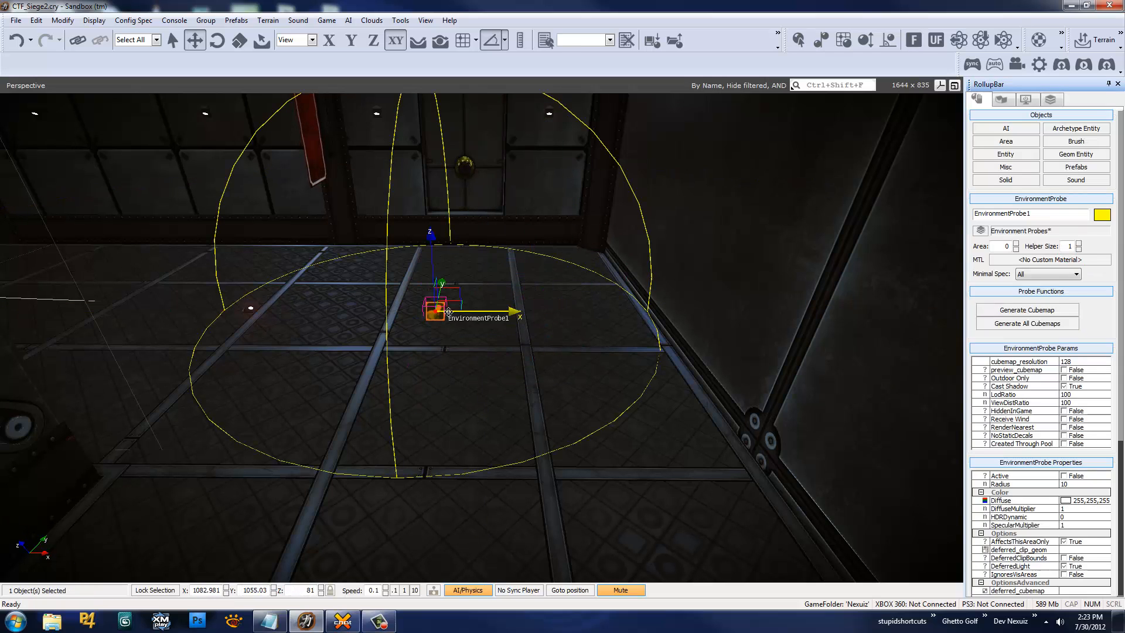
left_click_drag(430, 246, 430, 170)
mouse_move(489, 211)
right_mouse_down()
mouse_move(485, 196)
mouse_move(490, 212)
right_mouse_up()
left_click_drag(539, 242, 572, 224)
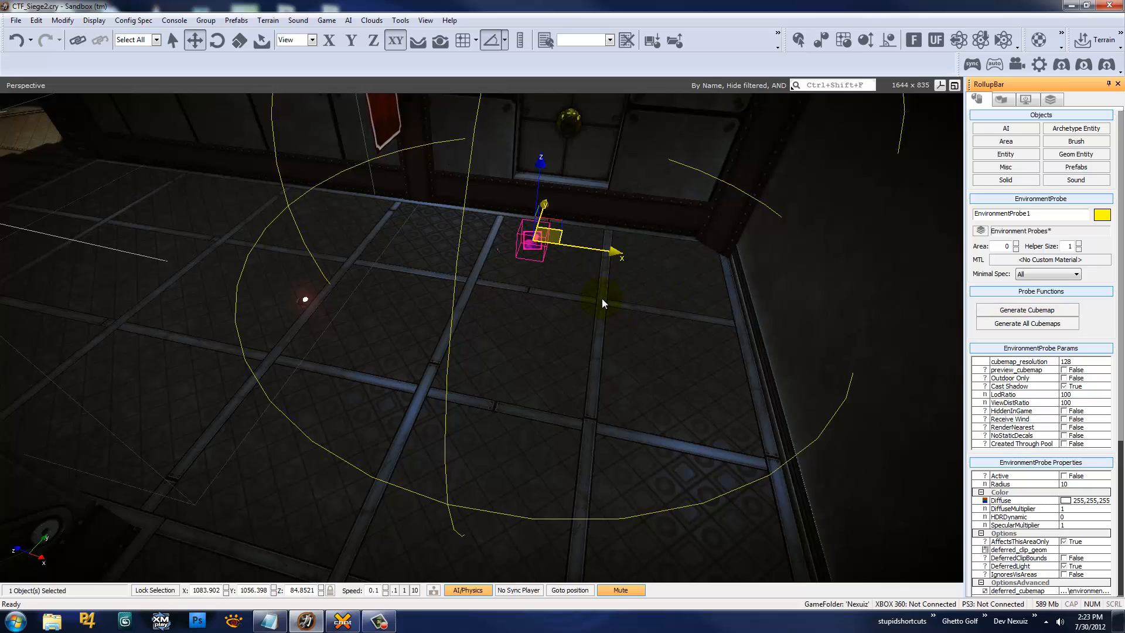
Preview the new probe's cubemap, inspect the lighting along the banner corridor, and turn the preview off
key("w")
right_click_drag(602, 303, 578, 353)
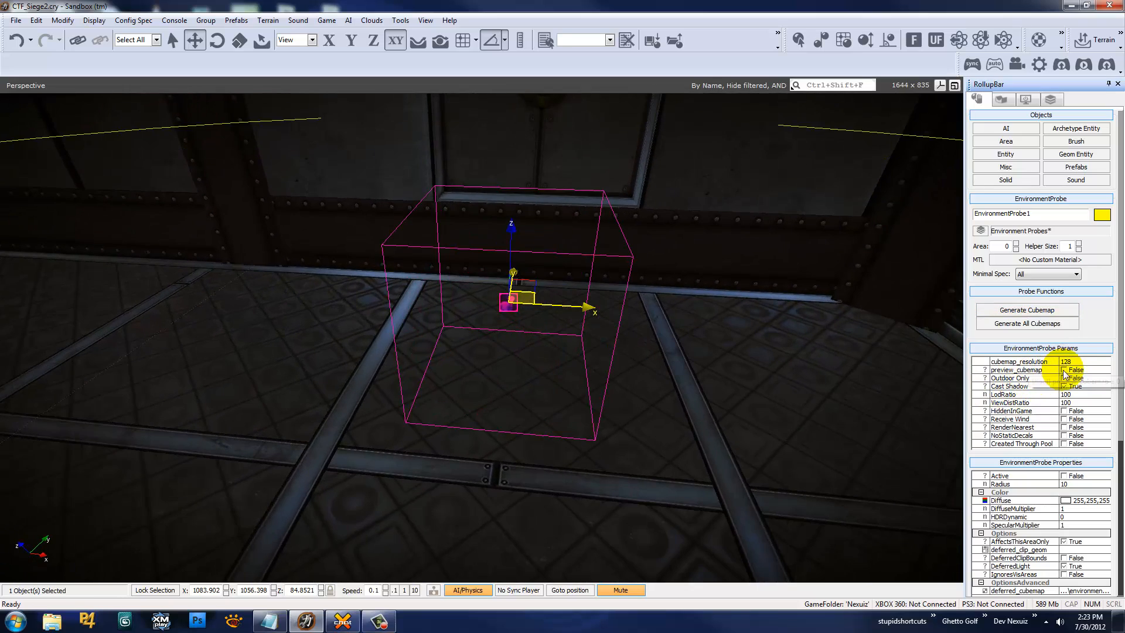
left_click(1064, 369)
mouse_move(708, 343)
right_mouse_down()
mouse_move(740, 351)
mouse_move(724, 360)
mouse_move(712, 345)
right_mouse_up()
key("a")
key("w")
key("a")
key("w")
key("w")
key("s")
key("s")
right_click_drag(476, 349, 470, 357)
key("s")
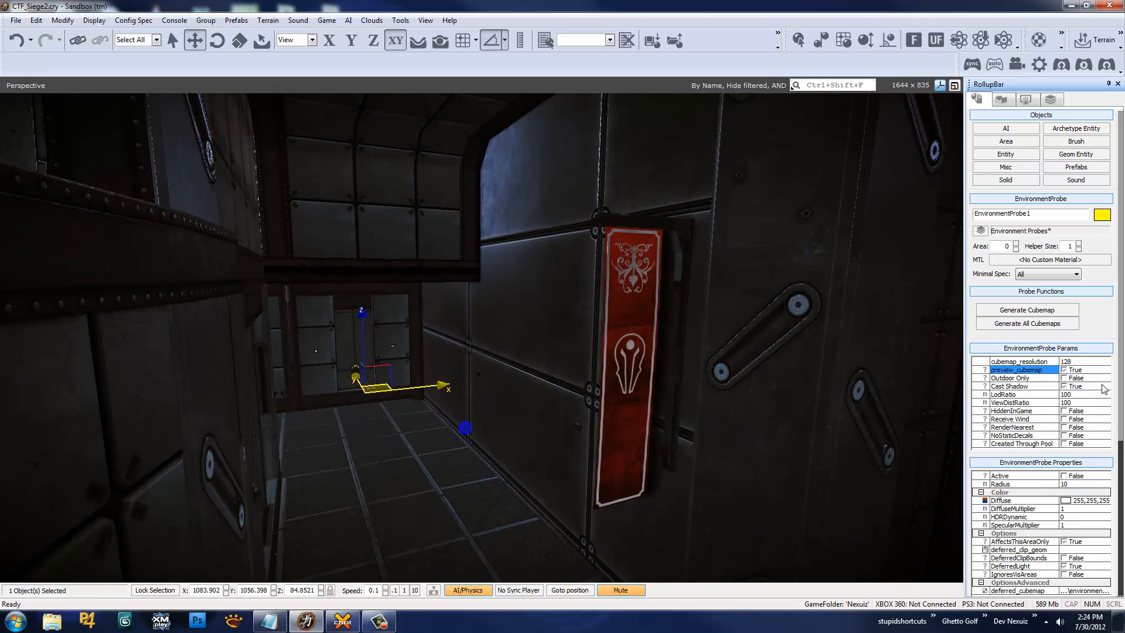
right_click_drag(235, 423, 234, 423)
key("w")
key("s")
Activate the new environment probe, try a radius of 152.7, and reduce the radius to about 32.6
left_click(1089, 485)
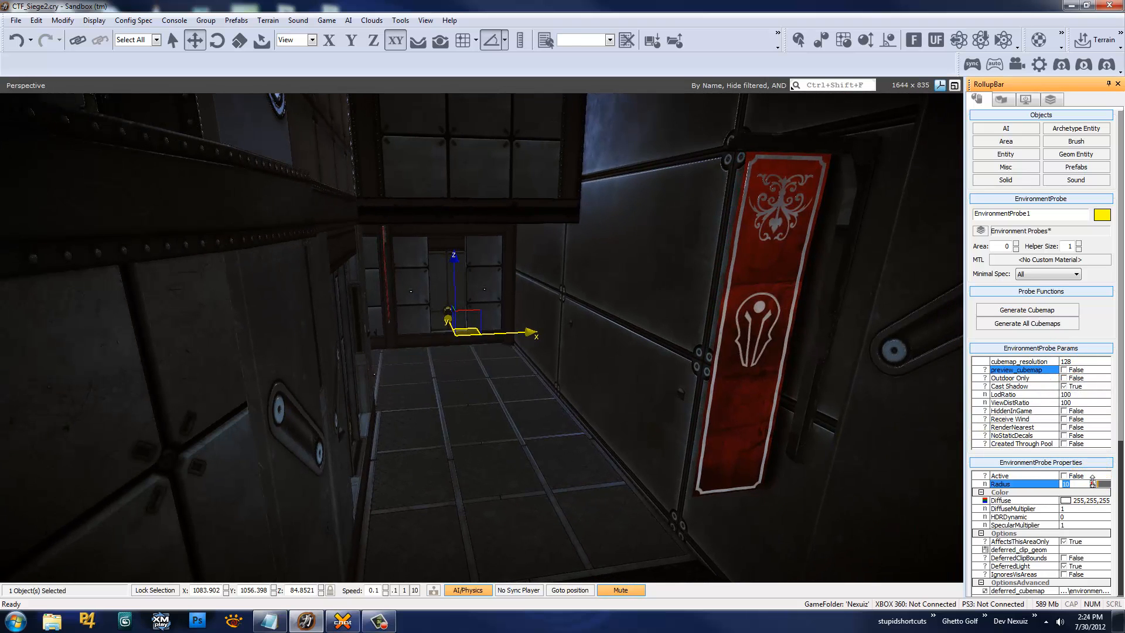
left_click(1064, 476)
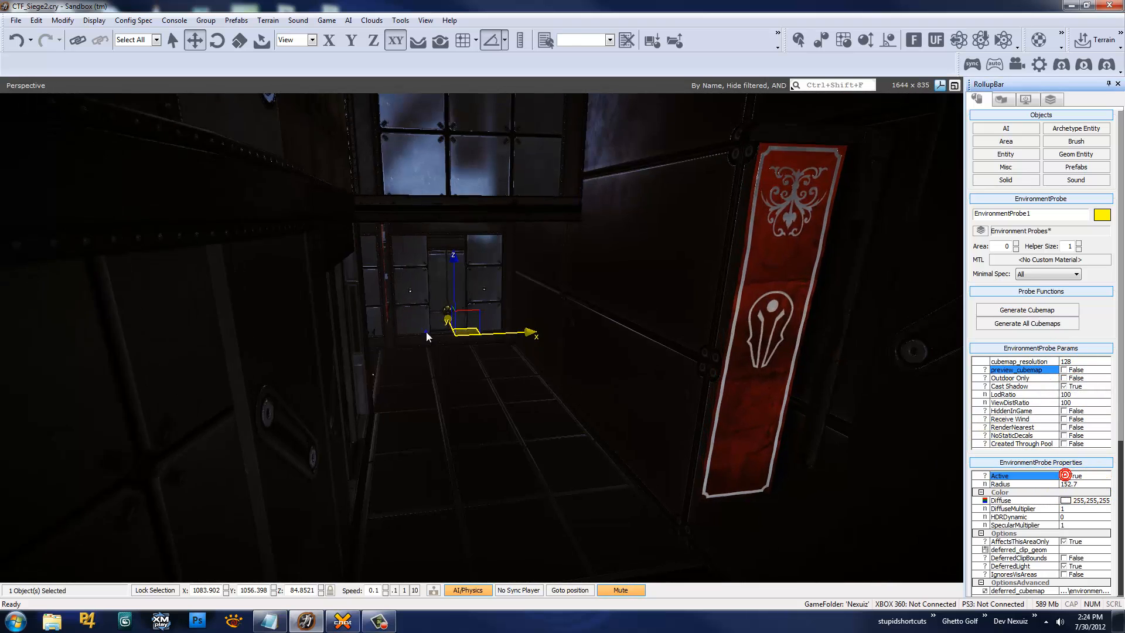
right_click_drag(427, 332, 426, 332)
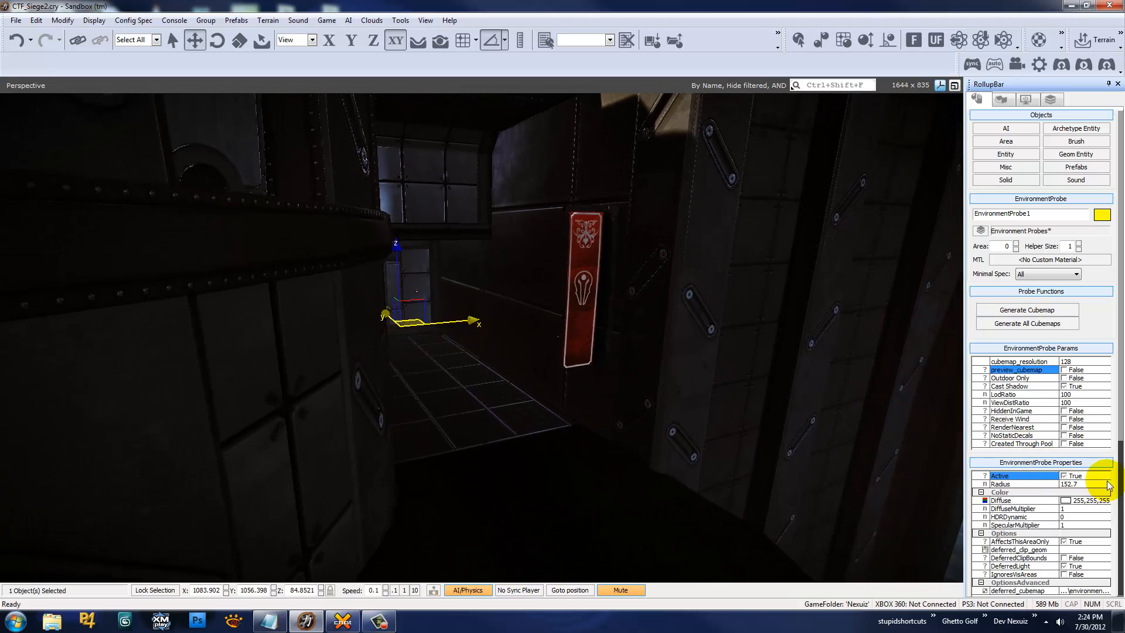
left_click(1105, 486)
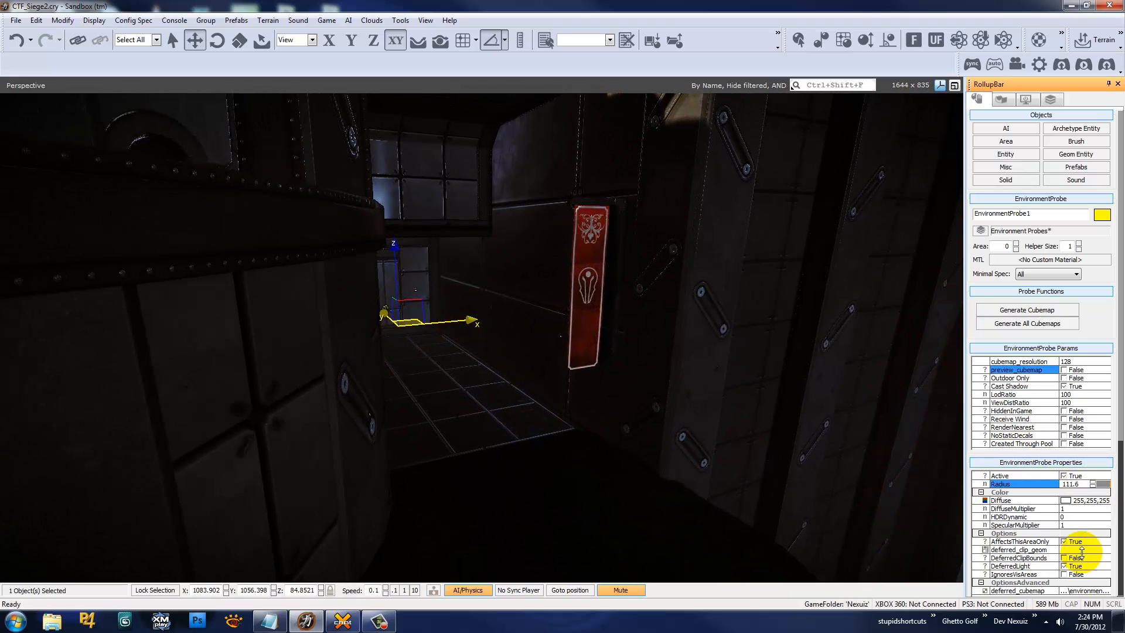
left_click_drag(1064, 572, 1061, 608)
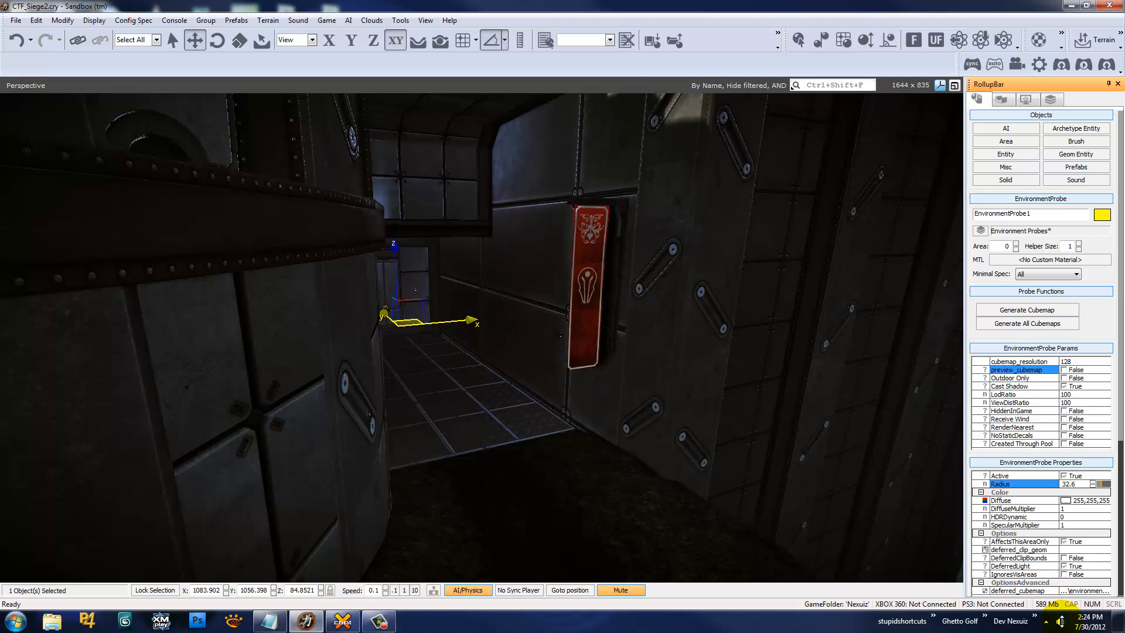
Adjust the probe's radius to about 41.6, deselect the probe, and check its lighting inside the room
right_click(671, 465)
key("w")
right_click_drag(628, 405, 615, 403)
key("s")
key("s")
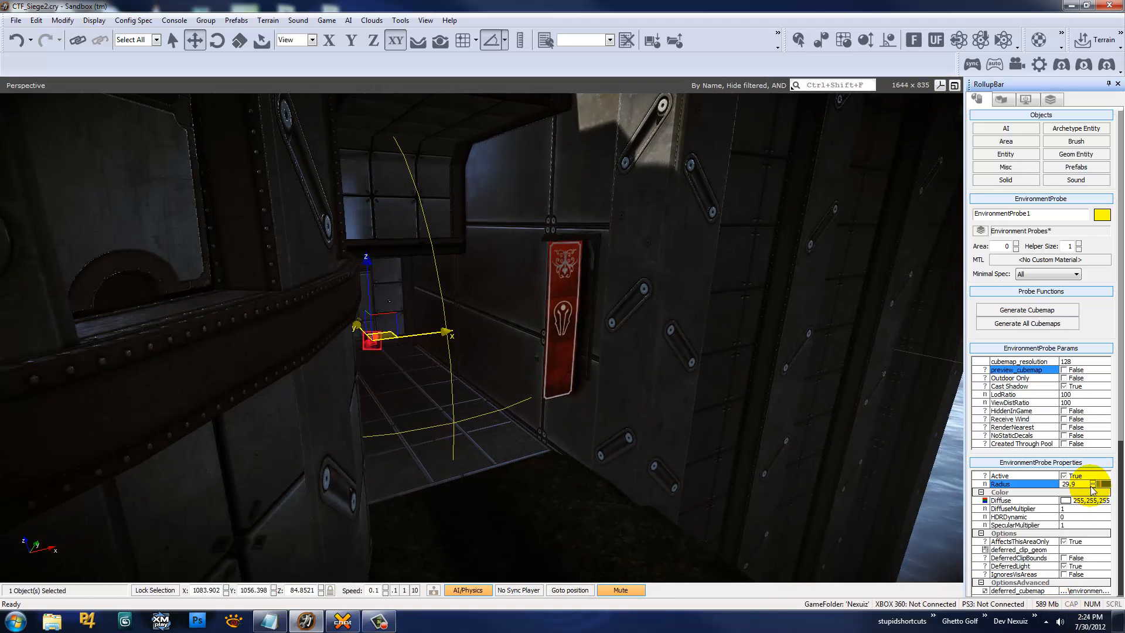
left_click_drag(1092, 490, 1094, 469)
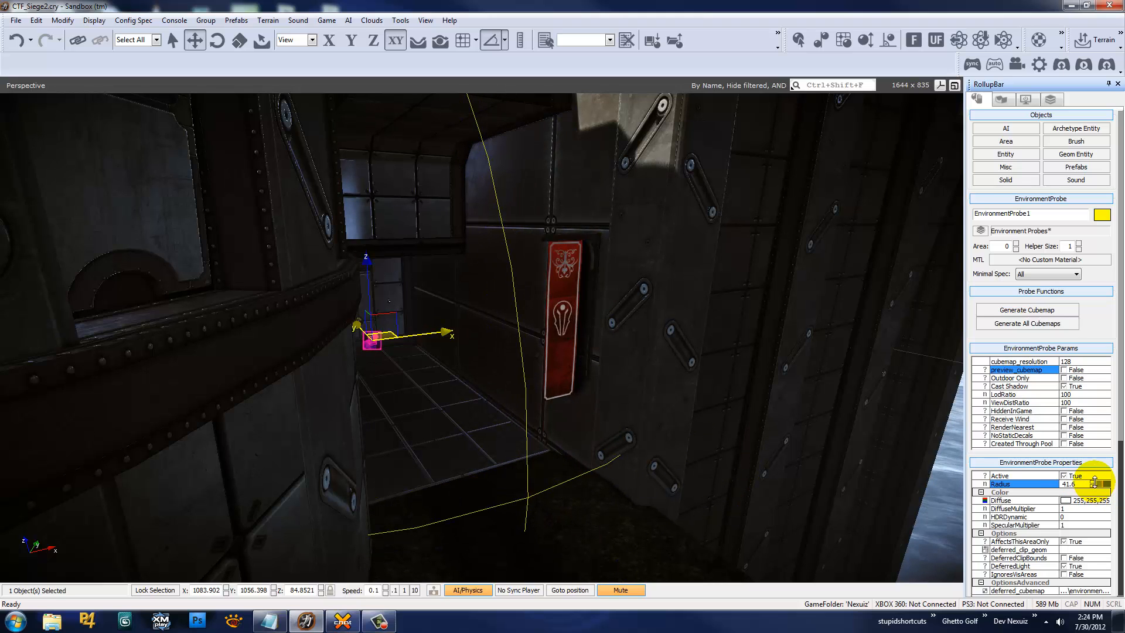
left_click(636, 354)
key("w")
right_click_drag(635, 354, 624, 379)
key("shift+space")
key("w")
right_click_drag(684, 438, 711, 302)
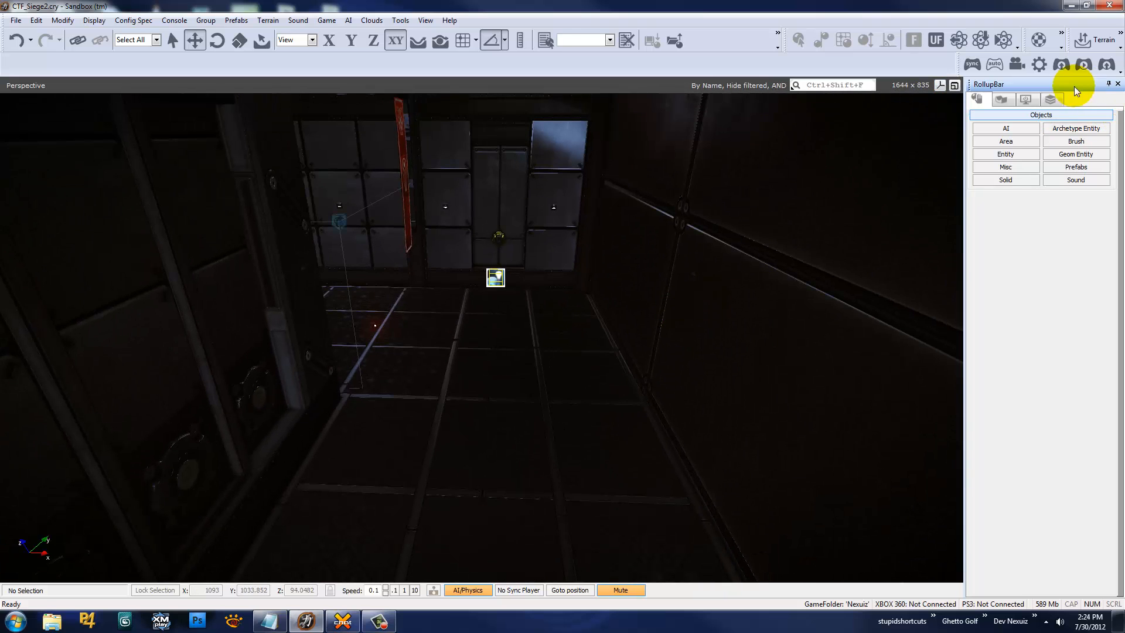
Create a new visible layer named Light Box
left_click(1050, 99)
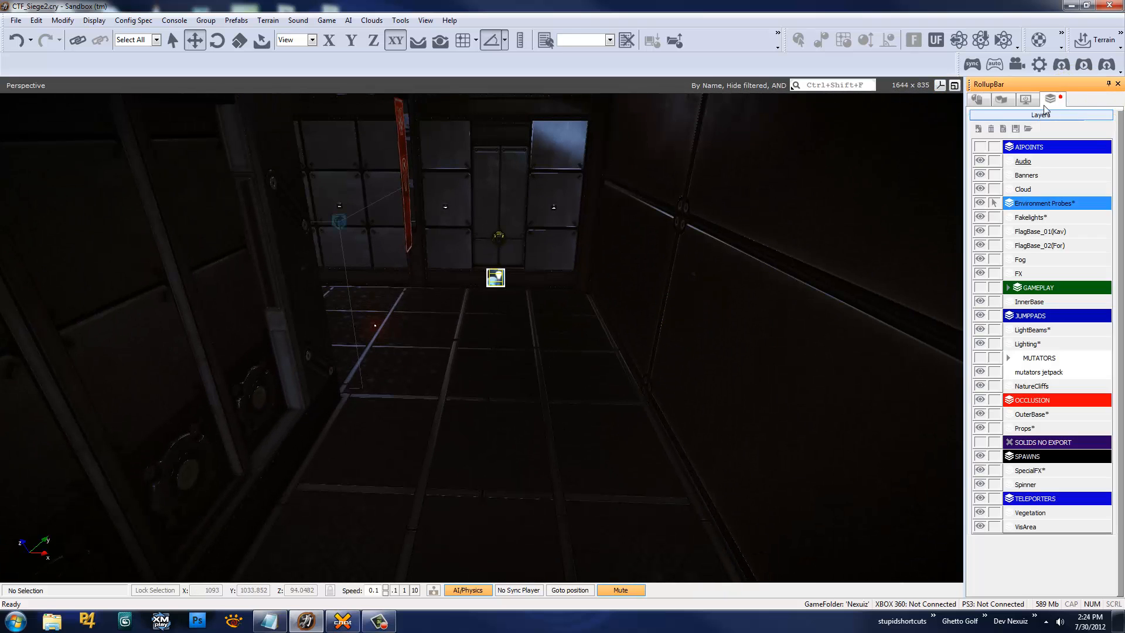
left_click(979, 130)
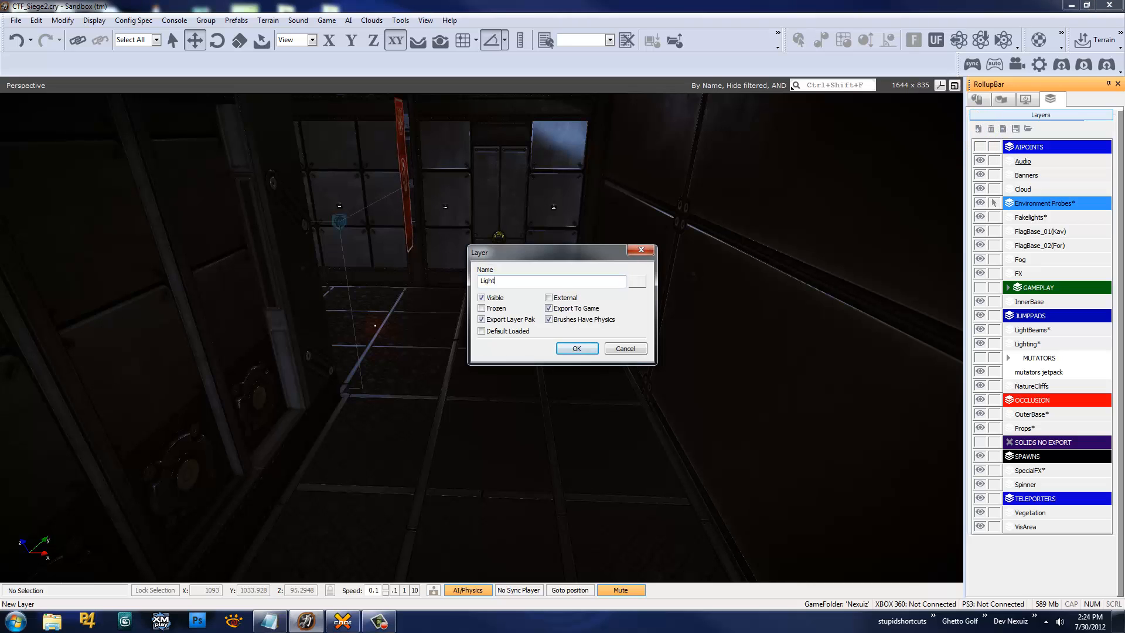
type("Light Box")
key("Return")
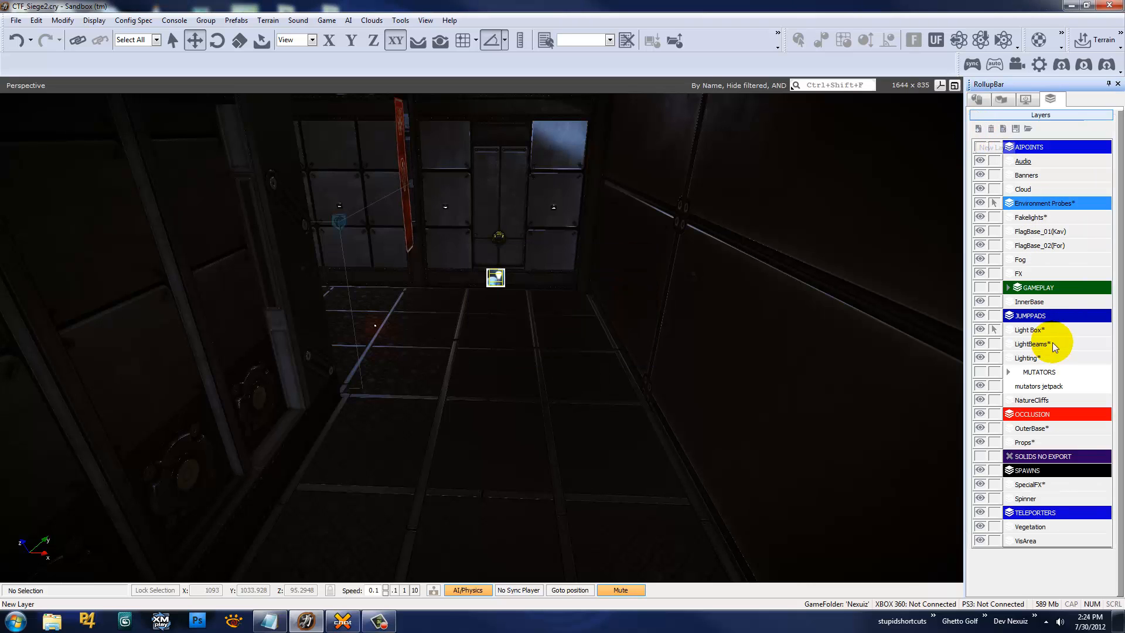
Make Light Box the current layer and place a new LightBox area on the room's floor
left_click(1042, 331)
left_click(984, 99)
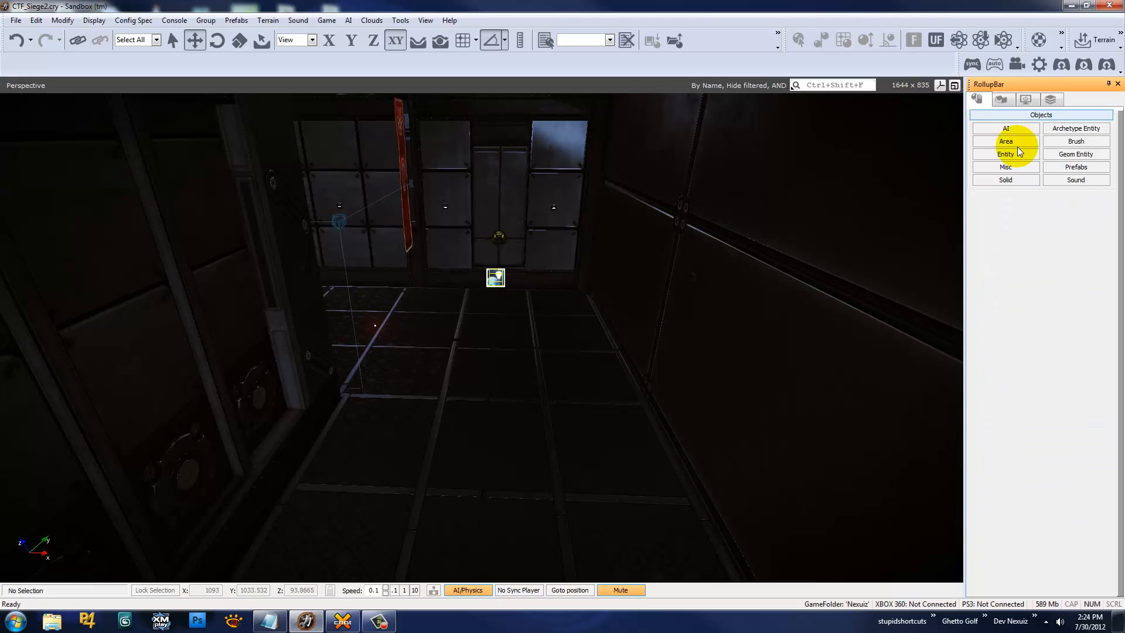
left_click(1005, 141)
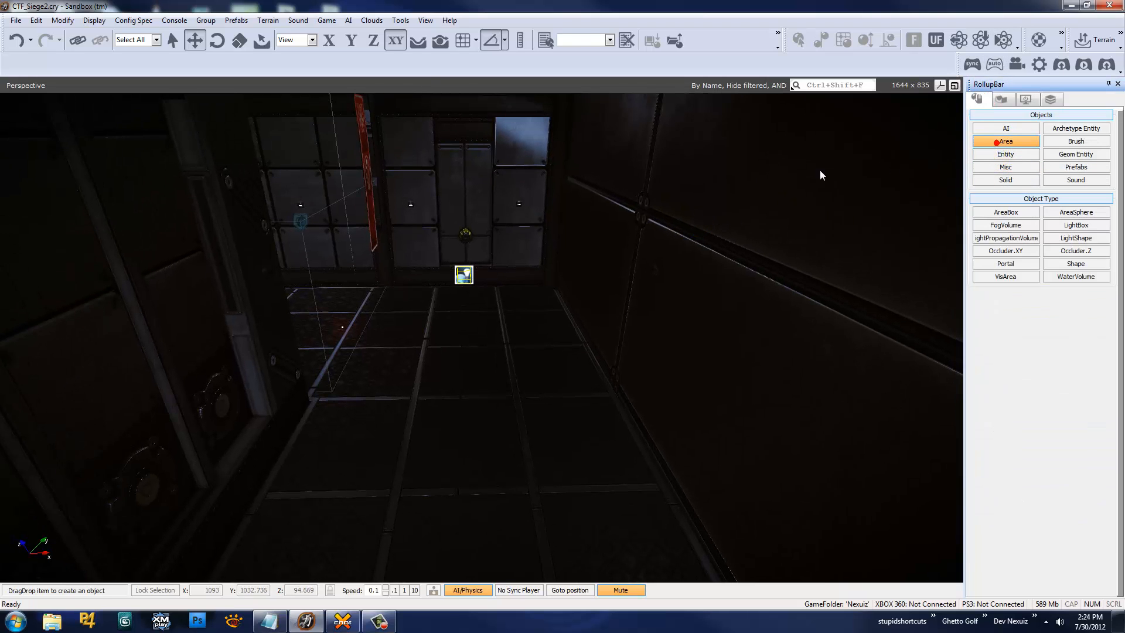
left_click(1075, 224)
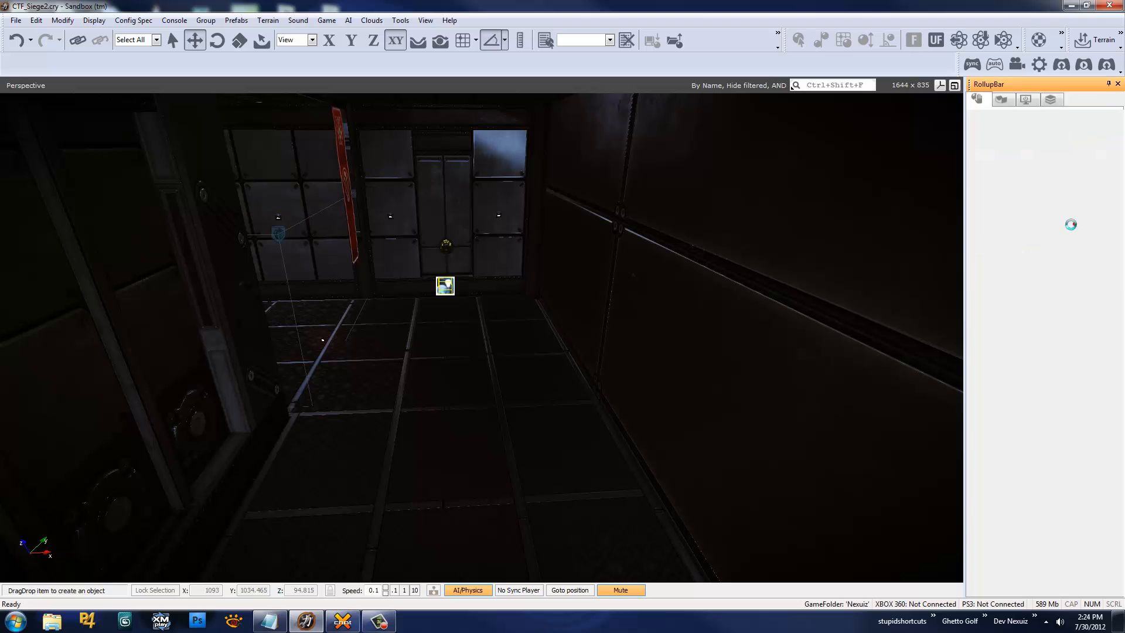
left_click(411, 367)
right_click_drag(570, 448, 571, 449)
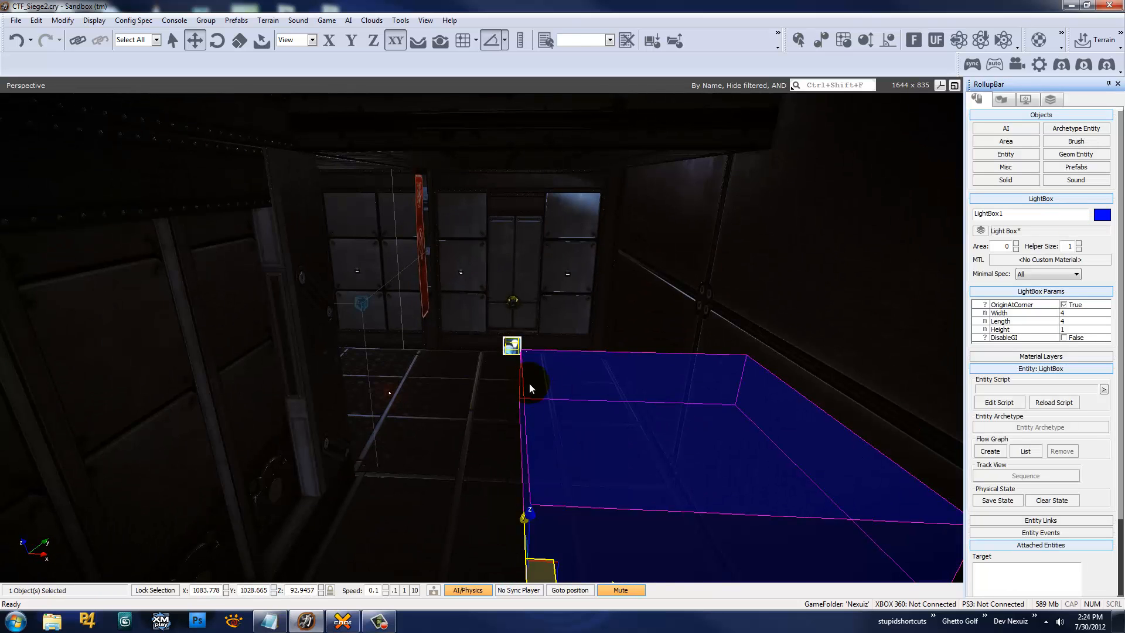
left_click(440, 397, "ctrl+shift")
key("w")
right_click_drag(511, 417, 511, 418)
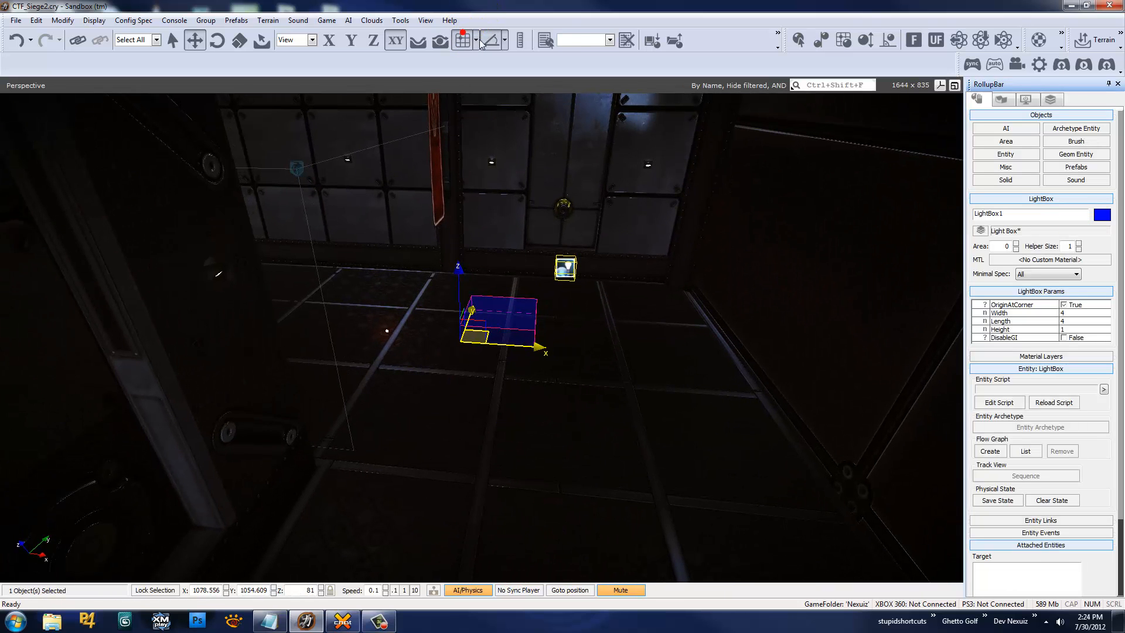
Enable grid snapping with a chosen grid size and align the light box to the grid
left_click(477, 40)
left_click(483, 96)
right_click_drag(515, 244, 514, 244)
left_click(473, 342, "ctrl+shift")
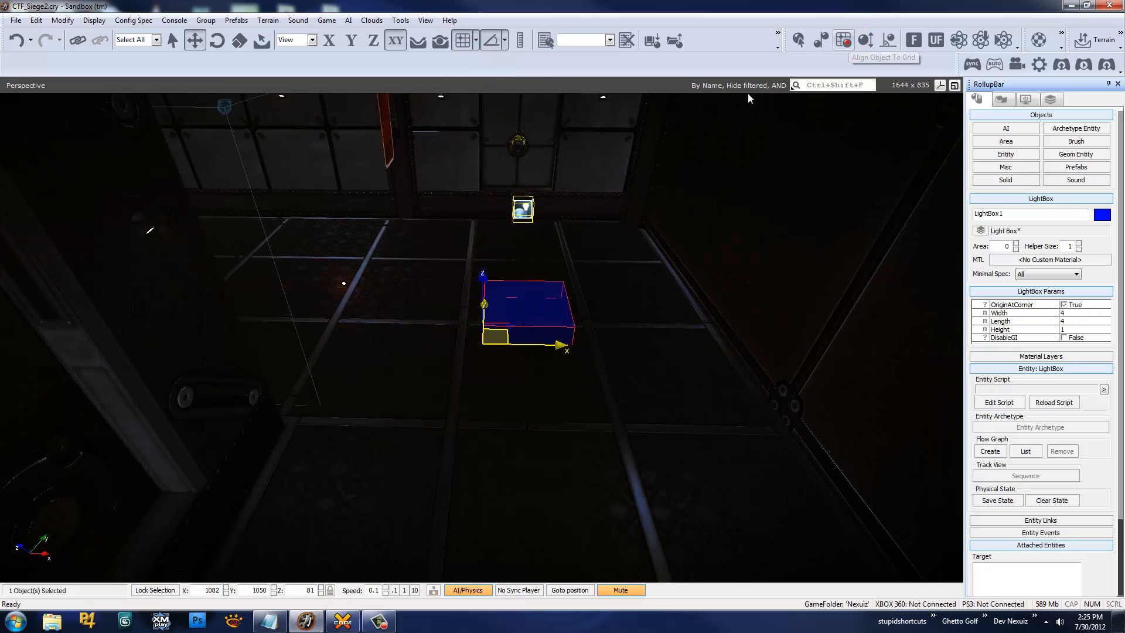
right_click_drag(407, 462, 407, 462)
Move the light box along the floor from beside the environment probe toward the room's far open end
key("w")
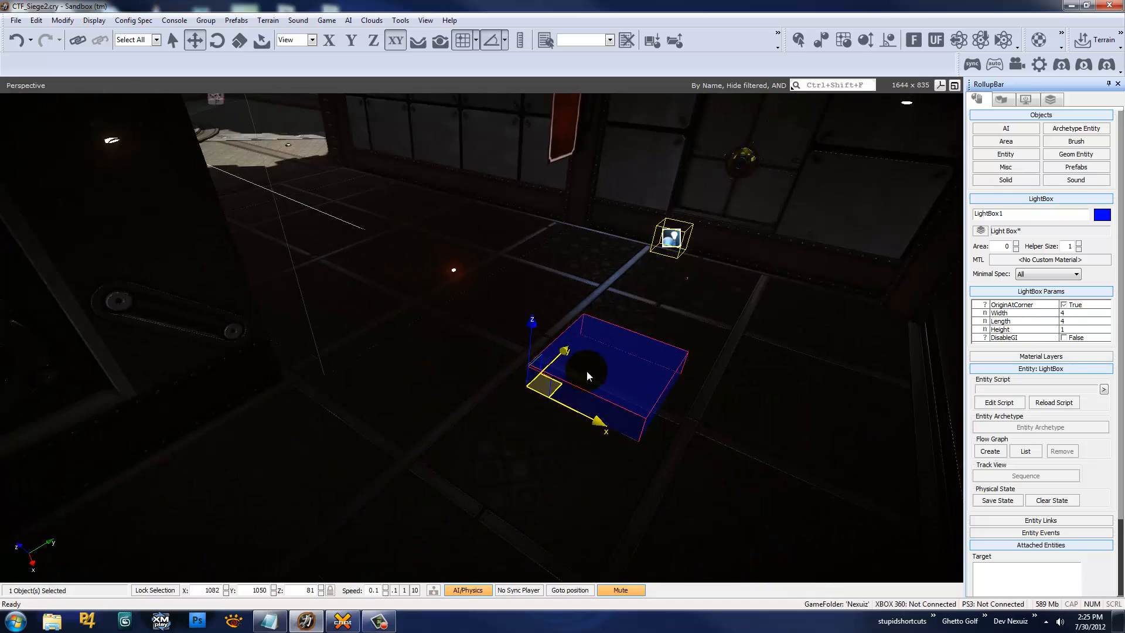
left_click_drag(559, 385, 468, 403)
right_click_drag(468, 403, 479, 405)
key("w")
left_click_drag(479, 404, 328, 372)
right_click_drag(328, 371, 327, 371)
key("s")
left_click_drag(439, 358, 360, 418)
right_click_drag(360, 418, 361, 419)
key("w")
key("s")
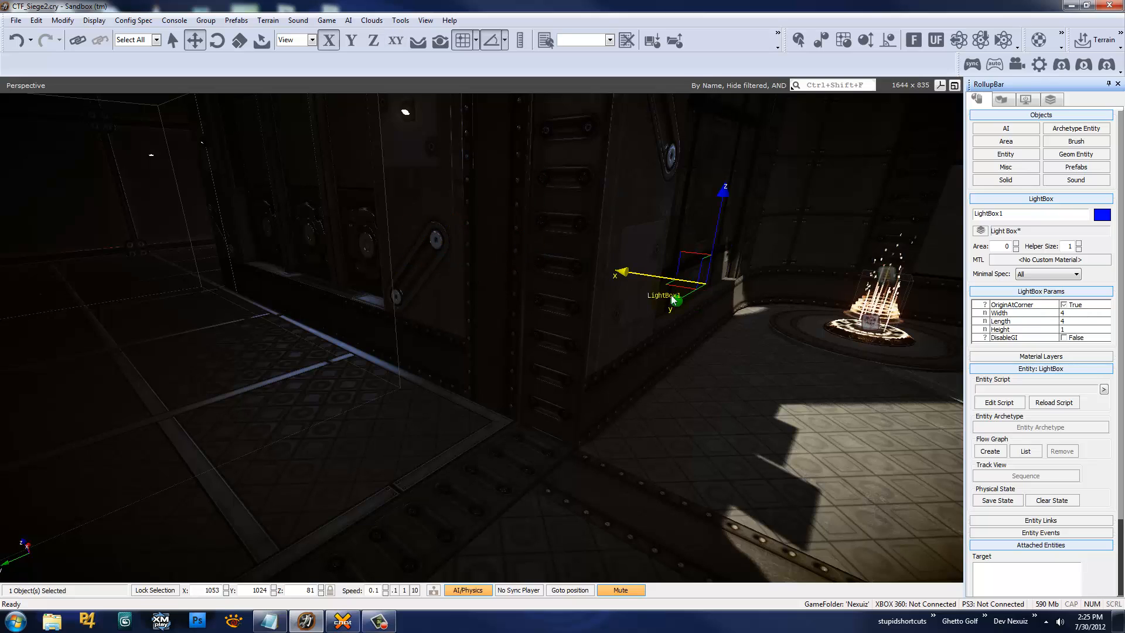
Position the light box's origin at the corner of the room's entrance, at X 1052, Y 1043
right_click_drag(590, 350, 766, 314)
left_click_drag(770, 307, 486, 433)
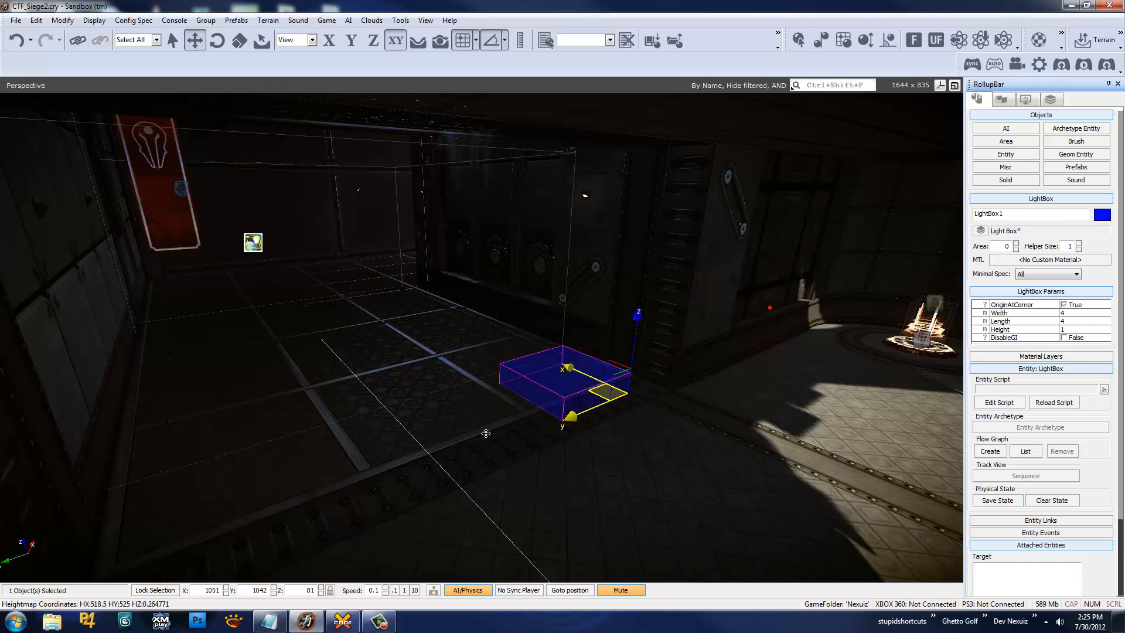
left_click_drag(577, 421, 626, 401)
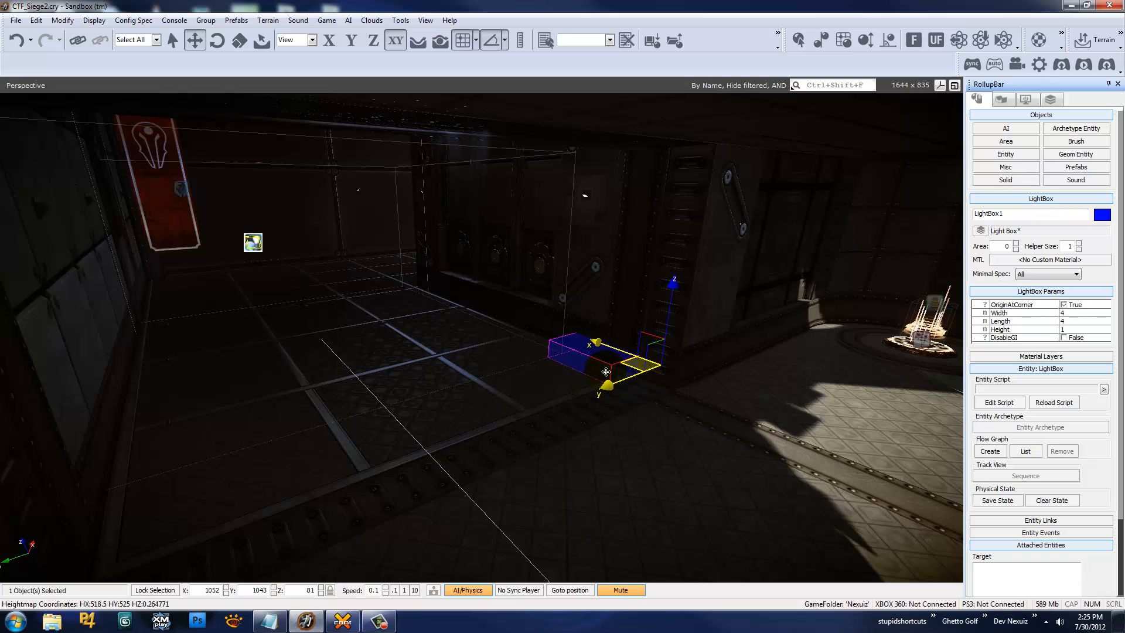
right_click_drag(605, 371, 916, 409)
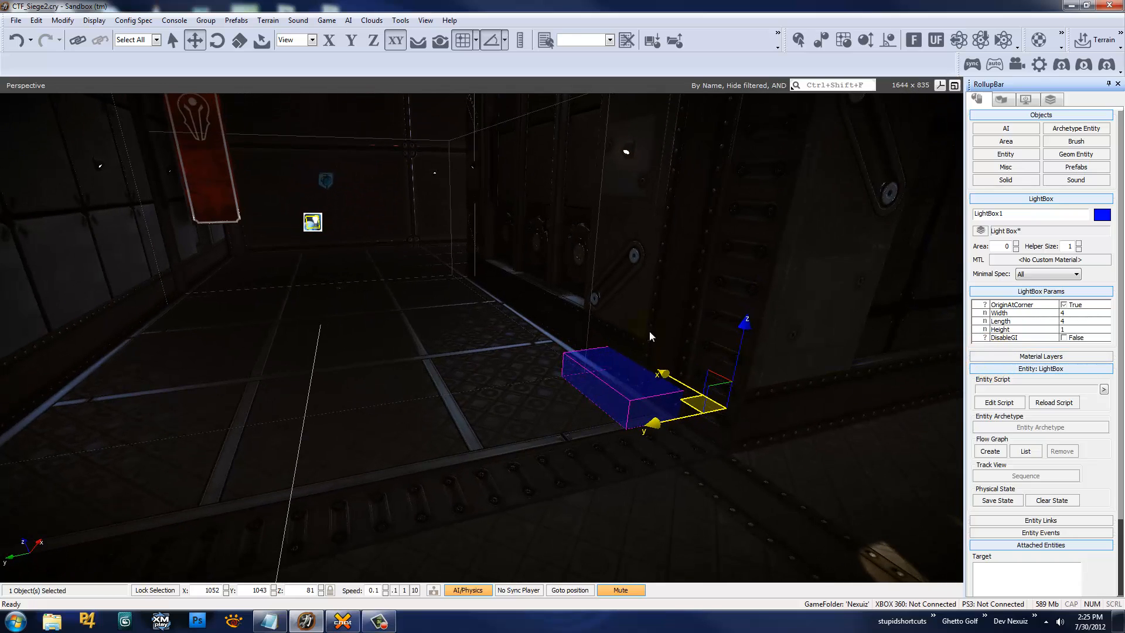
Set the light box's width to 42 and its length to 26 to cover the room's floor
right_click_drag(689, 302, 689, 302)
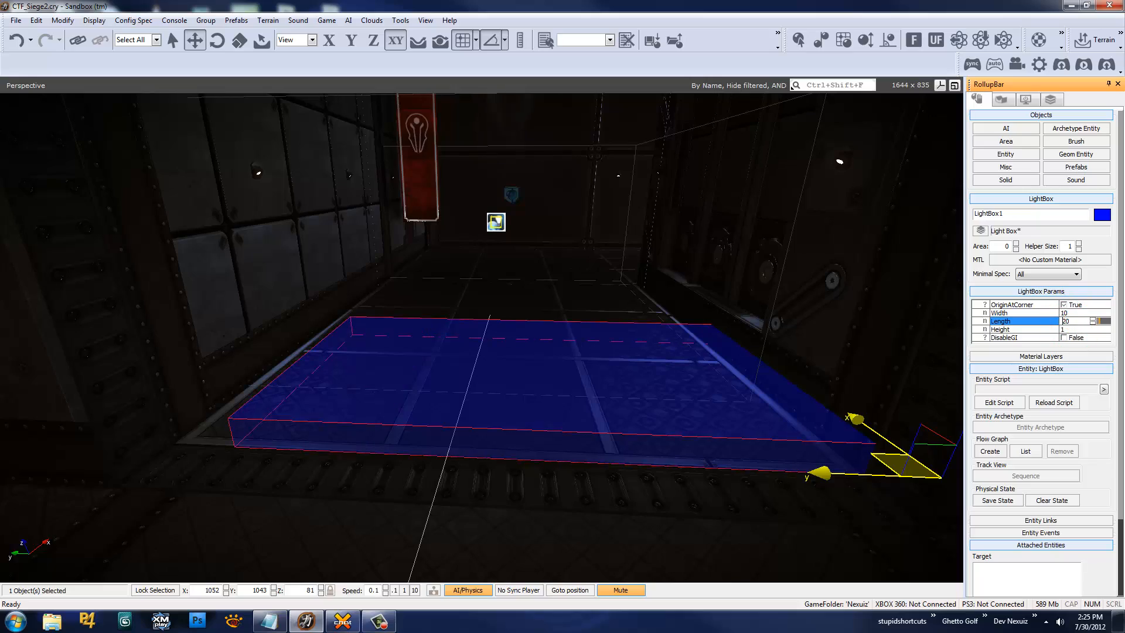
mouse_move(632, 370)
right_mouse_down()
mouse_move(646, 372)
mouse_move(633, 370)
right_mouse_up()
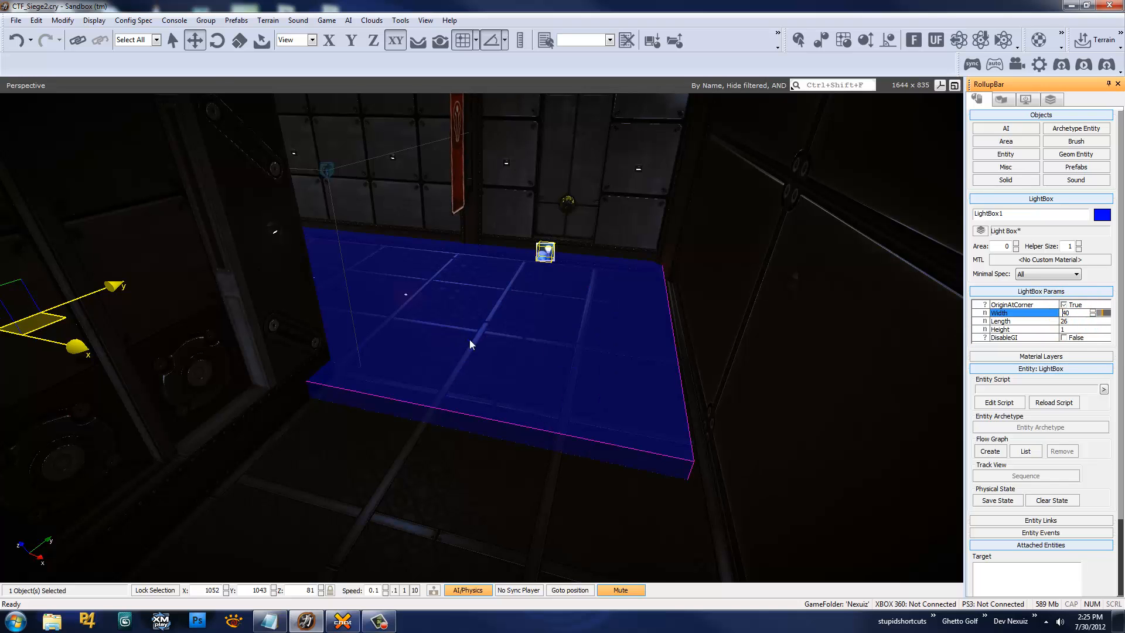
right_click_drag(470, 340, 512, 362)
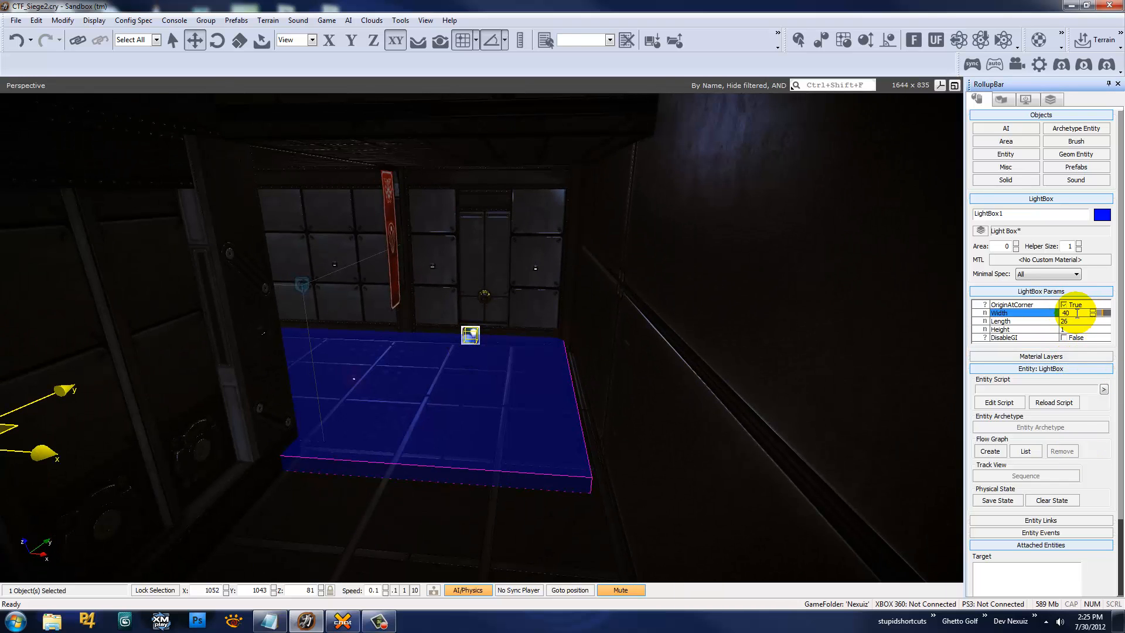
right_click_drag(349, 433, 378, 442)
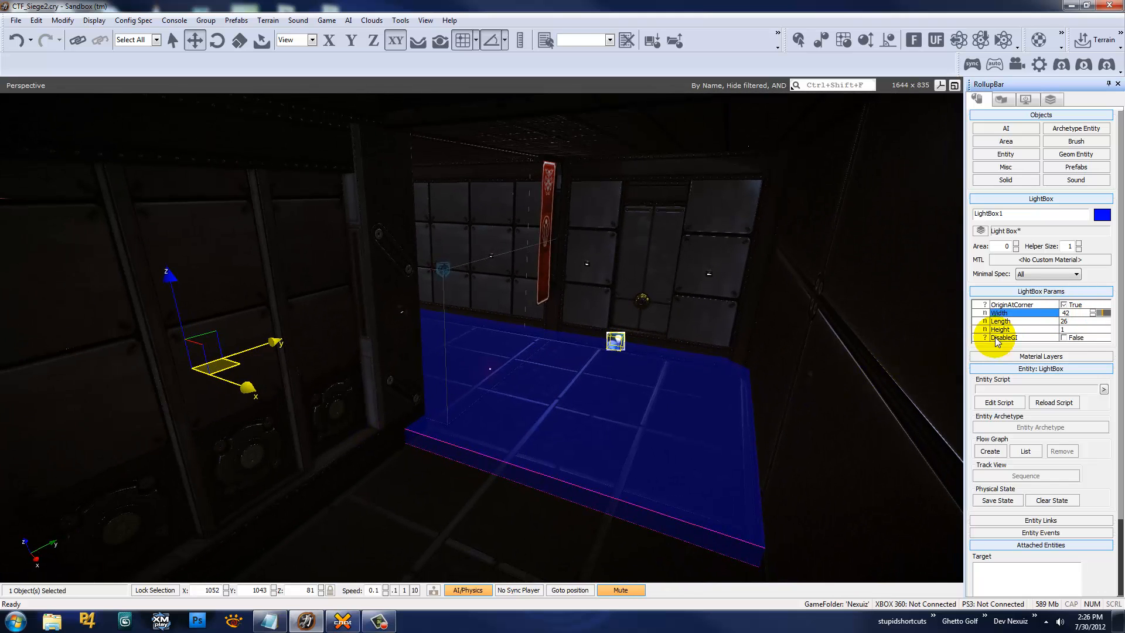
Try a light box height of 16, check it against the ceiling, and raise it to 18
right_click_drag(630, 403, 630, 403)
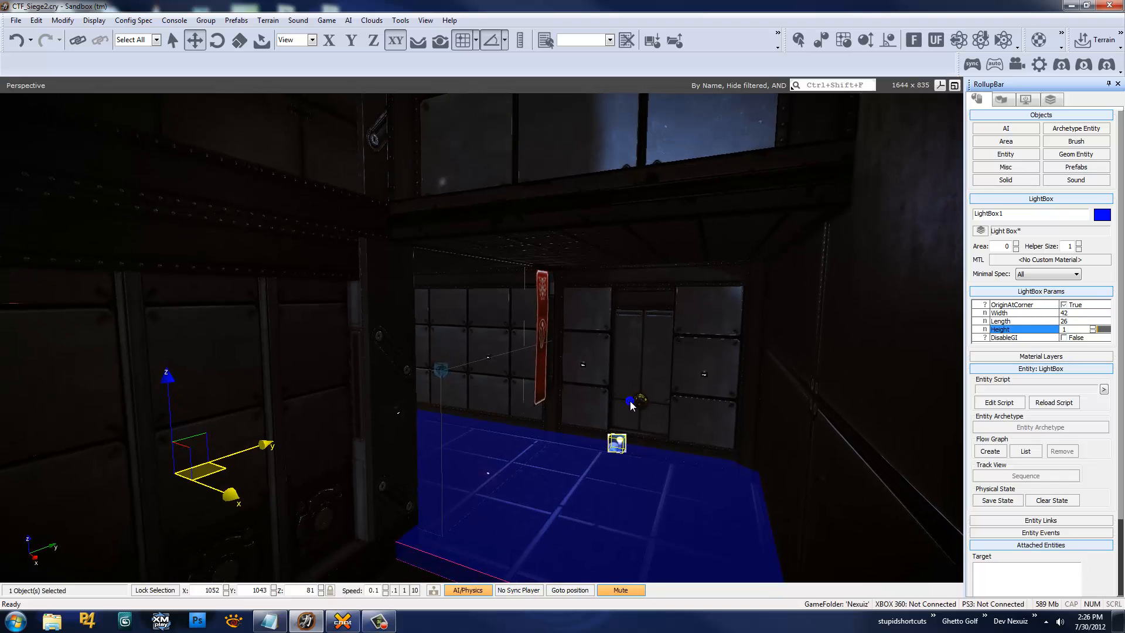
right_click_drag(515, 452, 515, 453)
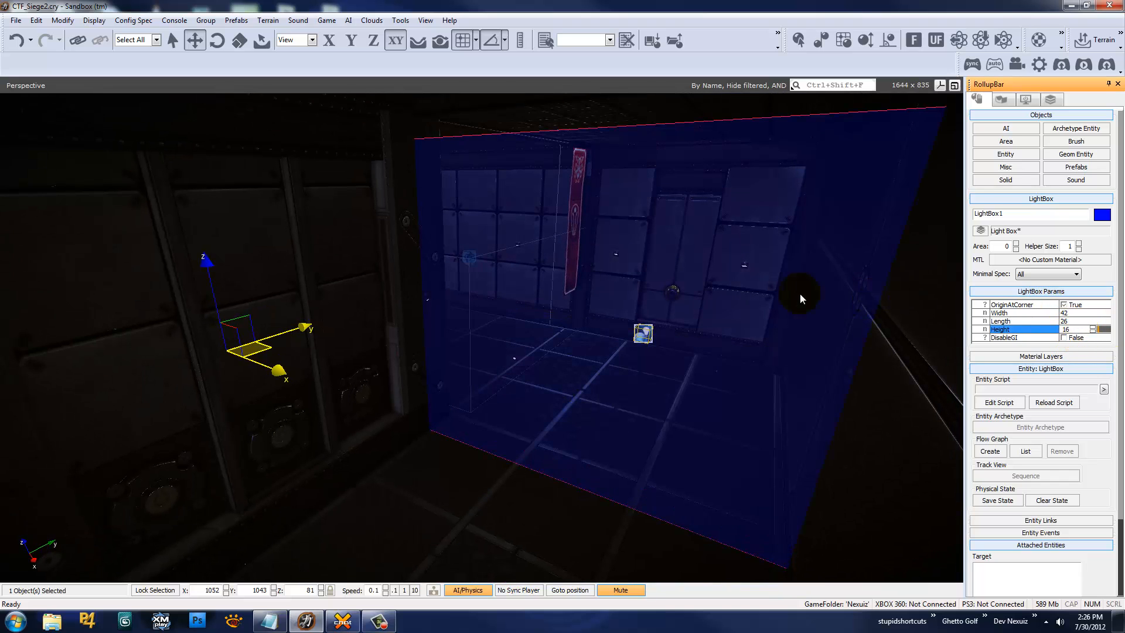
right_click_drag(801, 294, 718, 294)
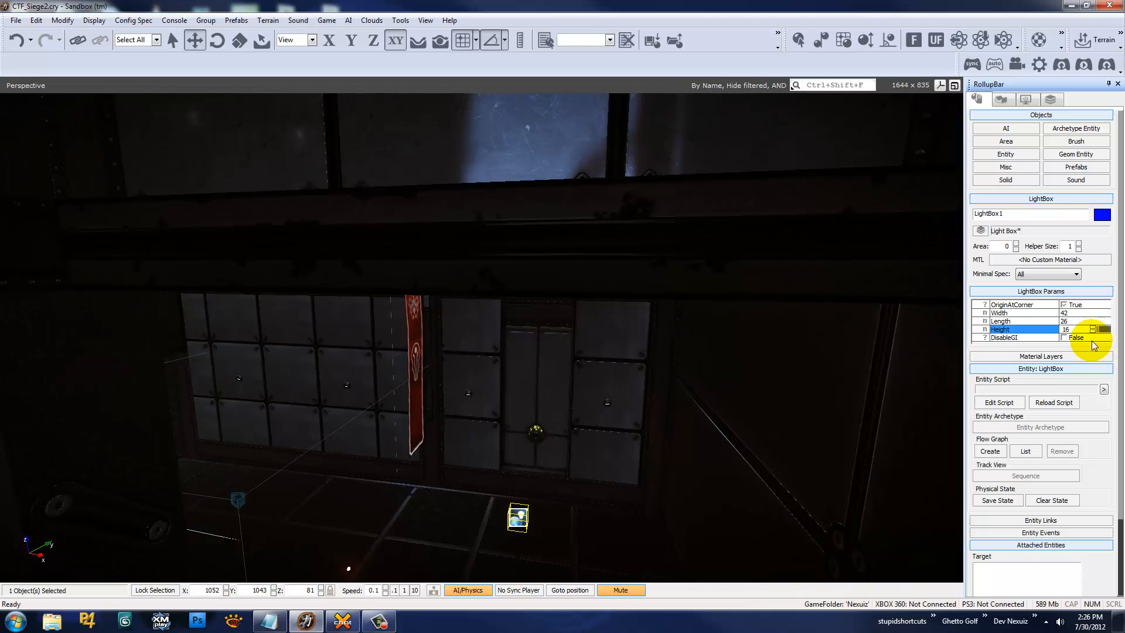
right_click_drag(554, 332, 553, 332)
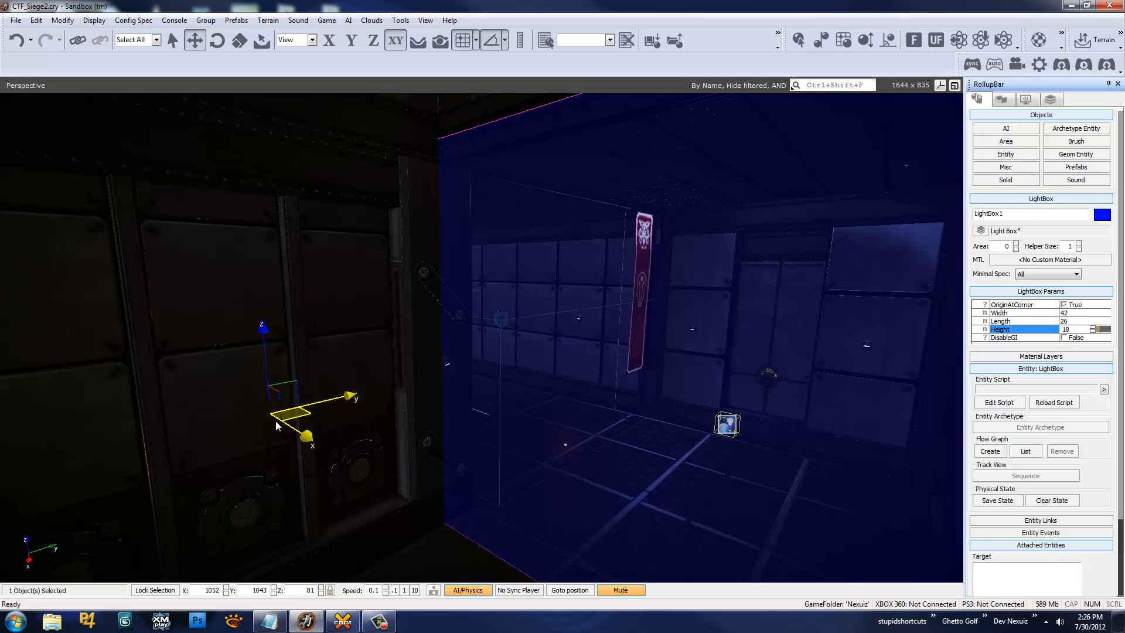
Shift the light box along Y to 1044 and deselect it
right_click_drag(398, 391, 389, 381)
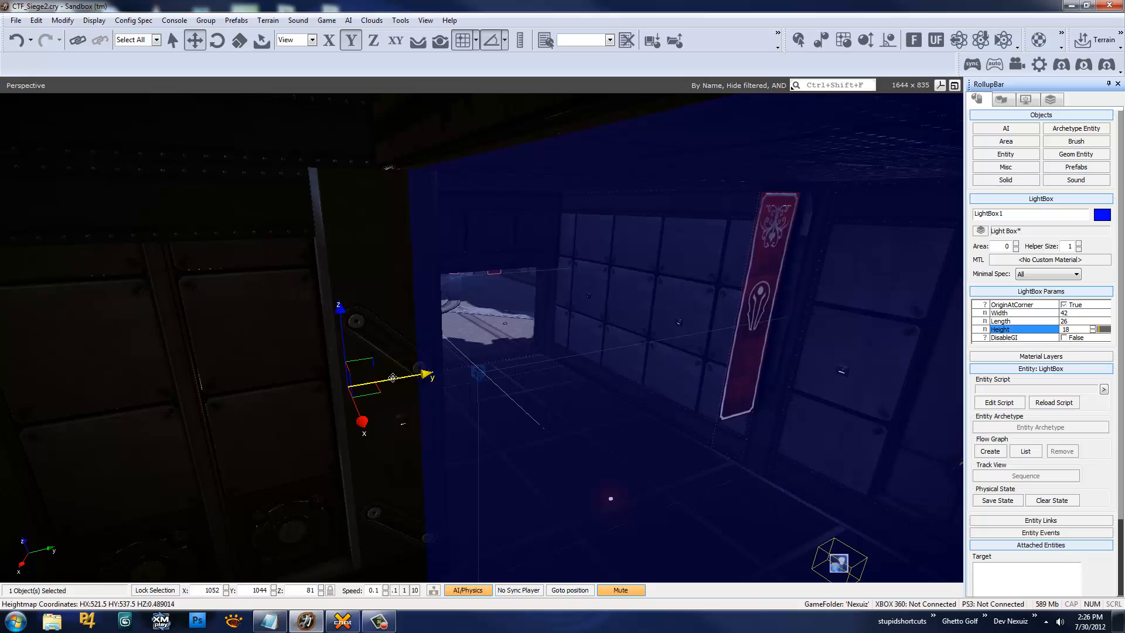
right_click_drag(430, 364, 410, 374)
left_click(410, 375)
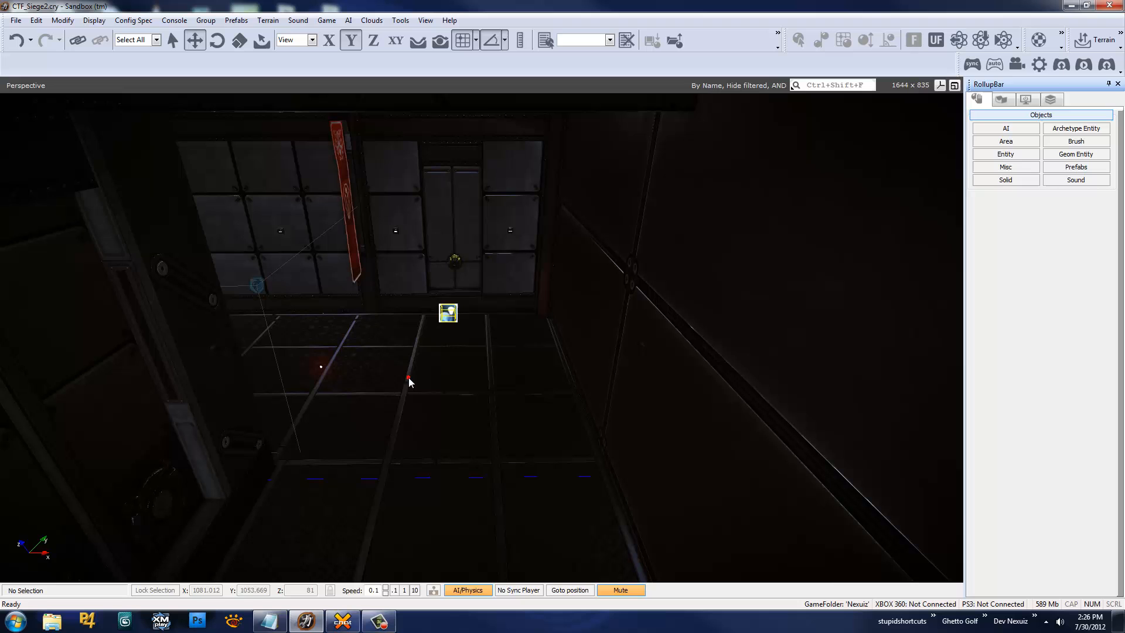
Reselect the light box, lower it to Z 80, and set its height to 18.5
left_click(481, 475)
right_click_drag(481, 476, 473, 452)
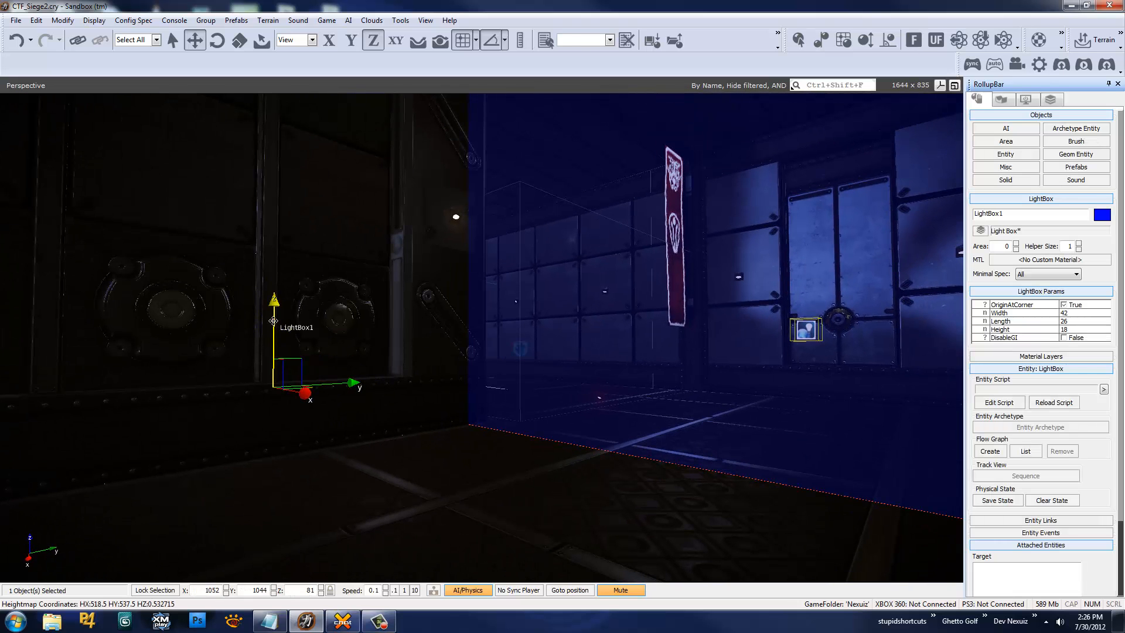
mouse_move(470, 340)
right_mouse_down()
mouse_move(461, 348)
mouse_move(471, 340)
right_mouse_up()
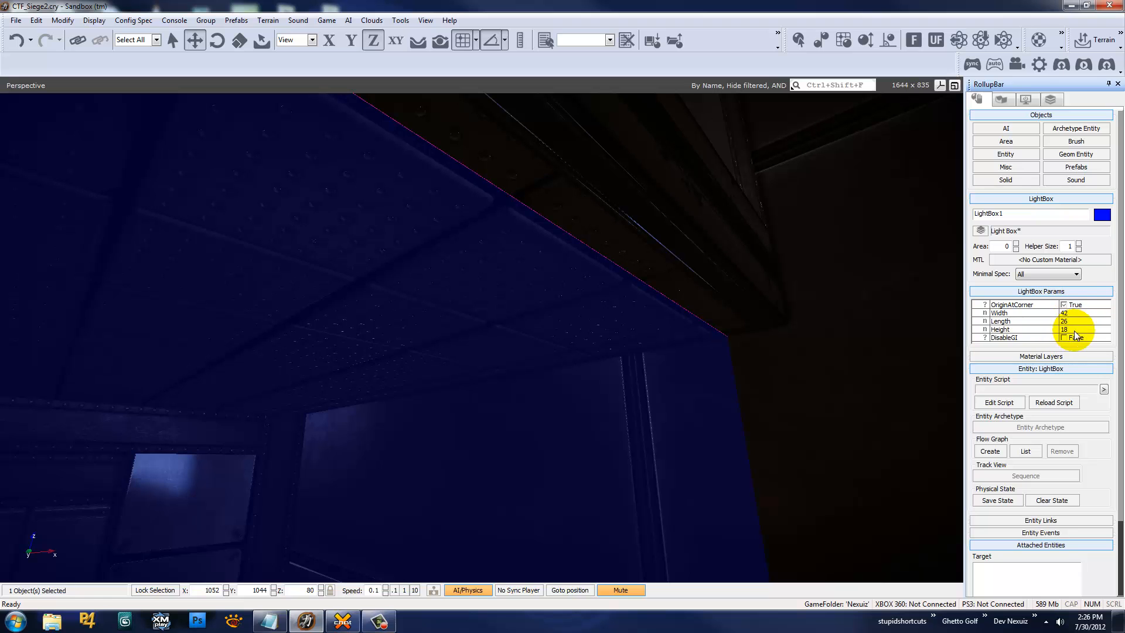
right_click_drag(939, 365, 567, 354)
key("d")
key("w")
Select the environment probe in the room and open its entity links
left_click(654, 408)
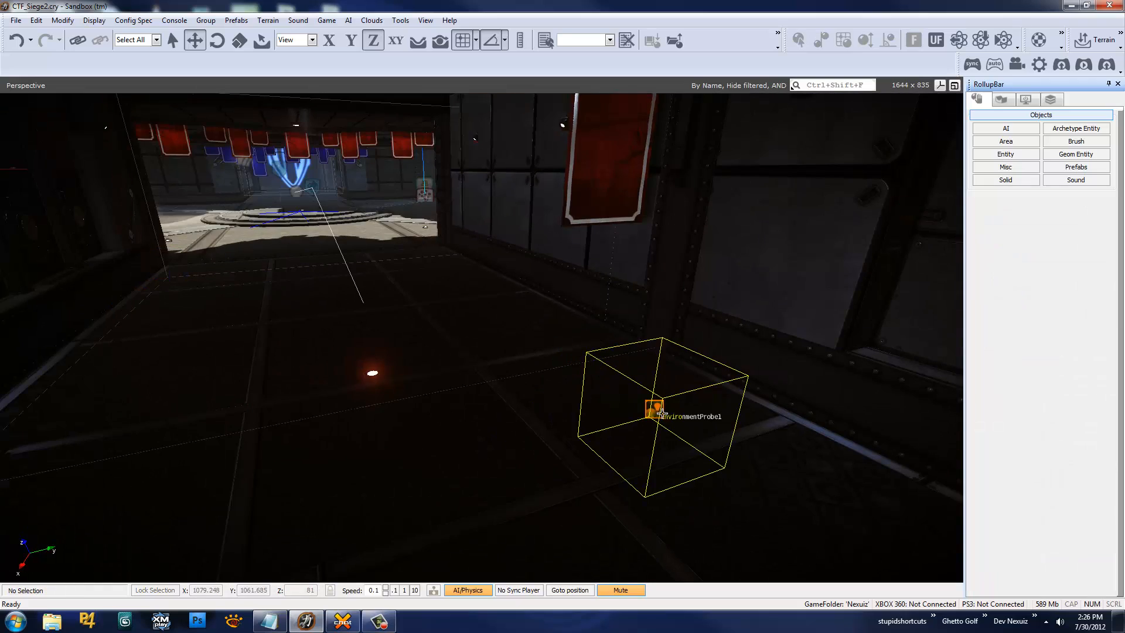
key("d")
right_click_drag(642, 346, 642, 350)
key("d")
key("s")
key("w")
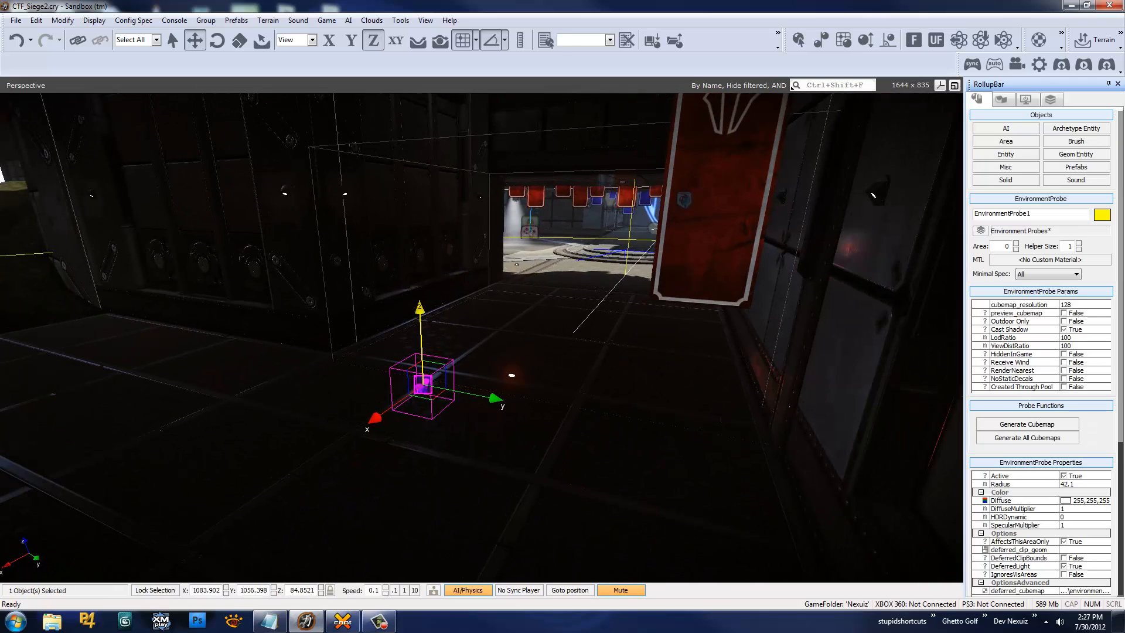
left_click_drag(1067, 238, 1046, 192)
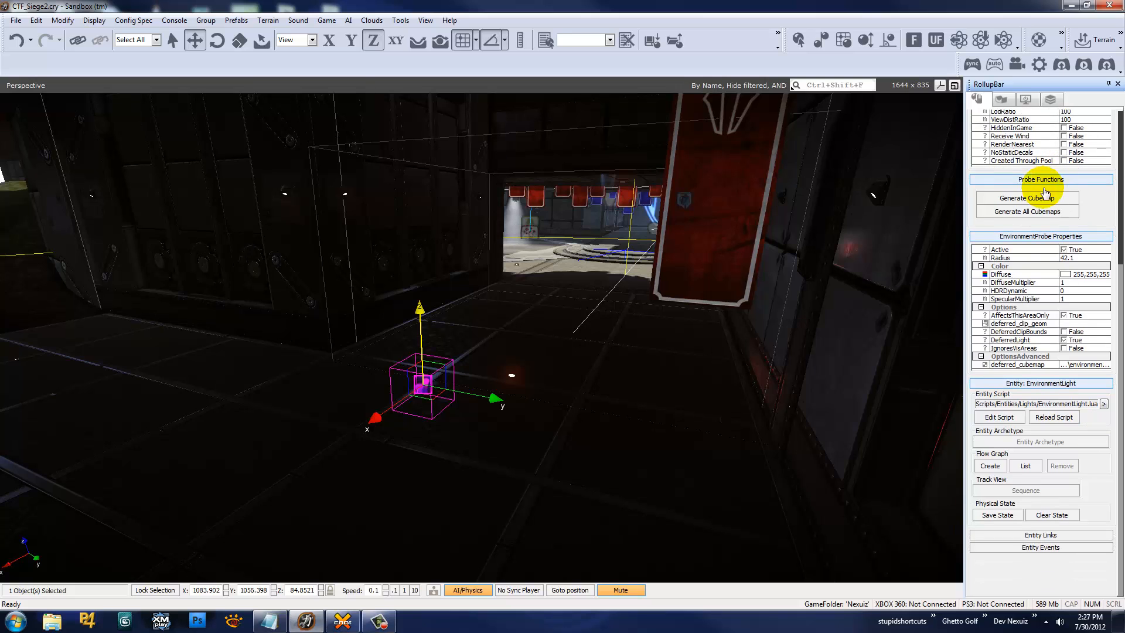
left_click(1036, 539)
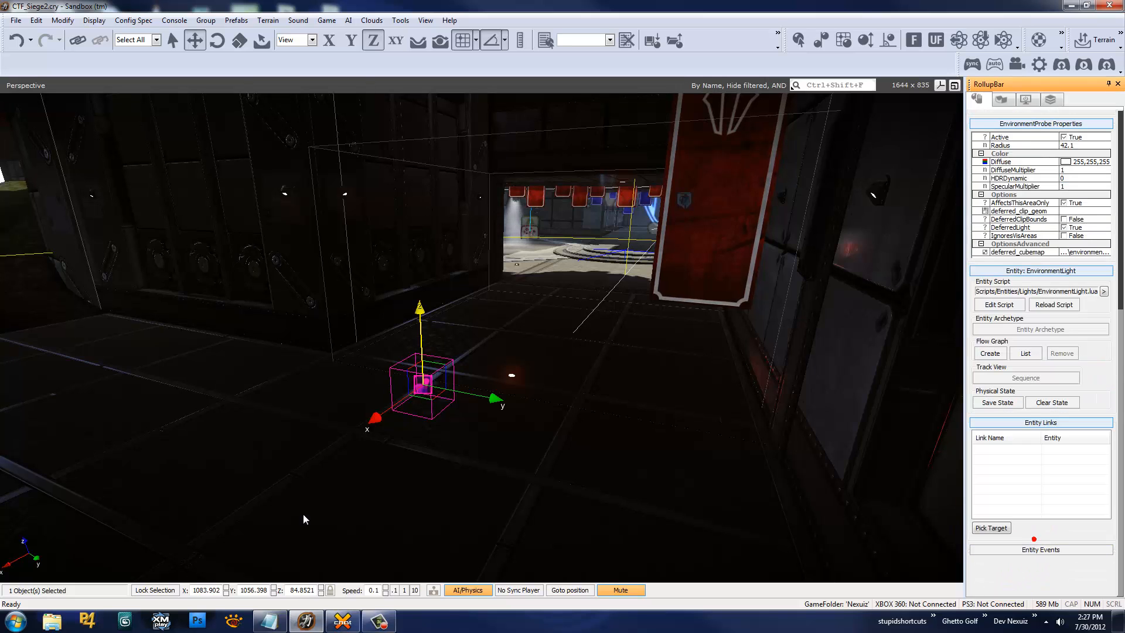
Link the environment probe to LightBox1 by picking the light box as its target
mouse_move(501, 407)
right_mouse_down()
mouse_move(490, 420)
mouse_move(501, 407)
right_mouse_up()
right_click_drag(556, 374, 555, 374)
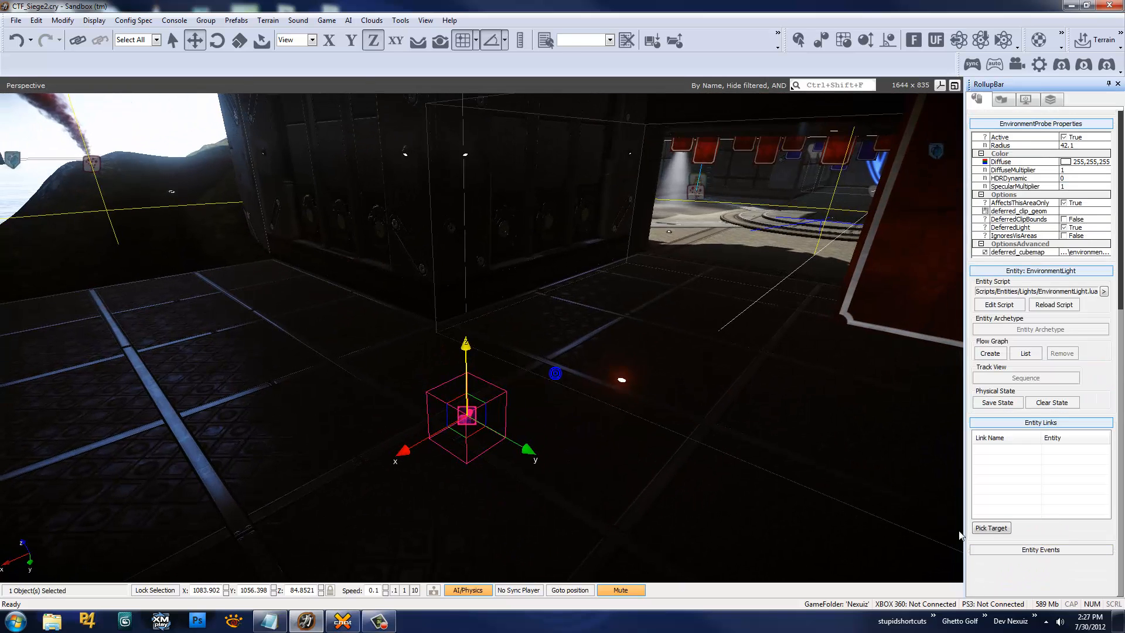
right_click_drag(682, 436, 660, 429)
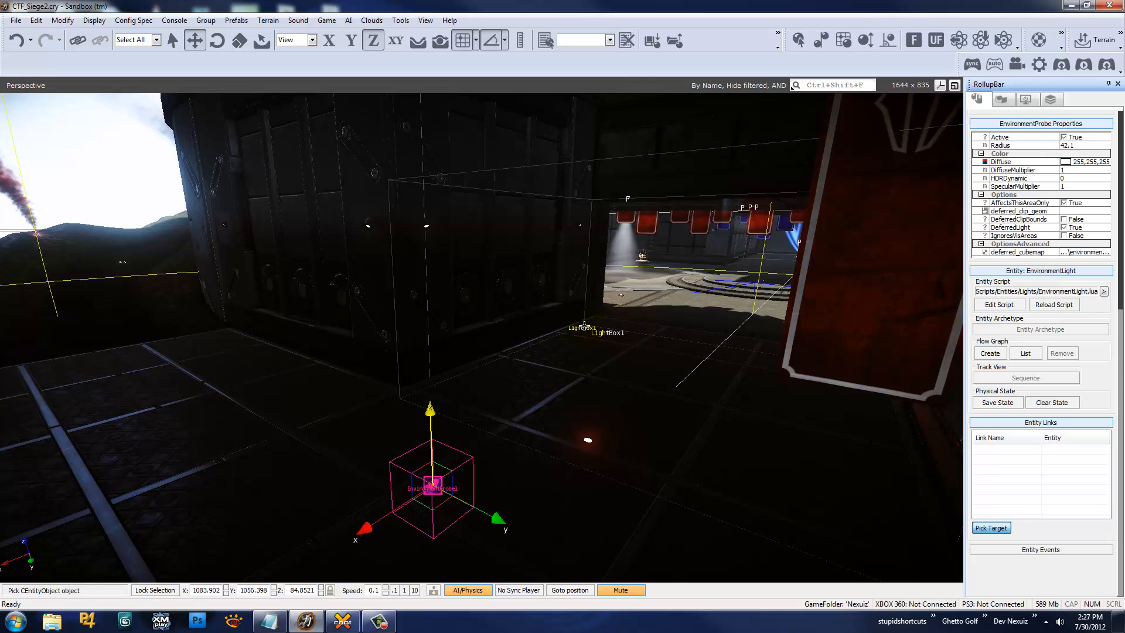
key("w")
right_click_drag(599, 343, 601, 345)
key("s")
key("a")
right_click_drag(530, 345, 576, 355)
key("s")
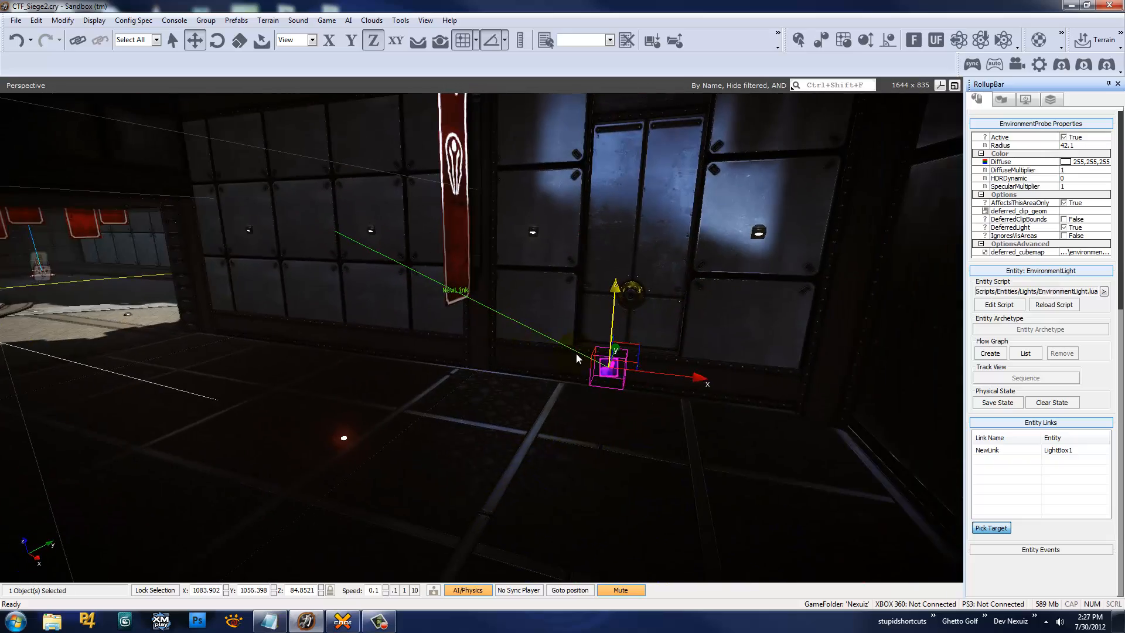
Enable DeferredClipBounds for the linked environment probe
mouse_move(420, 329)
right_mouse_down()
mouse_move(435, 327)
mouse_move(421, 328)
right_mouse_up()
key("w")
key("s")
key("w")
key("s")
key("s")
key("s")
key("w")
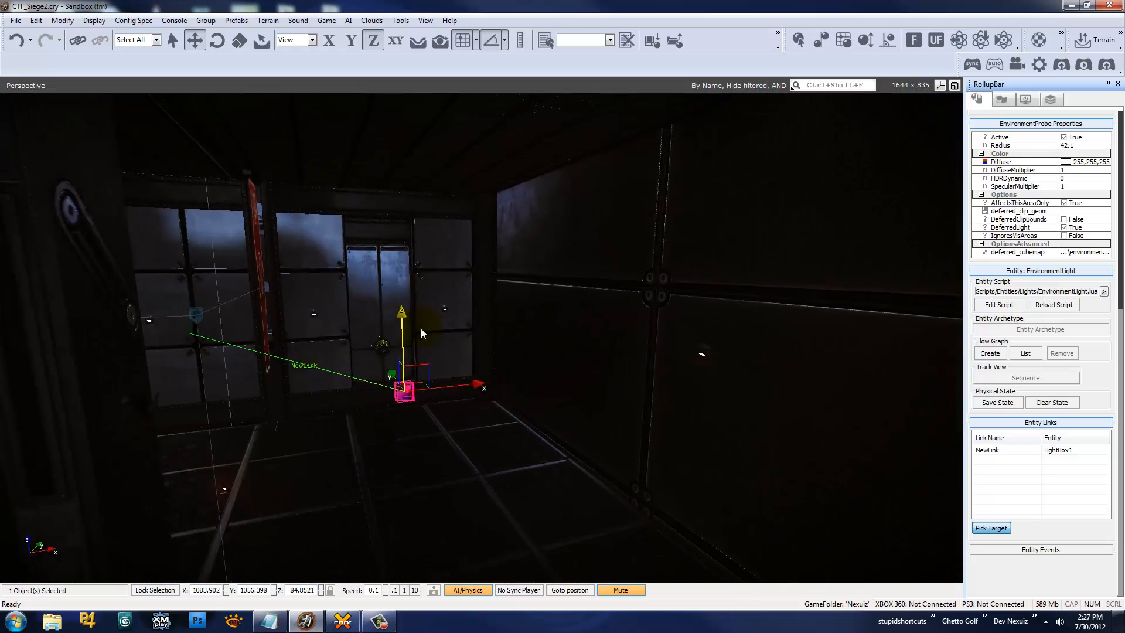
key("w")
right_click_drag(579, 306, 579, 306)
left_click(984, 211)
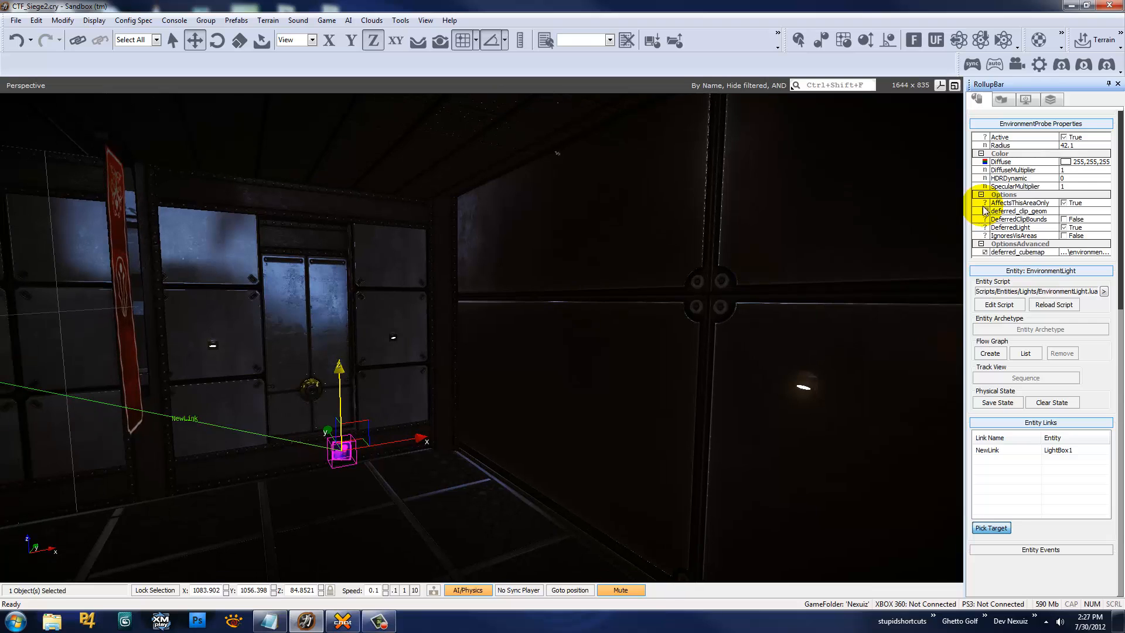
left_click(1064, 220)
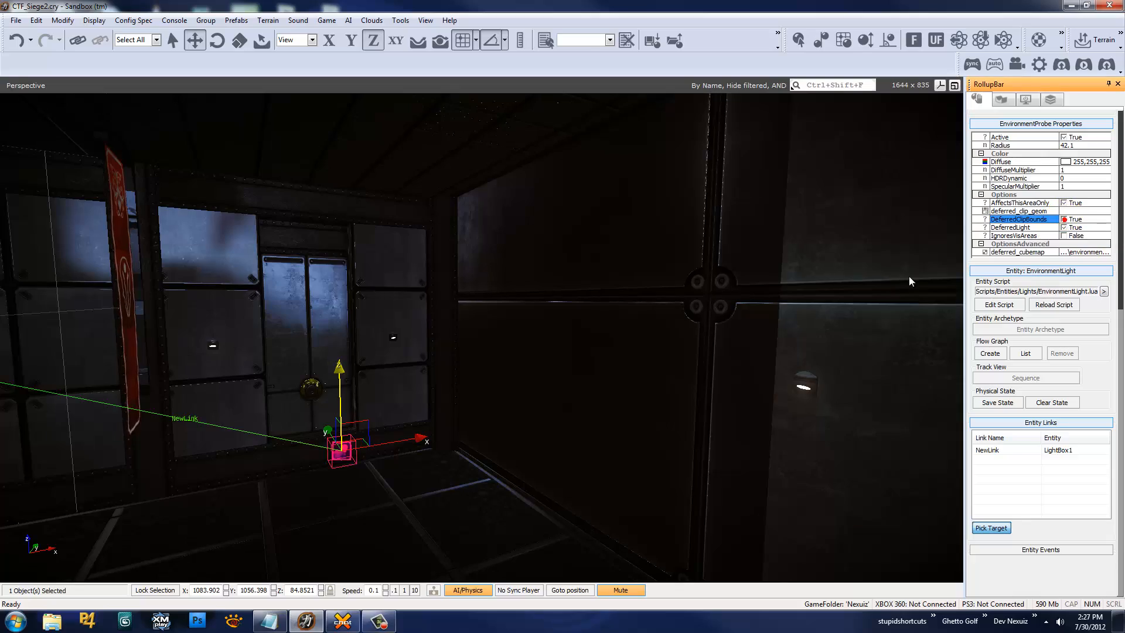
Inspect the probe lighting at the light box's boundary, deselect the probe, and select the light box
right_click_drag(751, 301, 750, 303)
key("s")
key("w")
key("s")
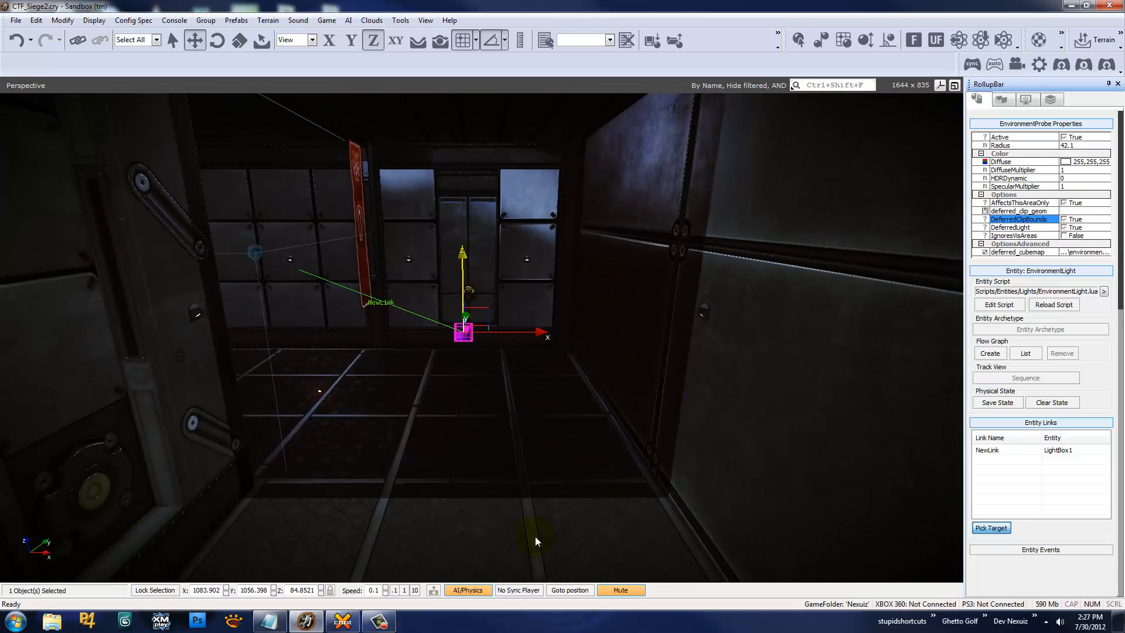
left_click(536, 535)
mouse_move(575, 516)
right_mouse_down()
mouse_move(557, 525)
mouse_move(589, 511)
right_mouse_up()
right_click_drag(495, 303, 553, 443)
key("shift+space")
left_click(527, 451)
key("s")
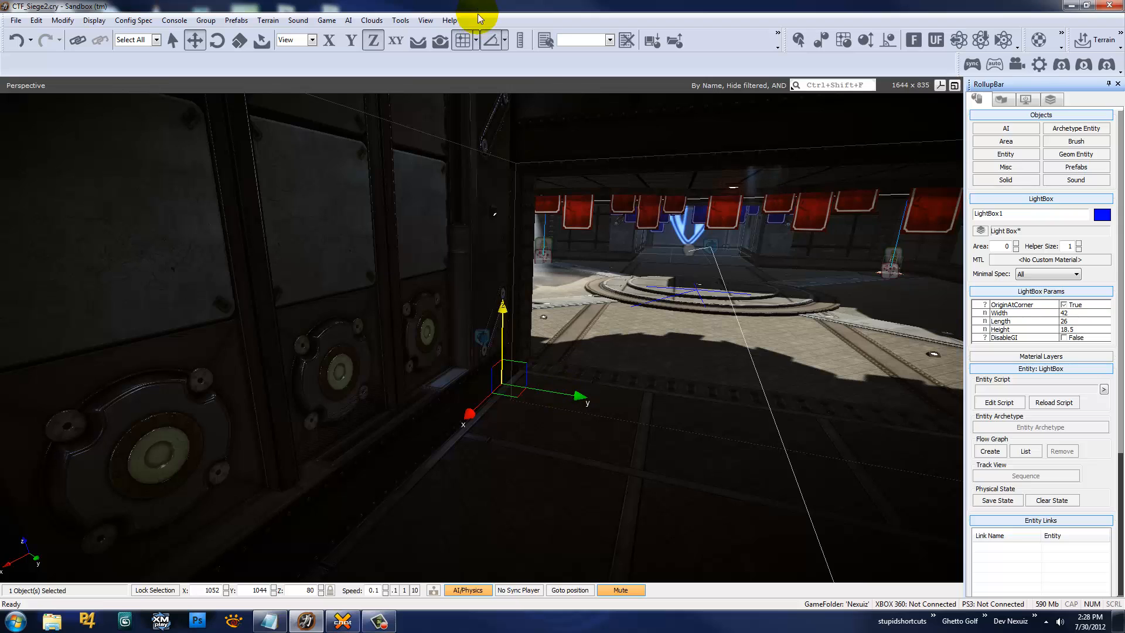
Set the grid snap to 0.5, shift LightBox1 along Y to 1043.5, and check its edge against the doorway
left_click(476, 41)
left_click(478, 84)
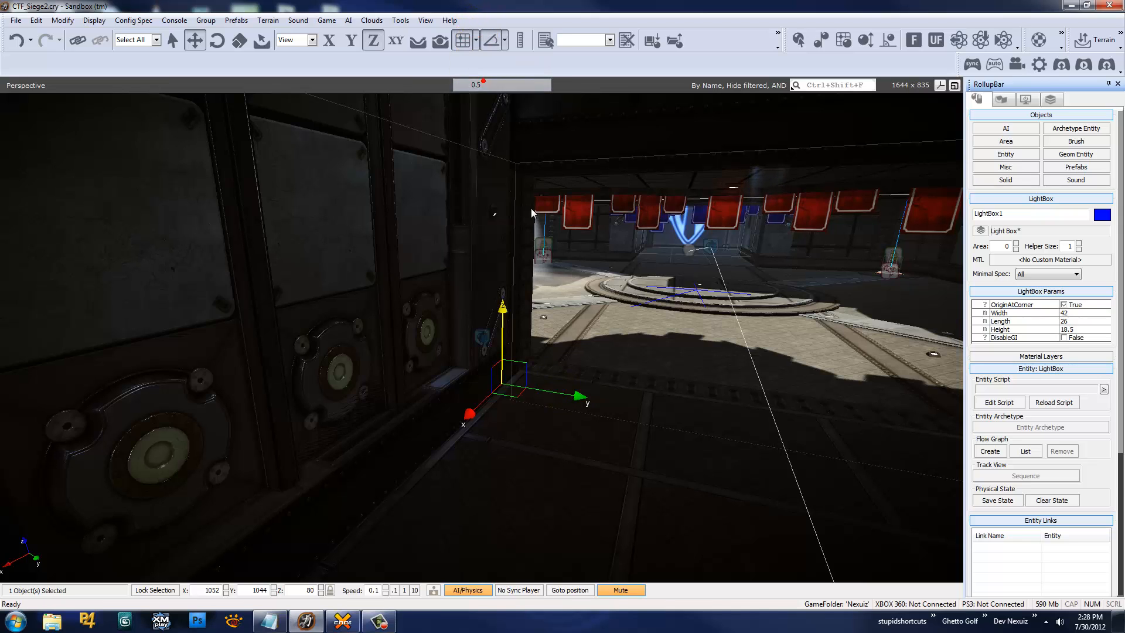
left_click_drag(563, 394, 551, 391)
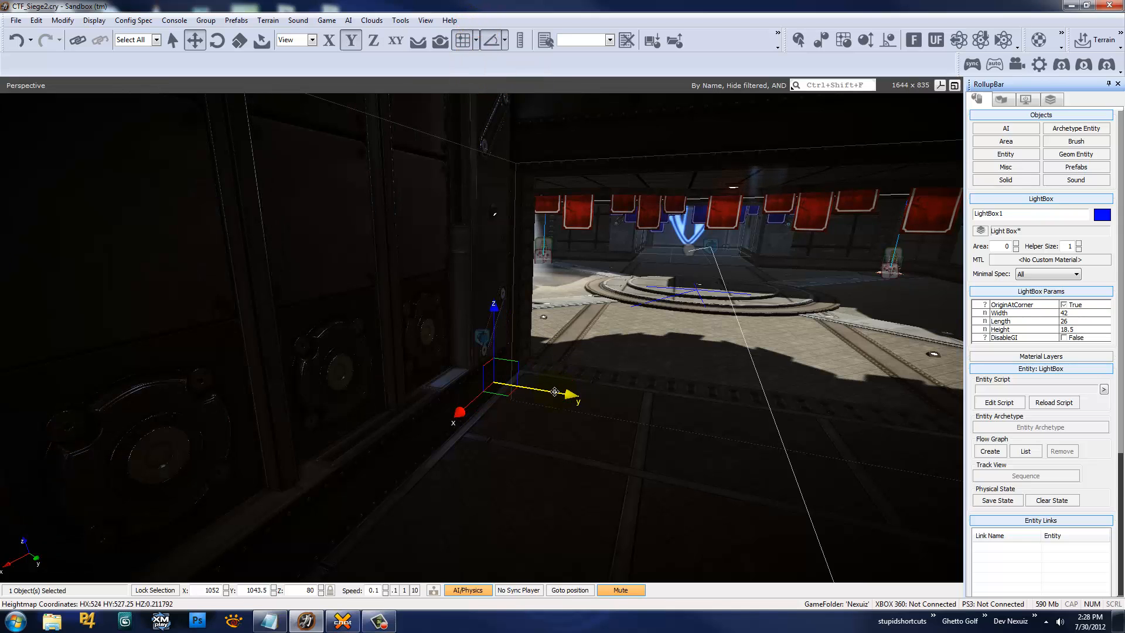
mouse_move(508, 442)
right_mouse_down()
mouse_move(526, 440)
mouse_move(504, 438)
mouse_move(516, 445)
mouse_move(489, 467)
mouse_move(507, 445)
mouse_move(493, 447)
mouse_move(566, 475)
mouse_move(515, 499)
mouse_move(491, 444)
right_mouse_up()
key("ctrl+d")
key("shift+space")
Clone LightBox1 and place the copy along Y at 1024, at the outer edge of the entrance corridor
left_click(497, 326)
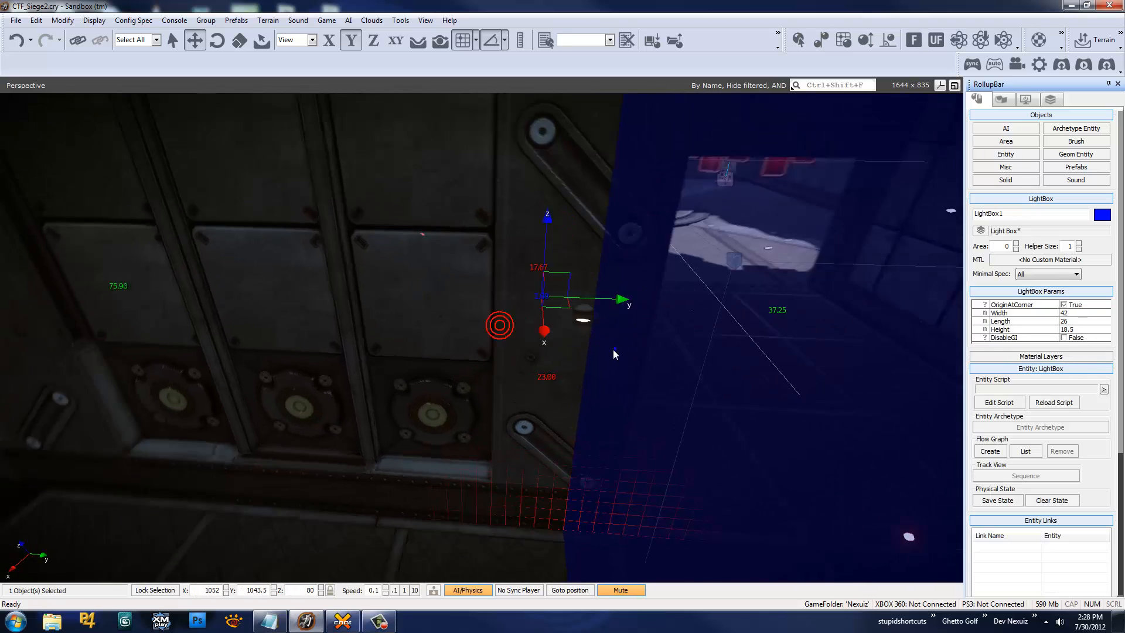
mouse_move(613, 350)
right_mouse_down()
mouse_move(624, 349)
mouse_move(614, 331)
right_mouse_up()
key("a")
key("s")
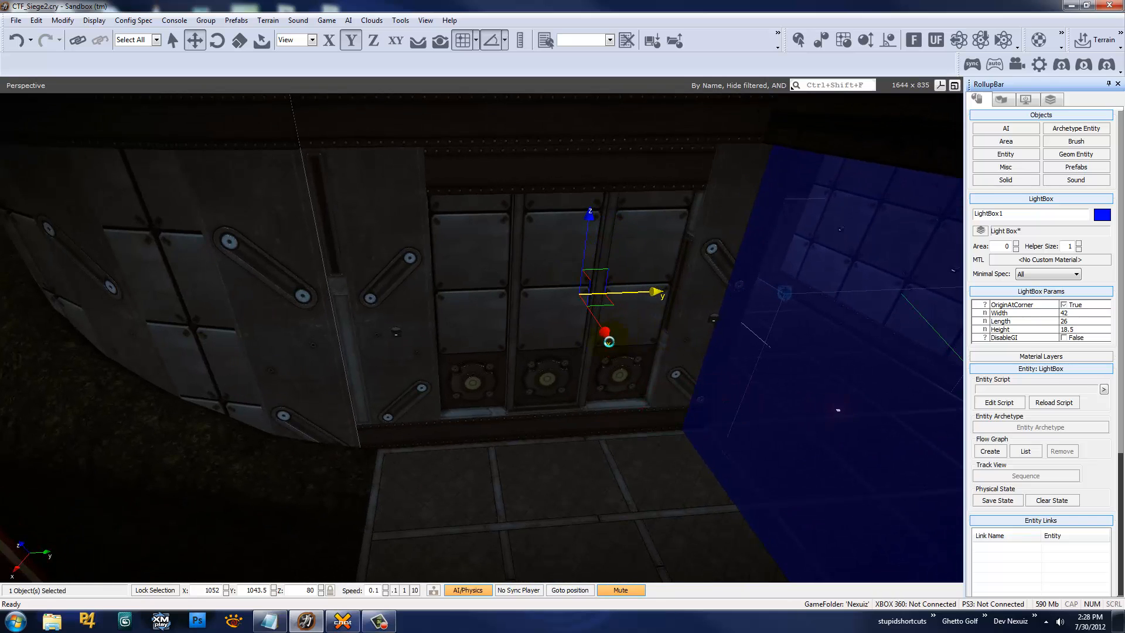
key("ctrl+c")
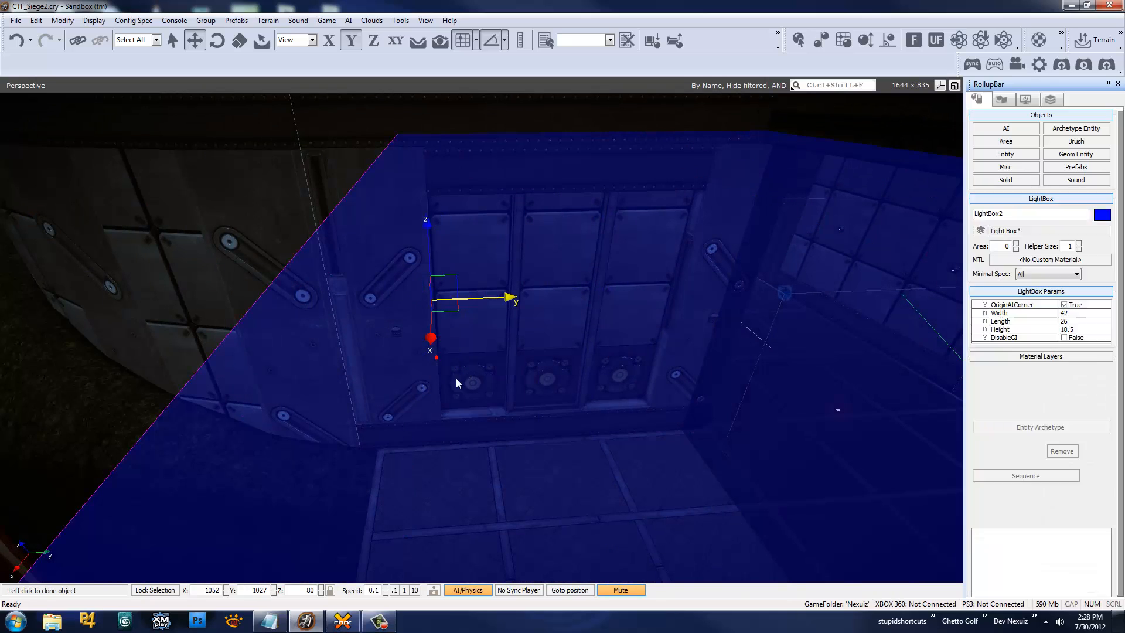
left_click(437, 357)
key("w")
key("a")
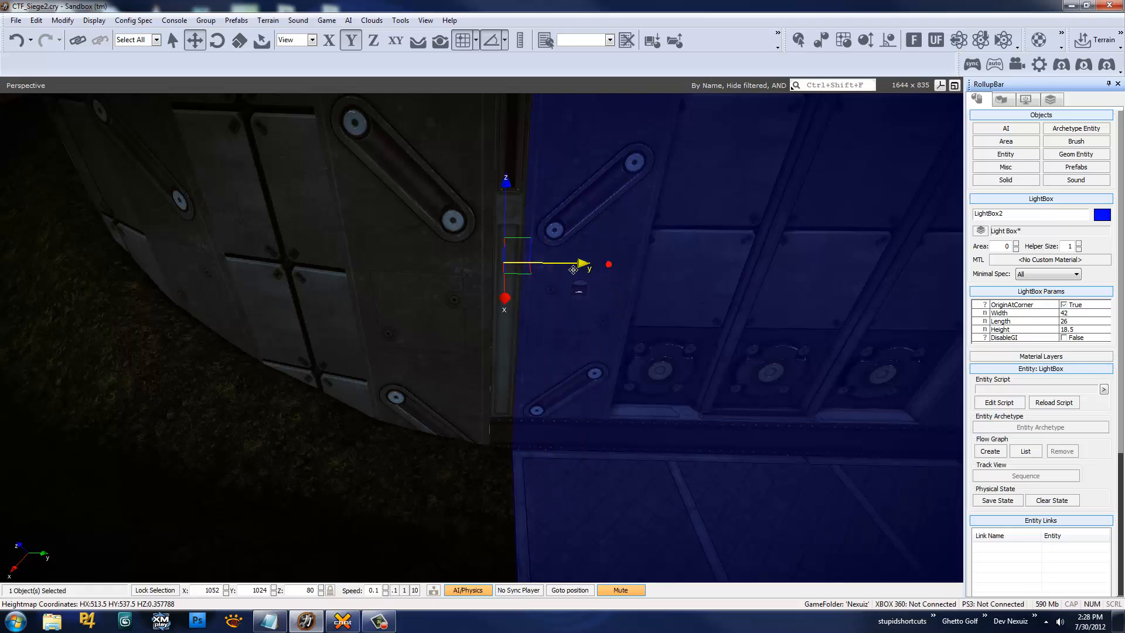
mouse_move(573, 269)
right_mouse_down()
mouse_move(575, 280)
mouse_move(573, 270)
right_mouse_up()
key("s")
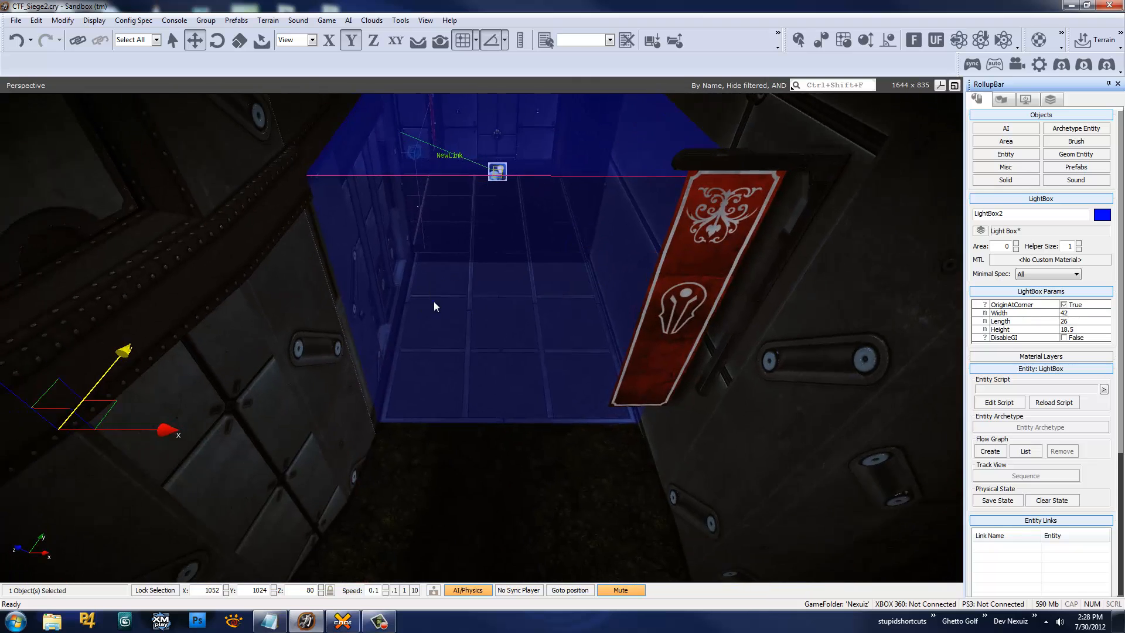
Move LightBox2 along X to 1074.5 and set its length to 16
right_click_drag(433, 301, 427, 319)
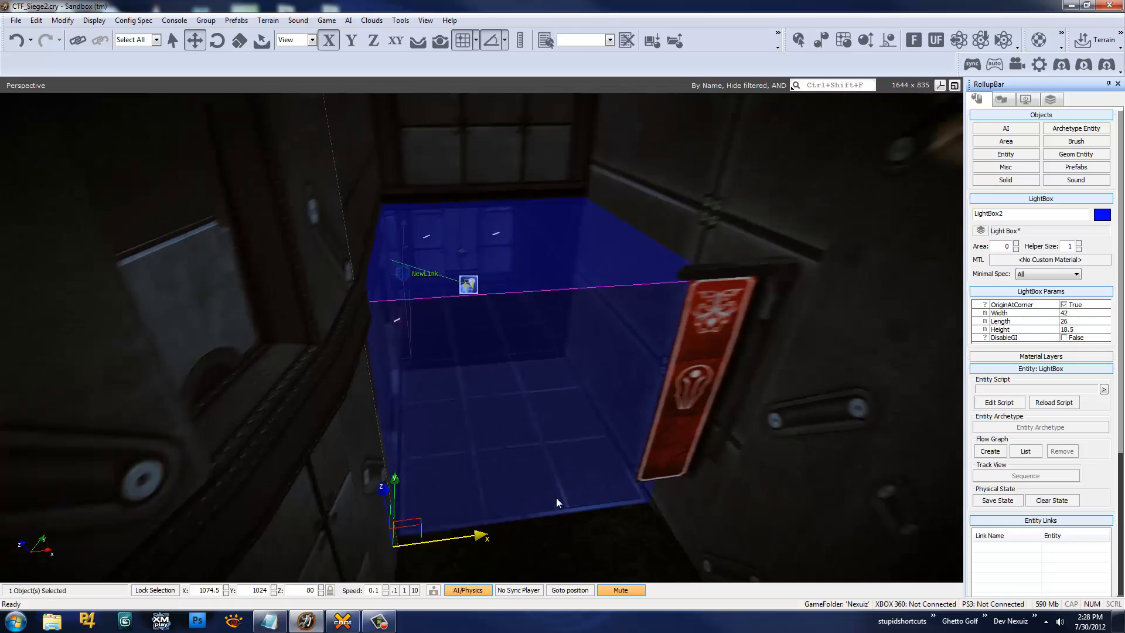
right_click_drag(641, 456, 638, 456)
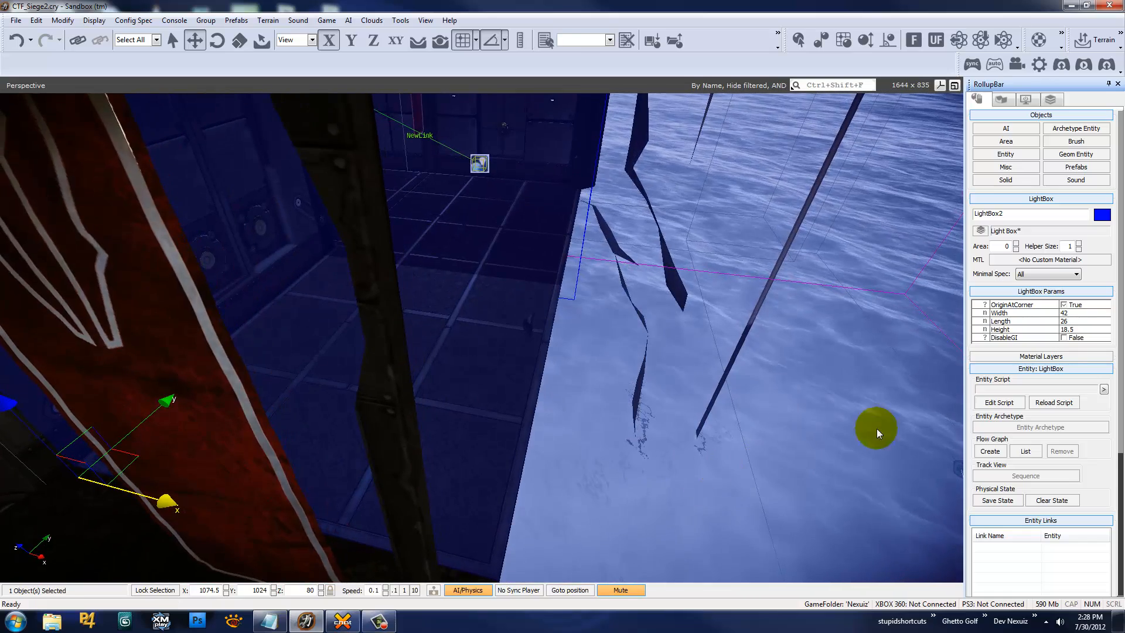
left_click(1070, 321)
type("16")
key("Return")
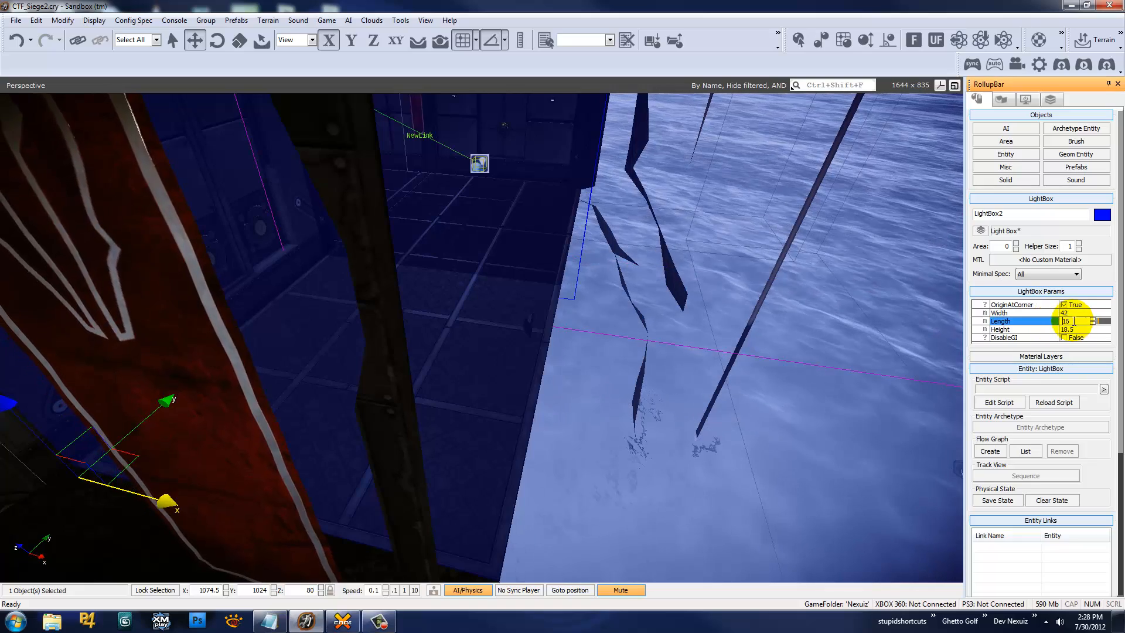
Set LightBox2's width to 19 so it spans the corridor, trying 16 and 18 first
left_click(1069, 313)
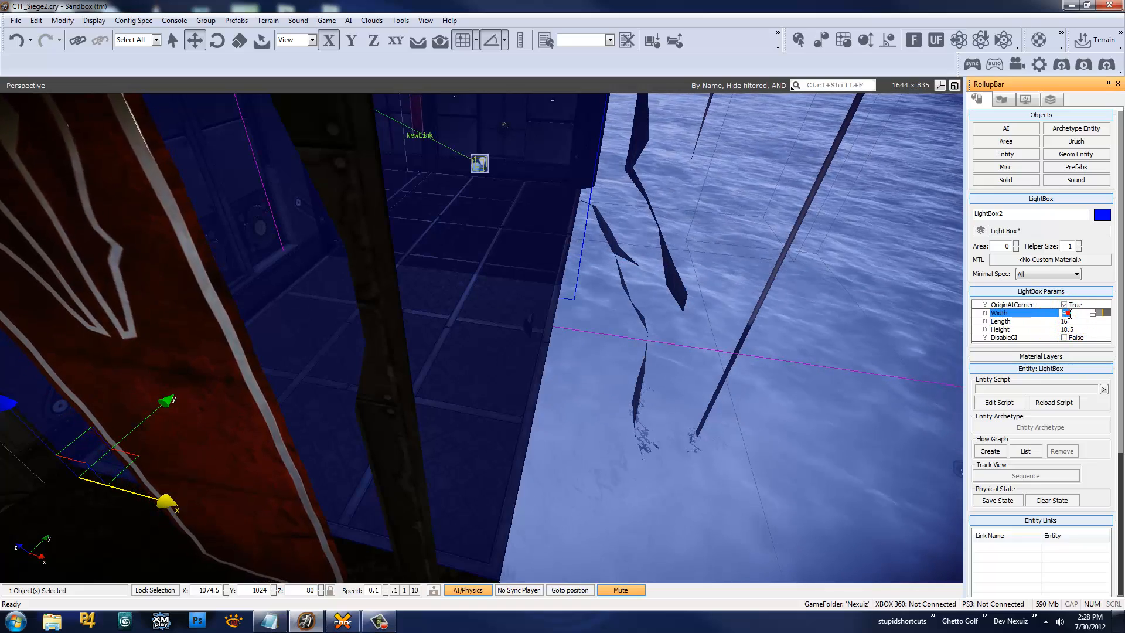
type("16")
key("Return")
type("18")
key("Return")
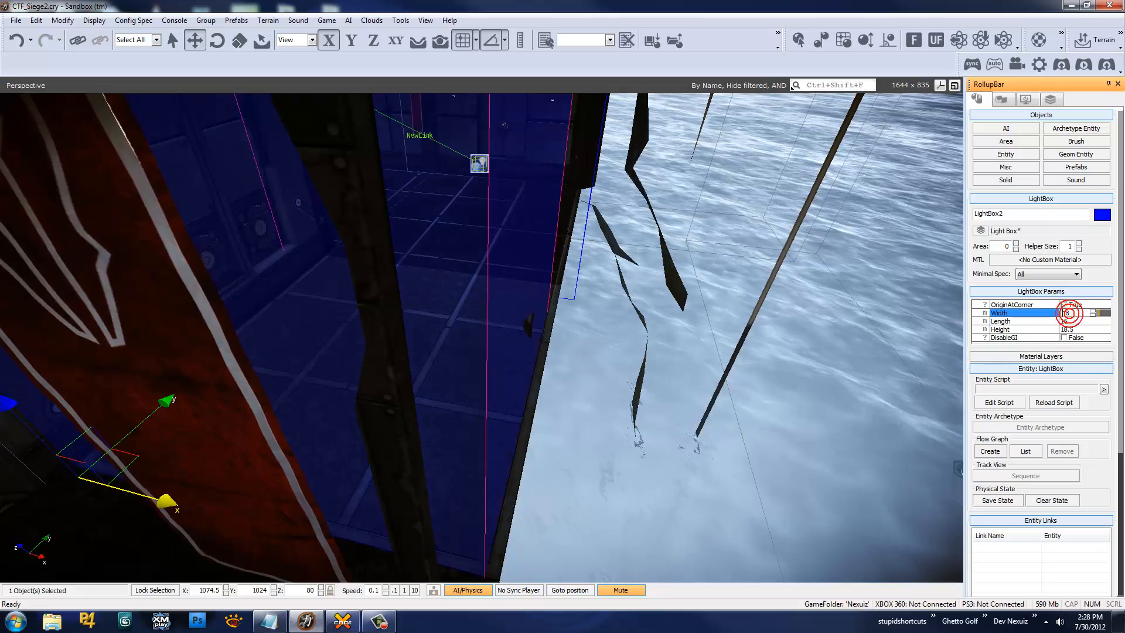
type("19")
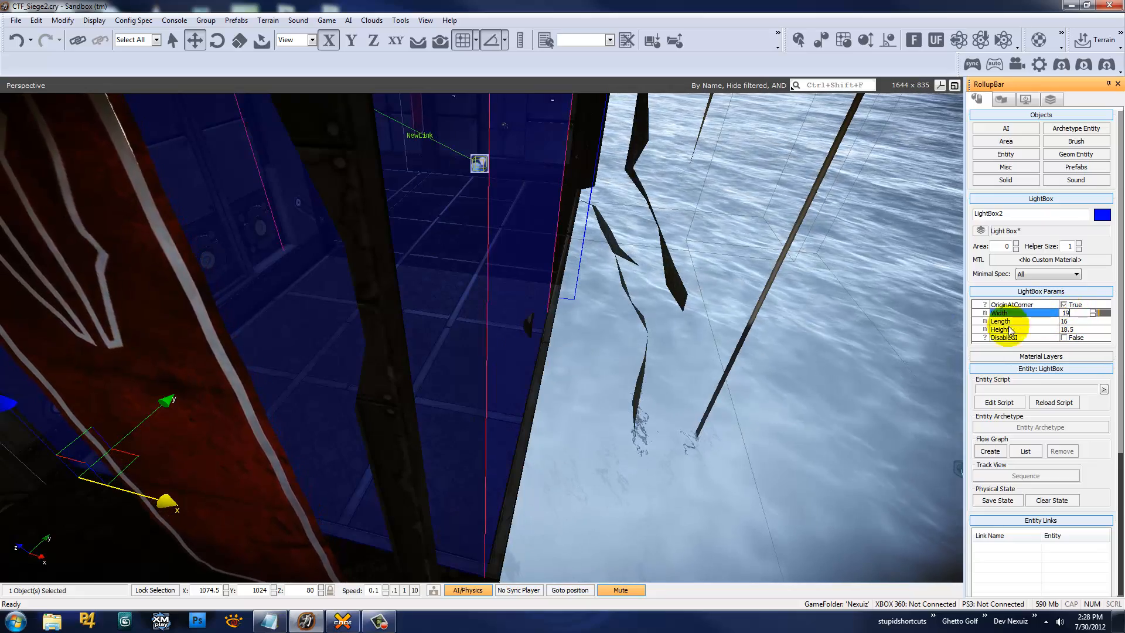
key("Return")
Raise LightBox2's height to 30.1 to reach the corridor ceiling, and deselect it
right_click_drag(663, 351, 667, 354)
right_click_drag(736, 383, 736, 376)
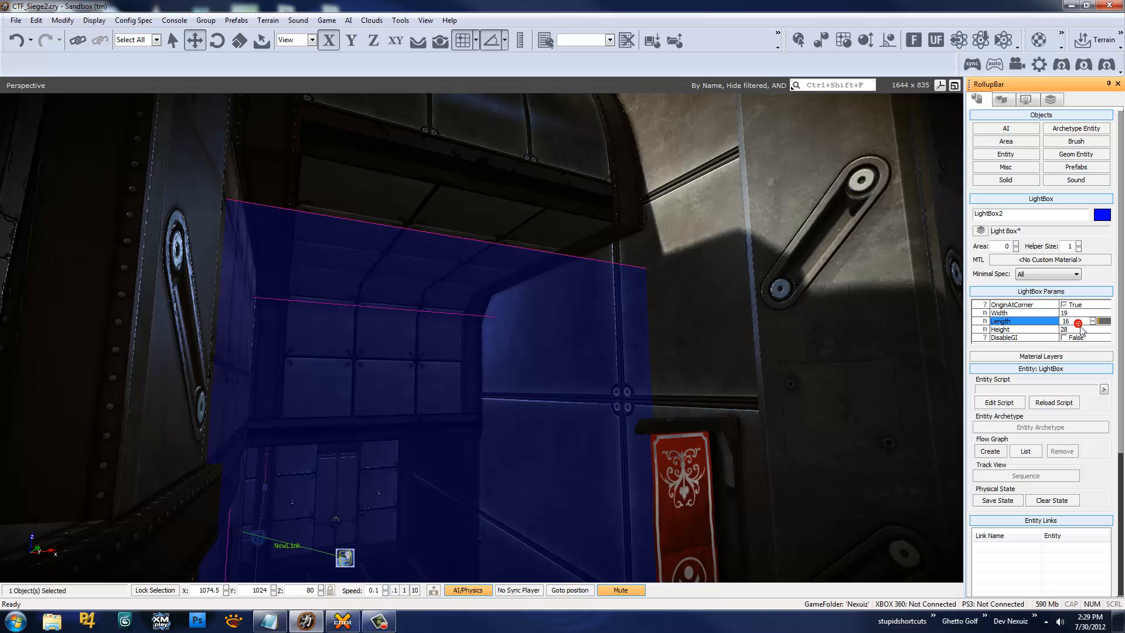
right_click_drag(620, 332, 620, 331)
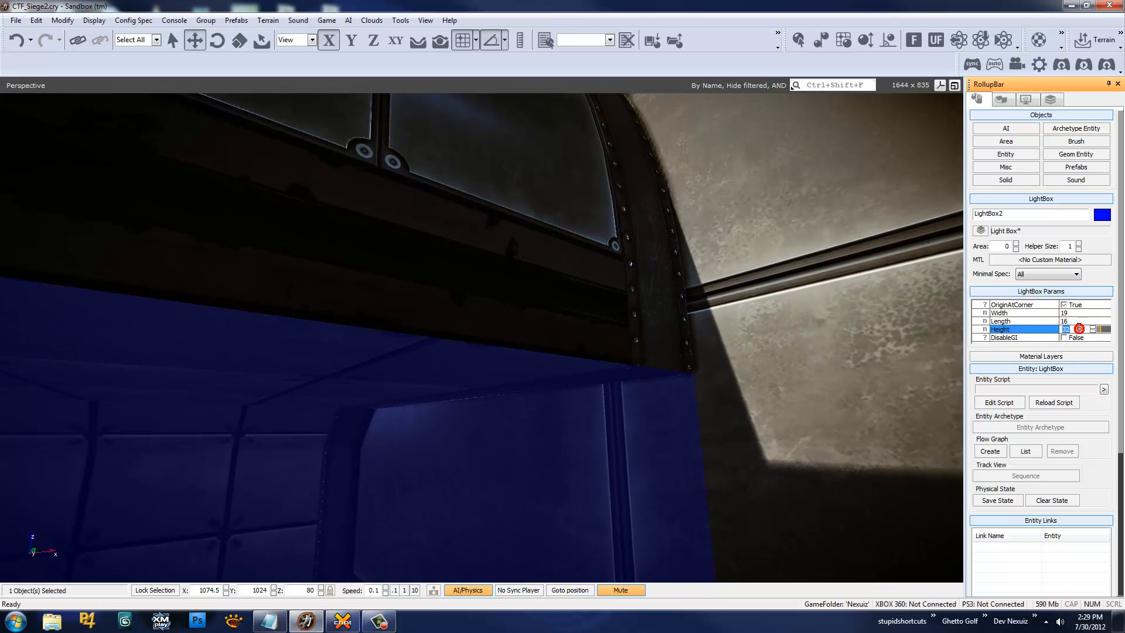
right_click_drag(769, 370, 762, 370)
left_click(758, 372)
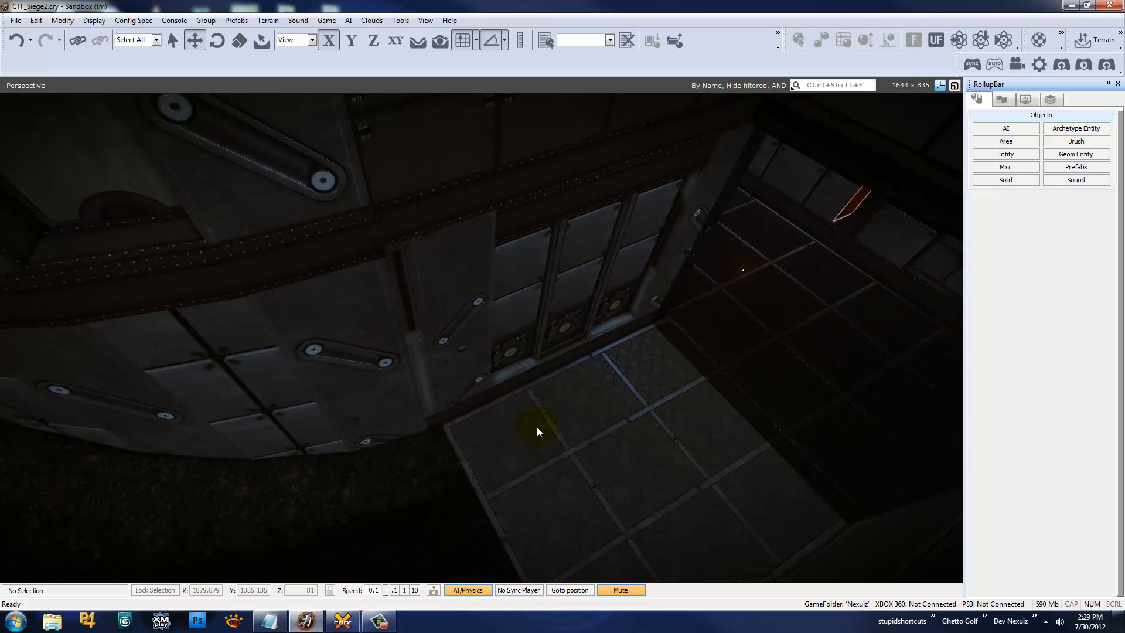
Move LightBox2 along X to 1073, set its width to 22, extend its length along the corridor, and deselect it
left_click(439, 424)
right_click_drag(463, 427, 1117, 270)
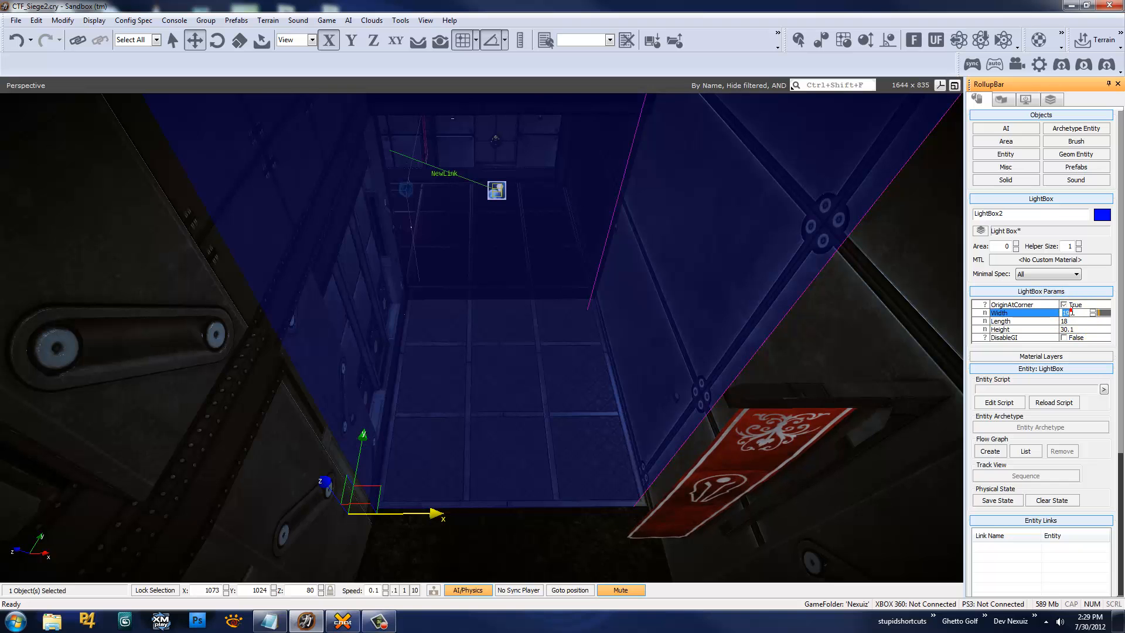
key("w")
mouse_move(666, 315)
right_mouse_down()
mouse_move(682, 318)
mouse_move(666, 315)
right_mouse_up()
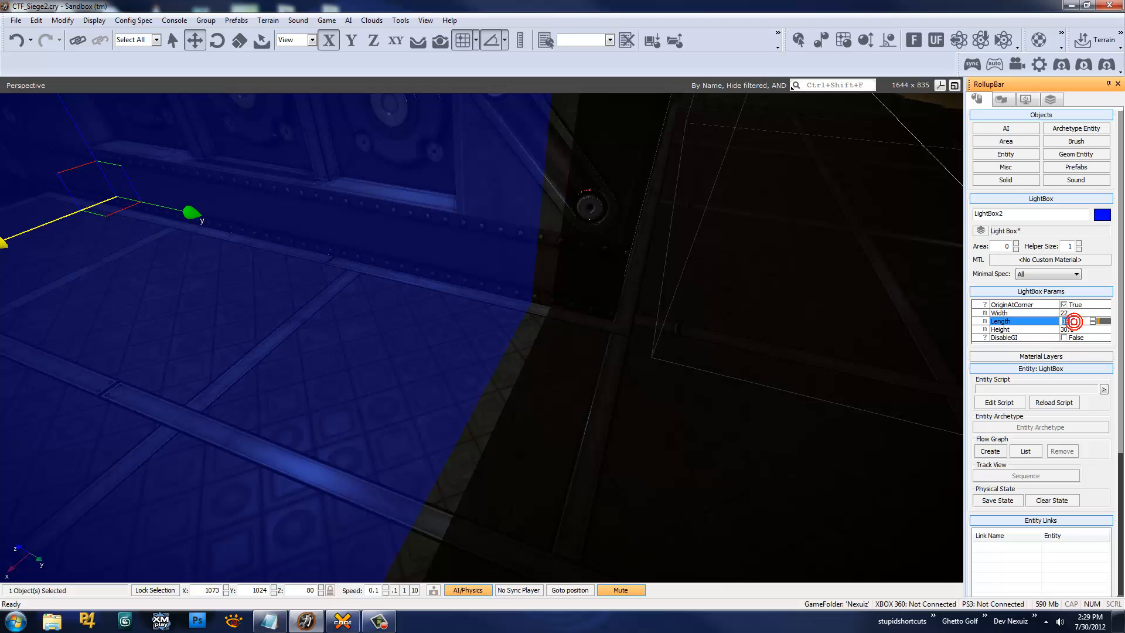
left_click(615, 382)
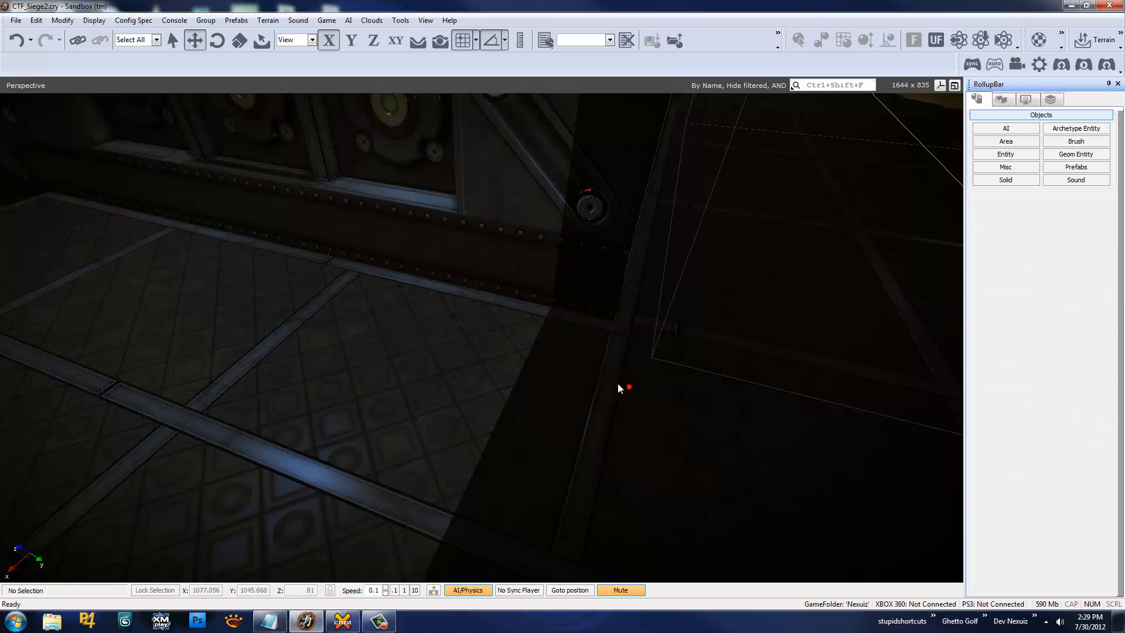
Duplicate the environment probe in the room, raise one copy to Z 85.8521, and select the lower probe
right_click_drag(617, 383, 589, 379)
key("w")
key("s")
left_click(435, 439)
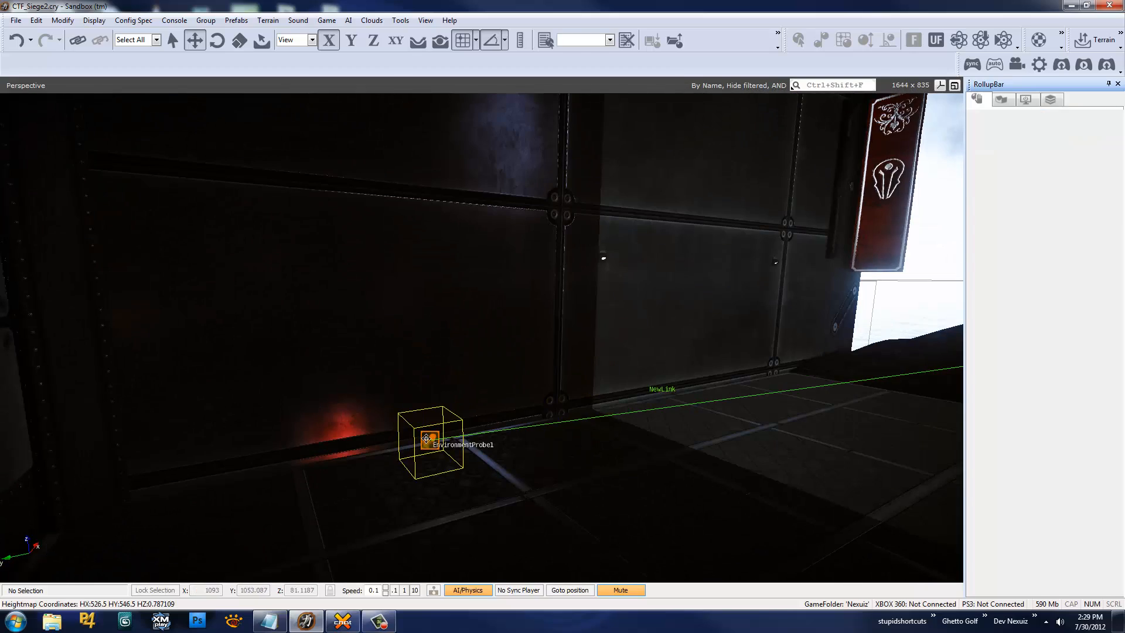
right_click_drag(469, 432, 580, 426)
left_click(429, 388)
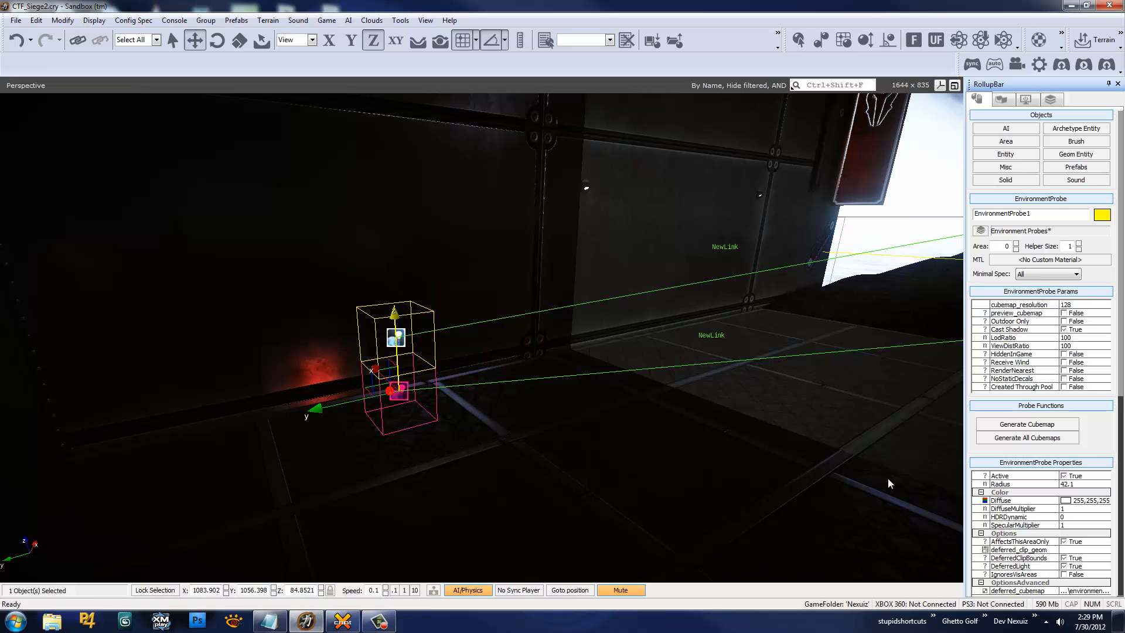
Compare the deferred_cubemap setting of the two stacked probes and lower the upper one to Z 84.8521
left_click_drag(1108, 444, 1107, 200)
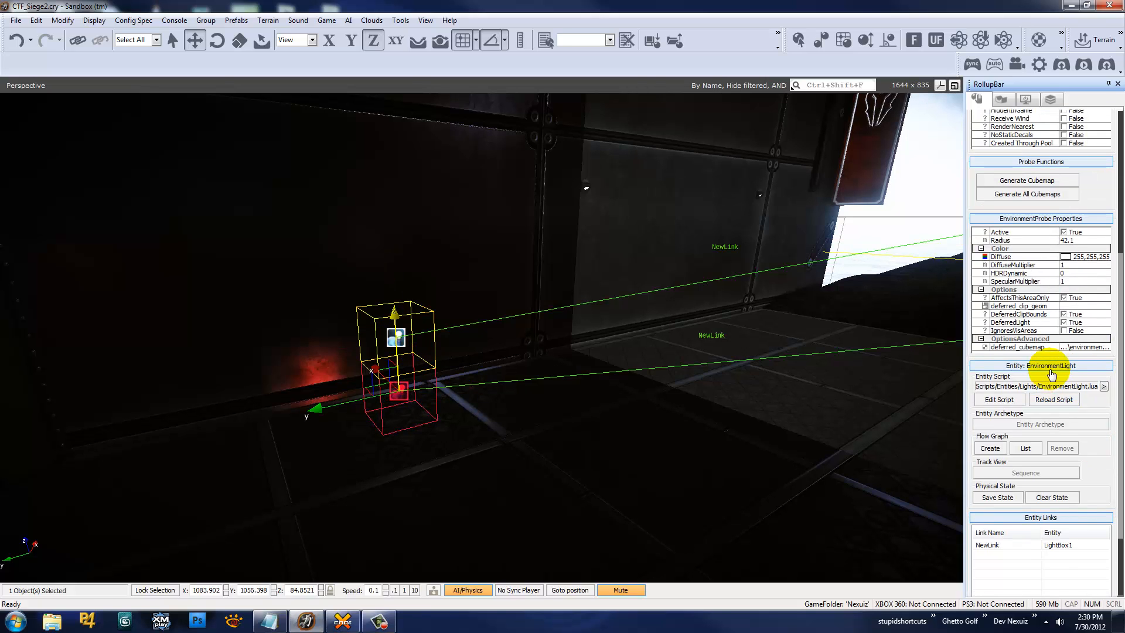
left_click(1078, 347)
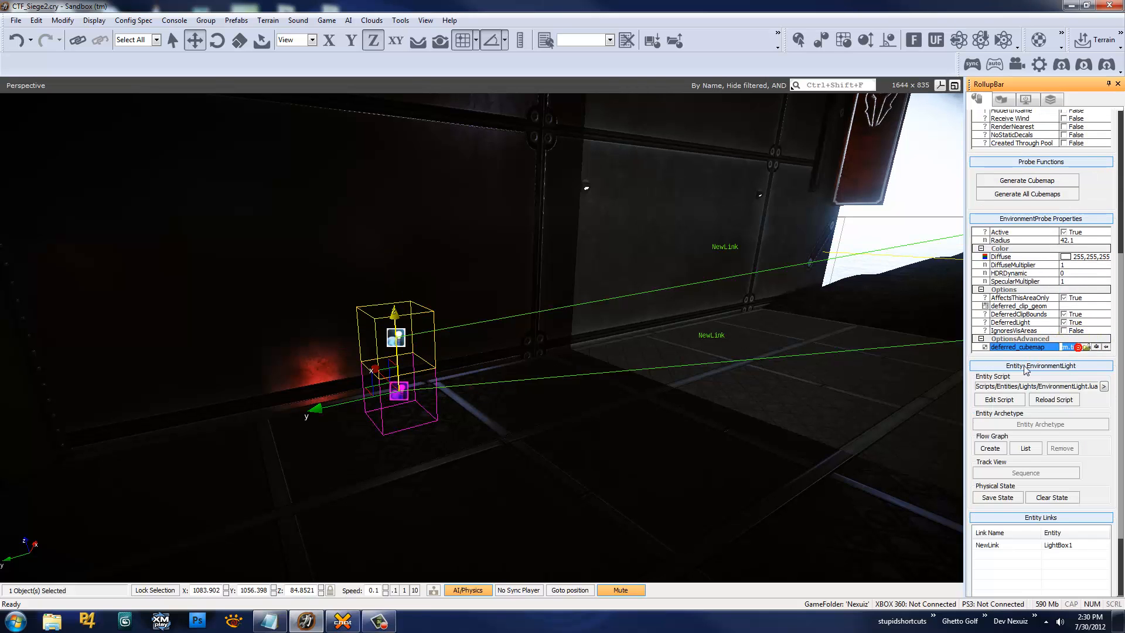
left_click(402, 337)
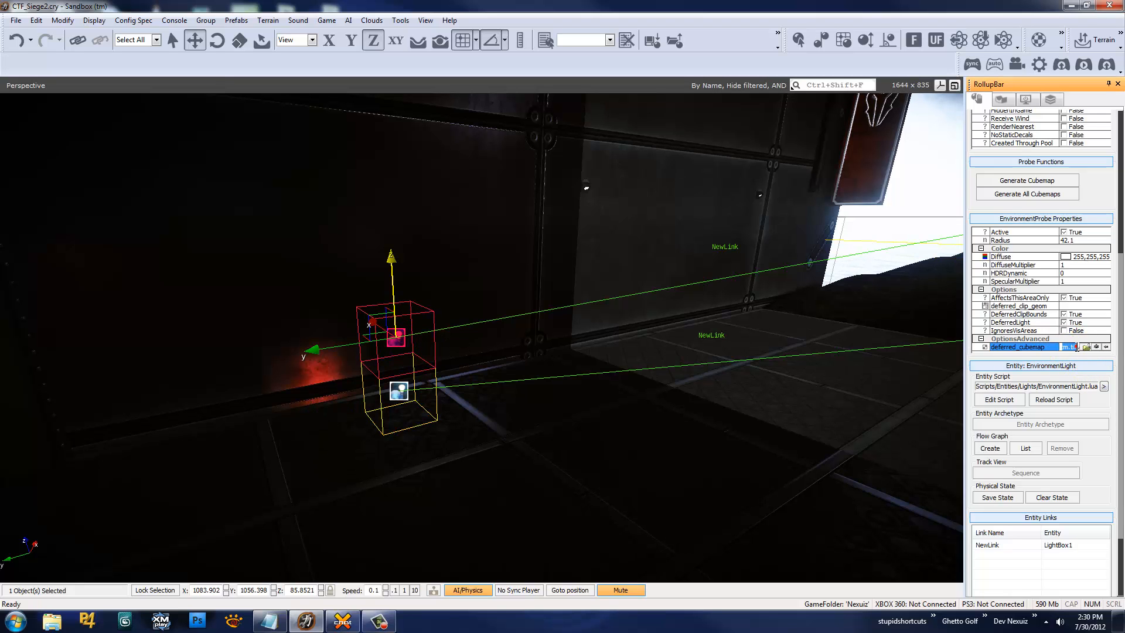
right_click_drag(771, 333, 645, 372)
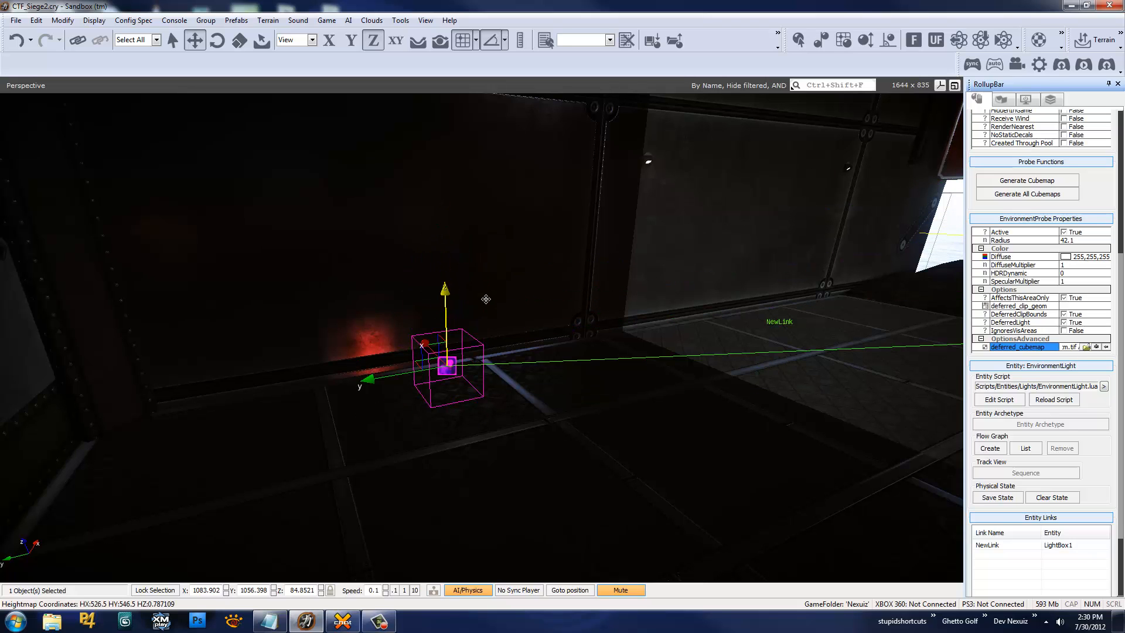
right_click_drag(483, 298, 486, 296)
key("a")
Replace the selected probe's entity link to LightBox1 with a link to LightBox2
left_click_drag(1096, 495, 1096, 376)
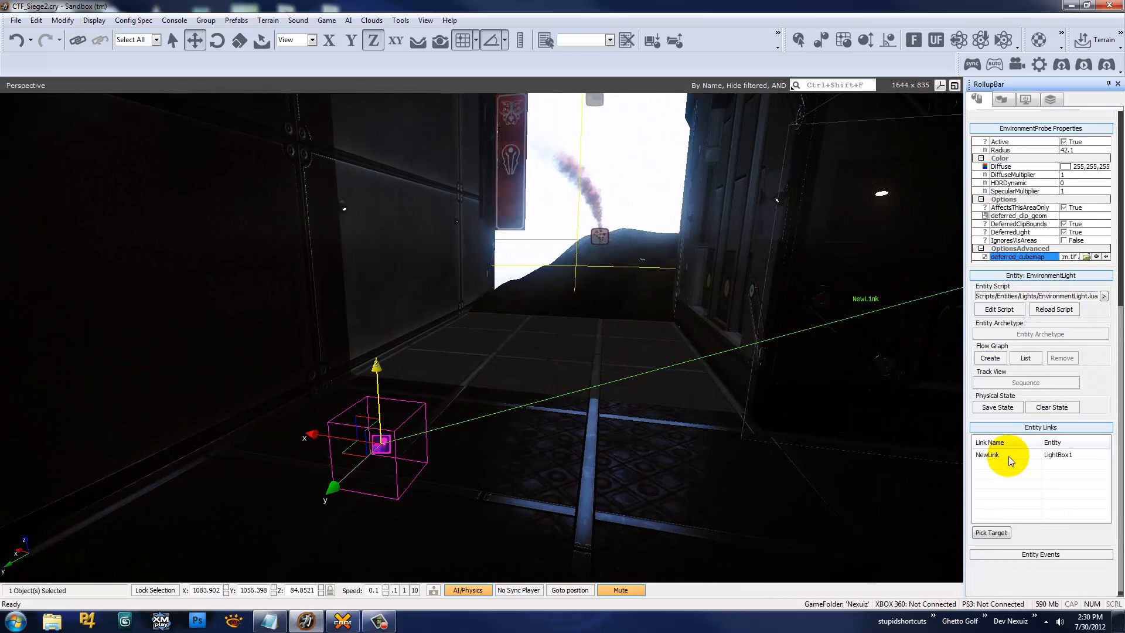
left_click(1043, 490)
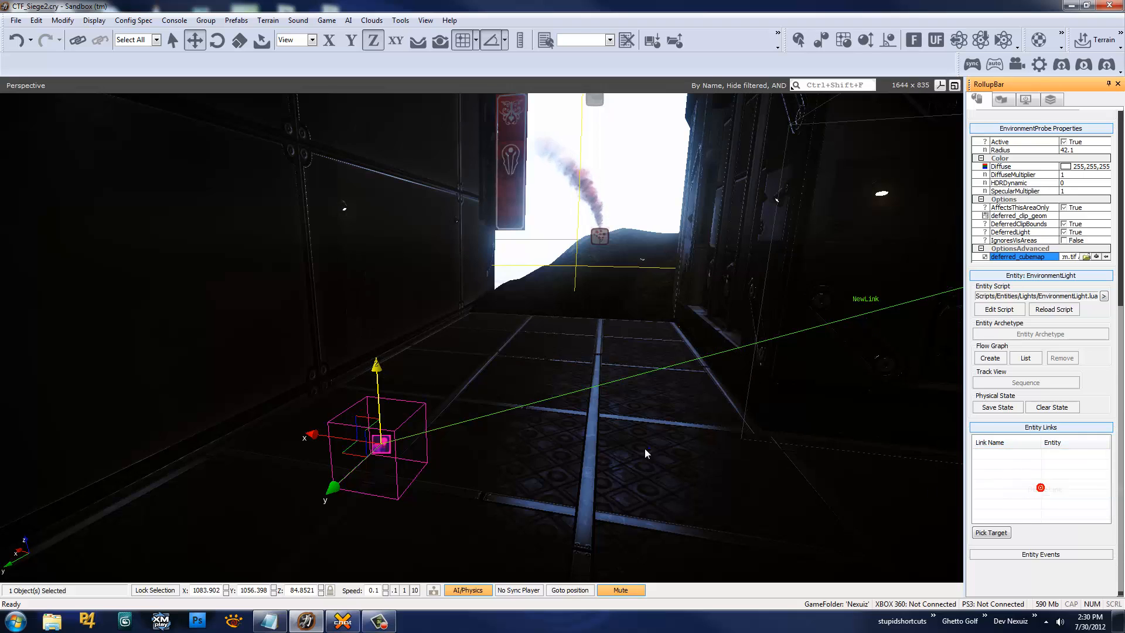
right_click_drag(644, 448, 640, 449)
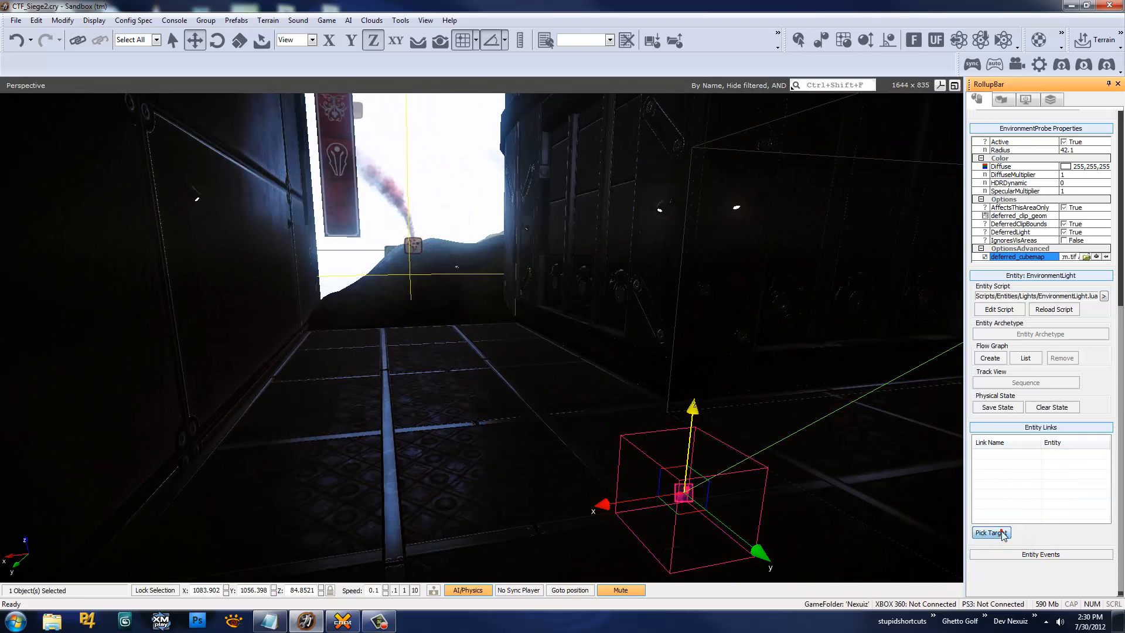
left_click(991, 533)
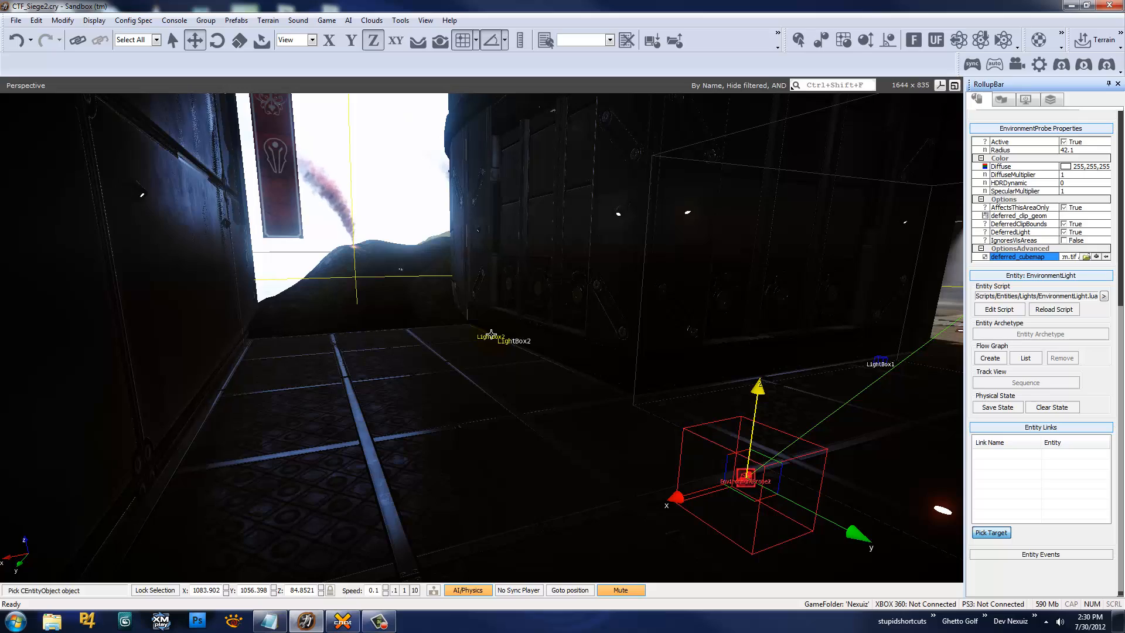
left_click(491, 335)
Inspect the corridor lighting and raise EnvironmentProbe1 to Z 85.8521 to separate it from the overlapping probe
right_click_drag(512, 360, 487, 393)
left_click(479, 394)
key("w")
left_click(663, 324)
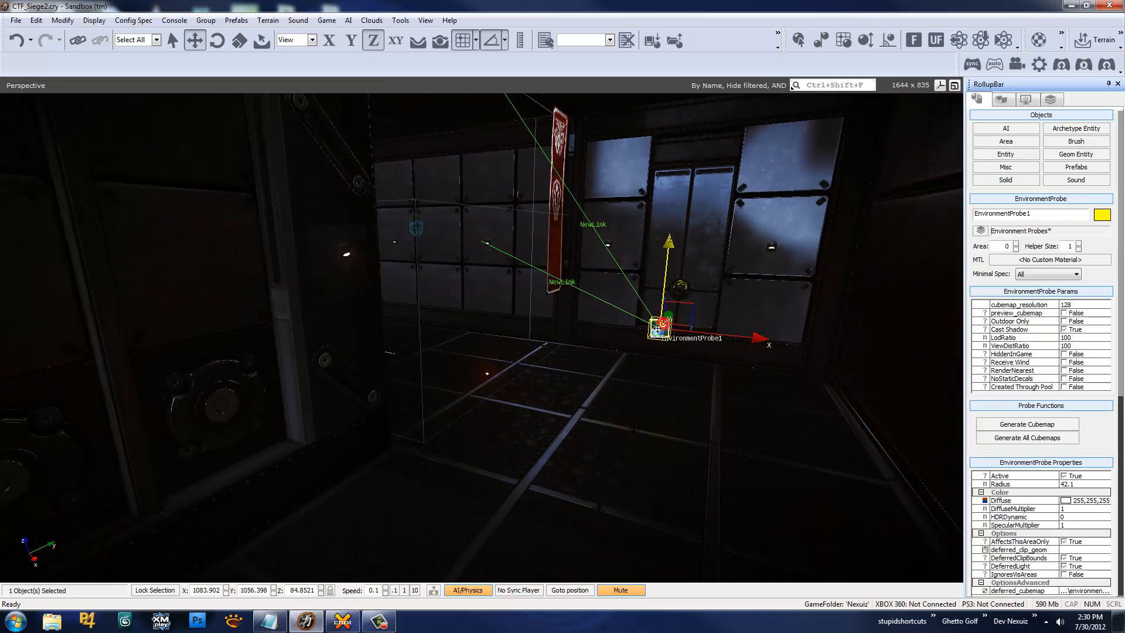
key("w")
right_click_drag(659, 339, 648, 337)
left_click(543, 370)
left_click(508, 292)
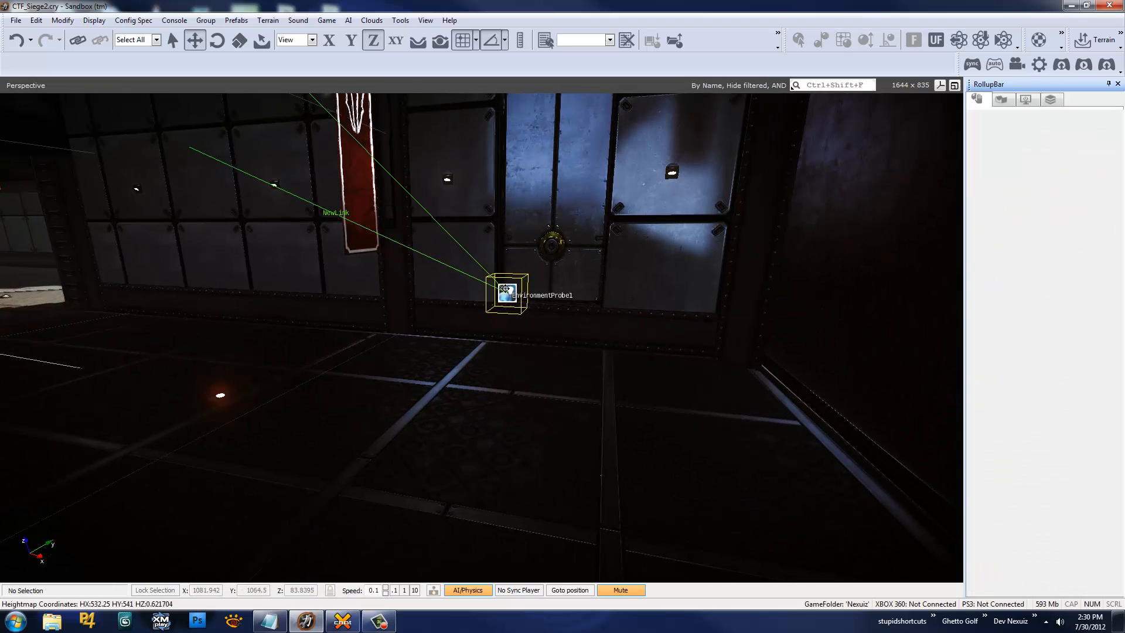
left_click_drag(510, 236, 511, 201)
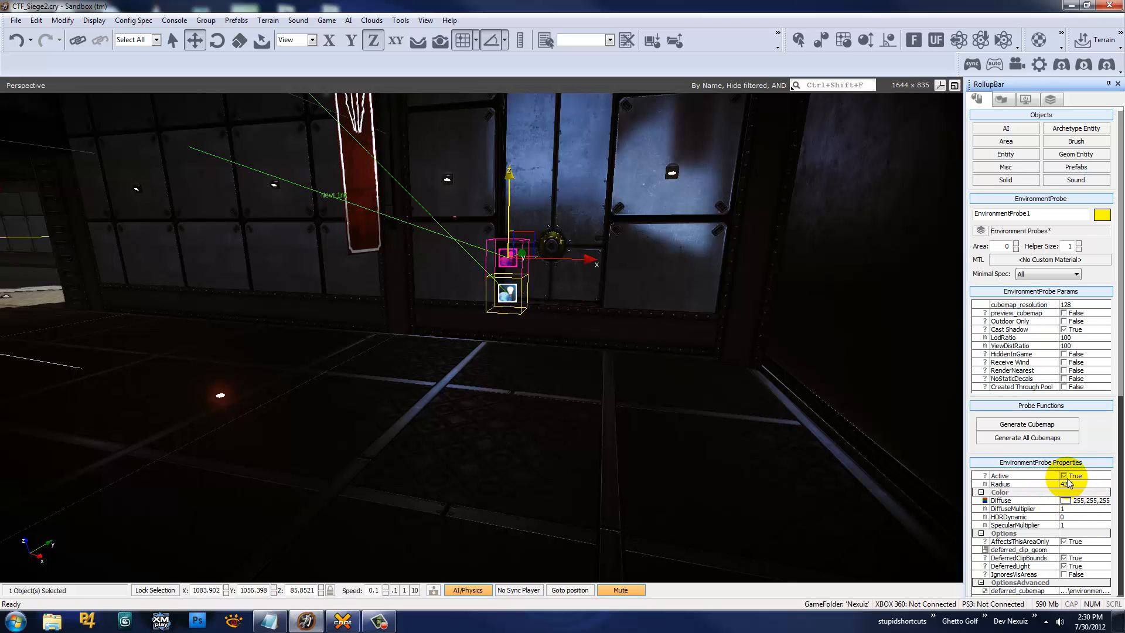
Select the lower of the two stacked probes and review its Active setting and deferred cubemap
left_click(507, 293)
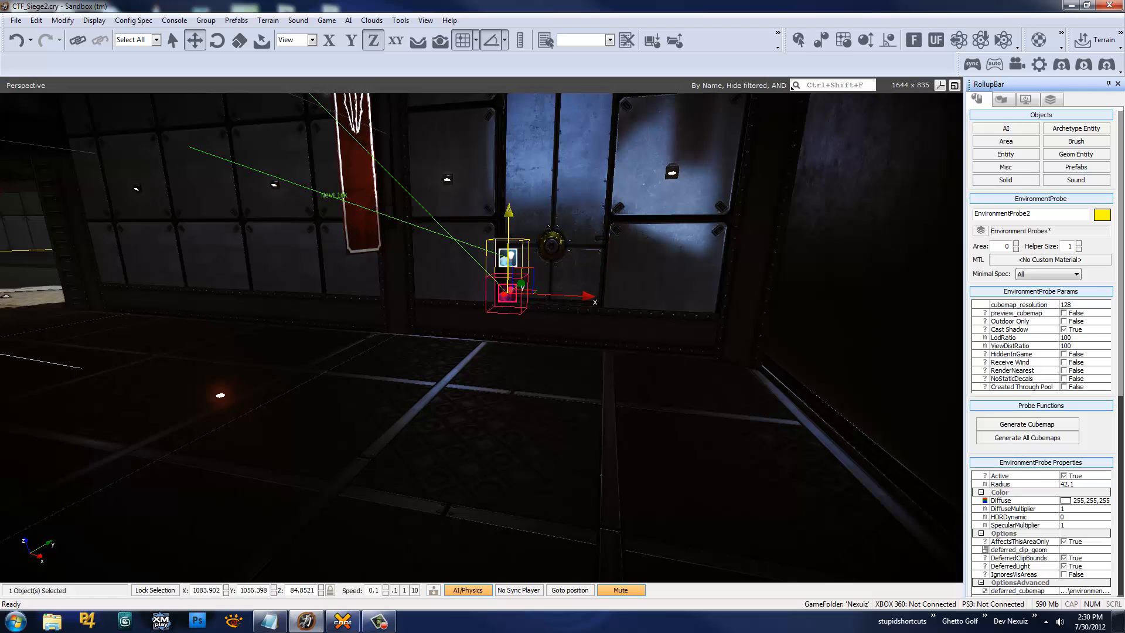
left_click(1063, 476)
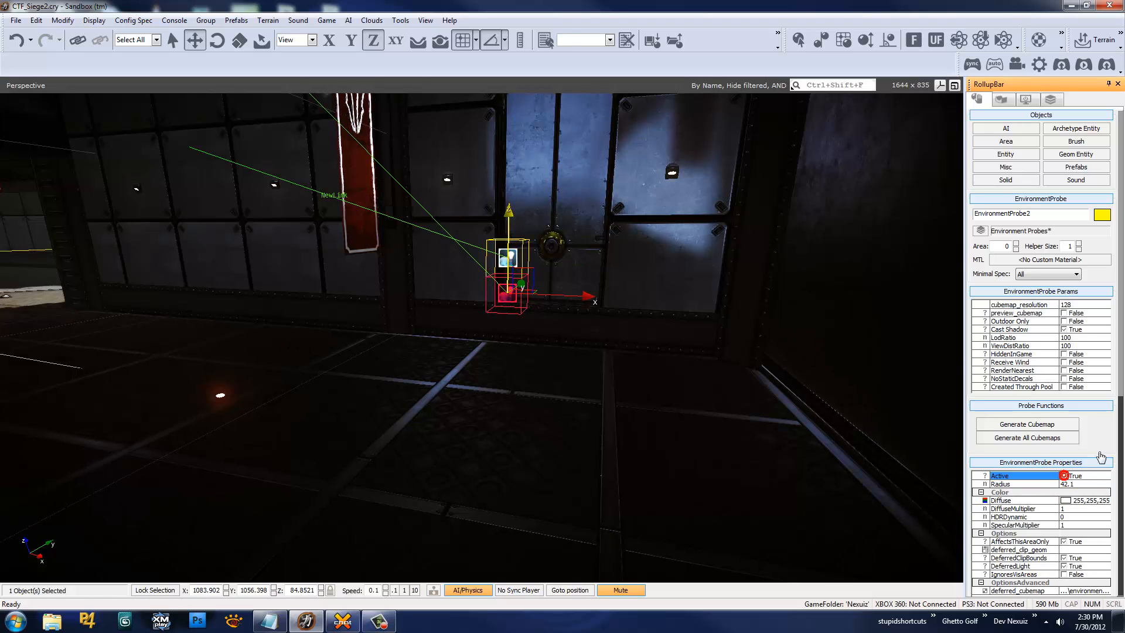
left_click_drag(1120, 388, 1119, 461)
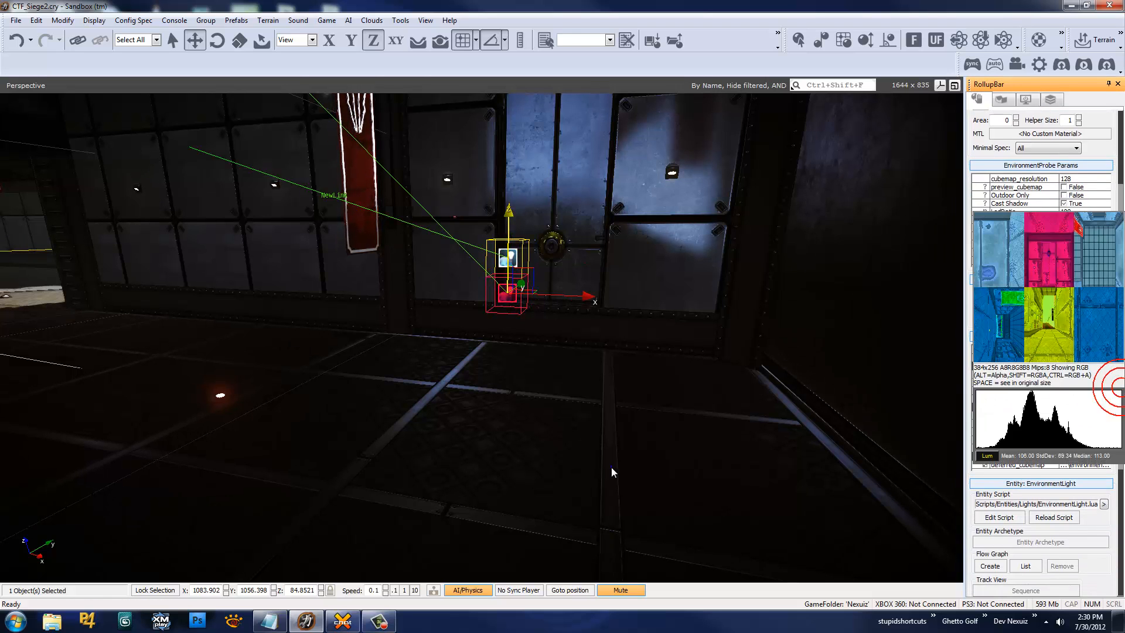
key("s")
right_click_drag(611, 467, 642, 491)
left_click(652, 454)
Go to the room with the raised walkway and make the Lighting layer current
key("w")
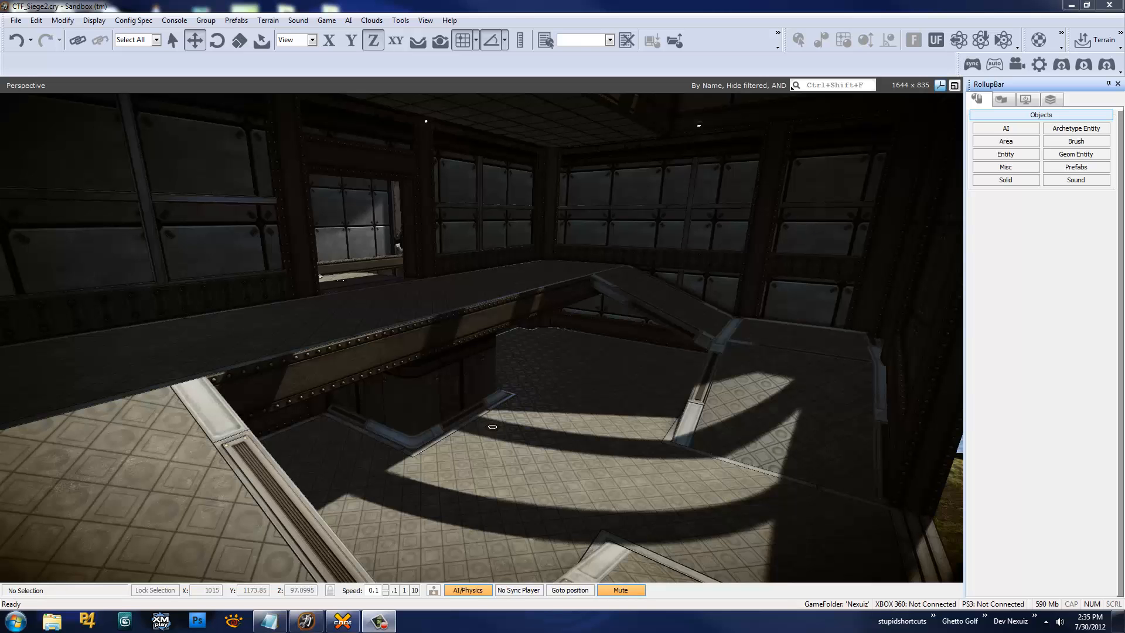
key("w")
right_click_drag(476, 221, 501, 246)
key("w")
key("s")
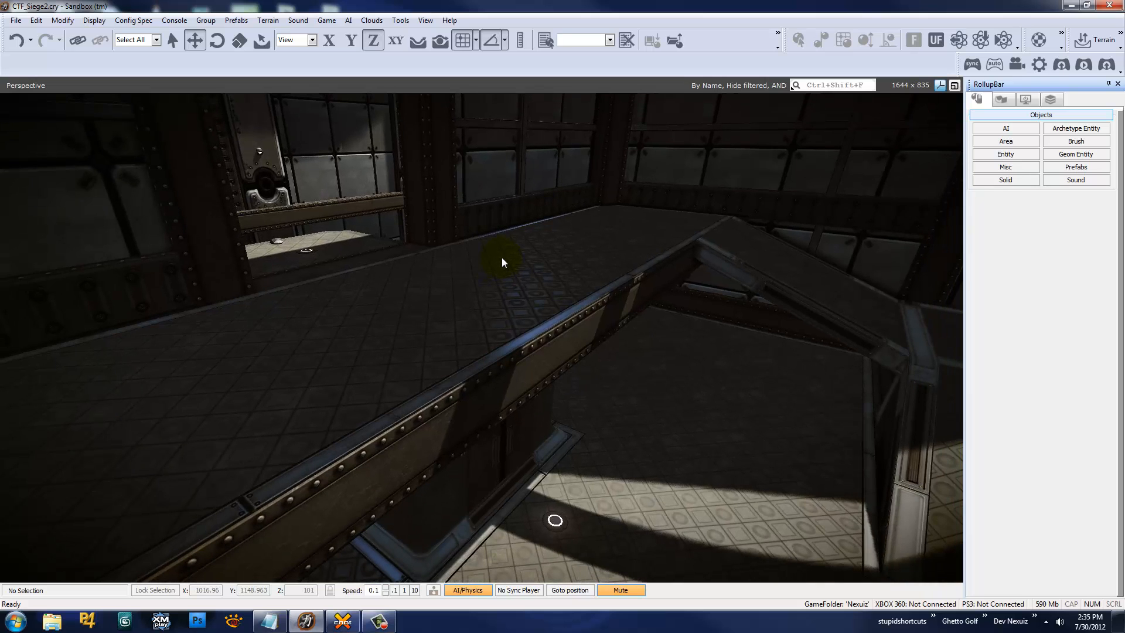
left_click(999, 99)
left_click(1061, 102)
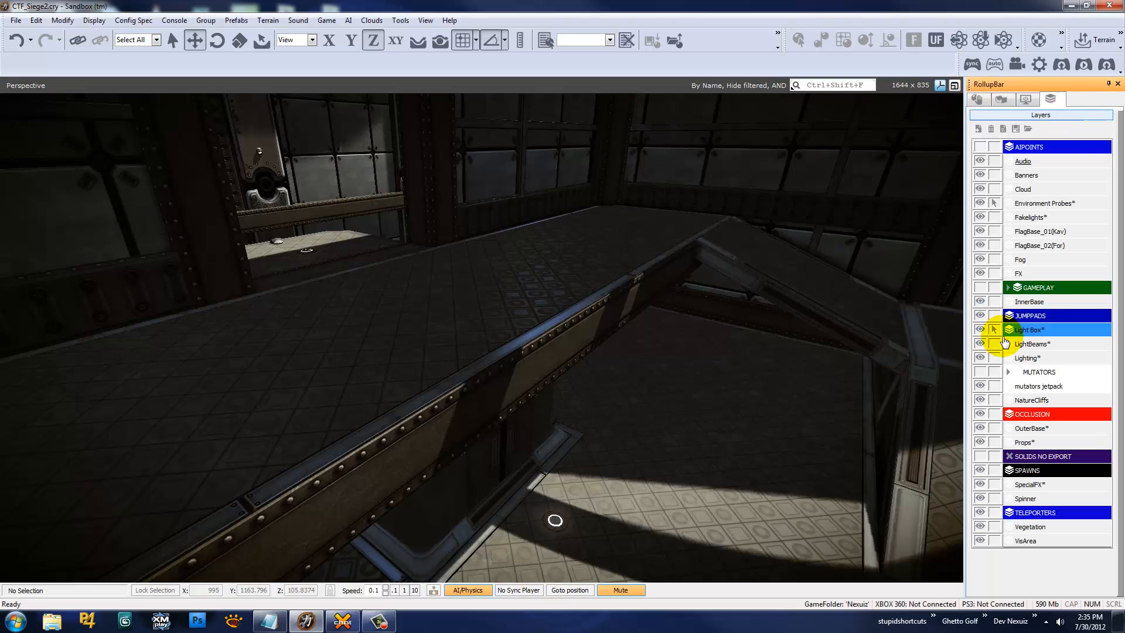
left_click(1020, 358)
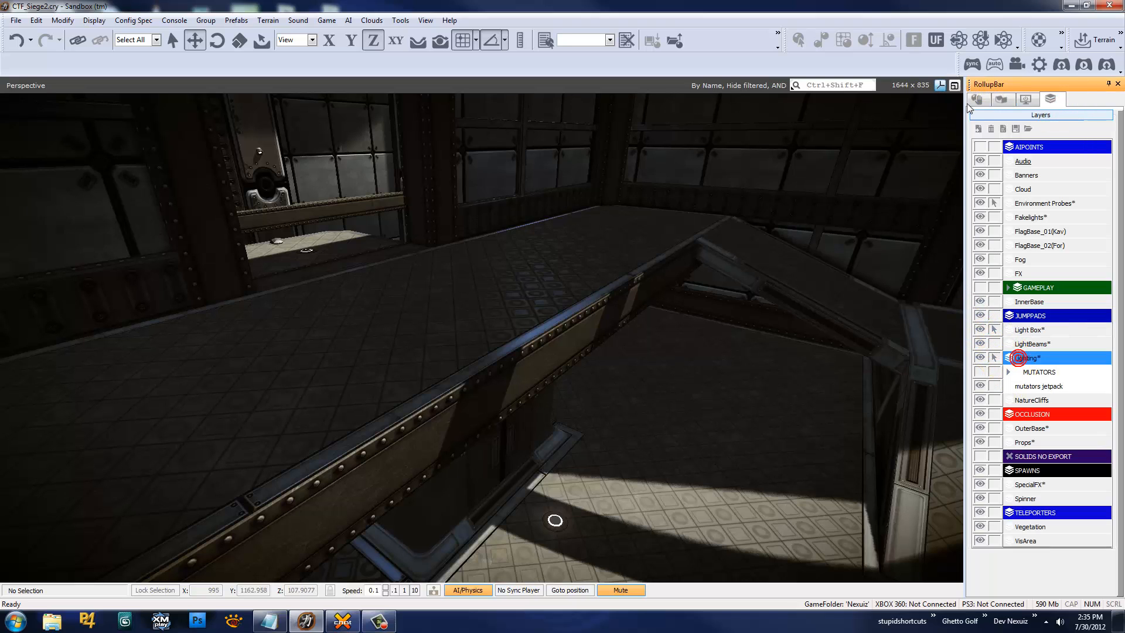
Place a Light entity on the raised walkway and lift it to Y 1152.5, Z 102
left_click(975, 100)
left_click(1022, 155)
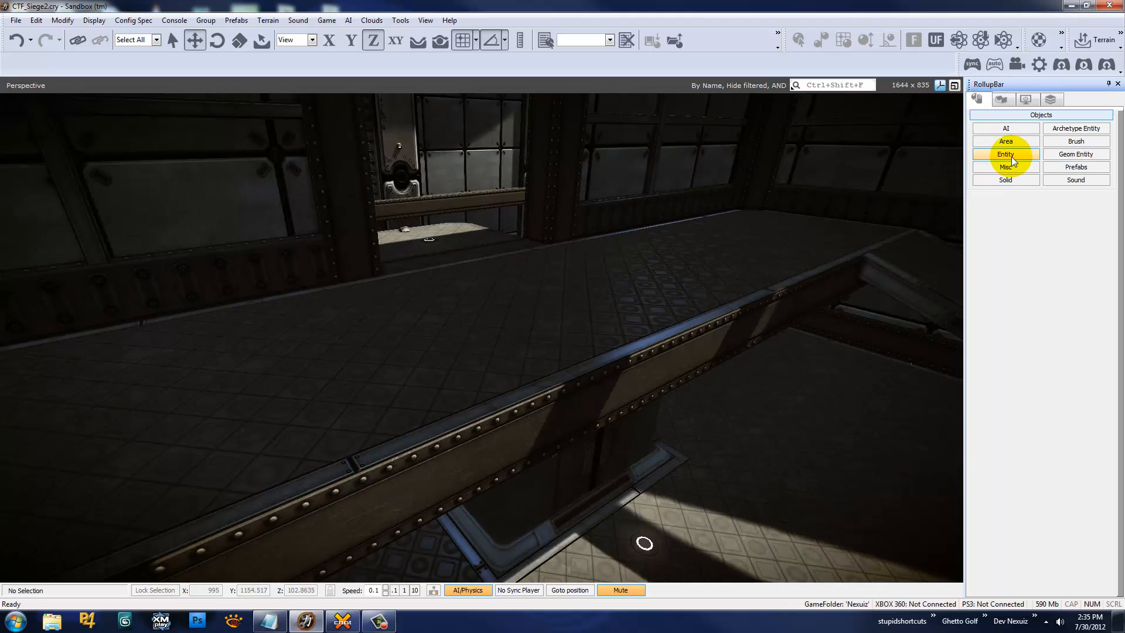
left_click(1012, 157)
right_click_drag(658, 264, 939, 322)
left_click_drag(1021, 355, 772, 358)
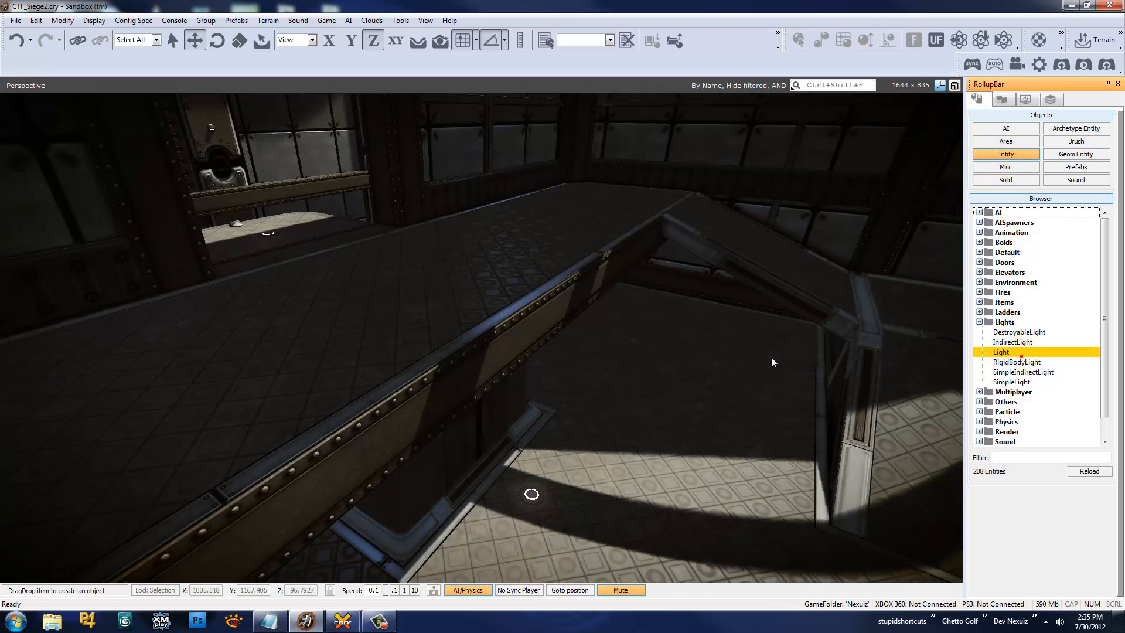
left_click(391, 317)
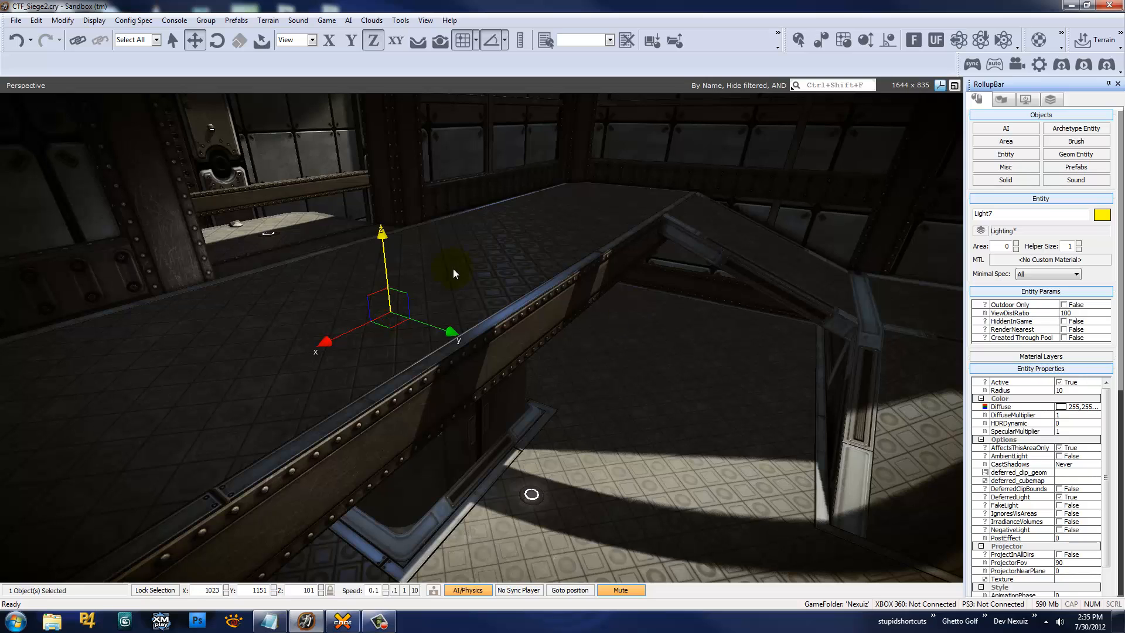
left_click_drag(410, 293, 447, 264)
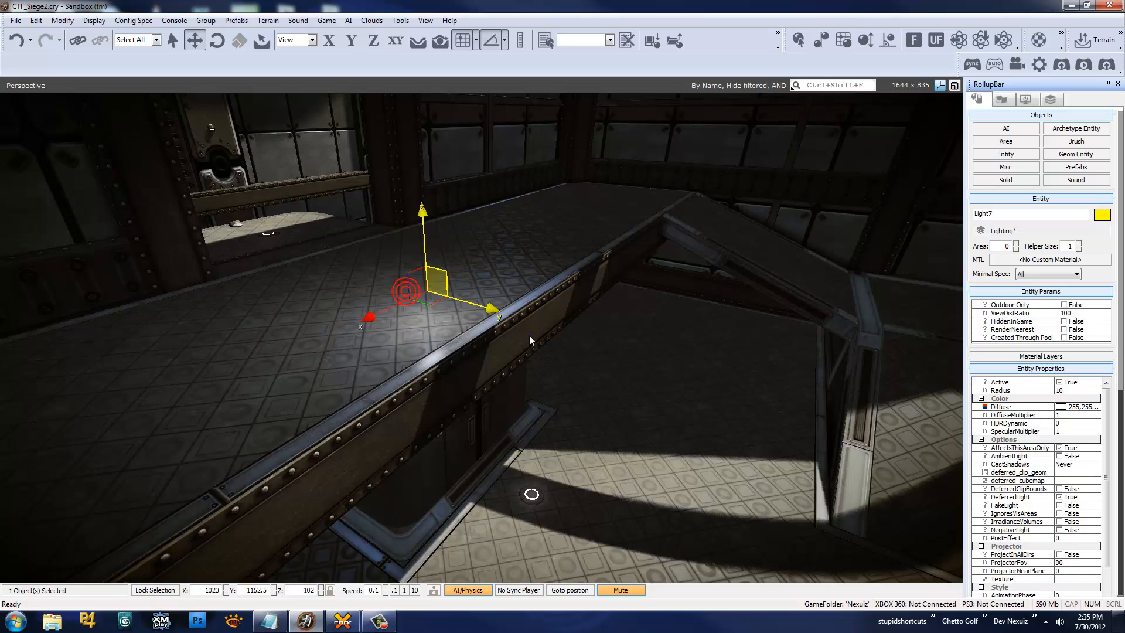
right_click_drag(529, 335, 530, 336)
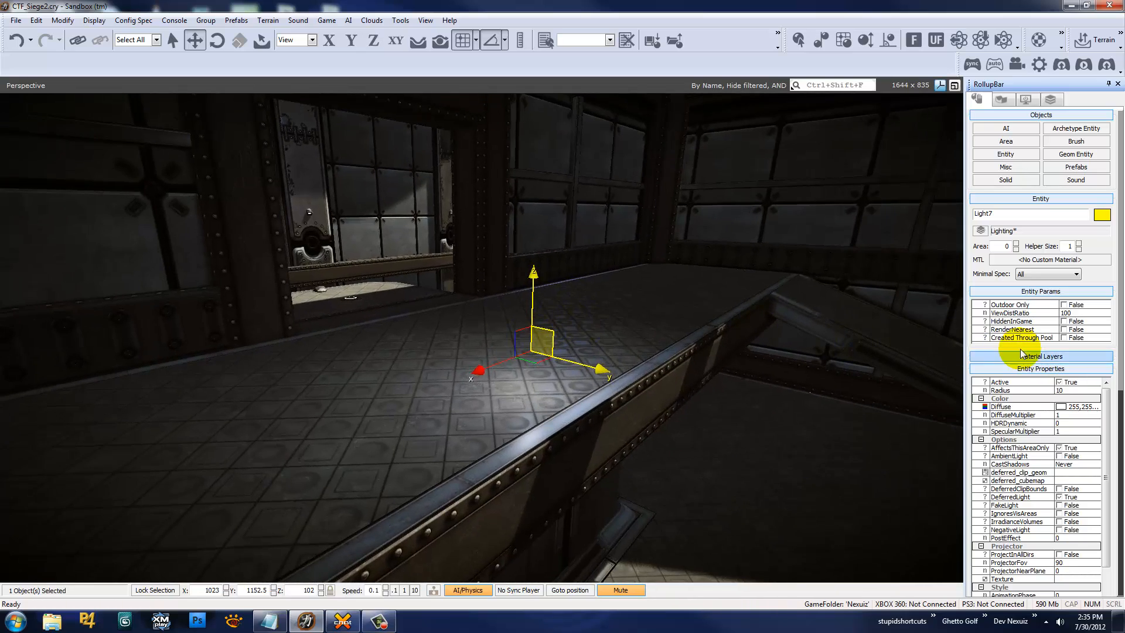
Review the Minimal Spec options available for the new light
left_click(1040, 273)
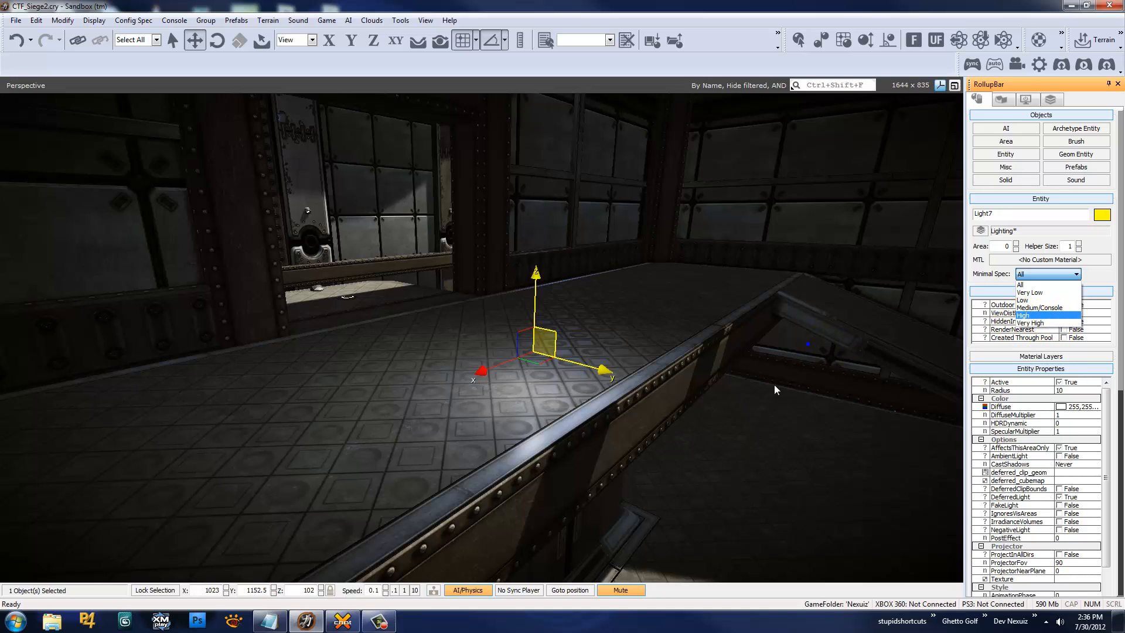
left_click(788, 398)
mouse_move(685, 284)
right_mouse_down()
mouse_move(737, 281)
mouse_move(694, 275)
right_mouse_up()
Show the object helpers in the perspective view and clear the selection
left_click(99, 21)
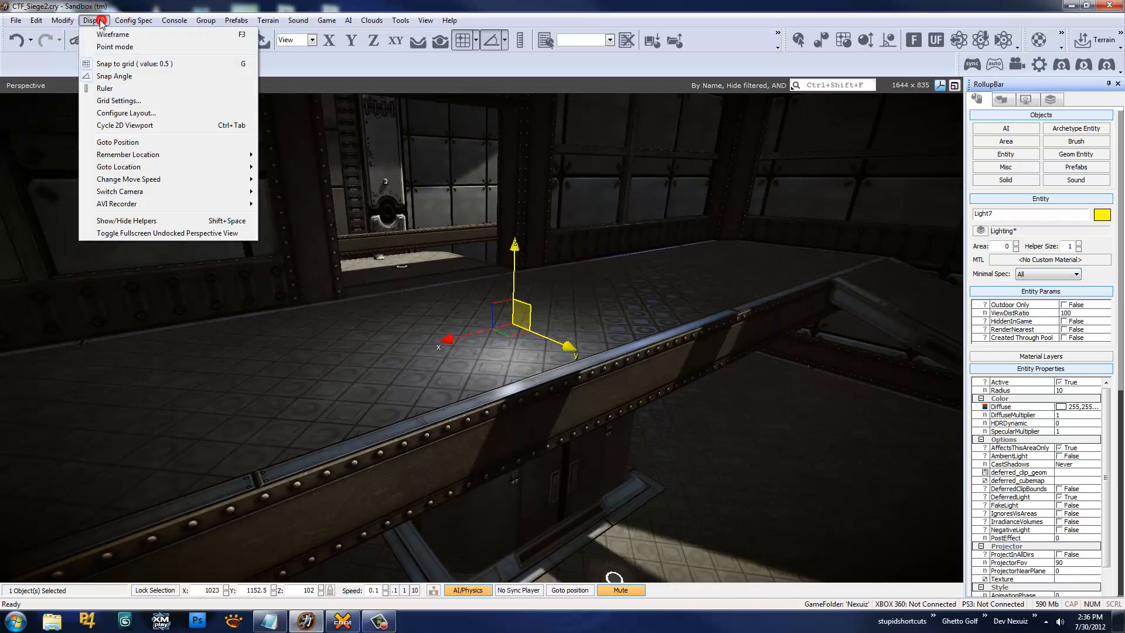
left_click(99, 21)
right_click_drag(408, 192, 557, 240)
key("s")
key("s")
key("w")
key("s")
left_click(557, 240)
key("w")
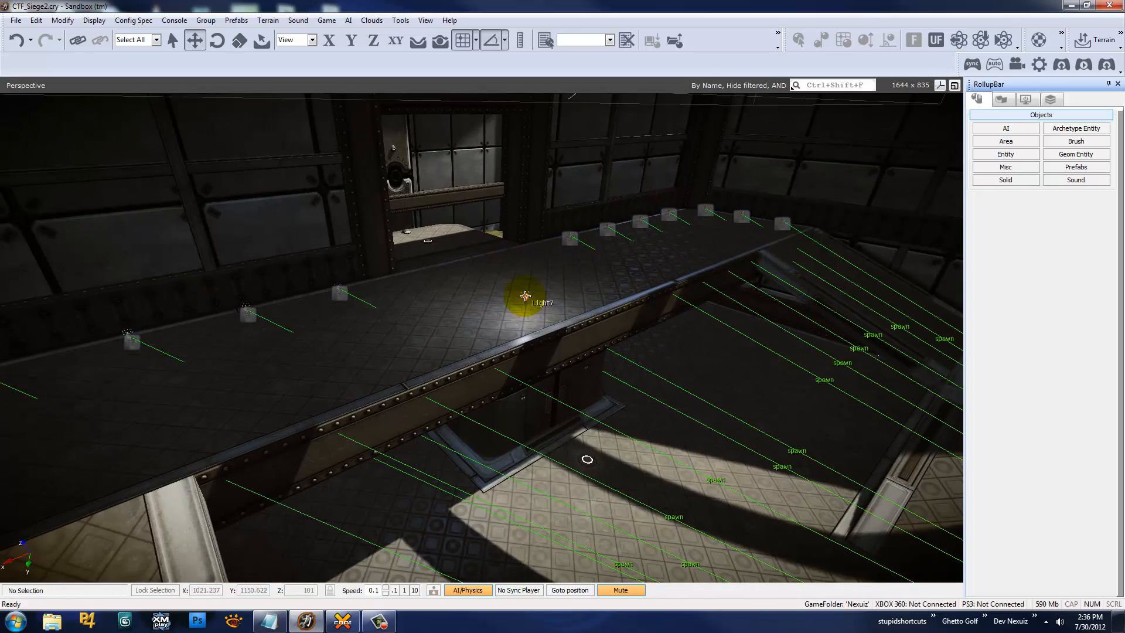
Select the walkway light and move it to about X 1021.5, Y 1153, Z 105
left_click(525, 296)
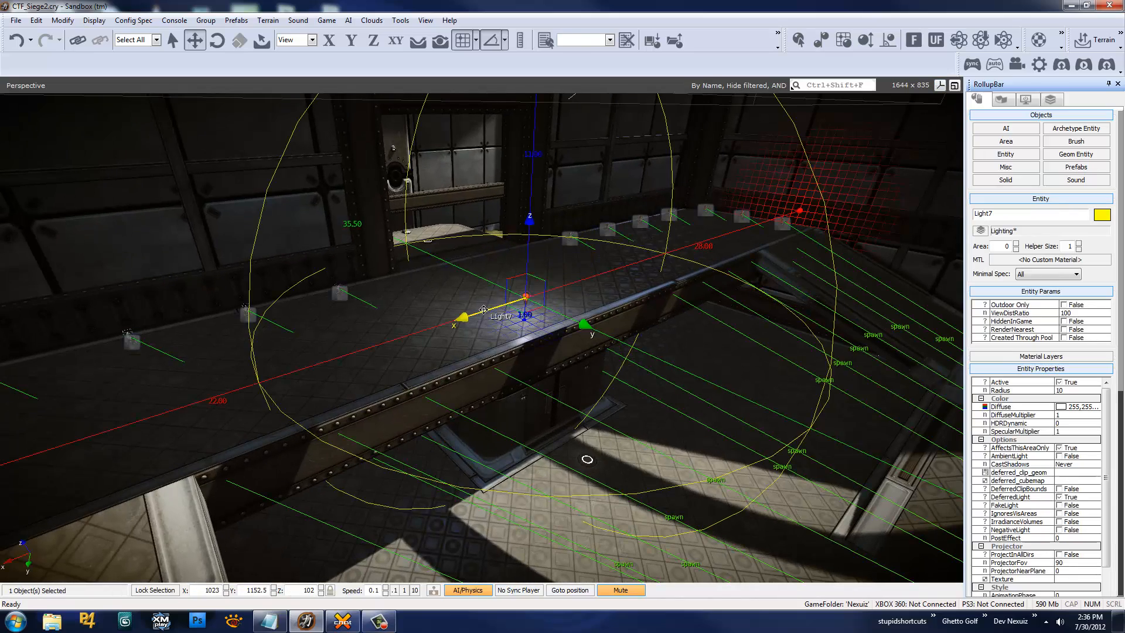
left_click_drag(496, 289, 576, 214)
key("w")
right_click_drag(582, 256, 586, 259)
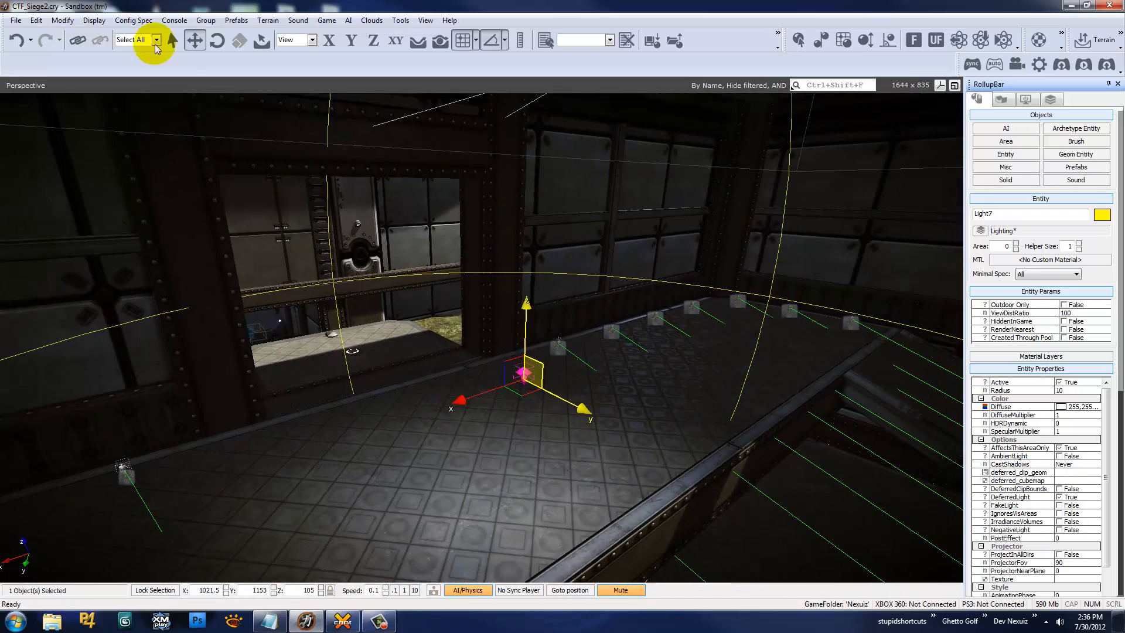
Switch the editor's config spec to Medium to preview the walkway light at that quality level
right_click_drag(331, 369, 331, 369)
key("w")
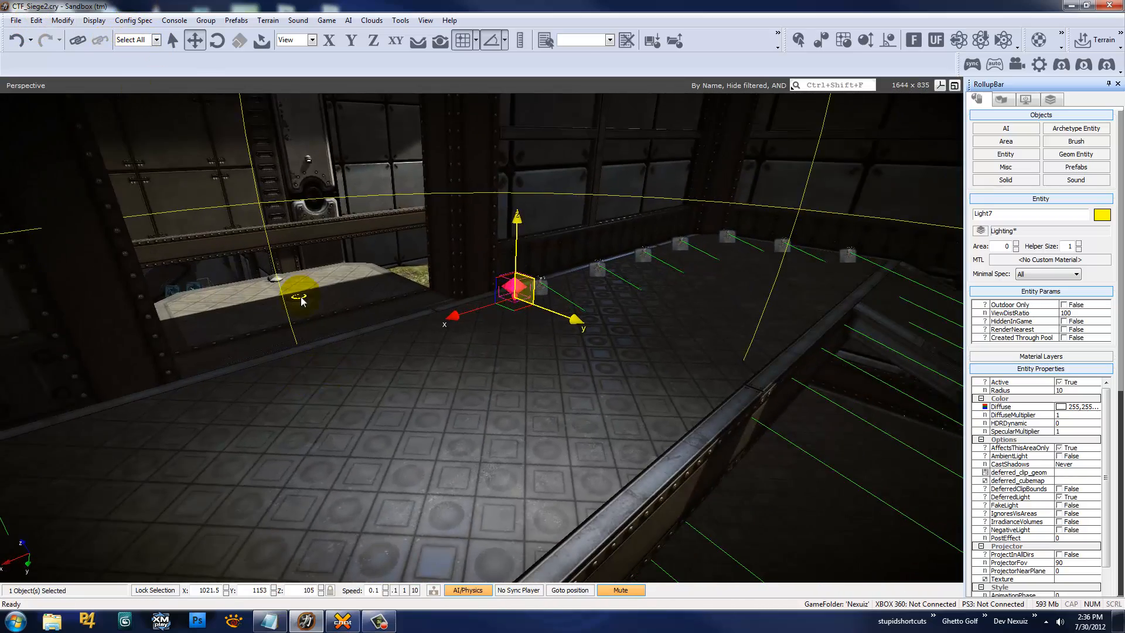
right_click_drag(399, 245, 399, 245)
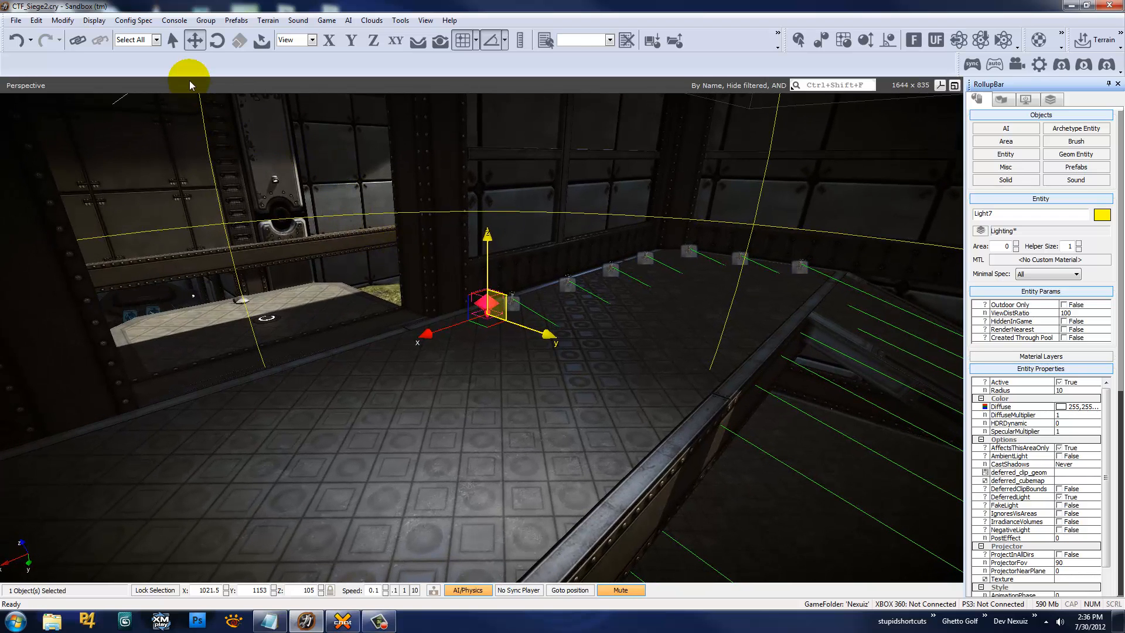
right_click_drag(237, 123, 237, 124)
left_click(132, 29)
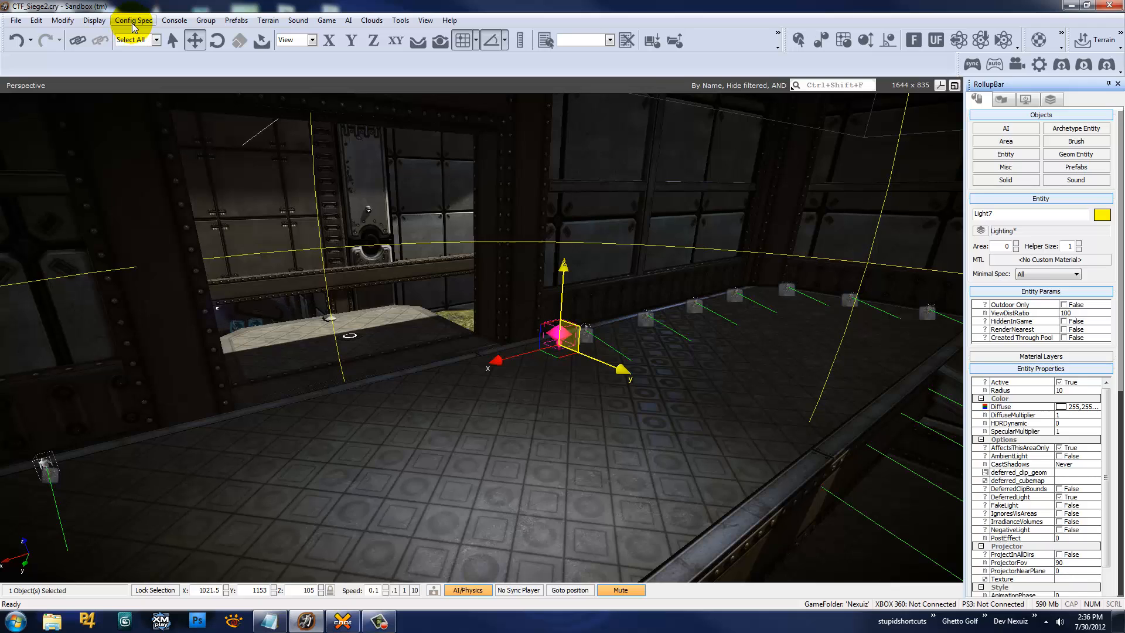
left_click(133, 27)
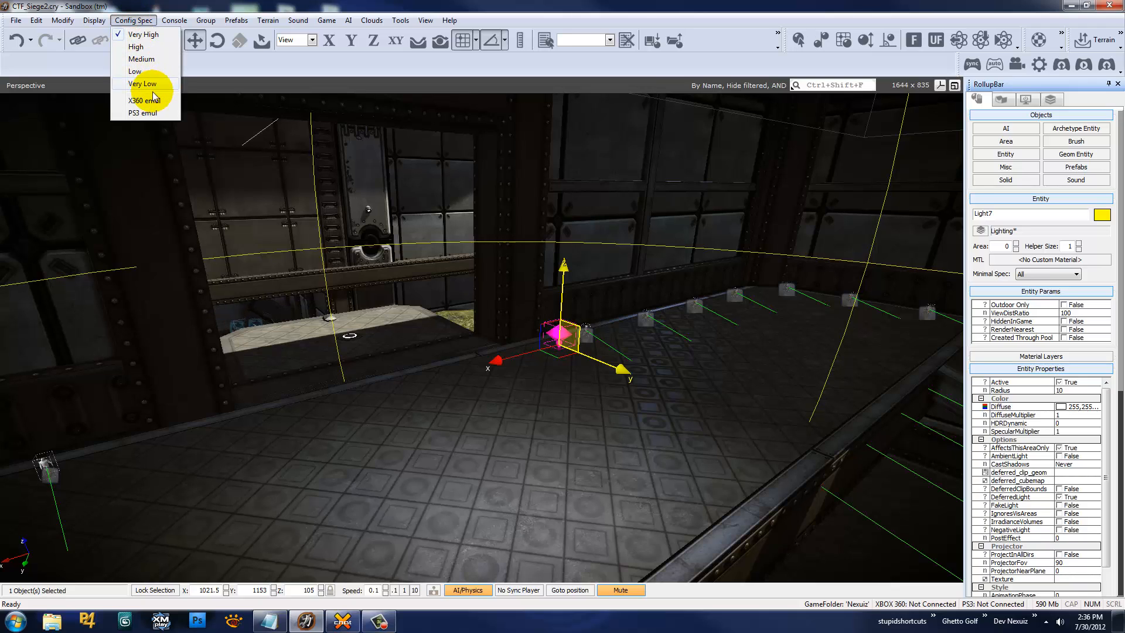
left_click(139, 61)
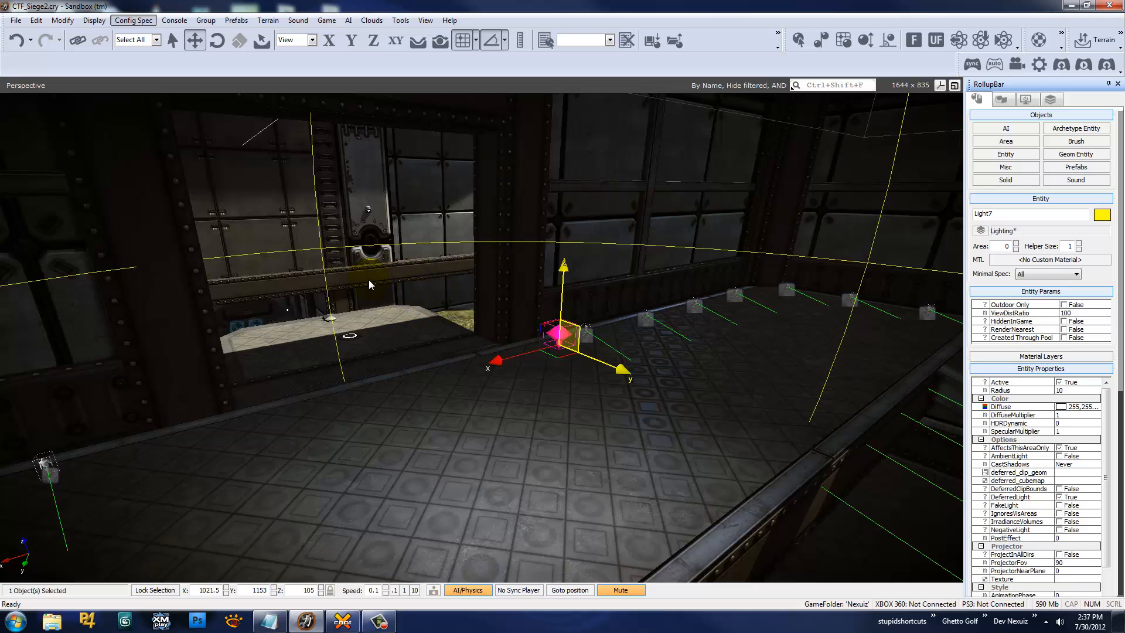
Snap the light onto the walkway floor at X 1020, Y 1149.5 and raise it to Z 104.5
mouse_move(469, 137)
right_mouse_down()
mouse_move(505, 225)
mouse_move(466, 235)
right_mouse_up()
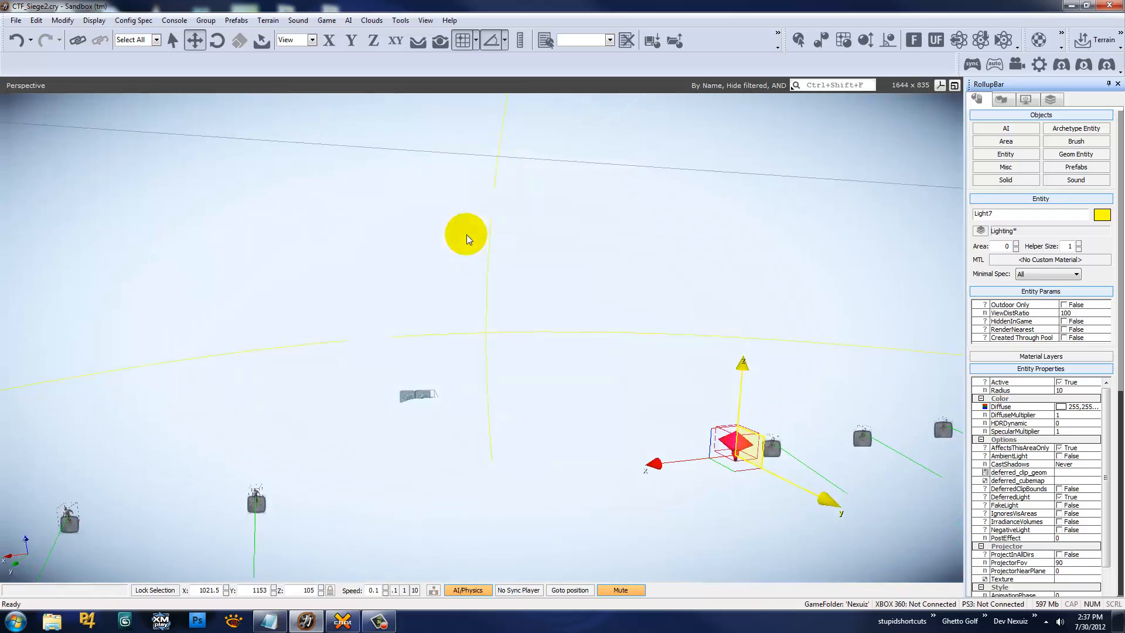
right_click_drag(723, 326, 722, 325)
left_click(499, 435, "ctrl+shift")
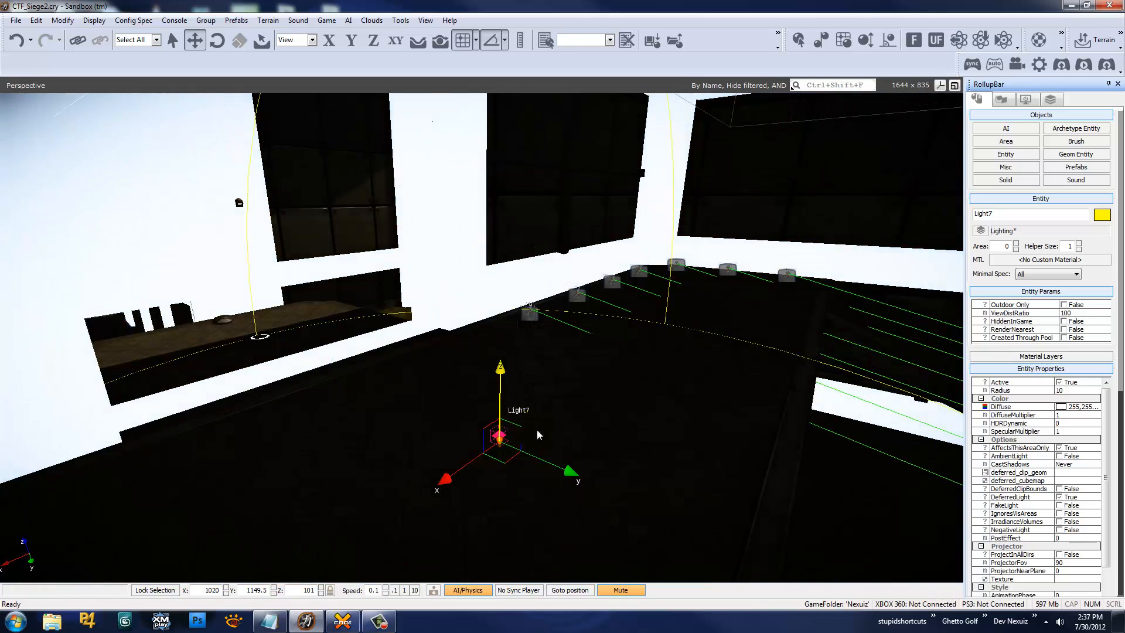
left_click_drag(522, 429, 477, 243)
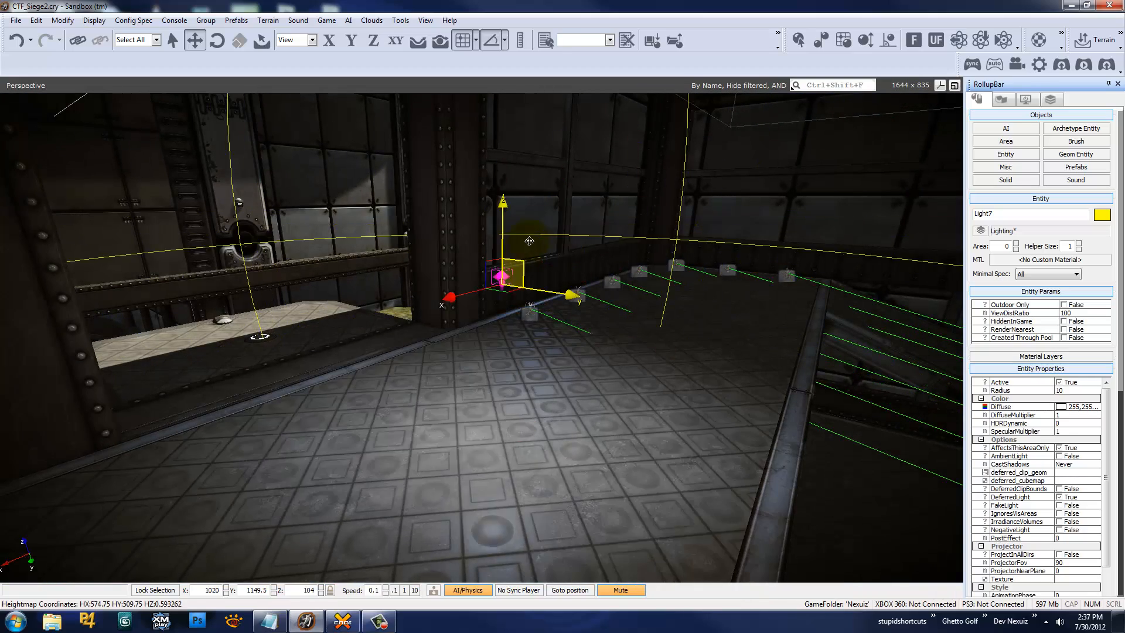
Set the walkway light's ViewDistRatio to 5 and back away from it
right_click_drag(659, 346, 658, 347)
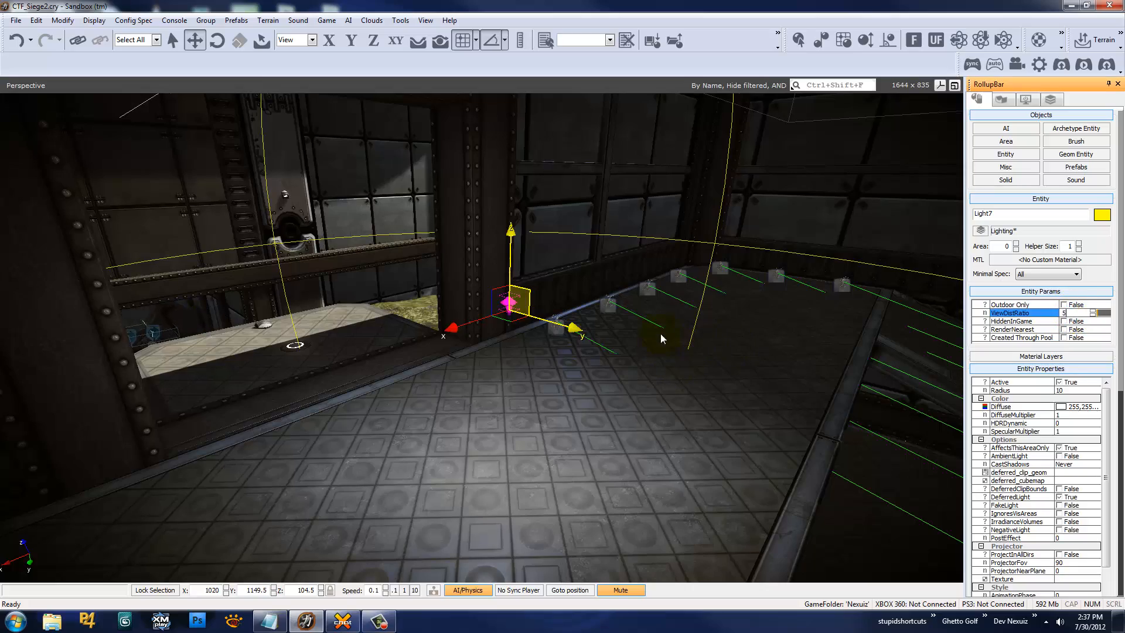
key("s")
right_click_drag(661, 334, 663, 335)
key("w")
key("s")
key("w")
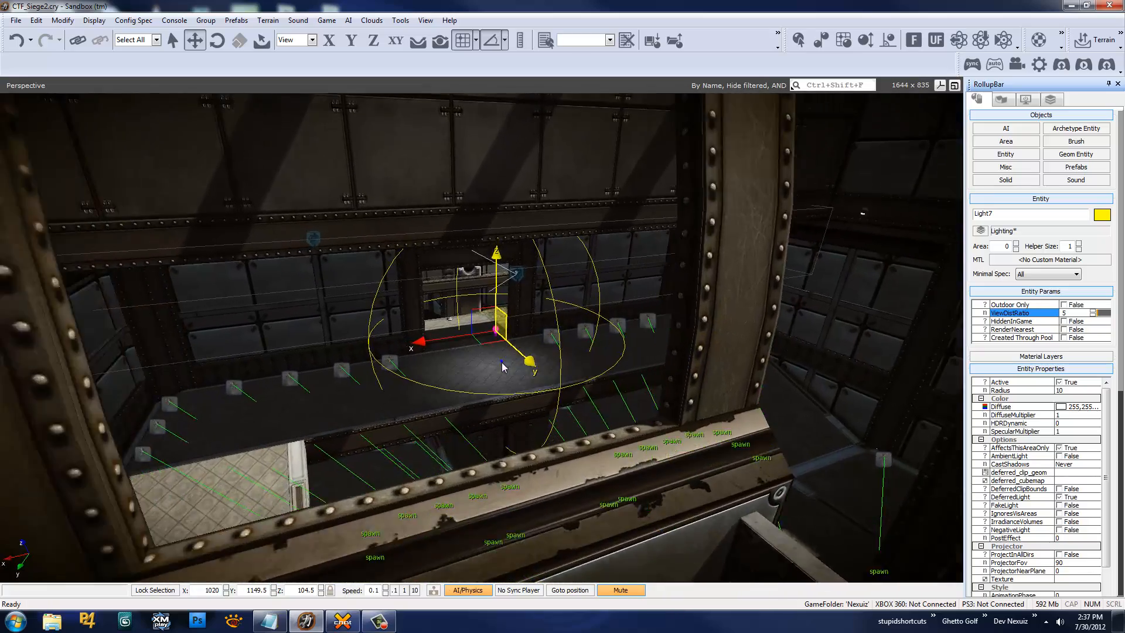
Examine at what distance the walkway light fades in and out, viewing it with helpers hidden and shown
key("w")
right_click_drag(502, 363, 509, 364)
key("s")
key("w")
key("s")
key("w")
key("s")
key("s")
key("w")
key("s")
key("s")
key("w")
left_click(501, 363)
key("s")
key("s")
key("w")
key("shift+space")
key("s")
key("w")
key("s")
key("w")
key("w")
key("s")
key("w")
key("s")
key("w")
key("s")
key("w")
key("shift+space")
Select the walkway light and reposition it at about X 1020.5, Y 1150.5, Z 105
left_click(521, 352)
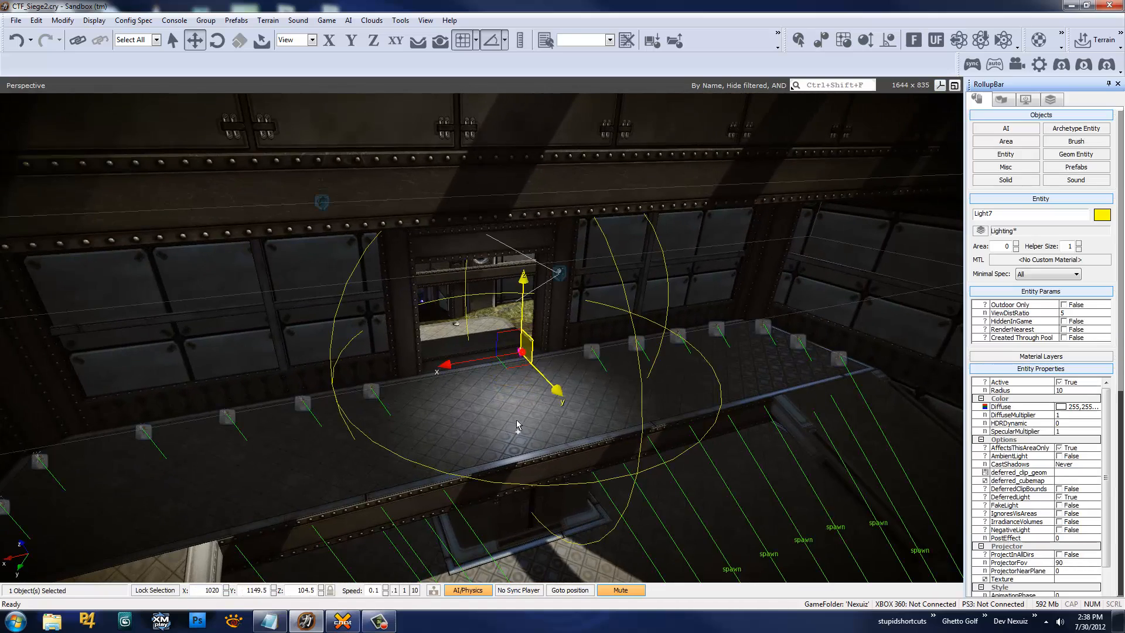
left_click_drag(517, 424, 522, 306)
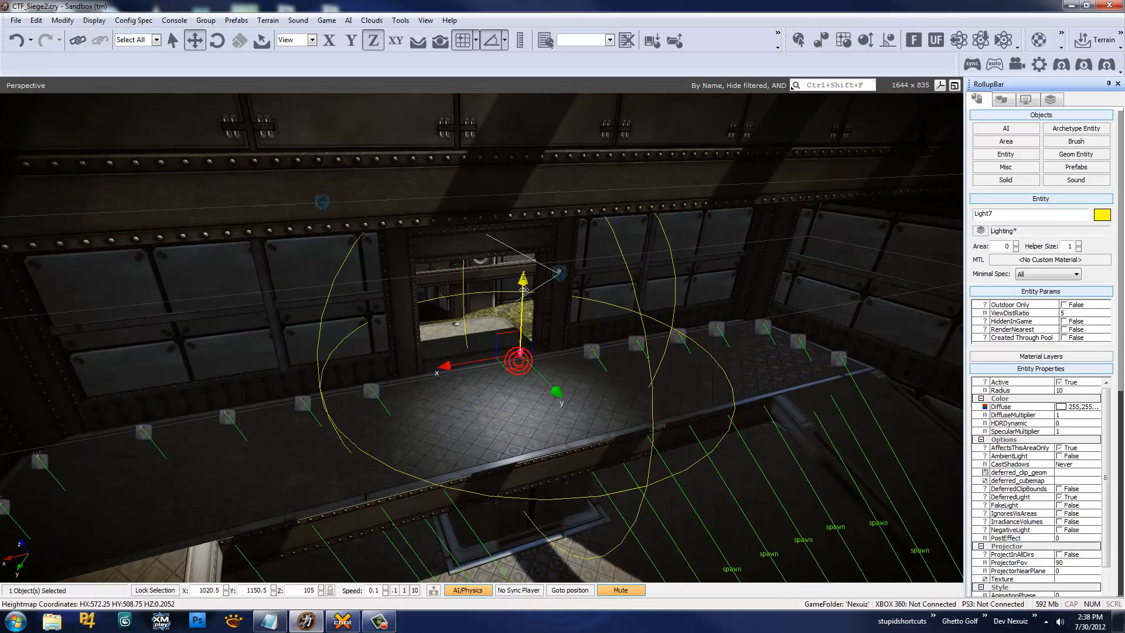
key("w")
mouse_move(558, 327)
right_mouse_down()
mouse_move(568, 319)
mouse_move(557, 327)
right_mouse_up()
key("s")
Switch the editor's config spec to Low and check the lit walkway from another angle
left_click(136, 20)
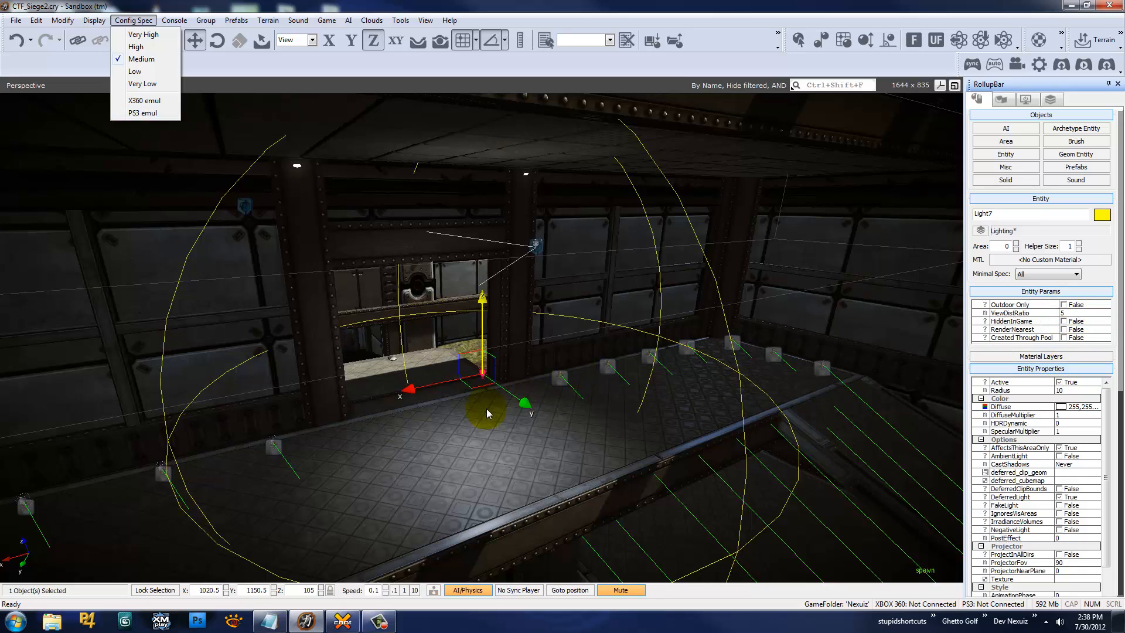
right_click_drag(487, 409, 375, 404)
key("s")
right_click_drag(485, 285, 459, 266)
key("w")
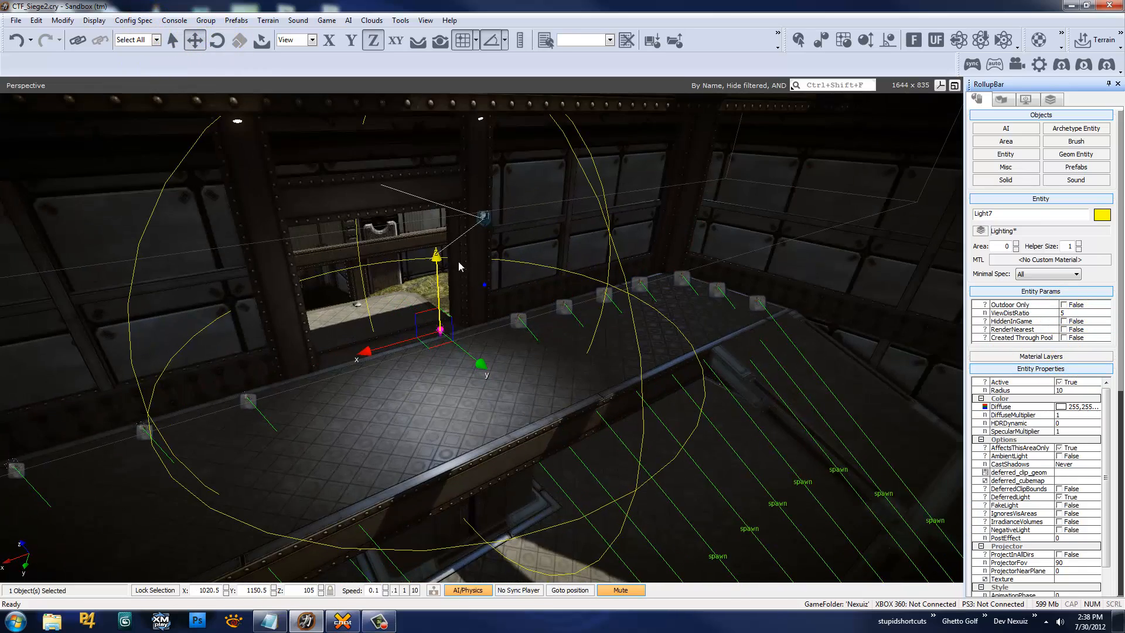
left_click(139, 21)
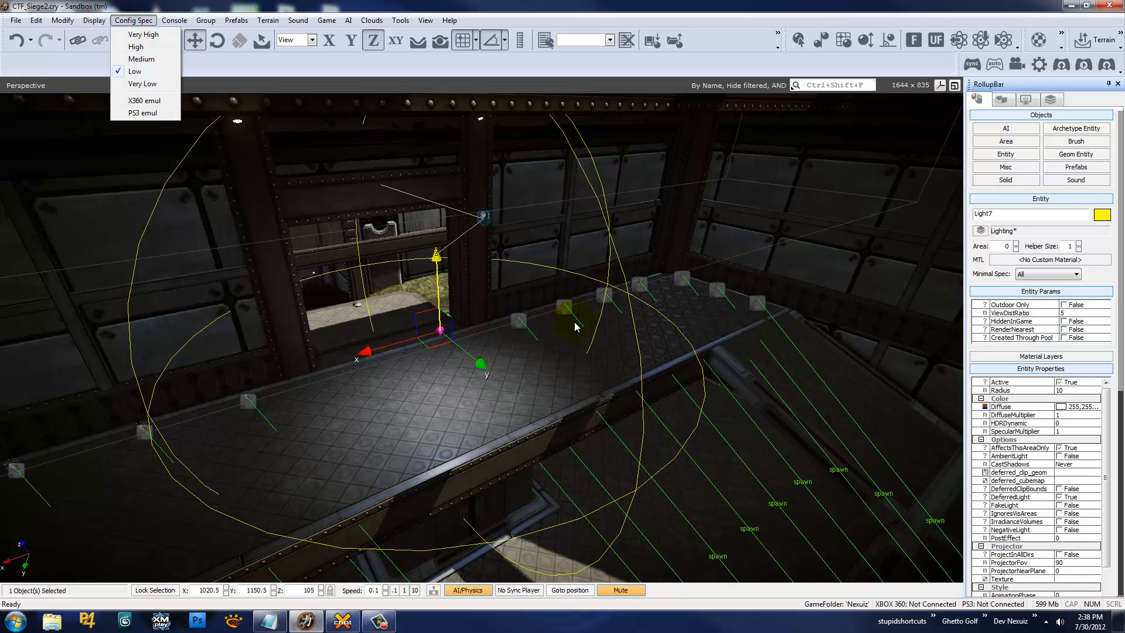
Snap the light back to the walkway floor and place it at X 1019, Y 1147.5, Z 103.5
left_click(528, 357)
left_click(440, 330)
left_click(484, 412, "ctrl+shift")
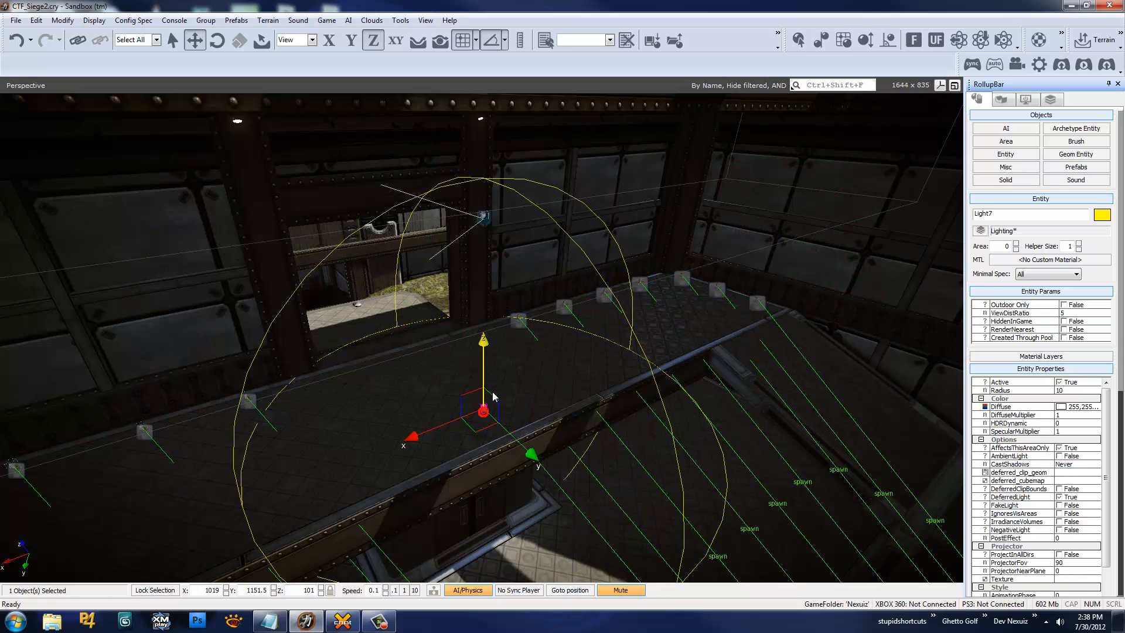
left_click_drag(481, 377, 439, 277)
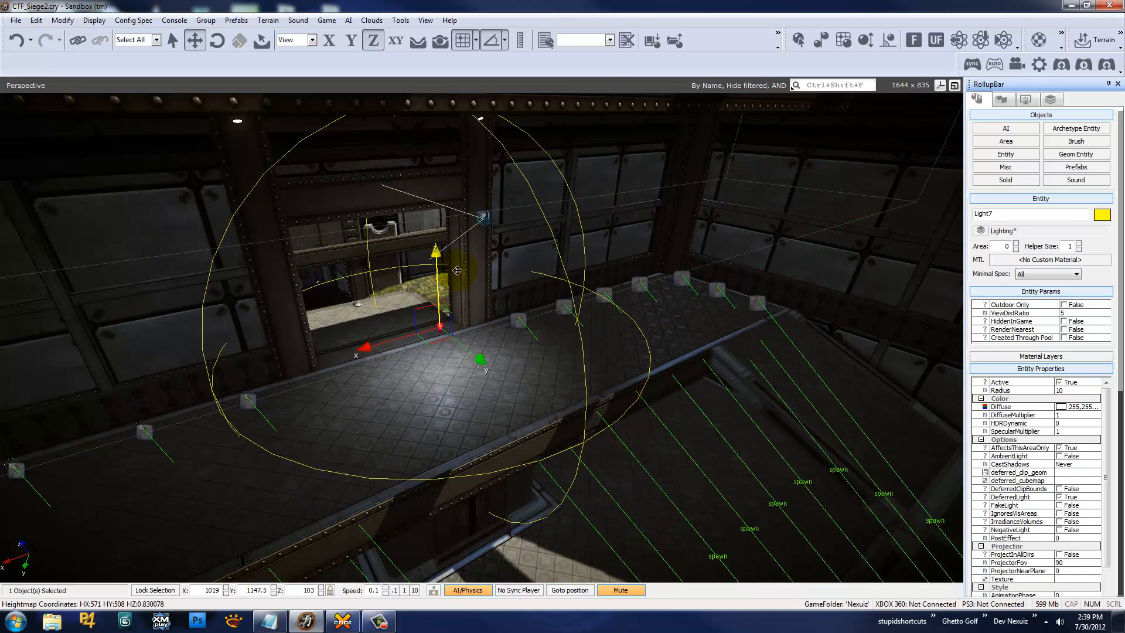
left_click(458, 256)
left_click(440, 328)
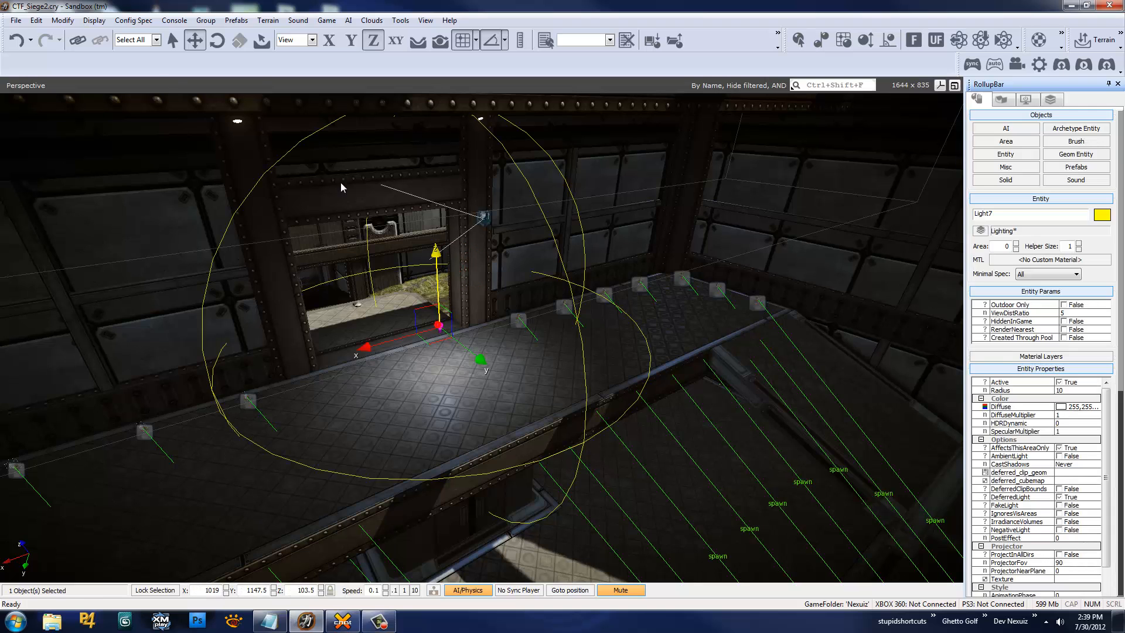
Deselect the light and examine the lit walkway with helpers hidden and shown
left_click(133, 20)
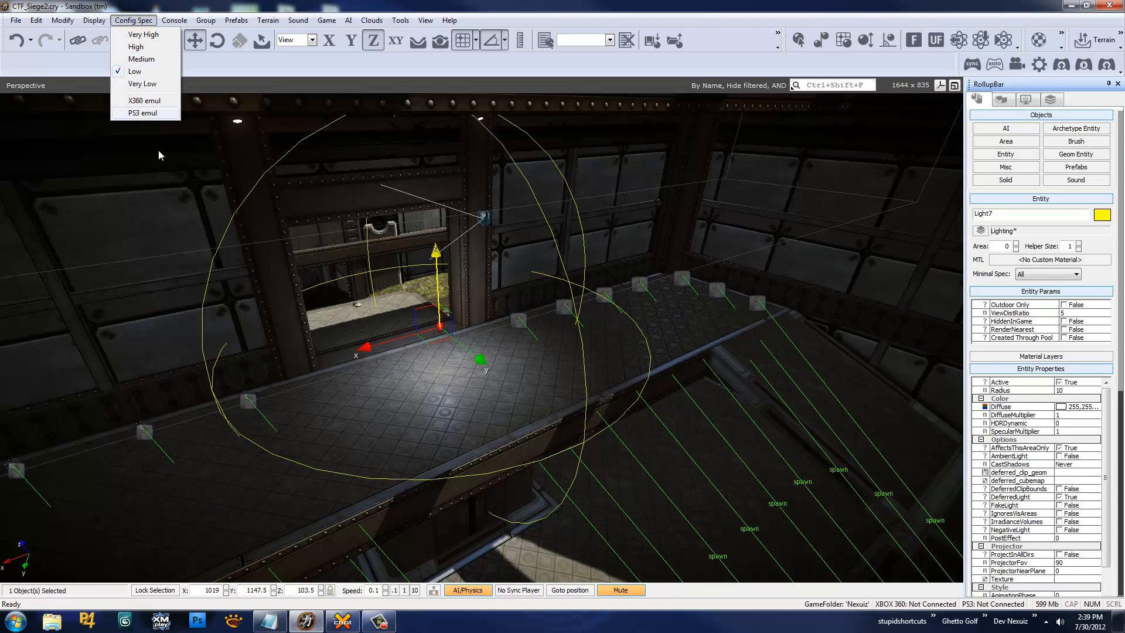
left_click(503, 412)
right_click_drag(502, 411, 452, 330)
key("shift+space")
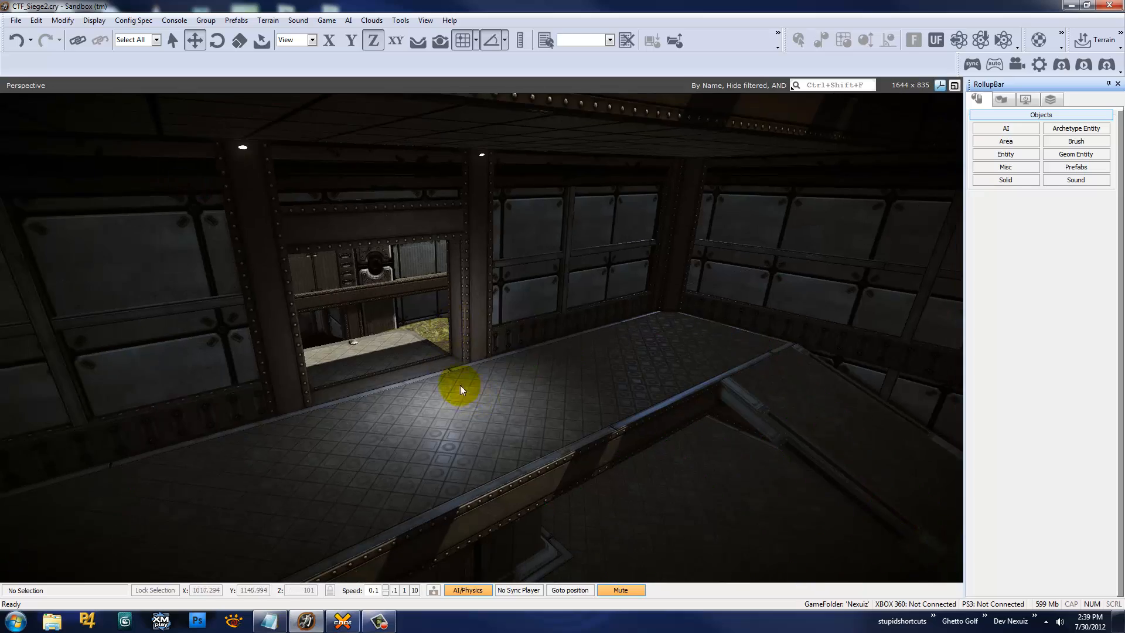
key("shift+space")
right_click_drag(522, 384, 522, 385)
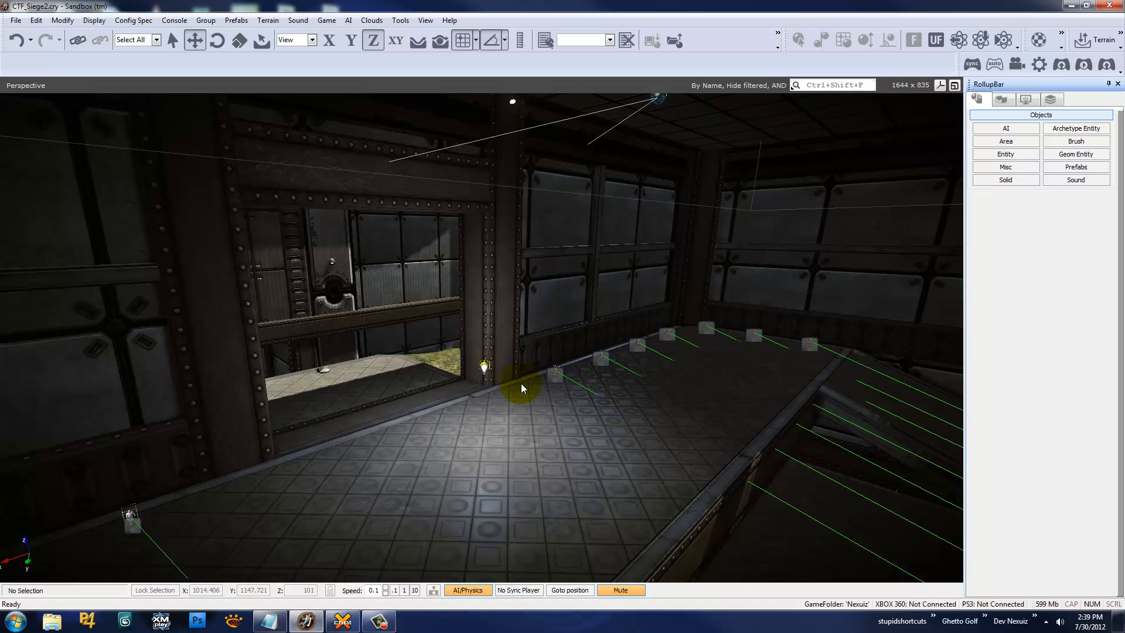
Select the walkway light, snap it to the floor farther along and raise it to X 1018.5, Y 1152, Z 105.5
left_click(486, 369)
left_click(543, 455, "ctrl+shift")
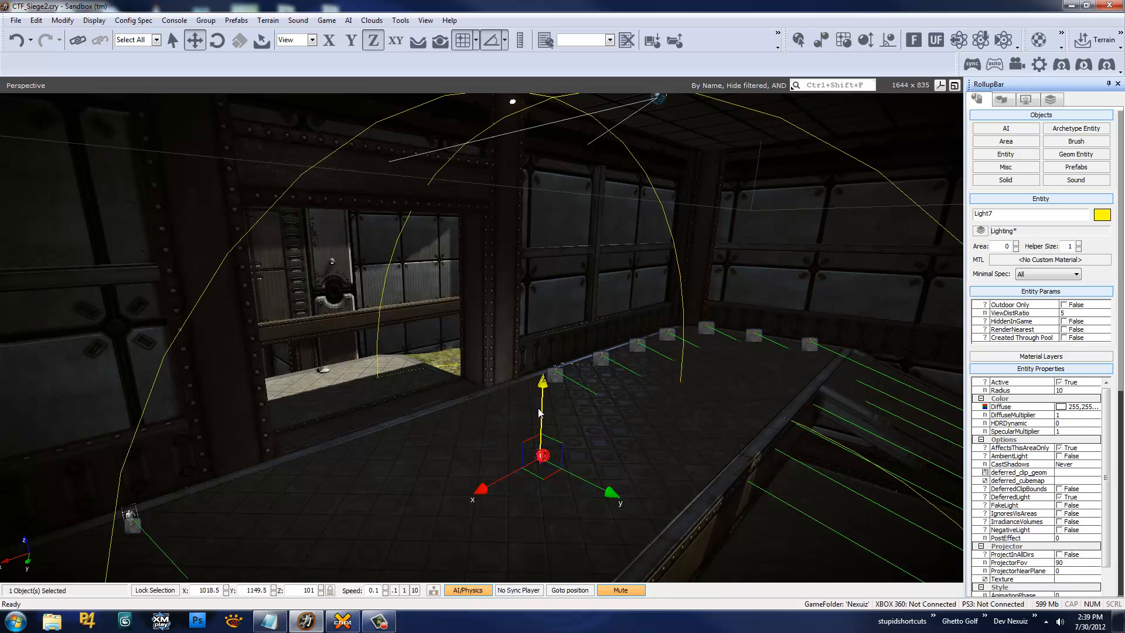
left_click_drag(538, 413, 610, 332)
right_click_drag(620, 447, 621, 442)
key("s")
left_click(662, 483, "ctrl+shift")
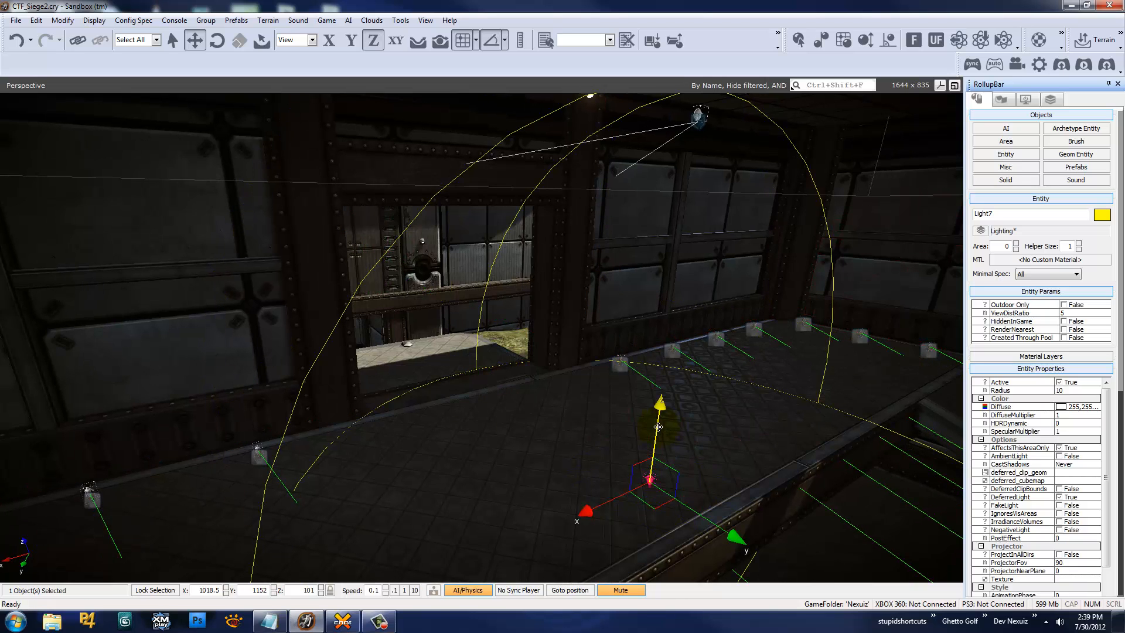
left_click_drag(658, 427, 677, 279)
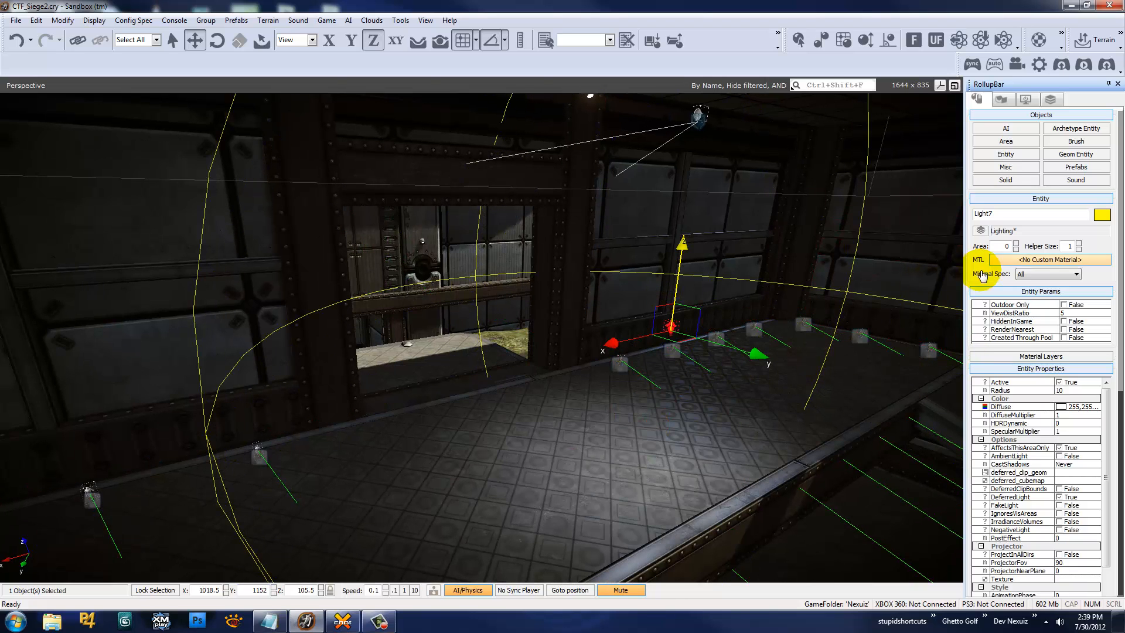
View the area outside the walkway and examine the light's Minimal Spec options without changing them
right_click_drag(743, 429, 734, 427)
key("w")
key("s")
right_click_drag(577, 396, 575, 395)
key("w")
key("w")
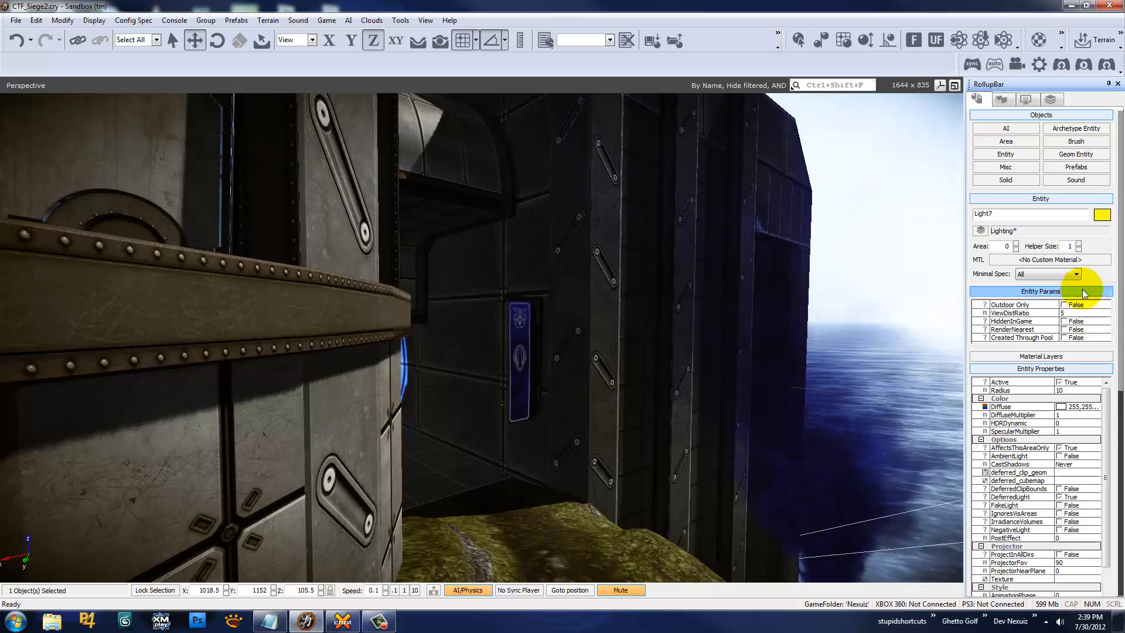
left_click(1066, 270)
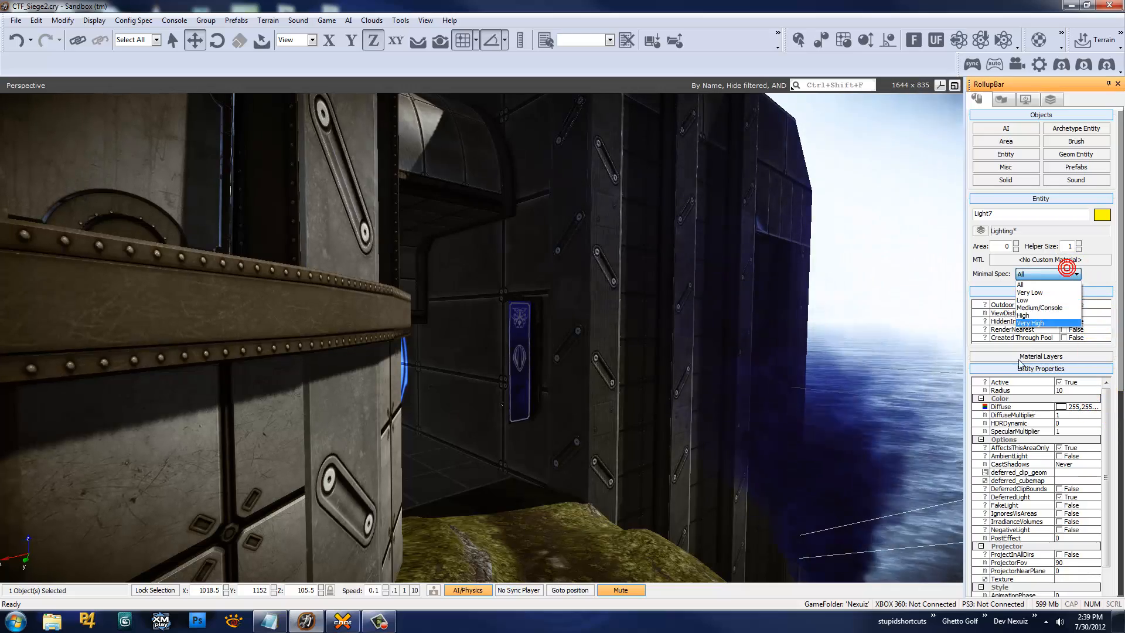
left_click(867, 349)
Reselect the walkway light and reposition it at X 1015.5, Y 1150.5, Z 104.5
right_click_drag(669, 356, 640, 379)
key("w")
key("w")
left_click(688, 369)
key("w")
key("w")
key("w")
key("w")
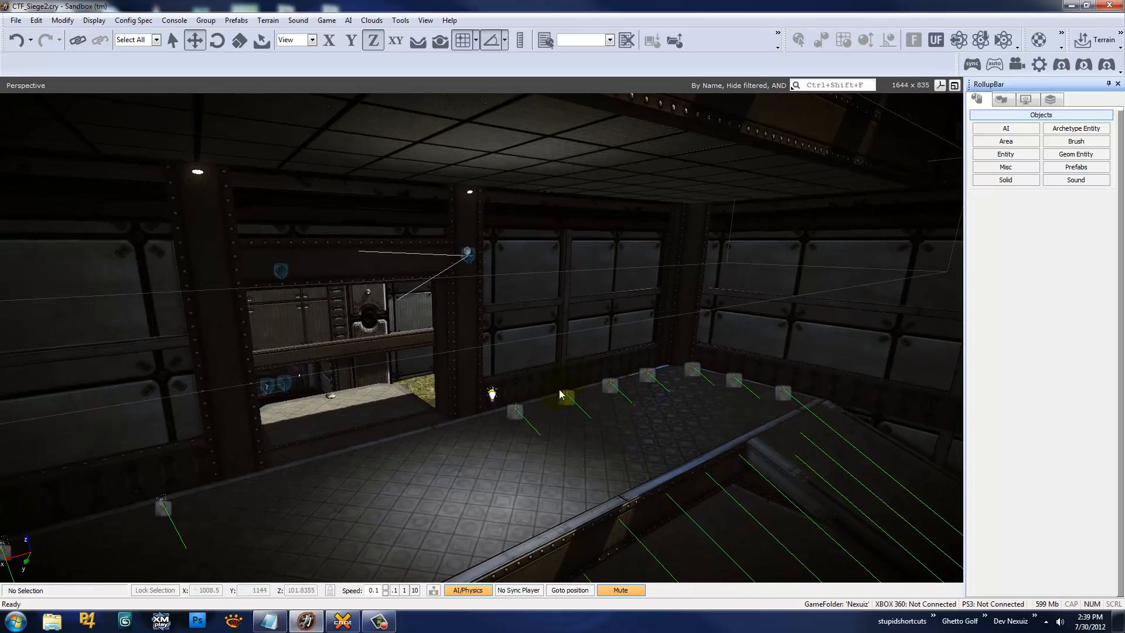
left_click(488, 402)
key("a")
right_click_drag(660, 432, 661, 432)
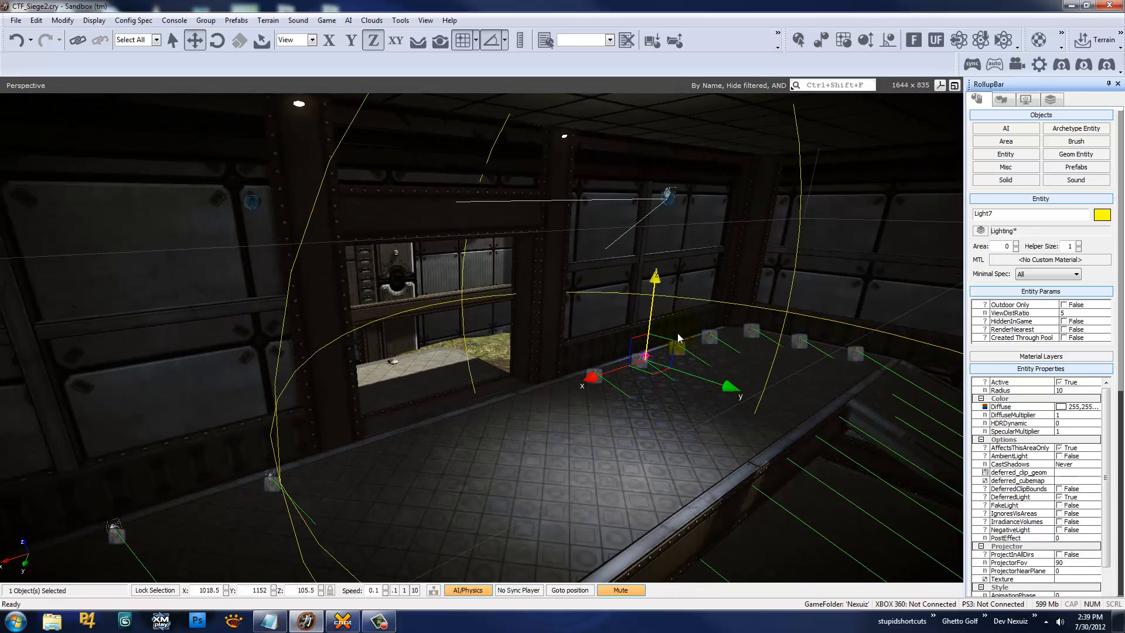
left_click_drag(672, 341, 684, 292)
right_click_drag(592, 396, 588, 396)
left_click_drag(541, 412, 501, 389)
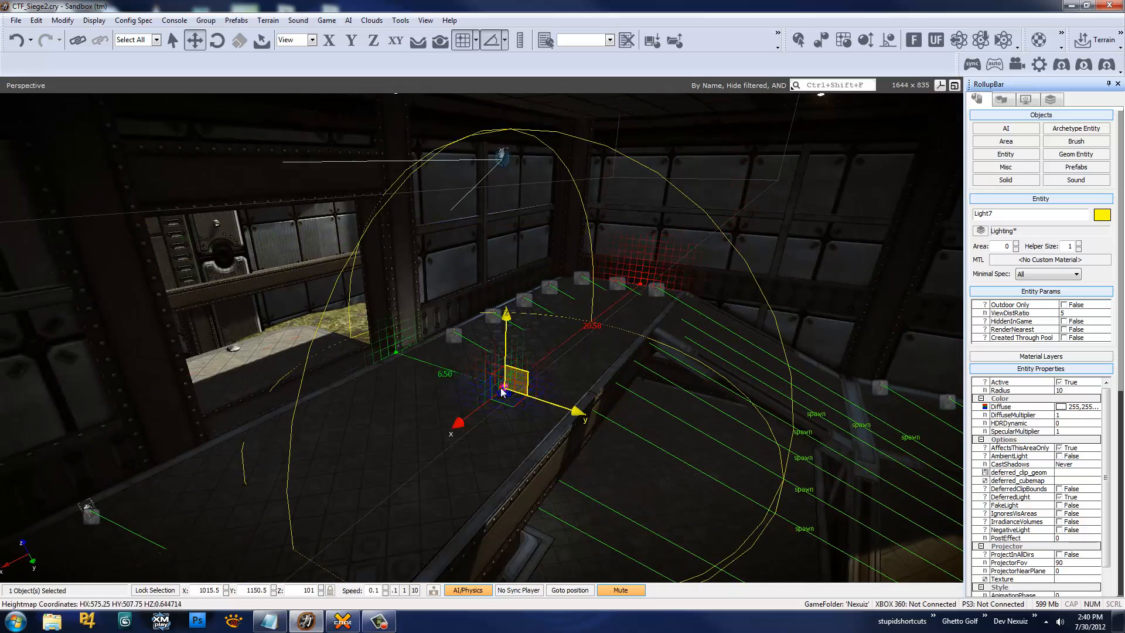
left_click_drag(505, 333, 504, 248)
Set the light's CastShadows to V.High Spec and move it near the wall at X 1015.5, Y 1149, Z 105.5
right_click_drag(801, 436, 1086, 503)
key("w")
left_click(1070, 465)
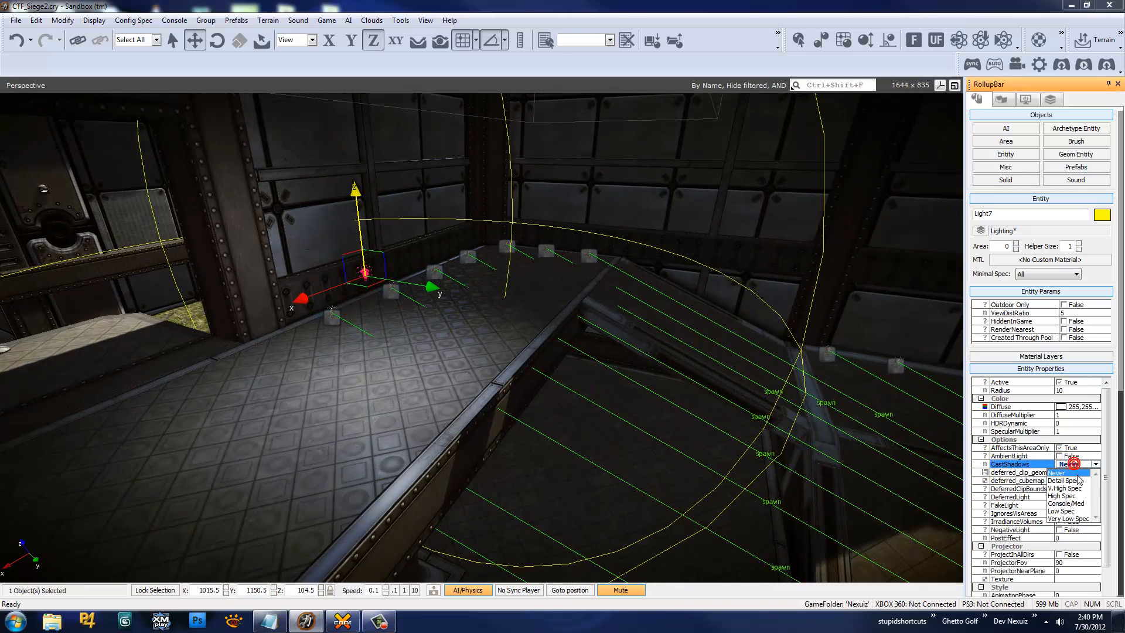
left_click(1067, 489)
right_click_drag(482, 312, 530, 207)
key("a")
left_click_drag(525, 223, 460, 186)
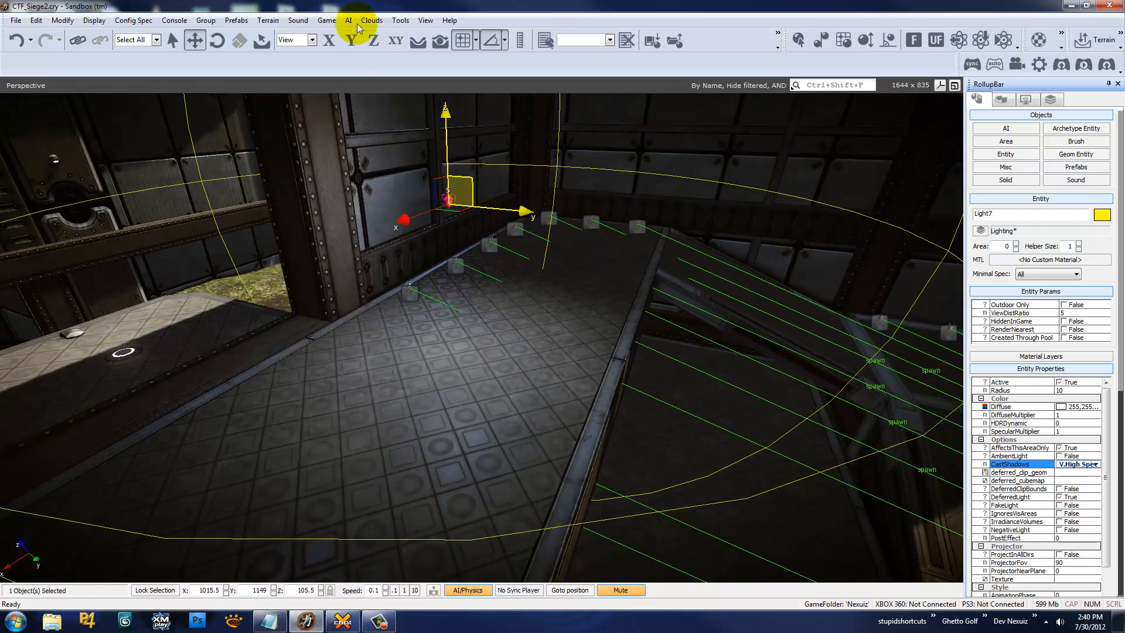
Switch the editor's config spec to Very High and shift the light along the X axis to X 1016
left_click(174, 21)
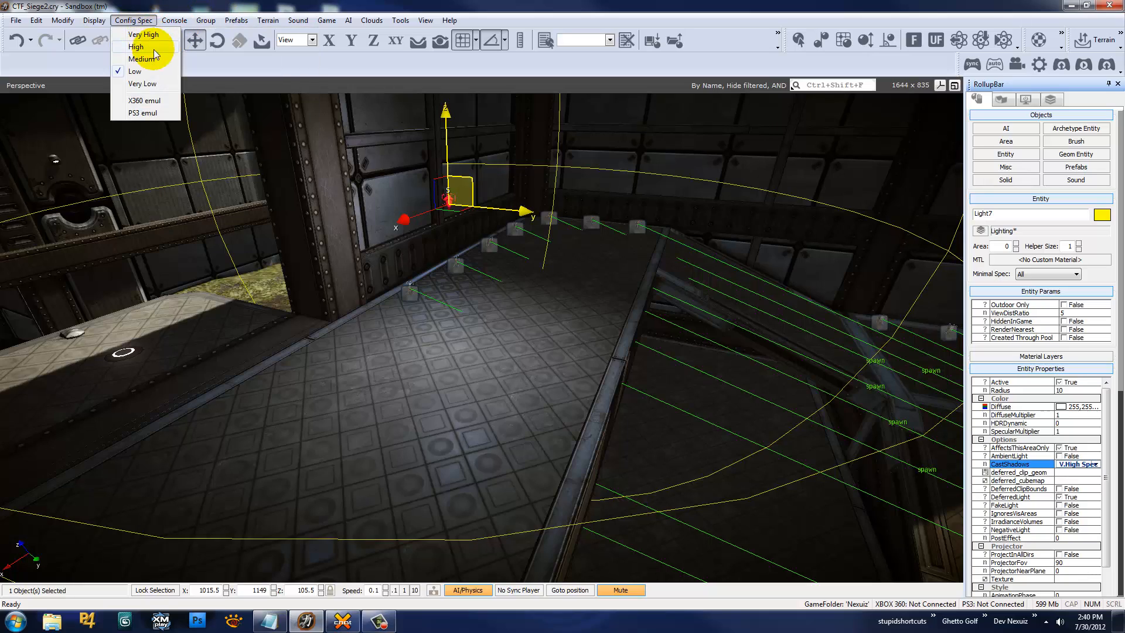
left_click(141, 34)
right_click_drag(417, 307, 417, 307)
left_click(139, 19)
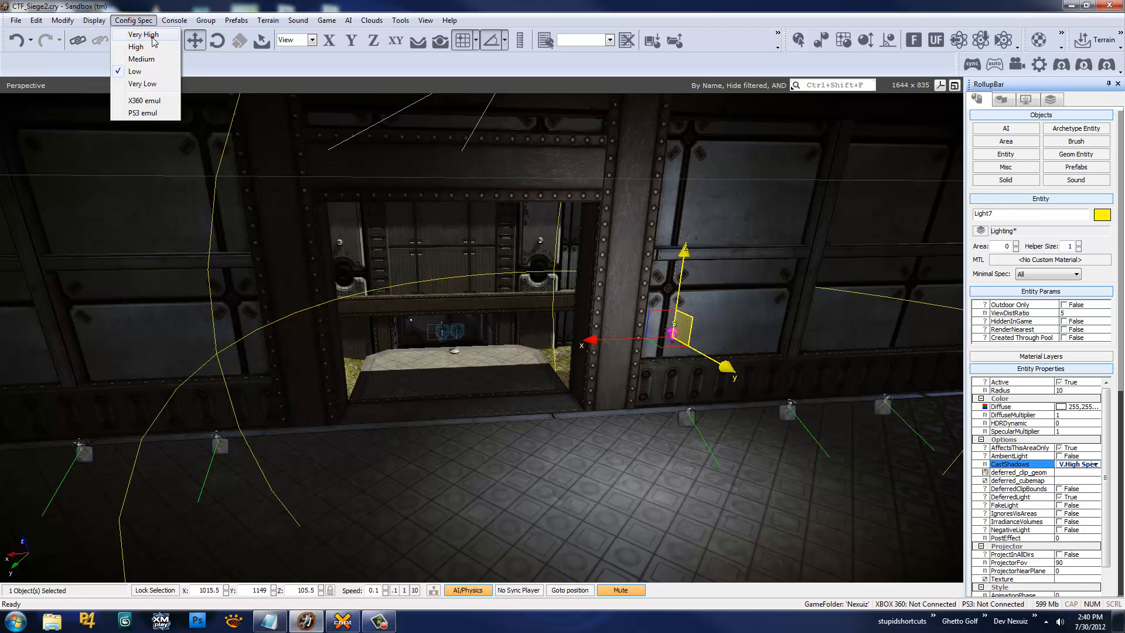
left_click(152, 37)
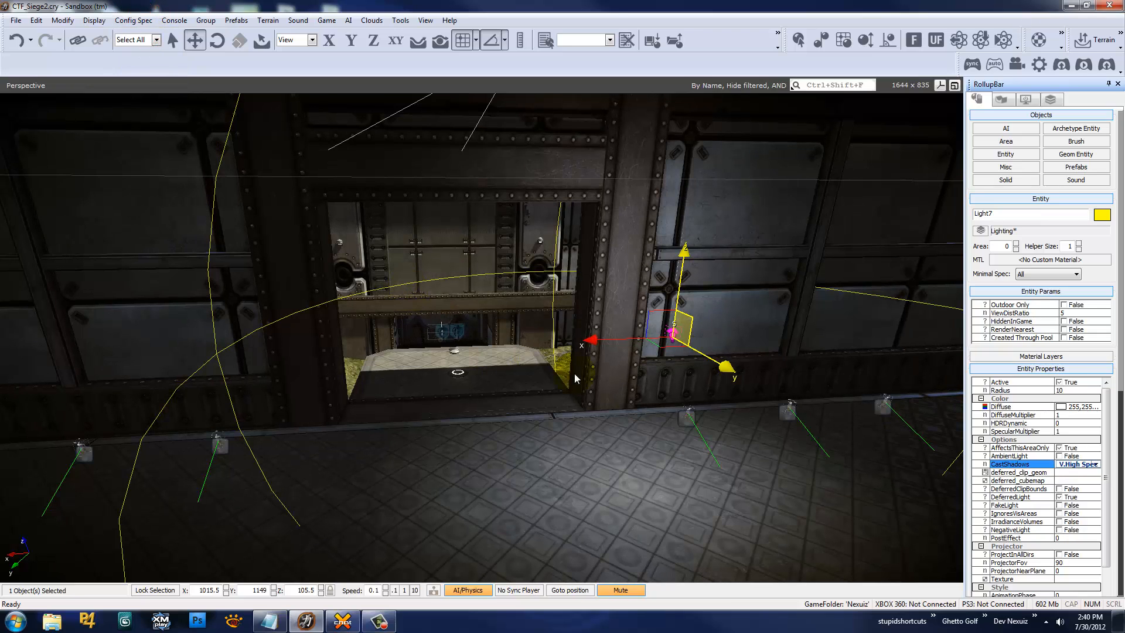
left_click_drag(627, 338, 621, 301)
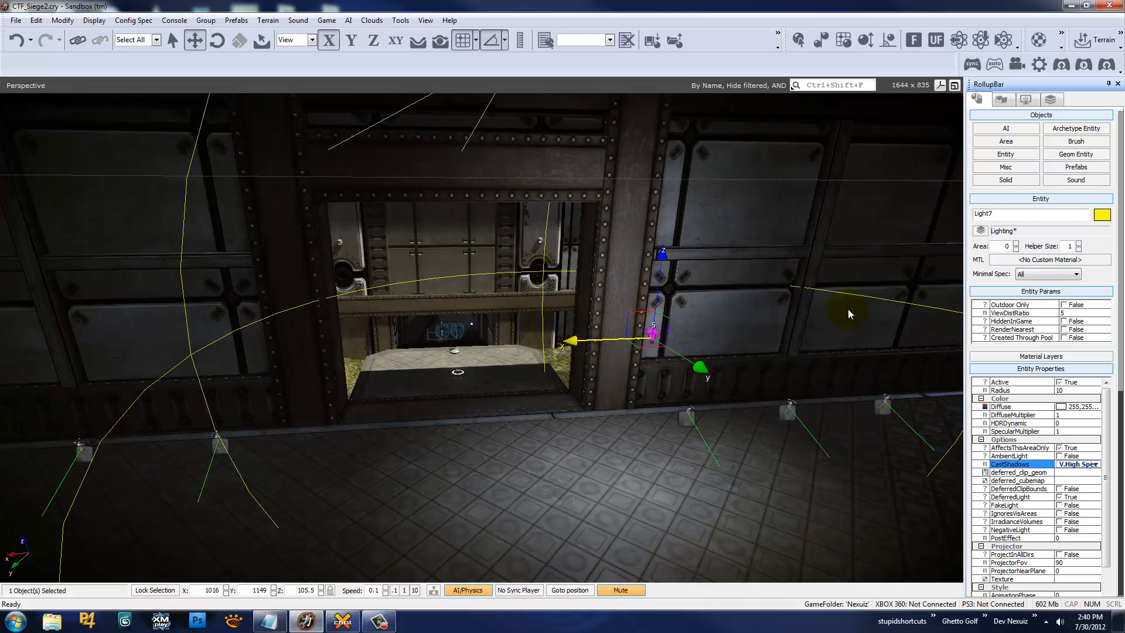
Examine the light's effect on the walkway and window opening from several angles, with the light deselected
right_click_drag(534, 372, 533, 371)
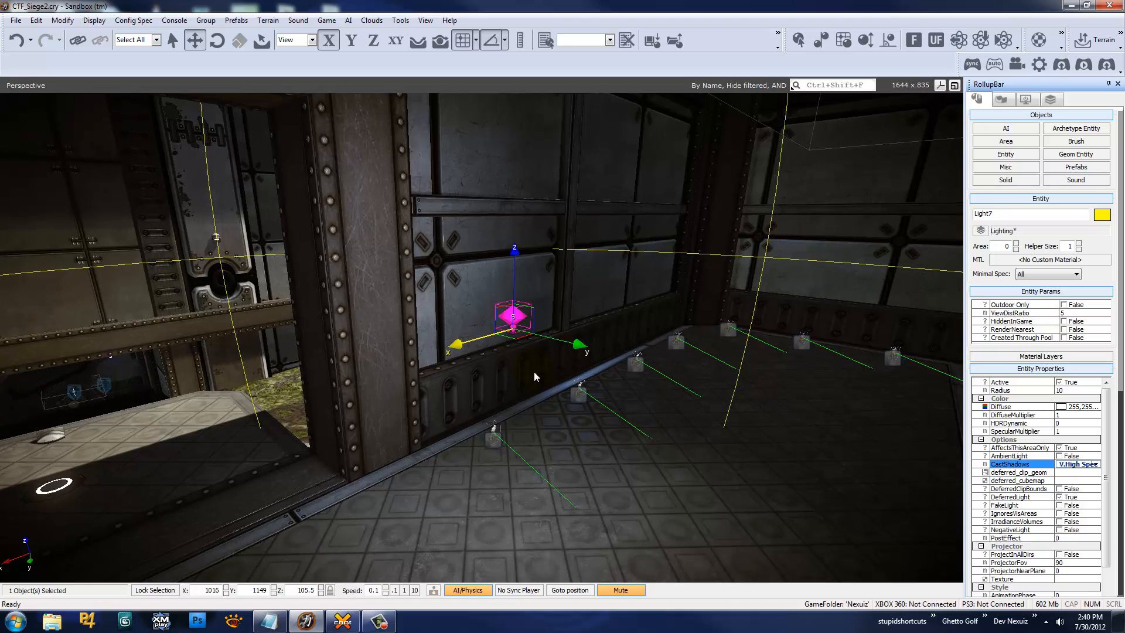
scroll(534, 371, "down", 2)
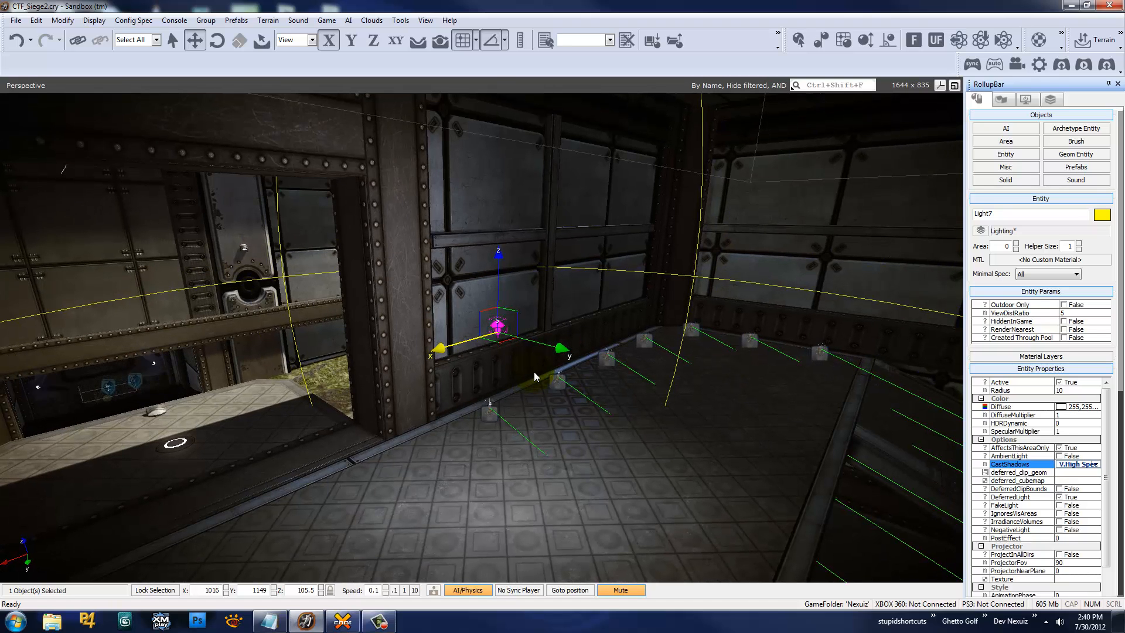
mouse_move(533, 372)
right_mouse_down()
mouse_move(467, 375)
mouse_move(533, 371)
right_mouse_up()
left_click(375, 434)
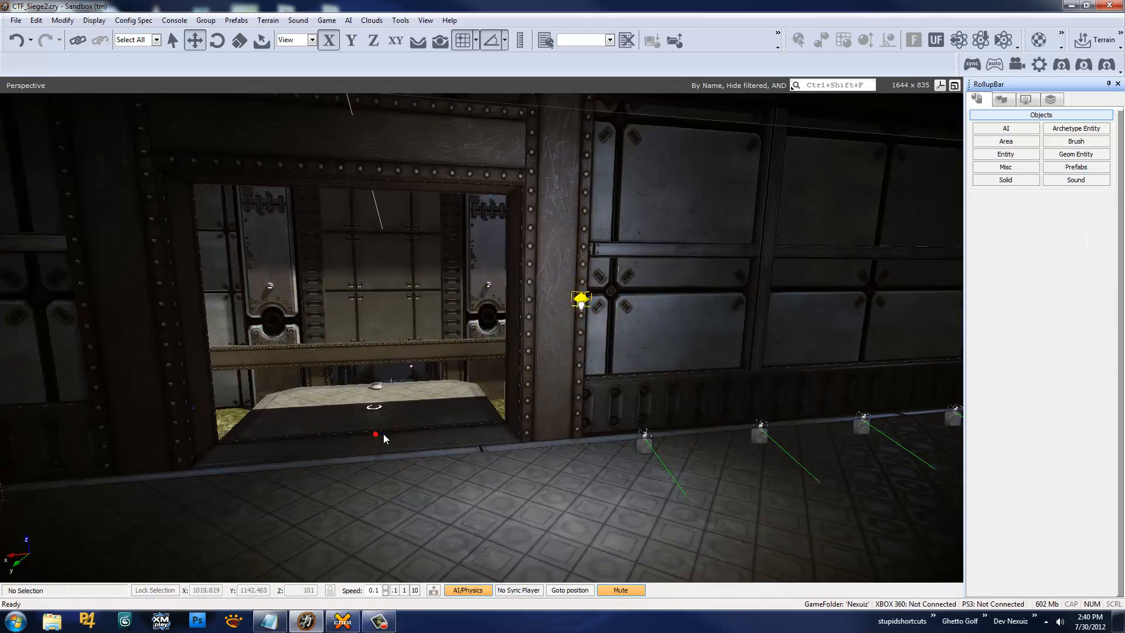
right_click_drag(384, 433, 380, 434)
key("w")
right_click_drag(599, 361, 444, 387)
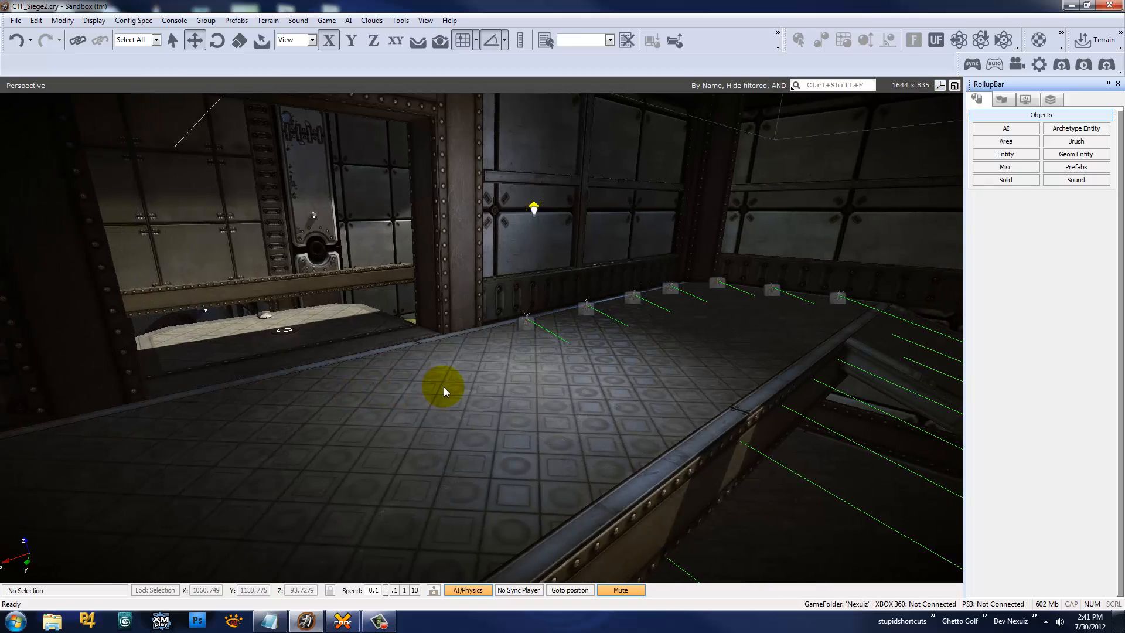
Reselect the light and move it over the walkway to X 1018.5, Y 1151, Z 104
mouse_move(475, 336)
right_mouse_down()
mouse_move(468, 357)
mouse_move(476, 336)
right_mouse_up()
left_click_drag(535, 265, 507, 262)
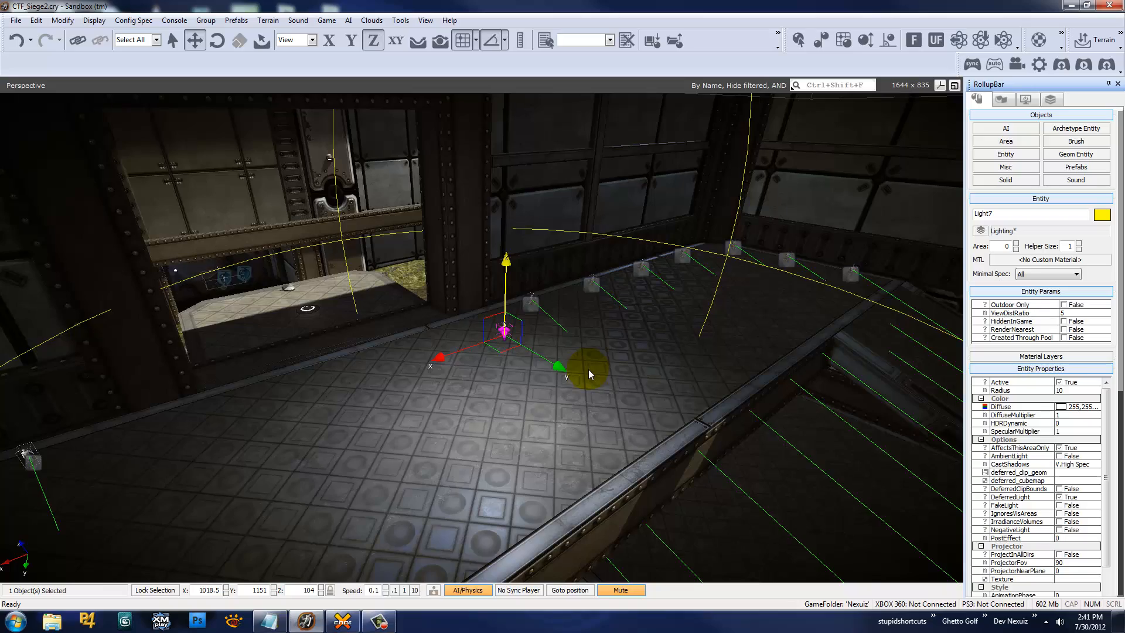
key("s")
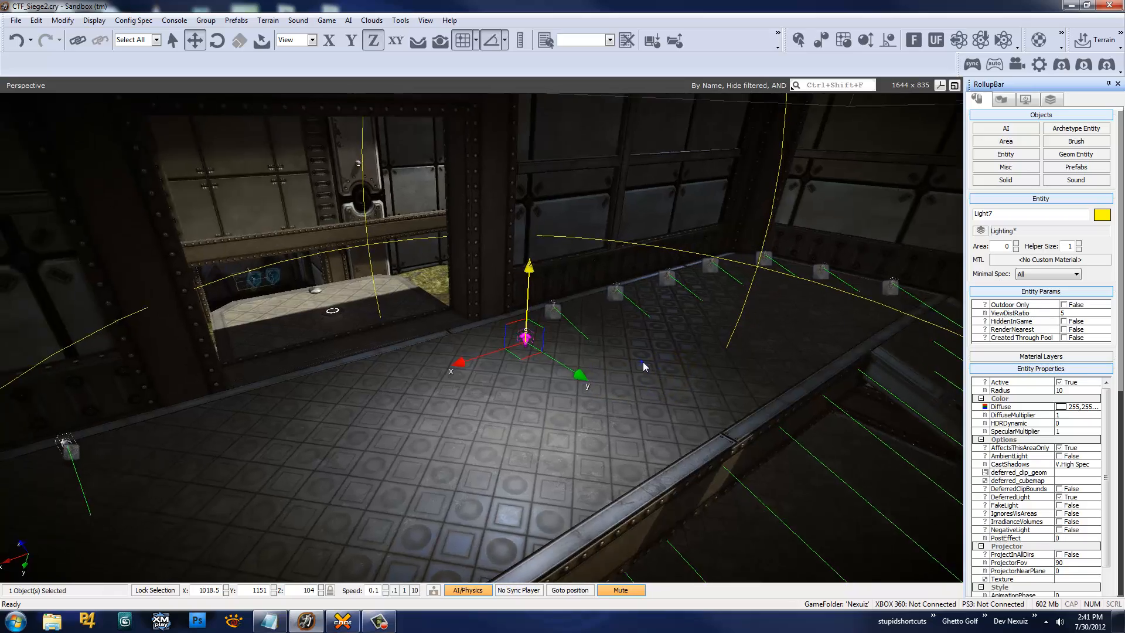
Relocate the light outdoors onto the mossy path between the buildings, at X 1017, Y 1130, Z 99
mouse_move(643, 362)
right_mouse_down()
mouse_move(625, 363)
mouse_move(640, 350)
mouse_move(642, 361)
right_mouse_up()
key("w")
key("w")
key("s")
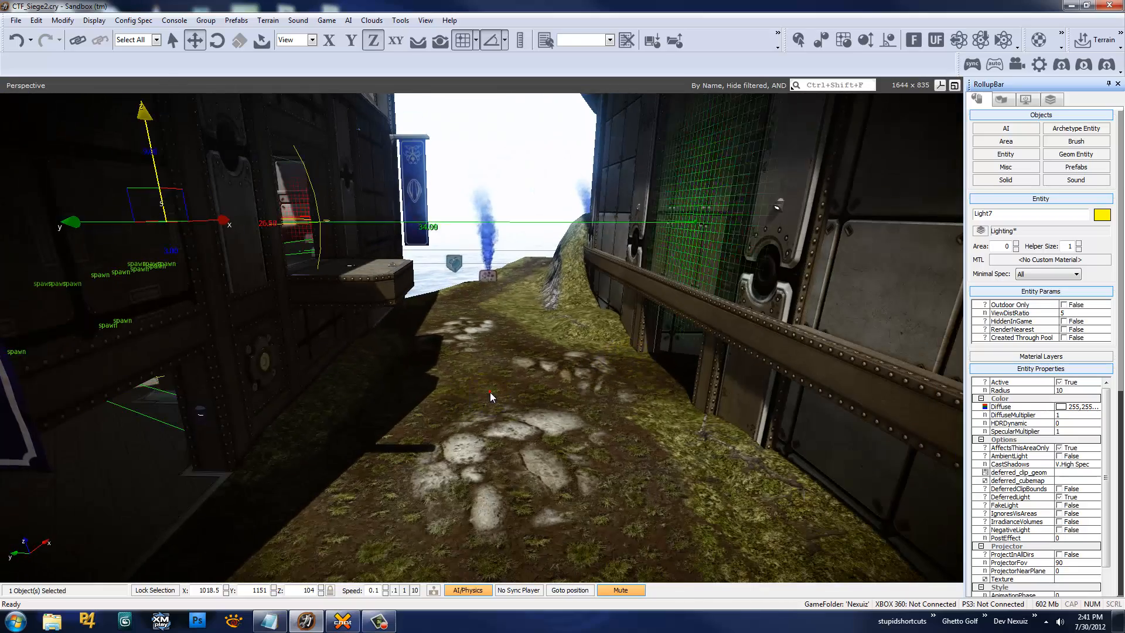
left_click(490, 391, "ctrl+shift")
key("w")
right_click_drag(562, 399, 555, 404)
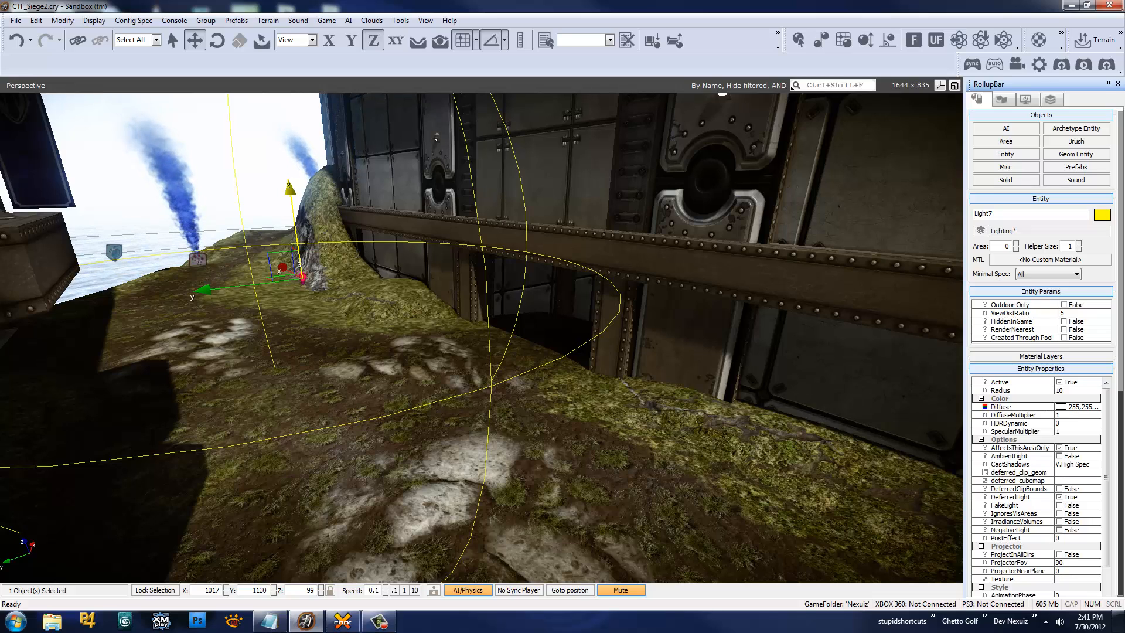
Open the Console Variables list from the console and hide the console window
left_click_drag(1124, 264, 818, 174)
right_click_drag(368, 356, 373, 369)
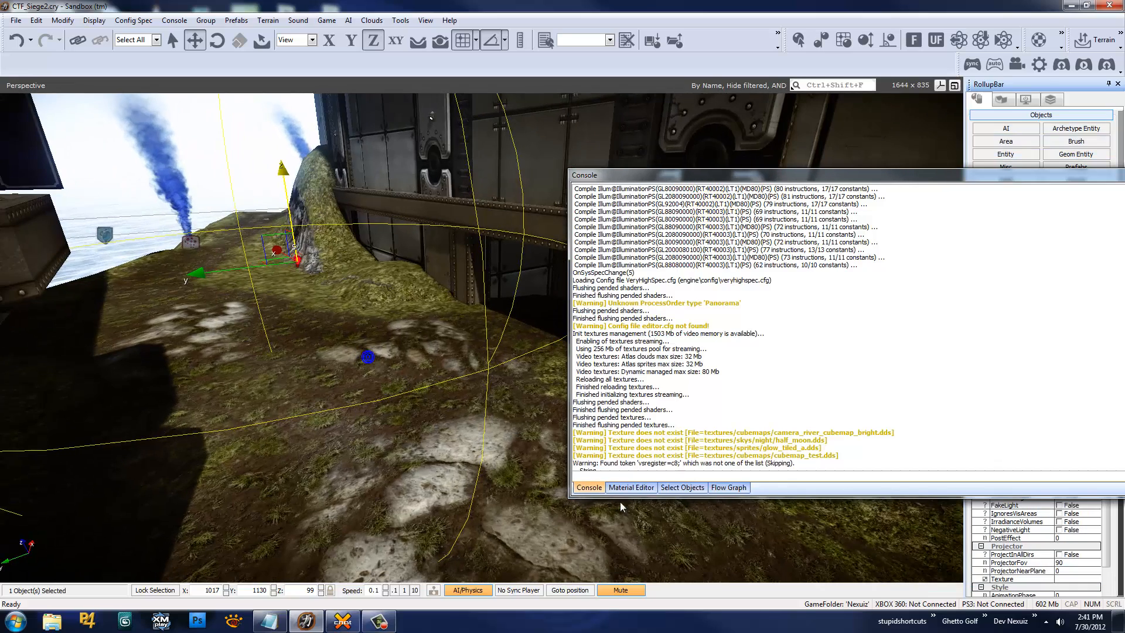
left_click(640, 478)
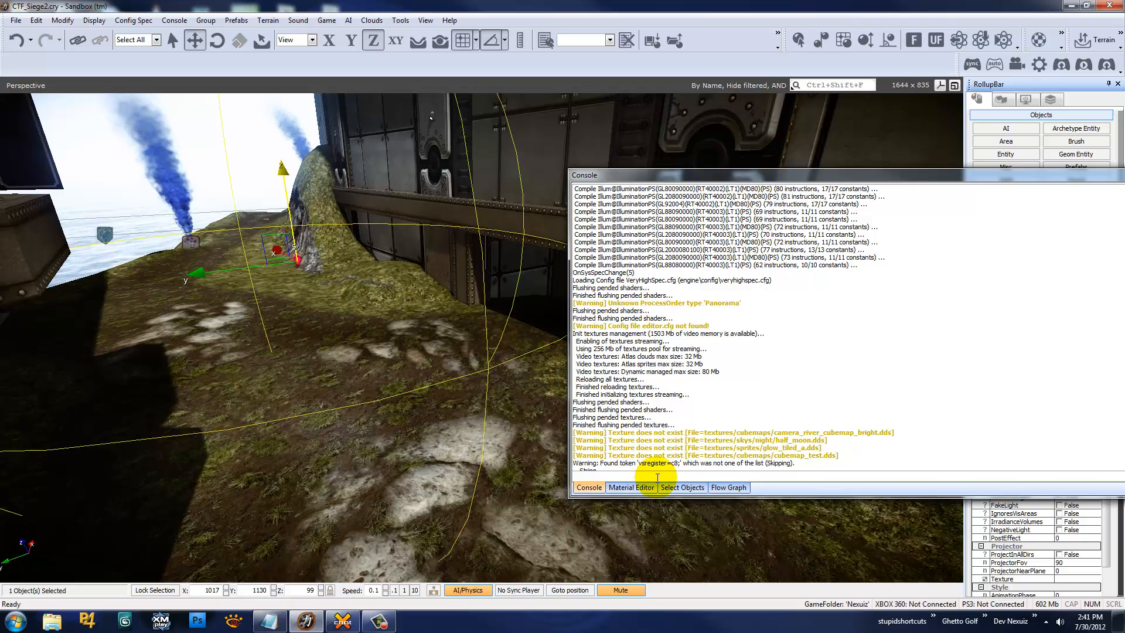
double_click(654, 478)
left_click_drag(713, 187, 426, 135)
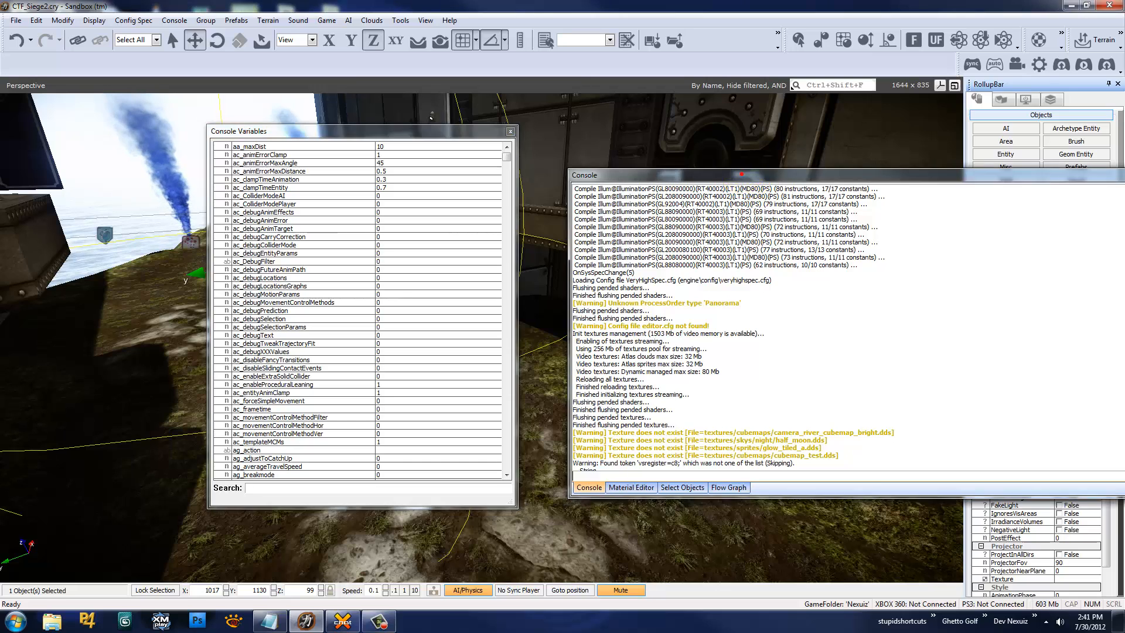
left_click_drag(750, 185, 817, 191)
key("grave")
key("grave")
key("grave")
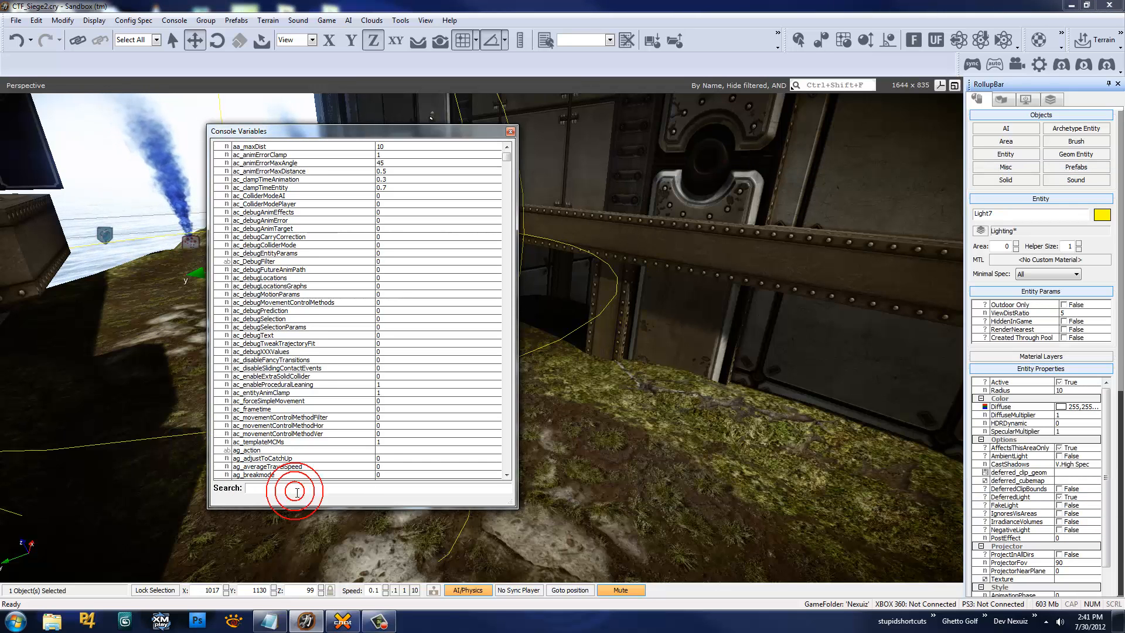
Filter the console variables by r_deferredshading, set r_DeferredShadingDebug to 3 and close the list
type("r_deferredshading")
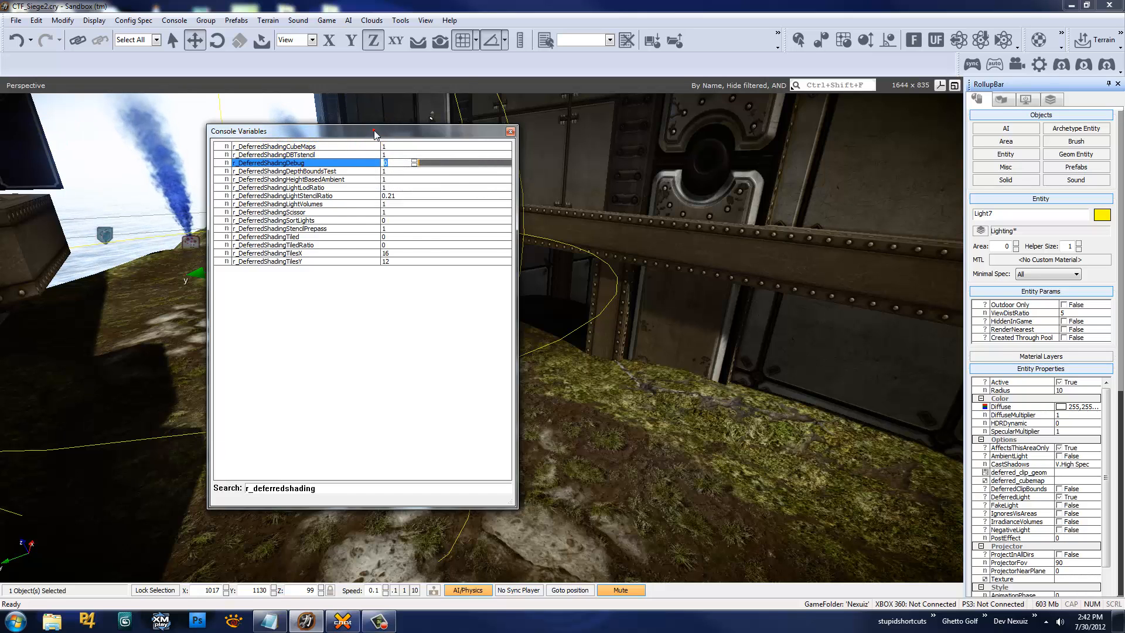
left_click_drag(375, 134, 848, 127)
type("3")
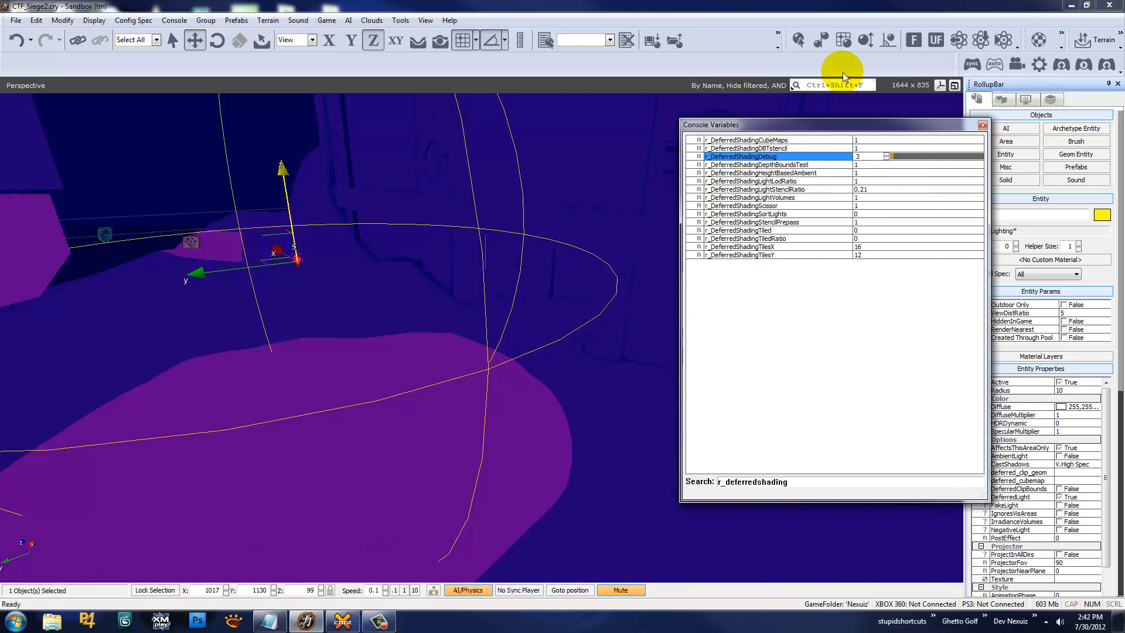
left_click(982, 125)
Delete the light from the outdoor path and confirm the deletion
right_click_drag(691, 252, 691, 252)
key("Delete")
key("Return")
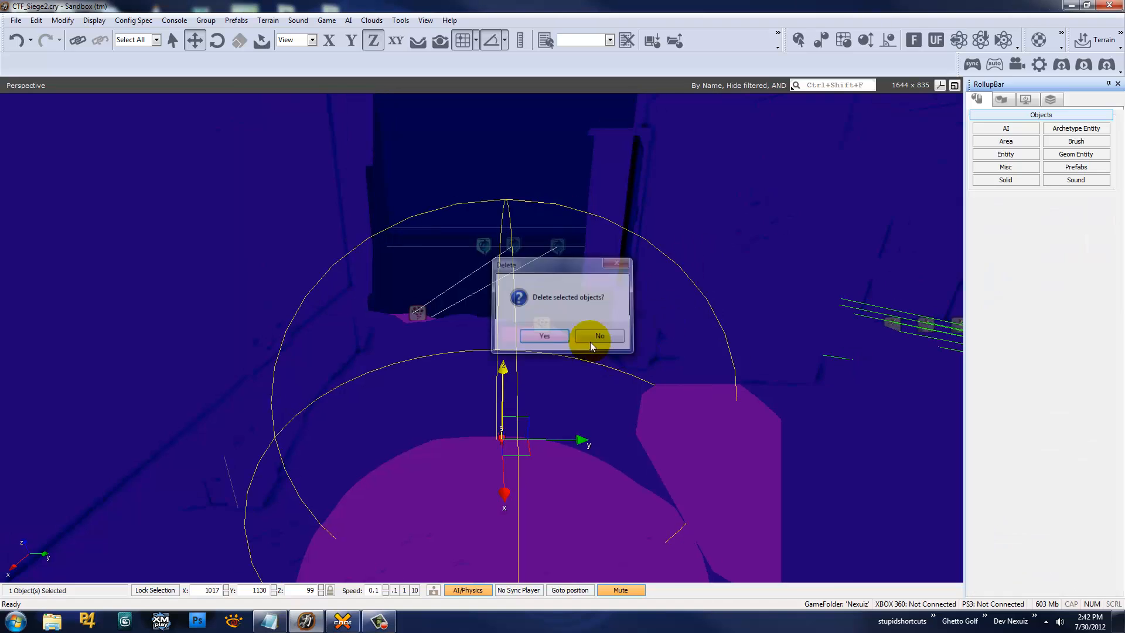
Place a new Light entity outdoors on the mossy path between the buildings at X 1017, Y 1122, Z 90
right_click_drag(572, 361, 268, 200)
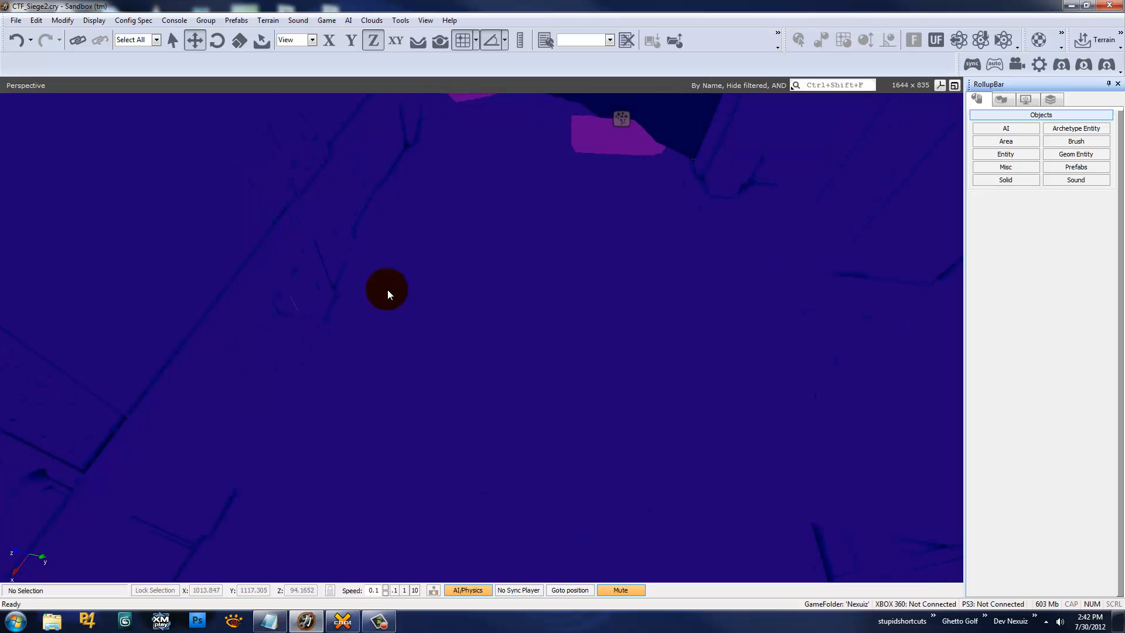
right_click_drag(539, 310, 539, 311)
right_click_drag(425, 467, 796, 321)
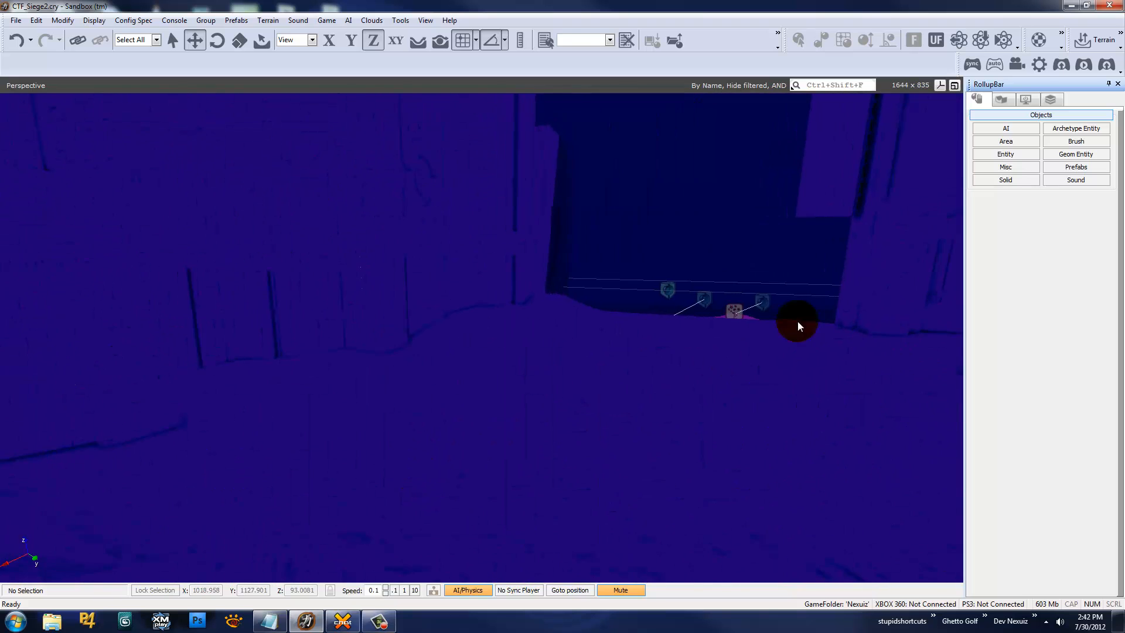
left_click(1002, 158)
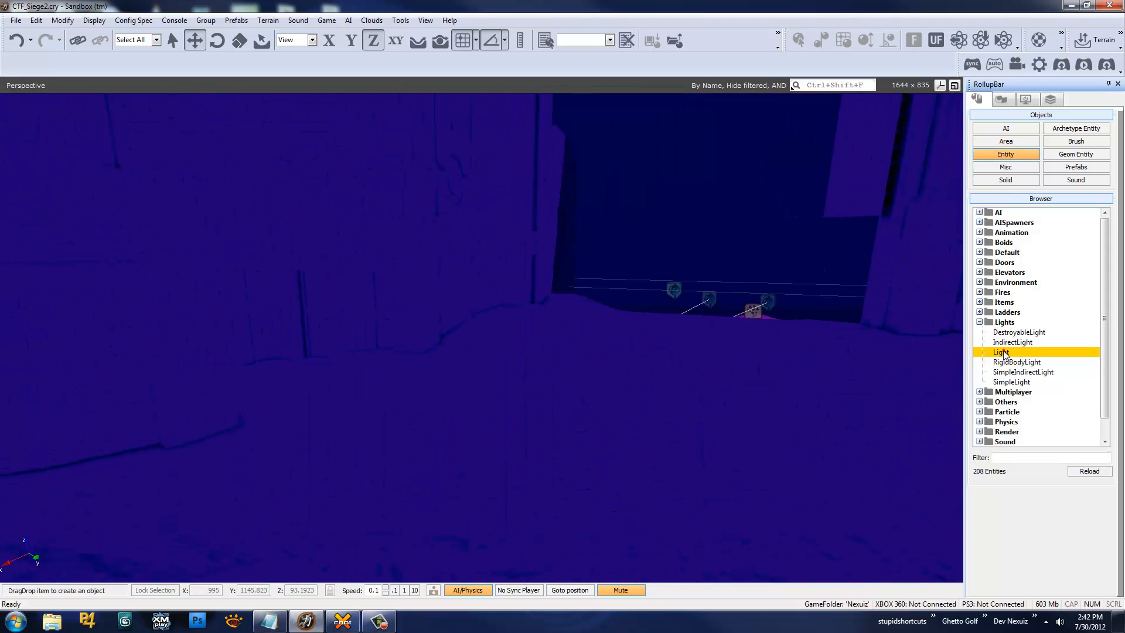
left_click_drag(1004, 355, 499, 450)
right_click_drag(540, 386, 468, 368)
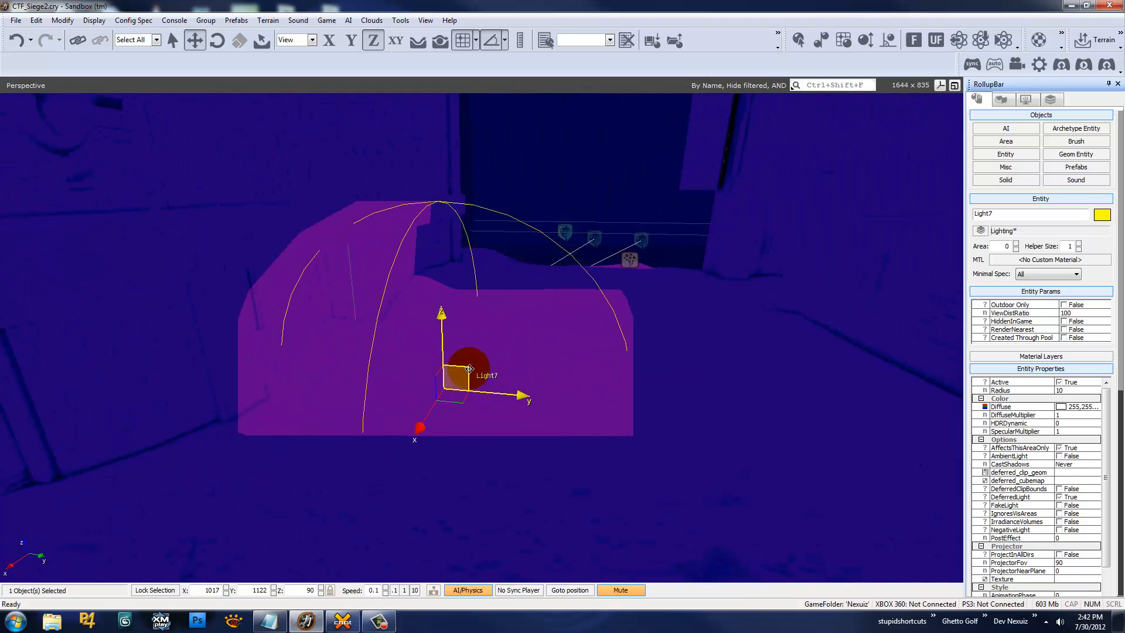
Move the new light closer to the wall and raise it, to X 1017, Y 1118.5, Z 93.5
left_click_drag(468, 368, 315, 312)
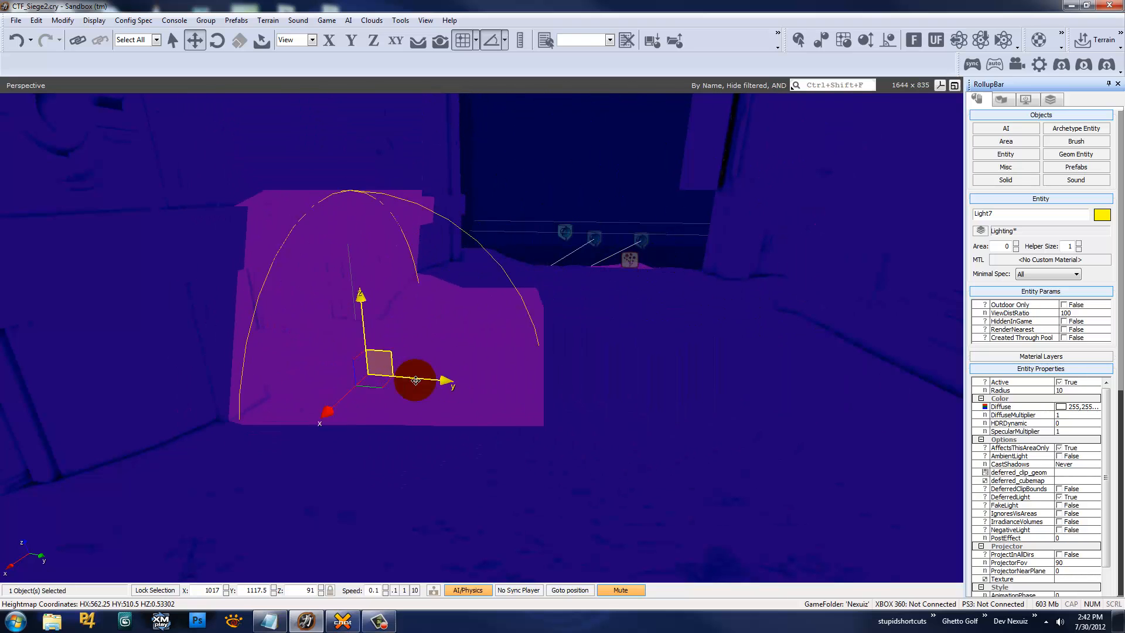
left_click_drag(415, 380, 351, 284)
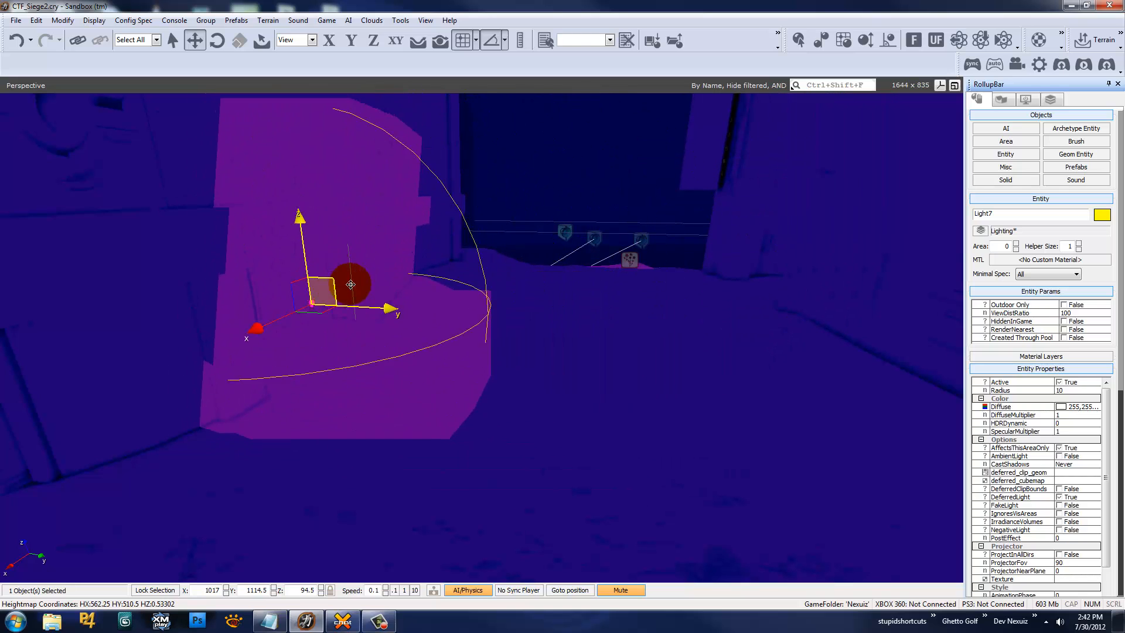
left_click_drag(269, 337, 438, 298)
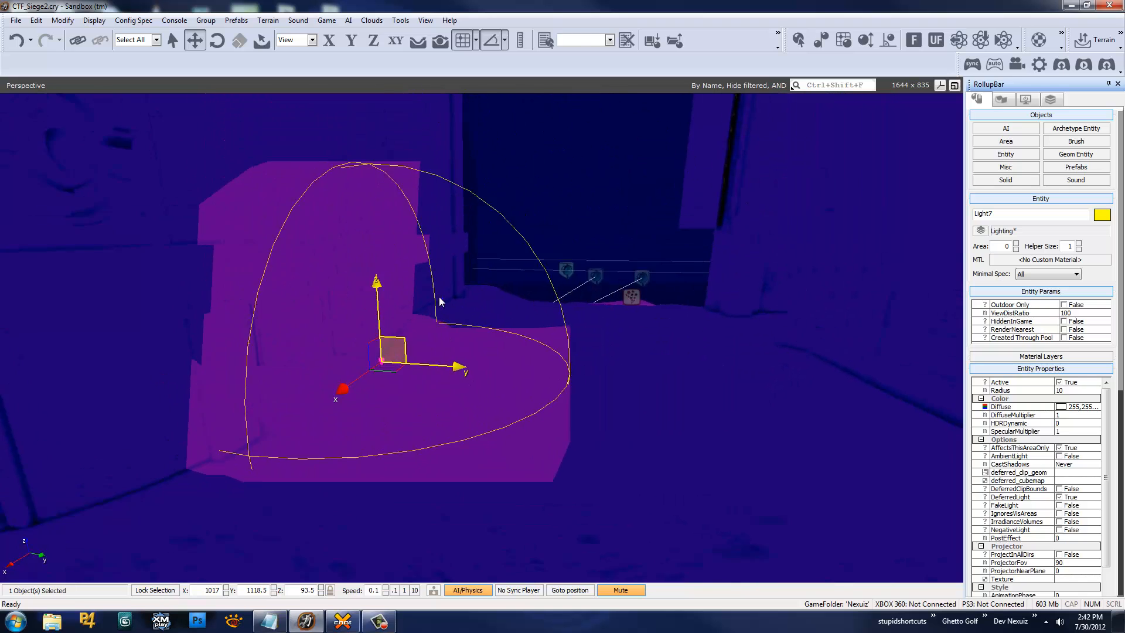
mouse_move(438, 298)
right_mouse_down()
mouse_move(400, 311)
mouse_move(442, 297)
right_mouse_up()
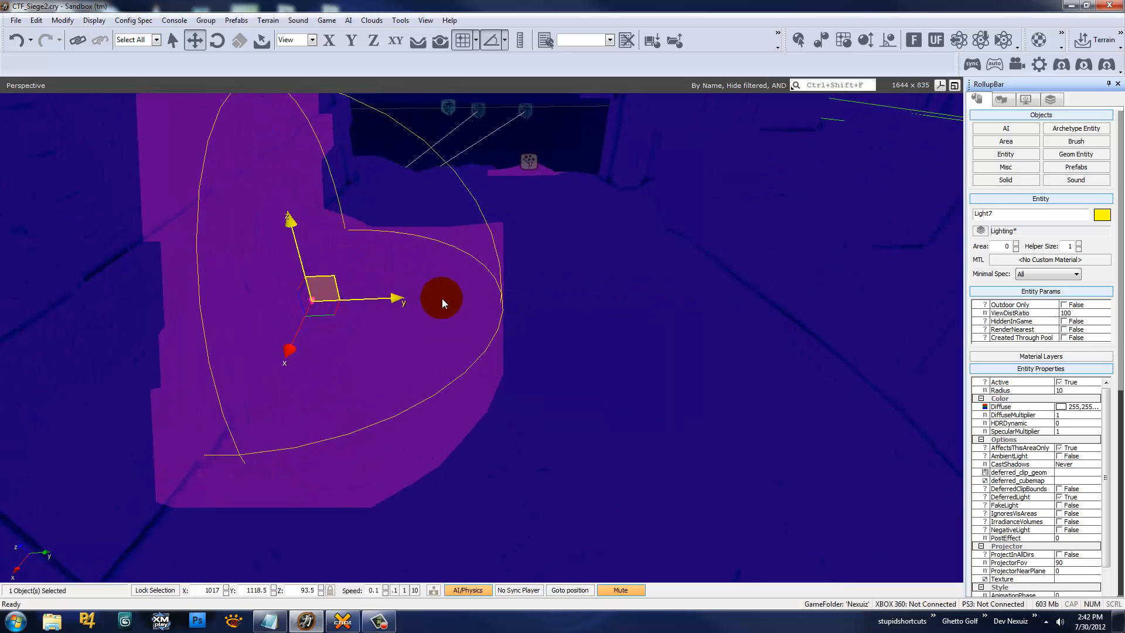
Duplicate the light three times across the path so that the copies' radii overlap
mouse_move(361, 299)
left_mouse_down("shift")
mouse_move(612, 284)
mouse_move(644, 266)
mouse_move(602, 280)
left_mouse_up("shift")
right_click_drag(523, 343, 660, 356)
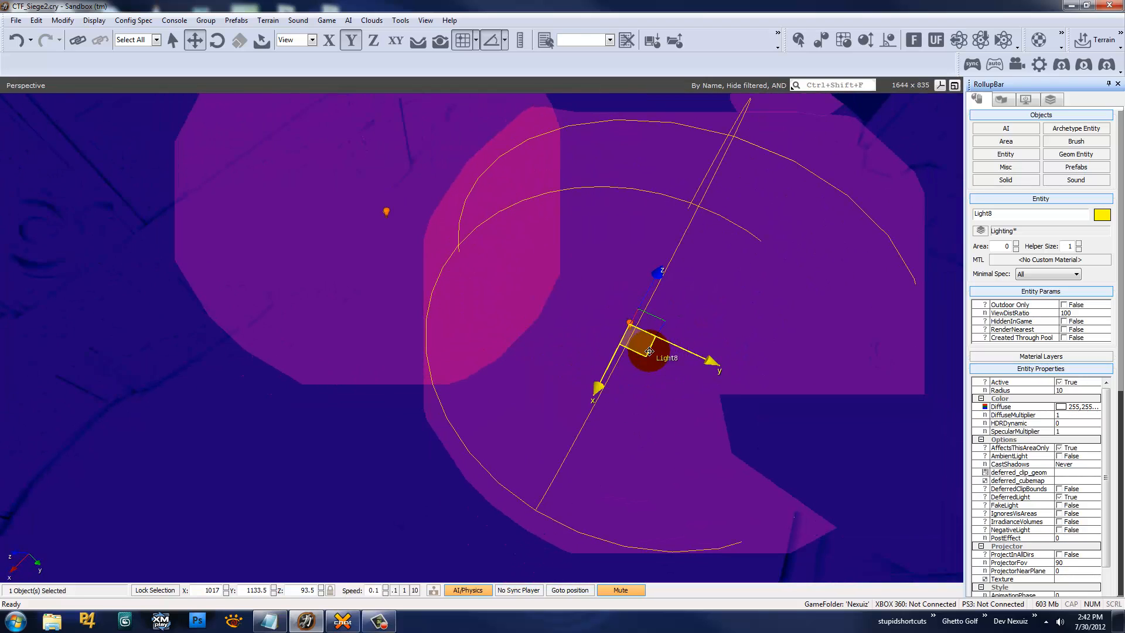
left_click_drag(648, 351, 314, 452, "shift")
right_click_drag(401, 398, 402, 398)
left_click_drag(289, 325, 576, 345, "shift")
Clone the light repeatedly around the existing copies to build a dense cluster of overlapping lights, and clear the selection
key("ctrl+c")
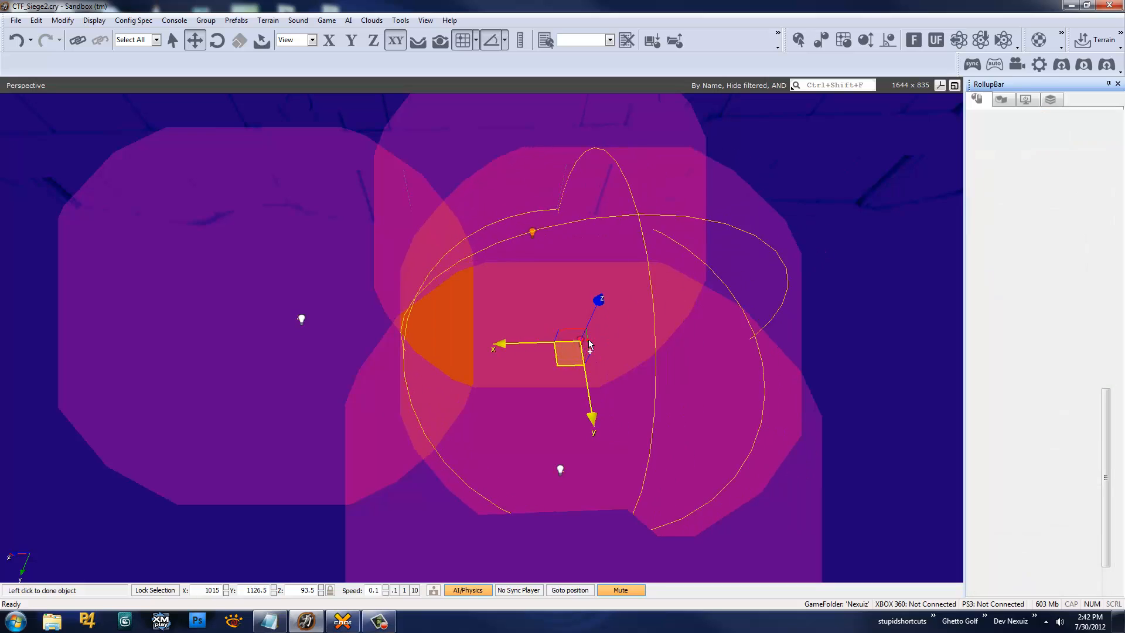
left_click(321, 391)
key("ctrl+c")
left_click(572, 301)
key("ctrl+c")
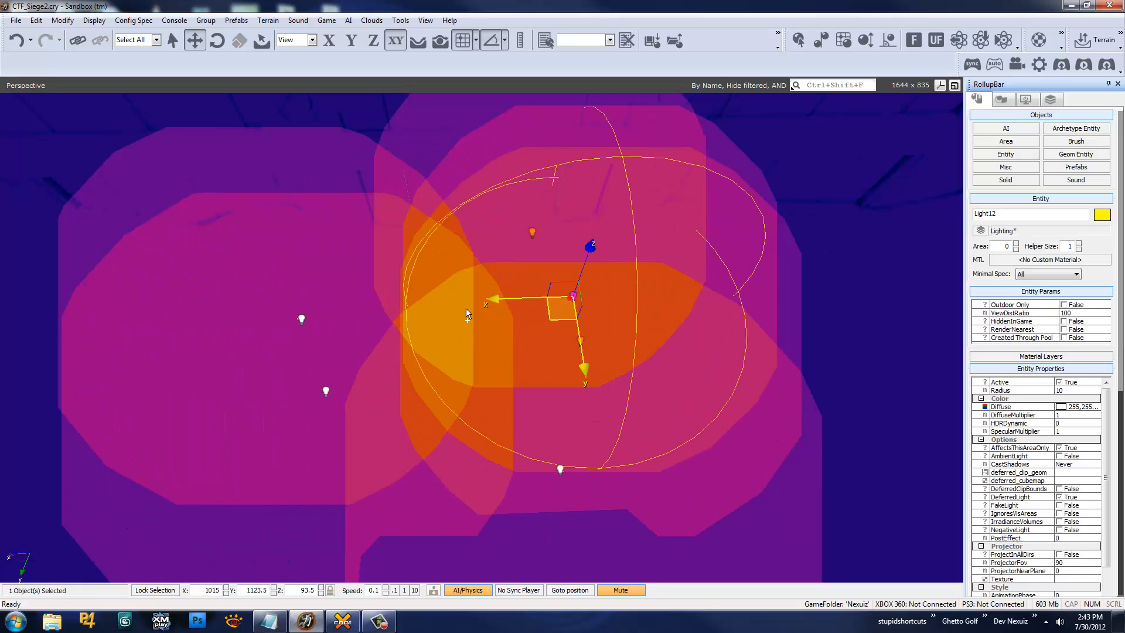
left_click(362, 309)
key("ctrl+c")
left_click(519, 359)
key("ctrl+c")
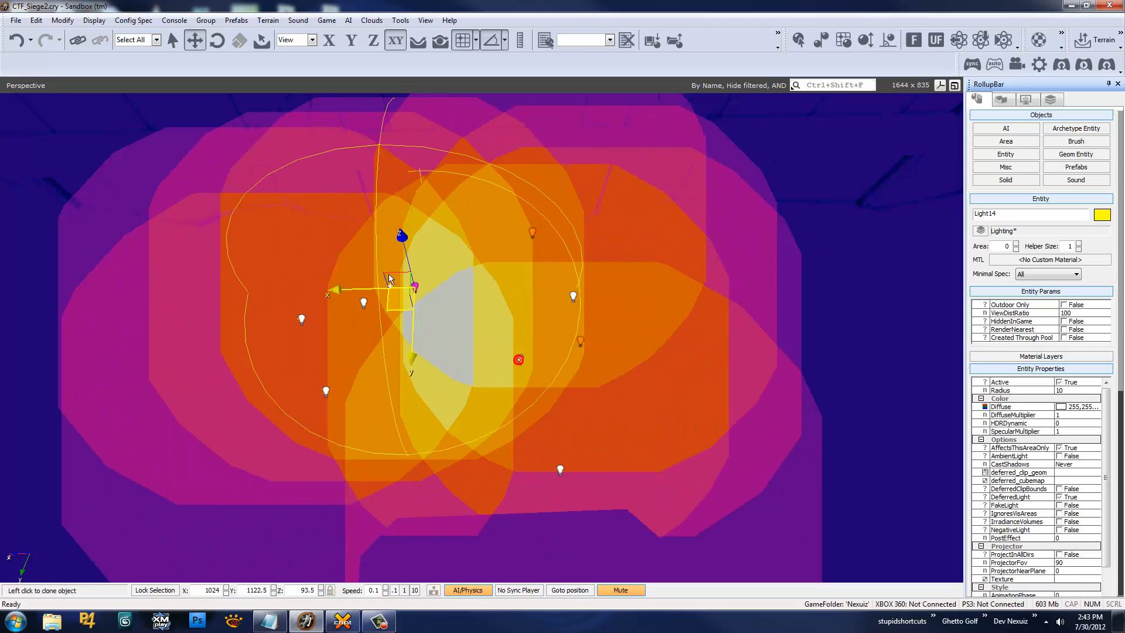
left_click(383, 274)
key("ctrl+c")
left_click(293, 385)
key("ctrl+c")
key("ctrl+c")
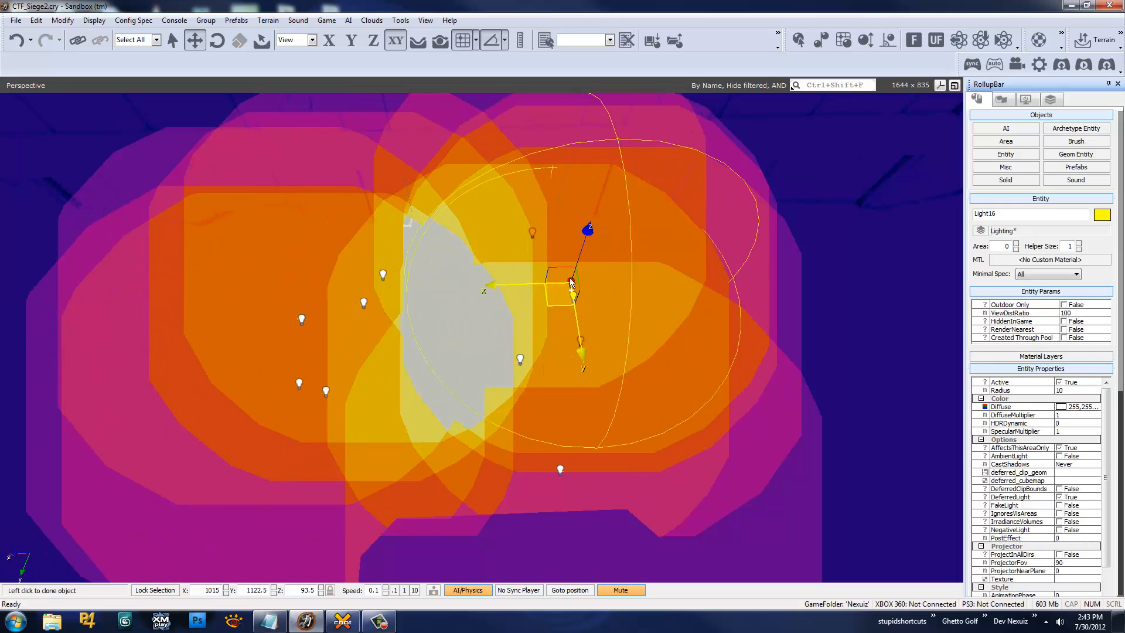
key("w")
mouse_move(460, 317)
right_mouse_down()
mouse_move(469, 315)
mouse_move(443, 325)
mouse_move(462, 324)
right_mouse_up()
left_click(443, 324)
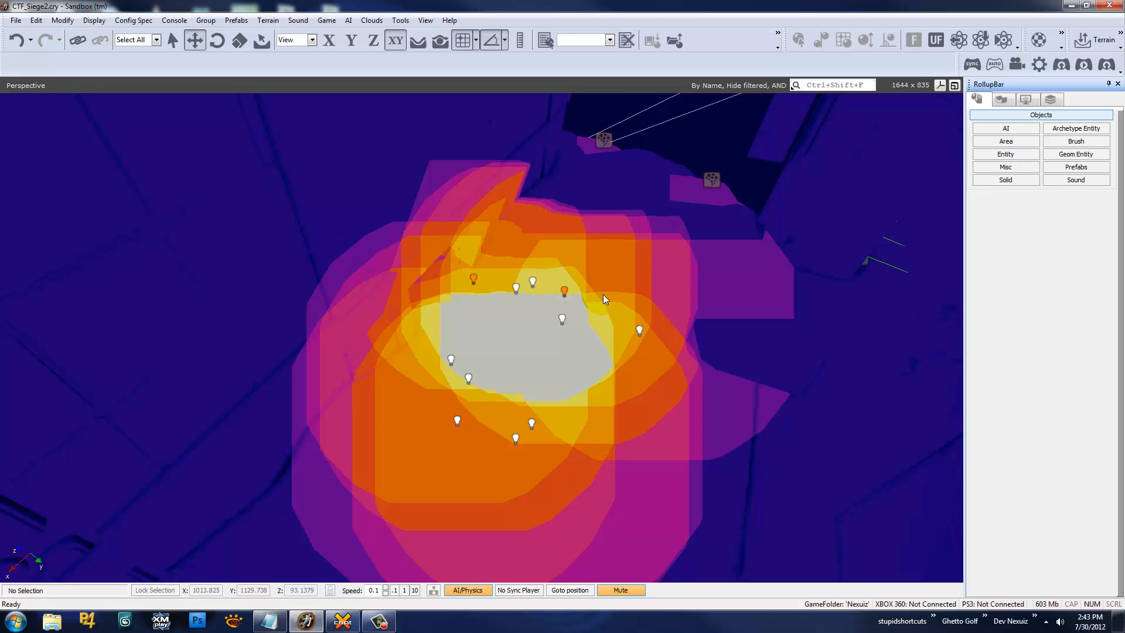
Move the cluster's outlying light away from the others to the far wall, at X 982.5, Y 1119, Z 95.5
left_click(640, 330)
mouse_move(639, 330)
right_mouse_down()
mouse_move(620, 333)
mouse_move(589, 430)
mouse_move(549, 393)
right_mouse_up()
key("w")
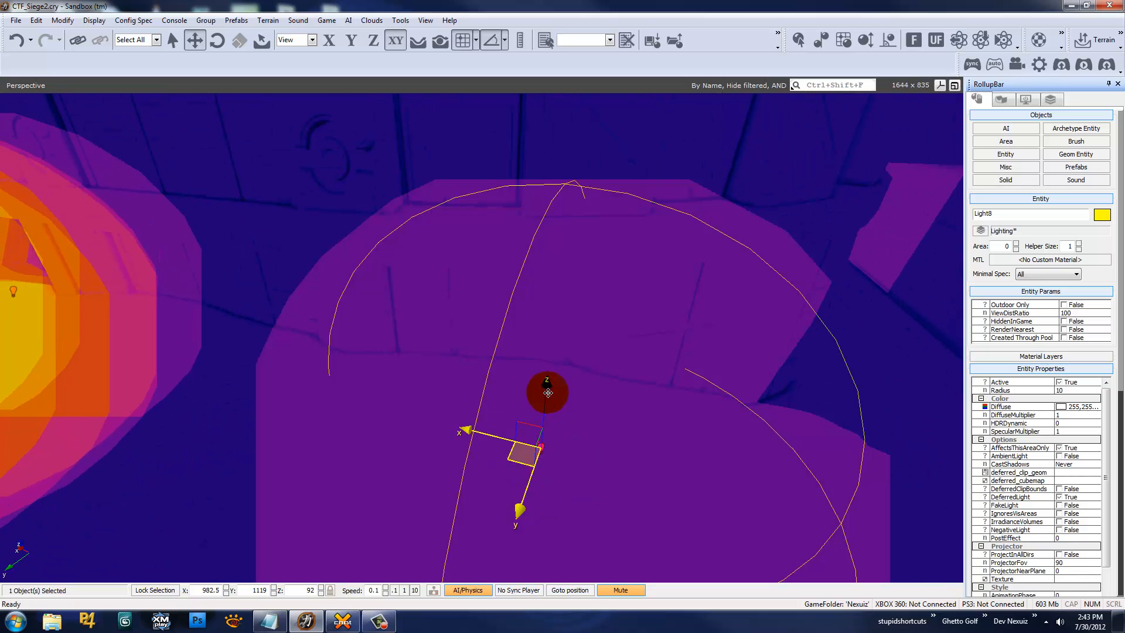
left_click(546, 389)
left_click(539, 399)
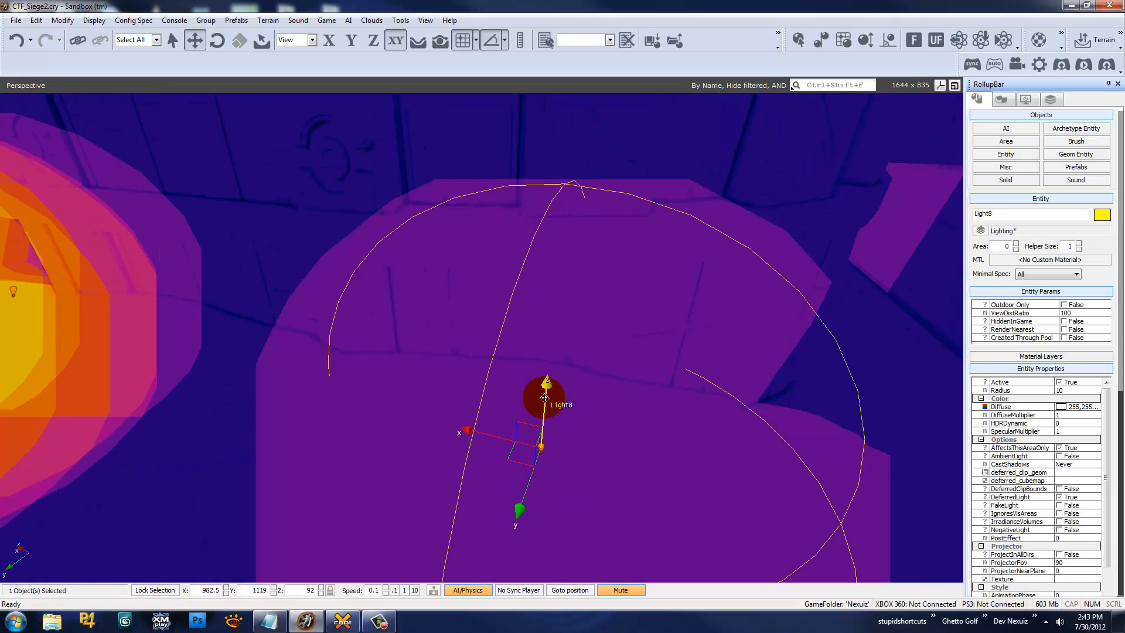
left_click_drag(545, 398, 552, 324)
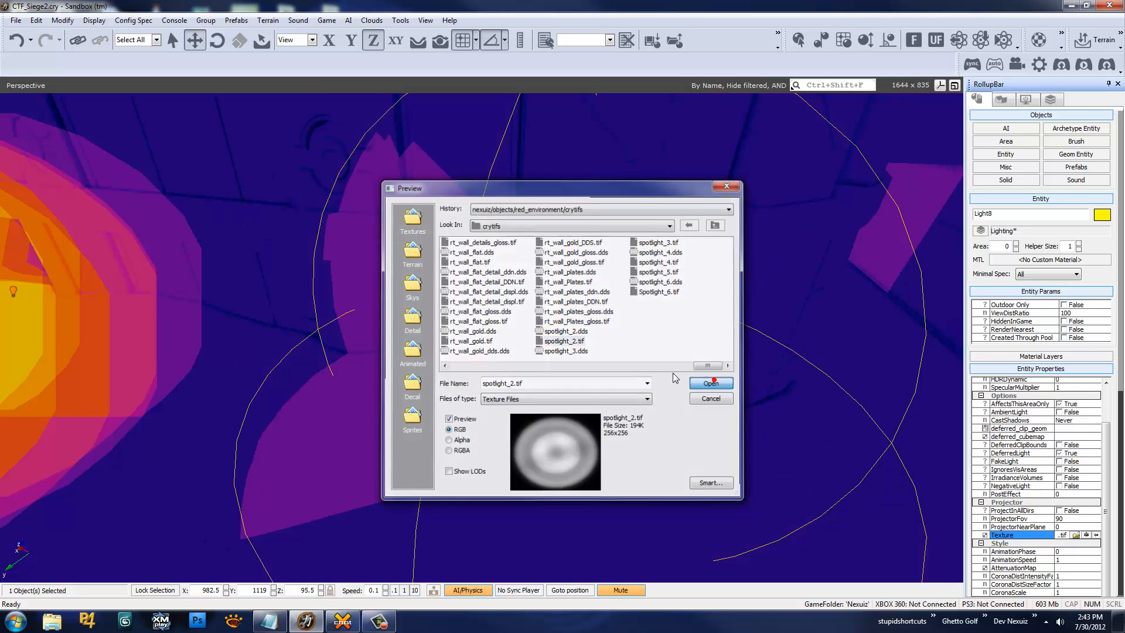
Assign spotlight_2.tif as the isolated light's projector texture
left_click(713, 384)
scroll(602, 351, "up", 5)
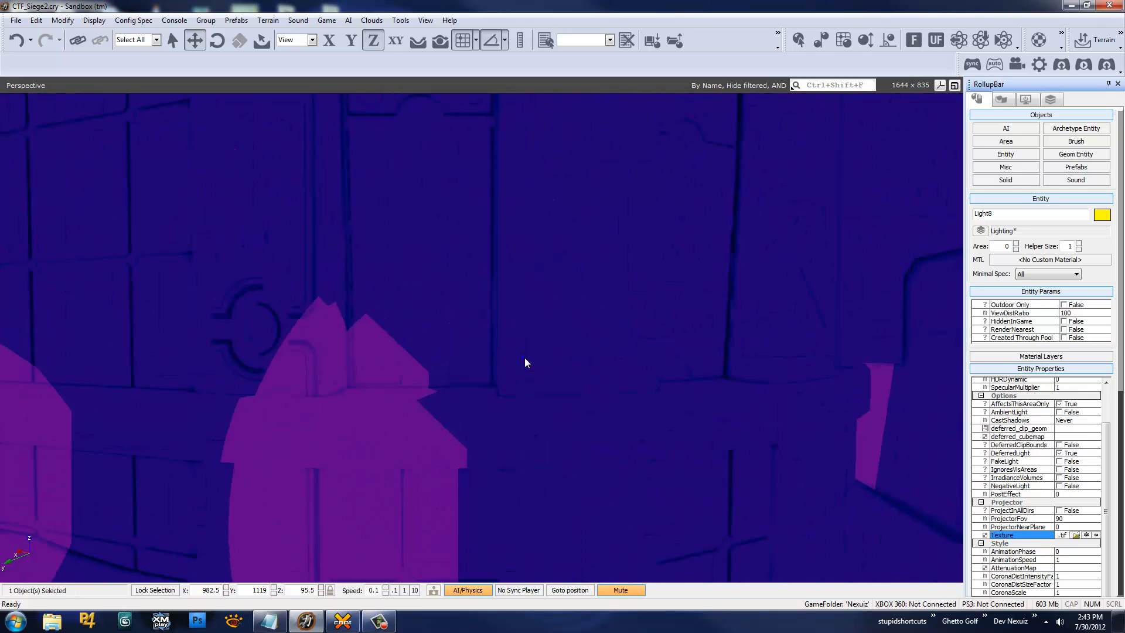
scroll(525, 358, "down", 5)
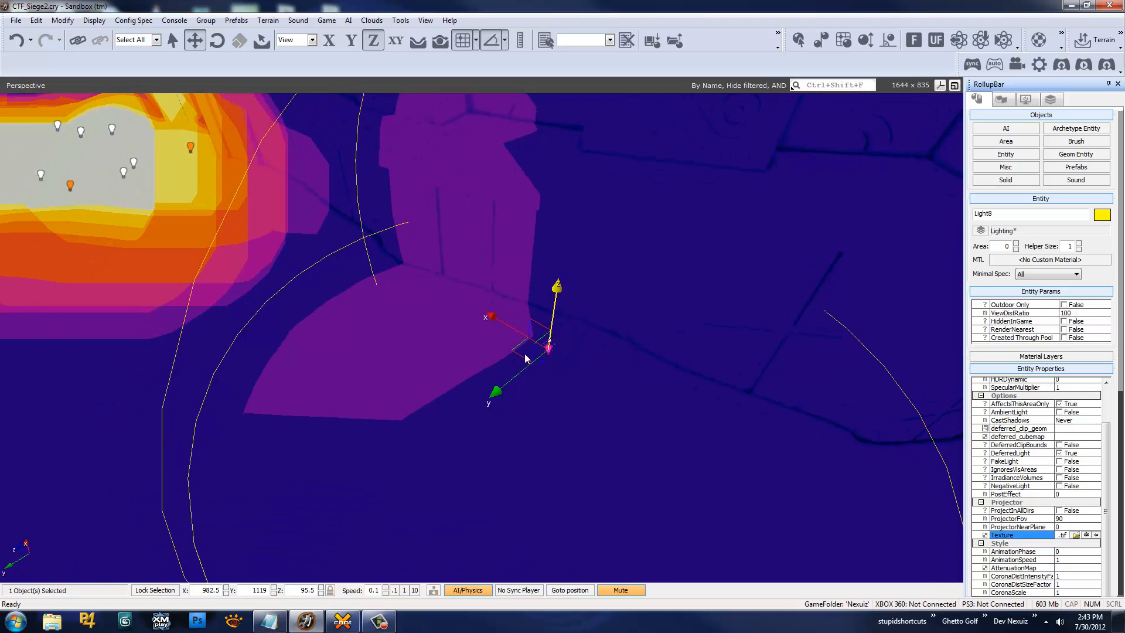
Aim the projector light down along the wall, place it at X 982.6693, Y 1115, Z 98.2226, and deselect it
left_click_drag(524, 371, 494, 317)
middle_click_drag(555, 310, 558, 327, "alt")
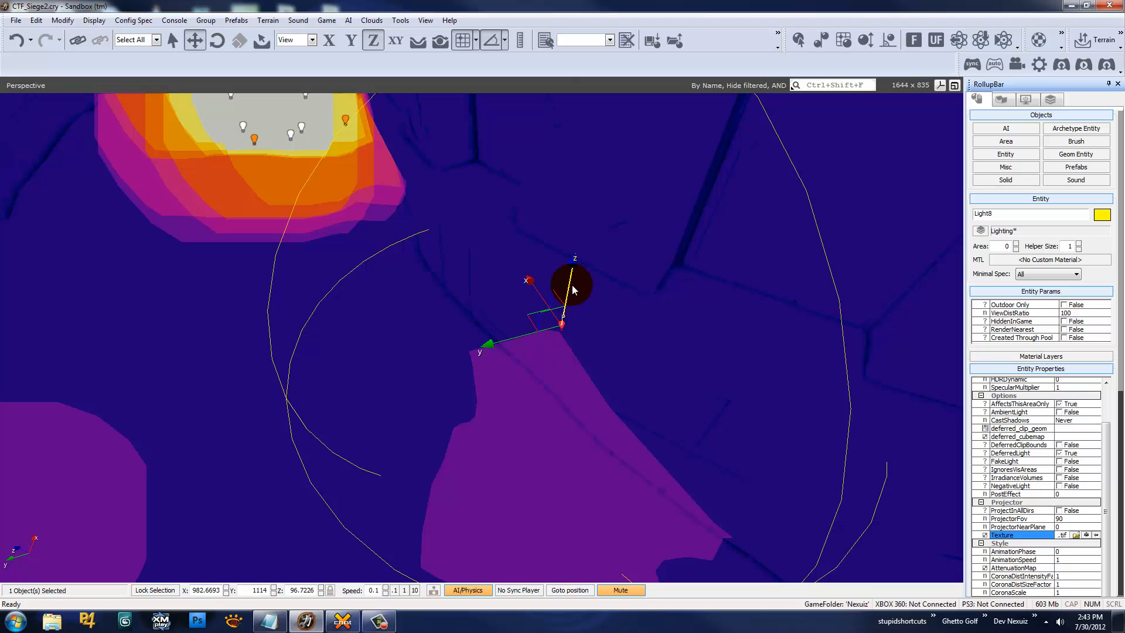
middle_click_drag(570, 284, 596, 248, "alt")
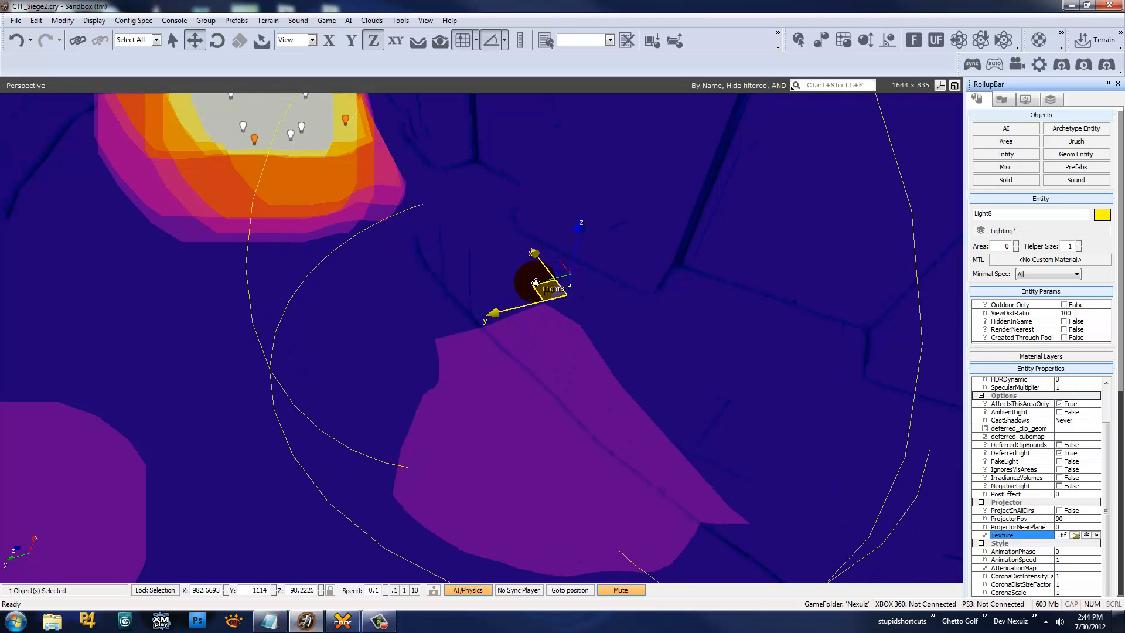
left_click_drag(536, 283, 510, 289)
mouse_move(520, 346)
middle_mouse_down("alt")
mouse_move(533, 328)
mouse_move(517, 340)
middle_mouse_up("alt")
left_click(494, 425)
Reselect the projector light and set its ProjectorFov to 96.9
right_click_drag(522, 424, 528, 424)
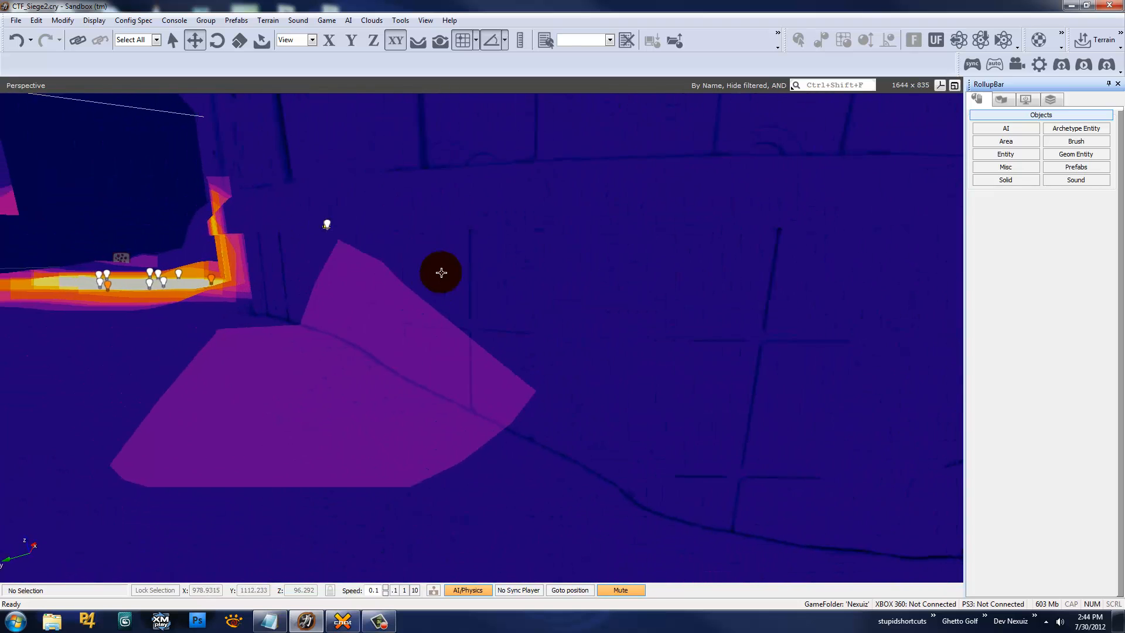
key("w")
left_click(363, 205)
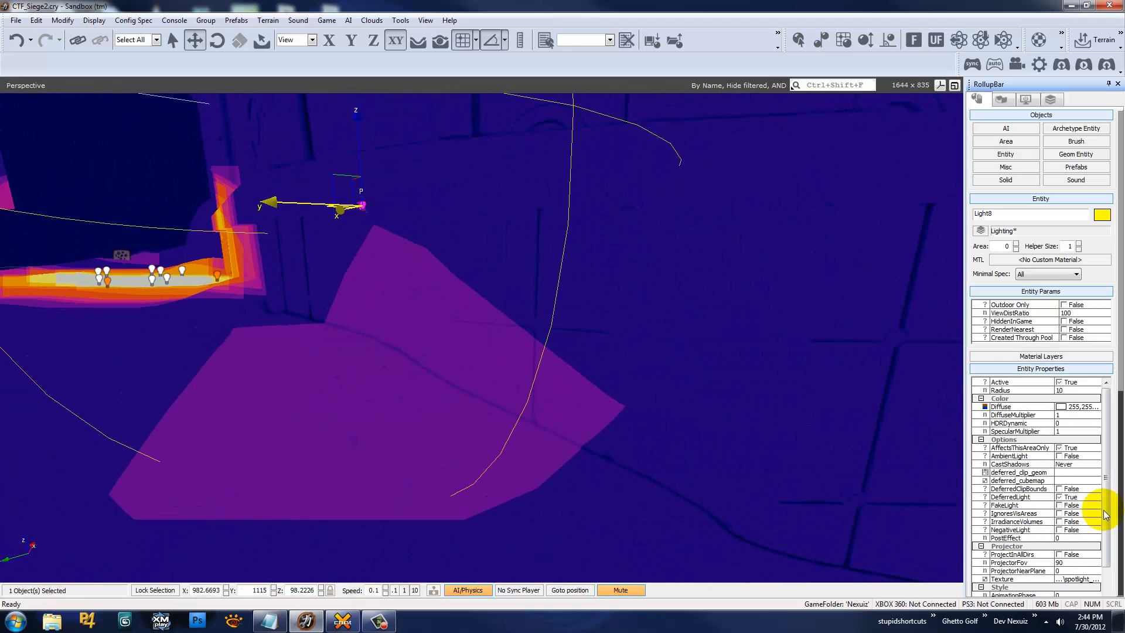
right_click_drag(463, 444, 473, 426)
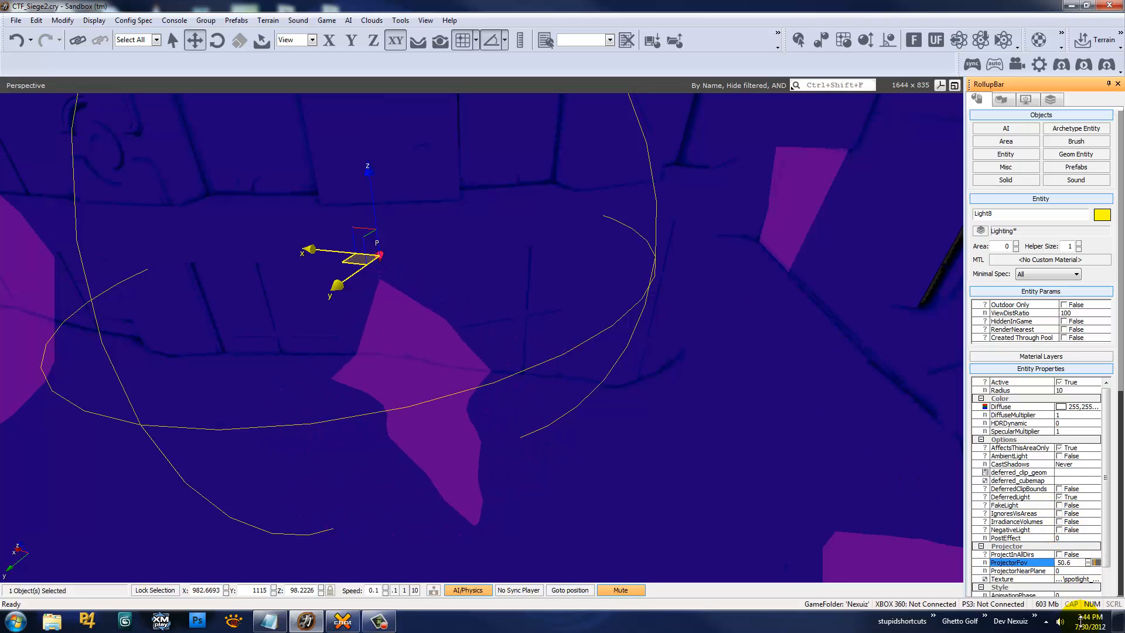
left_click_drag(1081, 621, 1095, 544)
Raise the projector light beside the indoor wall and place a duplicate of it at X 1093, Y 1038.5, Z 88
mouse_move(594, 350)
right_mouse_down()
mouse_move(590, 370)
mouse_move(594, 350)
right_mouse_up()
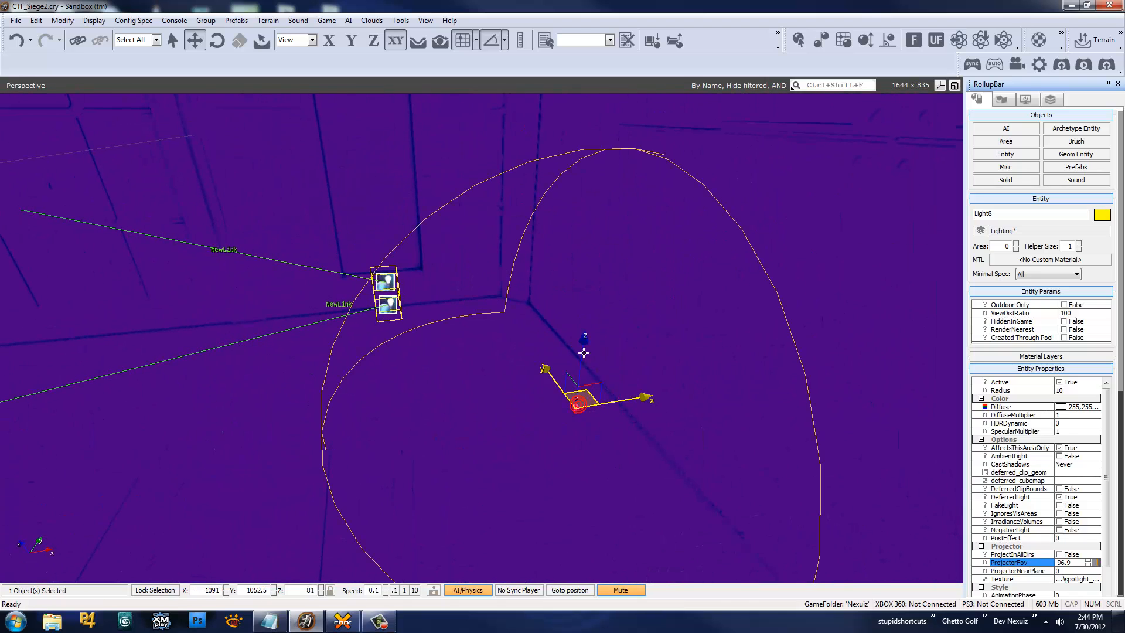
left_click_drag(583, 359, 700, 244)
mouse_move(562, 332)
right_mouse_down()
mouse_move(575, 330)
mouse_move(559, 333)
right_mouse_up()
mouse_move(385, 234)
left_mouse_down("shift")
mouse_move(530, 266)
mouse_move(771, 261)
left_mouse_up("shift")
left_click(711, 317)
right_click_drag(711, 318, 711, 318)
right_click_drag(711, 317, 706, 316)
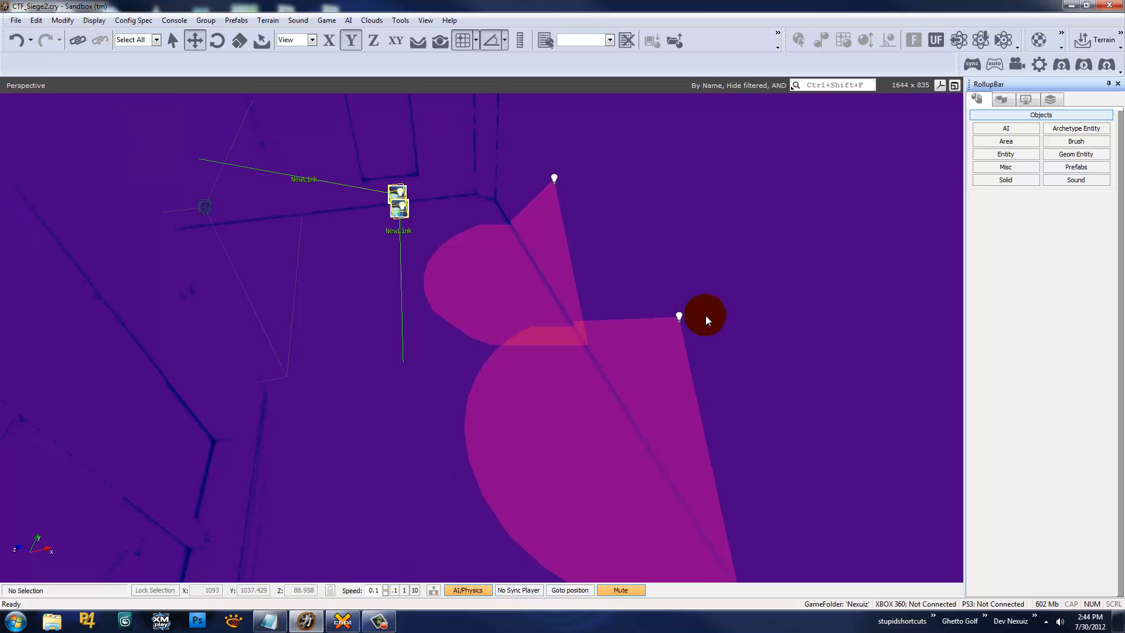
Set the duplicated projector light's Minimal Spec to Very High
left_click(671, 314)
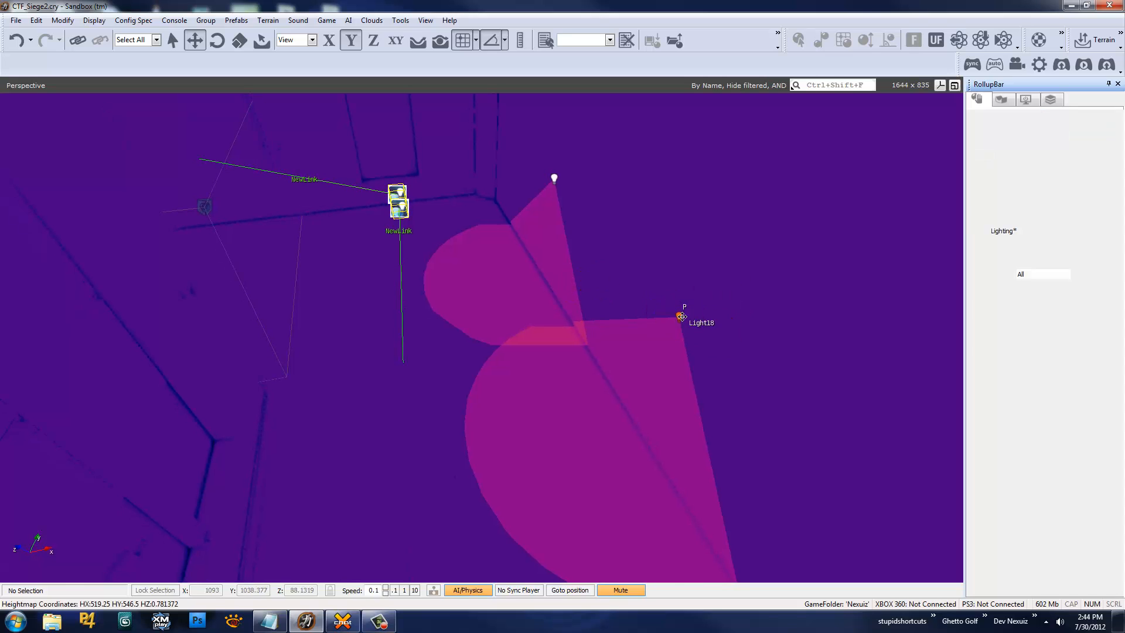
left_click(1052, 273)
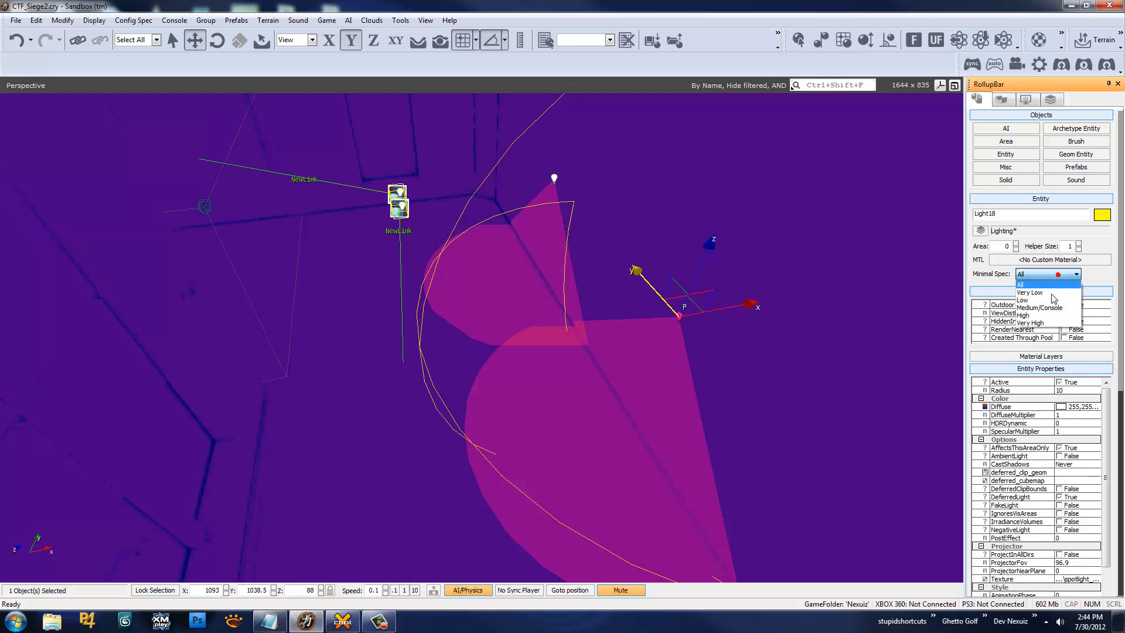
left_click(1041, 321)
Duplicate the Very High spec light toward the room's centre, at X 1083, Y 1043.5, Z 88
right_click_drag(839, 315, 696, 324)
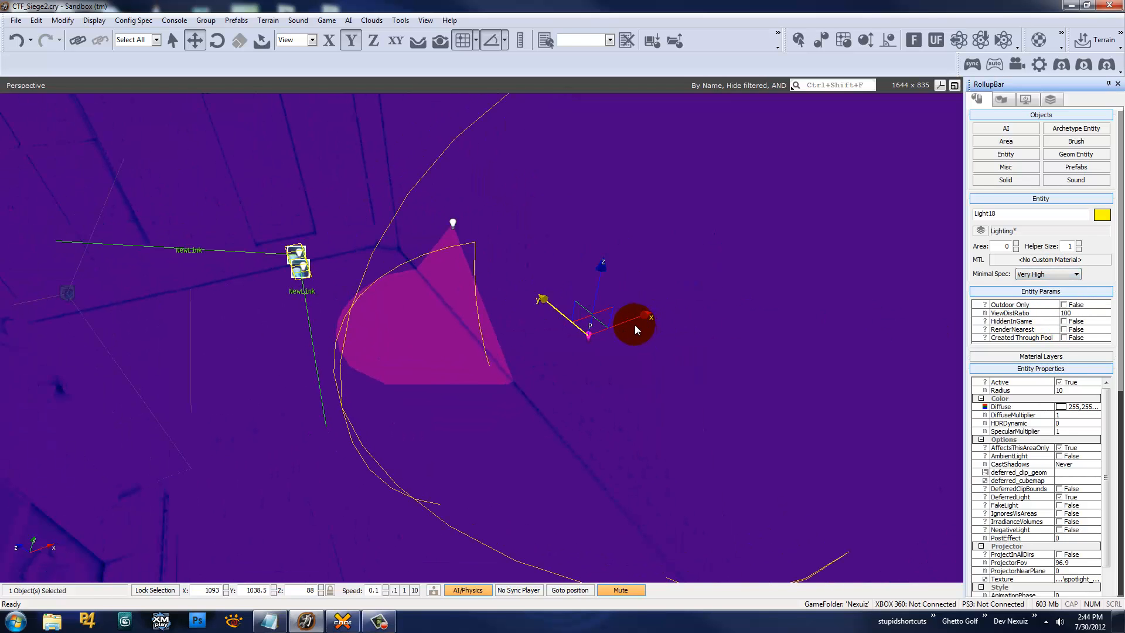
mouse_move(596, 321)
left_mouse_down("shift")
mouse_move(333, 316)
mouse_move(308, 339)
left_mouse_up("shift")
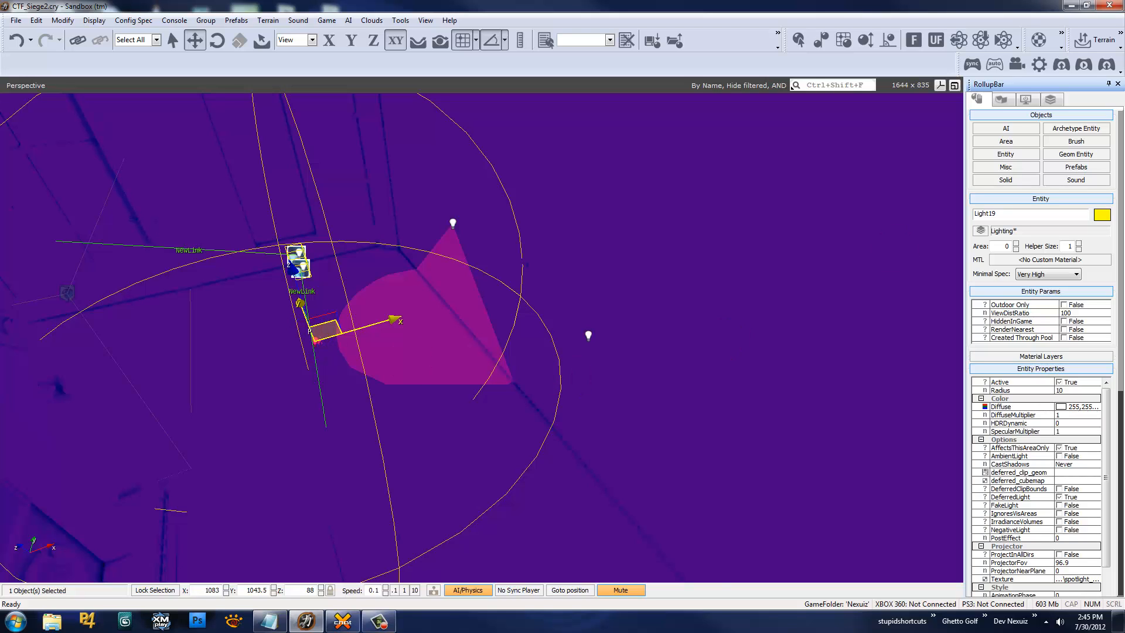
right_click_drag(309, 339, 653, 397)
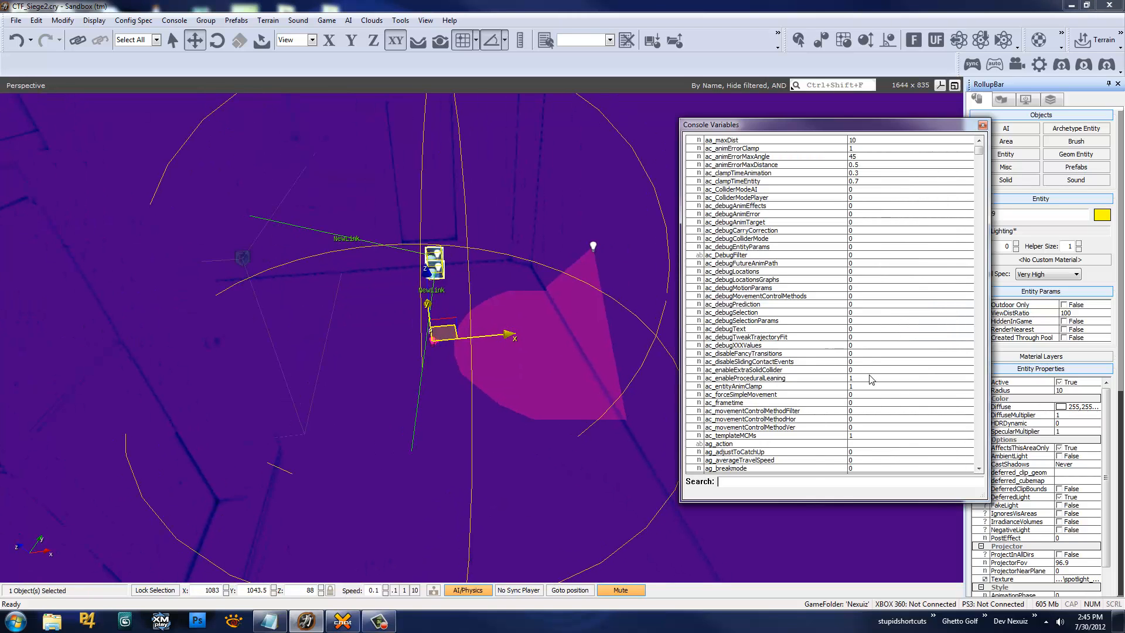
Filter the console variables by deferred, set r_DeferredShadingDebug to 0 and close the list
left_click(737, 478)
type("deferred")
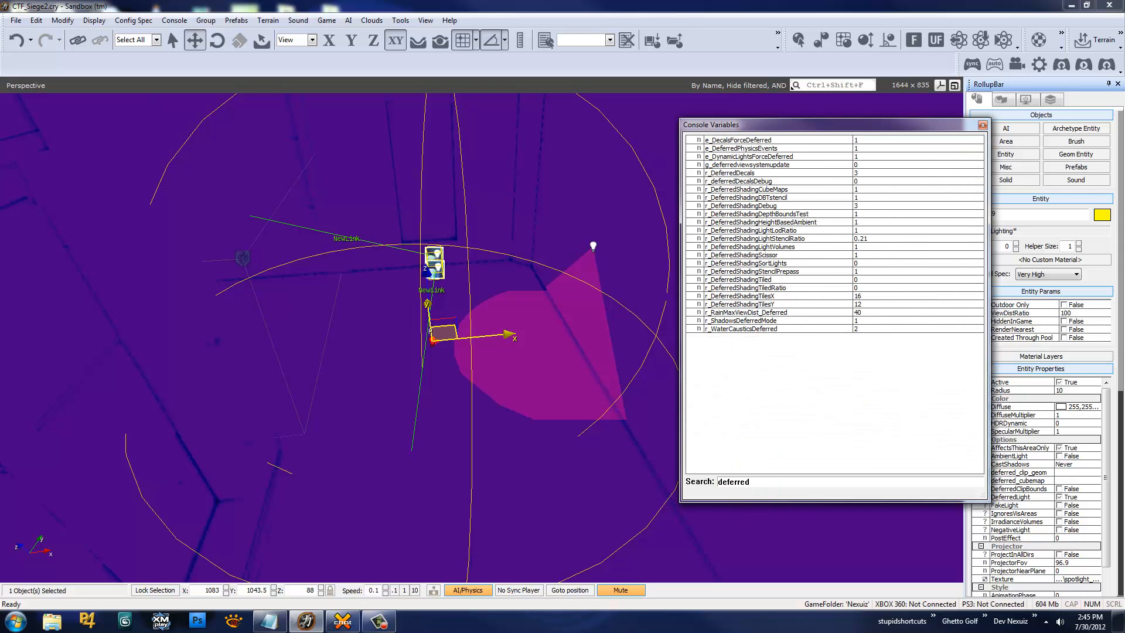
left_click(879, 181)
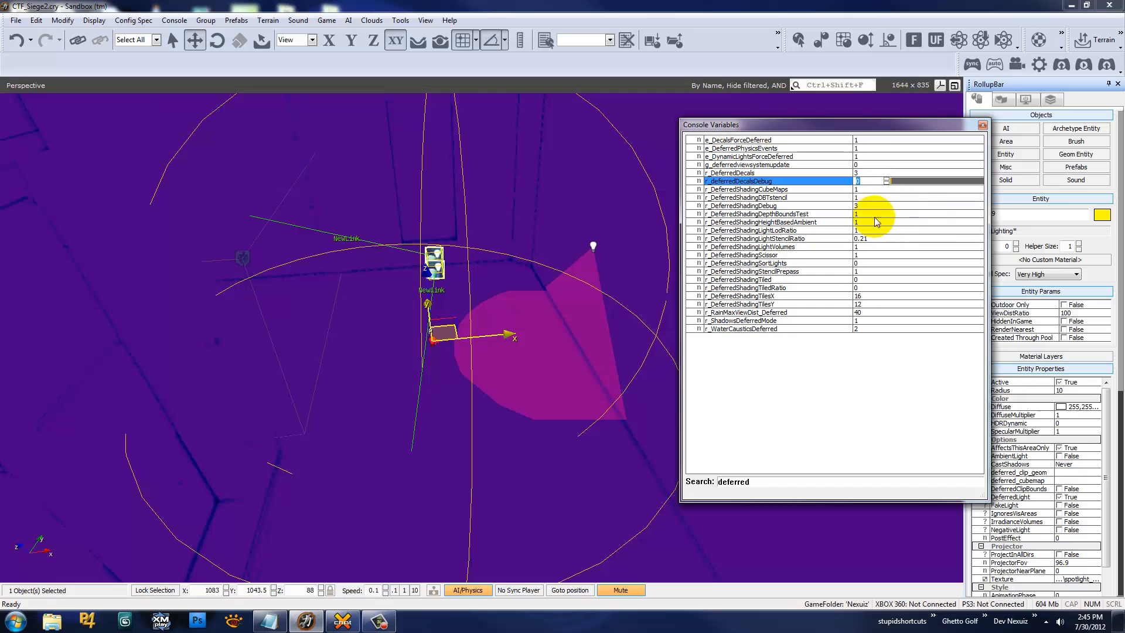
left_click(870, 204)
type("0")
right_click_drag(542, 306, 542, 306)
key("w")
left_click(982, 125)
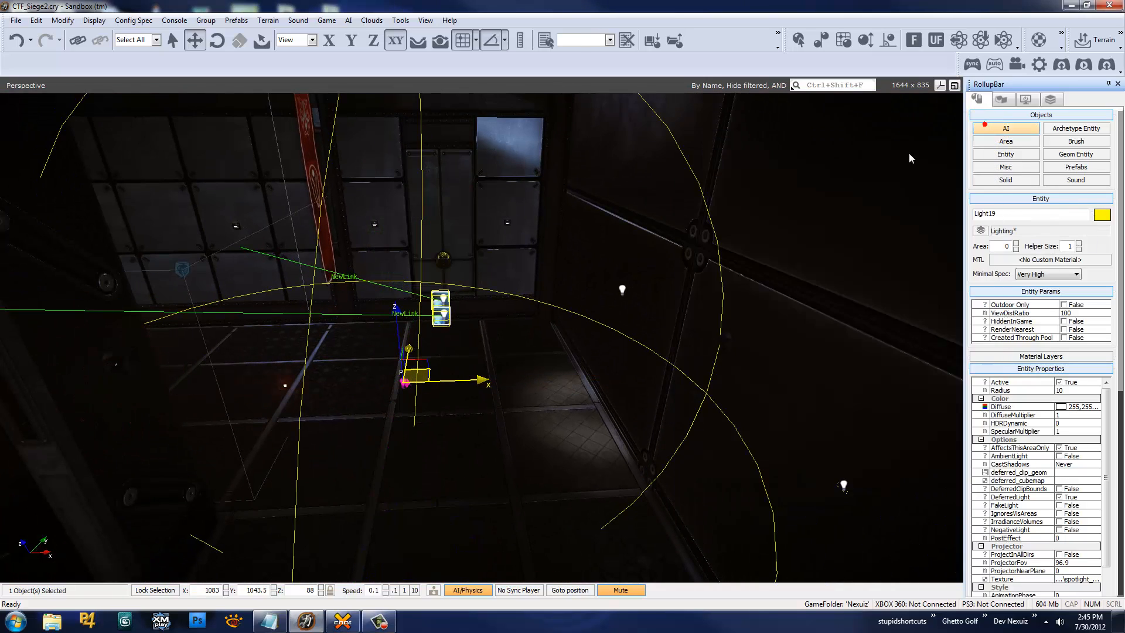
Delete the selected projector light copy near the room's centre and confirm the deletion
key("w")
right_click_drag(709, 231, 710, 232)
key("s")
key("w")
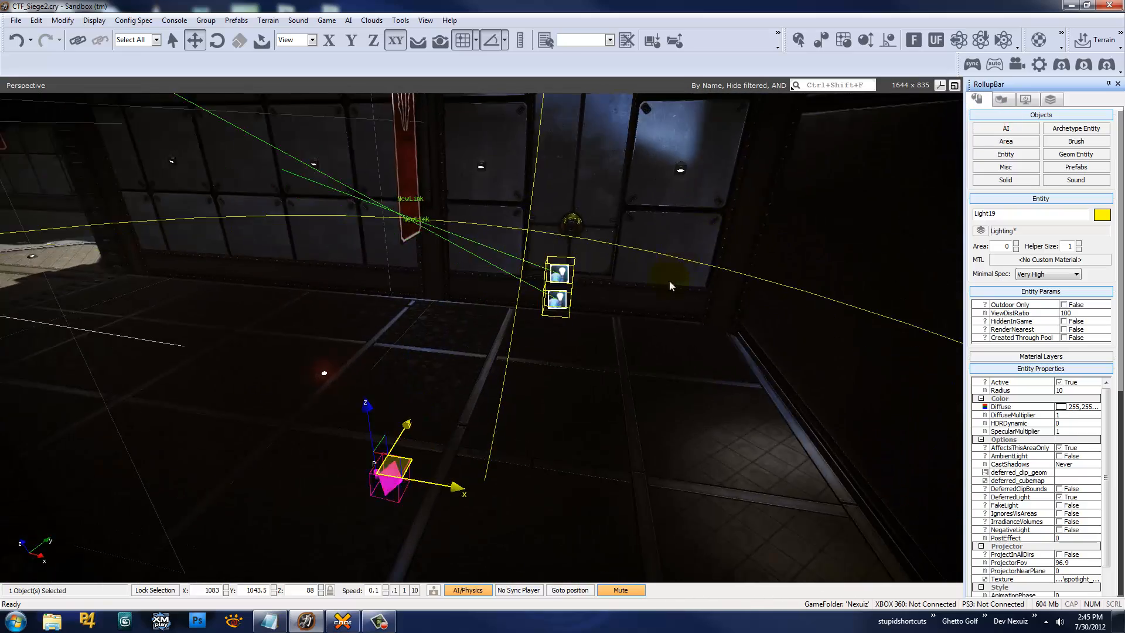
key("s")
key("Delete")
key("Return")
right_click_drag(568, 373, 554, 377)
key("w")
key("s")
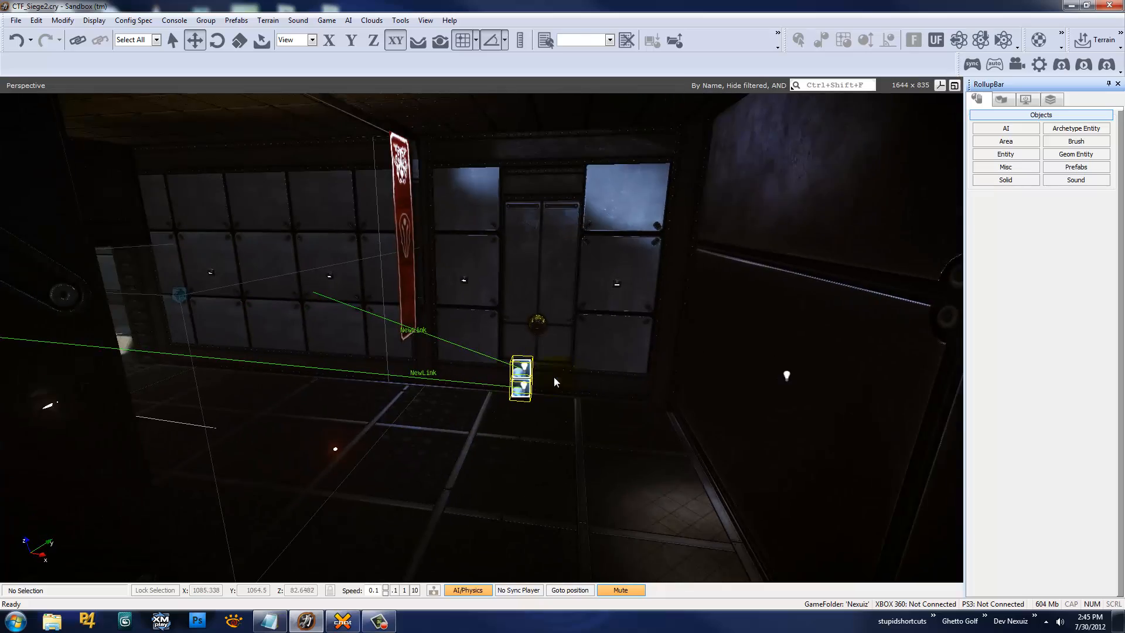
right_click_drag(655, 373, 694, 386)
key("w")
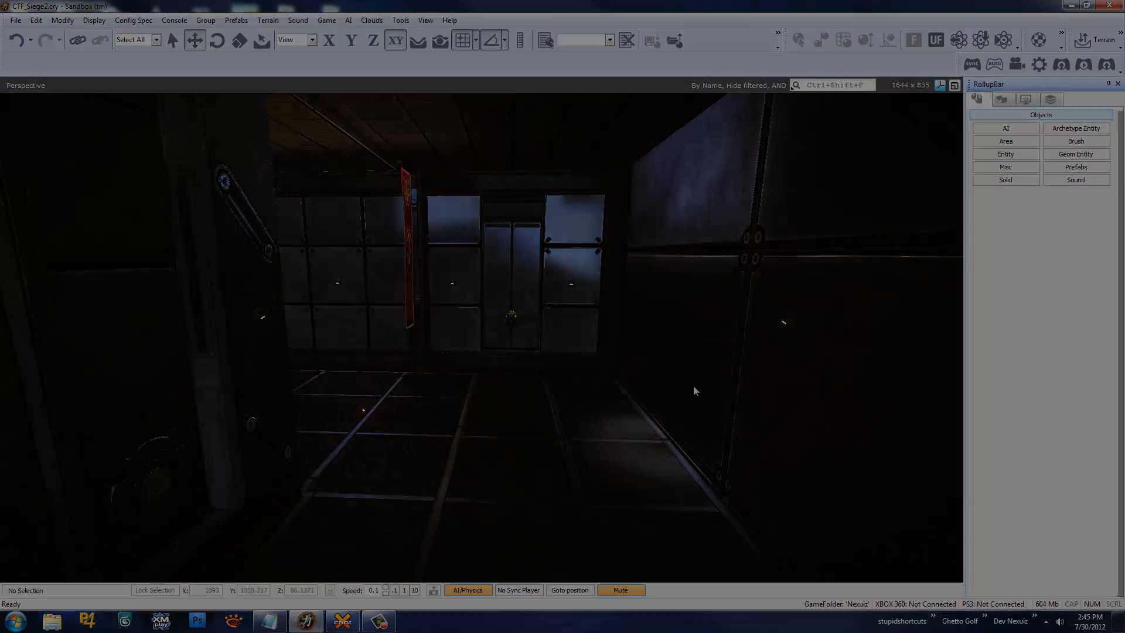